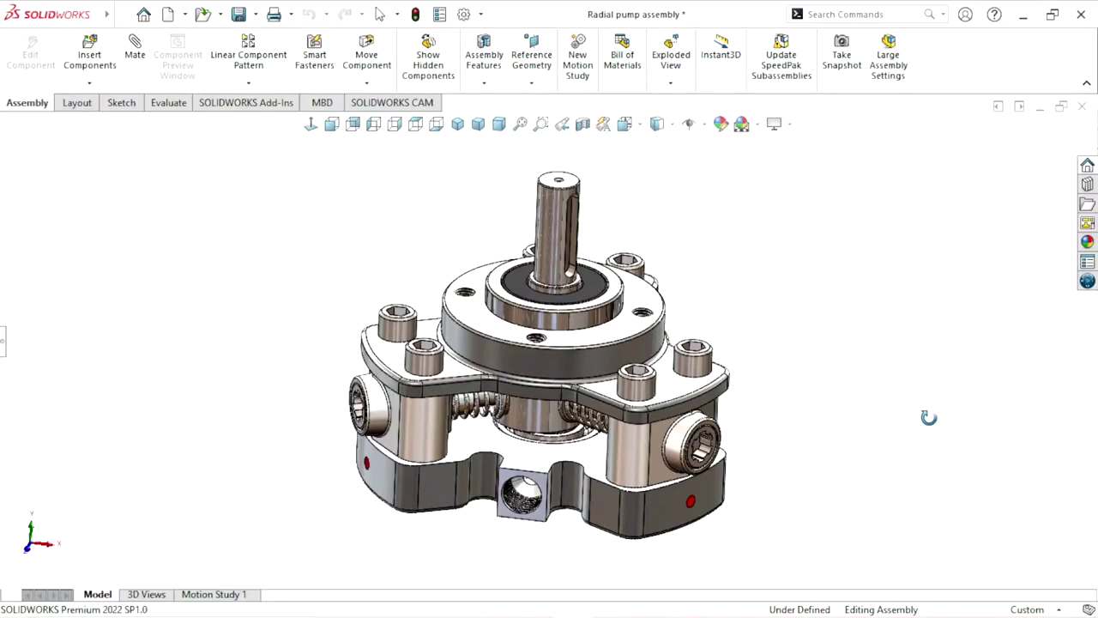
Orbit and zoom around the radial pump to inspect it from several sides.
{"action": "mouse_move", "coordinate": [853, 451]}
{"action": "middle_mouse_down"}
{"action": "mouse_move", "coordinate": [841, 420]}
{"action": "mouse_move", "coordinate": [814, 443]}
{"action": "mouse_move", "coordinate": [792, 382]}
{"action": "mouse_move", "coordinate": [885, 391]}
{"action": "mouse_move", "coordinate": [850, 412]}
{"action": "mouse_move", "coordinate": [816, 406]}
{"action": "mouse_move", "coordinate": [828, 410]}
{"action": "mouse_move", "coordinate": [804, 435]}
{"action": "mouse_move", "coordinate": [861, 418]}
{"action": "mouse_move", "coordinate": [846, 372]}
{"action": "mouse_move", "coordinate": [836, 418]}
{"action": "mouse_move", "coordinate": [743, 408]}
{"action": "middle_mouse_up"}
{"action": "scroll", "coordinate": [806, 431], "scroll_direction": "up", "scroll_amount": 2}
{"action": "scroll", "coordinate": [513, 365], "scroll_direction": "down", "scroll_amount": 4}
{"action": "scroll", "coordinate": [821, 391], "scroll_direction": "up", "scroll_amount": 3}
{"action": "scroll", "coordinate": [846, 372], "scroll_direction": "down", "scroll_amount": 2}
{"action": "scroll", "coordinate": [836, 418], "scroll_direction": "down", "scroll_amount": 2}
{"action": "scroll", "coordinate": [648, 395], "scroll_direction": "up", "scroll_amount": 2}
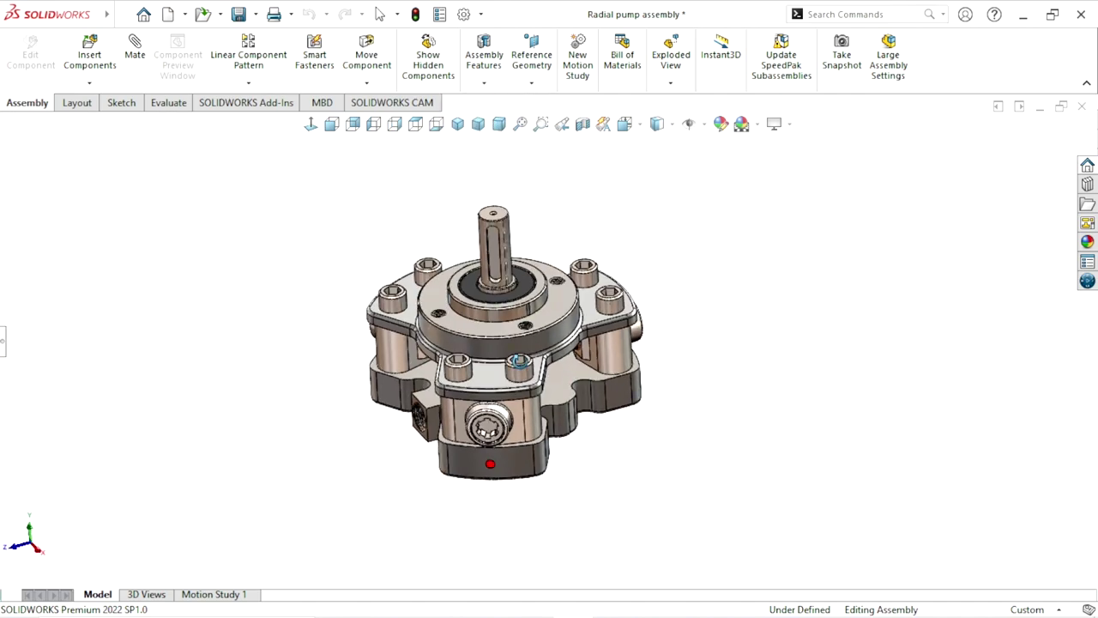
{"action": "scroll", "coordinate": [790, 400], "scroll_direction": "down", "scroll_amount": 2}
{"action": "scroll", "coordinate": [598, 360], "scroll_direction": "up", "scroll_amount": 2}
{"action": "scroll", "coordinate": [598, 360], "scroll_direction": "down", "scroll_amount": 2}
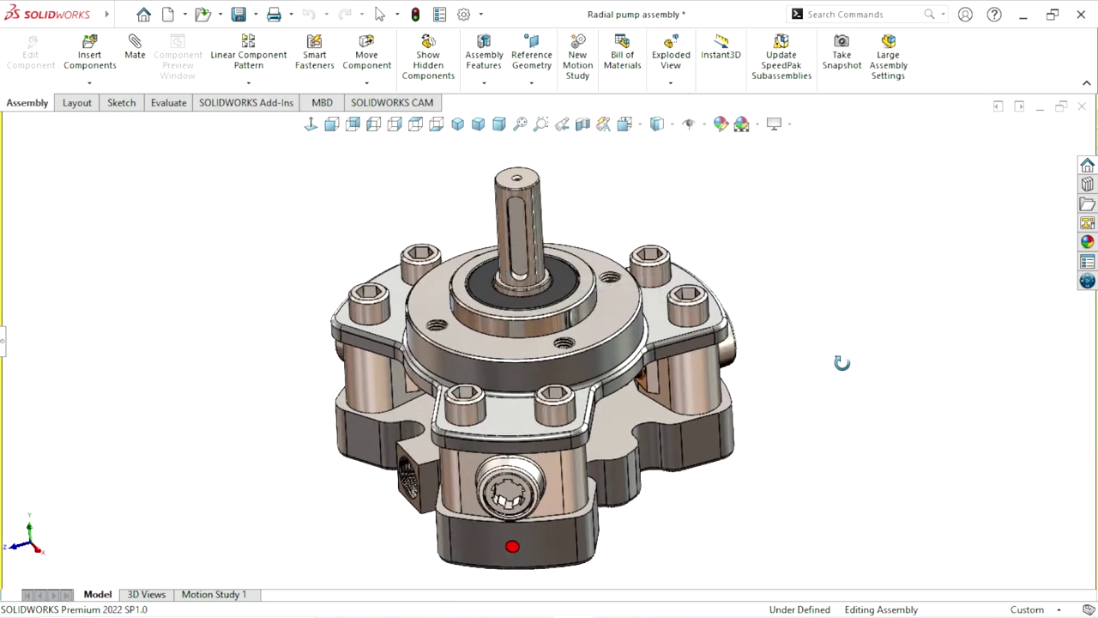
{"action": "mouse_move", "coordinate": [841, 360]}
{"action": "middle_mouse_down"}
{"action": "mouse_move", "coordinate": [816, 363]}
{"action": "mouse_move", "coordinate": [782, 417]}
{"action": "mouse_move", "coordinate": [716, 418]}
{"action": "middle_mouse_up"}
{"action": "scroll", "coordinate": [673, 401], "scroll_direction": "up", "scroll_amount": 2}
{"action": "scroll", "coordinate": [673, 400], "scroll_direction": "down", "scroll_amount": 2}
{"action": "scroll", "coordinate": [606, 378], "scroll_direction": "up", "scroll_amount": 2}
{"action": "scroll", "coordinate": [606, 378], "scroll_direction": "down", "scroll_amount": 2}
{"action": "scroll", "coordinate": [546, 357], "scroll_direction": "up", "scroll_amount": 2}
{"action": "scroll", "coordinate": [546, 357], "scroll_direction": "down", "scroll_amount": 2}
Turn the pump upright, tilt it so the shaft leans left, then save the assembly.
{"action": "middle_click_drag", "start_coordinate": [772, 381], "coordinate": [806, 395]}
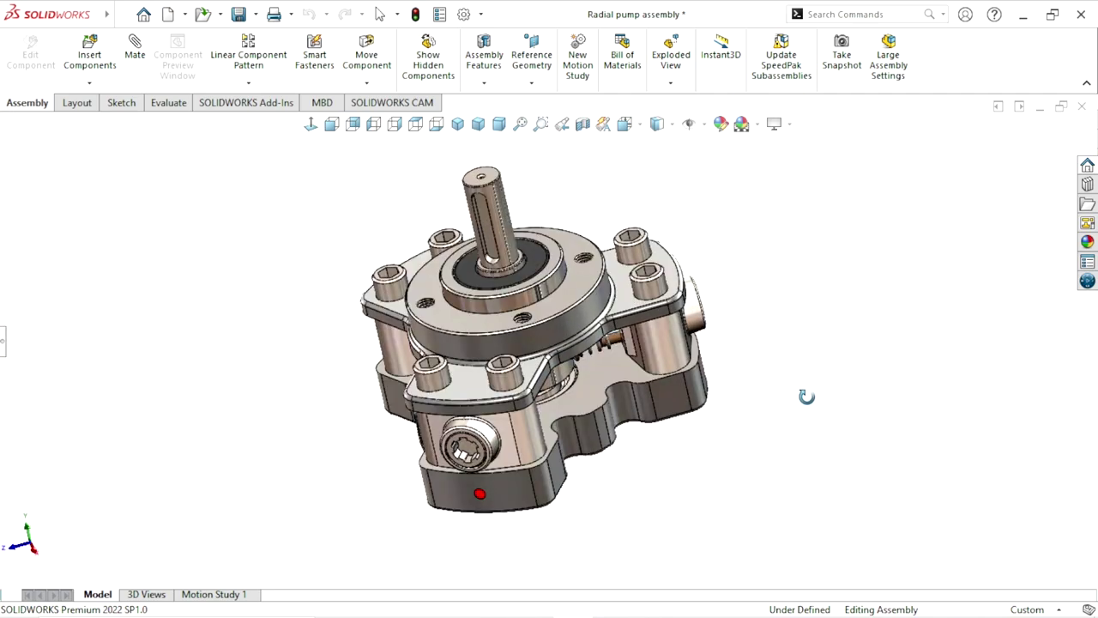
{"action": "scroll", "coordinate": [532, 347], "scroll_direction": "up", "scroll_amount": 2}
{"action": "scroll", "coordinate": [532, 346], "scroll_direction": "down", "scroll_amount": 2}
{"action": "scroll", "coordinate": [592, 330], "scroll_direction": "up", "scroll_amount": 1}
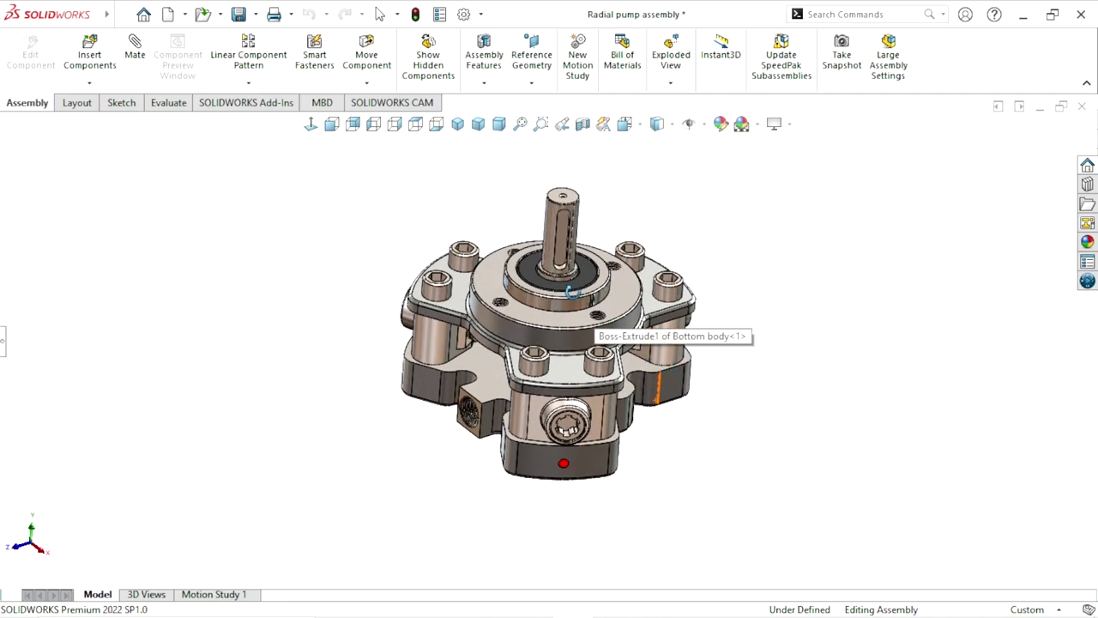
{"action": "scroll", "coordinate": [592, 331], "scroll_direction": "down", "scroll_amount": 1}
{"action": "middle_click_drag", "start_coordinate": [866, 419], "coordinate": [818, 382]}
{"action": "scroll", "coordinate": [560, 354], "scroll_direction": "up", "scroll_amount": 2}
{"action": "scroll", "coordinate": [560, 354], "scroll_direction": "down", "scroll_amount": 2}
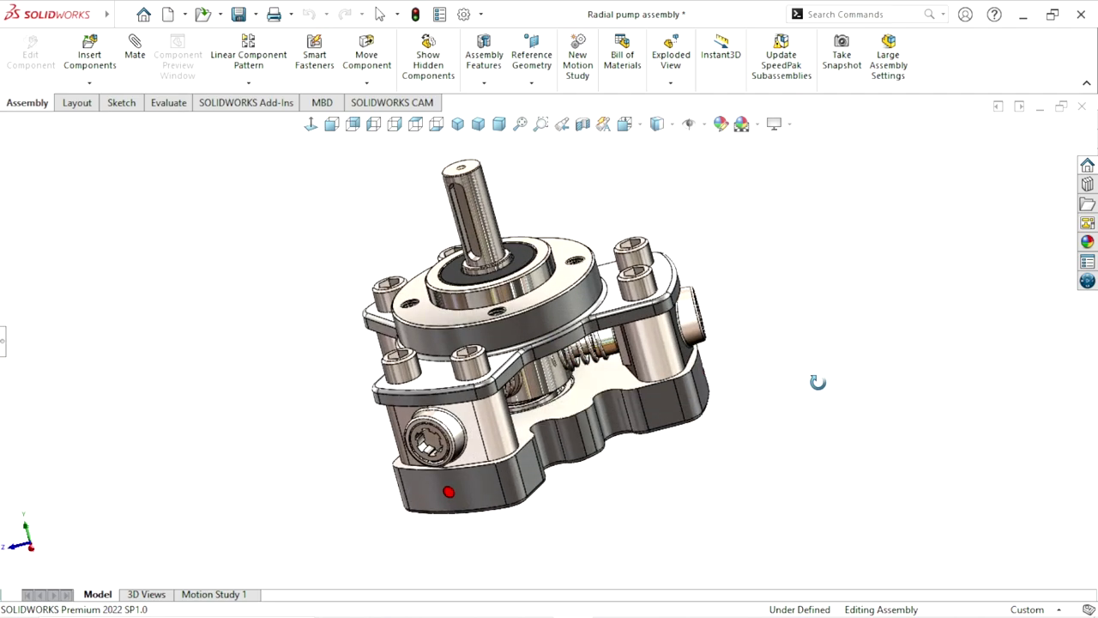
{"action": "key", "text": "ctrl+s"}
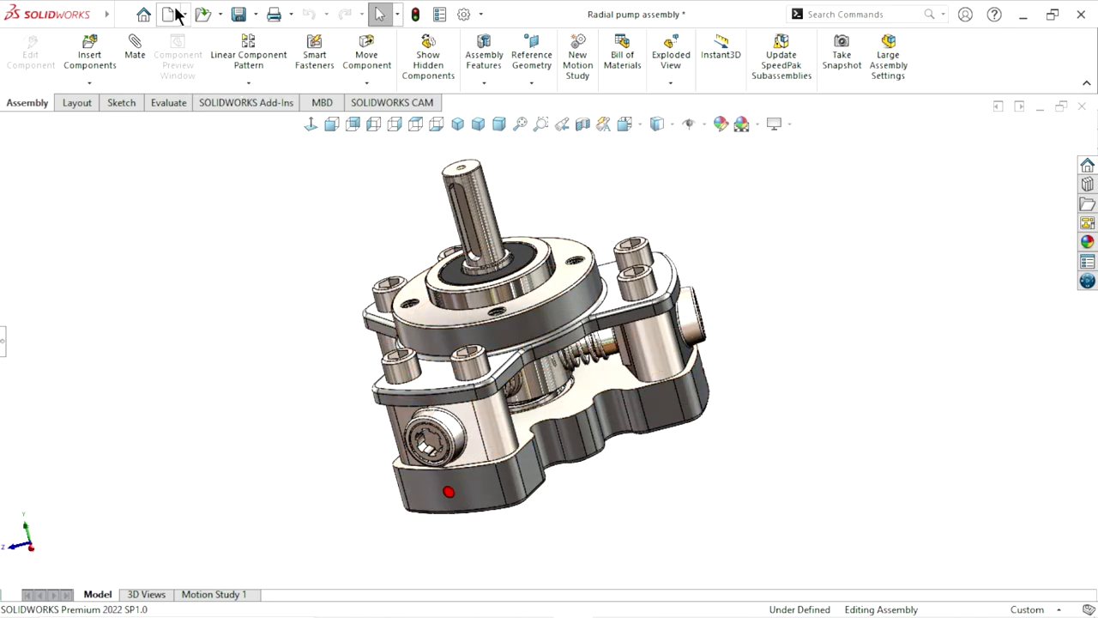
Create a new assembly document, Assem3, and dismiss the Begin Assembly component prompt.
{"action": "left_click", "coordinate": [175, 10]}
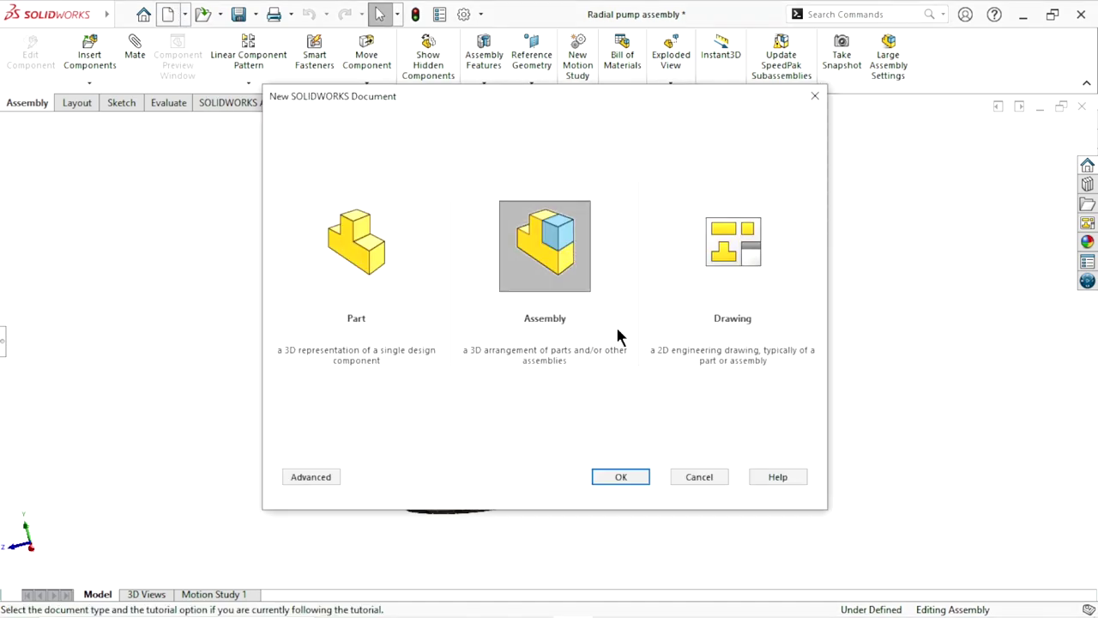
{"action": "left_click", "coordinate": [621, 478]}
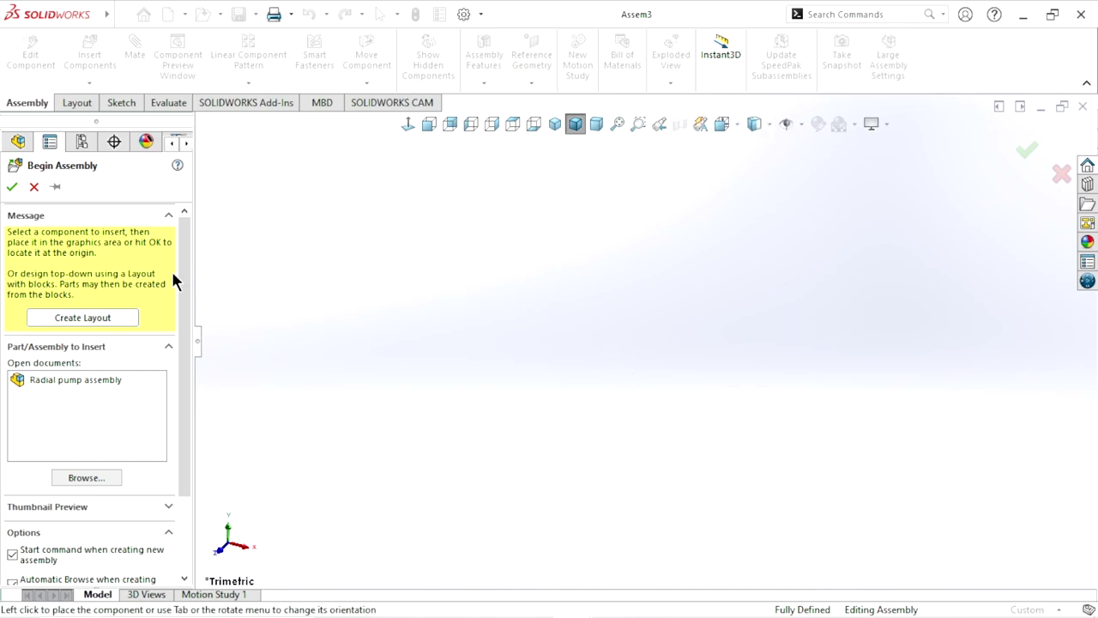
{"action": "left_click", "coordinate": [35, 187]}
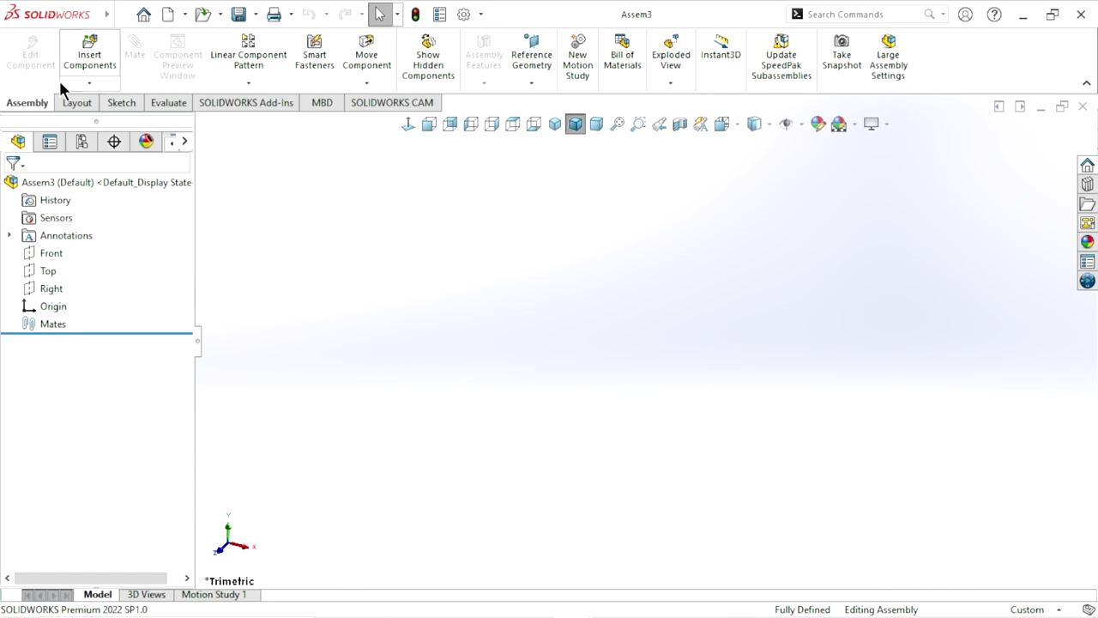
Load the Main body part from the Radial piston pump folder for insertion.
{"action": "left_click", "coordinate": [91, 53]}
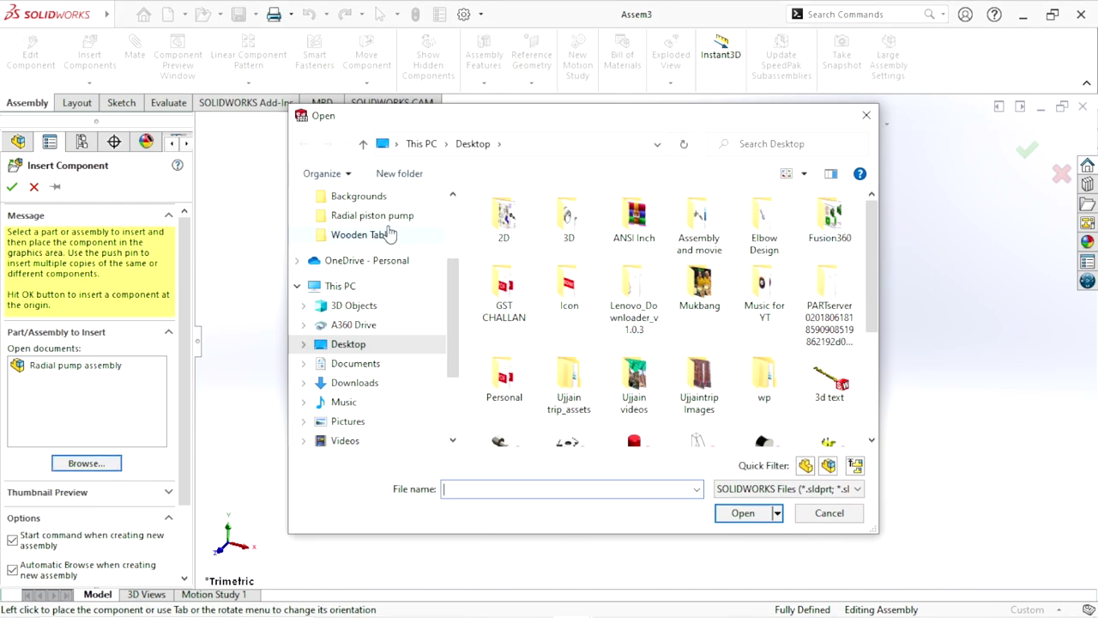
{"action": "left_click", "coordinate": [395, 219]}
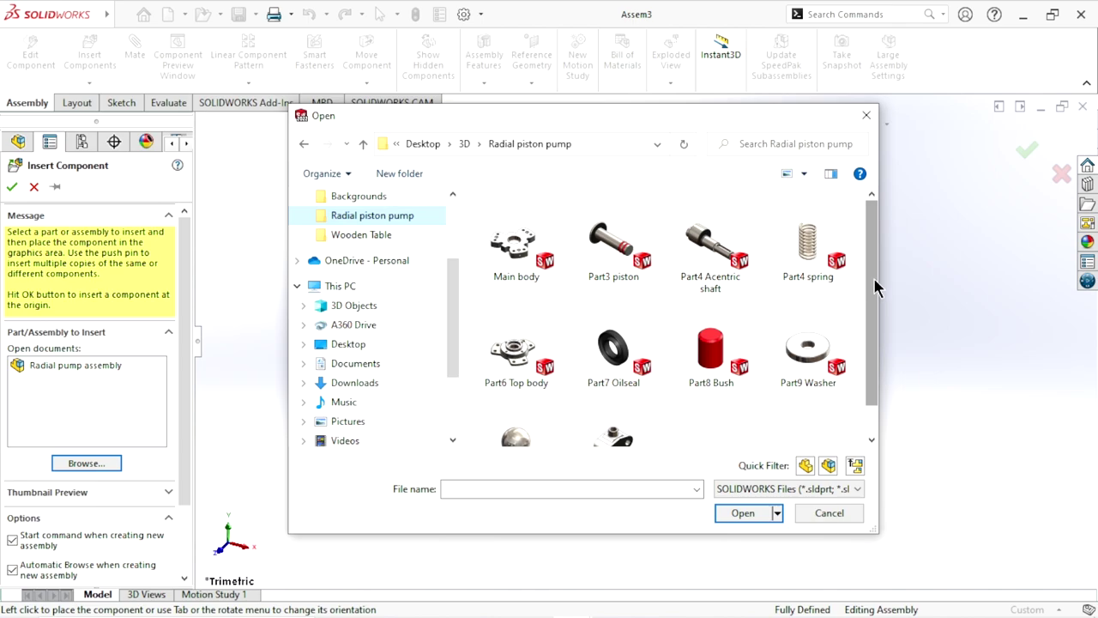
{"action": "scroll", "coordinate": [877, 335], "scroll_direction": "down", "scroll_amount": 1}
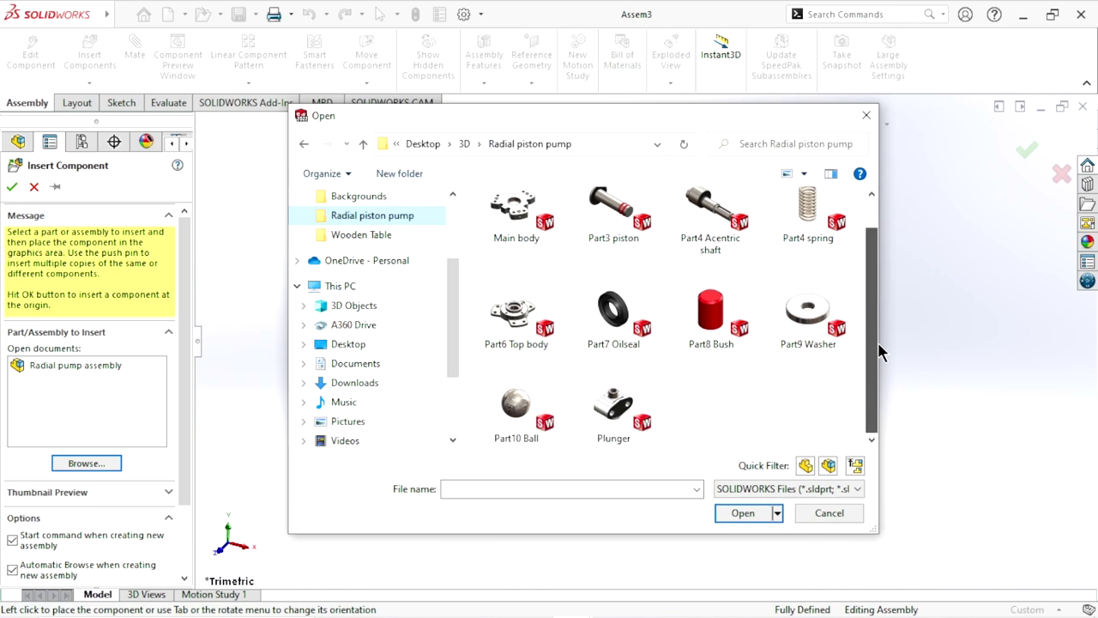
{"action": "scroll", "coordinate": [878, 342], "scroll_direction": "up", "scroll_amount": 1}
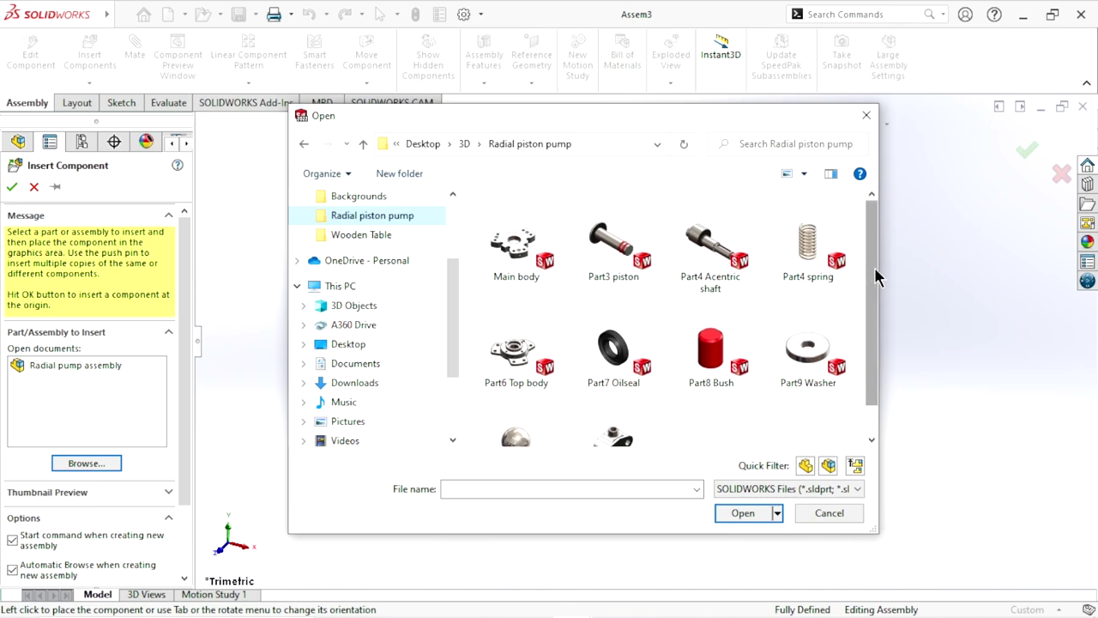
{"action": "left_click", "coordinate": [506, 257]}
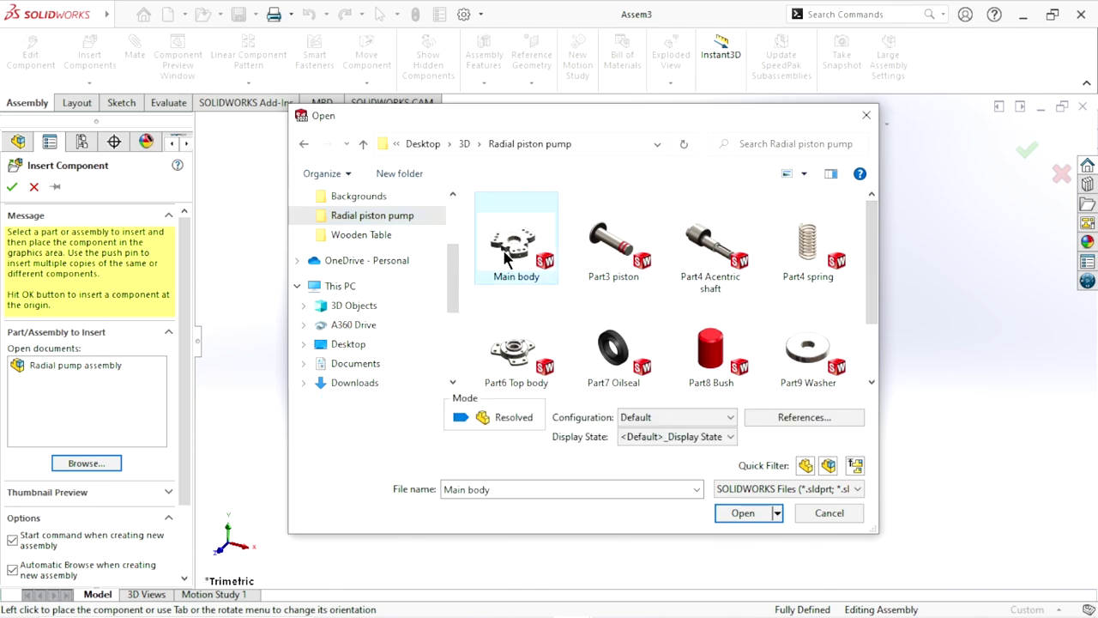
{"action": "left_click", "coordinate": [725, 513]}
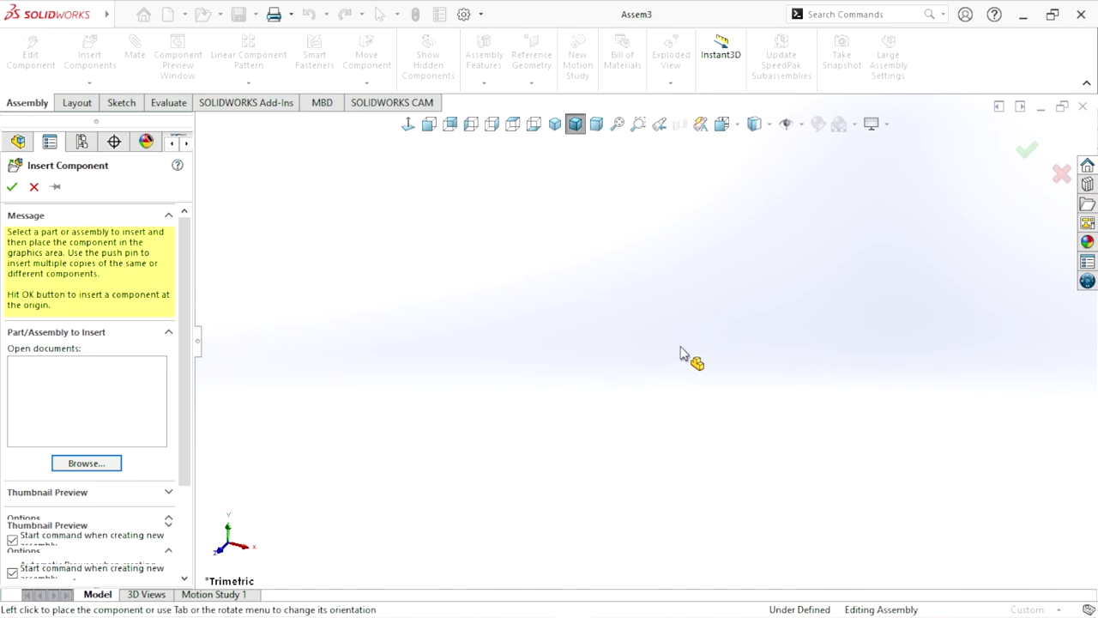
Turn on View Origins and place Main body at the assembly origin.
{"action": "left_click", "coordinate": [799, 125]}
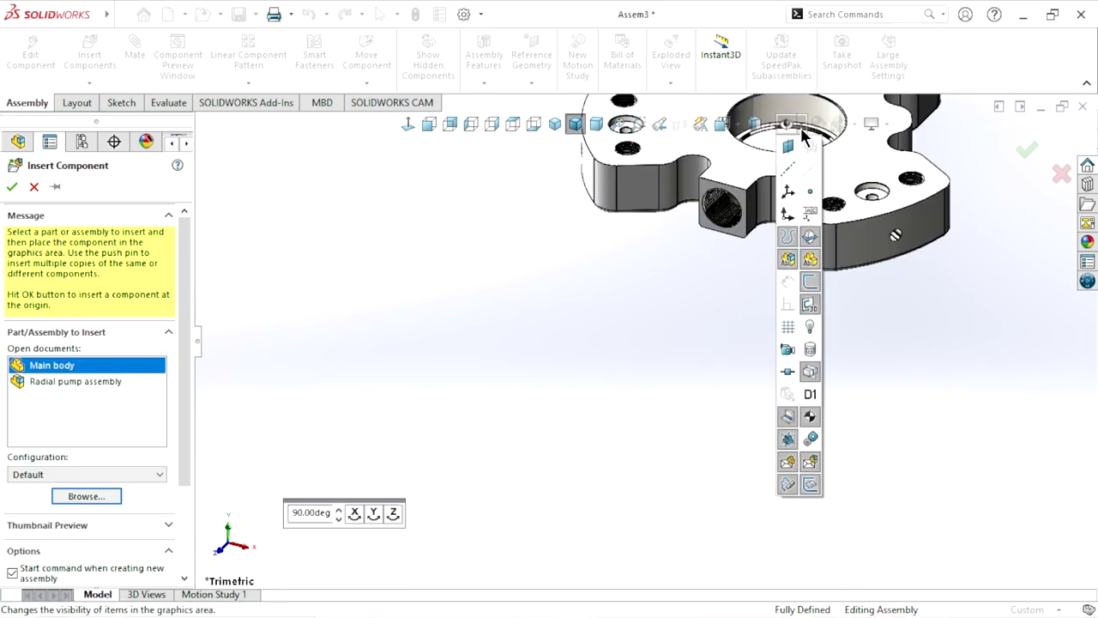
{"action": "left_click", "coordinate": [789, 218]}
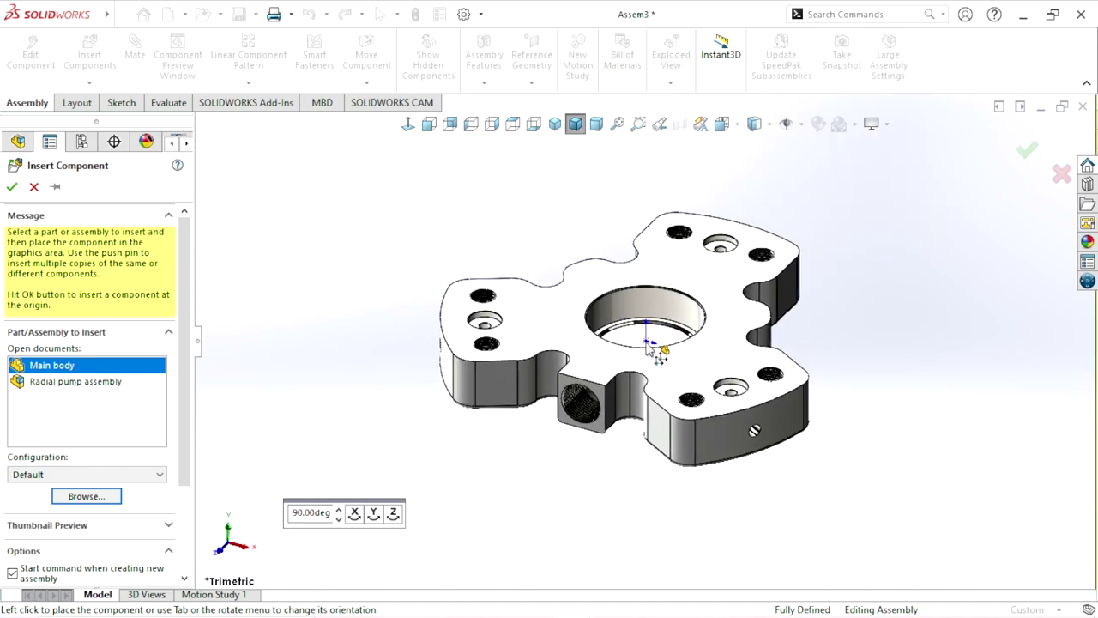
{"action": "left_click", "coordinate": [649, 345]}
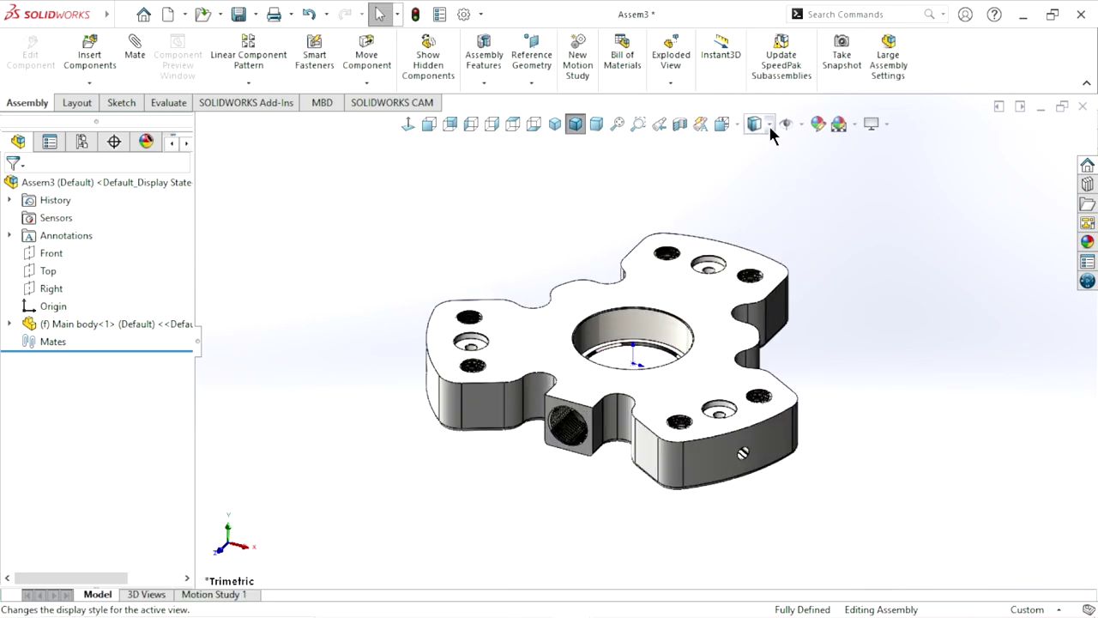
Hide the origins again and switch the scene to a plain white background.
{"action": "left_click", "coordinate": [801, 125]}
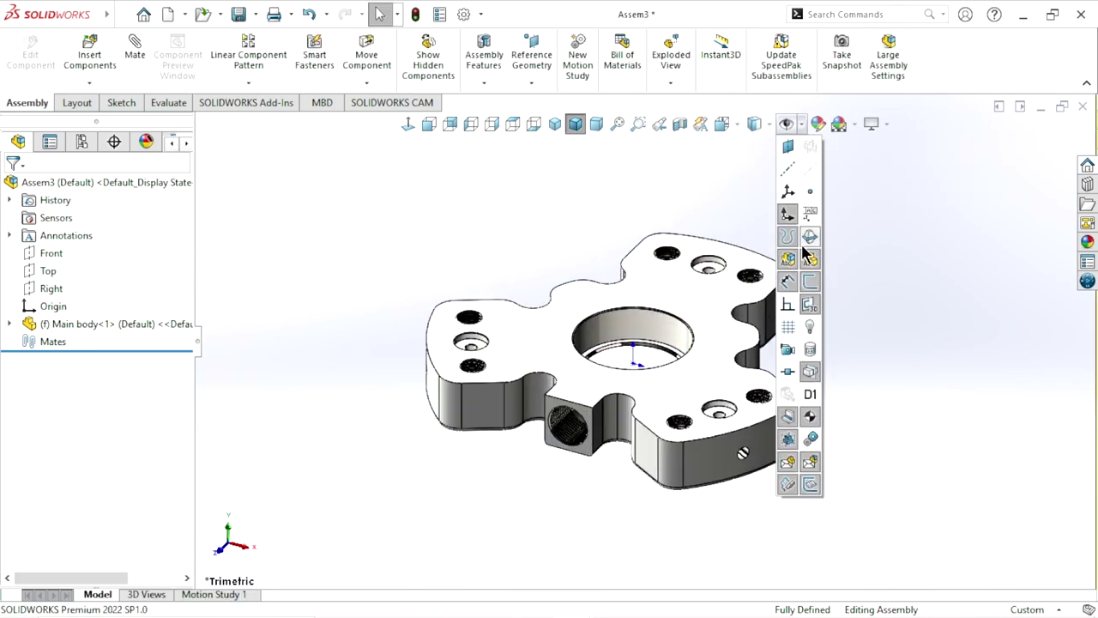
{"action": "left_click", "coordinate": [787, 216]}
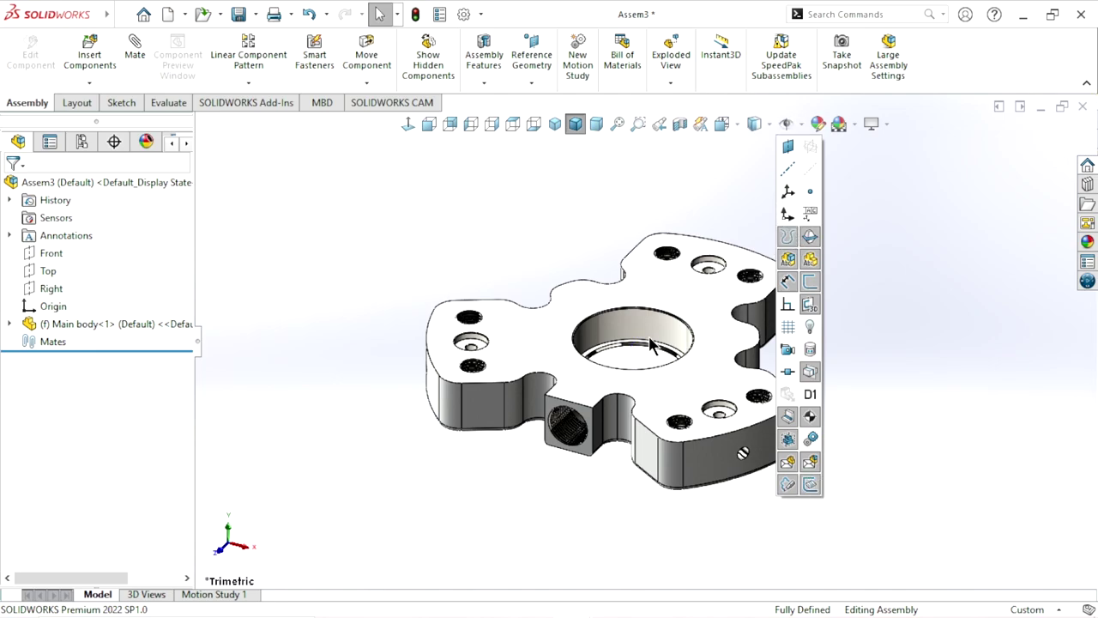
{"action": "scroll", "coordinate": [650, 344], "scroll_direction": "up", "scroll_amount": 2}
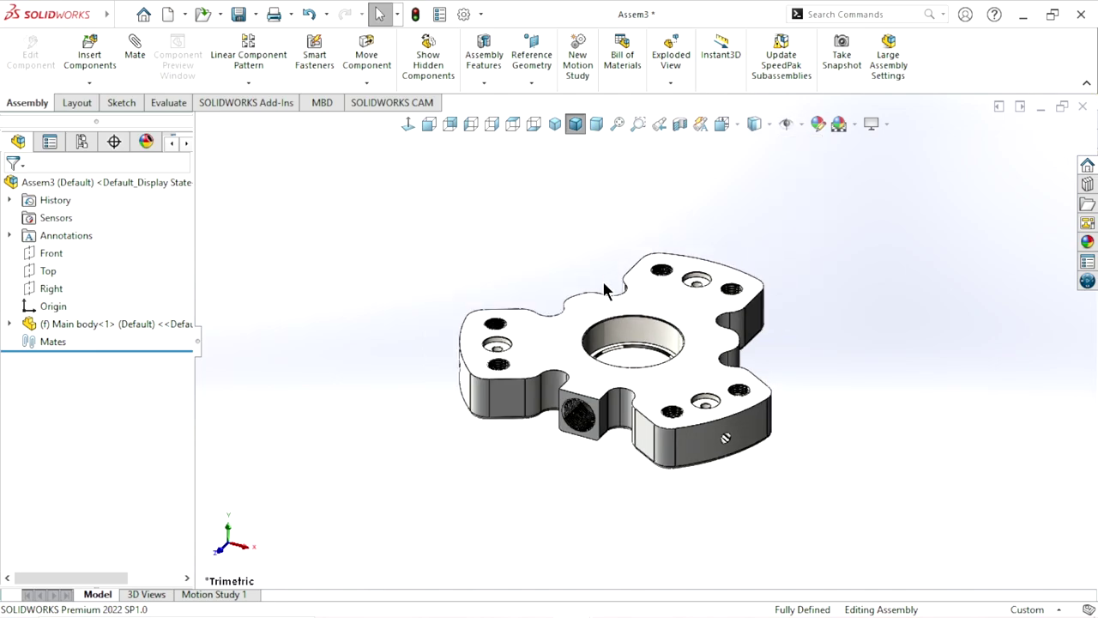
{"action": "left_click", "coordinate": [856, 125]}
{"action": "left_click", "coordinate": [862, 165]}
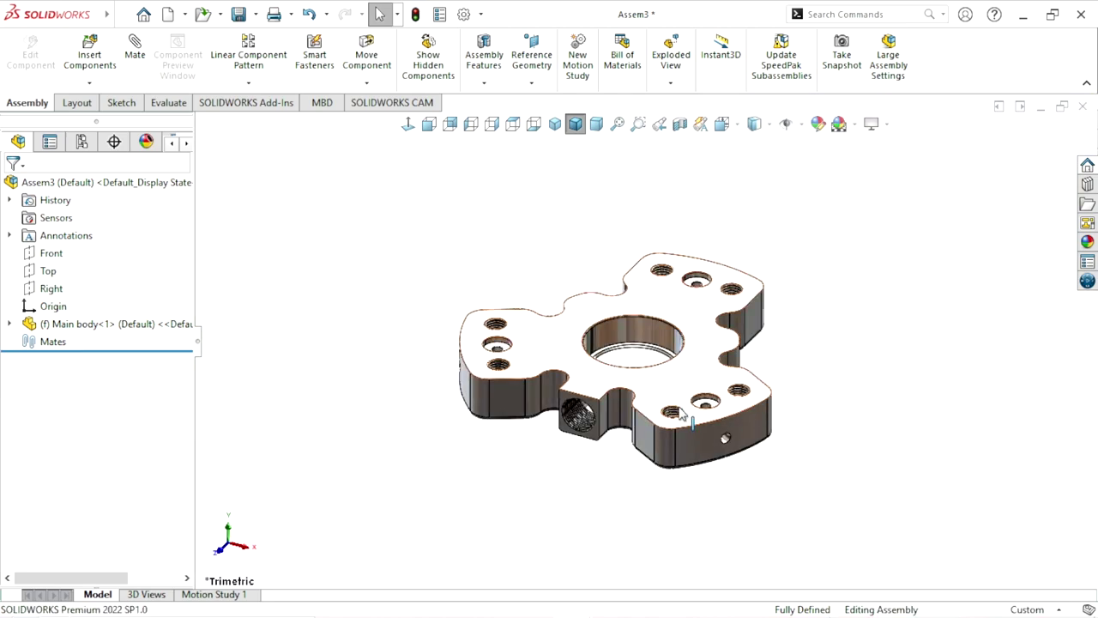
{"action": "scroll", "coordinate": [704, 356], "scroll_direction": "down", "scroll_amount": 1}
{"action": "scroll", "coordinate": [704, 357], "scroll_direction": "up", "scroll_amount": 1}
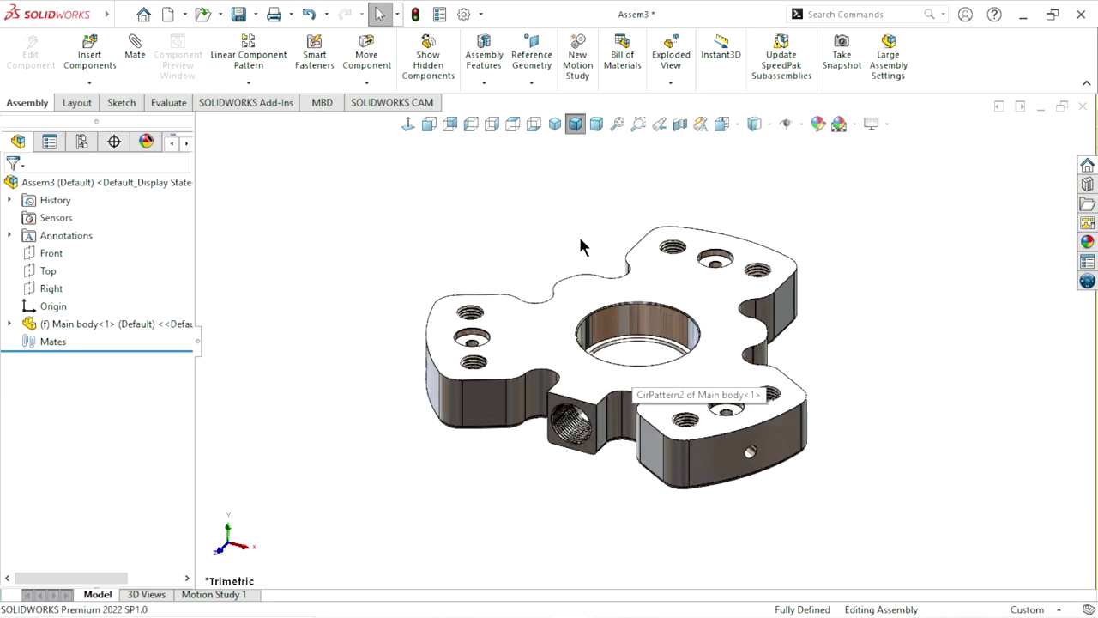
Insert Part10 Ball and place it in the graphics area above Main body.
{"action": "left_click", "coordinate": [90, 74]}
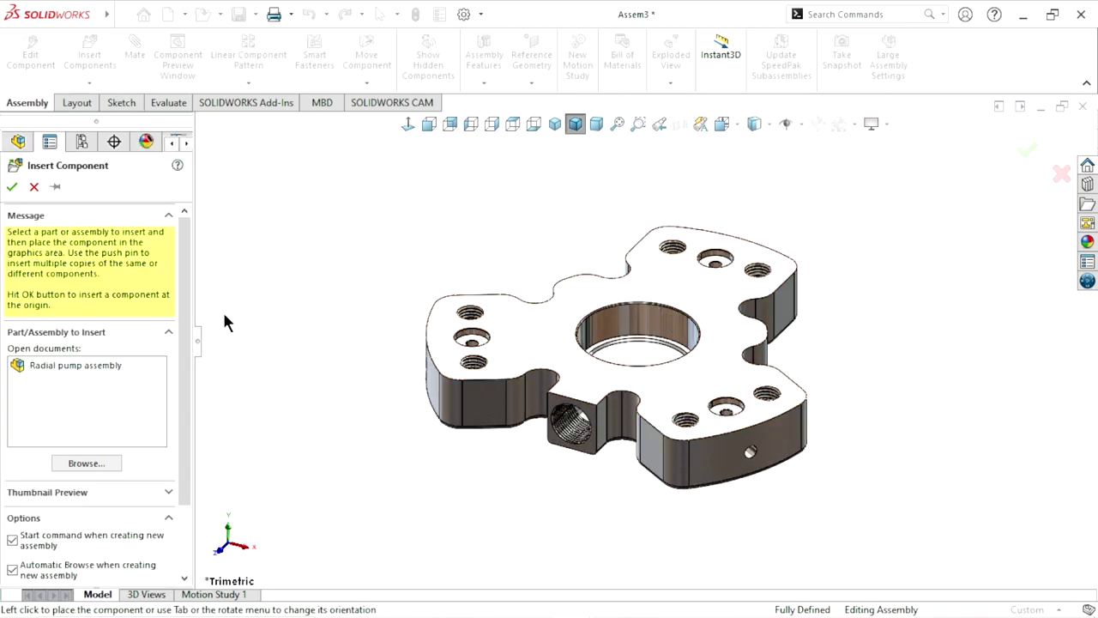
{"action": "left_click", "coordinate": [94, 463]}
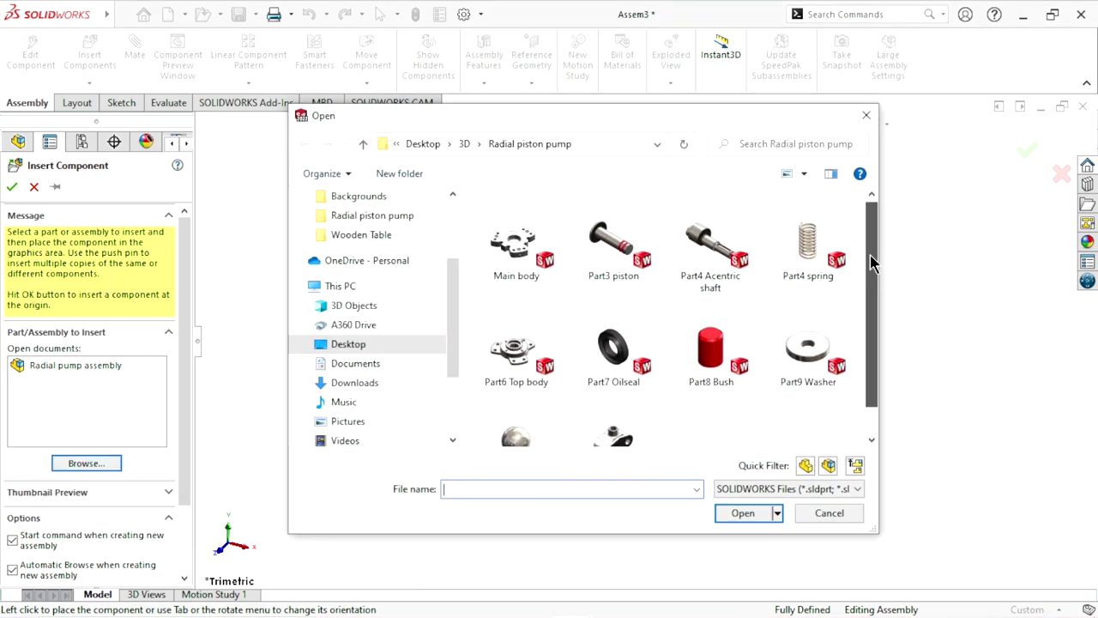
{"action": "left_click_drag", "start_coordinate": [871, 257], "coordinate": [867, 343]}
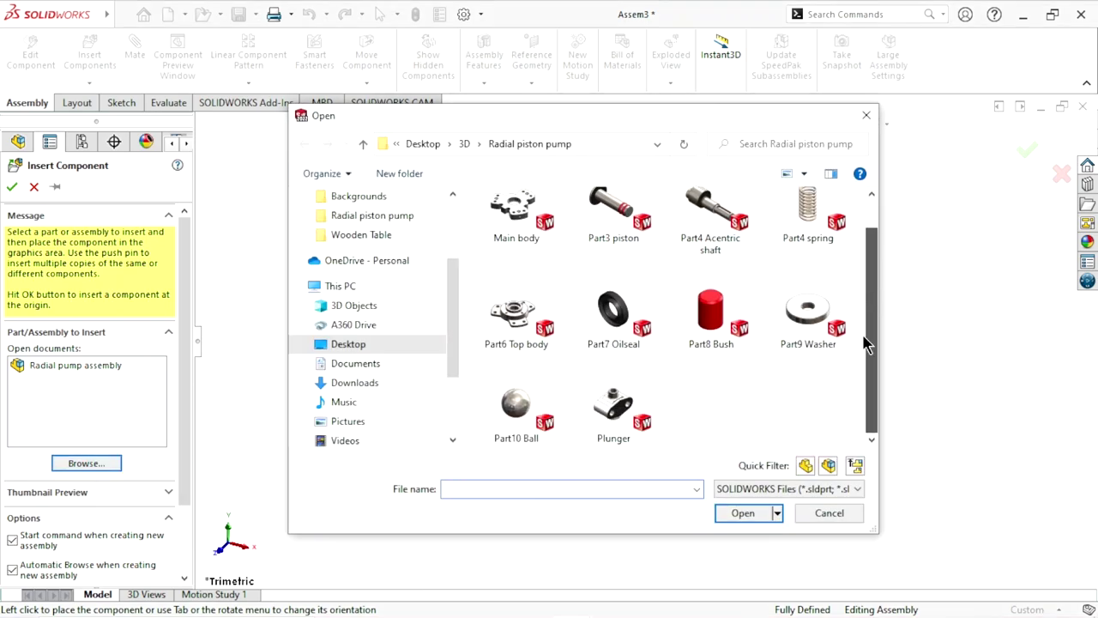
{"action": "left_click", "coordinate": [518, 415]}
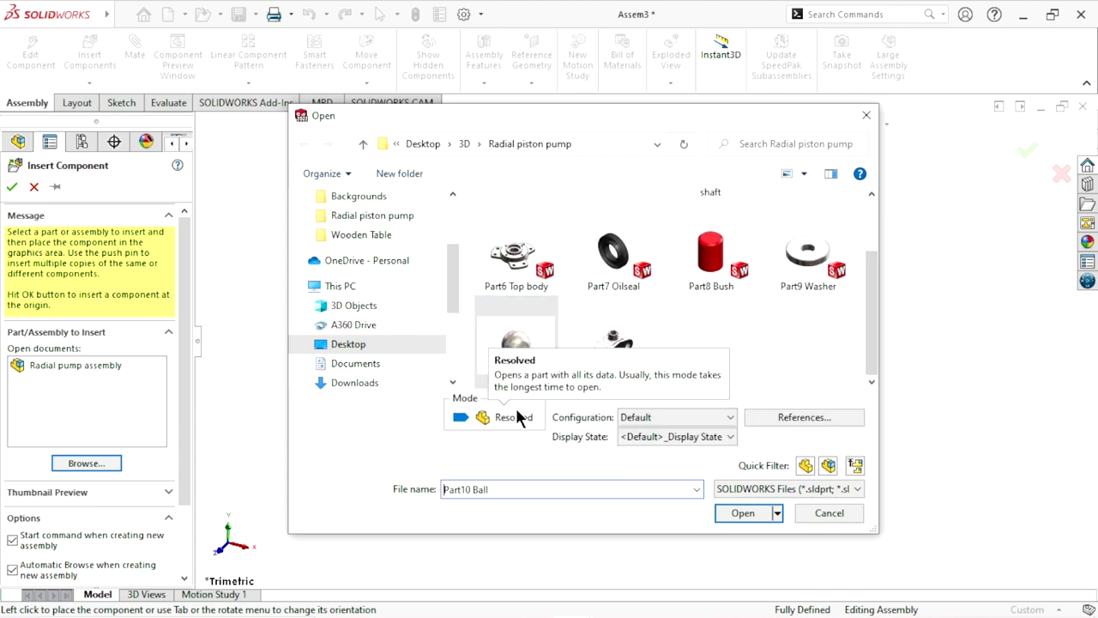
{"action": "left_click", "coordinate": [744, 518]}
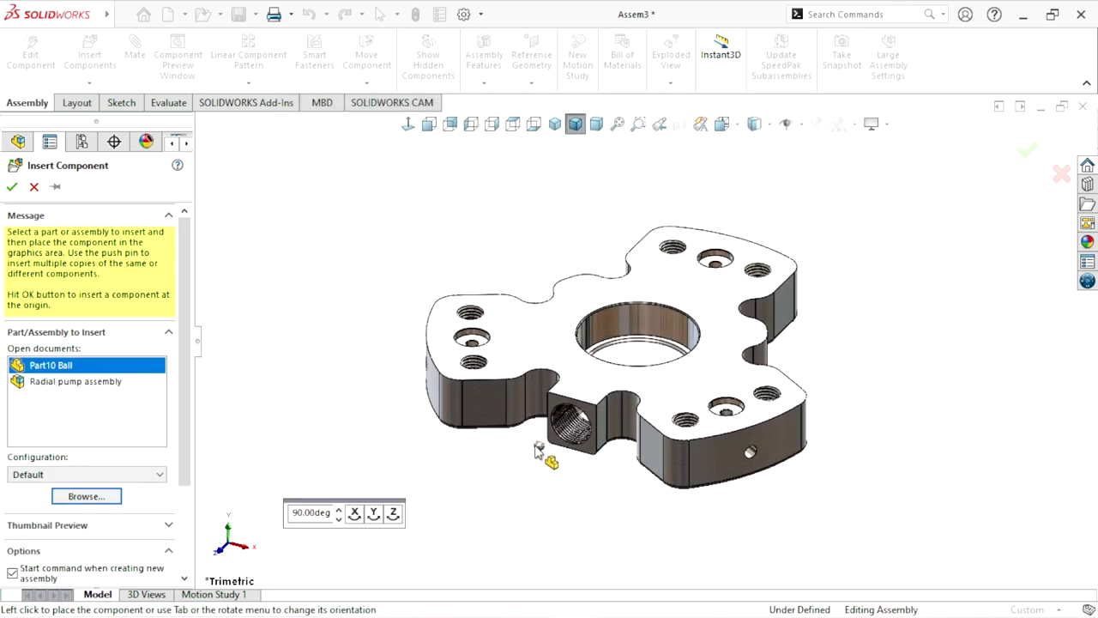
{"action": "scroll", "coordinate": [569, 351], "scroll_direction": "down", "scroll_amount": 3}
{"action": "scroll", "coordinate": [604, 385], "scroll_direction": "down", "scroll_amount": 3}
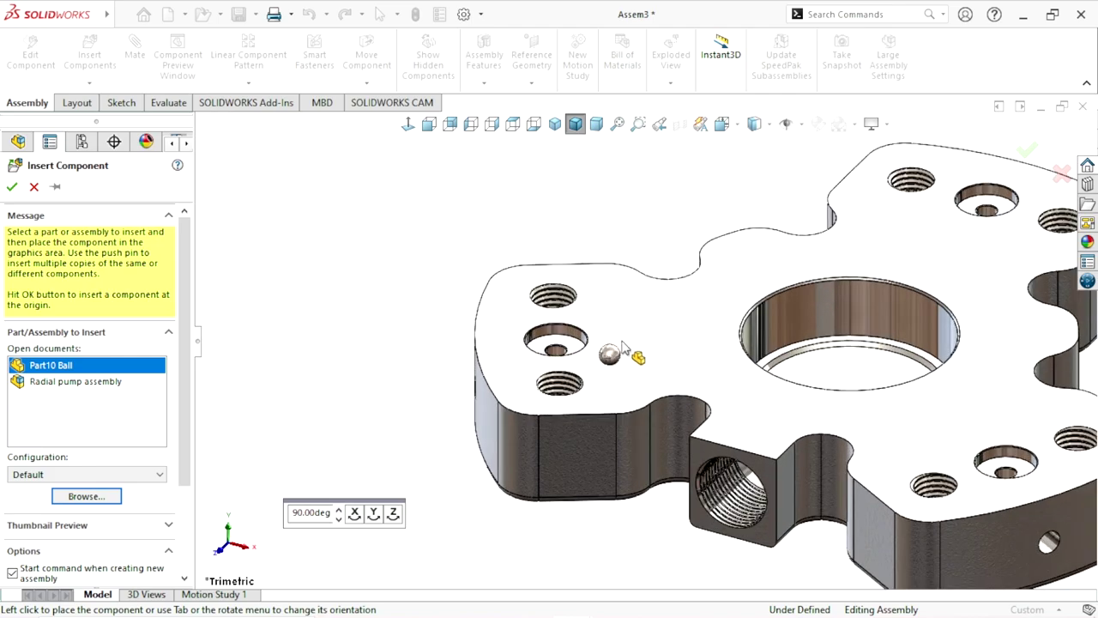
{"action": "left_click", "coordinate": [554, 213]}
{"action": "scroll", "coordinate": [650, 412], "scroll_direction": "up", "scroll_amount": 3}
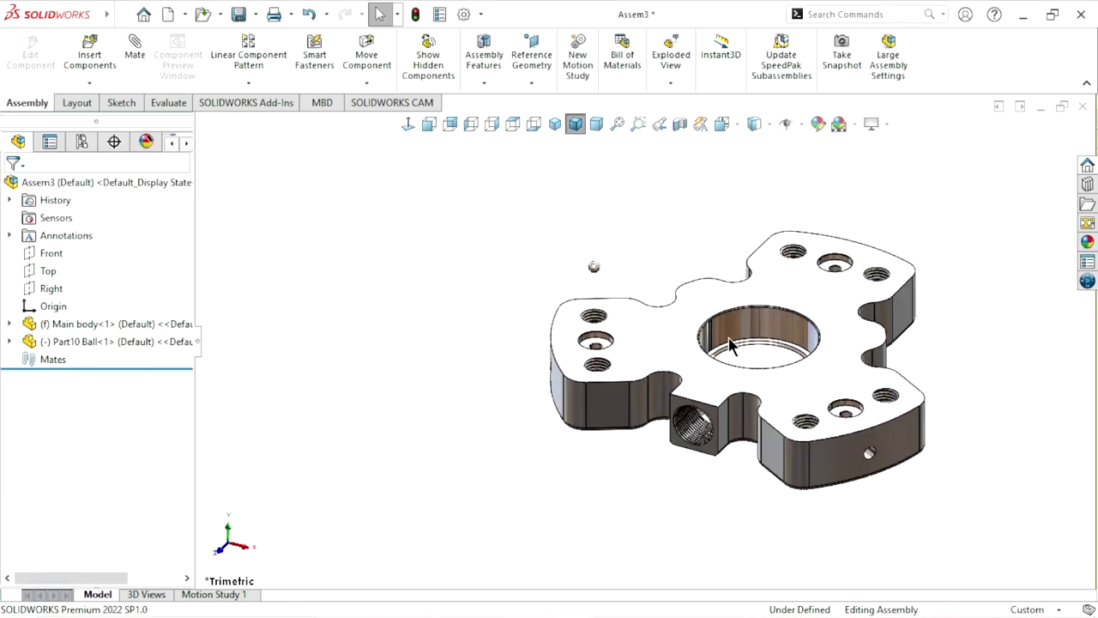
{"action": "scroll", "coordinate": [730, 343], "scroll_direction": "down", "scroll_amount": 2}
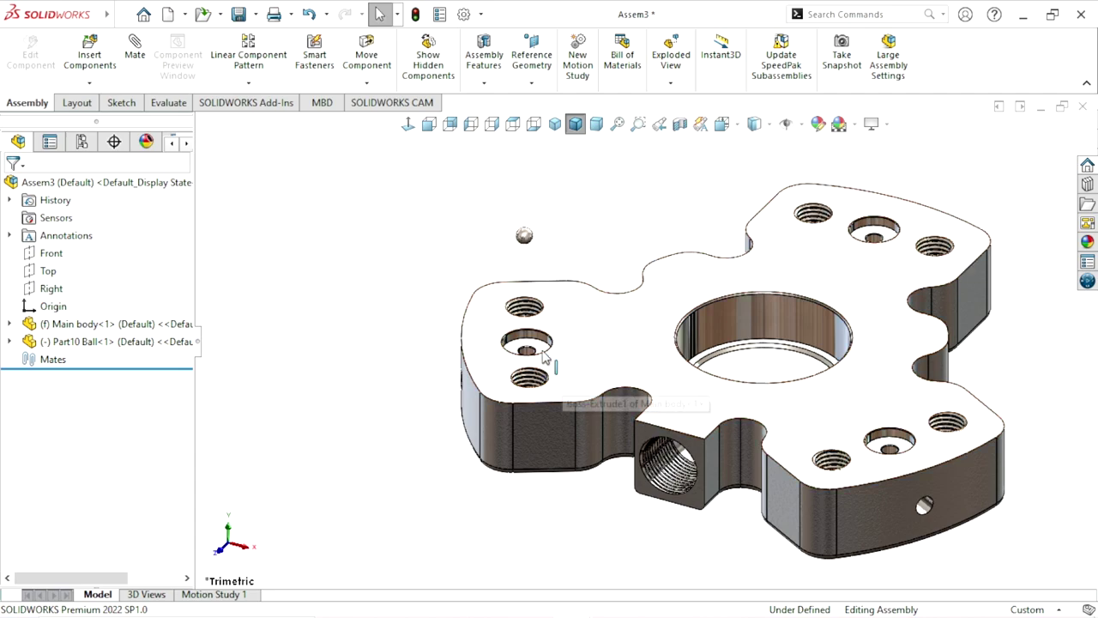
Mate the ball's surface concentric with the axis of Main body's middle counterbored hole.
{"action": "scroll", "coordinate": [545, 359], "scroll_direction": "down", "scroll_amount": 2}
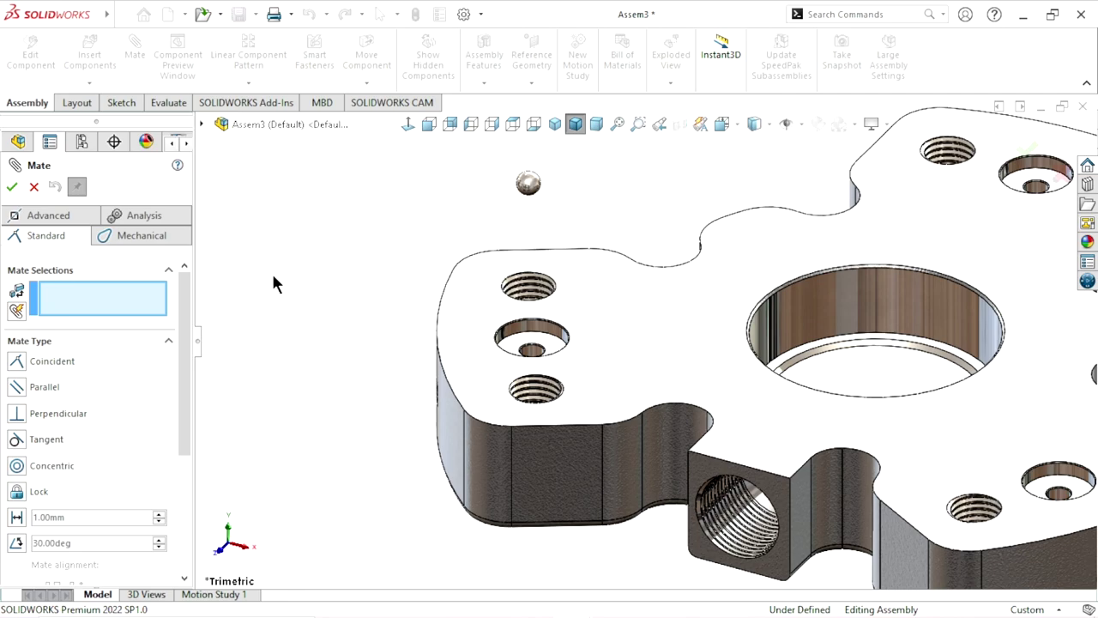
{"action": "scroll", "coordinate": [575, 195], "scroll_direction": "down", "scroll_amount": 2}
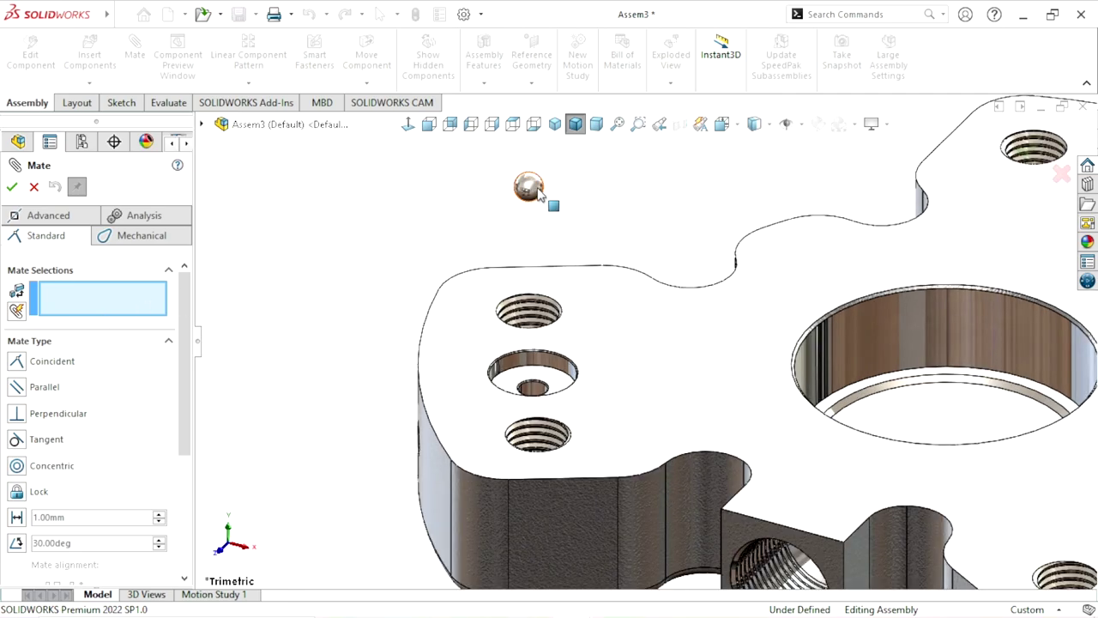
{"action": "left_click", "coordinate": [538, 193]}
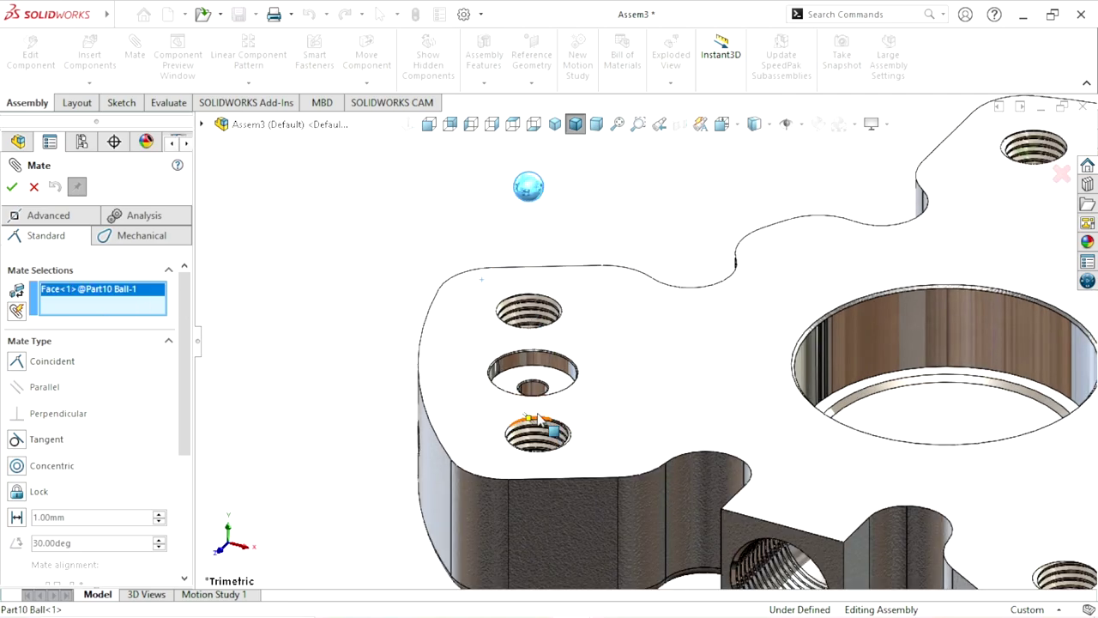
{"action": "scroll", "coordinate": [538, 421], "scroll_direction": "down", "scroll_amount": 2}
{"action": "scroll", "coordinate": [564, 404], "scroll_direction": "down", "scroll_amount": 1}
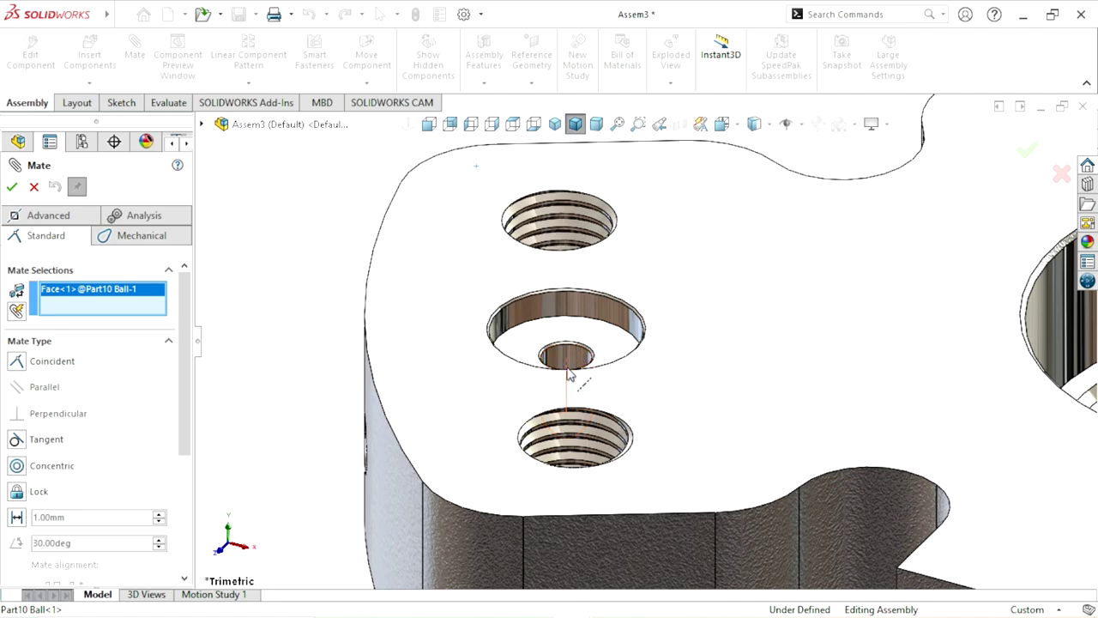
{"action": "left_click", "coordinate": [568, 375]}
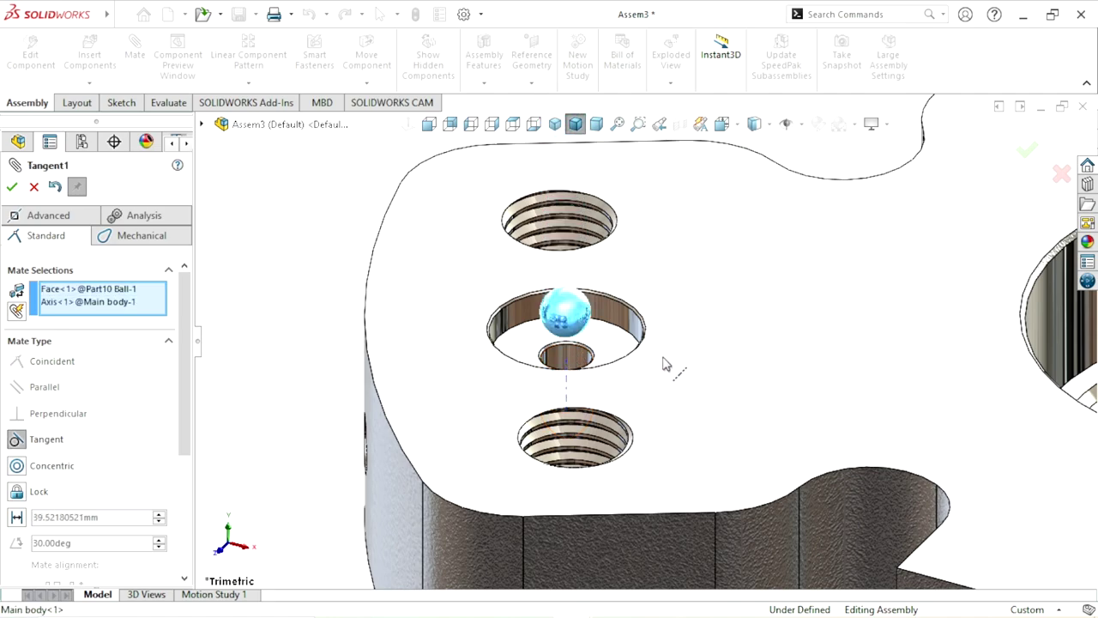
{"action": "left_click", "coordinate": [19, 466]}
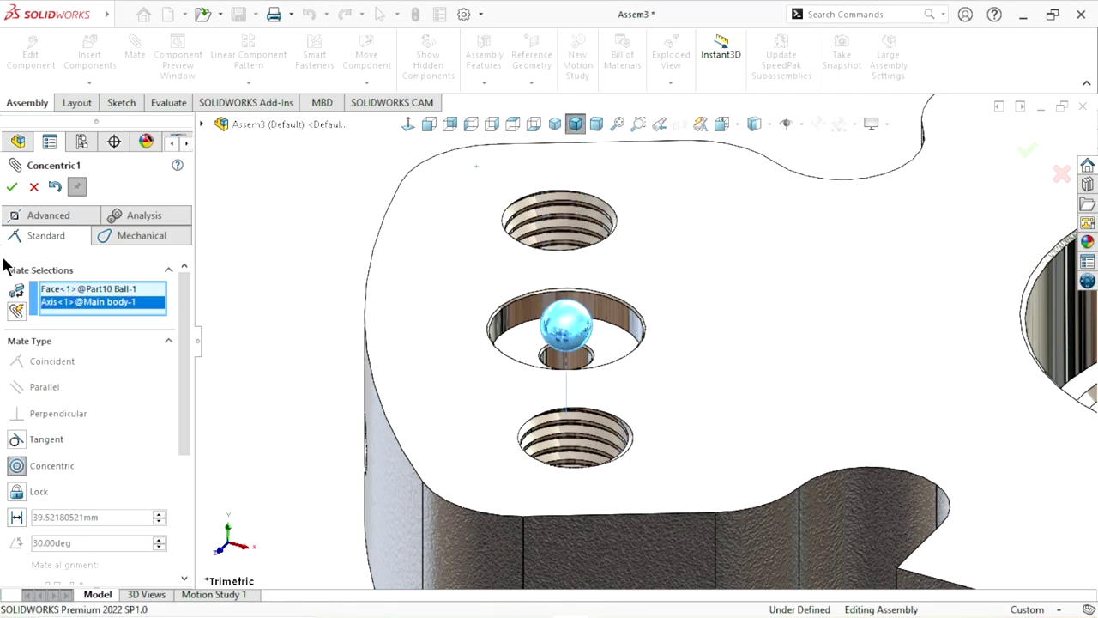
{"action": "left_click", "coordinate": [12, 187]}
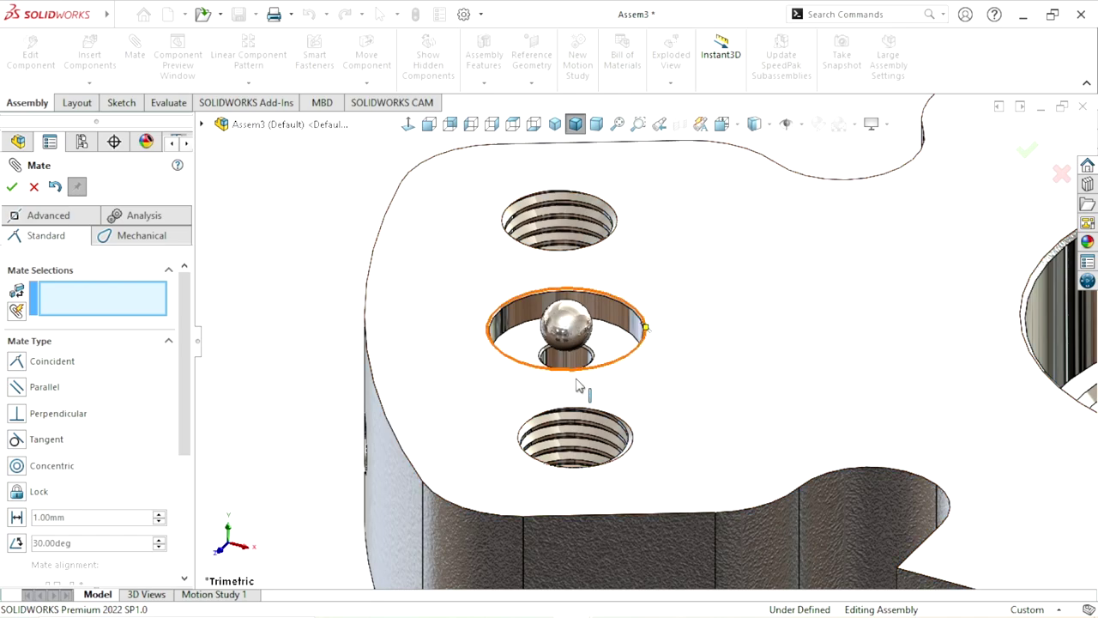
Select the middle hole's counterbore floor and the ball's Top Plane as mate references.
{"action": "scroll", "coordinate": [609, 381], "scroll_direction": "up", "scroll_amount": 2}
{"action": "scroll", "coordinate": [608, 387], "scroll_direction": "down", "scroll_amount": 3}
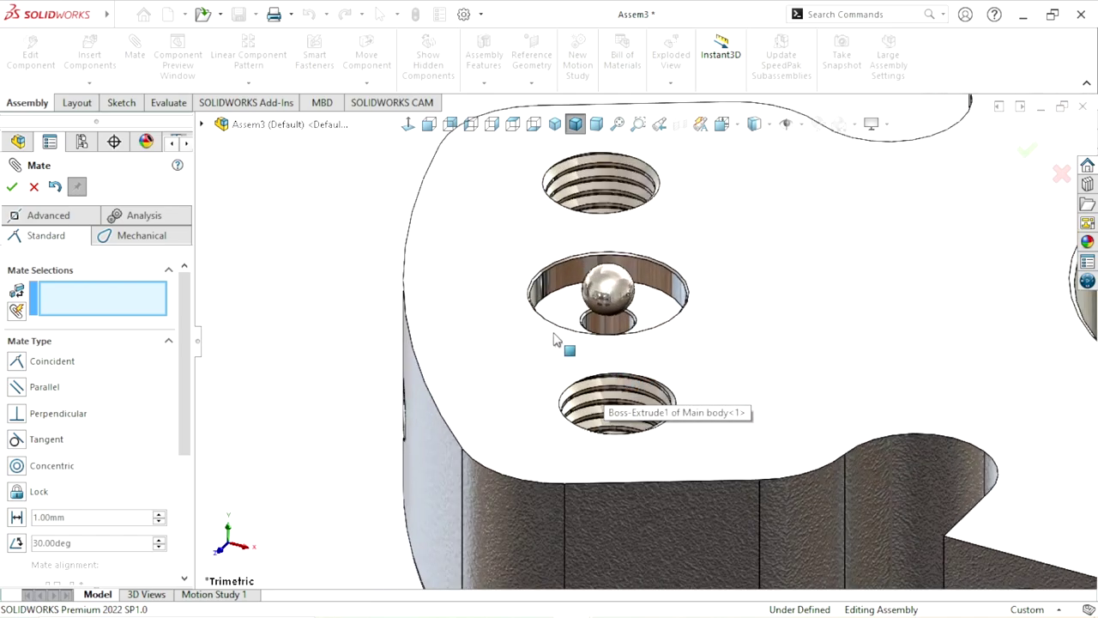
{"action": "left_click", "coordinate": [203, 124]}
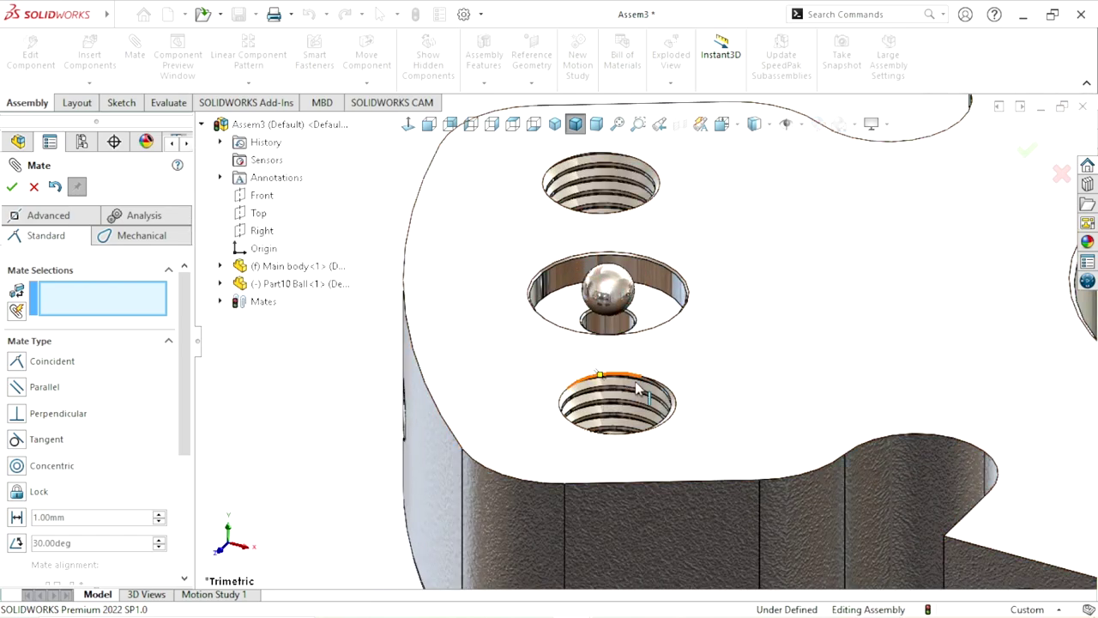
{"action": "left_click", "coordinate": [554, 308]}
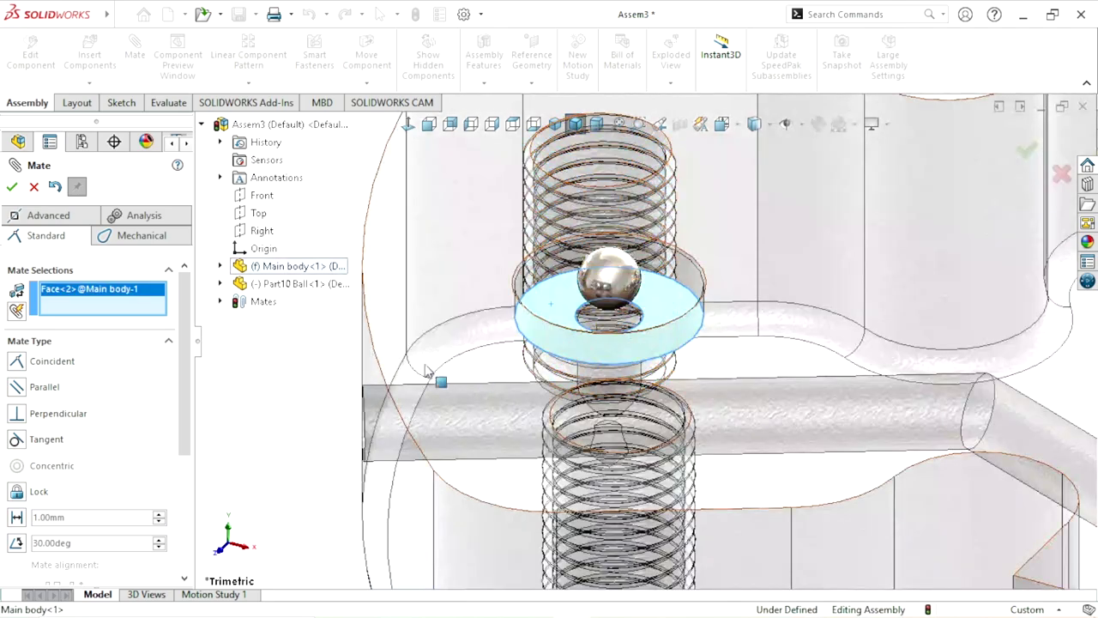
{"action": "left_click", "coordinate": [221, 284]}
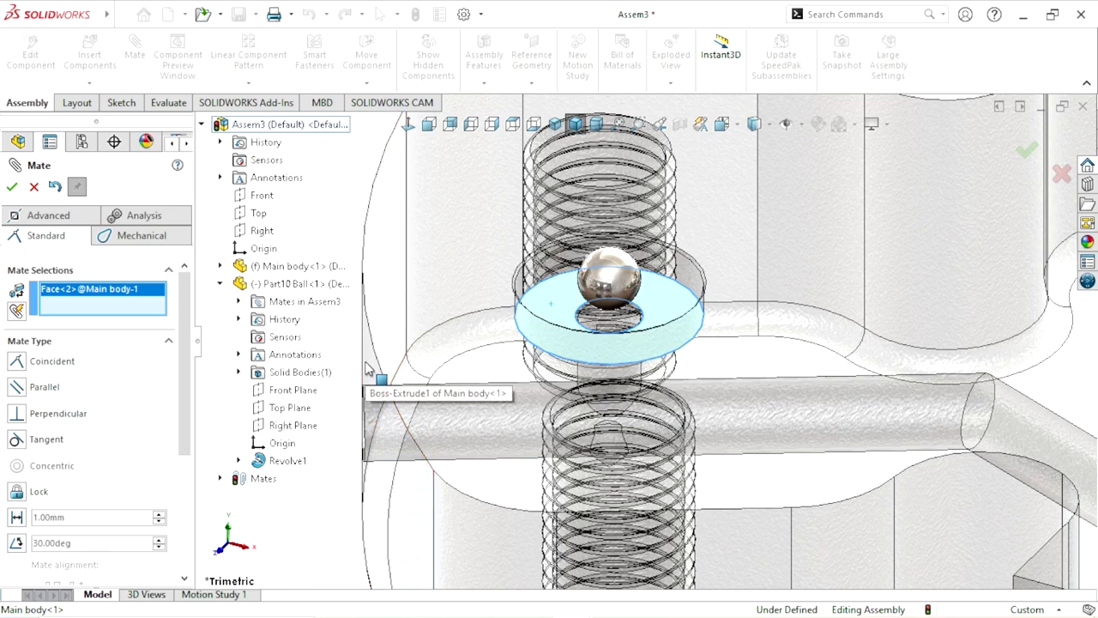
{"action": "left_click", "coordinate": [280, 409]}
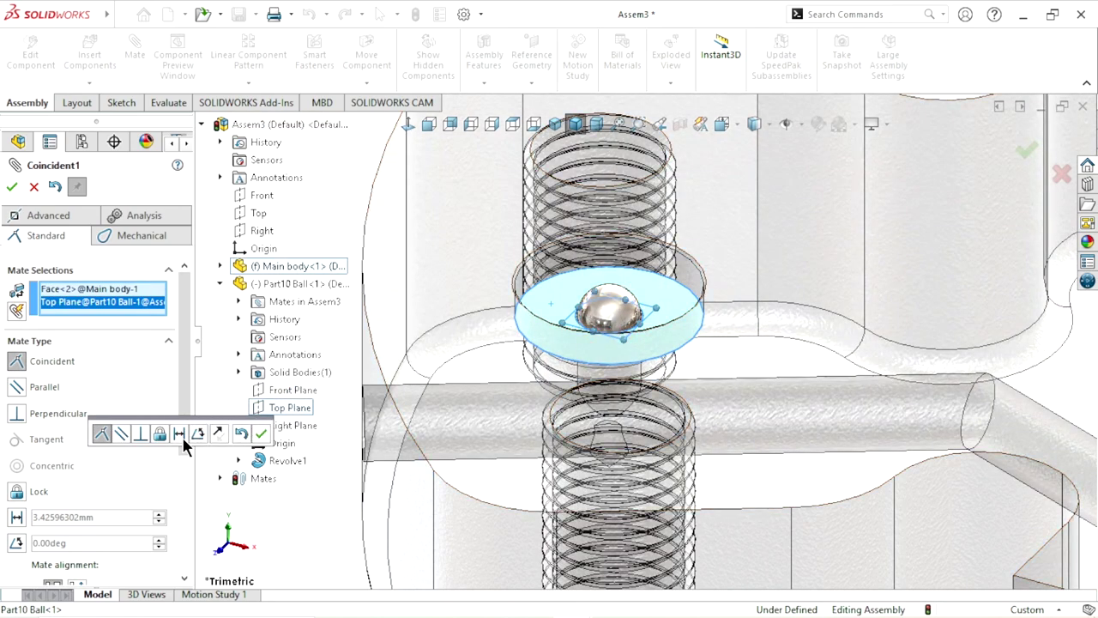
Make it a flipped 0.5 mm distance mate, accept it, and close Mate.
{"action": "left_click", "coordinate": [180, 434]}
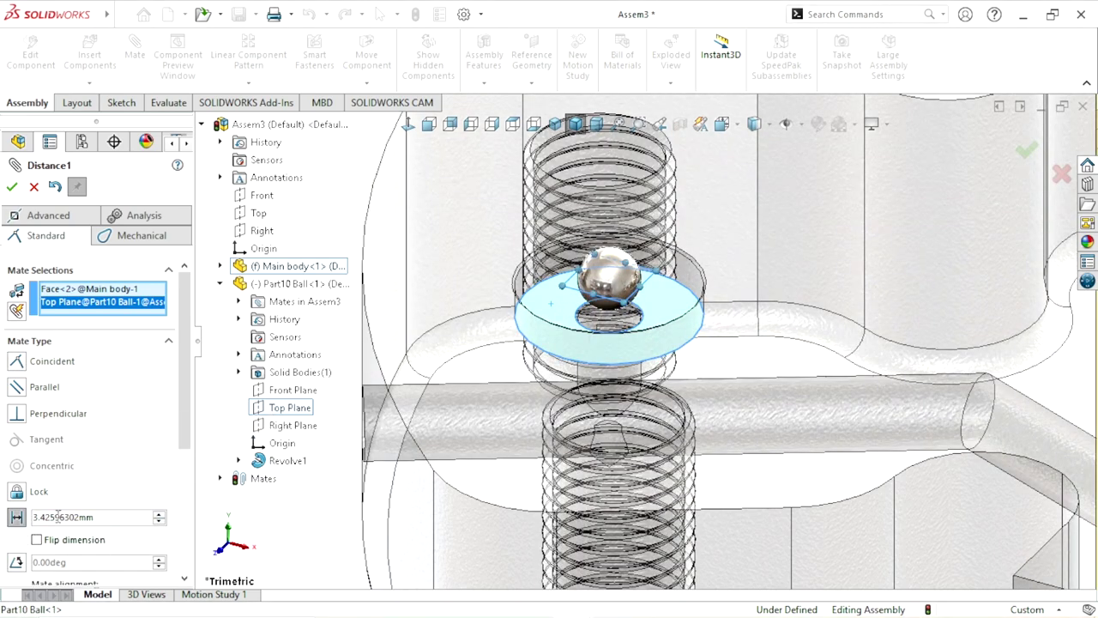
{"action": "type", "text": "0.5"}
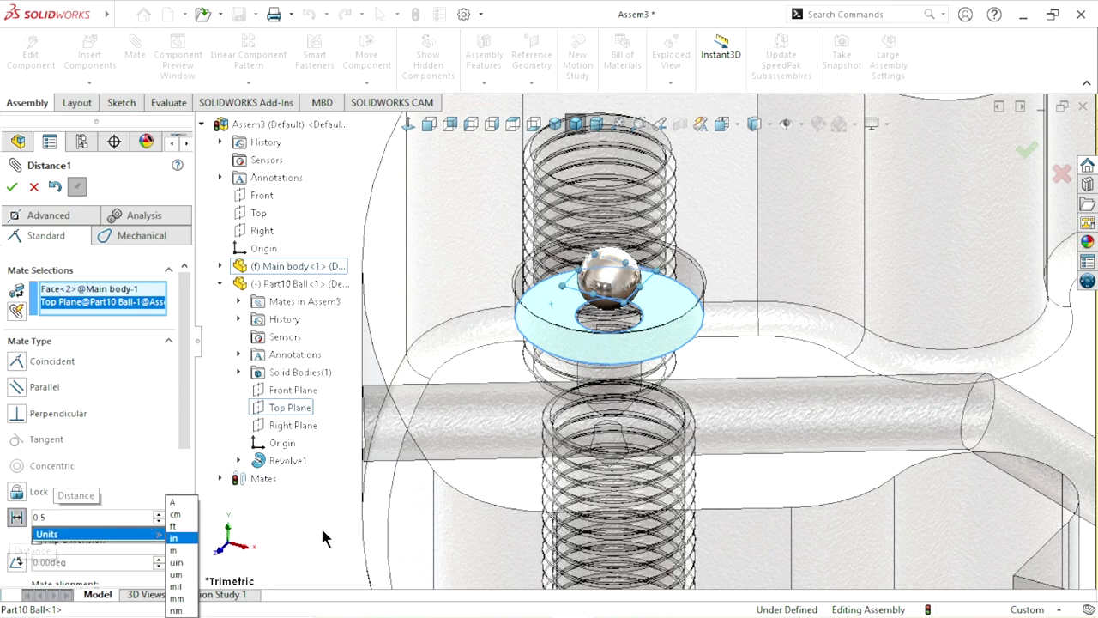
{"action": "left_click", "coordinate": [323, 529]}
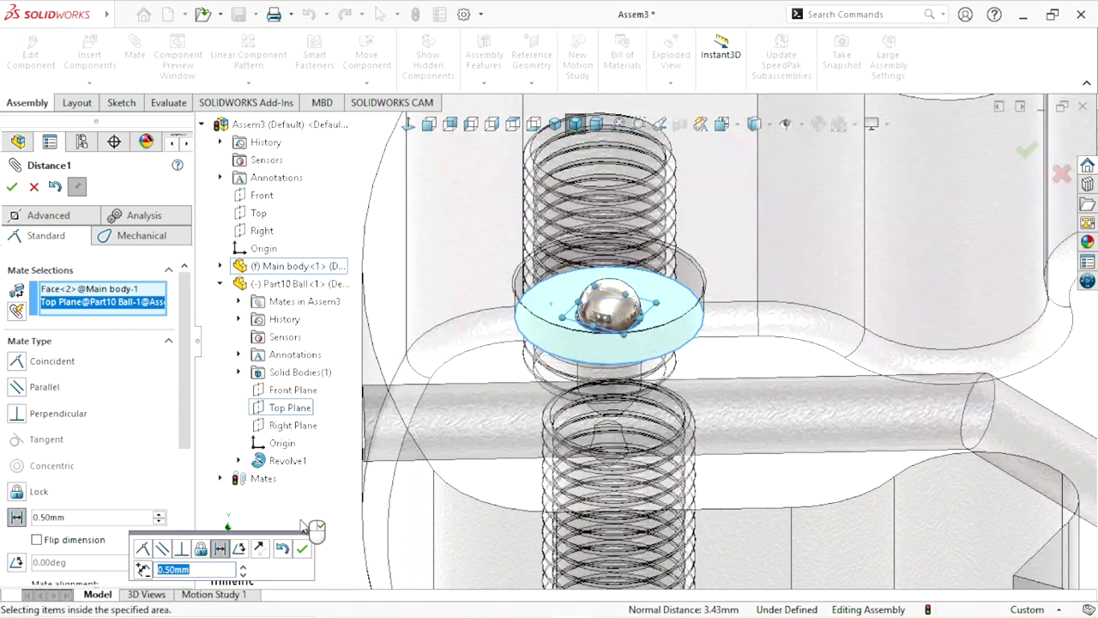
{"action": "left_click", "coordinate": [37, 540]}
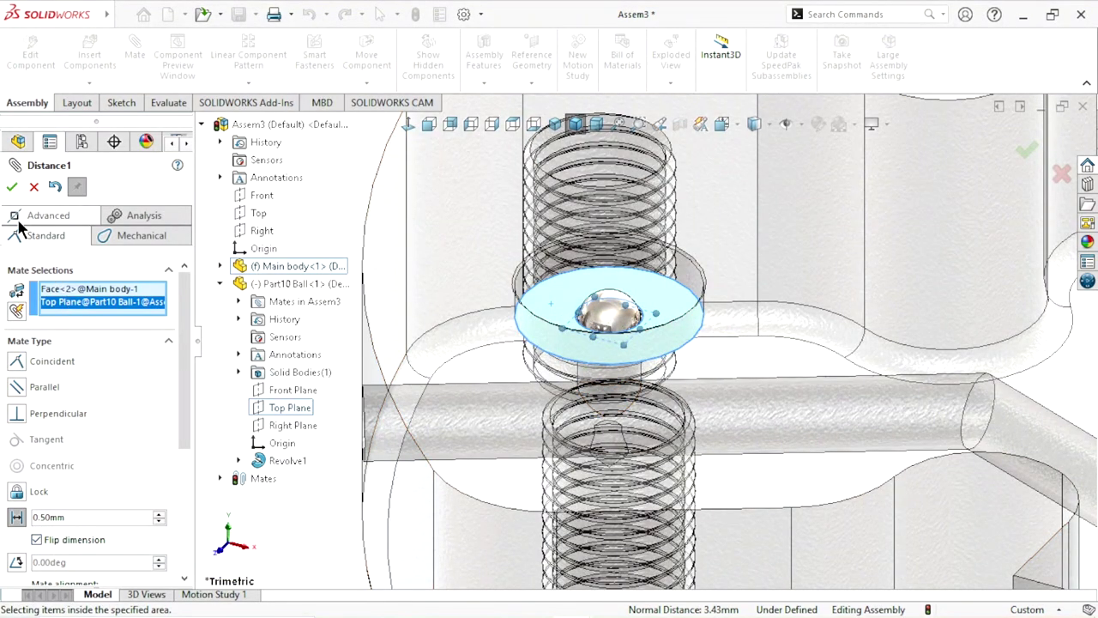
{"action": "left_click", "coordinate": [12, 186]}
{"action": "scroll", "coordinate": [510, 321], "scroll_direction": "up", "scroll_amount": 3}
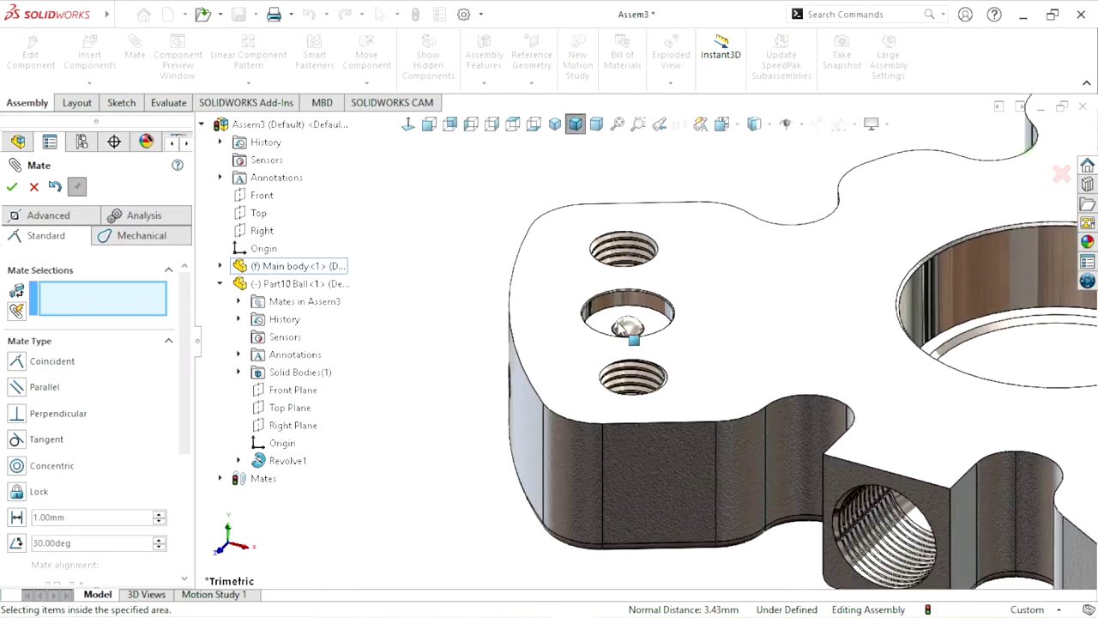
{"action": "scroll", "coordinate": [629, 331], "scroll_direction": "down", "scroll_amount": 2}
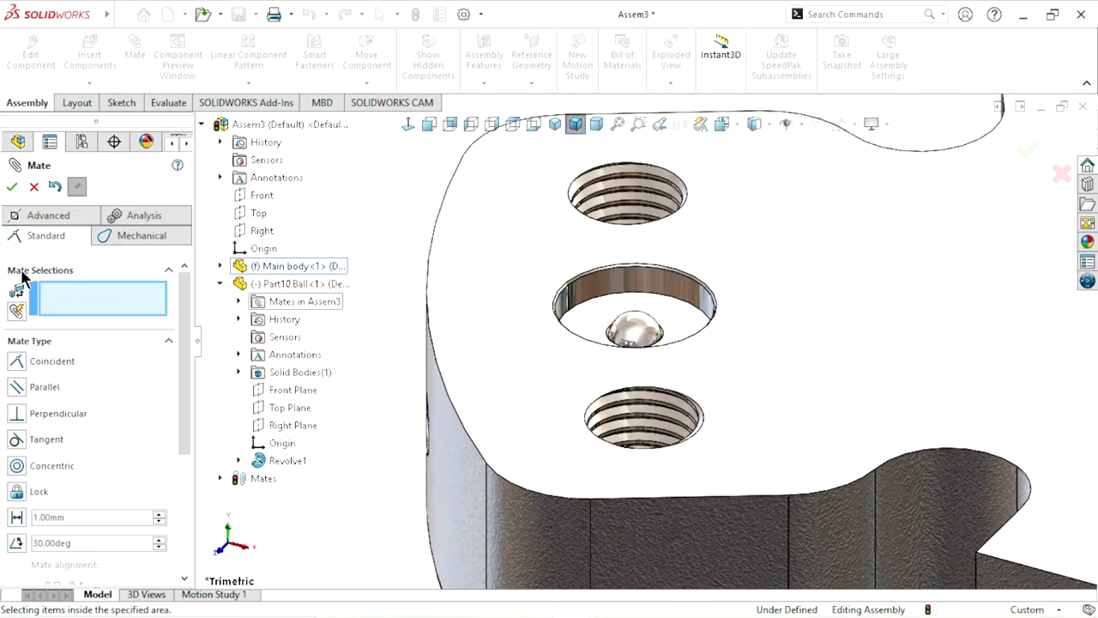
{"action": "left_click", "coordinate": [37, 187]}
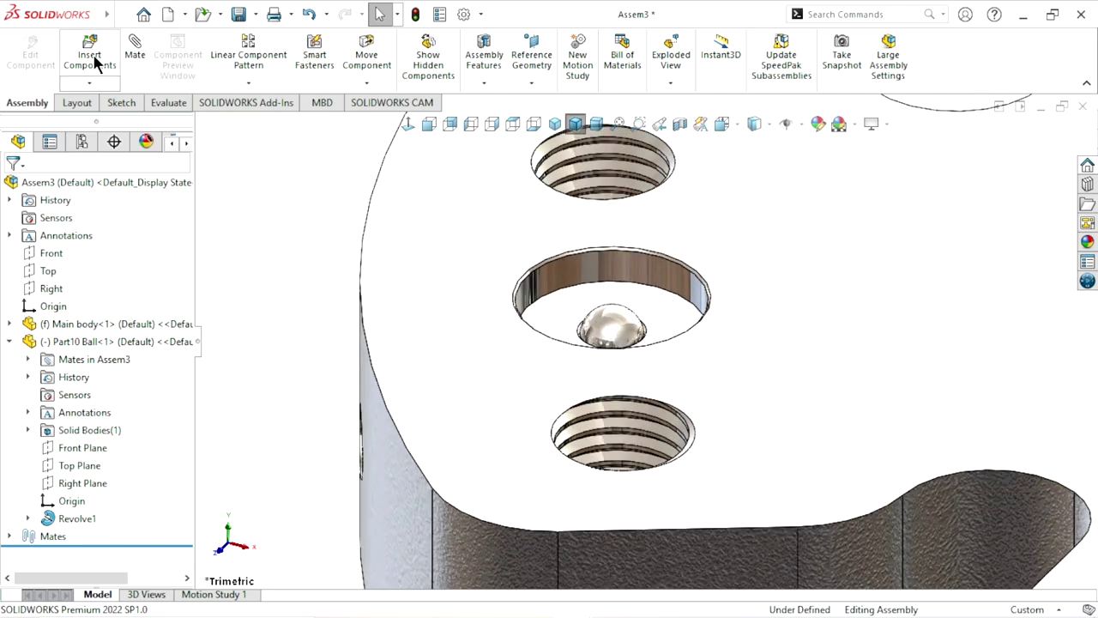
Insert Part9 Washer beside the main body and start a new mate with M.
{"action": "left_click", "coordinate": [94, 60]}
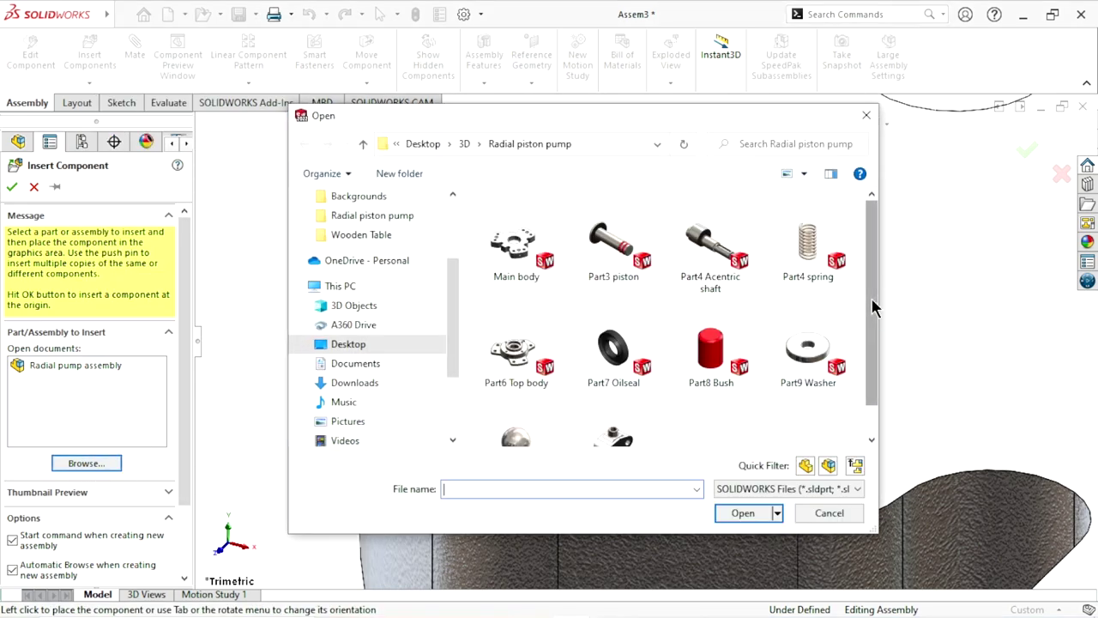
{"action": "left_click_drag", "start_coordinate": [871, 299], "coordinate": [871, 317]}
{"action": "left_click", "coordinate": [807, 326]}
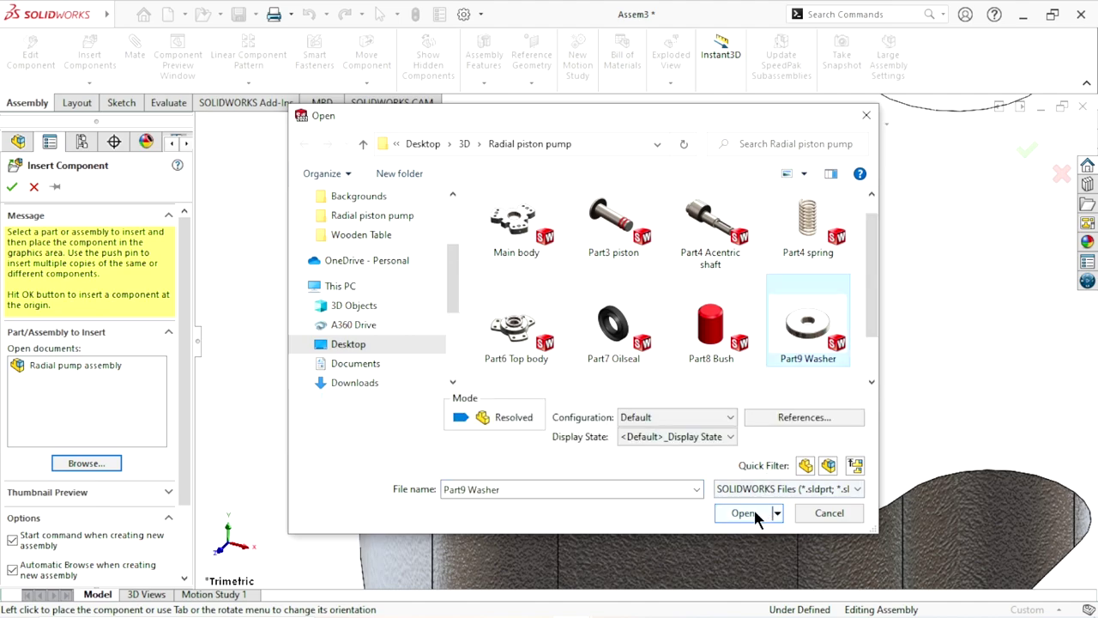
{"action": "left_click", "coordinate": [754, 510]}
{"action": "scroll", "coordinate": [611, 393], "scroll_direction": "up", "scroll_amount": 2}
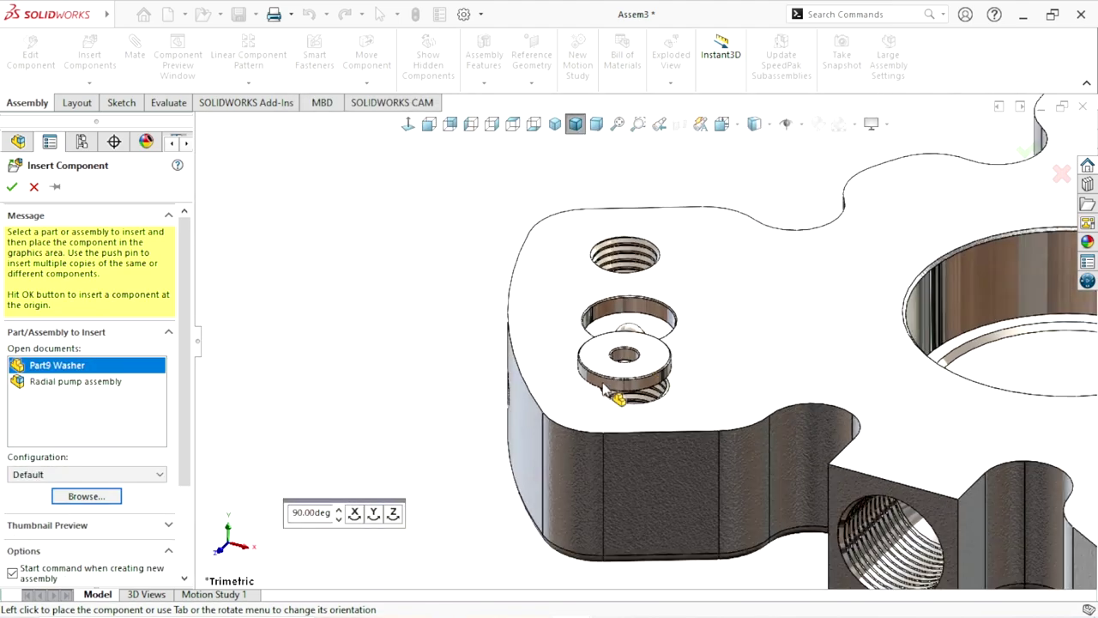
{"action": "scroll", "coordinate": [675, 347], "scroll_direction": "down", "scroll_amount": 2}
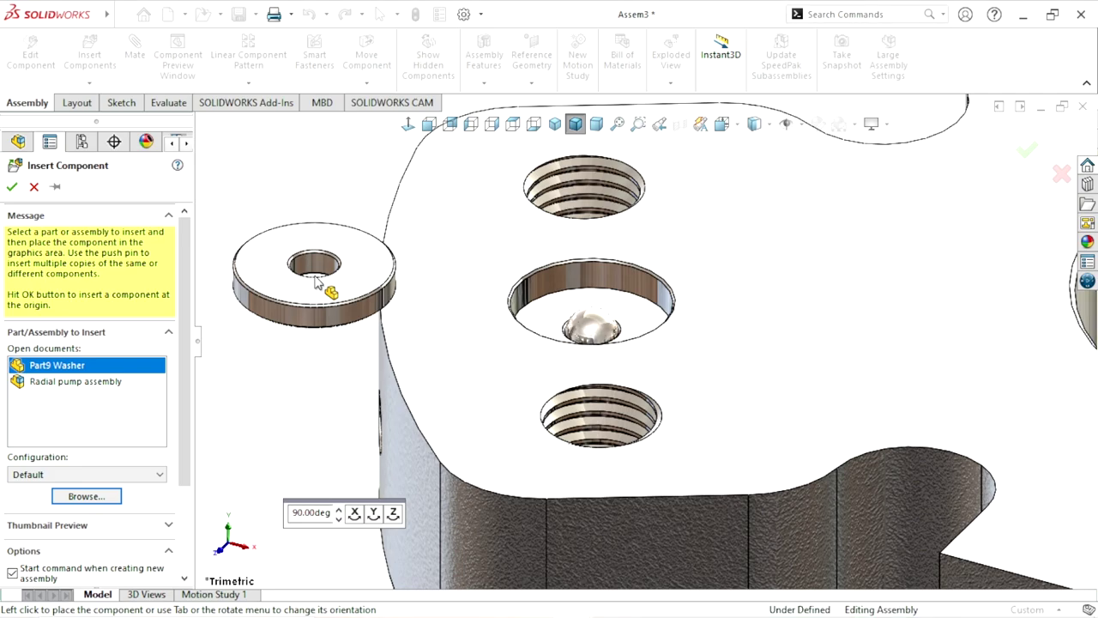
{"action": "left_click", "coordinate": [386, 316]}
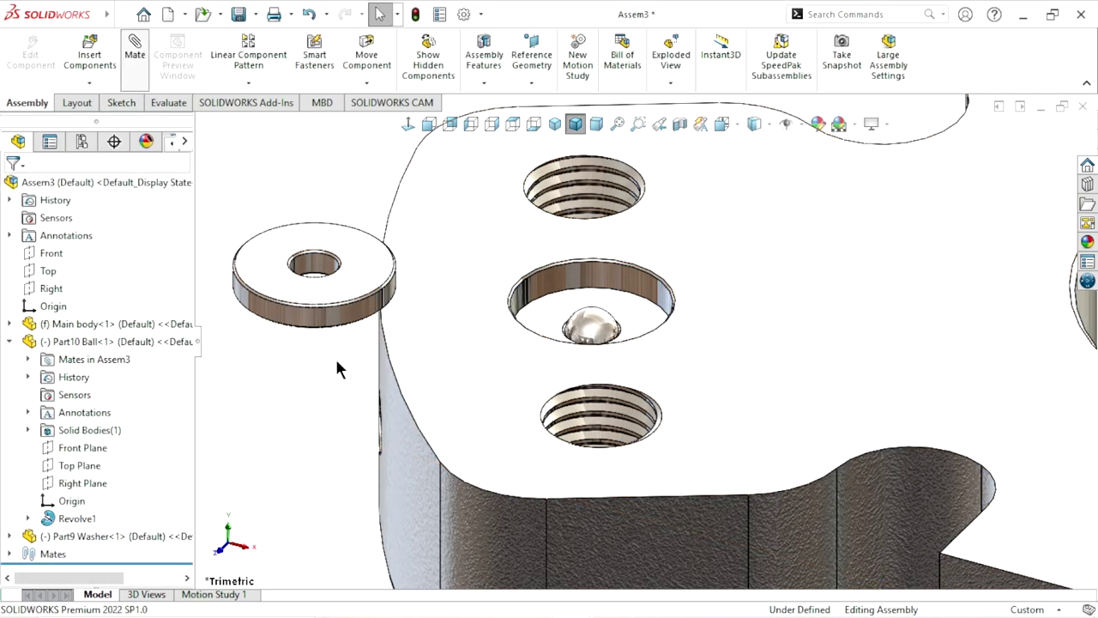
{"action": "key", "text": "m"}
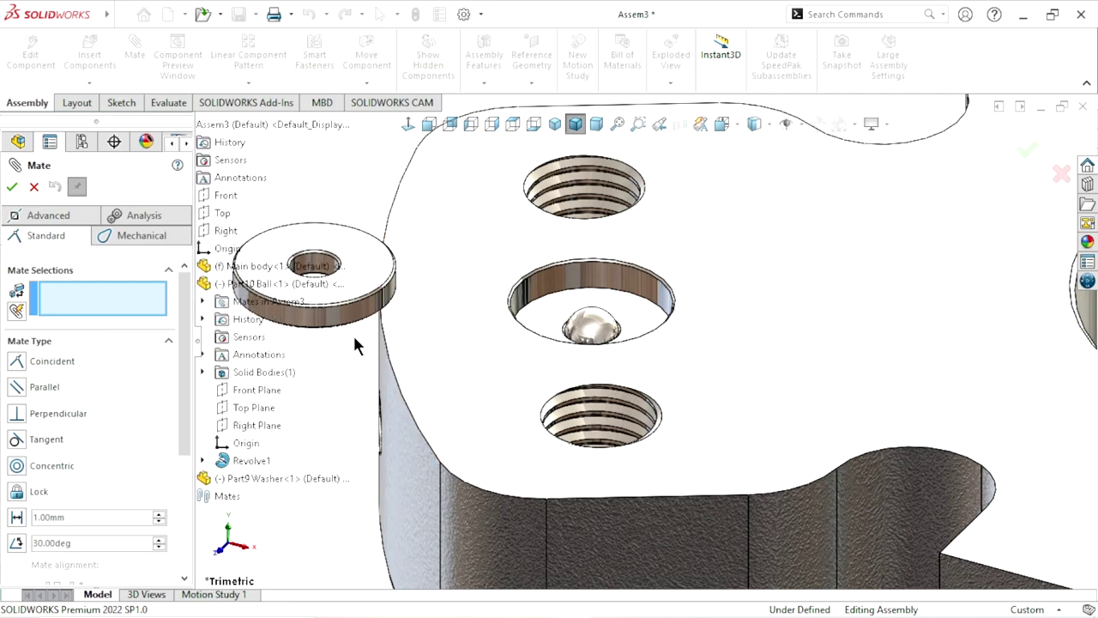
Make the washer's round face concentric with the middle hole above the ball.
{"action": "left_click", "coordinate": [204, 125]}
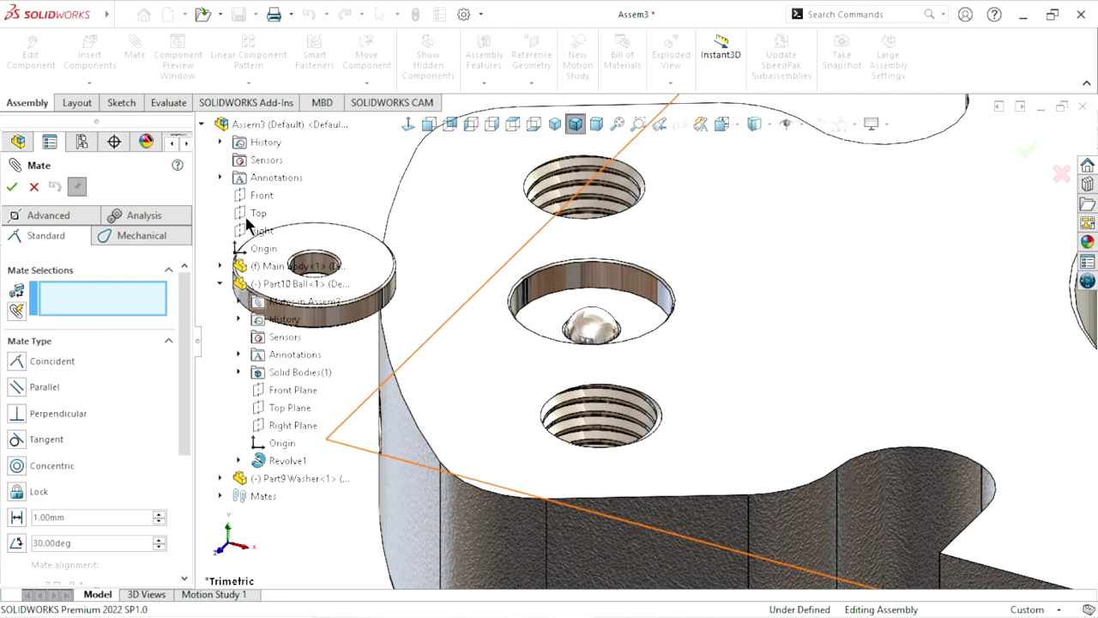
{"action": "left_click", "coordinate": [200, 124]}
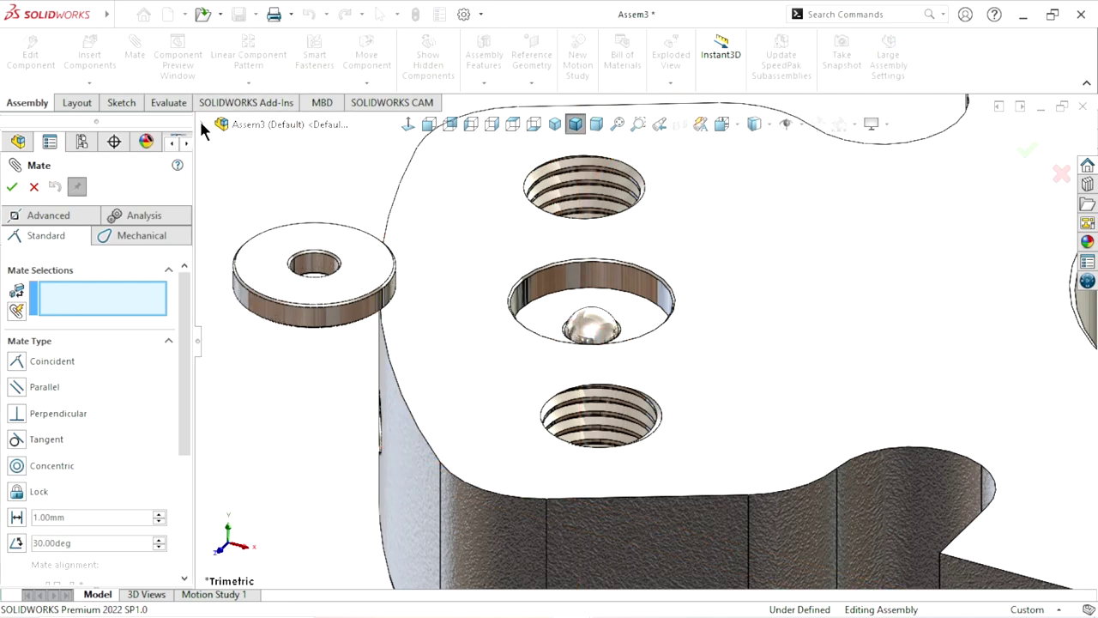
{"action": "left_click", "coordinate": [372, 314]}
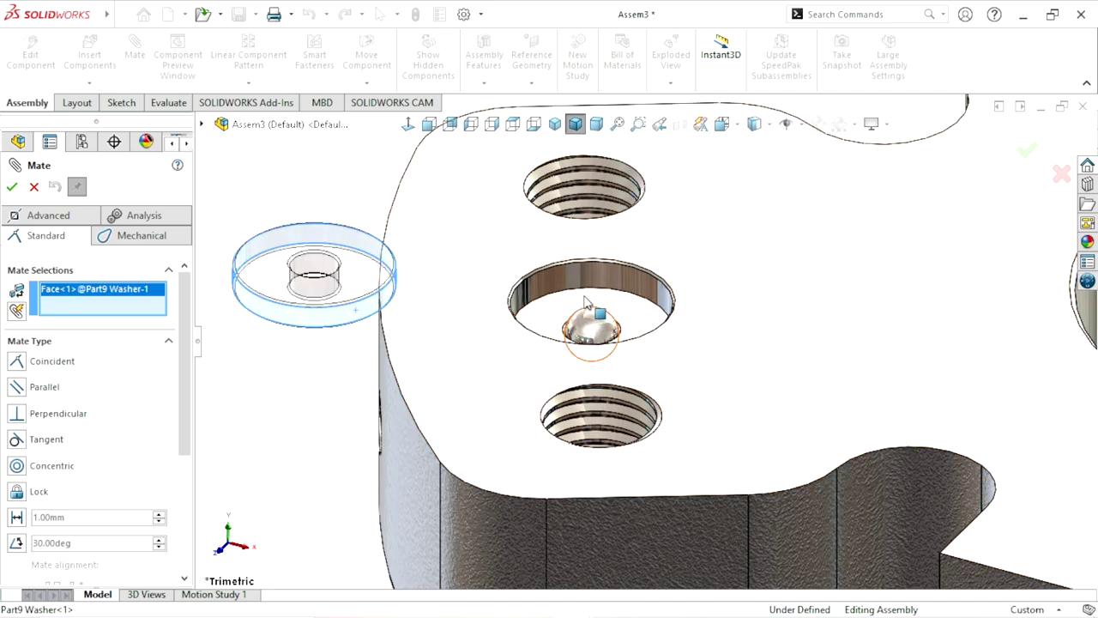
{"action": "left_click", "coordinate": [558, 281]}
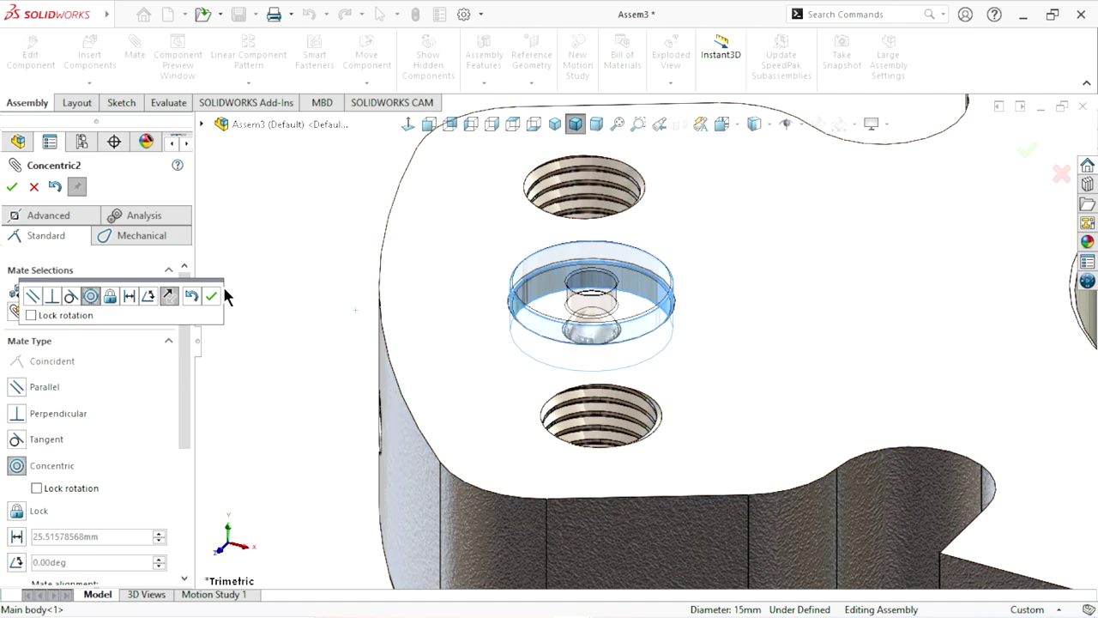
{"action": "left_click", "coordinate": [212, 295]}
Lift the washer out of the hole and select the hole's bottom face for a flush mate.
{"action": "scroll", "coordinate": [601, 338], "scroll_direction": "up", "scroll_amount": 3}
{"action": "scroll", "coordinate": [638, 343], "scroll_direction": "down", "scroll_amount": 4}
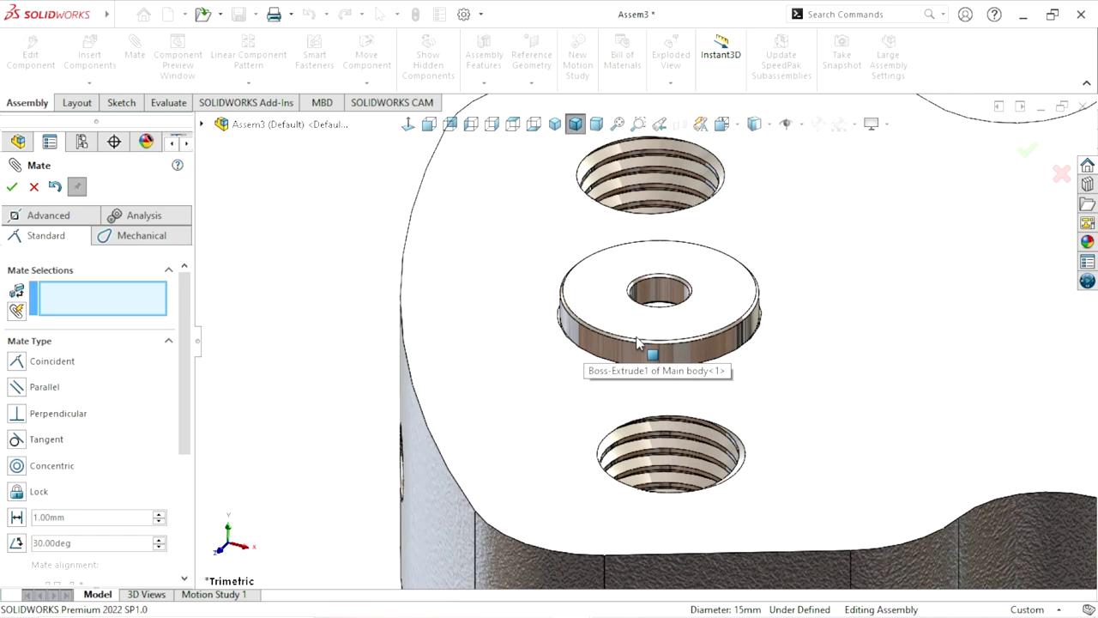
{"action": "left_click_drag", "start_coordinate": [638, 344], "coordinate": [653, 284]}
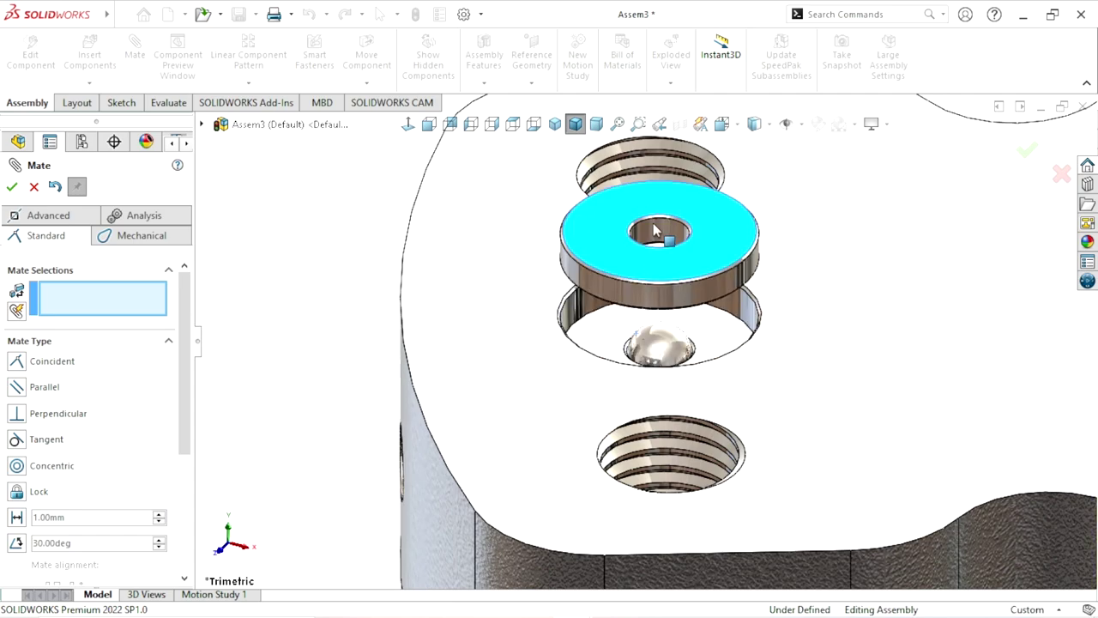
{"action": "left_click", "coordinate": [612, 324]}
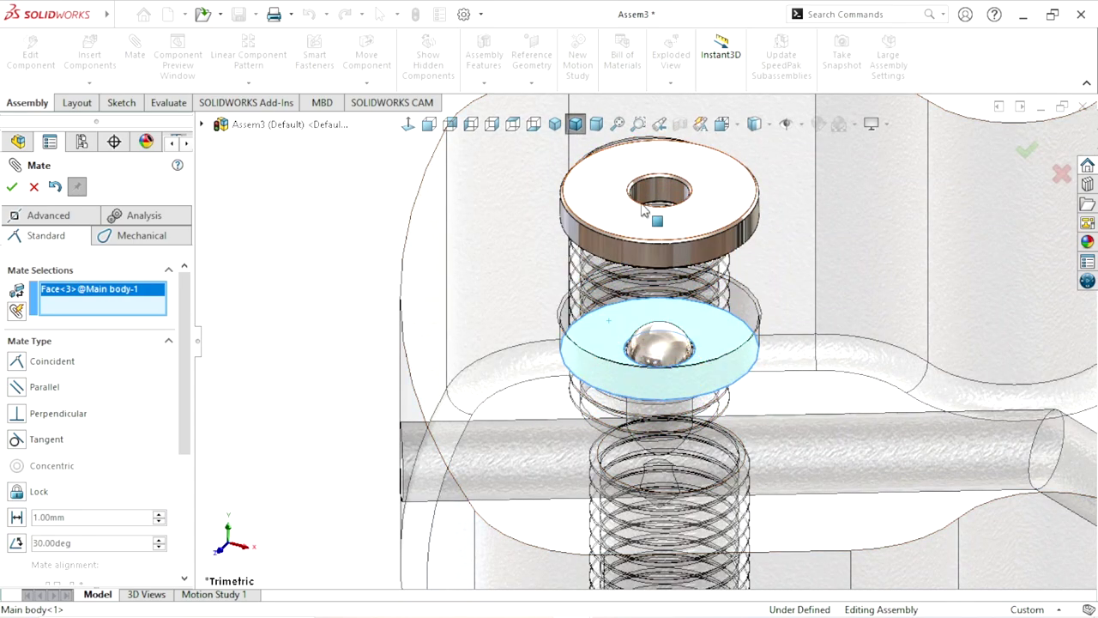
{"action": "mouse_move", "coordinate": [293, 305]}
{"action": "middle_mouse_down"}
{"action": "mouse_move", "coordinate": [478, 220]}
{"action": "mouse_move", "coordinate": [595, 309]}
{"action": "middle_mouse_up"}
{"action": "scroll", "coordinate": [660, 364], "scroll_direction": "down", "scroll_amount": 3}
Try a coincident mate between the hole bottom and the washer's underside, then undo it.
{"action": "left_click", "coordinate": [683, 331]}
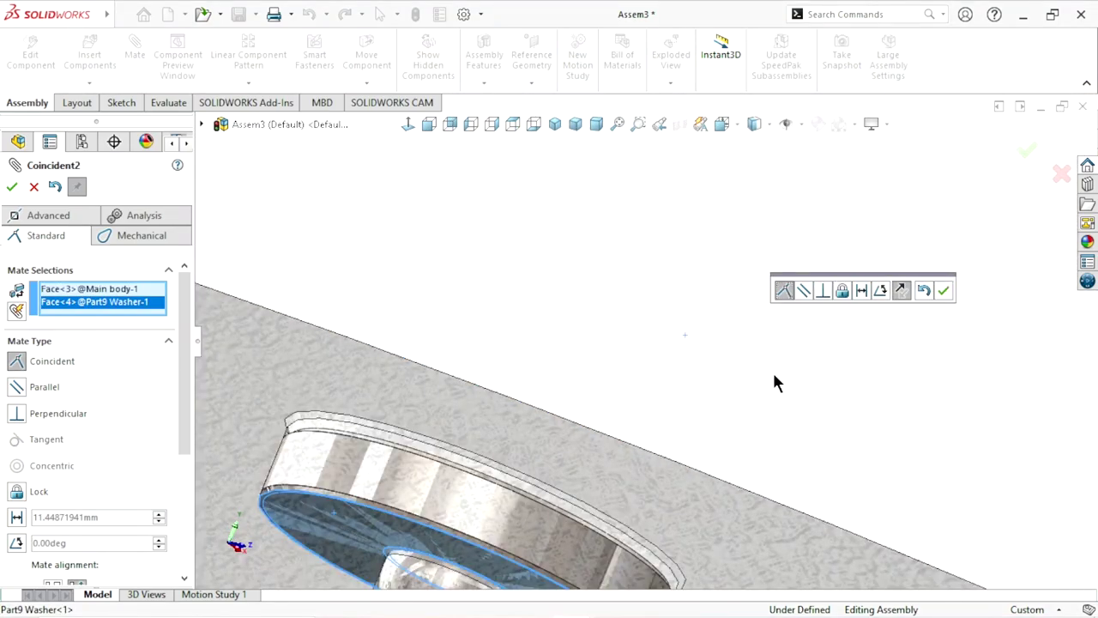
{"action": "scroll", "coordinate": [772, 382], "scroll_direction": "up", "scroll_amount": 3}
{"action": "scroll", "coordinate": [600, 352], "scroll_direction": "down", "scroll_amount": 1}
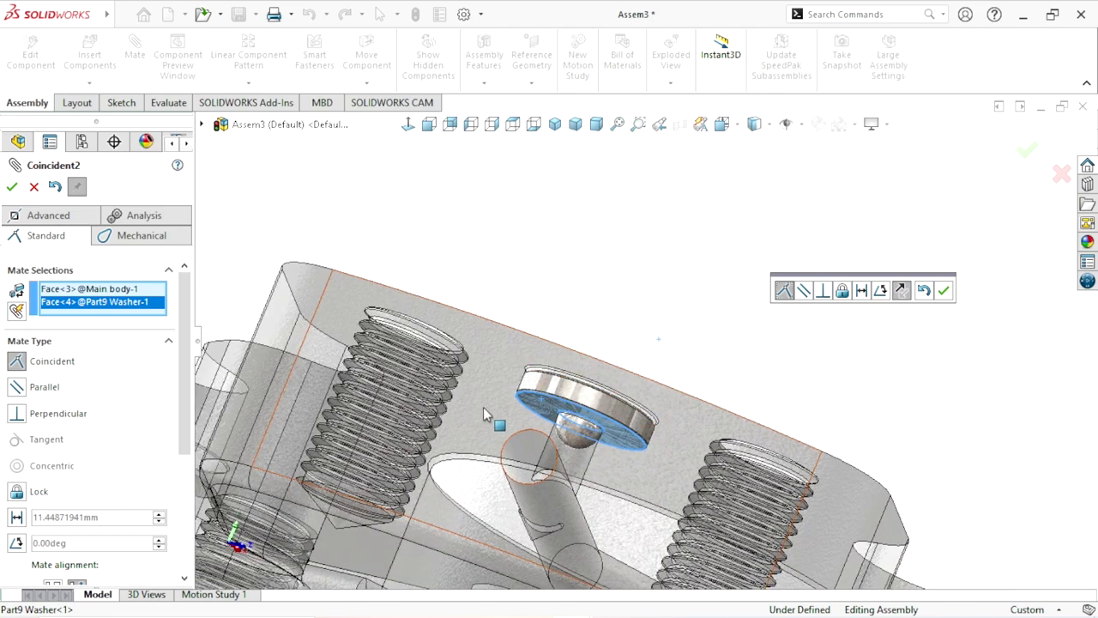
{"action": "scroll", "coordinate": [644, 412], "scroll_direction": "up", "scroll_amount": 4}
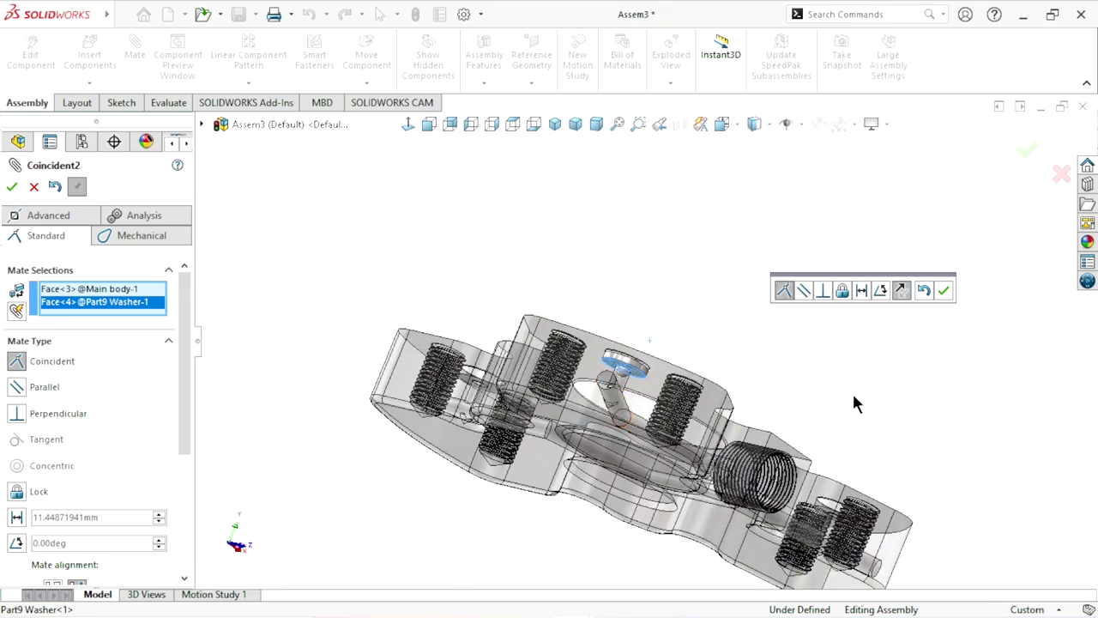
{"action": "middle_click_drag", "start_coordinate": [853, 396], "coordinate": [778, 459]}
{"action": "scroll", "coordinate": [487, 436], "scroll_direction": "up", "scroll_amount": 5}
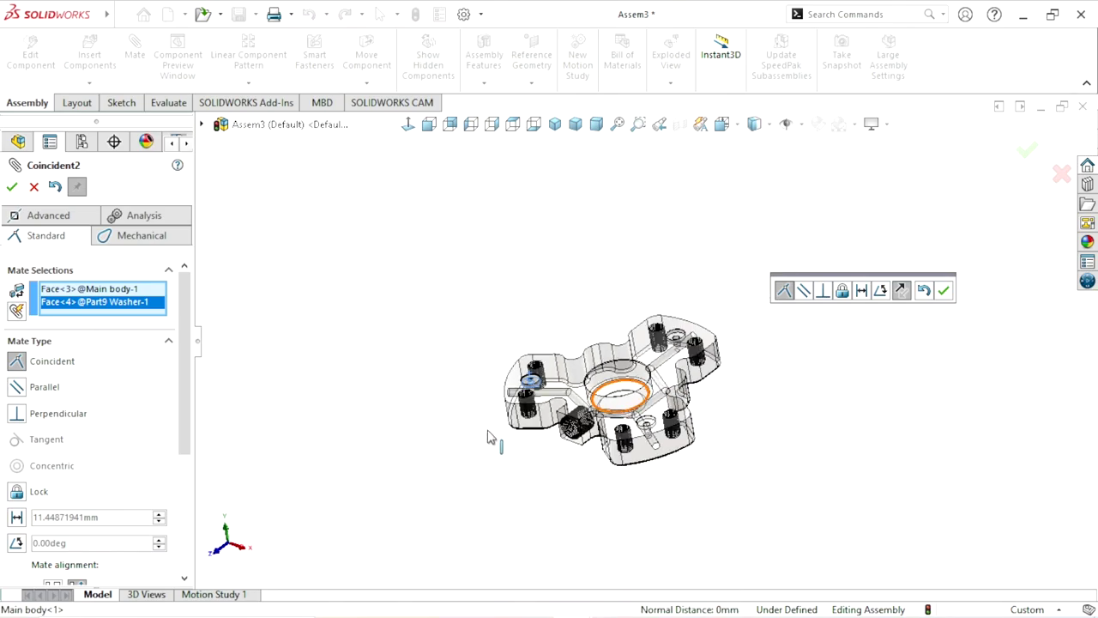
{"action": "scroll", "coordinate": [549, 382], "scroll_direction": "down", "scroll_amount": 3}
{"action": "scroll", "coordinate": [549, 382], "scroll_direction": "down", "scroll_amount": 3}
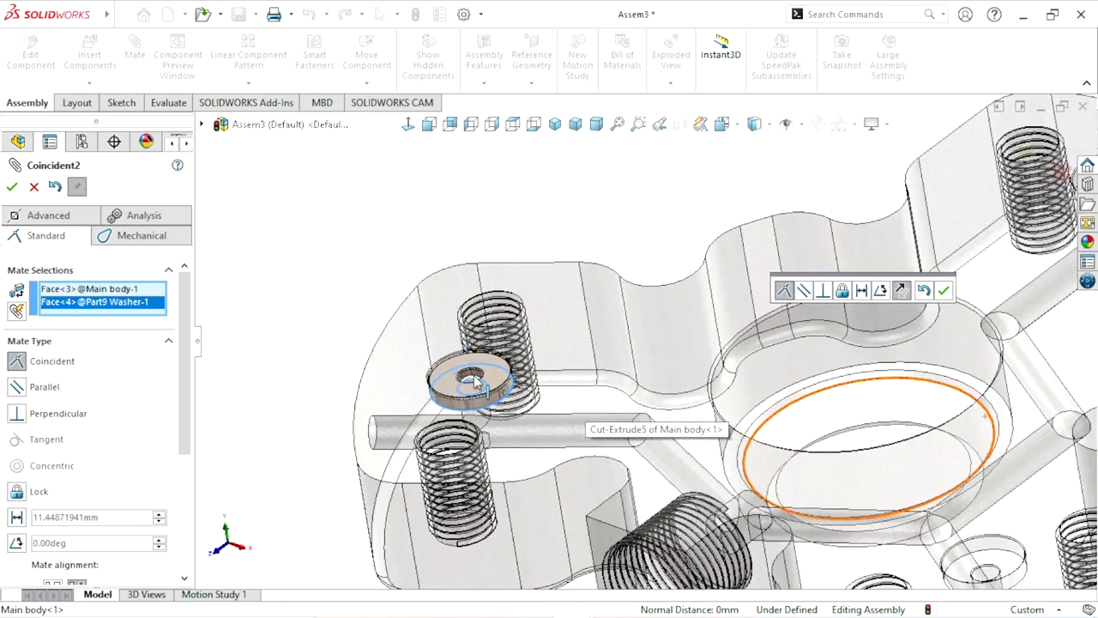
{"action": "left_click", "coordinate": [55, 187]}
Mate the body's top face coincident with the washer face, accept it, and close Mate.
{"action": "scroll", "coordinate": [852, 317], "scroll_direction": "up", "scroll_amount": 5}
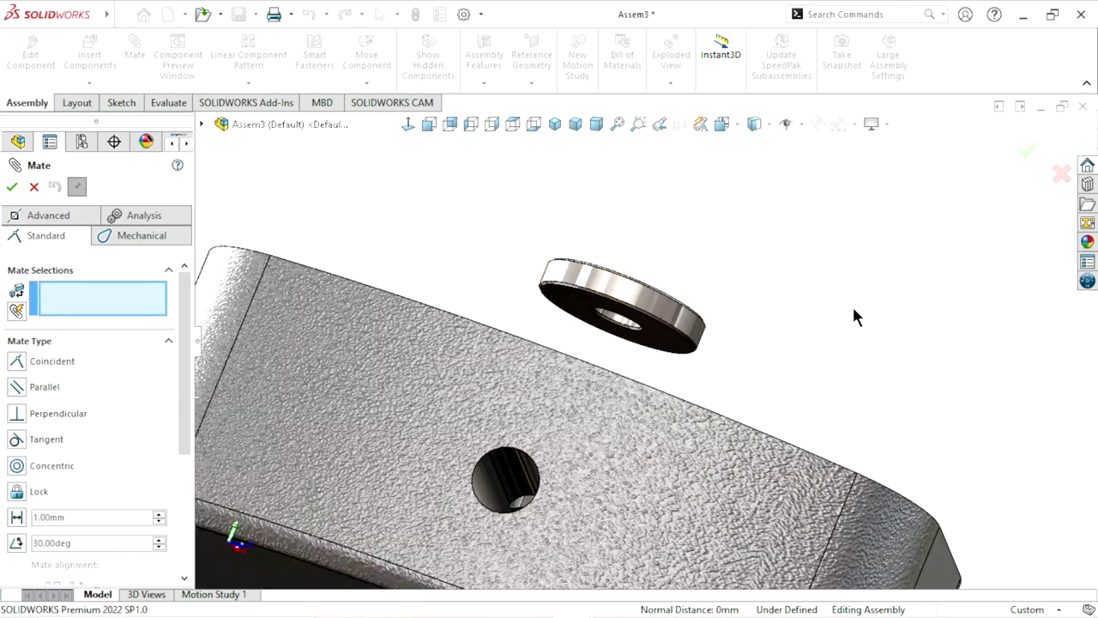
{"action": "middle_click_drag", "start_coordinate": [727, 443], "coordinate": [688, 410]}
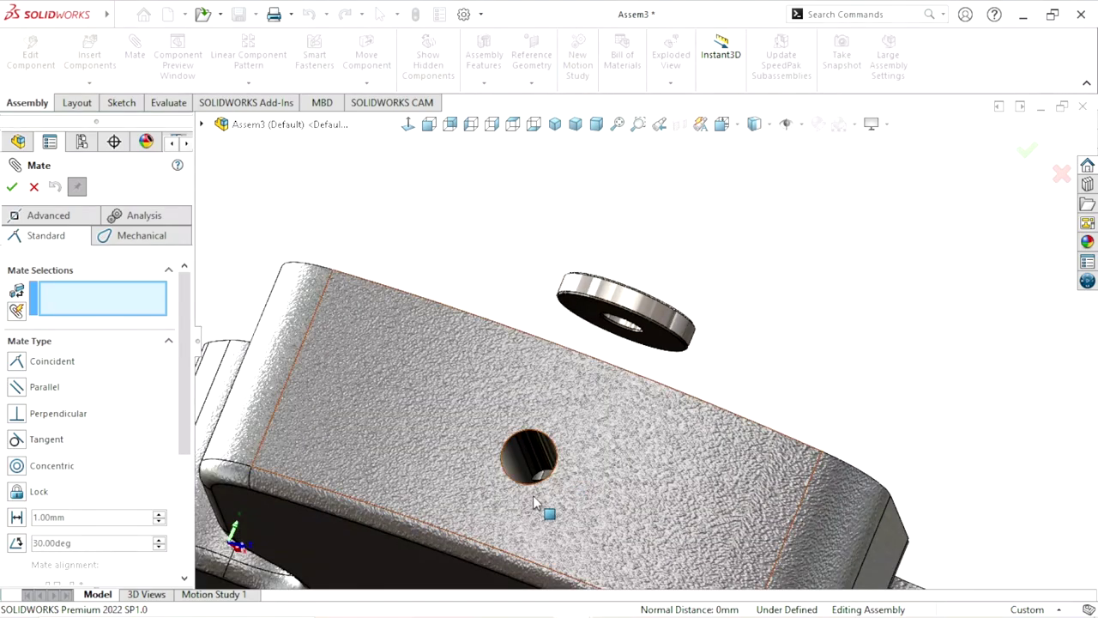
{"action": "mouse_move", "coordinate": [755, 324]}
{"action": "middle_mouse_down"}
{"action": "mouse_move", "coordinate": [726, 289]}
{"action": "mouse_move", "coordinate": [641, 377]}
{"action": "mouse_move", "coordinate": [719, 373]}
{"action": "middle_mouse_up"}
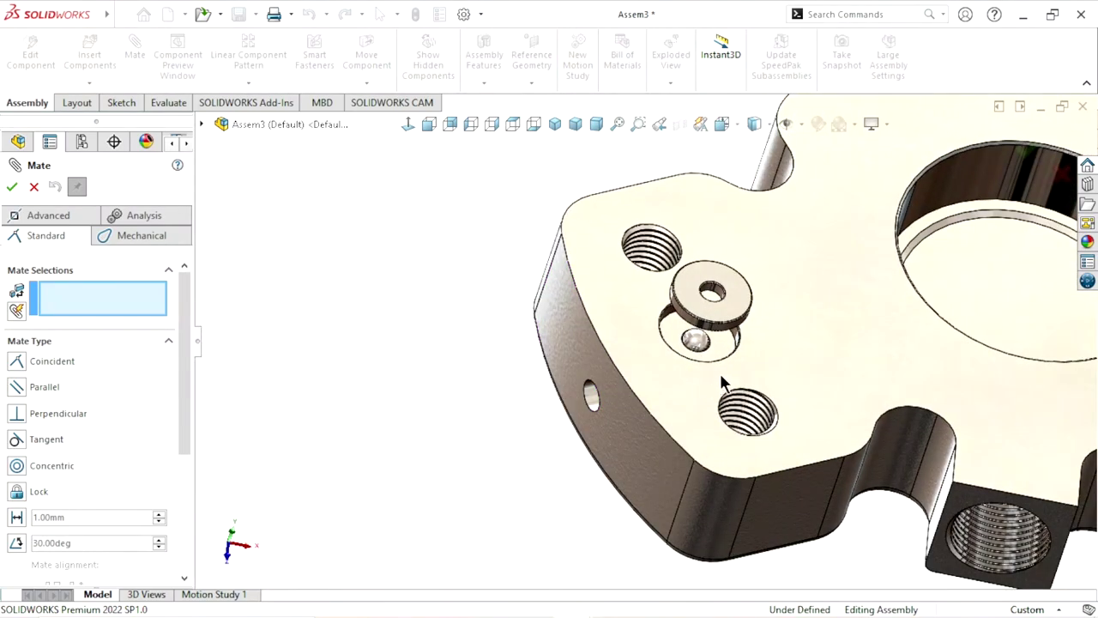
{"action": "left_click", "coordinate": [701, 378]}
{"action": "scroll", "coordinate": [725, 317], "scroll_direction": "down", "scroll_amount": 3}
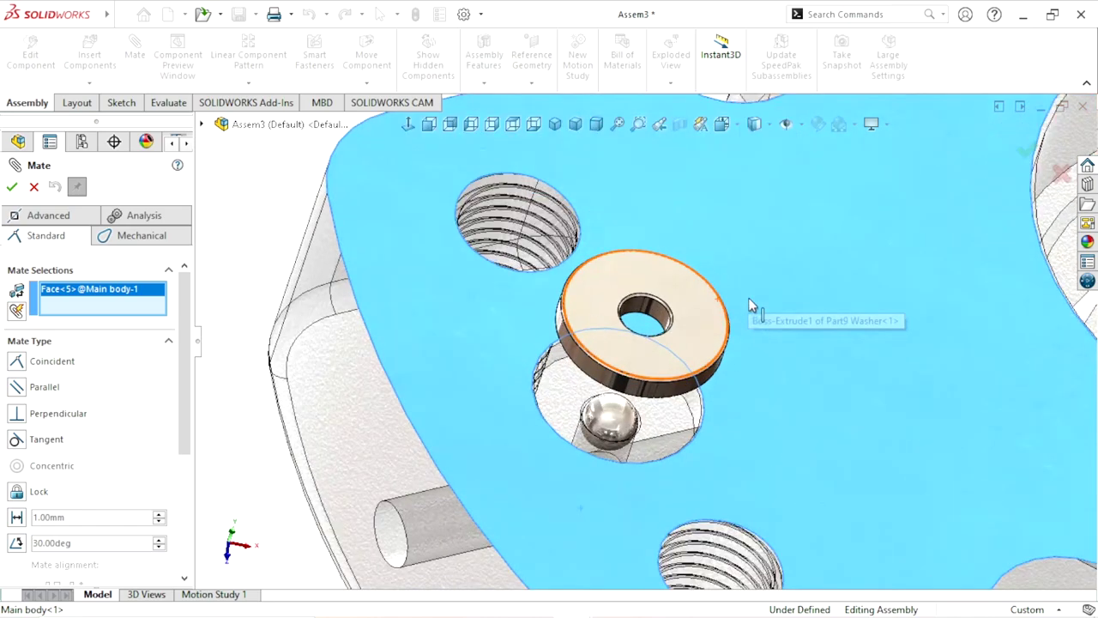
{"action": "left_click", "coordinate": [730, 359]}
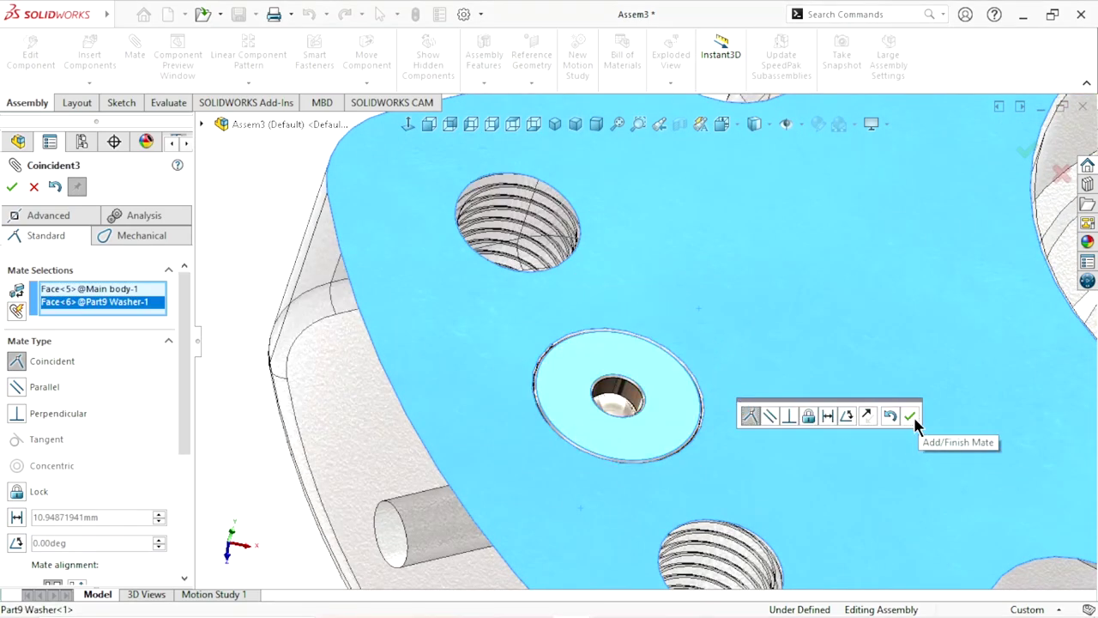
{"action": "left_click", "coordinate": [910, 416]}
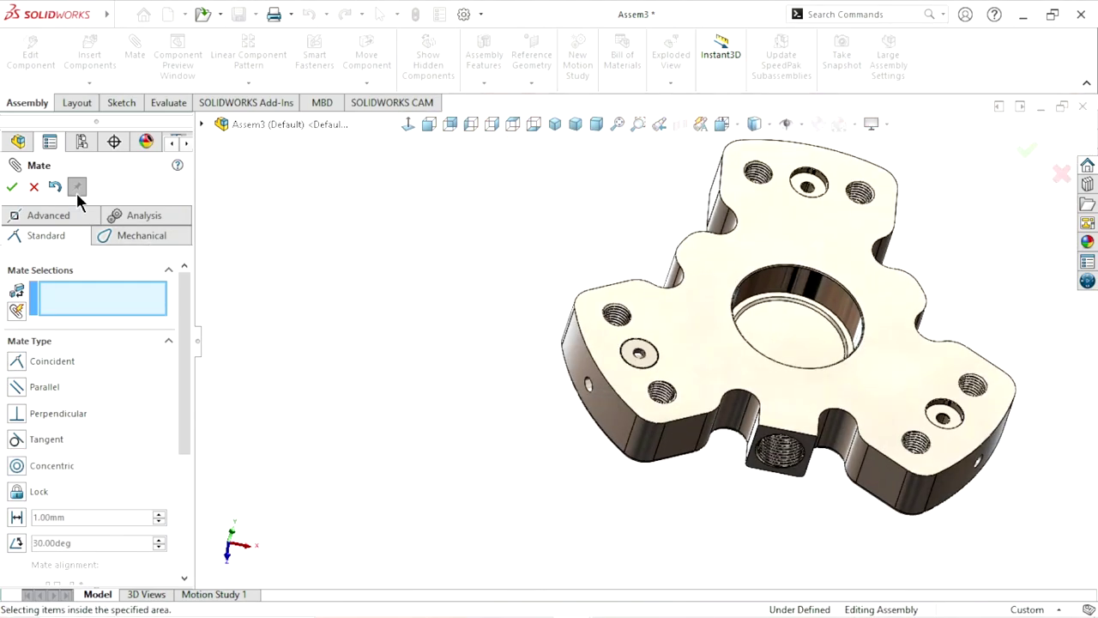
{"action": "left_click", "coordinate": [34, 186]}
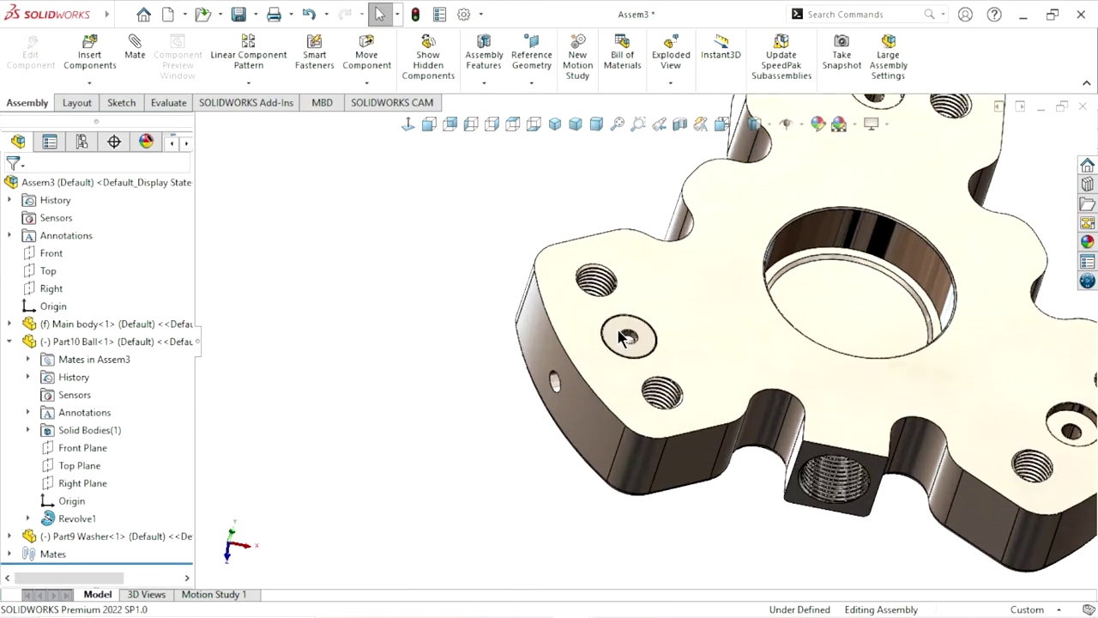
{"action": "scroll", "coordinate": [669, 369], "scroll_direction": "down", "scroll_amount": 5}
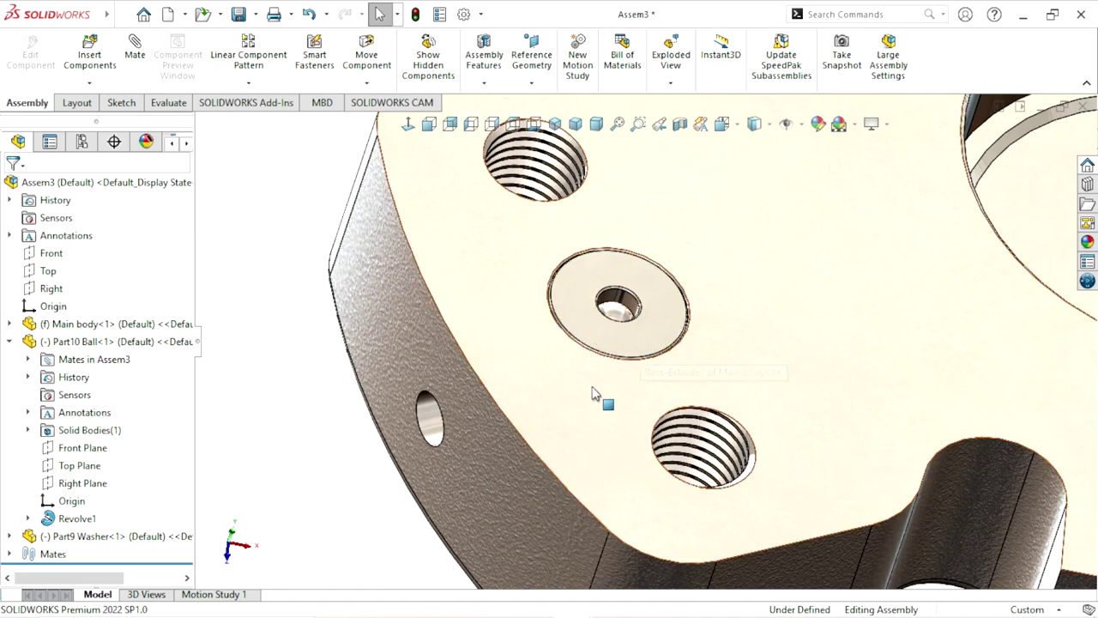
{"action": "mouse_move", "coordinate": [555, 414]}
{"action": "middle_mouse_down"}
{"action": "mouse_move", "coordinate": [686, 403]}
{"action": "mouse_move", "coordinate": [697, 330]}
{"action": "middle_mouse_up"}
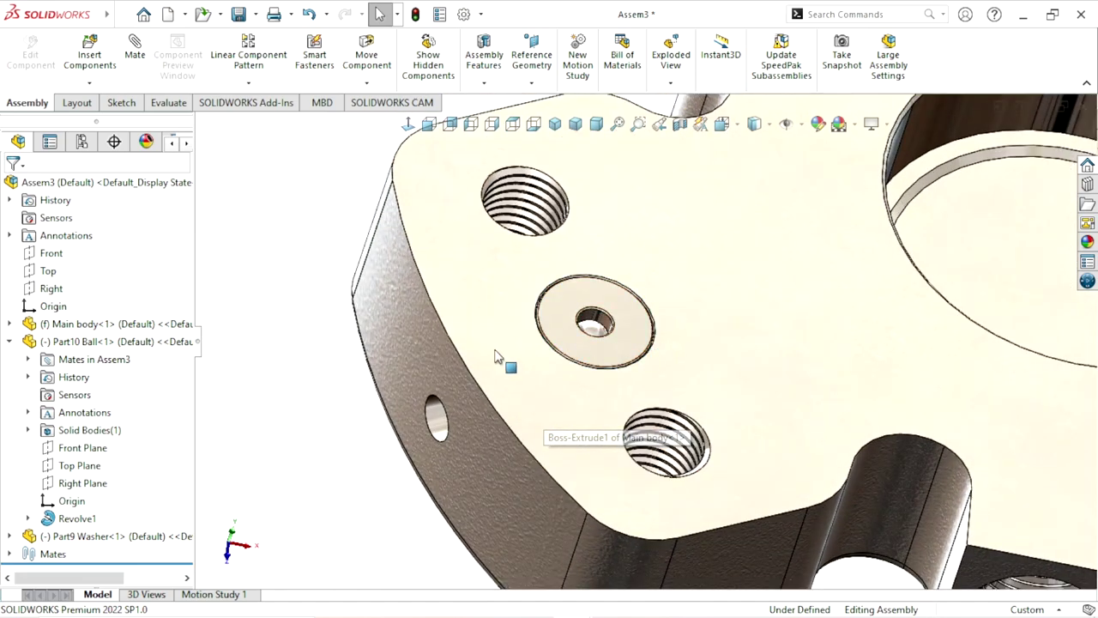
{"action": "scroll", "coordinate": [650, 355], "scroll_direction": "up", "scroll_amount": 3}
{"action": "scroll", "coordinate": [459, 421], "scroll_direction": "down", "scroll_amount": 4}
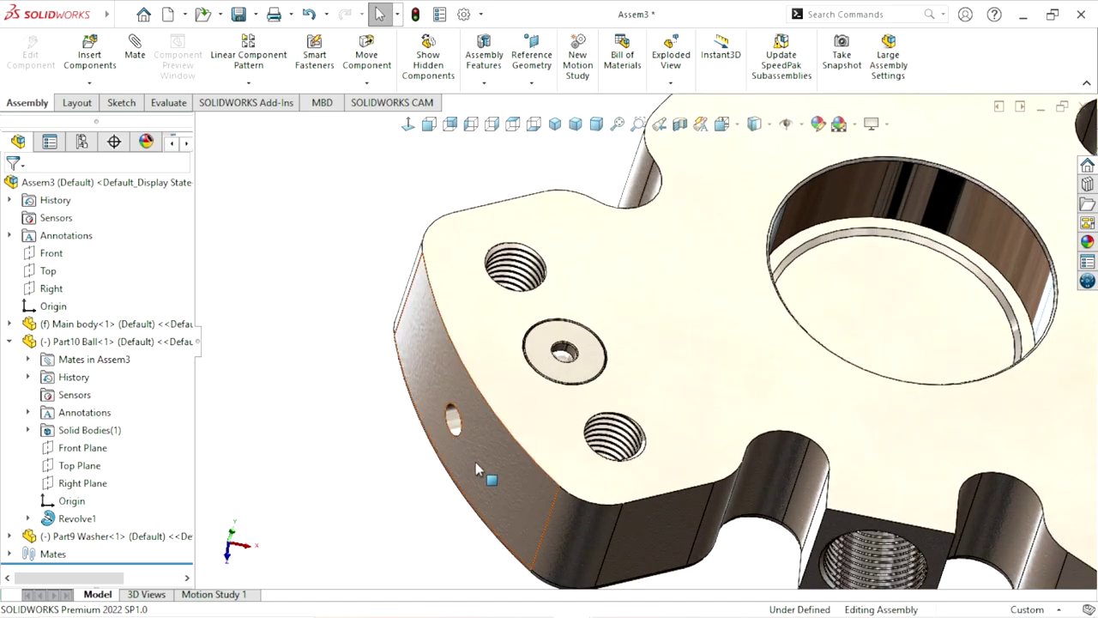
{"action": "scroll", "coordinate": [486, 446], "scroll_direction": "down", "scroll_amount": 2}
{"action": "scroll", "coordinate": [515, 412], "scroll_direction": "up", "scroll_amount": 4}
{"action": "scroll", "coordinate": [584, 382], "scroll_direction": "down", "scroll_amount": 4}
{"action": "scroll", "coordinate": [678, 373], "scroll_direction": "up", "scroll_amount": 2}
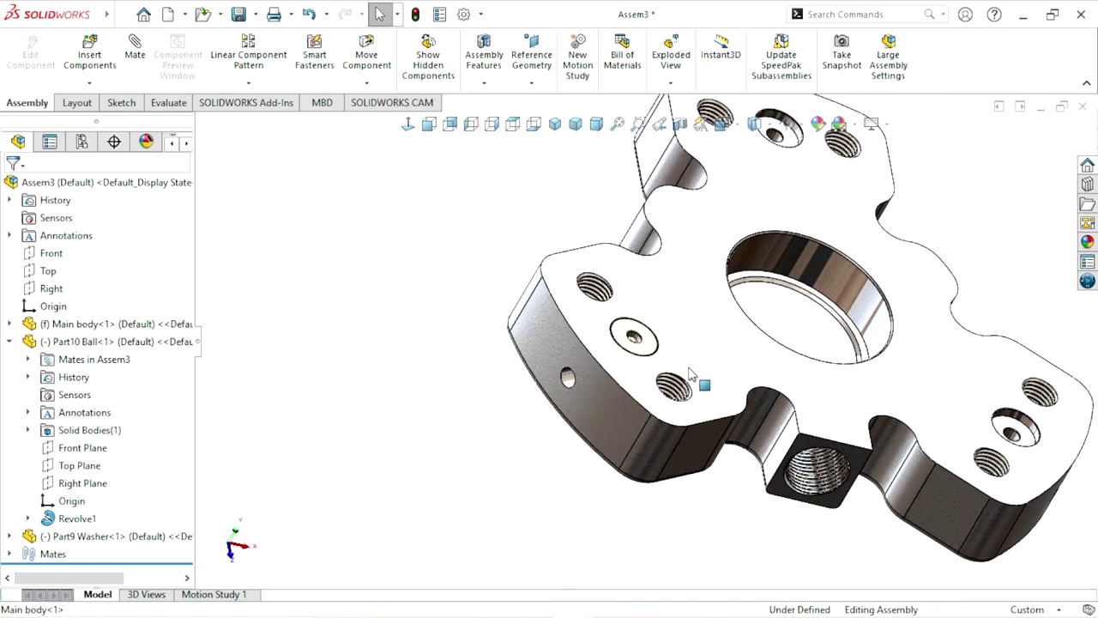
{"action": "scroll", "coordinate": [688, 360], "scroll_direction": "down", "scroll_amount": 2}
{"action": "scroll", "coordinate": [404, 399], "scroll_direction": "up", "scroll_amount": 3}
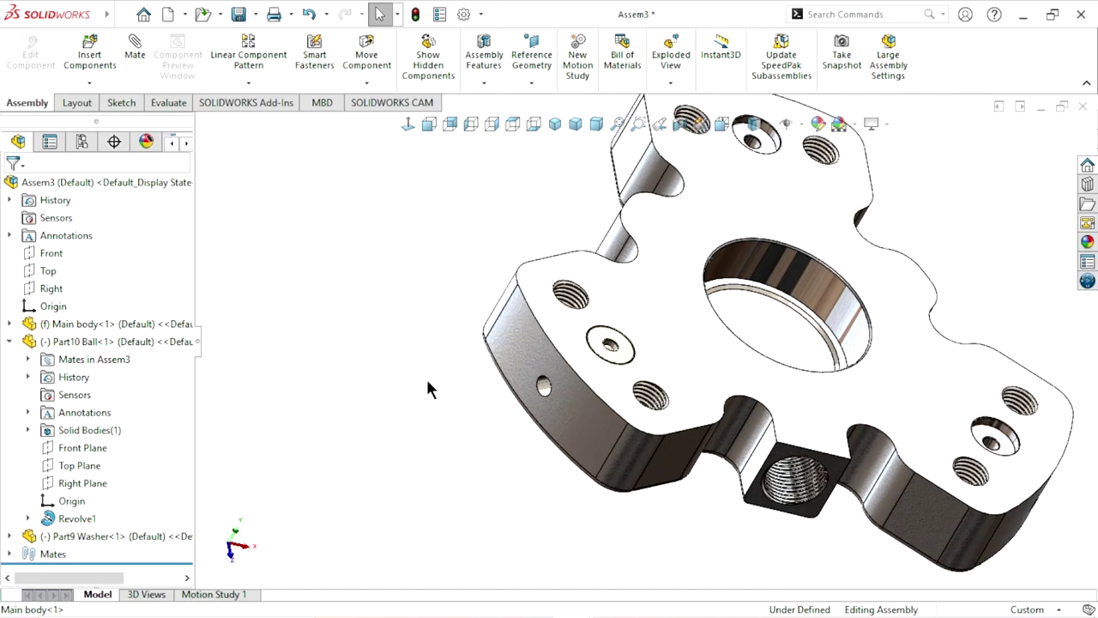
{"action": "scroll", "coordinate": [481, 378], "scroll_direction": "up", "scroll_amount": 2}
{"action": "scroll", "coordinate": [729, 352], "scroll_direction": "down", "scroll_amount": 2}
{"action": "middle_click_drag", "start_coordinate": [898, 325], "coordinate": [711, 318]}
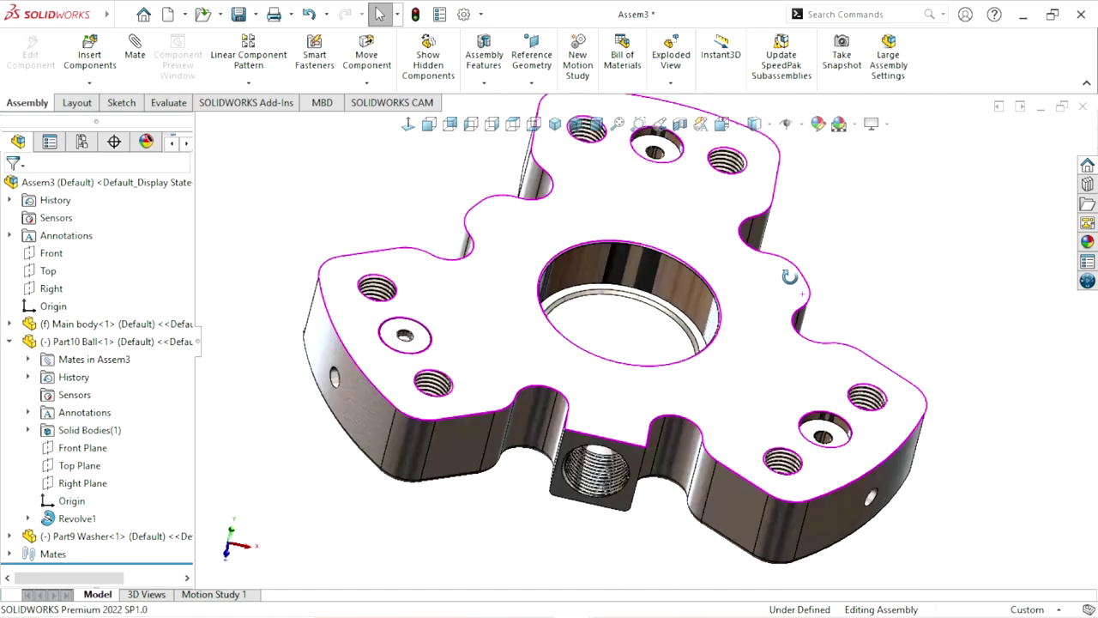
{"action": "scroll", "coordinate": [682, 336], "scroll_direction": "up", "scroll_amount": 3}
{"action": "scroll", "coordinate": [680, 337], "scroll_direction": "down", "scroll_amount": 3}
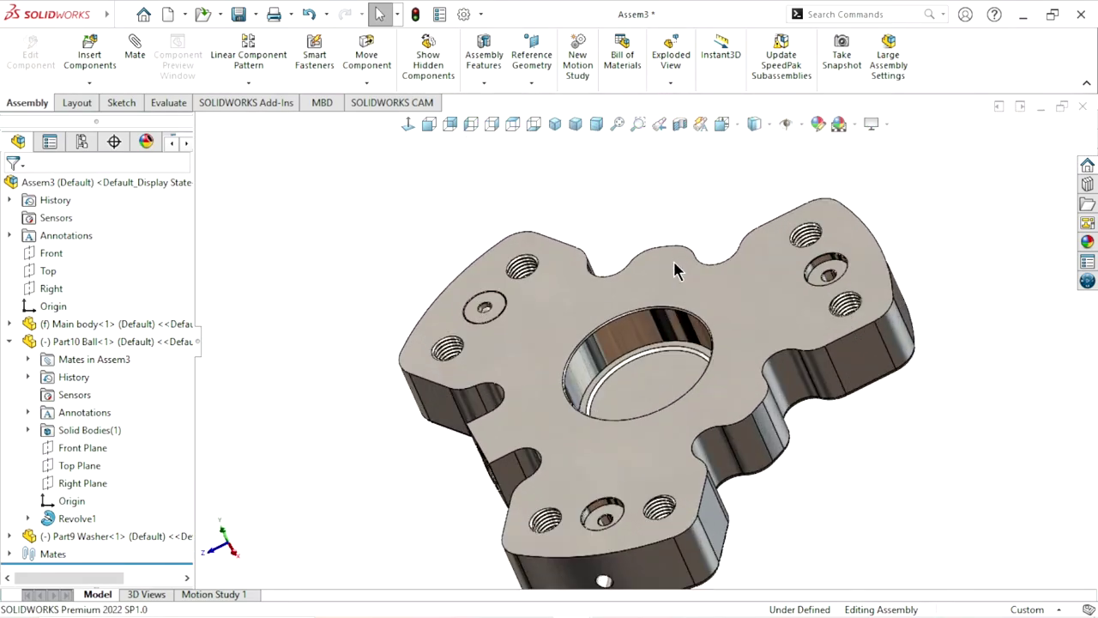
{"action": "scroll", "coordinate": [671, 433], "scroll_direction": "up", "scroll_amount": 2}
{"action": "scroll", "coordinate": [636, 420], "scroll_direction": "down", "scroll_amount": 1}
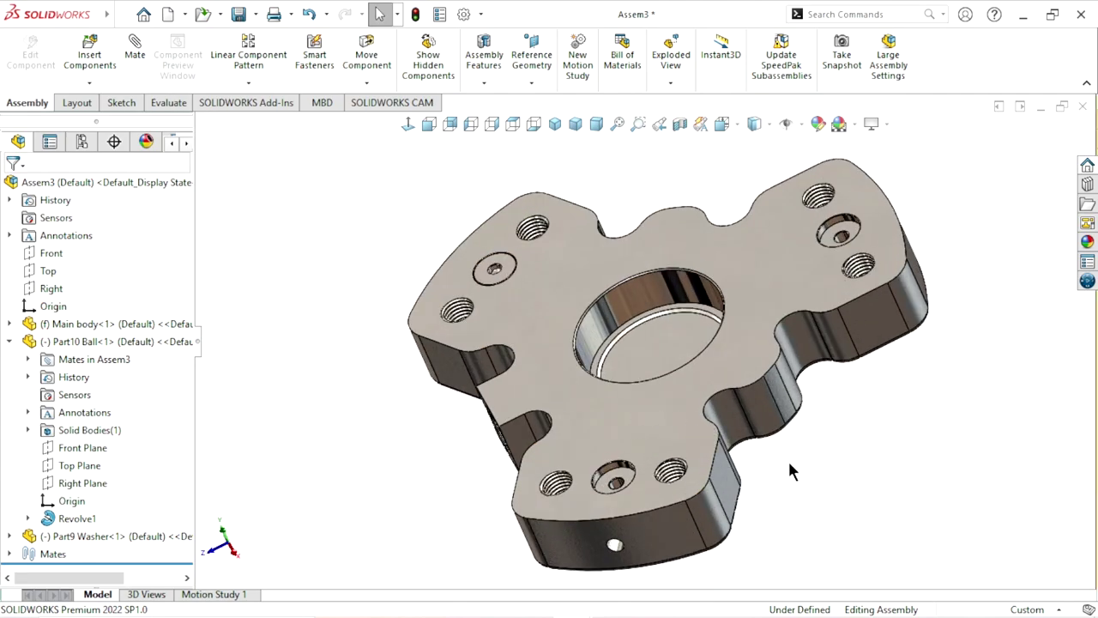
{"action": "mouse_move", "coordinate": [788, 459]}
{"action": "middle_mouse_down"}
{"action": "mouse_move", "coordinate": [700, 428]}
{"action": "mouse_move", "coordinate": [583, 315]}
{"action": "middle_mouse_up"}
{"action": "scroll", "coordinate": [617, 343], "scroll_direction": "down", "scroll_amount": 4}
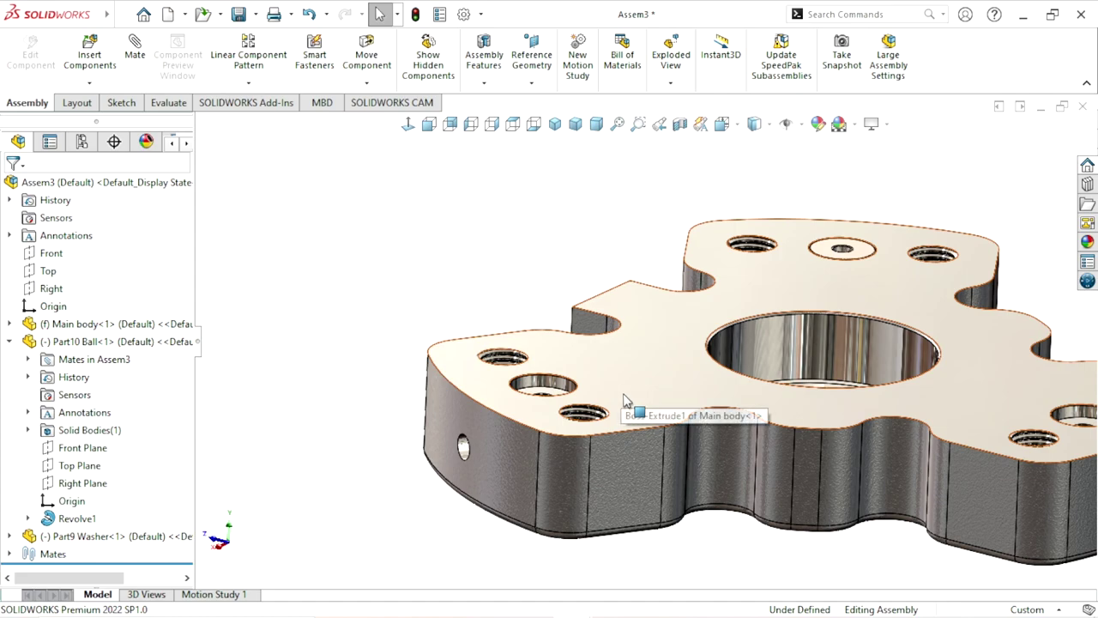
{"action": "scroll", "coordinate": [631, 398], "scroll_direction": "up", "scroll_amount": 2}
{"action": "scroll", "coordinate": [549, 309], "scroll_direction": "down", "scroll_amount": 2}
{"action": "middle_click_drag", "start_coordinate": [604, 388], "coordinate": [833, 186]}
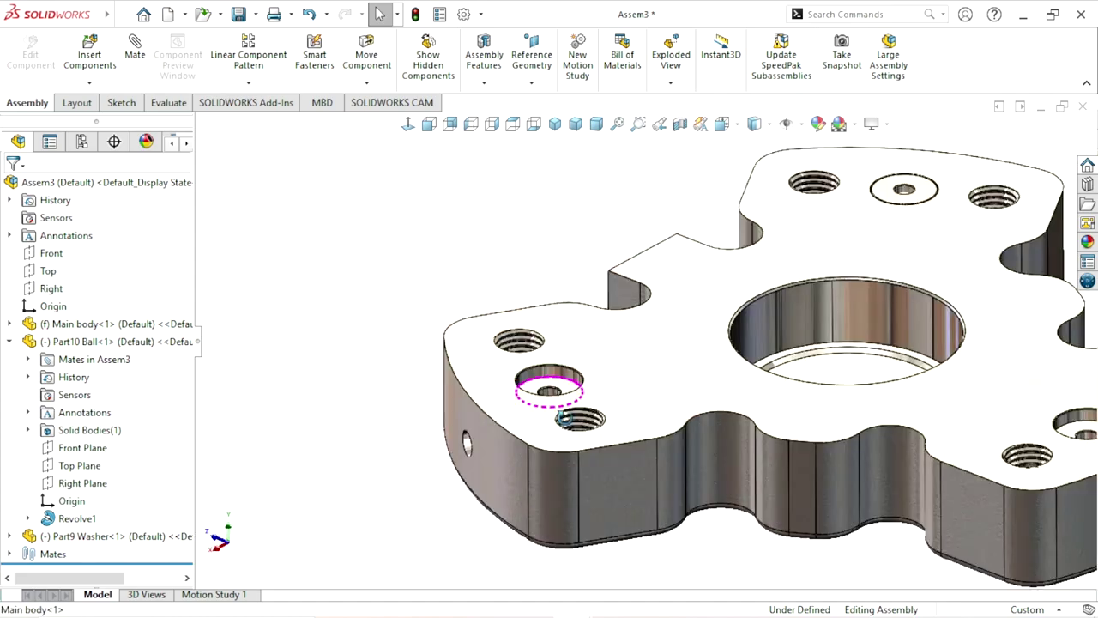
{"action": "scroll", "coordinate": [787, 250], "scroll_direction": "up", "scroll_amount": 3}
{"action": "scroll", "coordinate": [751, 230], "scroll_direction": "down", "scroll_amount": 4}
{"action": "scroll", "coordinate": [751, 230], "scroll_direction": "up", "scroll_amount": 3}
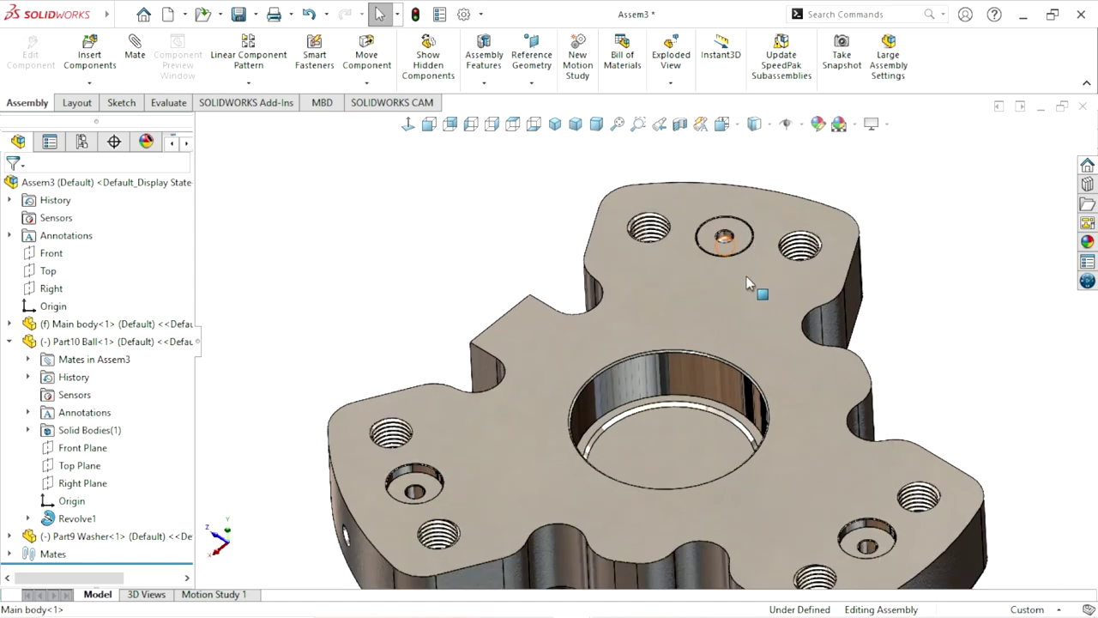
{"action": "scroll", "coordinate": [662, 387], "scroll_direction": "up", "scroll_amount": 2}
{"action": "middle_click_drag", "start_coordinate": [662, 387], "coordinate": [653, 342]}
{"action": "scroll", "coordinate": [601, 369], "scroll_direction": "down", "scroll_amount": 2}
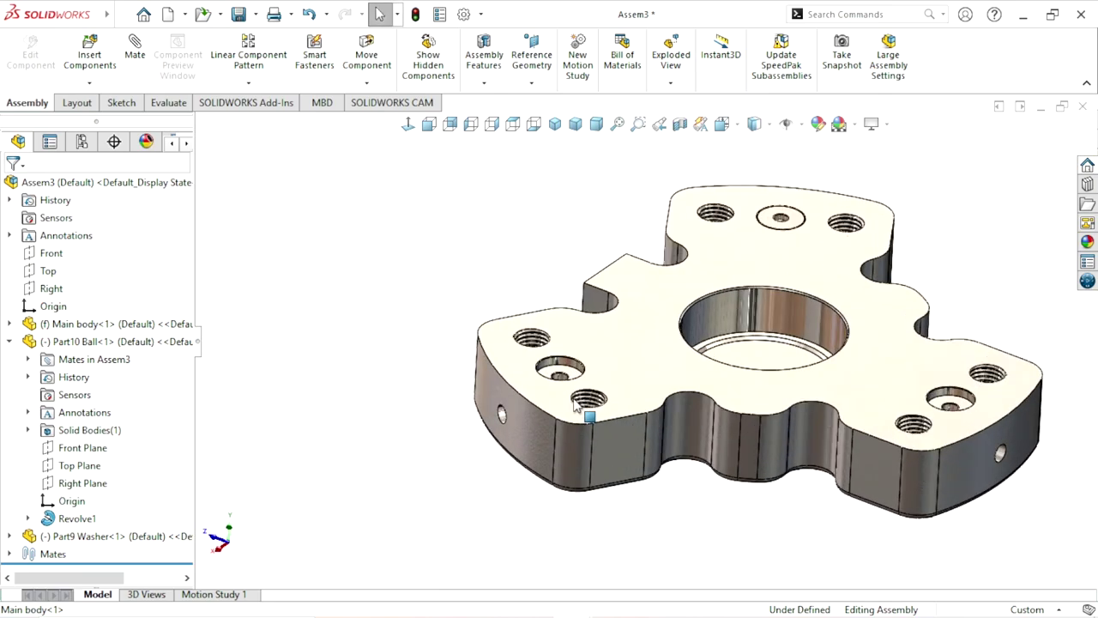
{"action": "scroll", "coordinate": [577, 351], "scroll_direction": "down", "scroll_amount": 2}
{"action": "scroll", "coordinate": [580, 386], "scroll_direction": "down", "scroll_amount": 2}
{"action": "scroll", "coordinate": [570, 387], "scroll_direction": "up", "scroll_amount": 2}
{"action": "scroll", "coordinate": [907, 177], "scroll_direction": "down", "scroll_amount": 2}
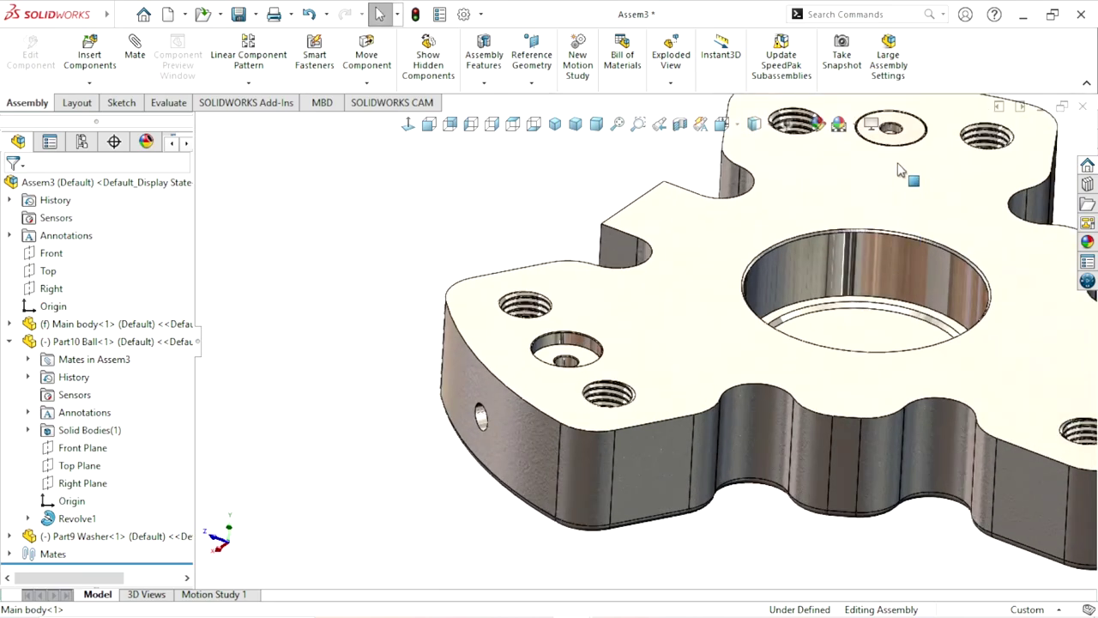
{"action": "scroll", "coordinate": [779, 303], "scroll_direction": "up", "scroll_amount": 2}
{"action": "scroll", "coordinate": [558, 239], "scroll_direction": "up", "scroll_amount": 1}
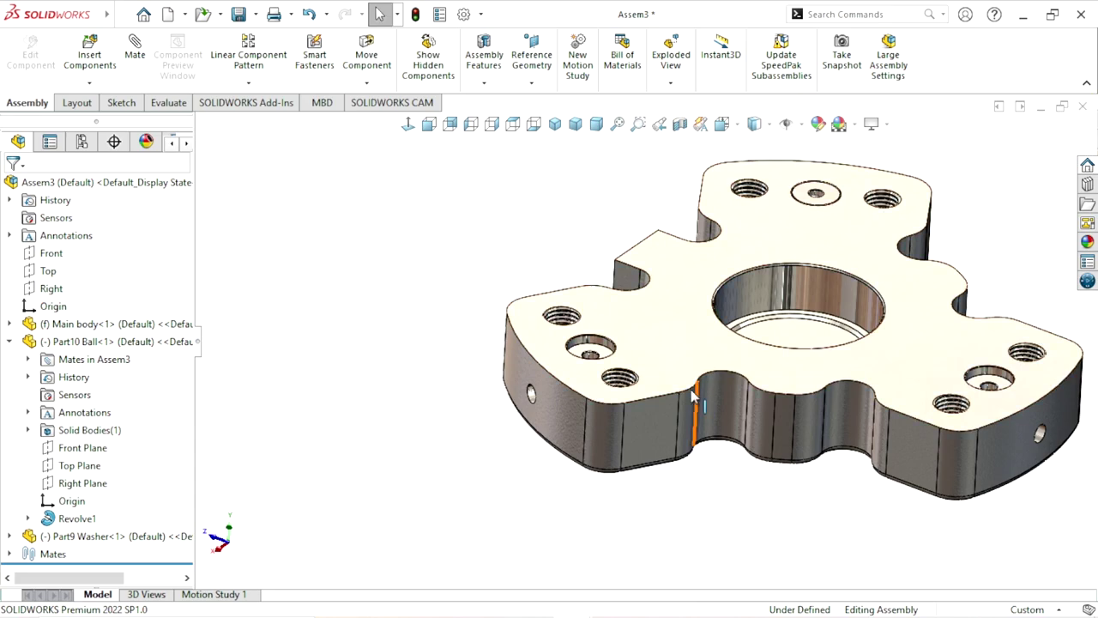
{"action": "scroll", "coordinate": [678, 386], "scroll_direction": "up", "scroll_amount": 2}
{"action": "scroll", "coordinate": [892, 300], "scroll_direction": "down", "scroll_amount": 2}
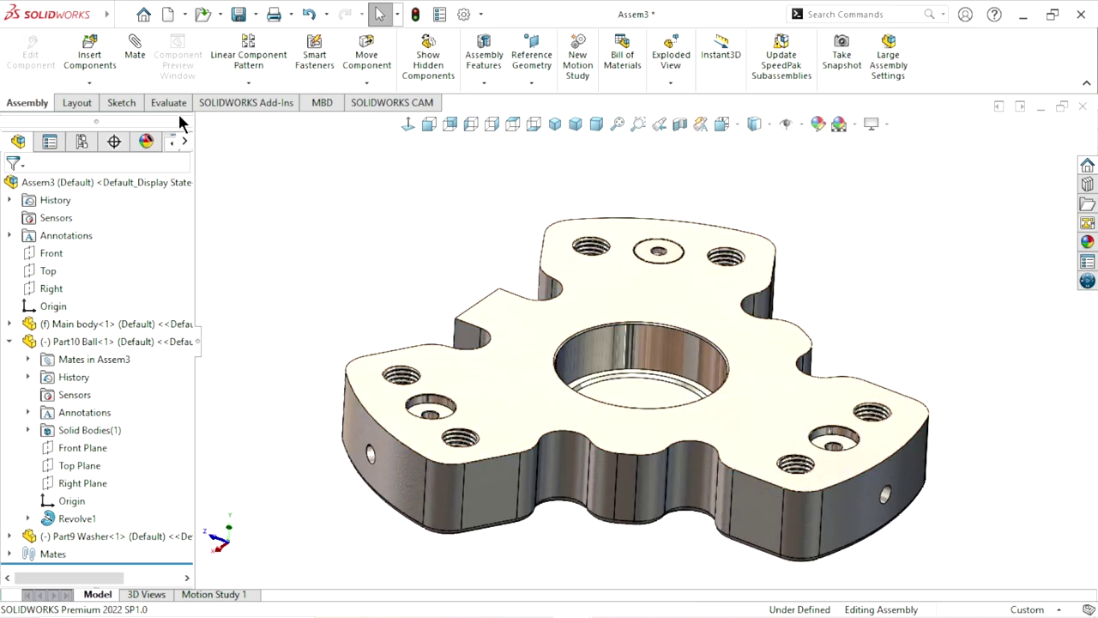
{"action": "left_click", "coordinate": [79, 76]}
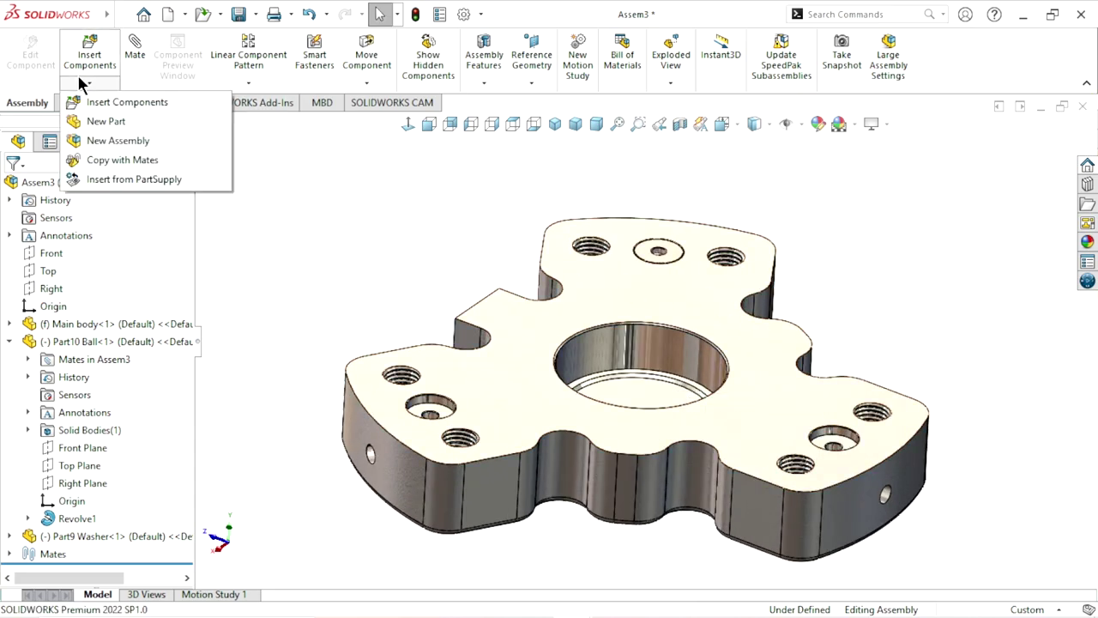
{"action": "left_click", "coordinate": [369, 84]}
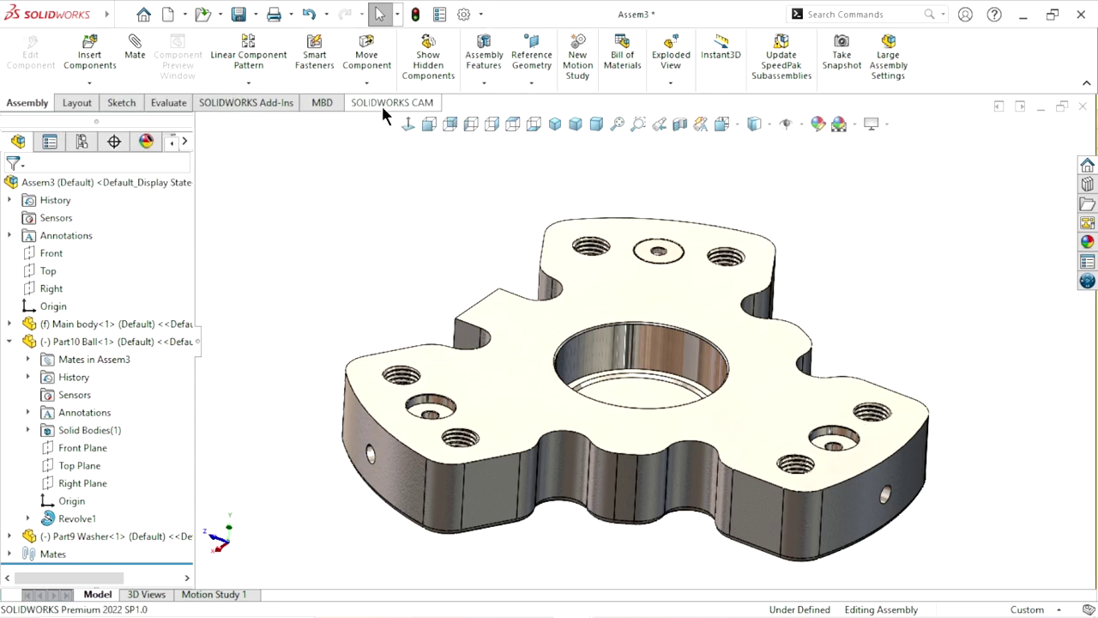
Start a Circular Component Pattern with Part10 Ball and Part9 Washer as the components.
{"action": "left_click", "coordinate": [269, 83]}
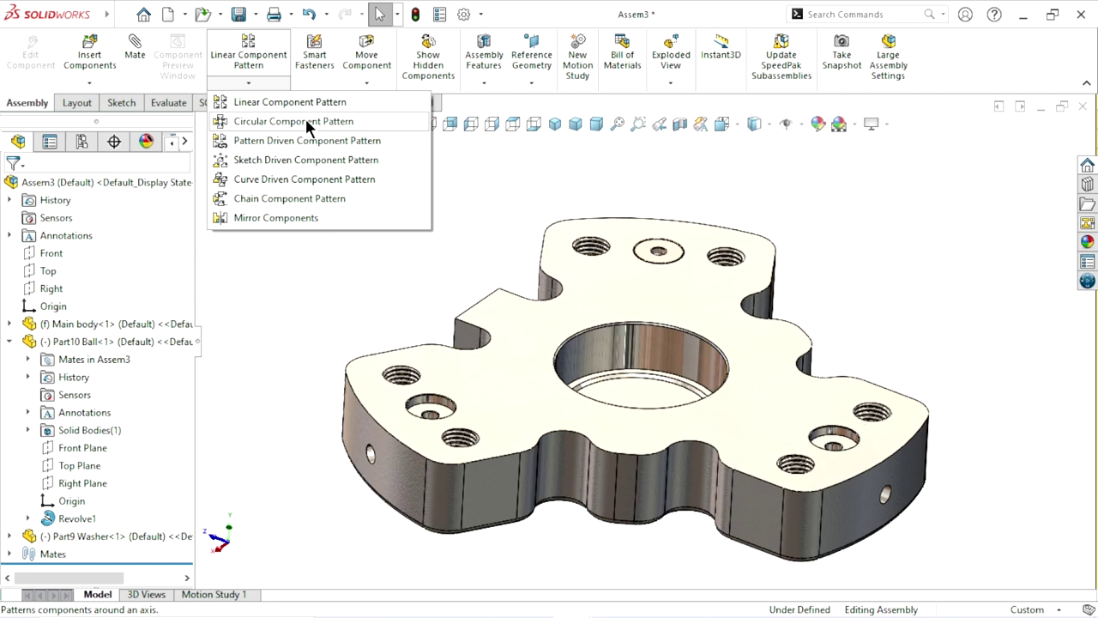
{"action": "left_click", "coordinate": [309, 122]}
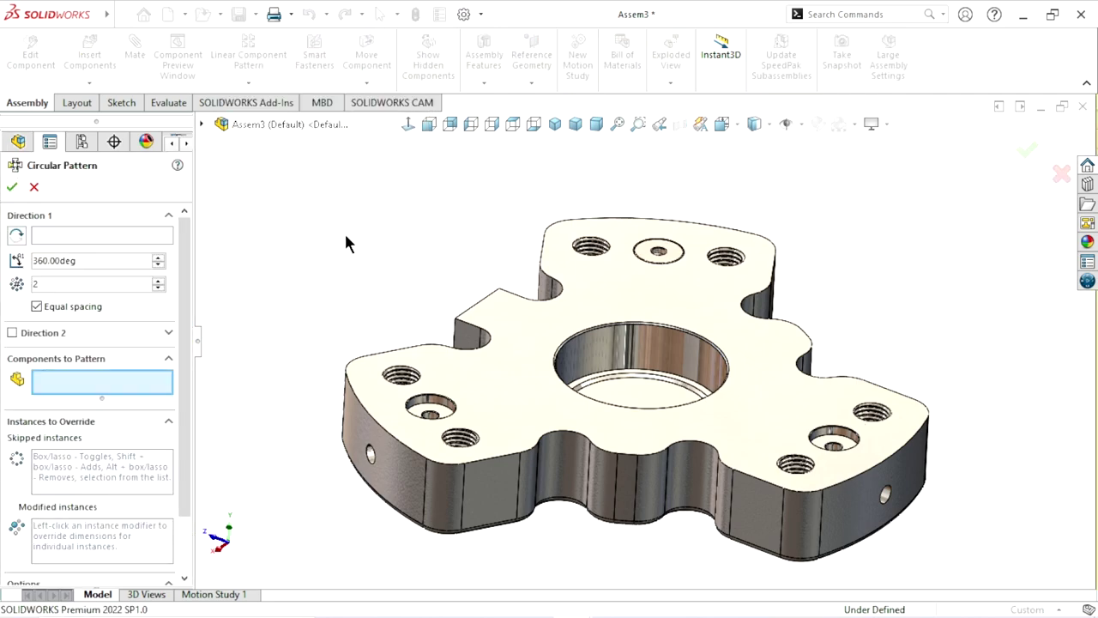
{"action": "scroll", "coordinate": [669, 296], "scroll_direction": "down", "scroll_amount": 4}
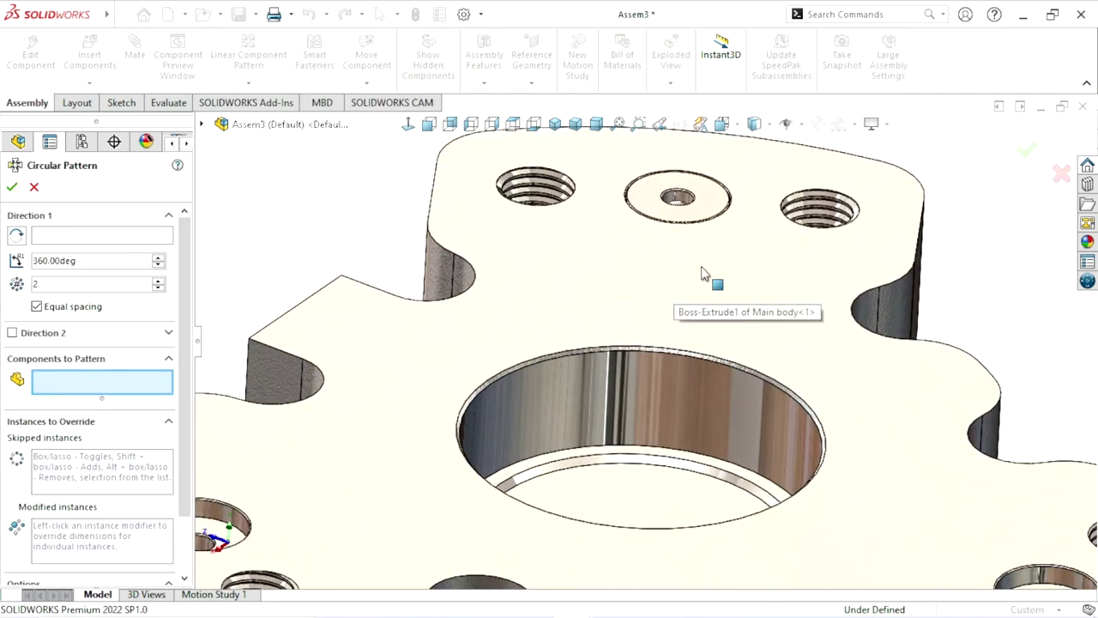
{"action": "scroll", "coordinate": [716, 238], "scroll_direction": "up", "scroll_amount": 4}
{"action": "scroll", "coordinate": [632, 295], "scroll_direction": "down", "scroll_amount": 4}
{"action": "scroll", "coordinate": [675, 314], "scroll_direction": "down", "scroll_amount": 4}
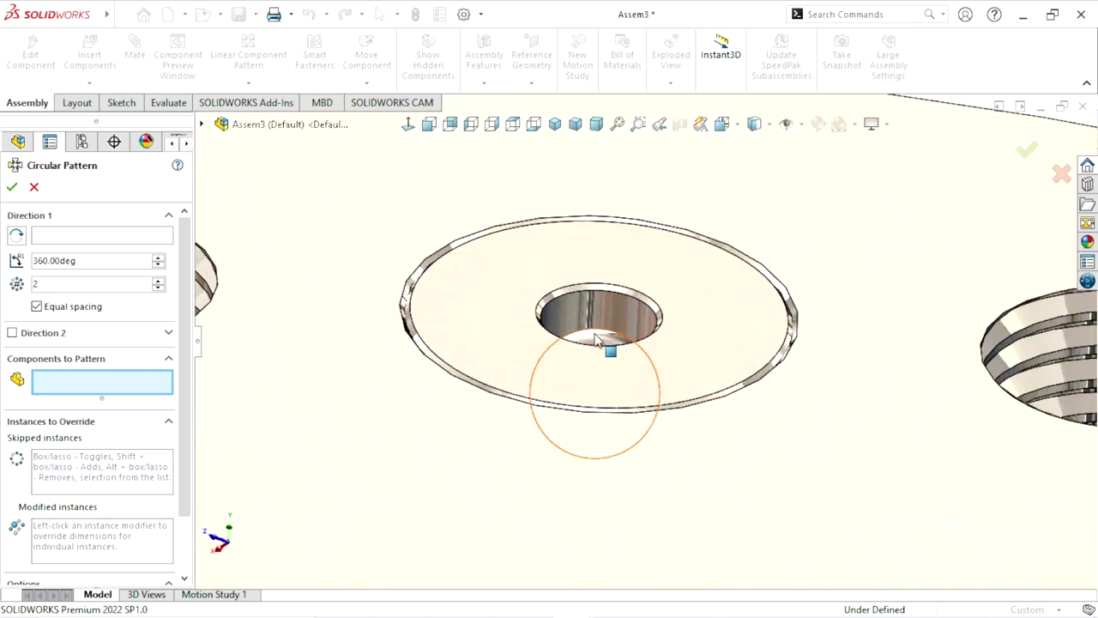
{"action": "left_click", "coordinate": [598, 340]}
{"action": "left_click", "coordinate": [672, 283]}
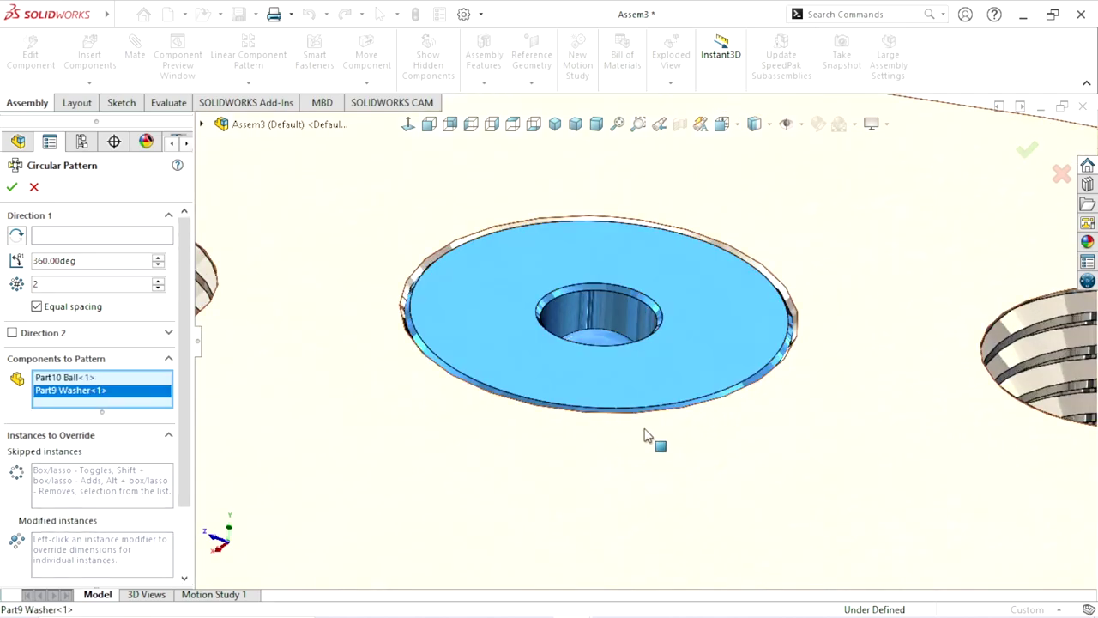
{"action": "scroll", "coordinate": [706, 361], "scroll_direction": "up", "scroll_amount": 4}
{"action": "scroll", "coordinate": [657, 400], "scroll_direction": "up", "scroll_amount": 3}
{"action": "scroll", "coordinate": [649, 431], "scroll_direction": "down", "scroll_amount": 3}
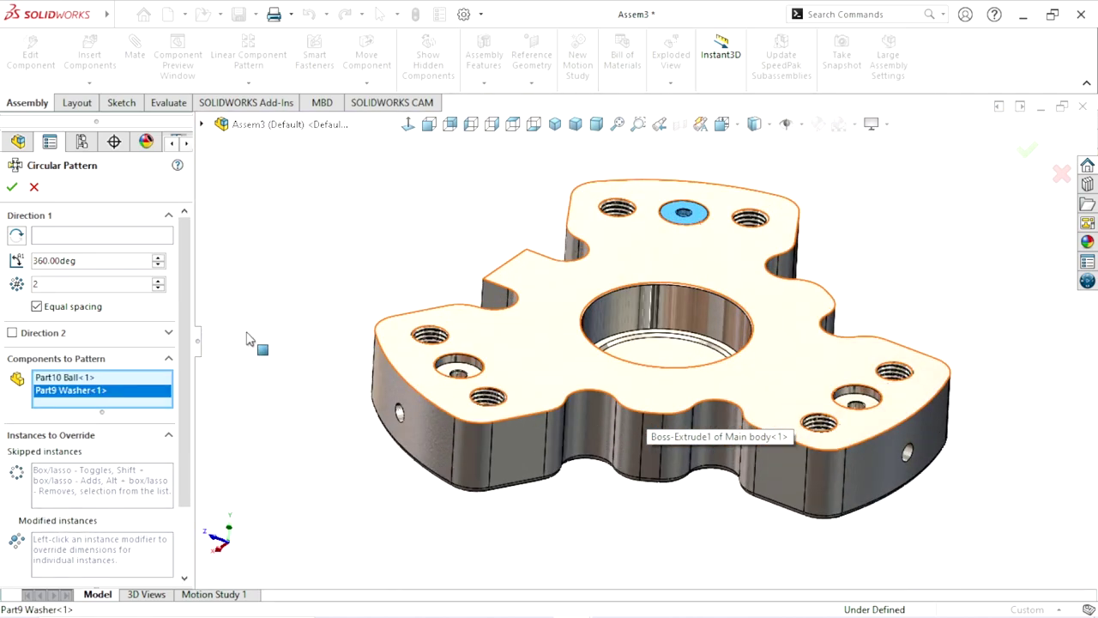
Use the central bore as the axis, set 3 instances, and confirm the pattern.
{"action": "left_click", "coordinate": [90, 235]}
{"action": "scroll", "coordinate": [583, 421], "scroll_direction": "down", "scroll_amount": 3}
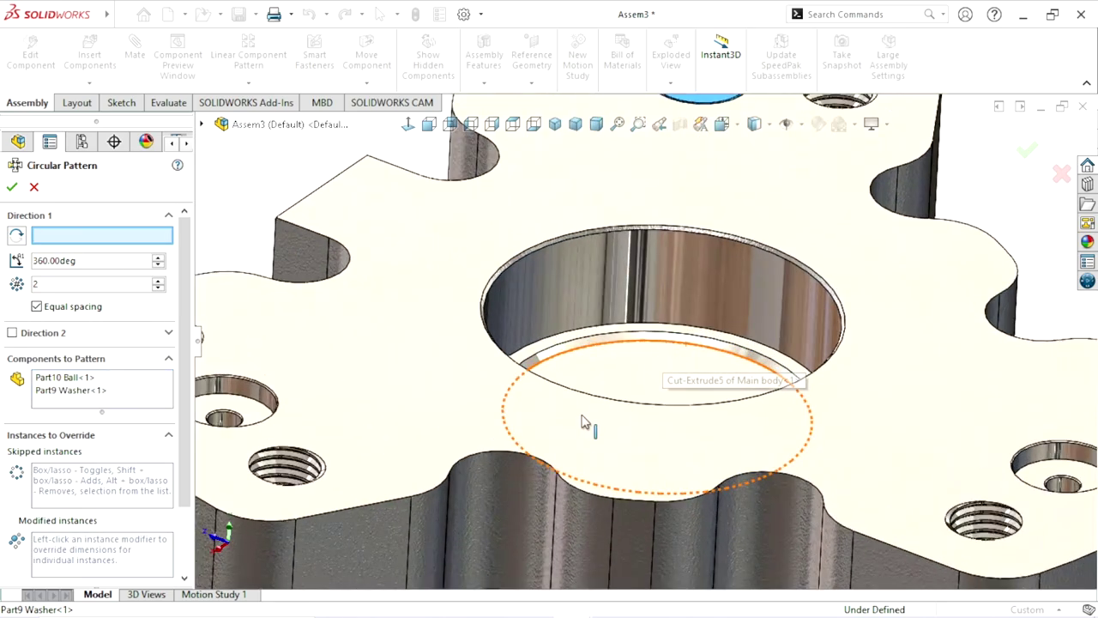
{"action": "scroll", "coordinate": [673, 377], "scroll_direction": "up", "scroll_amount": 1}
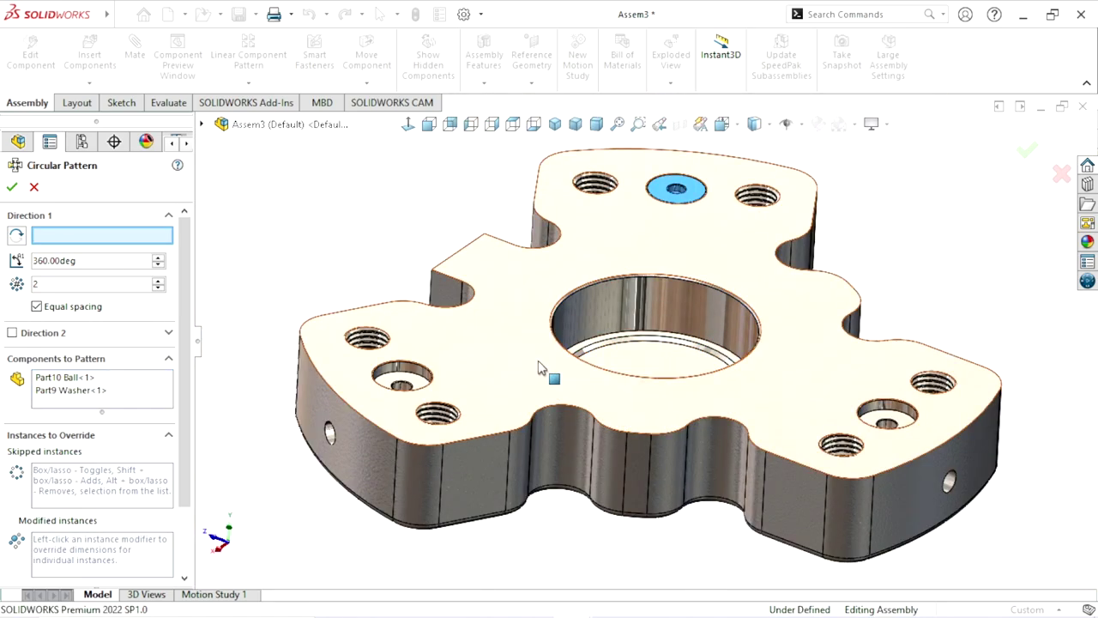
{"action": "left_click", "coordinate": [607, 319]}
{"action": "scroll", "coordinate": [515, 360], "scroll_direction": "up", "scroll_amount": 3}
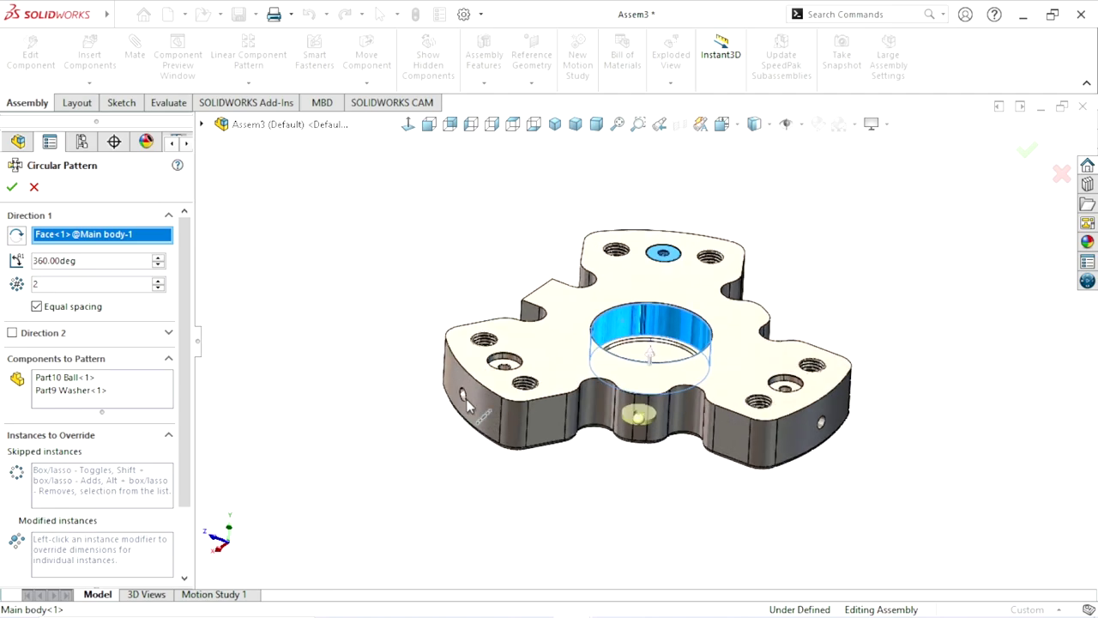
{"action": "scroll", "coordinate": [326, 363], "scroll_direction": "down", "scroll_amount": 2}
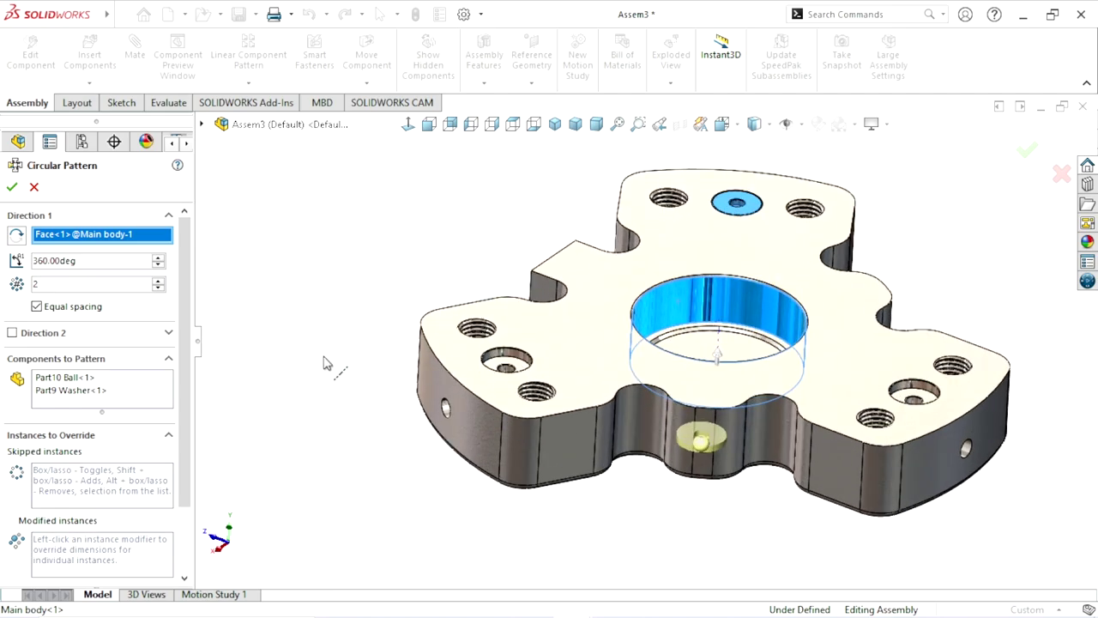
{"action": "left_click", "coordinate": [157, 280]}
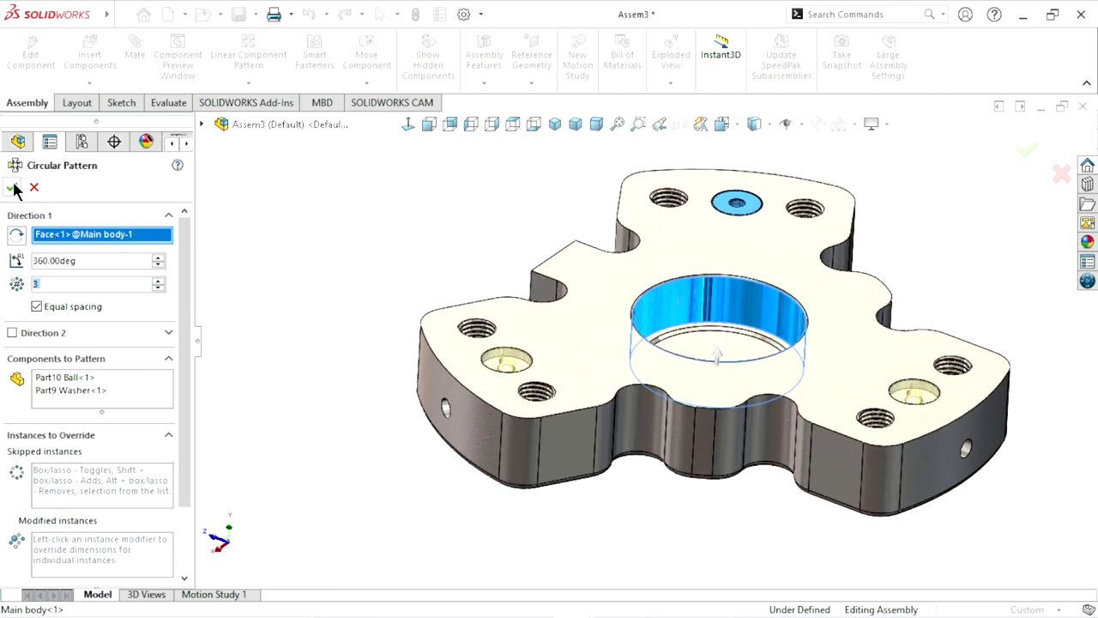
{"action": "key", "text": "Return"}
{"action": "scroll", "coordinate": [481, 410], "scroll_direction": "up", "scroll_amount": 3}
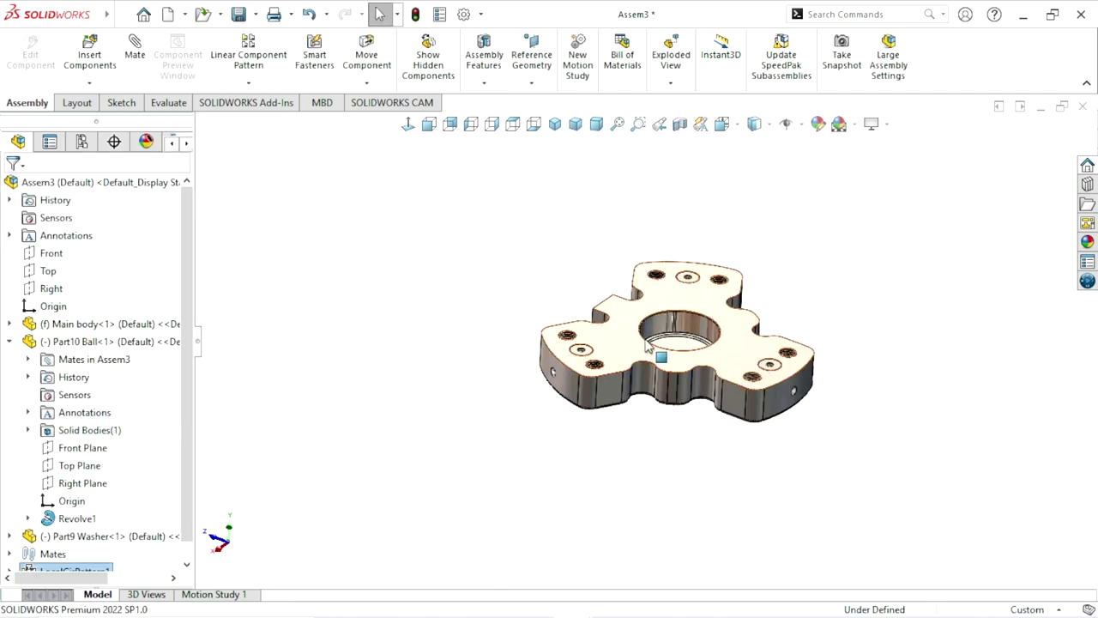
{"action": "scroll", "coordinate": [477, 410], "scroll_direction": "down", "scroll_amount": 4}
{"action": "scroll", "coordinate": [464, 410], "scroll_direction": "down", "scroll_amount": 2}
{"action": "scroll", "coordinate": [464, 410], "scroll_direction": "up", "scroll_amount": 3}
{"action": "scroll", "coordinate": [675, 380], "scroll_direction": "up", "scroll_amount": 2}
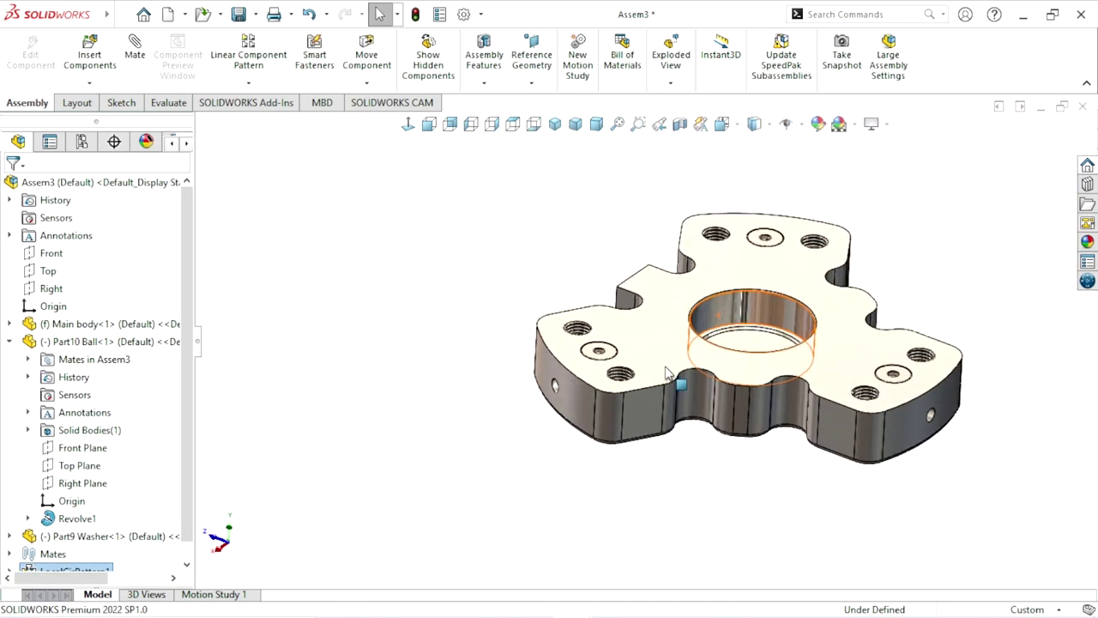
{"action": "scroll", "coordinate": [841, 318], "scroll_direction": "down", "scroll_amount": 1}
{"action": "scroll", "coordinate": [802, 316], "scroll_direction": "down", "scroll_amount": 1}
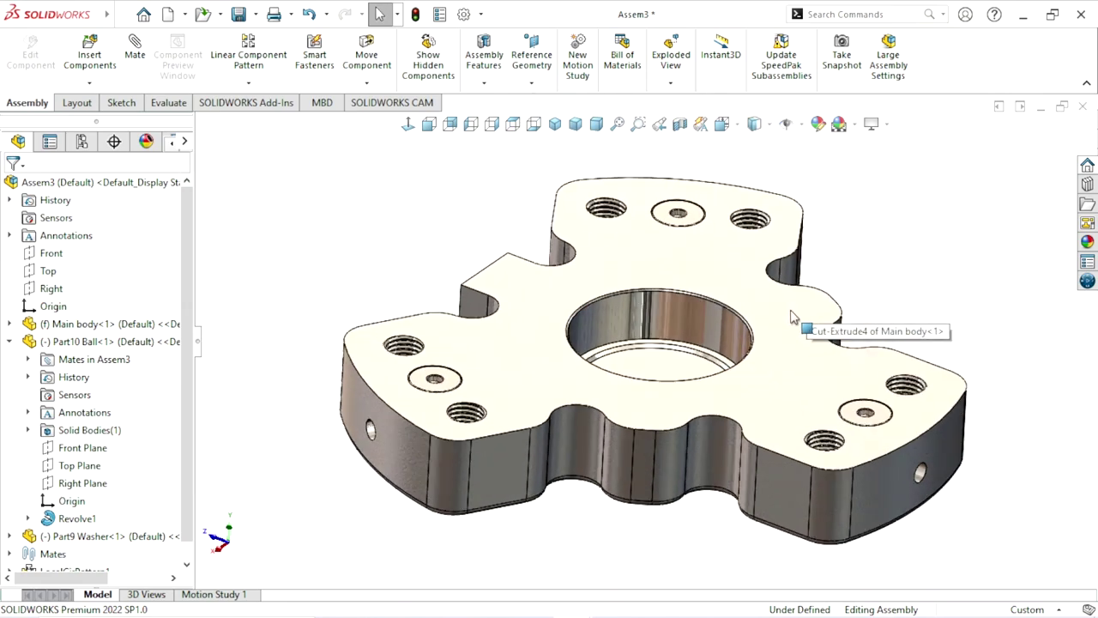
{"action": "scroll", "coordinate": [791, 291], "scroll_direction": "down", "scroll_amount": 1}
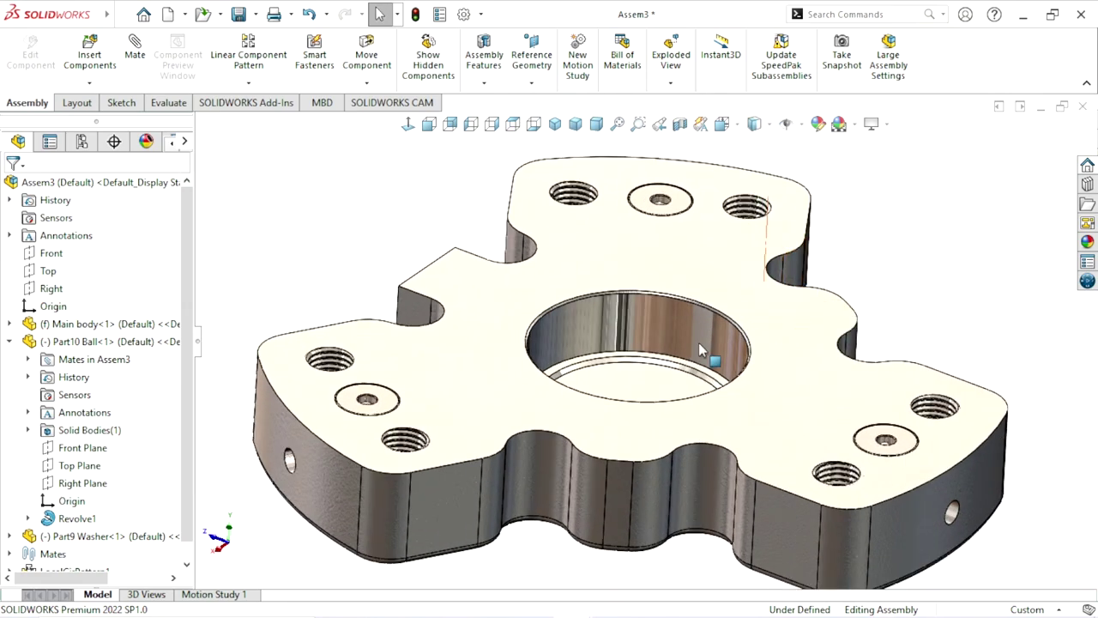
{"action": "scroll", "coordinate": [693, 346], "scroll_direction": "up", "scroll_amount": 2}
{"action": "scroll", "coordinate": [688, 346], "scroll_direction": "down", "scroll_amount": 2}
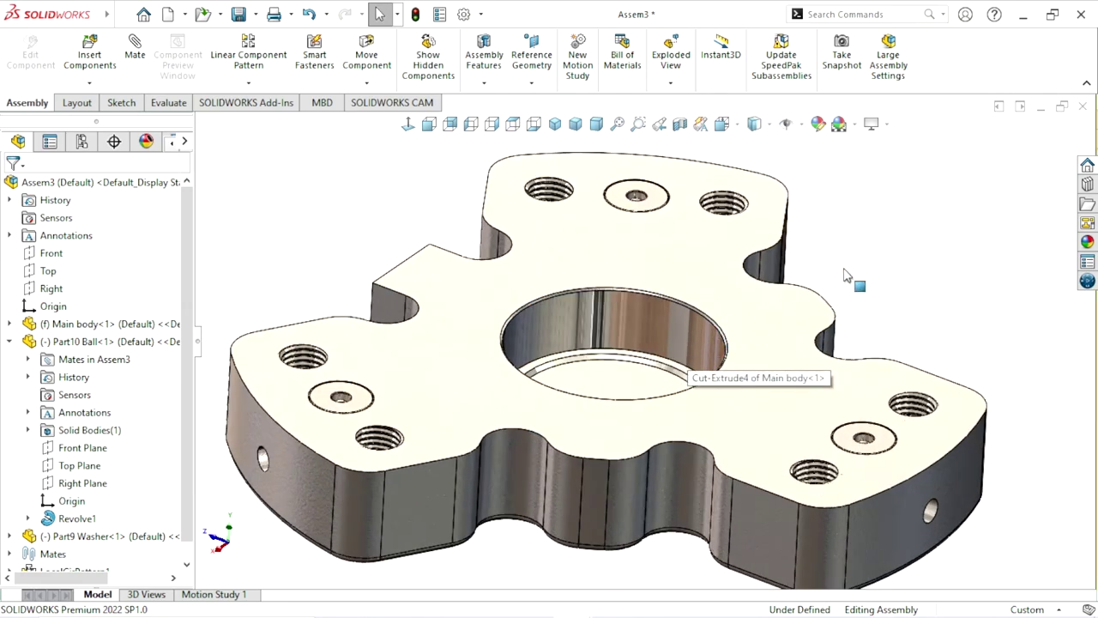
{"action": "left_click", "coordinate": [97, 80]}
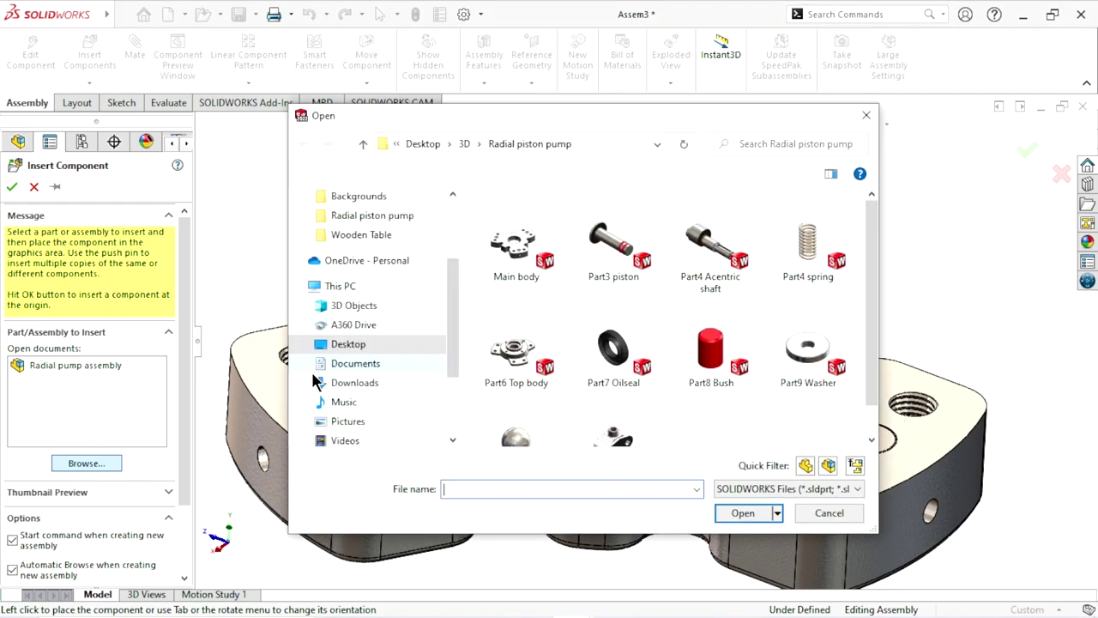
{"action": "scroll", "coordinate": [871, 279], "scroll_direction": "down", "scroll_amount": 1}
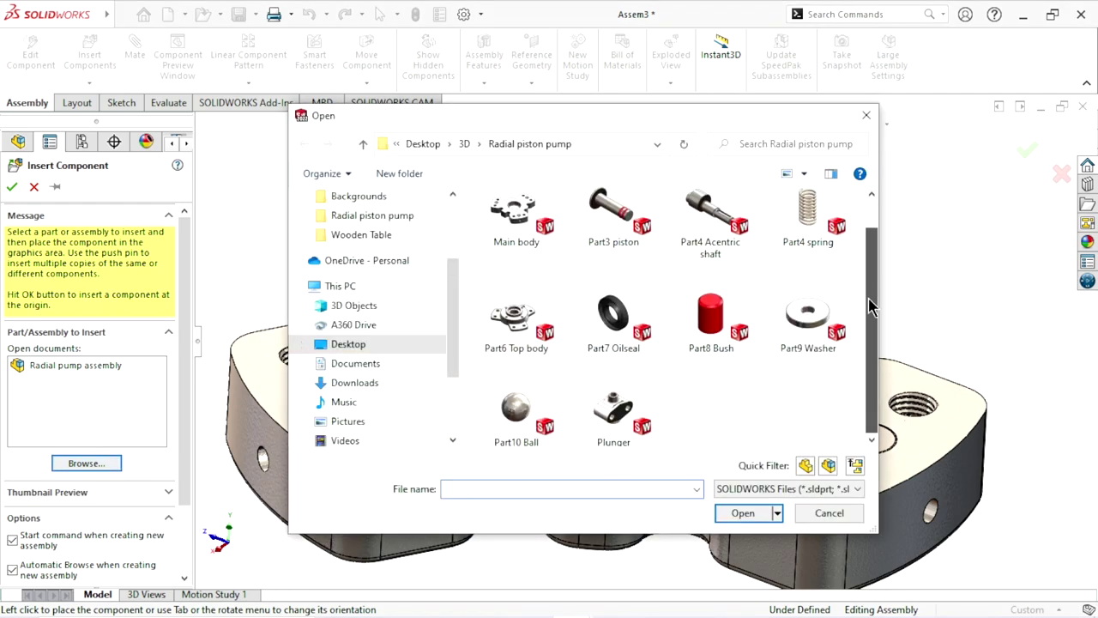
{"action": "left_click", "coordinate": [614, 433]}
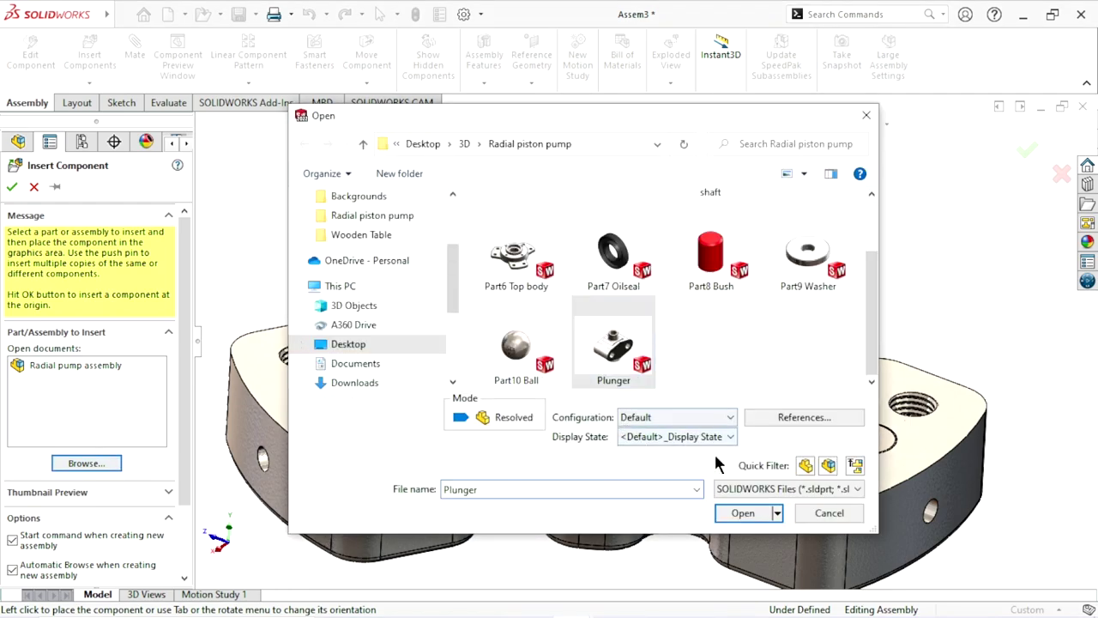
{"action": "left_click", "coordinate": [734, 512]}
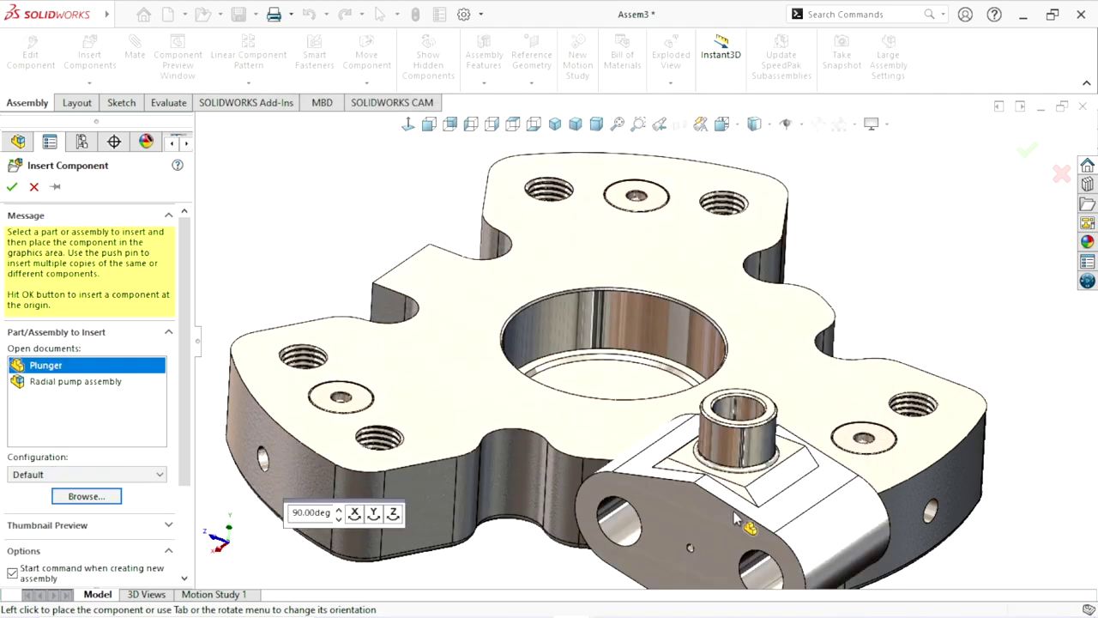
{"action": "scroll", "coordinate": [644, 343], "scroll_direction": "up", "scroll_amount": 3}
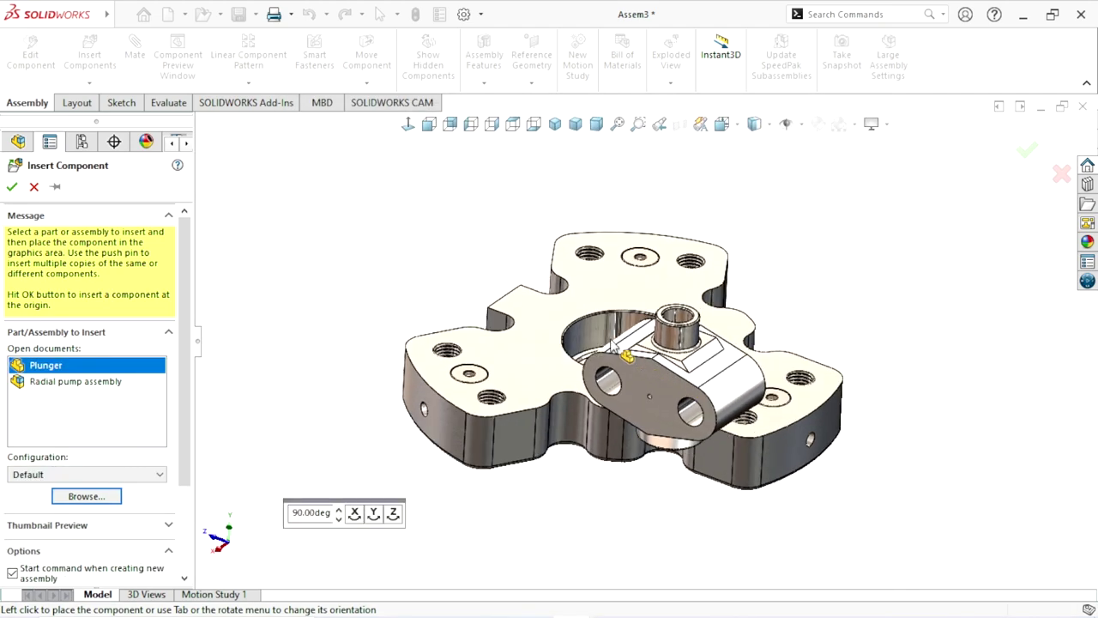
{"action": "left_click", "coordinate": [432, 244]}
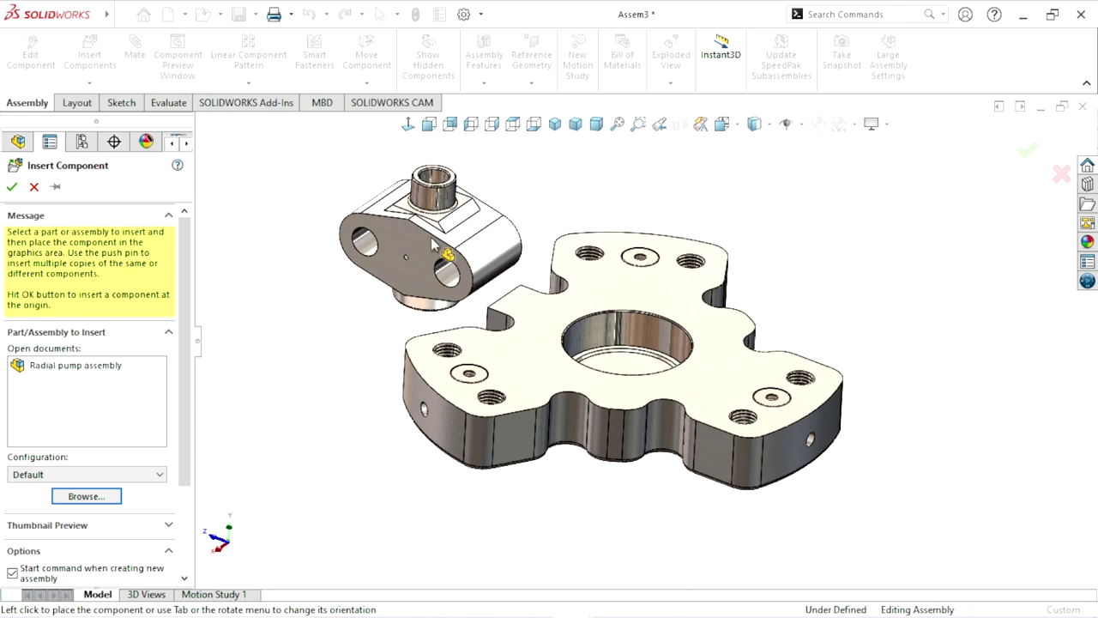
{"action": "scroll", "coordinate": [642, 336], "scroll_direction": "up", "scroll_amount": 3}
{"action": "scroll", "coordinate": [570, 302], "scroll_direction": "down", "scroll_amount": 3}
{"action": "scroll", "coordinate": [598, 387], "scroll_direction": "down", "scroll_amount": 2}
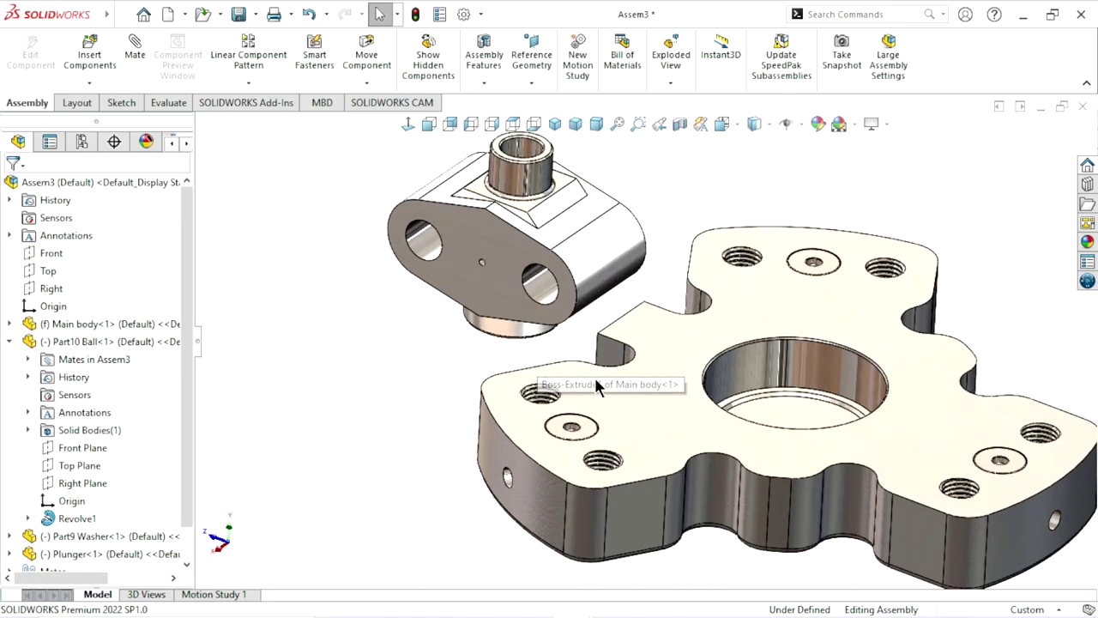
{"action": "scroll", "coordinate": [615, 420], "scroll_direction": "down", "scroll_amount": 3}
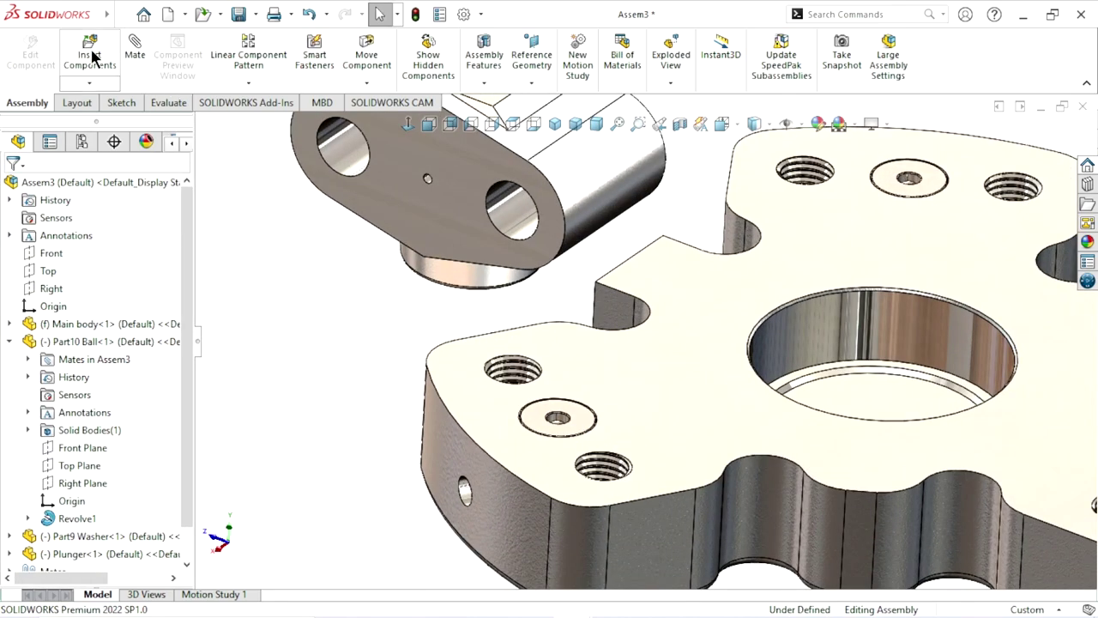
Start a mate and select the washer's inner round face.
{"action": "left_click", "coordinate": [148, 52]}
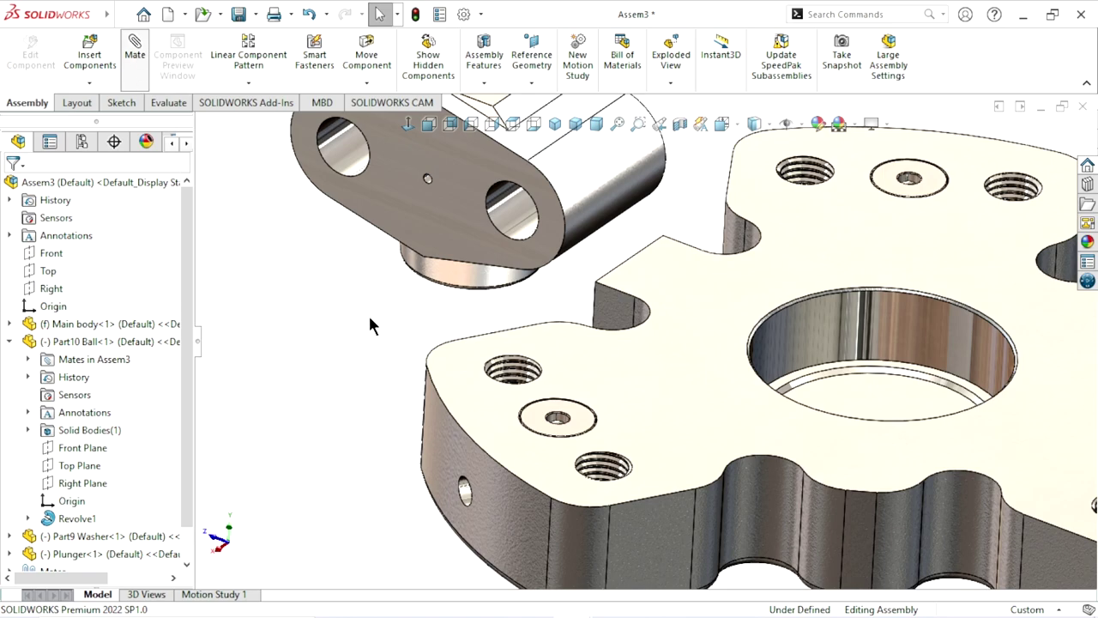
{"action": "scroll", "coordinate": [560, 382], "scroll_direction": "down", "scroll_amount": 2}
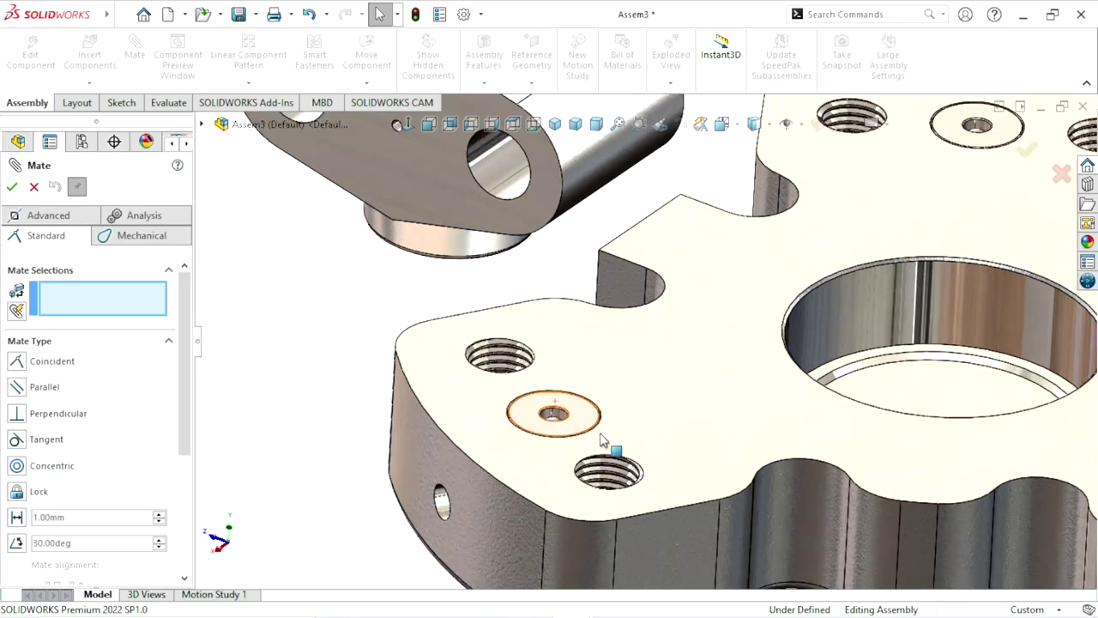
{"action": "scroll", "coordinate": [549, 394], "scroll_direction": "down", "scroll_amount": 4}
{"action": "scroll", "coordinate": [515, 360], "scroll_direction": "down", "scroll_amount": 2}
{"action": "left_click", "coordinate": [478, 286]}
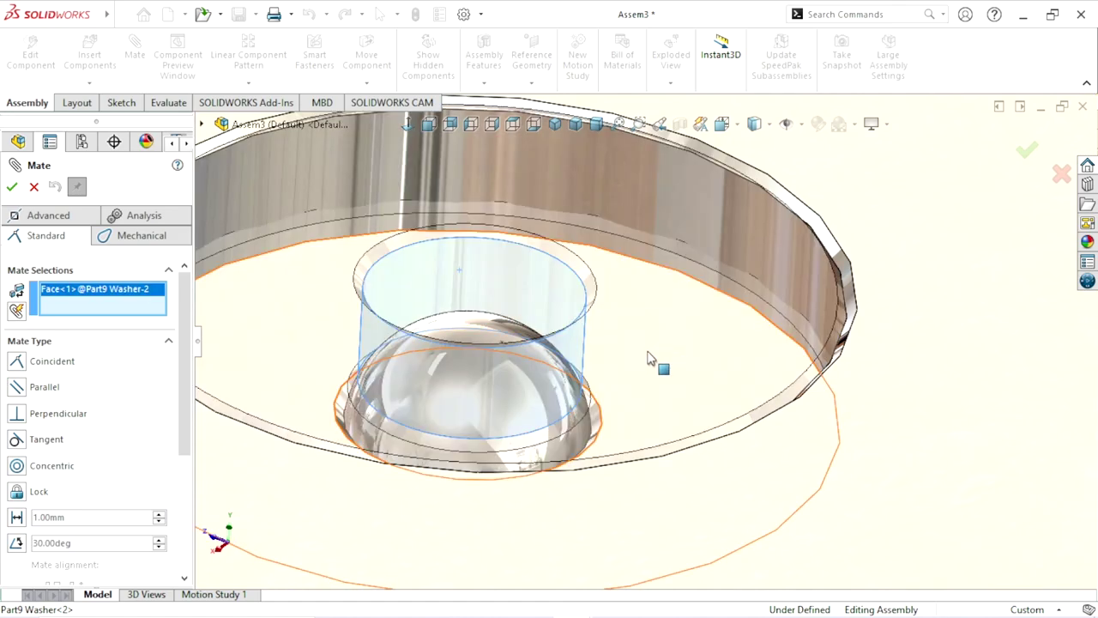
{"action": "scroll", "coordinate": [658, 363], "scroll_direction": "up", "scroll_amount": 3}
{"action": "scroll", "coordinate": [603, 356], "scroll_direction": "up", "scroll_amount": 3}
{"action": "scroll", "coordinate": [571, 249], "scroll_direction": "up", "scroll_amount": 2}
{"action": "scroll", "coordinate": [581, 197], "scroll_direction": "down", "scroll_amount": 2}
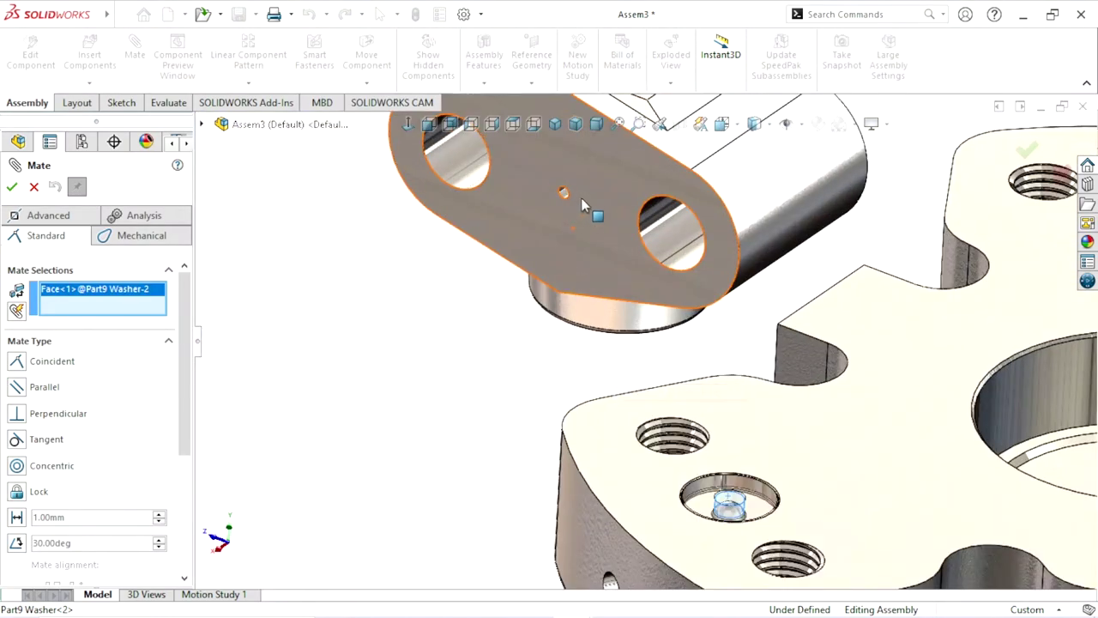
{"action": "scroll", "coordinate": [592, 232], "scroll_direction": "down", "scroll_amount": 3}
{"action": "scroll", "coordinate": [602, 283], "scroll_direction": "down", "scroll_amount": 3}
Mate it concentric to the plunger's small hole with the alignment flipped.
{"action": "left_click", "coordinate": [602, 284]}
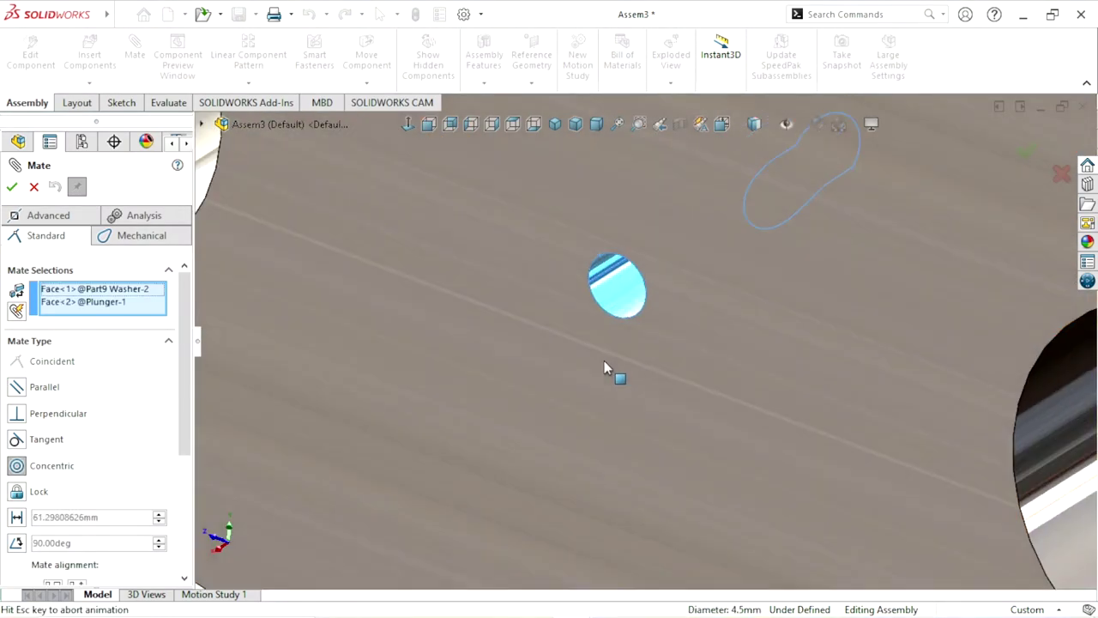
{"action": "scroll", "coordinate": [562, 378], "scroll_direction": "up", "scroll_amount": 3}
{"action": "scroll", "coordinate": [575, 421], "scroll_direction": "up", "scroll_amount": 2}
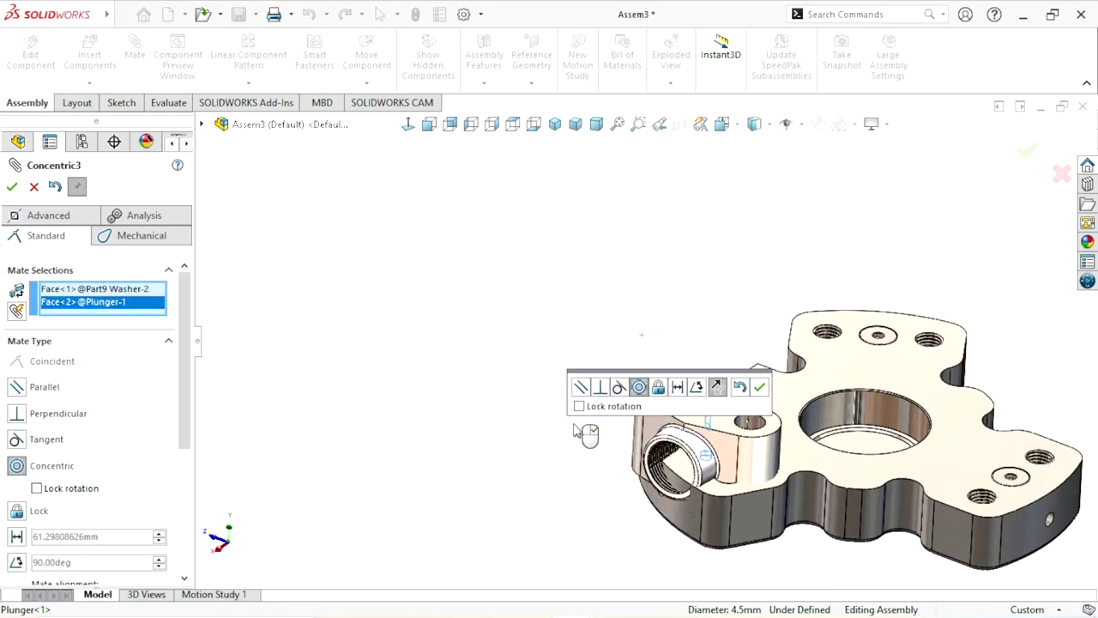
{"action": "scroll", "coordinate": [583, 433], "scroll_direction": "down", "scroll_amount": 2}
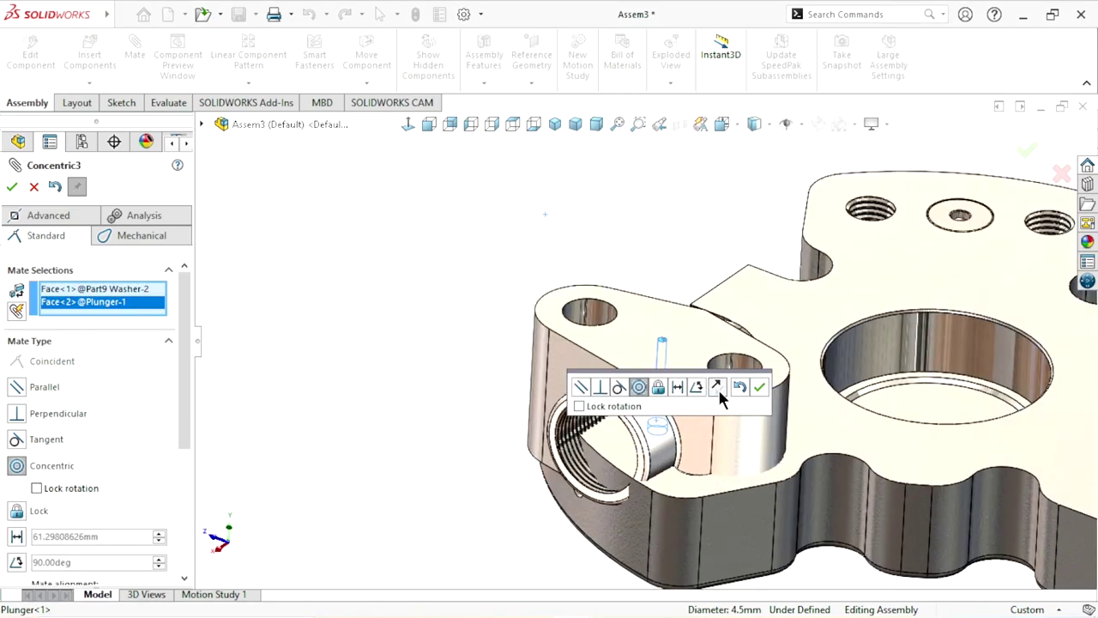
{"action": "left_click", "coordinate": [718, 386]}
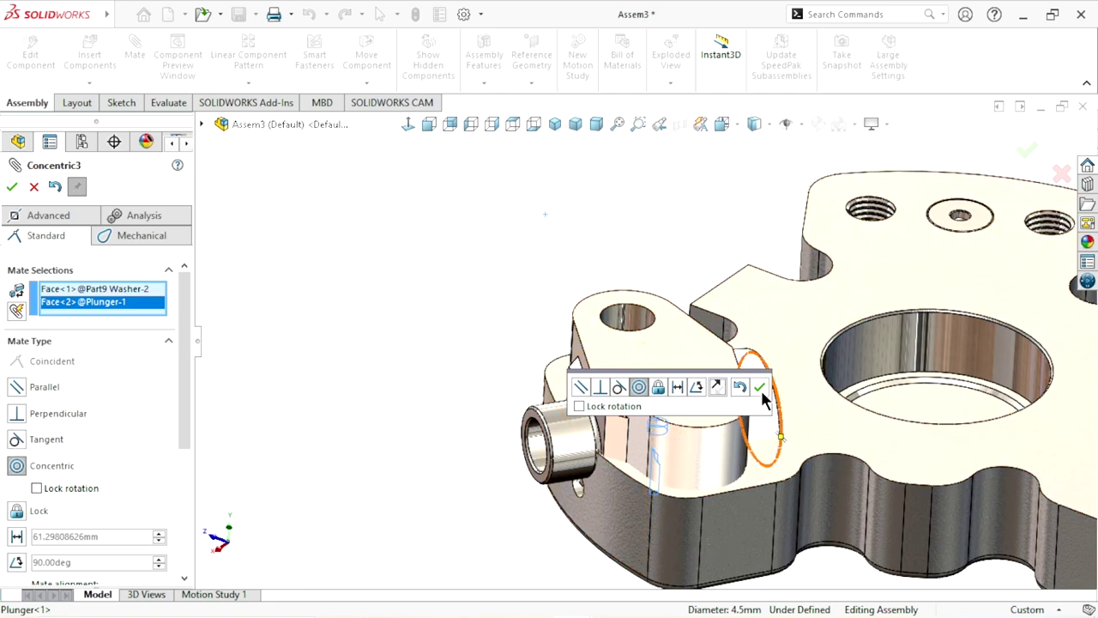
{"action": "left_click", "coordinate": [762, 389]}
{"action": "middle_click_drag", "start_coordinate": [766, 401], "coordinate": [731, 481]}
Orbit to a top-down view and select the main body's threaded hole face.
{"action": "scroll", "coordinate": [731, 480], "scroll_direction": "up", "scroll_amount": 5}
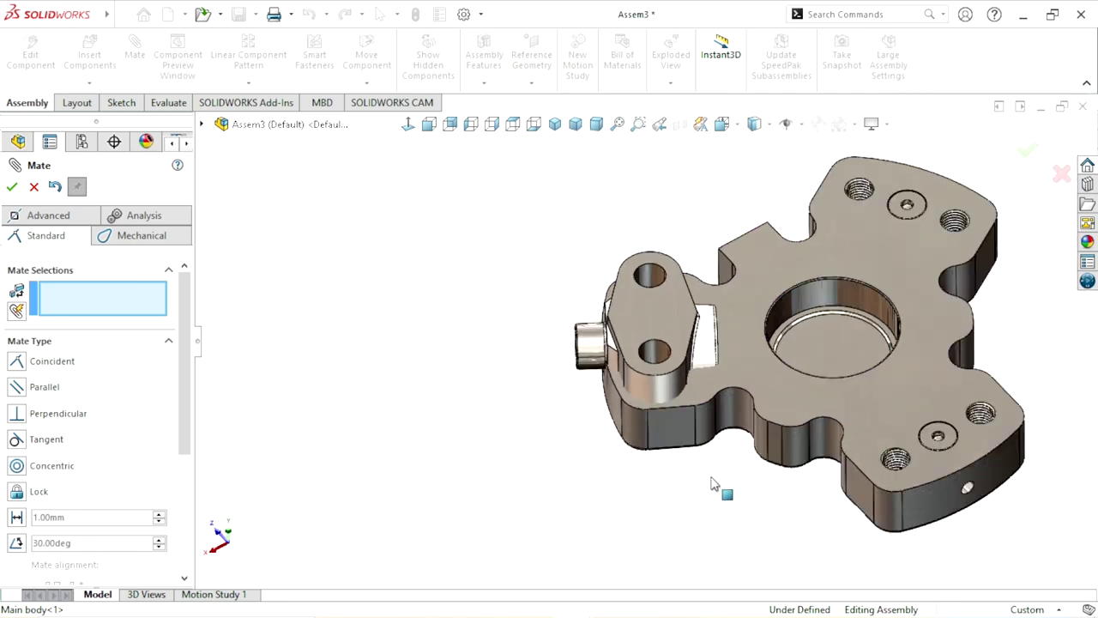
{"action": "scroll", "coordinate": [663, 345], "scroll_direction": "down", "scroll_amount": 4}
{"action": "mouse_move", "coordinate": [674, 420]}
{"action": "middle_mouse_down"}
{"action": "mouse_move", "coordinate": [714, 466]}
{"action": "mouse_move", "coordinate": [704, 483]}
{"action": "middle_mouse_up"}
{"action": "scroll", "coordinate": [704, 481], "scroll_direction": "down", "scroll_amount": 3}
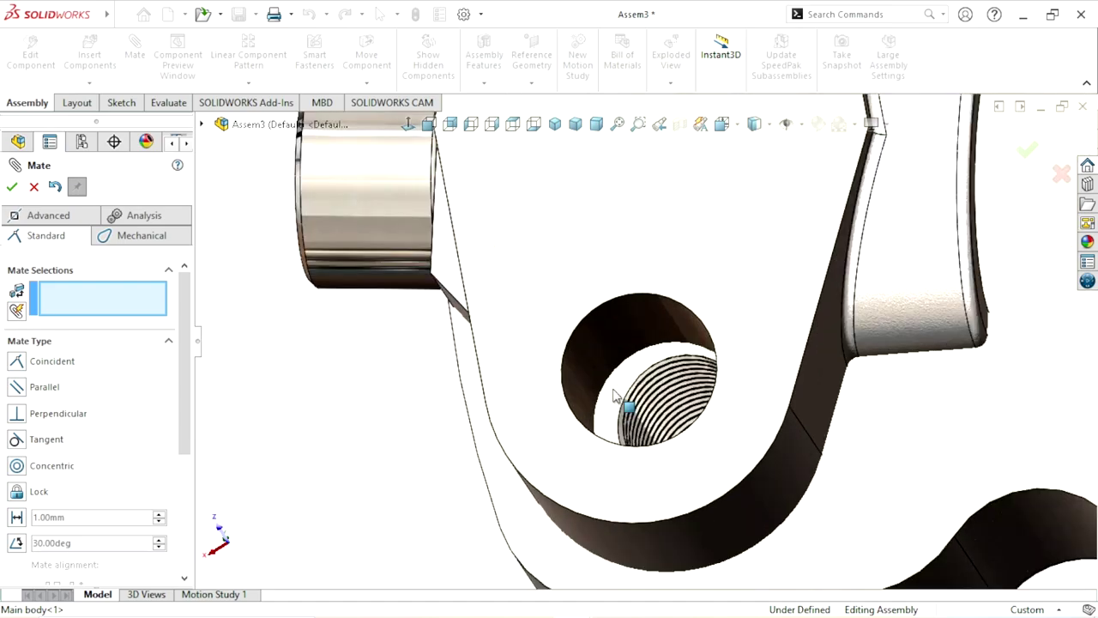
{"action": "scroll", "coordinate": [710, 445], "scroll_direction": "up", "scroll_amount": 2}
{"action": "scroll", "coordinate": [702, 416], "scroll_direction": "down", "scroll_amount": 3}
{"action": "middle_click_drag", "start_coordinate": [694, 385], "coordinate": [652, 403]}
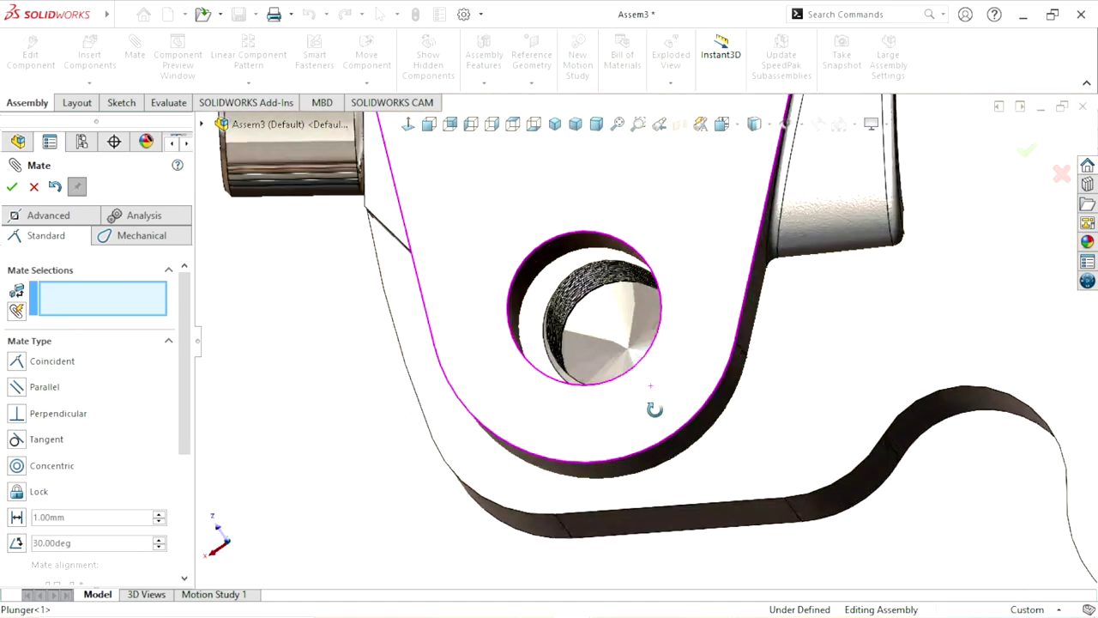
{"action": "scroll", "coordinate": [649, 410], "scroll_direction": "down", "scroll_amount": 3}
{"action": "scroll", "coordinate": [657, 377], "scroll_direction": "down", "scroll_amount": 3}
{"action": "scroll", "coordinate": [631, 322], "scroll_direction": "down", "scroll_amount": 3}
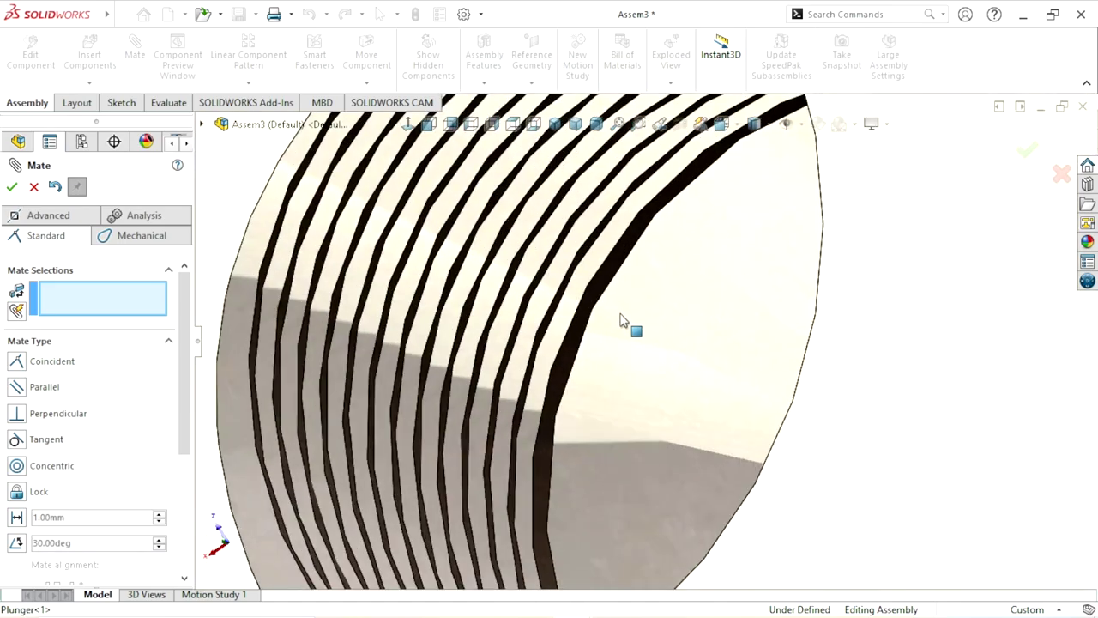
{"action": "scroll", "coordinate": [601, 351], "scroll_direction": "down", "scroll_amount": 3}
{"action": "left_click", "coordinate": [564, 363]}
Mate the plunger's hole concentric to that threaded hole.
{"action": "scroll", "coordinate": [550, 412], "scroll_direction": "up", "scroll_amount": 3}
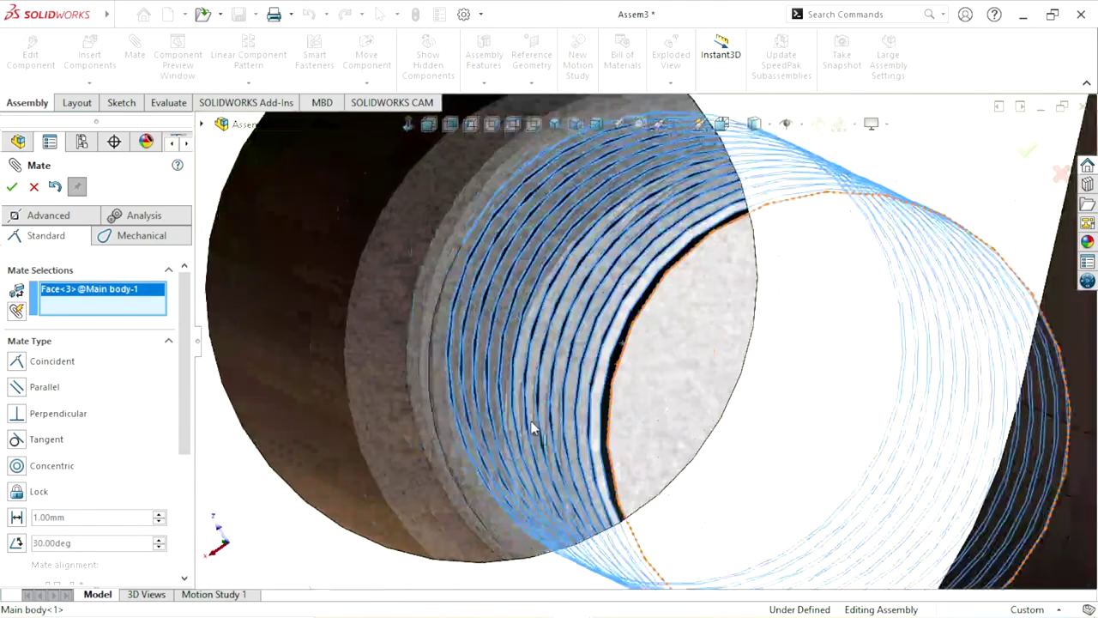
{"action": "scroll", "coordinate": [534, 426], "scroll_direction": "up", "scroll_amount": 3}
{"action": "scroll", "coordinate": [532, 422], "scroll_direction": "down", "scroll_amount": 2}
{"action": "scroll", "coordinate": [581, 342], "scroll_direction": "down", "scroll_amount": 2}
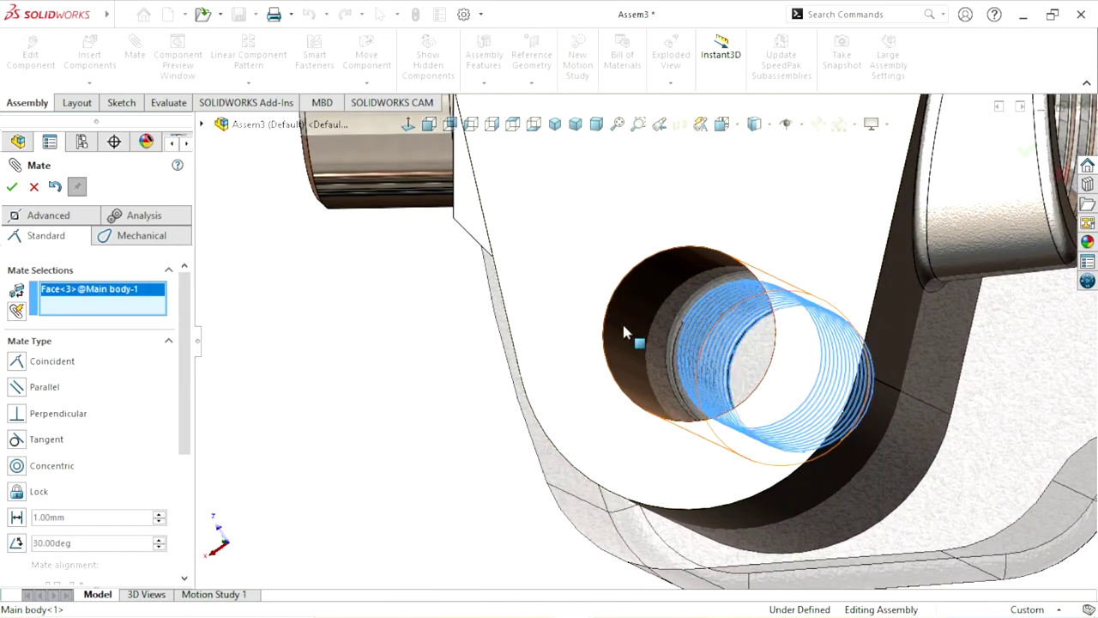
{"action": "left_click", "coordinate": [621, 322]}
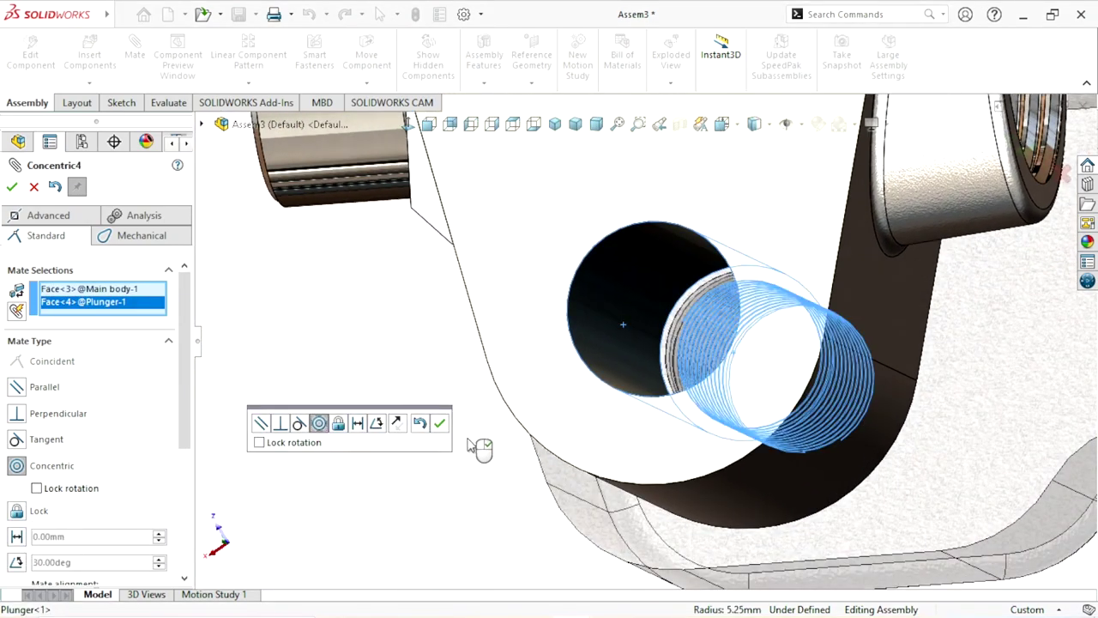
{"action": "left_click", "coordinate": [441, 422]}
Orbit around the plunger to check its alignment with the body's hole.
{"action": "mouse_move", "coordinate": [423, 450]}
{"action": "middle_mouse_down"}
{"action": "mouse_move", "coordinate": [458, 435]}
{"action": "mouse_move", "coordinate": [443, 468]}
{"action": "mouse_move", "coordinate": [443, 436]}
{"action": "mouse_move", "coordinate": [478, 412]}
{"action": "middle_mouse_up"}
{"action": "scroll", "coordinate": [447, 465], "scroll_direction": "down", "scroll_amount": 3}
{"action": "scroll", "coordinate": [469, 375], "scroll_direction": "up", "scroll_amount": 5}
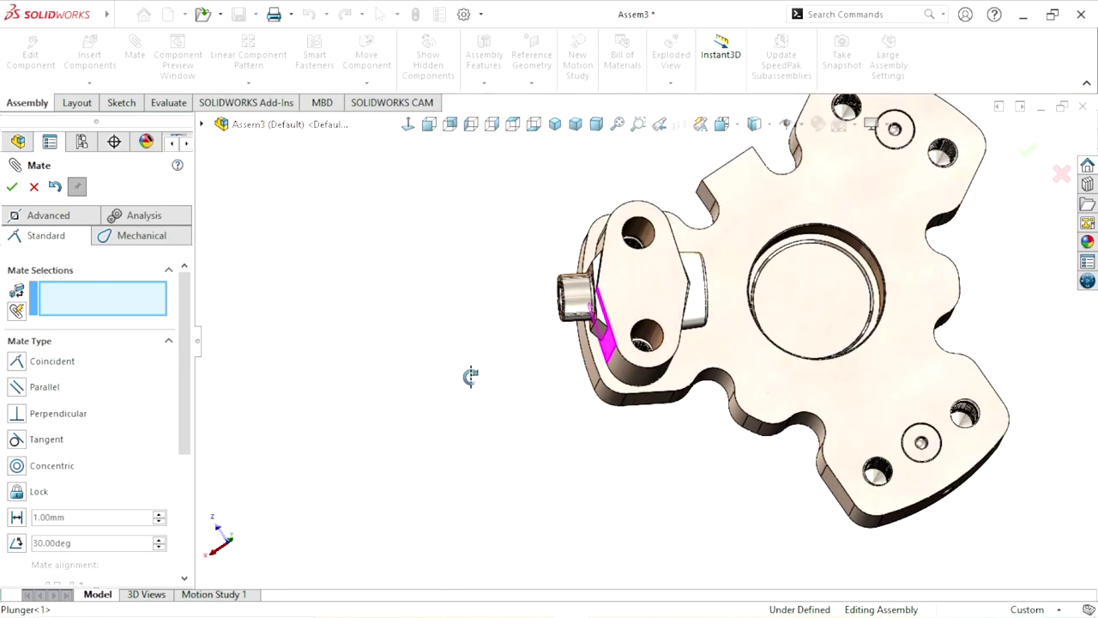
{"action": "scroll", "coordinate": [631, 266], "scroll_direction": "down", "scroll_amount": 3}
{"action": "scroll", "coordinate": [631, 266], "scroll_direction": "down", "scroll_amount": 3}
{"action": "mouse_move", "coordinate": [631, 266]}
{"action": "middle_mouse_down"}
{"action": "mouse_move", "coordinate": [692, 275]}
{"action": "mouse_move", "coordinate": [655, 287]}
{"action": "mouse_move", "coordinate": [622, 233]}
{"action": "mouse_move", "coordinate": [657, 343]}
{"action": "mouse_move", "coordinate": [625, 441]}
{"action": "middle_mouse_up"}
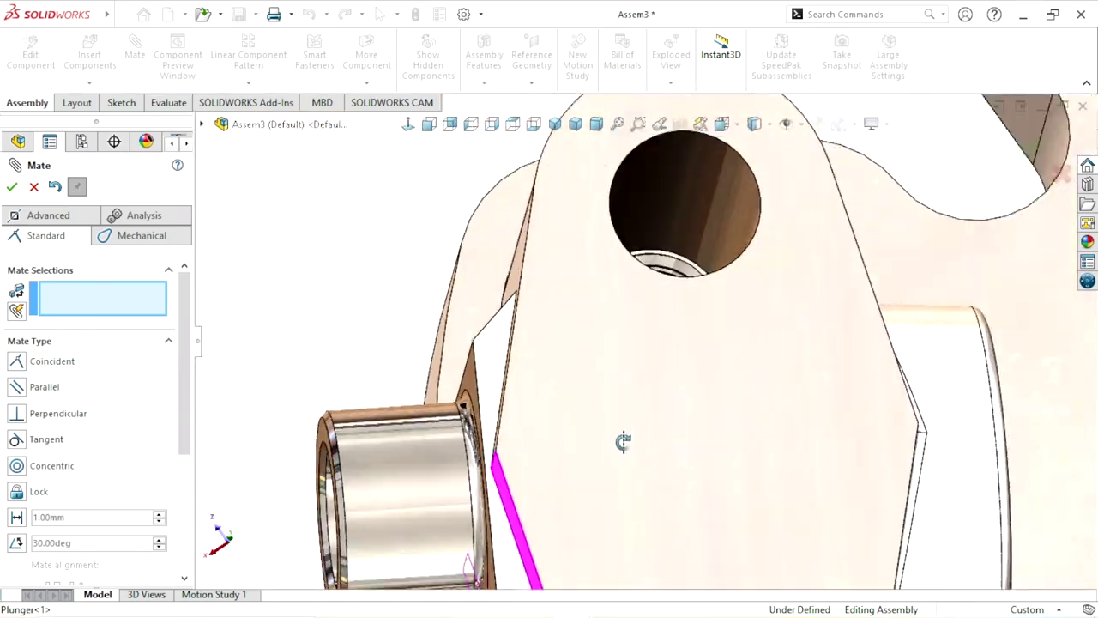
{"action": "scroll", "coordinate": [622, 430], "scroll_direction": "up", "scroll_amount": 5}
{"action": "scroll", "coordinate": [653, 458], "scroll_direction": "down", "scroll_amount": 3}
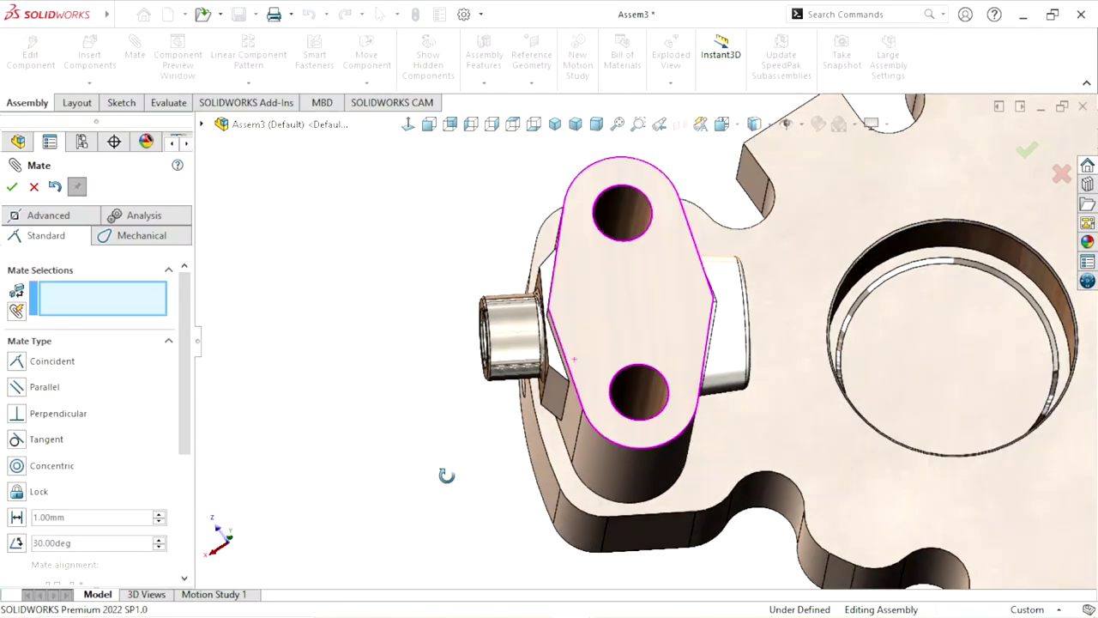
{"action": "mouse_move", "coordinate": [446, 473]}
{"action": "middle_mouse_down"}
{"action": "mouse_move", "coordinate": [459, 368]}
{"action": "mouse_move", "coordinate": [447, 343]}
{"action": "mouse_move", "coordinate": [490, 300]}
{"action": "mouse_move", "coordinate": [481, 407]}
{"action": "middle_mouse_up"}
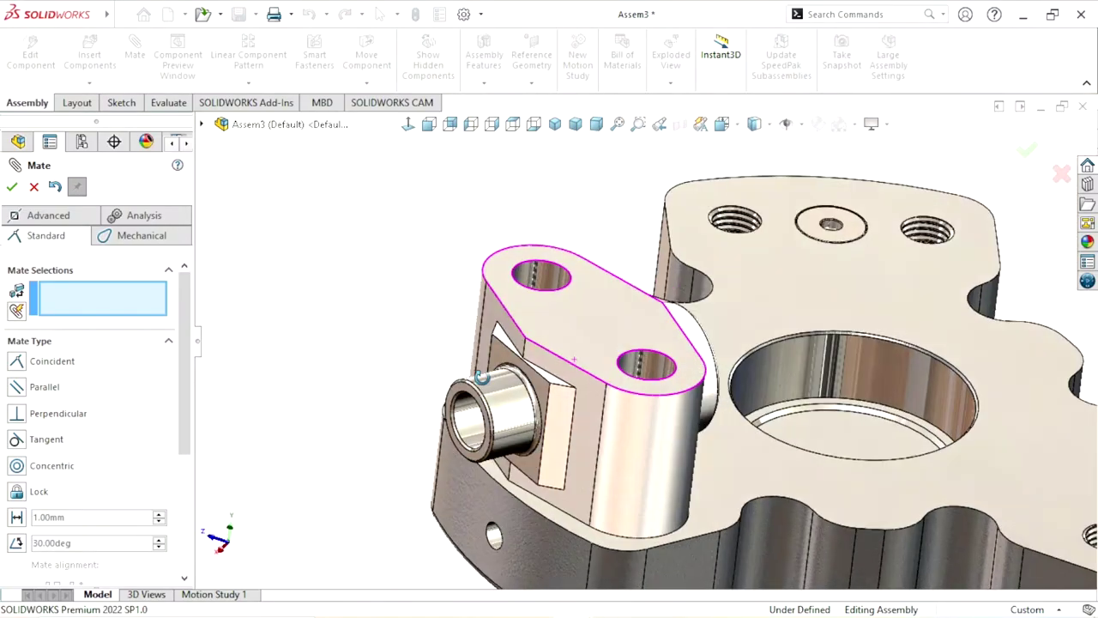
{"action": "scroll", "coordinate": [481, 407], "scroll_direction": "up", "scroll_amount": 3}
{"action": "scroll", "coordinate": [645, 364], "scroll_direction": "up", "scroll_amount": 2}
{"action": "scroll", "coordinate": [645, 365], "scroll_direction": "down", "scroll_amount": 2}
{"action": "scroll", "coordinate": [652, 369], "scroll_direction": "down", "scroll_amount": 2}
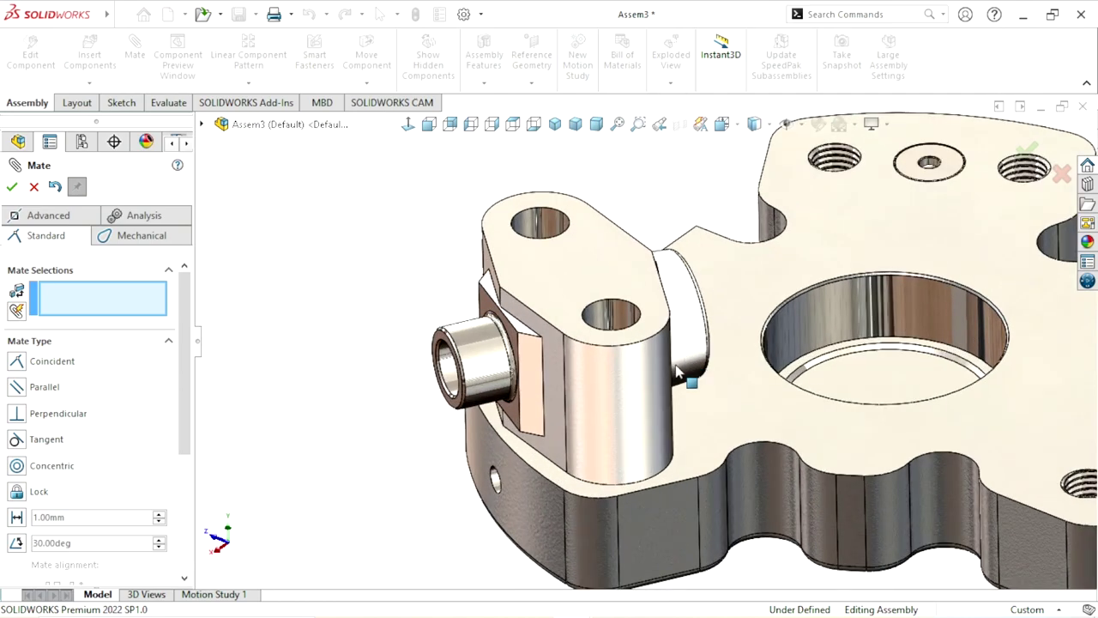
{"action": "scroll", "coordinate": [675, 385], "scroll_direction": "up", "scroll_amount": 3}
{"action": "scroll", "coordinate": [674, 386], "scroll_direction": "down", "scroll_amount": 1}
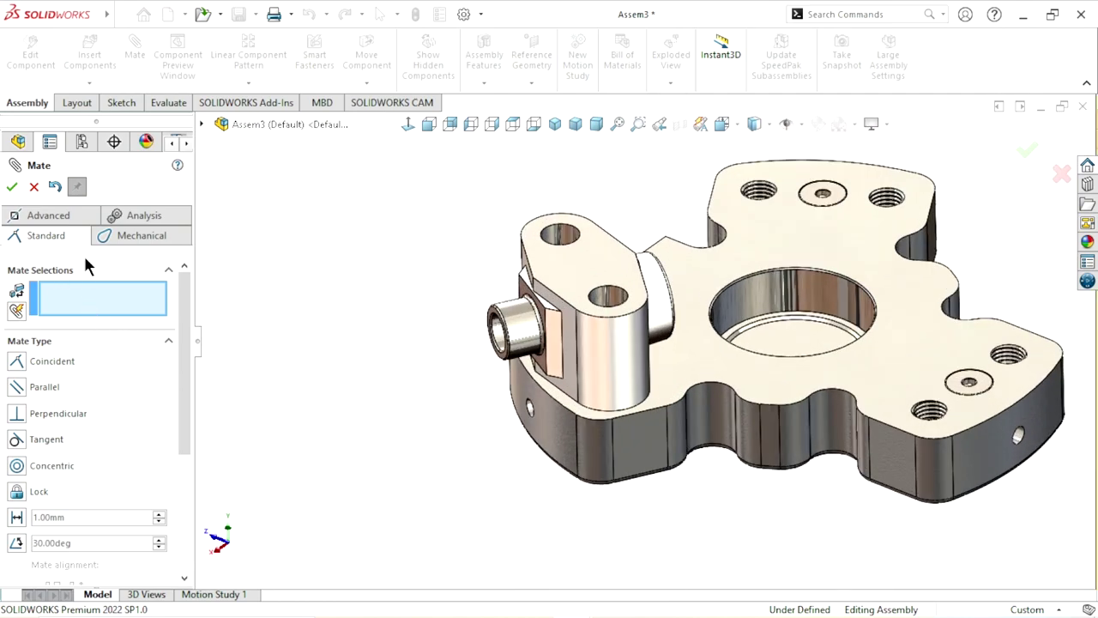
{"action": "left_click", "coordinate": [49, 195]}
{"action": "mouse_move", "coordinate": [523, 346]}
{"action": "middle_mouse_down"}
{"action": "mouse_move", "coordinate": [545, 392]}
{"action": "mouse_move", "coordinate": [494, 354]}
{"action": "middle_mouse_up"}
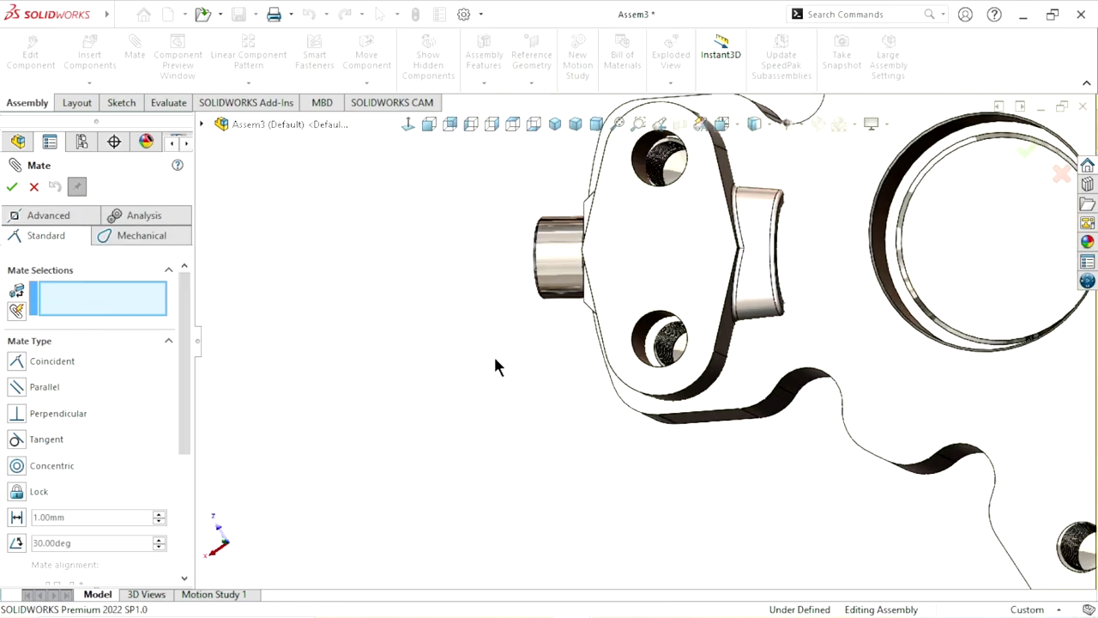
Swing the plunger aside, orbit to a top-down view, and select the main body's hole face.
{"action": "scroll", "coordinate": [616, 381], "scroll_direction": "up", "scroll_amount": 2}
{"action": "left_click_drag", "start_coordinate": [642, 359], "coordinate": [702, 206]}
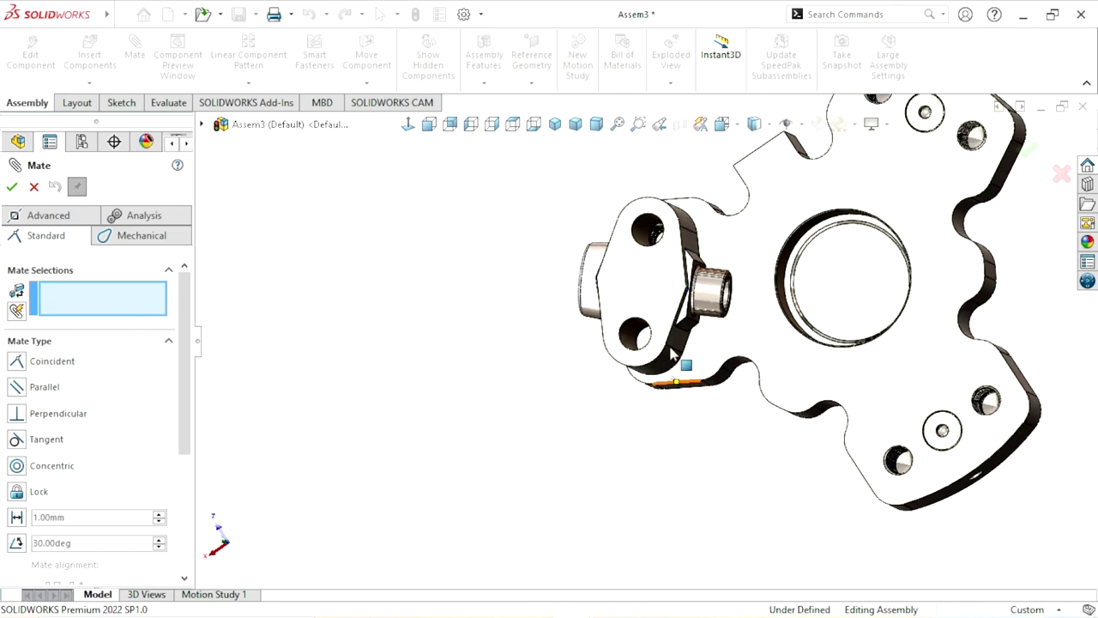
{"action": "scroll", "coordinate": [654, 339], "scroll_direction": "down", "scroll_amount": 5}
{"action": "middle_click_drag", "start_coordinate": [447, 412], "coordinate": [493, 399]}
{"action": "scroll", "coordinate": [494, 399], "scroll_direction": "up", "scroll_amount": 3}
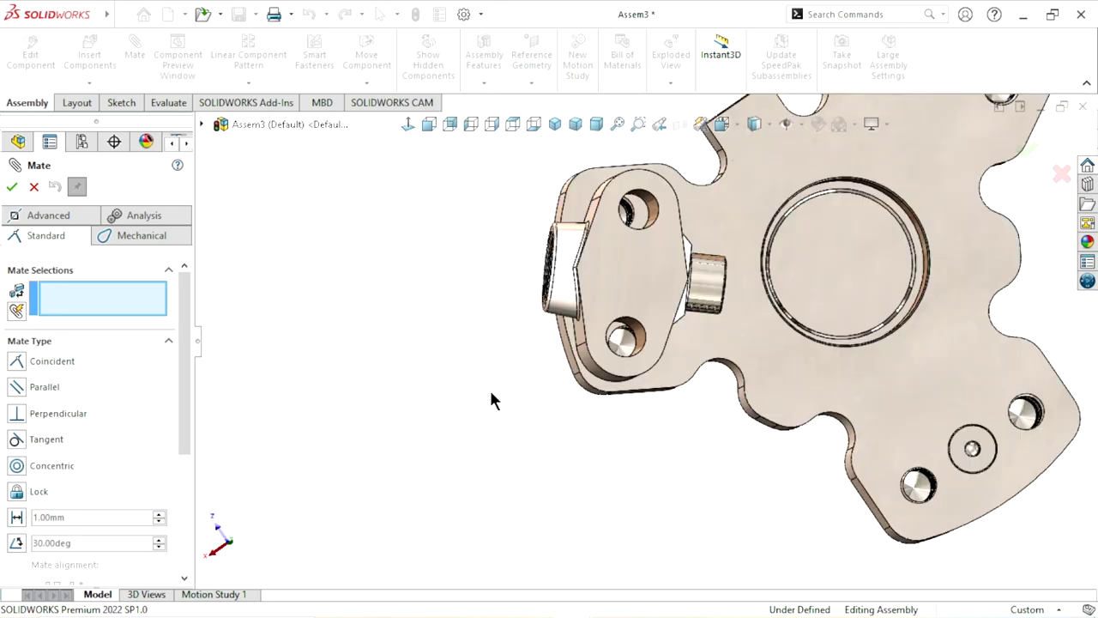
{"action": "scroll", "coordinate": [648, 330], "scroll_direction": "down", "scroll_amount": 3}
{"action": "scroll", "coordinate": [614, 348], "scroll_direction": "down", "scroll_amount": 3}
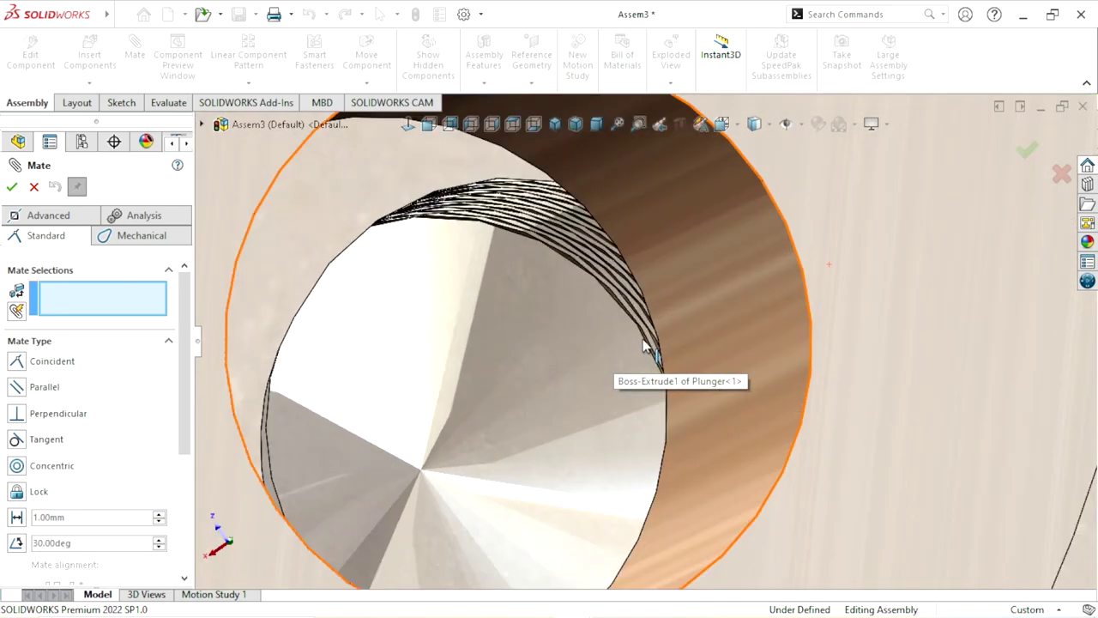
{"action": "scroll", "coordinate": [650, 351], "scroll_direction": "down", "scroll_amount": 2}
{"action": "scroll", "coordinate": [600, 330], "scroll_direction": "down", "scroll_amount": 2}
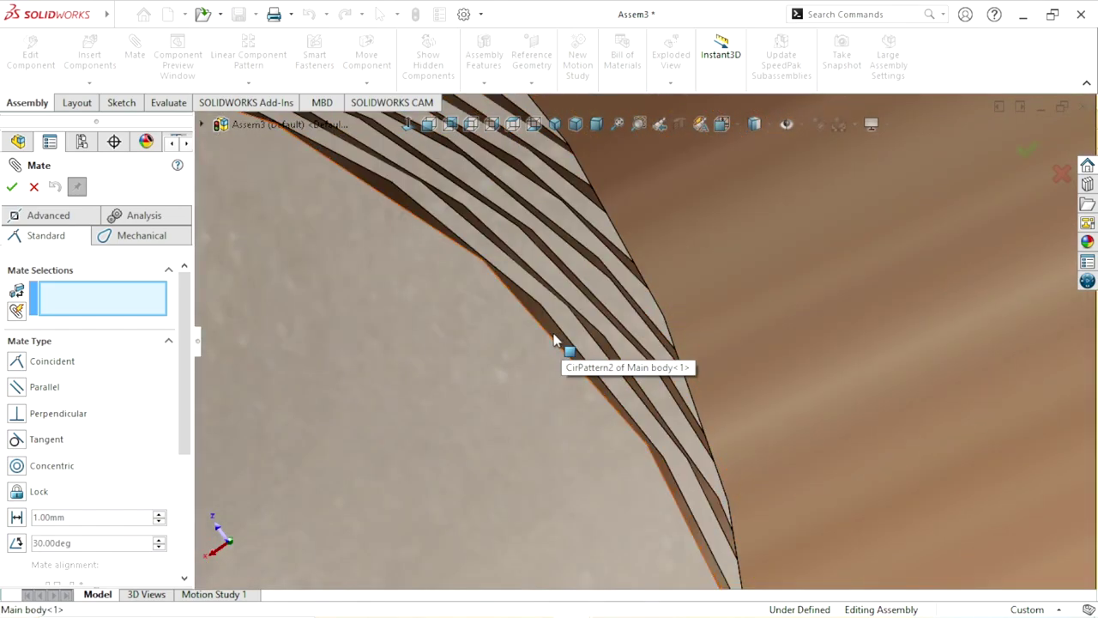
{"action": "left_click", "coordinate": [559, 365]}
Make the plunger's second hole concentric with that body hole.
{"action": "scroll", "coordinate": [559, 365], "scroll_direction": "up", "scroll_amount": 5}
{"action": "scroll", "coordinate": [601, 390], "scroll_direction": "up", "scroll_amount": 2}
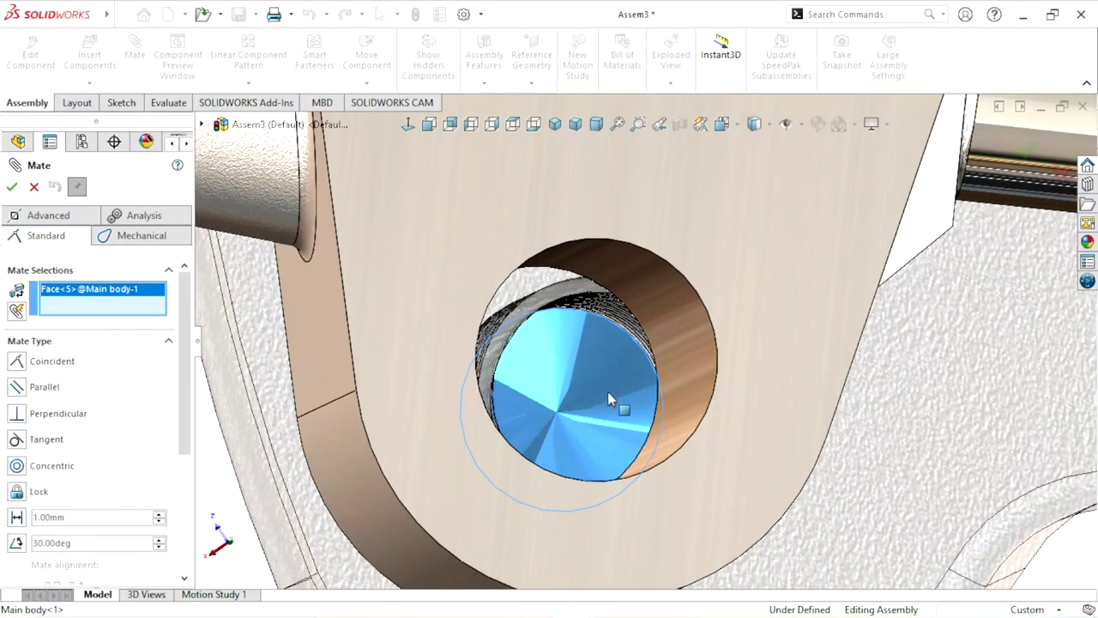
{"action": "scroll", "coordinate": [639, 386], "scroll_direction": "up", "scroll_amount": 2}
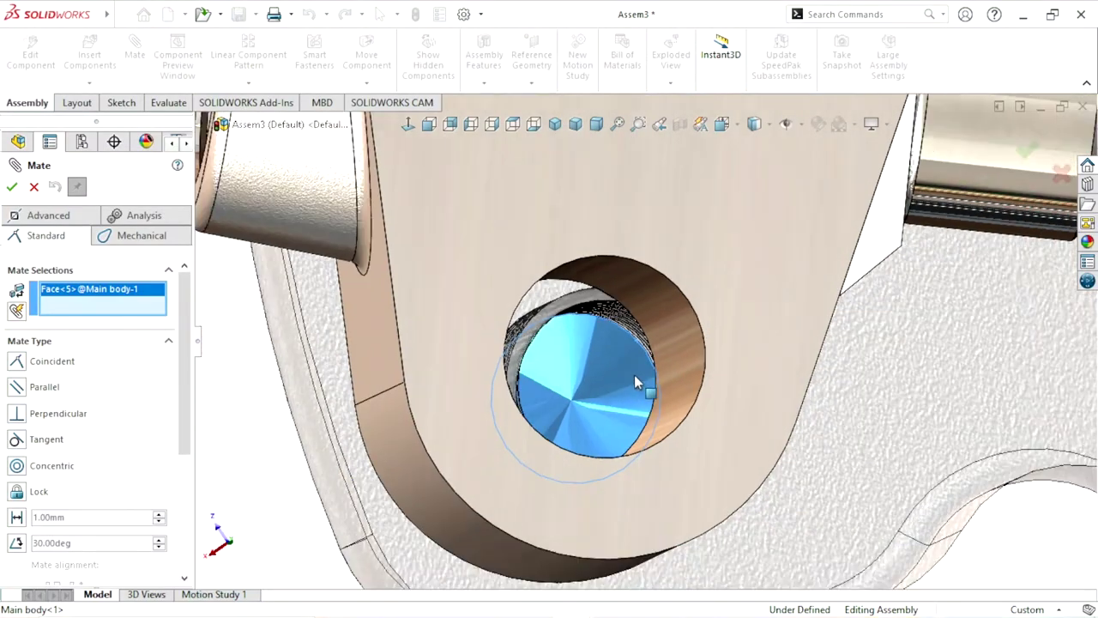
{"action": "left_click", "coordinate": [675, 319]}
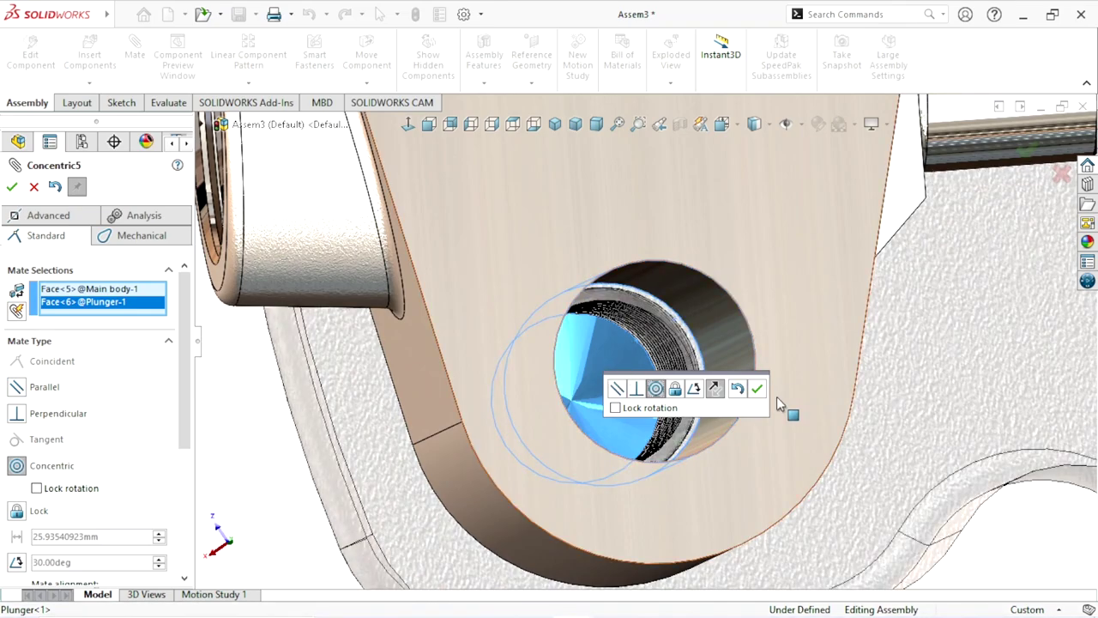
{"action": "left_click", "coordinate": [758, 391]}
Zoom out and orbit the assembly to inspect the plunger flush on the body.
{"action": "scroll", "coordinate": [512, 406], "scroll_direction": "up", "scroll_amount": 5}
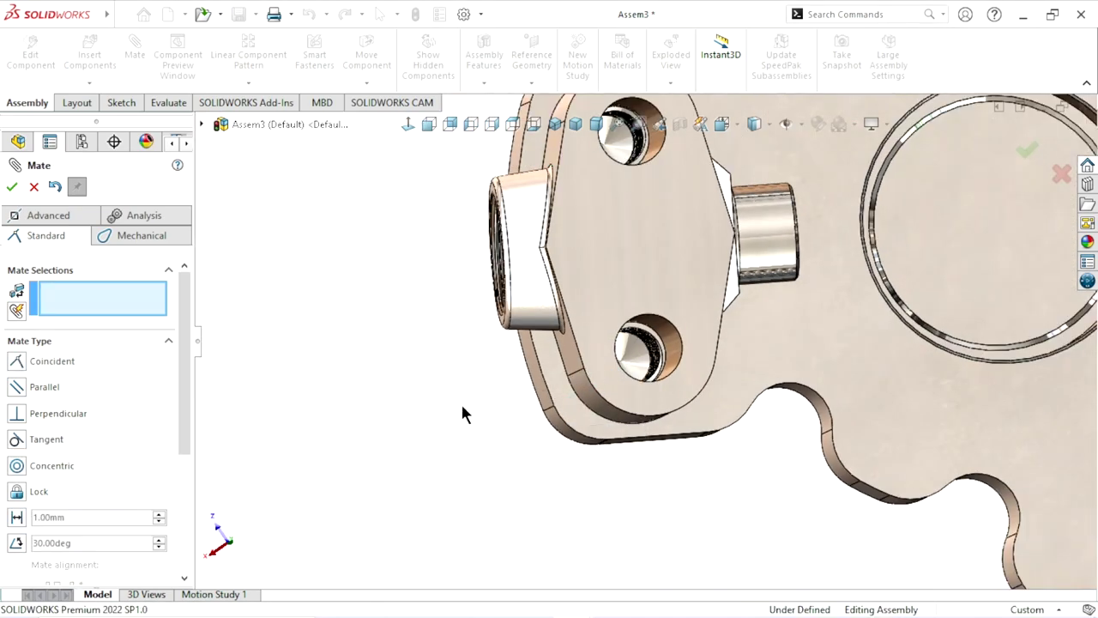
{"action": "scroll", "coordinate": [498, 373], "scroll_direction": "up", "scroll_amount": 5}
{"action": "scroll", "coordinate": [515, 343], "scroll_direction": "down", "scroll_amount": 3}
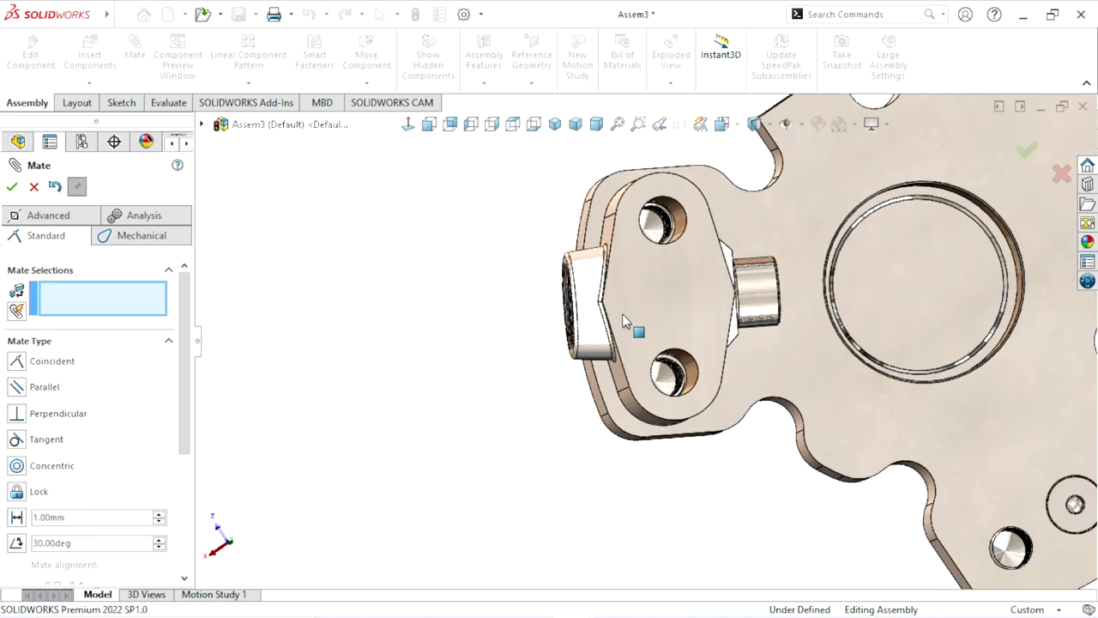
{"action": "scroll", "coordinate": [541, 378], "scroll_direction": "down", "scroll_amount": 2}
{"action": "scroll", "coordinate": [515, 399], "scroll_direction": "up", "scroll_amount": 2}
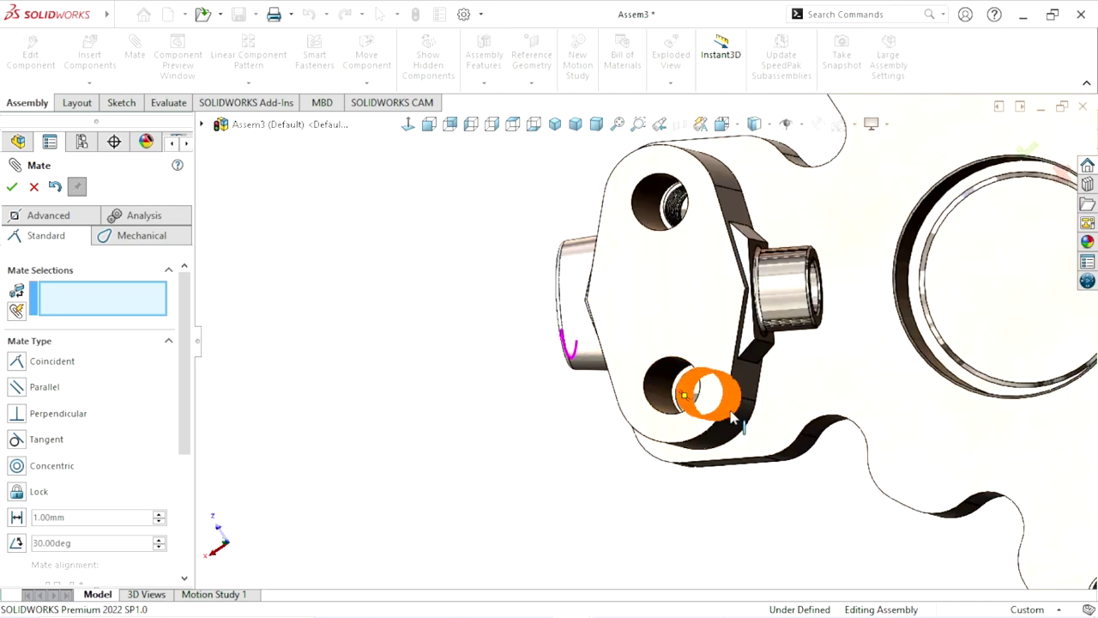
{"action": "scroll", "coordinate": [532, 395], "scroll_direction": "up", "scroll_amount": 3}
{"action": "scroll", "coordinate": [567, 391], "scroll_direction": "down", "scroll_amount": 5}
{"action": "scroll", "coordinate": [598, 385], "scroll_direction": "up", "scroll_amount": 2}
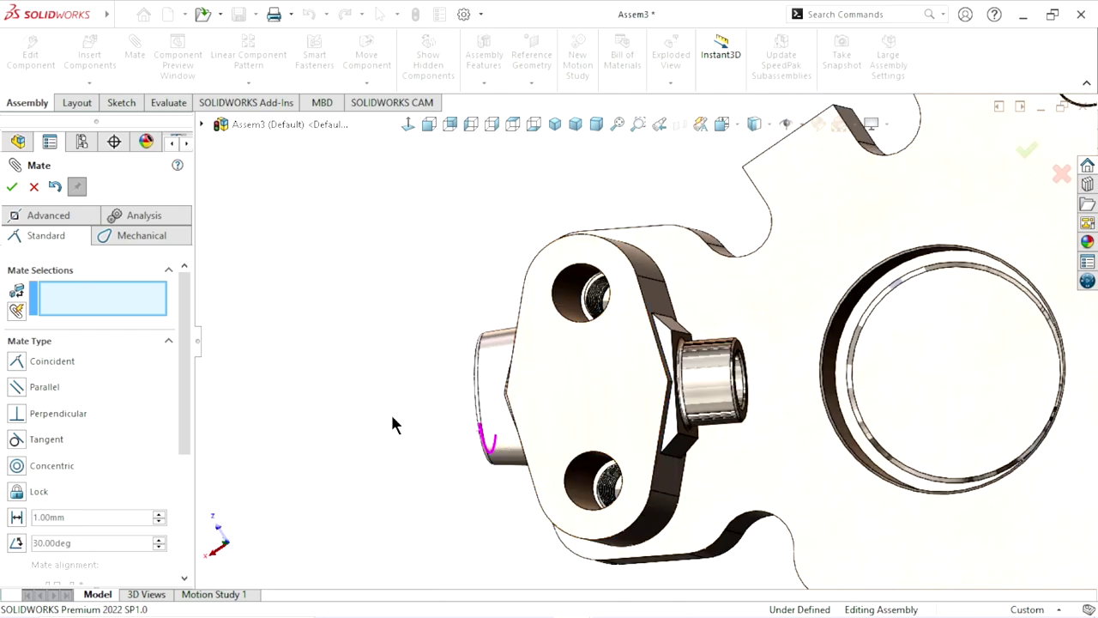
{"action": "middle_click_drag", "start_coordinate": [395, 411], "coordinate": [382, 448]}
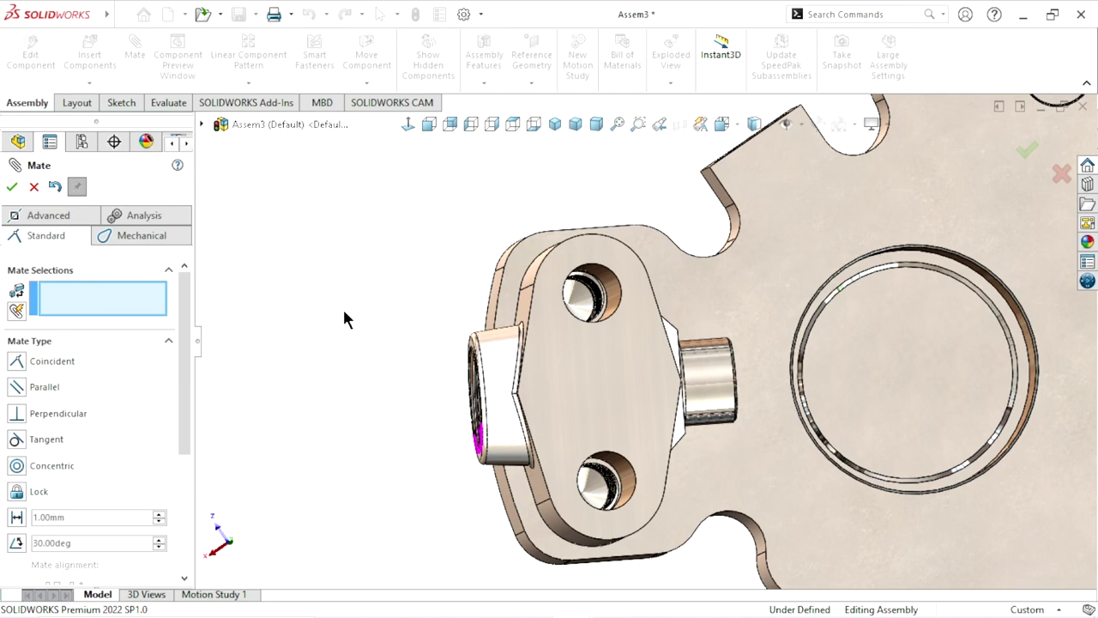
{"action": "middle_click_drag", "start_coordinate": [344, 319], "coordinate": [301, 388], "text": "shift"}
{"action": "middle_click_drag", "start_coordinate": [315, 264], "coordinate": [345, 205]}
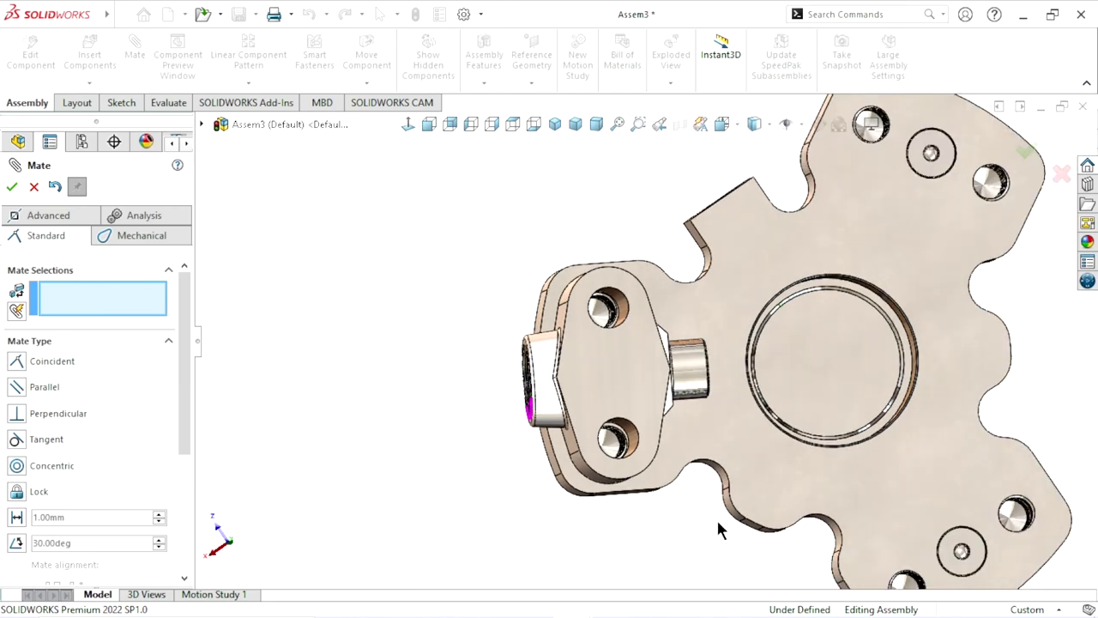
{"action": "scroll", "coordinate": [720, 530], "scroll_direction": "down", "scroll_amount": 3}
{"action": "scroll", "coordinate": [576, 527], "scroll_direction": "down", "scroll_amount": 1}
{"action": "scroll", "coordinate": [589, 544], "scroll_direction": "up", "scroll_amount": 2}
{"action": "scroll", "coordinate": [518, 526], "scroll_direction": "down", "scroll_amount": 1}
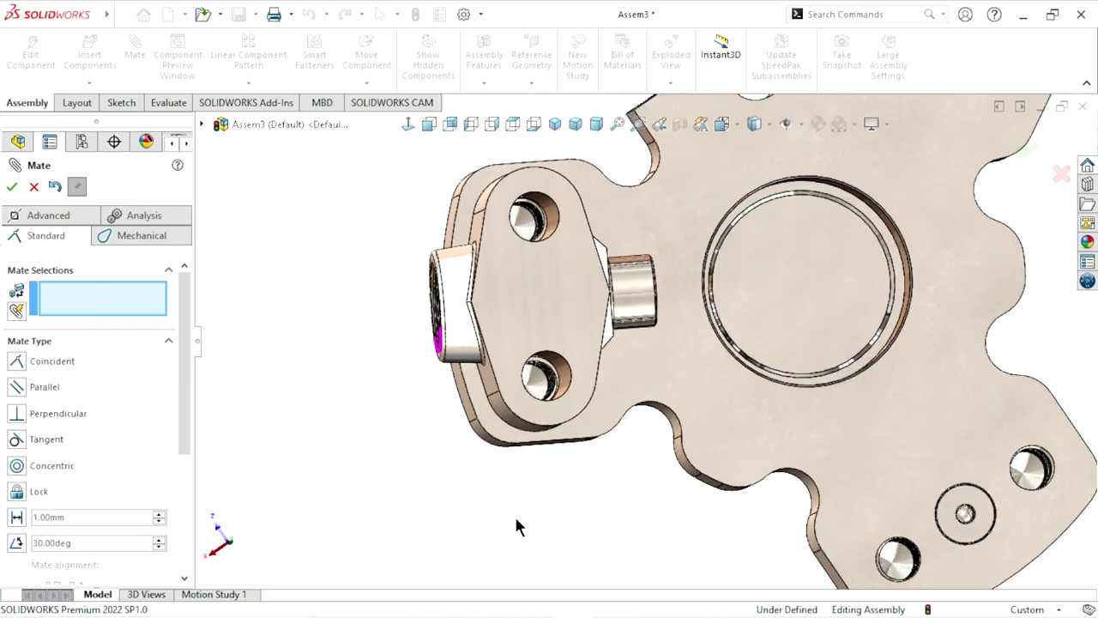
{"action": "mouse_move", "coordinate": [455, 417]}
{"action": "middle_mouse_down"}
{"action": "mouse_move", "coordinate": [400, 215]}
{"action": "mouse_move", "coordinate": [503, 361]}
{"action": "middle_mouse_up"}
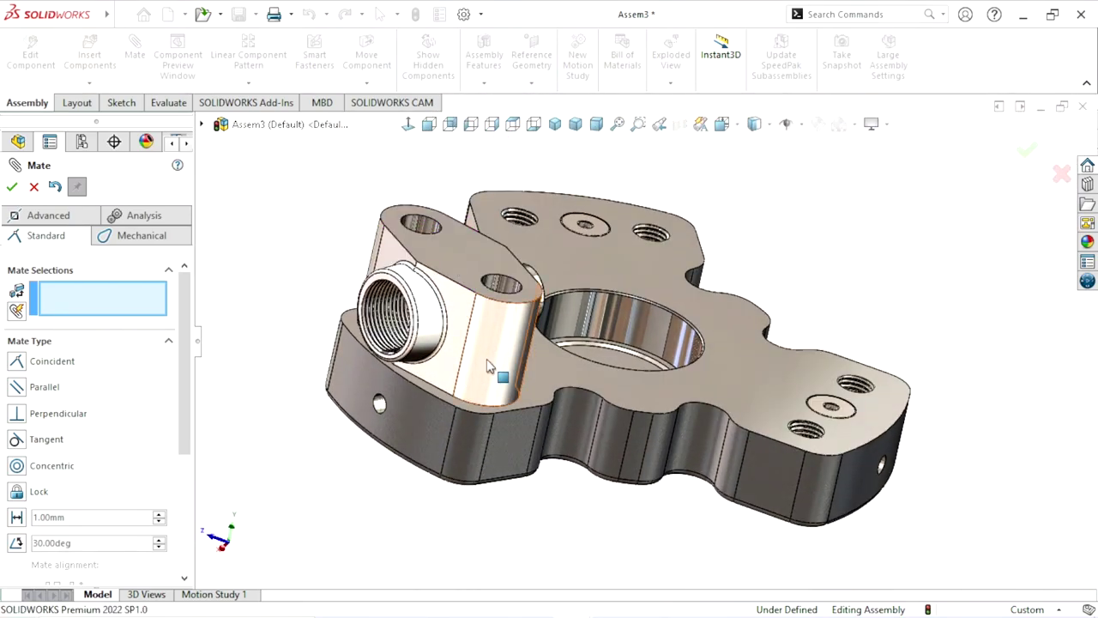
Mate the main body's top face coincident with the plunger's underside.
{"action": "left_click_drag", "start_coordinate": [487, 367], "coordinate": [520, 247]}
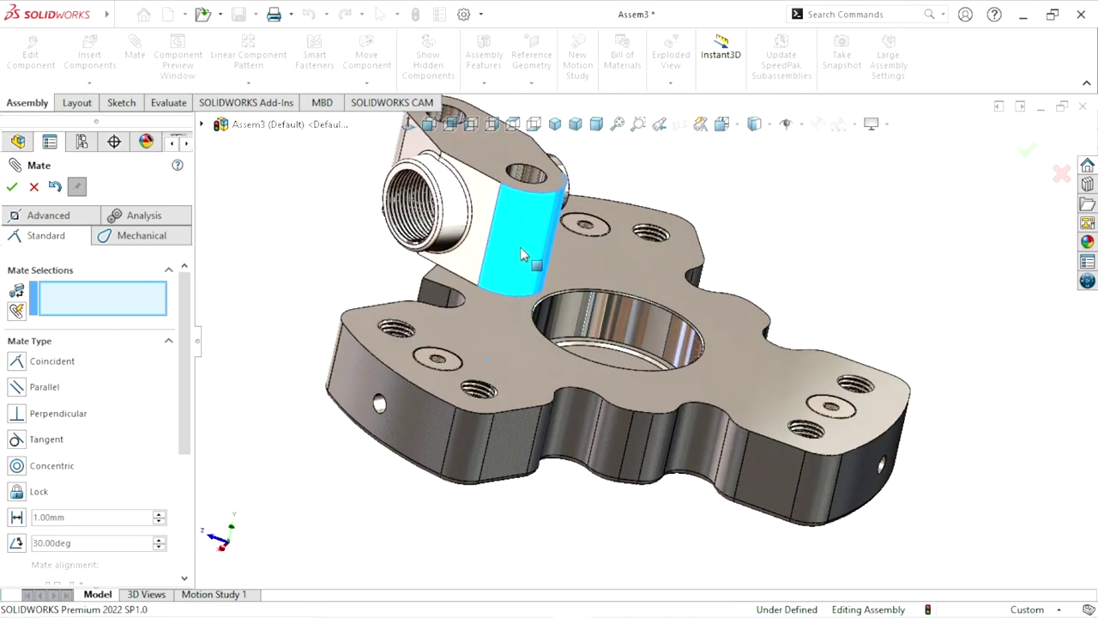
{"action": "left_click", "coordinate": [442, 385]}
{"action": "mouse_move", "coordinate": [442, 384]}
{"action": "middle_mouse_down"}
{"action": "mouse_move", "coordinate": [331, 460]}
{"action": "mouse_move", "coordinate": [489, 451]}
{"action": "mouse_move", "coordinate": [577, 335]}
{"action": "mouse_move", "coordinate": [633, 245]}
{"action": "mouse_move", "coordinate": [628, 235]}
{"action": "middle_mouse_up"}
{"action": "scroll", "coordinate": [628, 234], "scroll_direction": "down", "scroll_amount": 3}
{"action": "scroll", "coordinate": [685, 227], "scroll_direction": "down", "scroll_amount": 2}
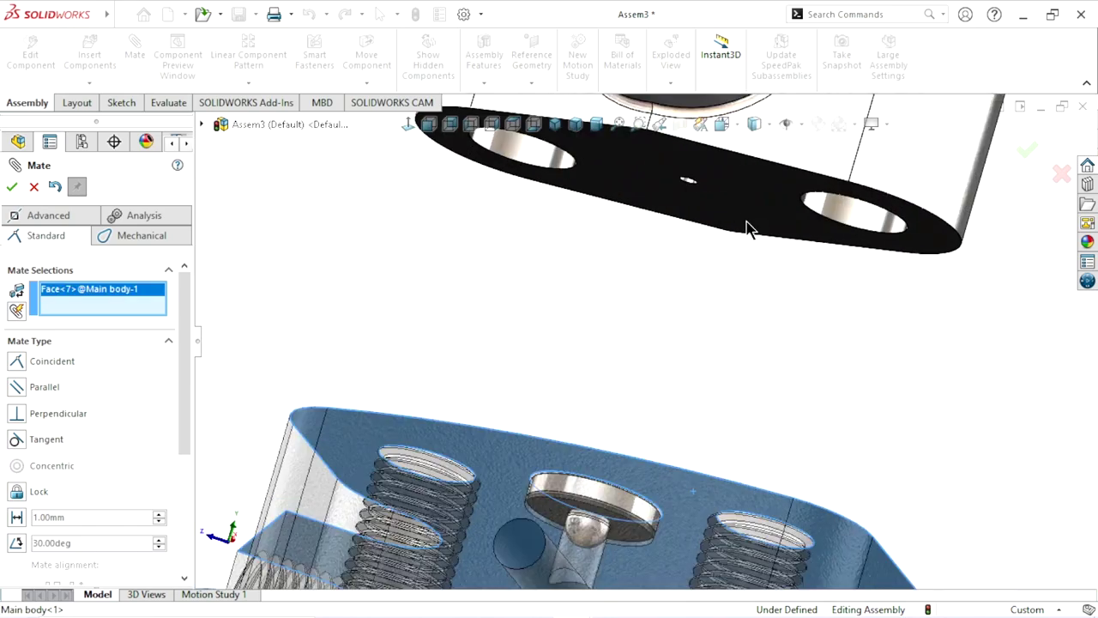
{"action": "left_click", "coordinate": [746, 227]}
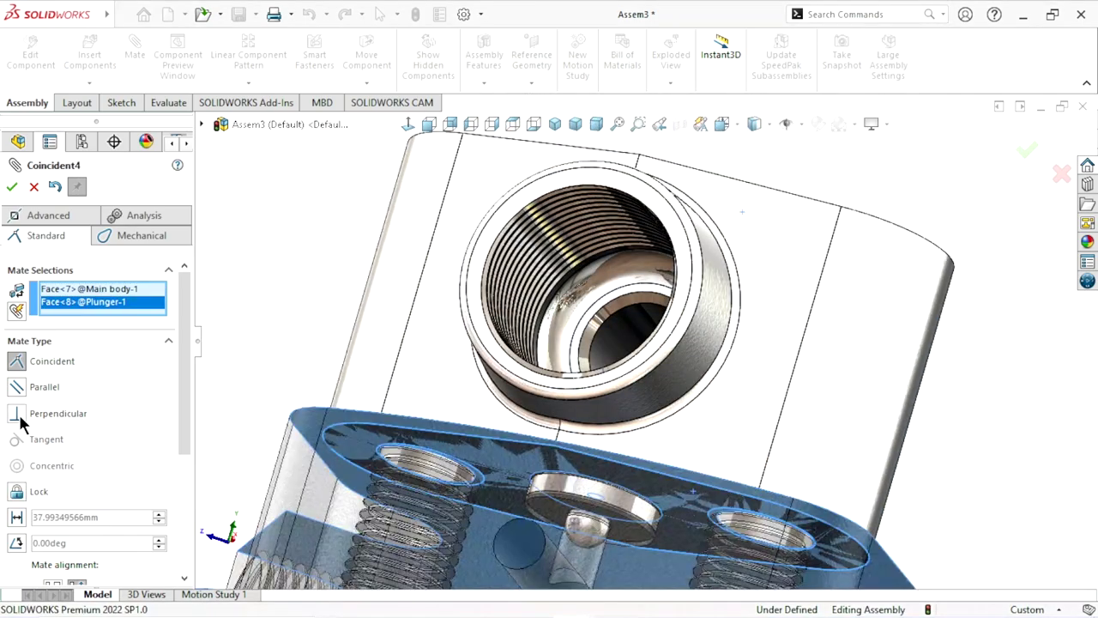
{"action": "left_click", "coordinate": [92, 375]}
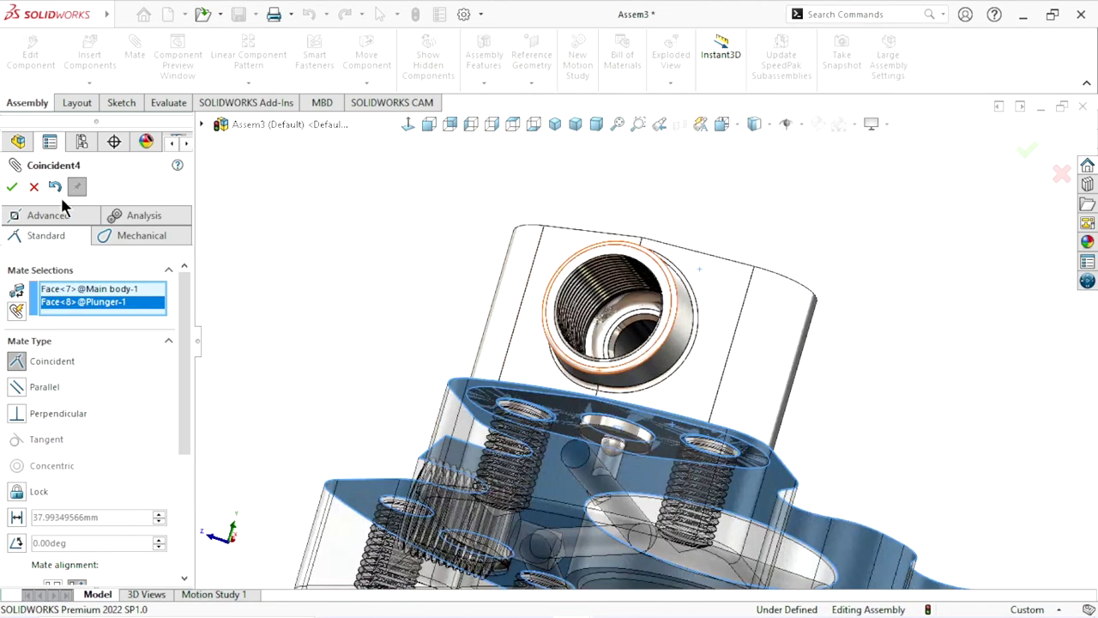
{"action": "left_click", "coordinate": [12, 187]}
Check the result from a side view and close the Mate PropertyManager.
{"action": "scroll", "coordinate": [400, 392], "scroll_direction": "up", "scroll_amount": 5}
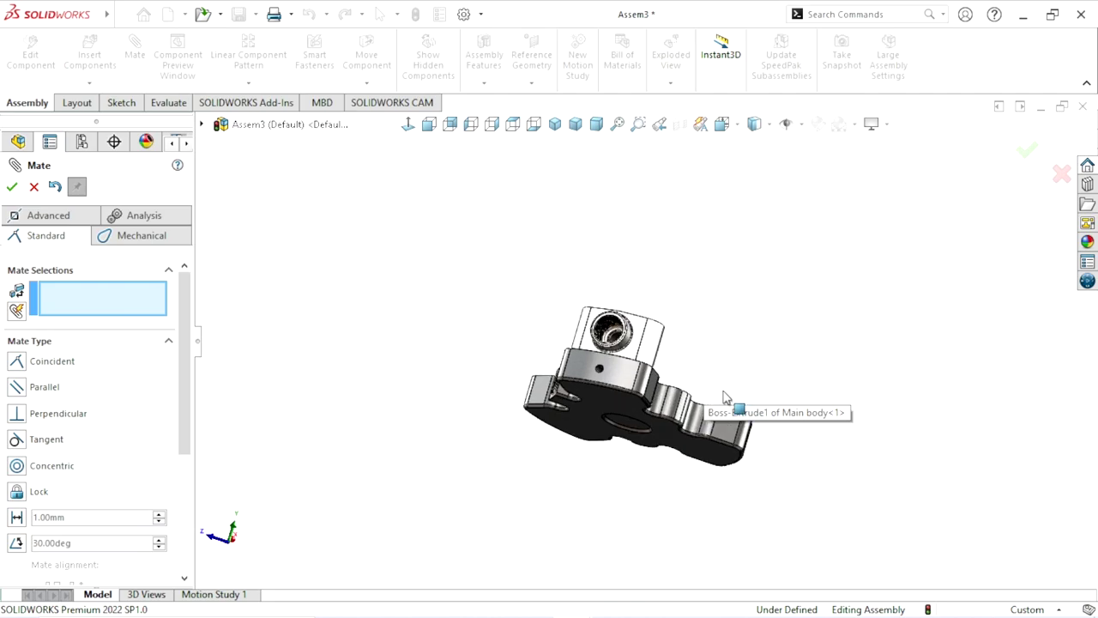
{"action": "mouse_move", "coordinate": [572, 461]}
{"action": "middle_mouse_down"}
{"action": "mouse_move", "coordinate": [503, 375]}
{"action": "mouse_move", "coordinate": [473, 452]}
{"action": "middle_mouse_up"}
{"action": "scroll", "coordinate": [657, 395], "scroll_direction": "down", "scroll_amount": 2}
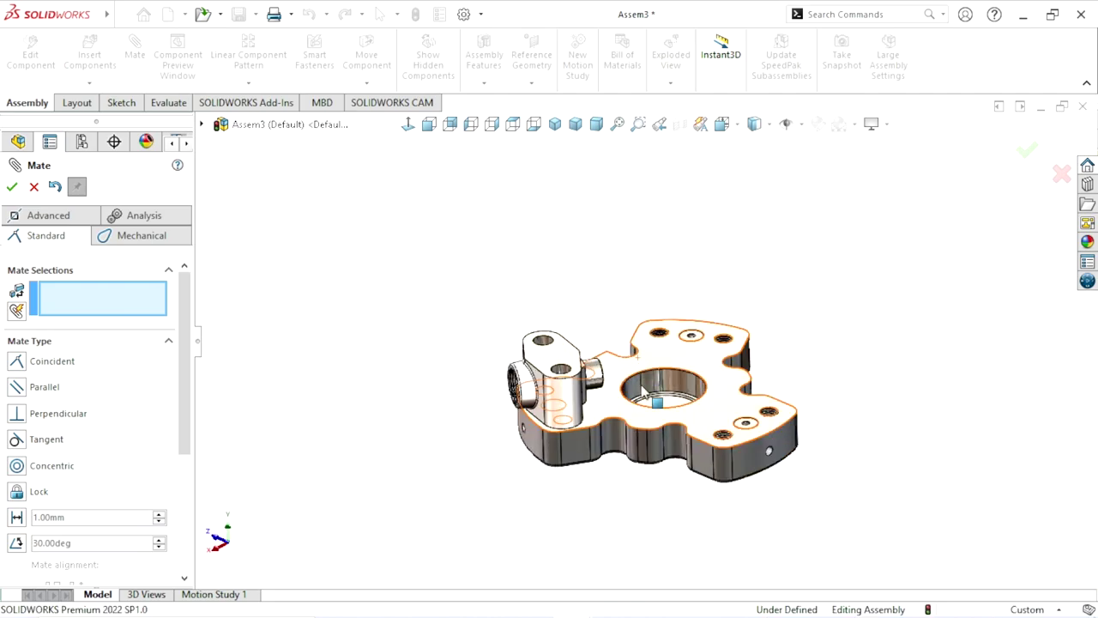
{"action": "scroll", "coordinate": [678, 407], "scroll_direction": "down", "scroll_amount": 3}
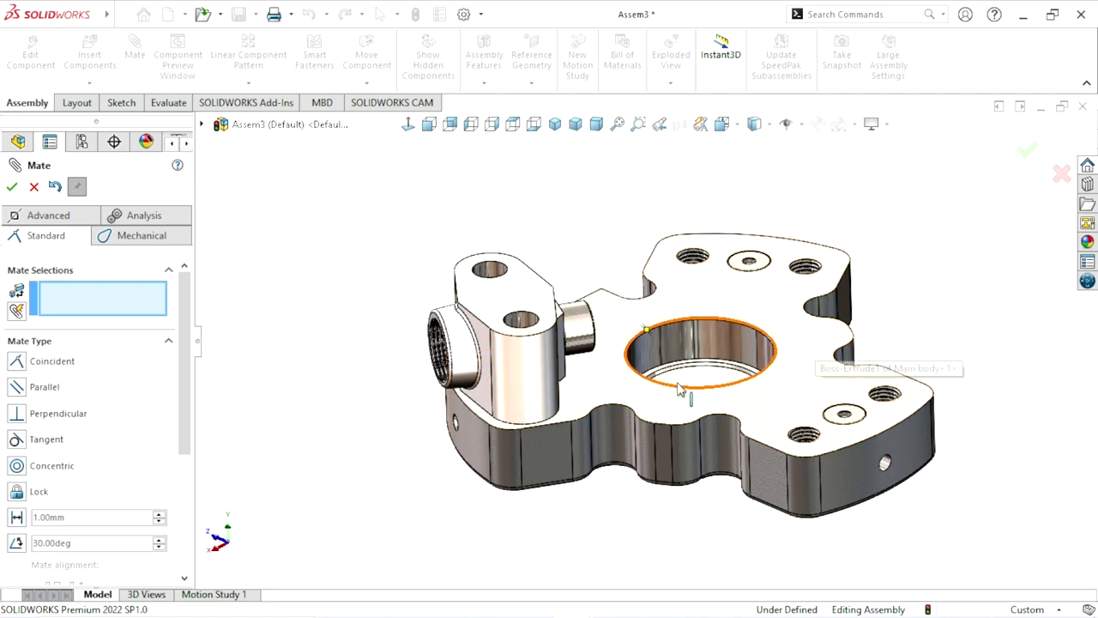
{"action": "scroll", "coordinate": [745, 343], "scroll_direction": "up", "scroll_amount": 3}
{"action": "scroll", "coordinate": [744, 343], "scroll_direction": "down", "scroll_amount": 2}
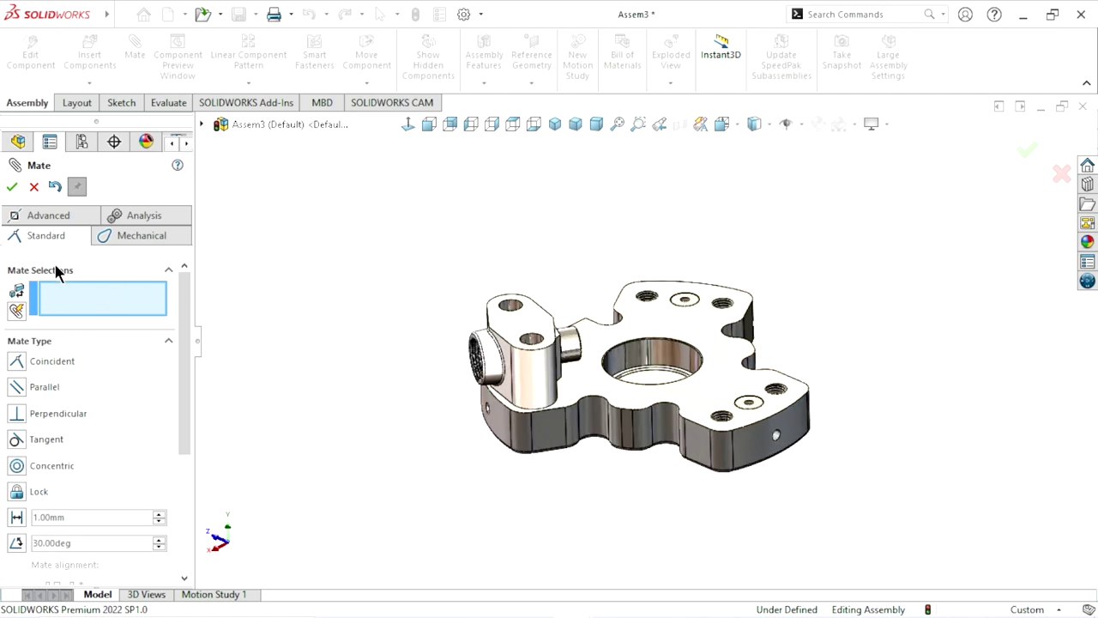
{"action": "left_click", "coordinate": [34, 188]}
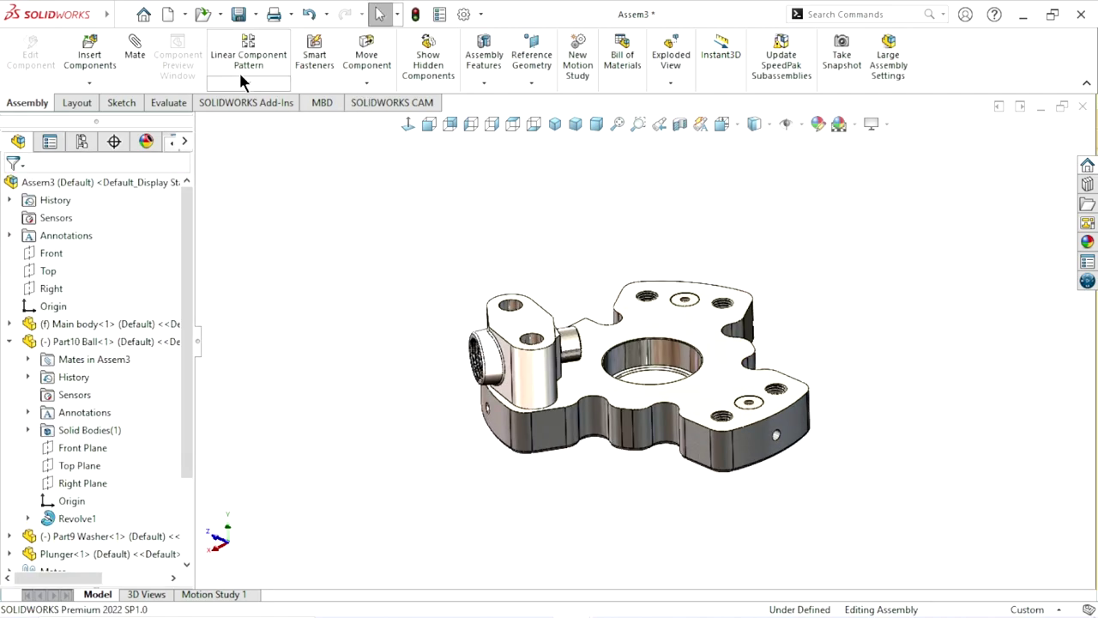
Circular-pattern Plunger<1> around the central bore axis with 3 instances.
{"action": "left_click", "coordinate": [248, 87]}
{"action": "left_click", "coordinate": [336, 121]}
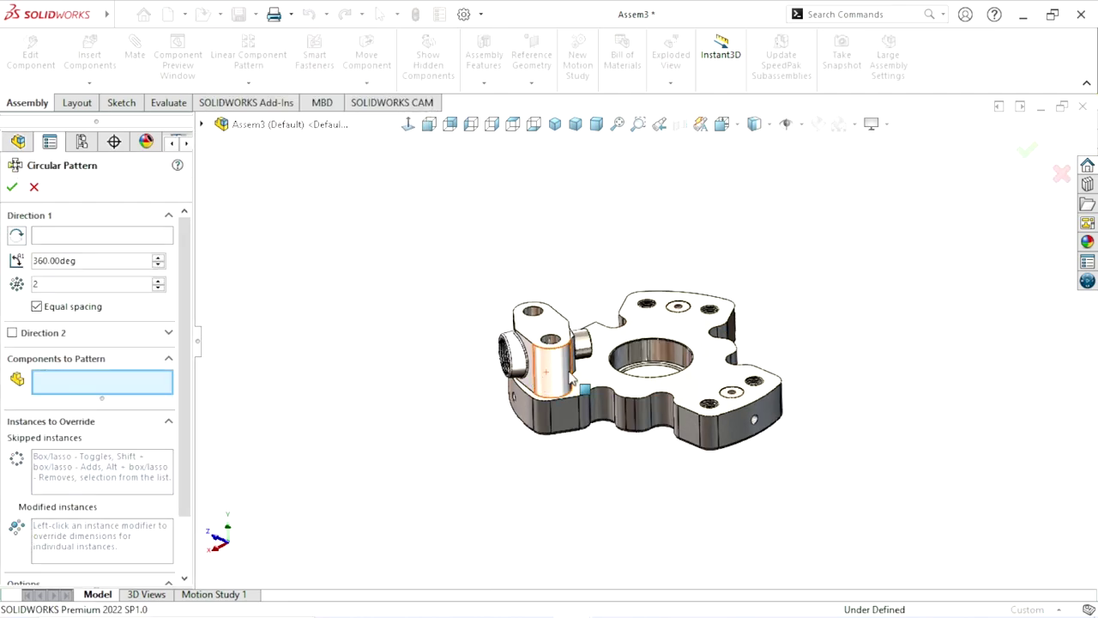
{"action": "scroll", "coordinate": [633, 333], "scroll_direction": "down", "scroll_amount": 2}
{"action": "scroll", "coordinate": [634, 333], "scroll_direction": "down", "scroll_amount": 1}
{"action": "left_click", "coordinate": [480, 423]}
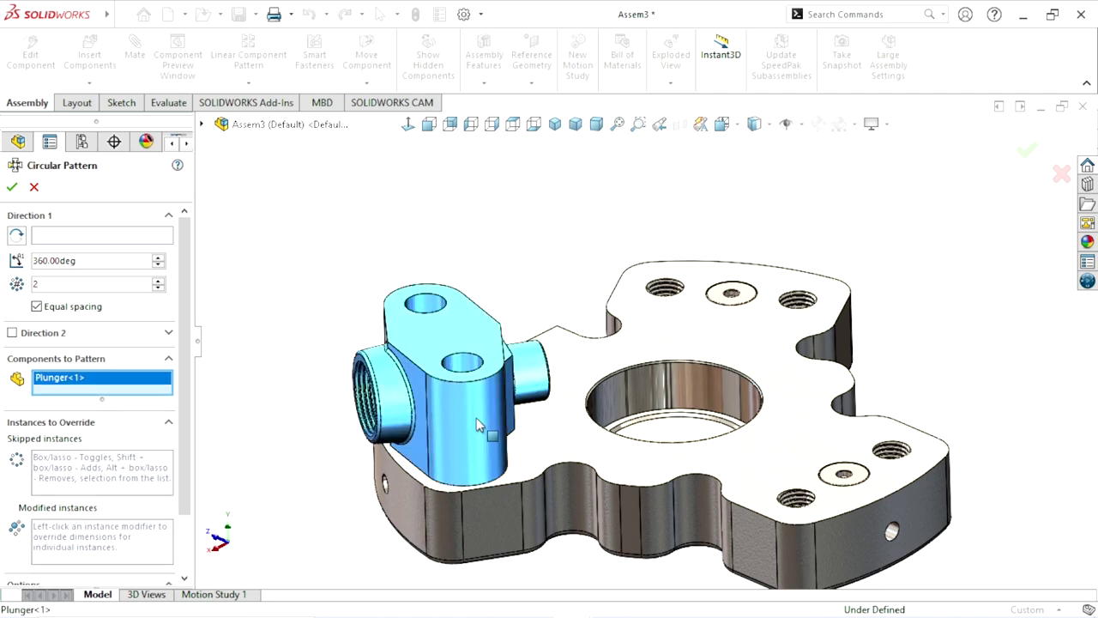
{"action": "left_click", "coordinate": [93, 235]}
{"action": "left_click", "coordinate": [63, 288]}
{"action": "type", "text": "3"}
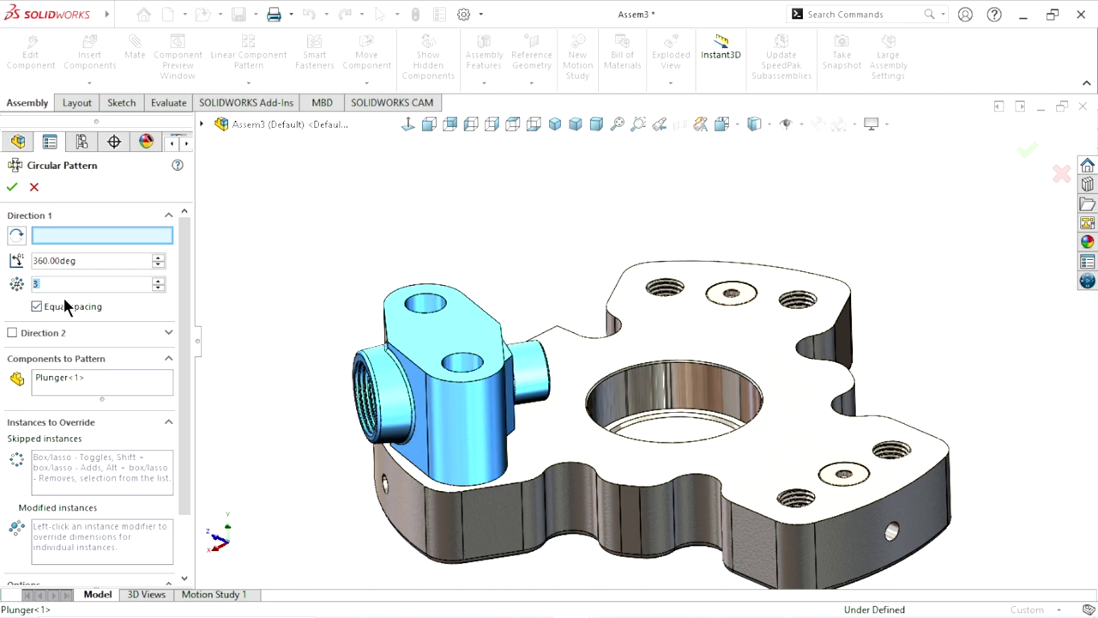
{"action": "left_click", "coordinate": [650, 394]}
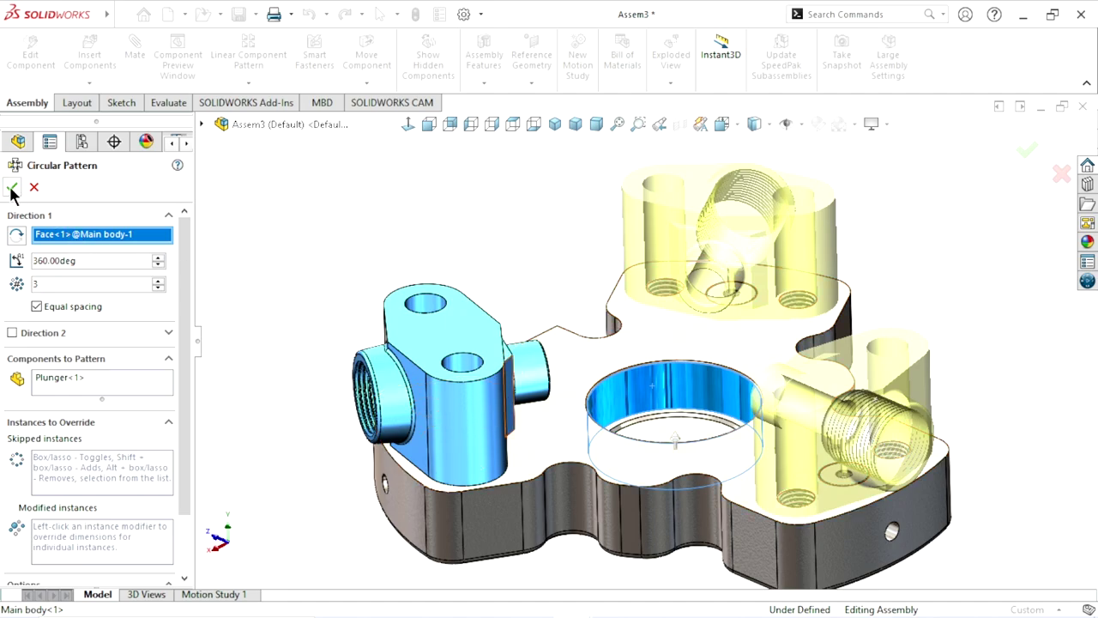
{"action": "key", "text": "Return"}
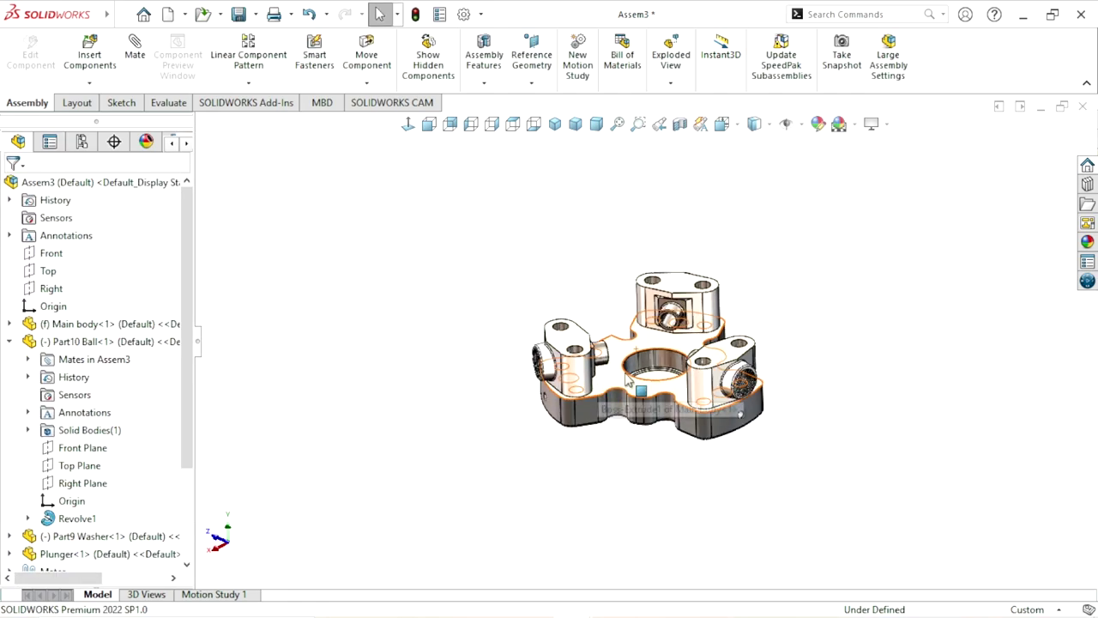
Orbit and zoom the assembly to inspect the three evenly spaced plungers.
{"action": "mouse_move", "coordinate": [822, 336]}
{"action": "middle_mouse_down"}
{"action": "mouse_move", "coordinate": [738, 389]}
{"action": "mouse_move", "coordinate": [809, 466]}
{"action": "middle_mouse_up"}
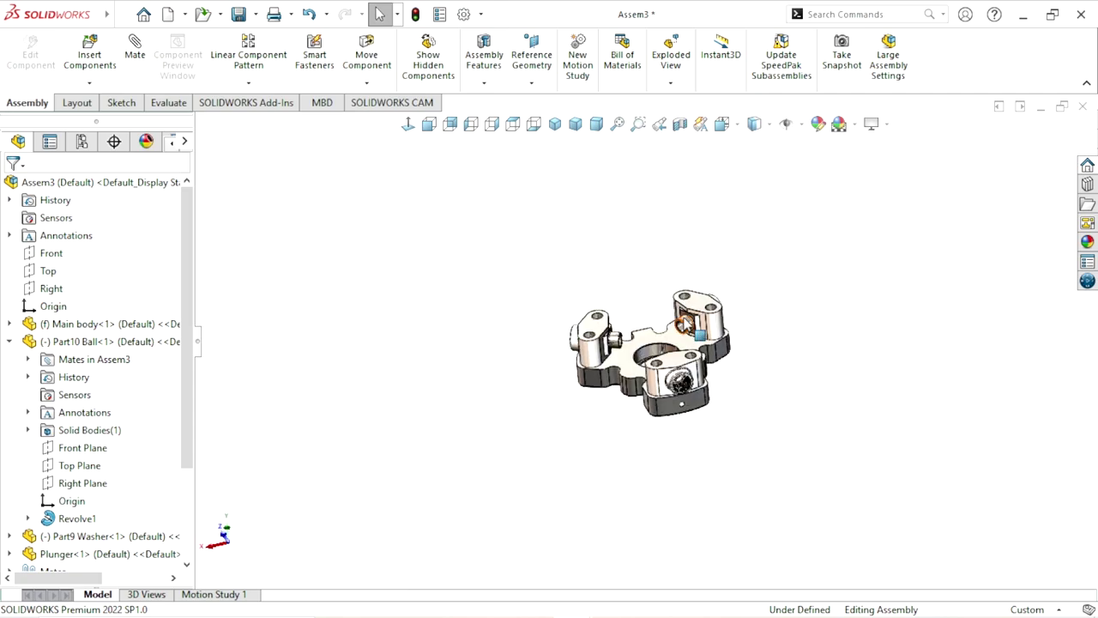
{"action": "scroll", "coordinate": [691, 326], "scroll_direction": "down", "scroll_amount": 5}
{"action": "mouse_move", "coordinate": [866, 437]}
{"action": "middle_mouse_down"}
{"action": "mouse_move", "coordinate": [868, 404]}
{"action": "mouse_move", "coordinate": [914, 429]}
{"action": "mouse_move", "coordinate": [732, 505]}
{"action": "middle_mouse_up"}
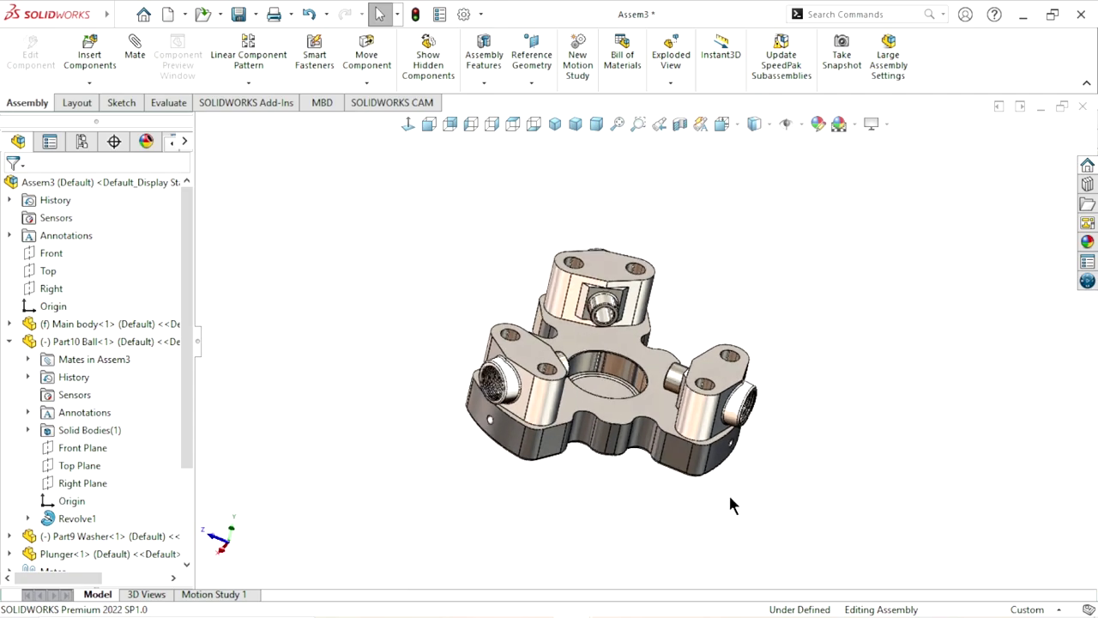
{"action": "scroll", "coordinate": [678, 416], "scroll_direction": "down", "scroll_amount": 2}
{"action": "scroll", "coordinate": [893, 308], "scroll_direction": "down", "scroll_amount": 1}
{"action": "mouse_move", "coordinate": [864, 315]}
{"action": "middle_mouse_down"}
{"action": "mouse_move", "coordinate": [863, 302]}
{"action": "mouse_move", "coordinate": [799, 351]}
{"action": "middle_mouse_up"}
{"action": "scroll", "coordinate": [799, 348], "scroll_direction": "up", "scroll_amount": 3}
{"action": "scroll", "coordinate": [799, 329], "scroll_direction": "down", "scroll_amount": 4}
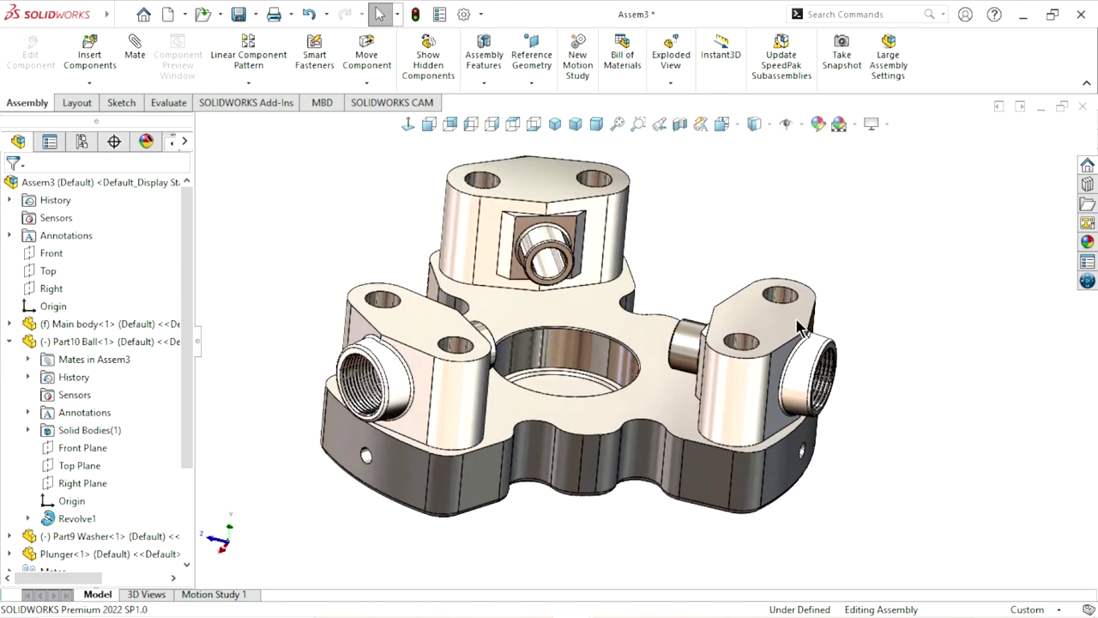
Browse the Design Library's Toolbox to SKF > Bearings > Ball Bearings and drag in a Radial Ball Bearing.
{"action": "left_click", "coordinate": [1088, 189]}
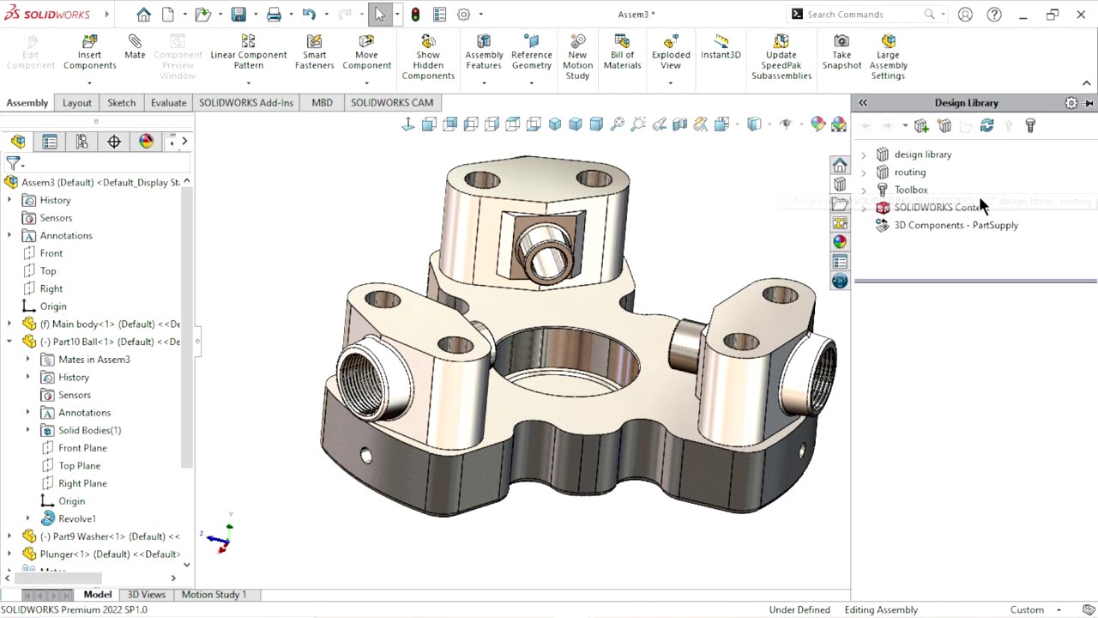
{"action": "left_click", "coordinate": [905, 189]}
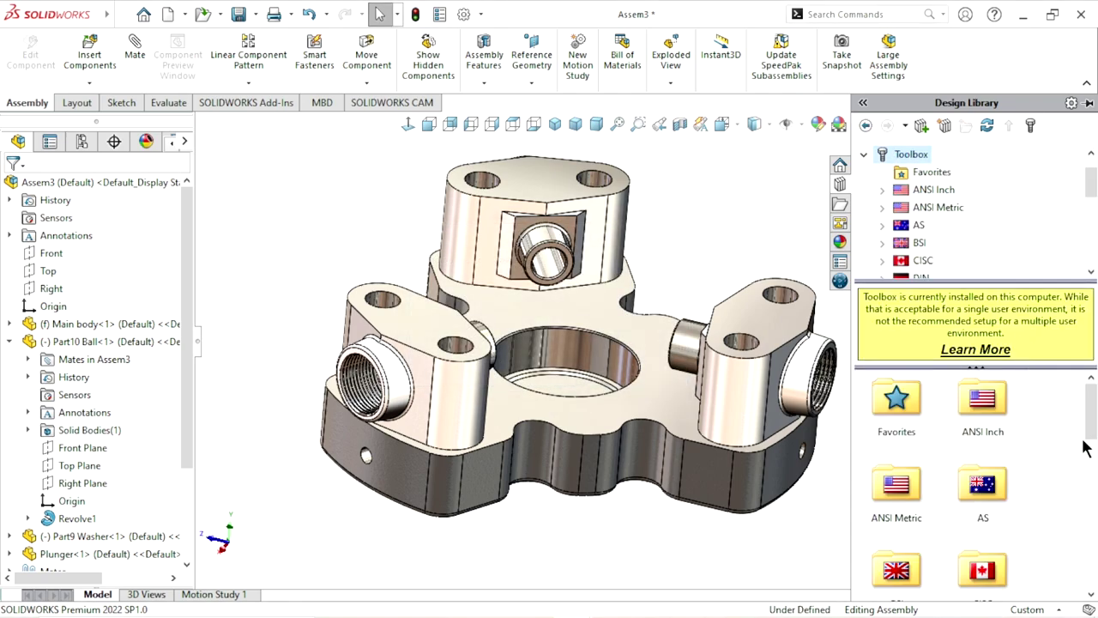
{"action": "left_click_drag", "start_coordinate": [1091, 417], "coordinate": [1094, 567]}
{"action": "double_click", "coordinate": [990, 398]}
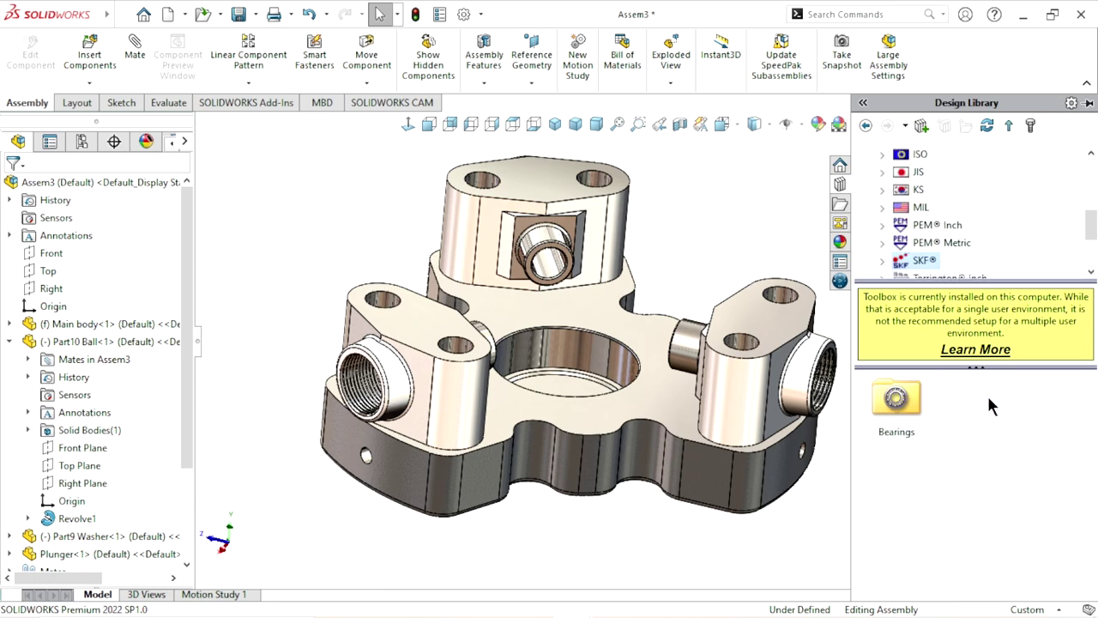
{"action": "double_click", "coordinate": [917, 406]}
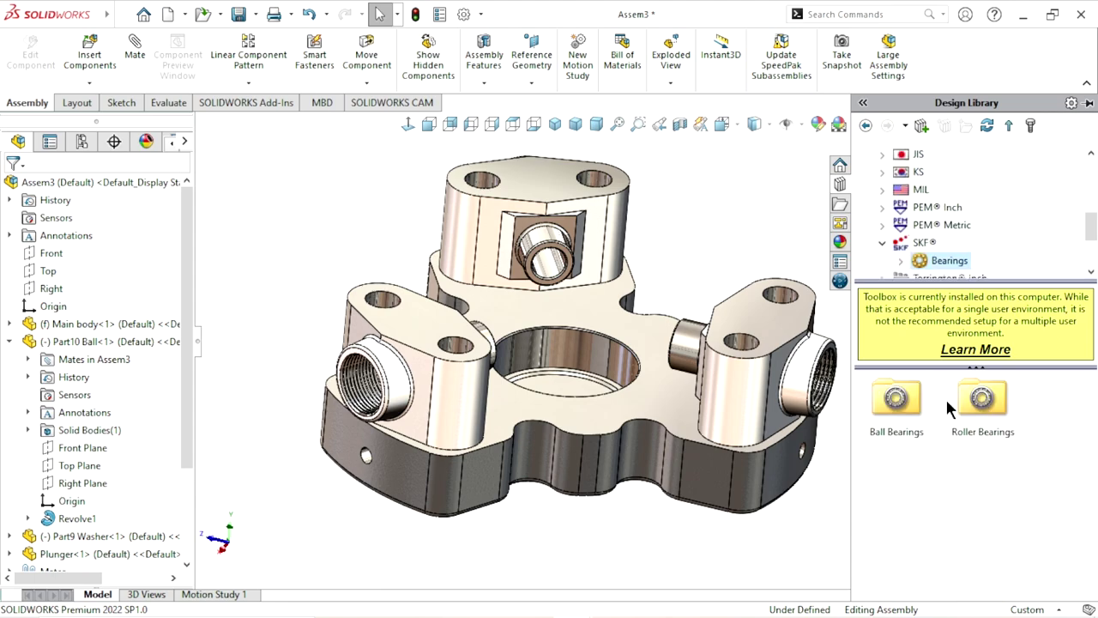
{"action": "double_click", "coordinate": [905, 402]}
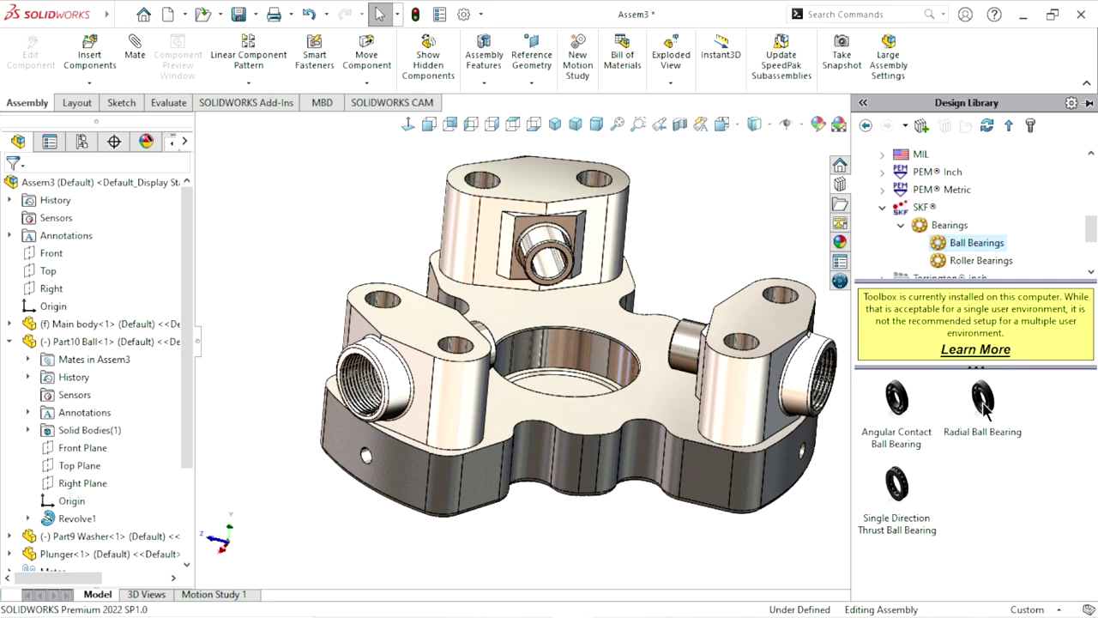
{"action": "left_click_drag", "start_coordinate": [984, 410], "coordinate": [365, 424]}
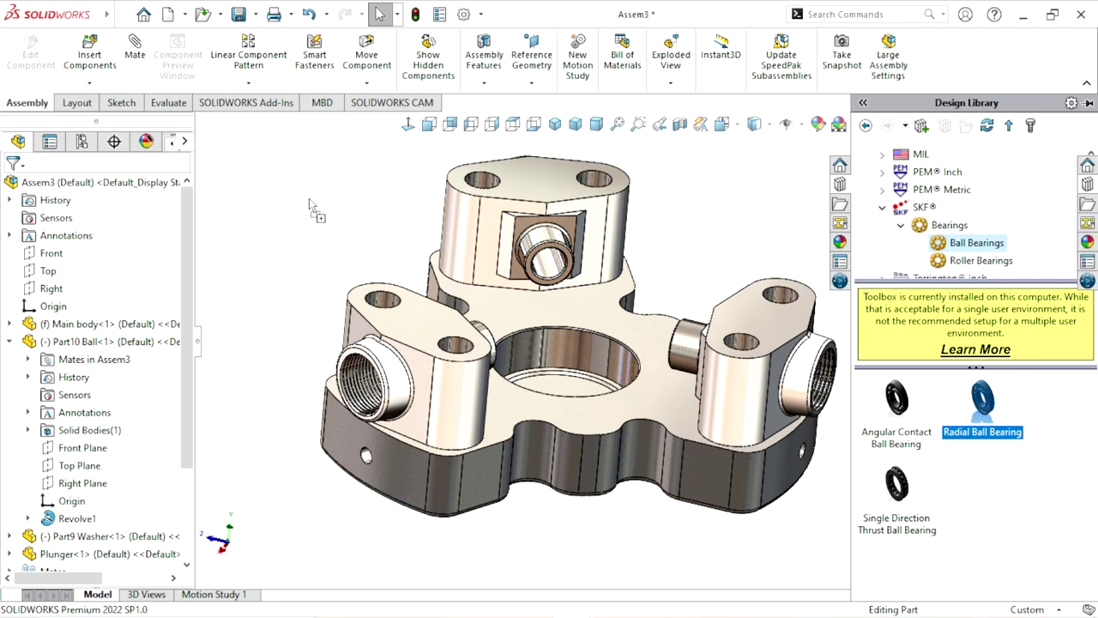
Drop the radial ball bearing beside the pump body with size 6205.
{"action": "left_click_drag", "start_coordinate": [310, 200], "coordinate": [890, 296]}
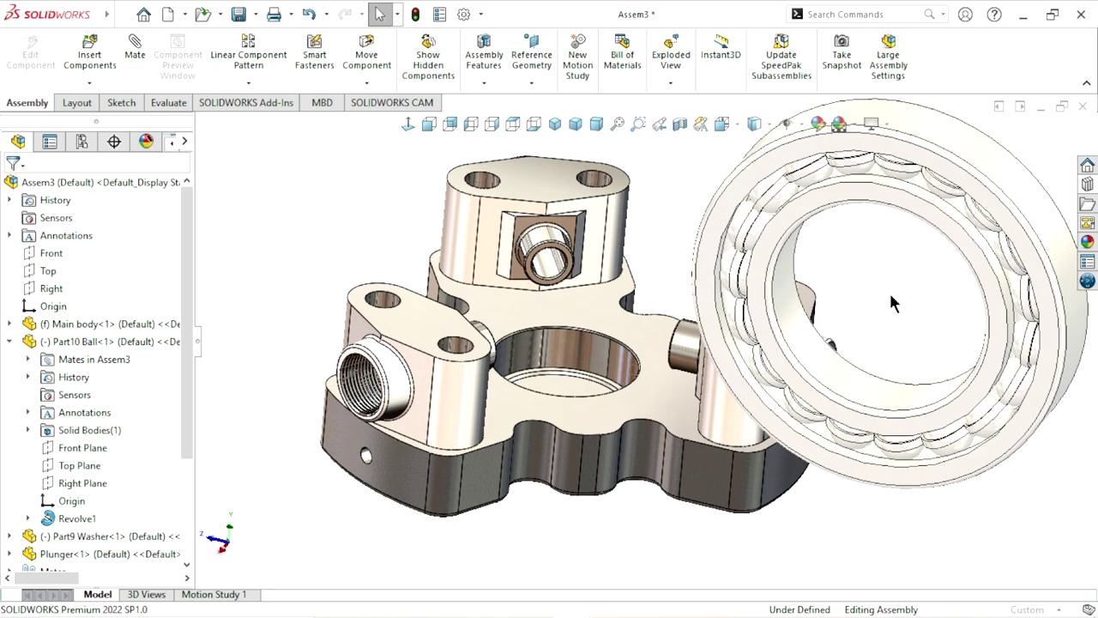
{"action": "left_click_drag", "start_coordinate": [891, 303], "coordinate": [890, 302]}
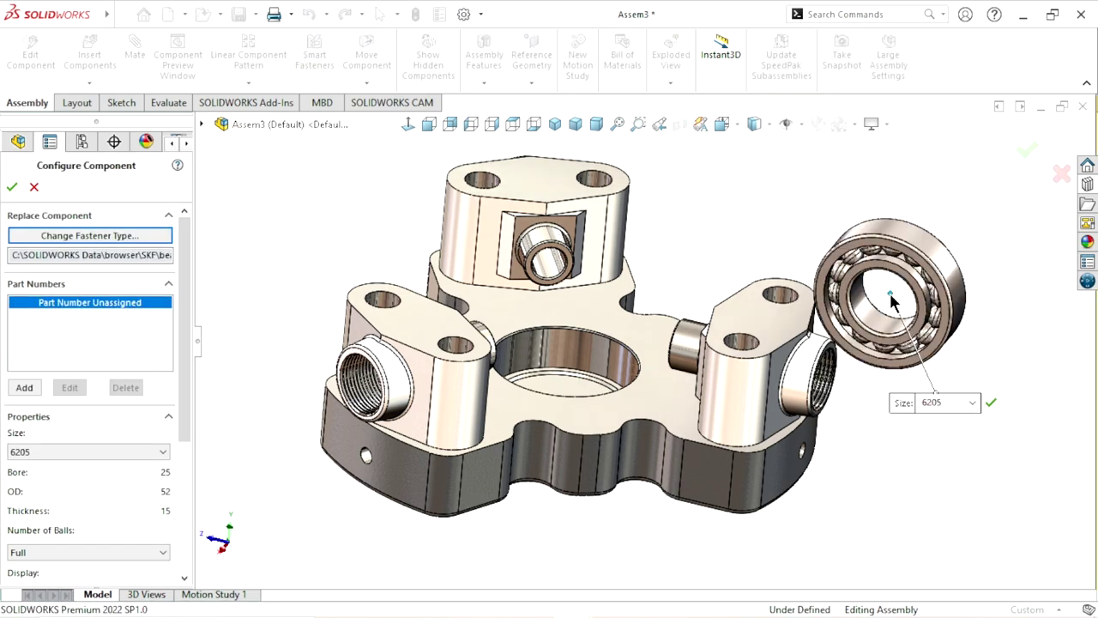
{"action": "left_click_drag", "start_coordinate": [185, 314], "coordinate": [184, 379]}
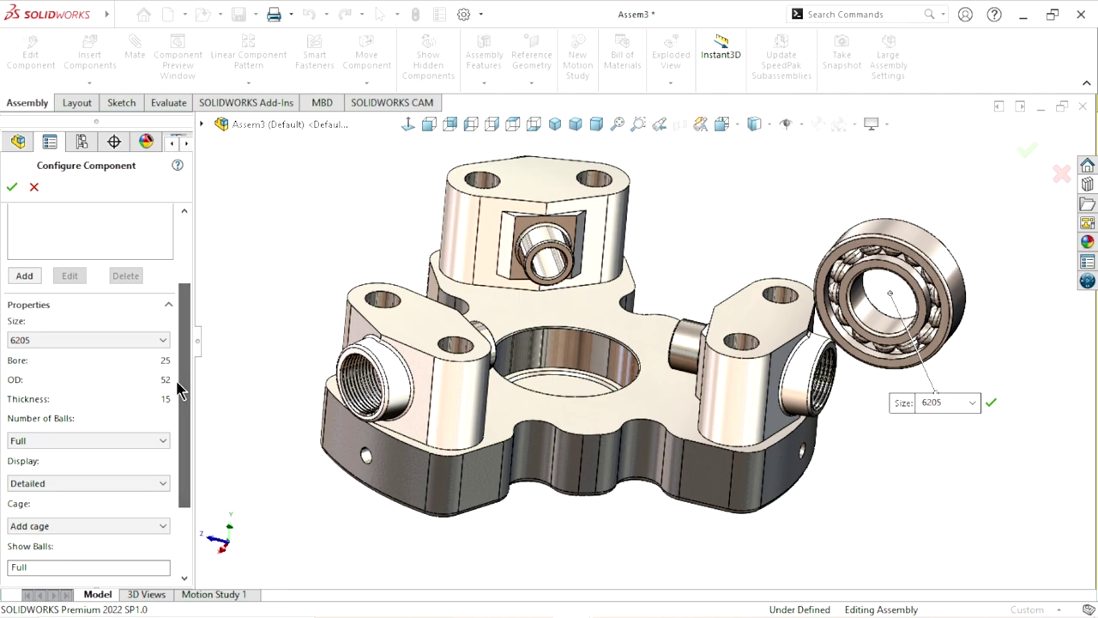
{"action": "left_click", "coordinate": [159, 341]}
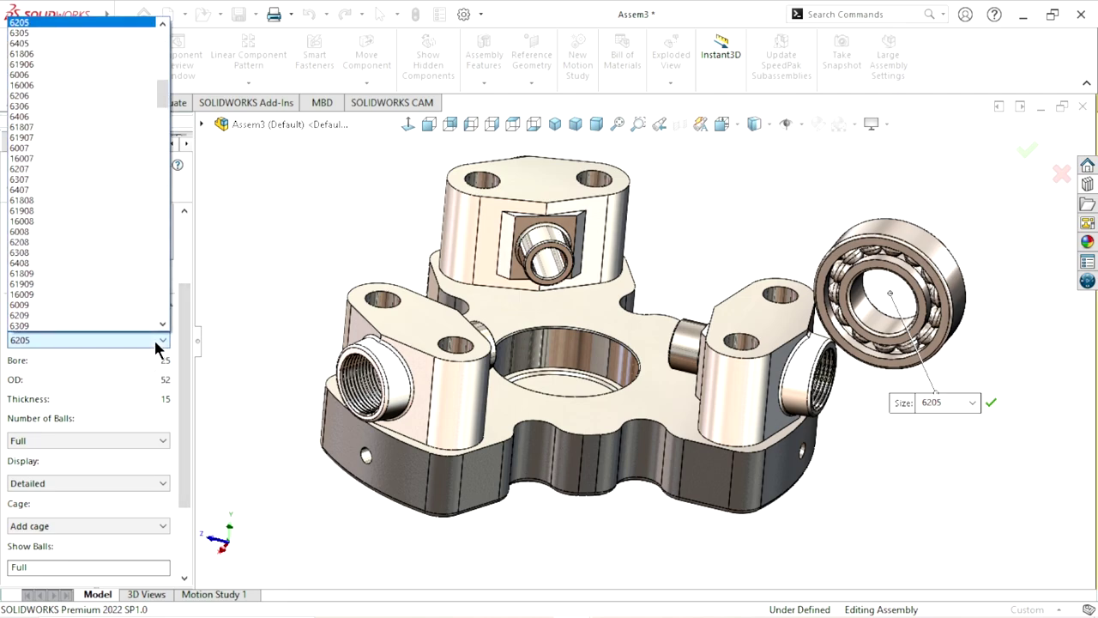
{"action": "left_click", "coordinate": [15, 24]}
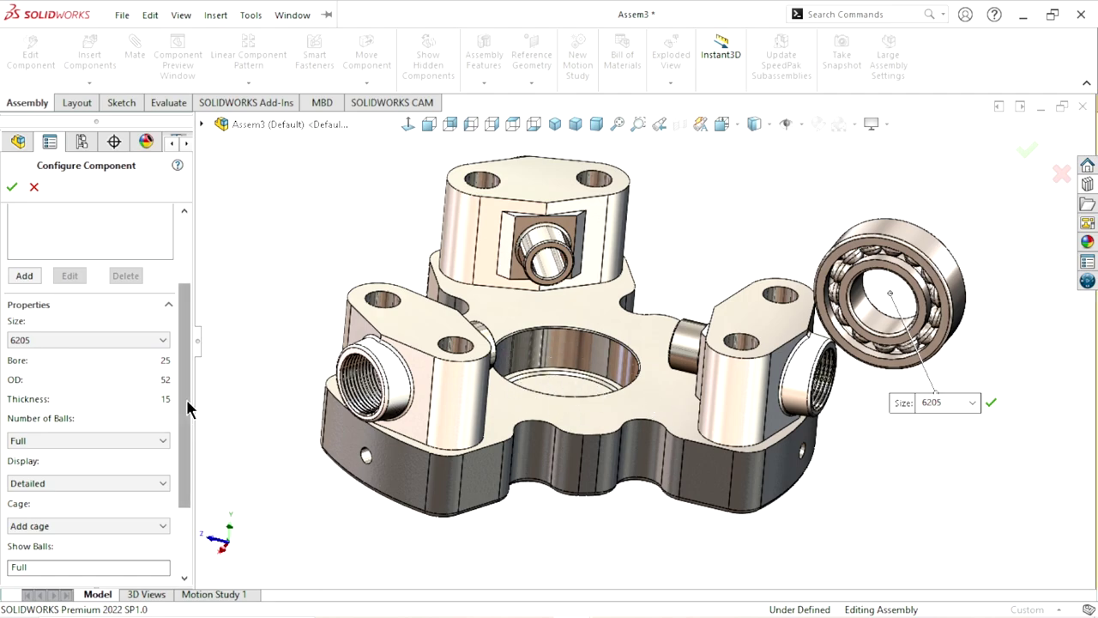
Keep Detailed display and the added cage, and finish inserting the bearing.
{"action": "scroll", "coordinate": [186, 399], "scroll_direction": "down", "scroll_amount": 1}
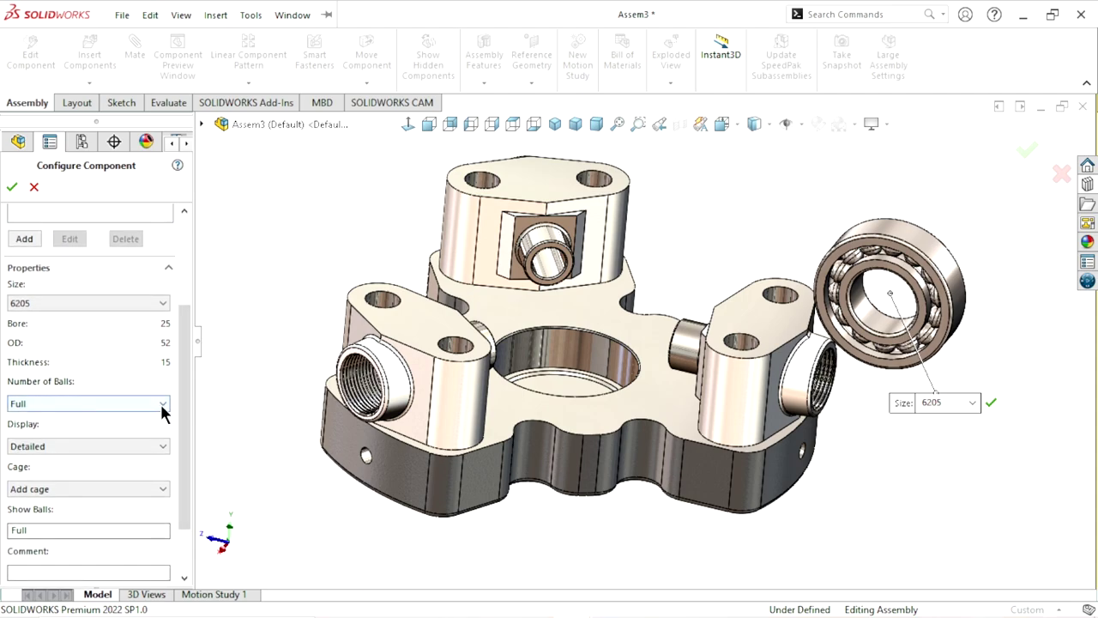
{"action": "left_click", "coordinate": [132, 446]}
{"action": "left_click", "coordinate": [98, 472]}
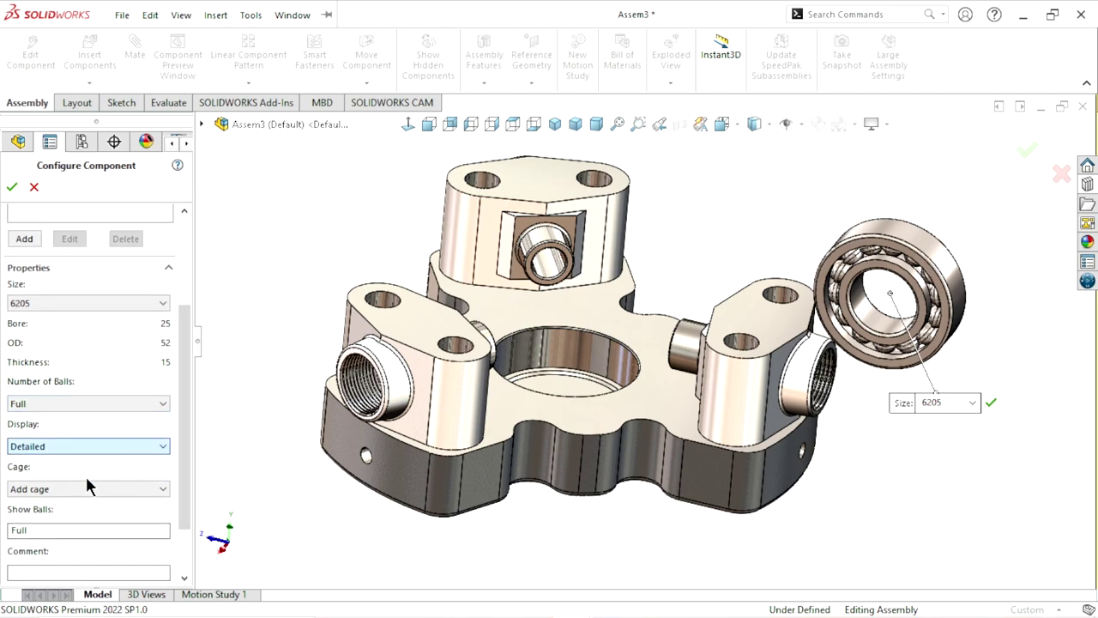
{"action": "left_click", "coordinate": [93, 491]}
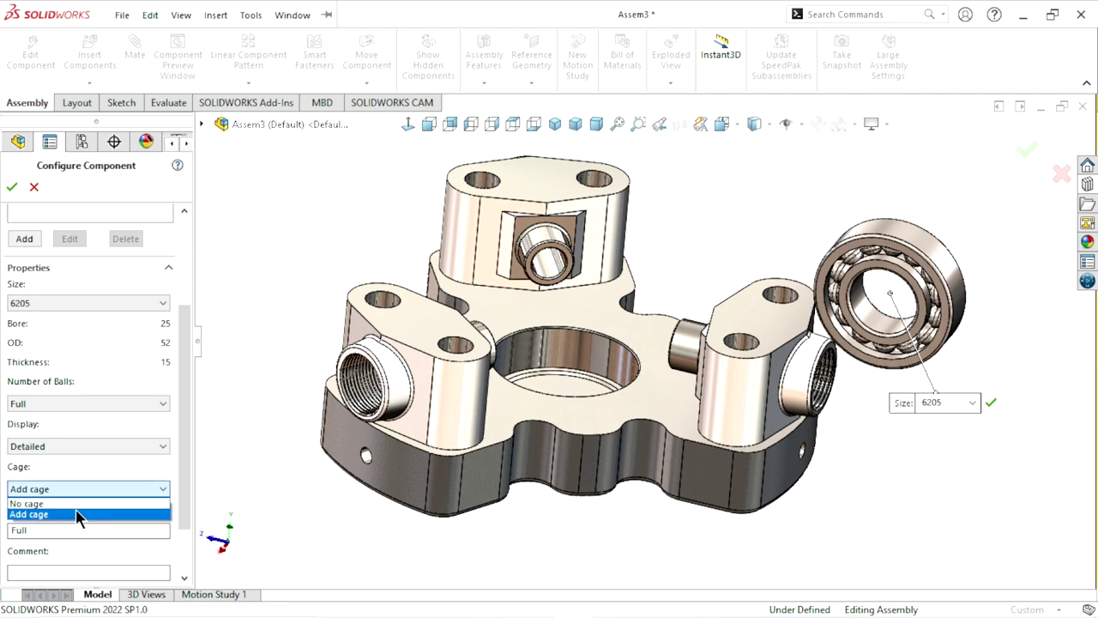
{"action": "left_click", "coordinate": [75, 514]}
{"action": "left_click_drag", "start_coordinate": [180, 478], "coordinate": [190, 523]}
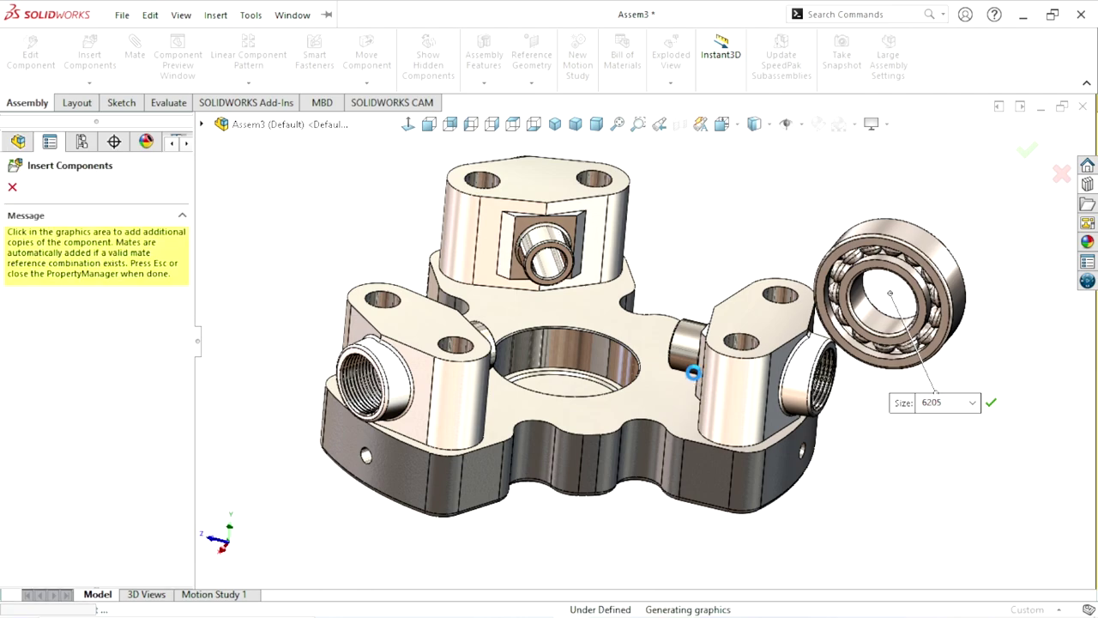
{"action": "scroll", "coordinate": [747, 377], "scroll_direction": "up", "scroll_amount": 3}
{"action": "scroll", "coordinate": [755, 378], "scroll_direction": "down", "scroll_amount": 3}
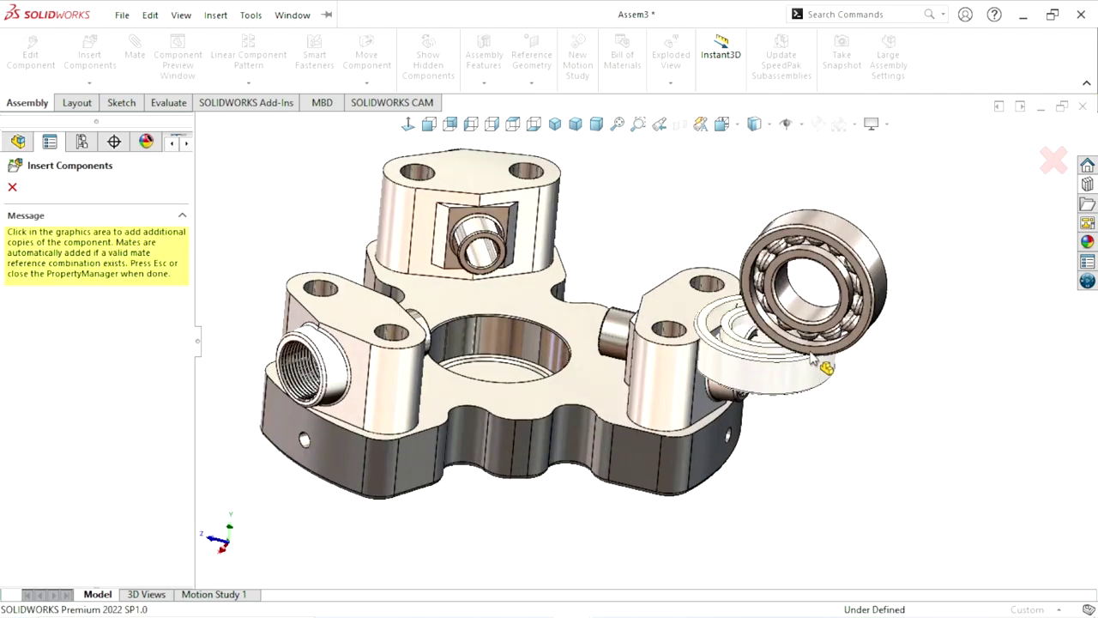
{"action": "key", "text": "Escape"}
{"action": "scroll", "coordinate": [672, 330], "scroll_direction": "up", "scroll_amount": 3}
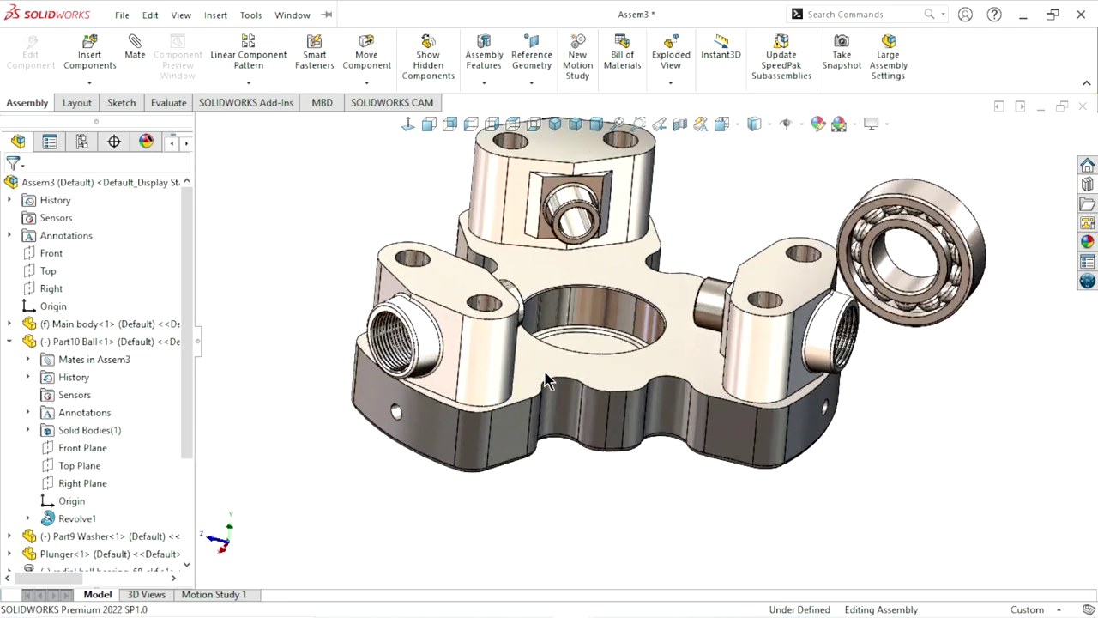
Mate the bearing's outer face concentric with the main body's bore.
{"action": "scroll", "coordinate": [724, 338], "scroll_direction": "down", "scroll_amount": 3}
{"action": "scroll", "coordinate": [860, 400], "scroll_direction": "down", "scroll_amount": 2}
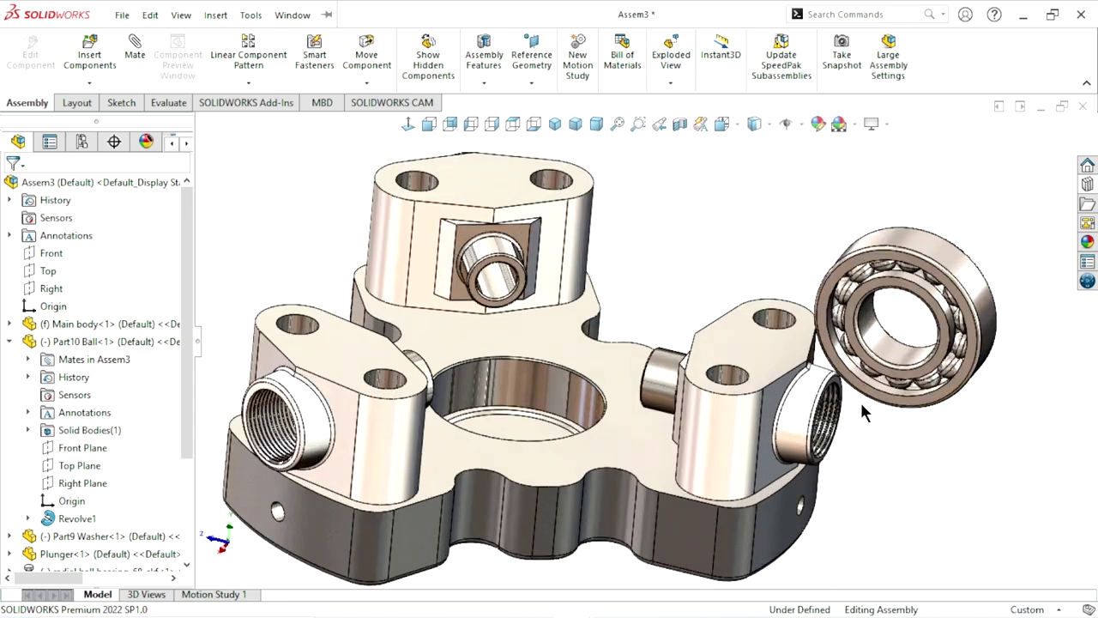
{"action": "scroll", "coordinate": [859, 400], "scroll_direction": "down", "scroll_amount": 2}
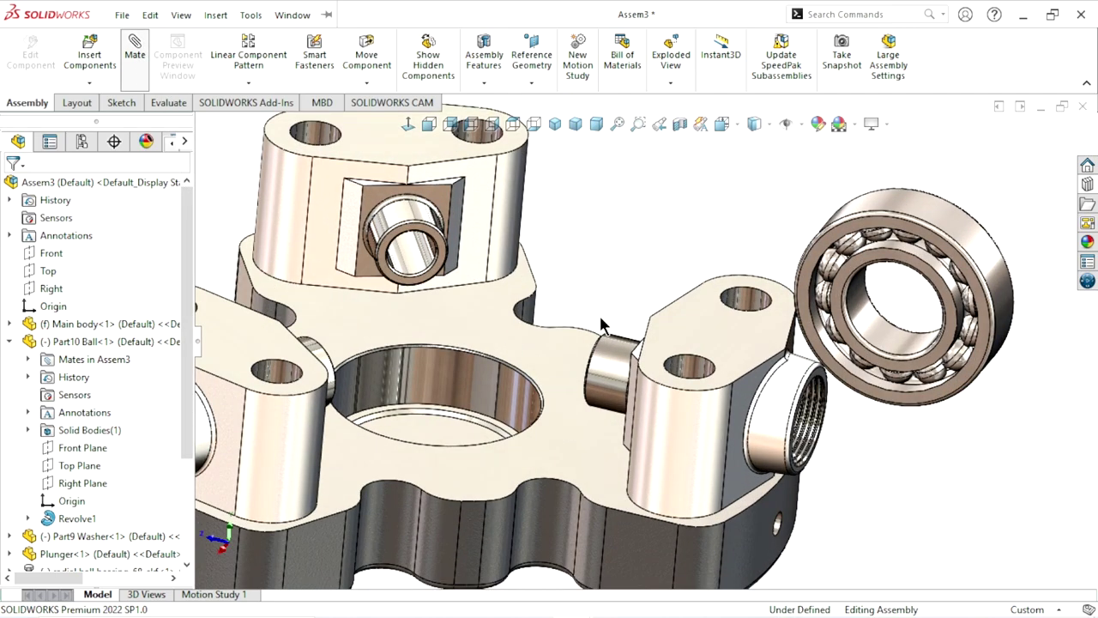
{"action": "left_click", "coordinate": [490, 377]}
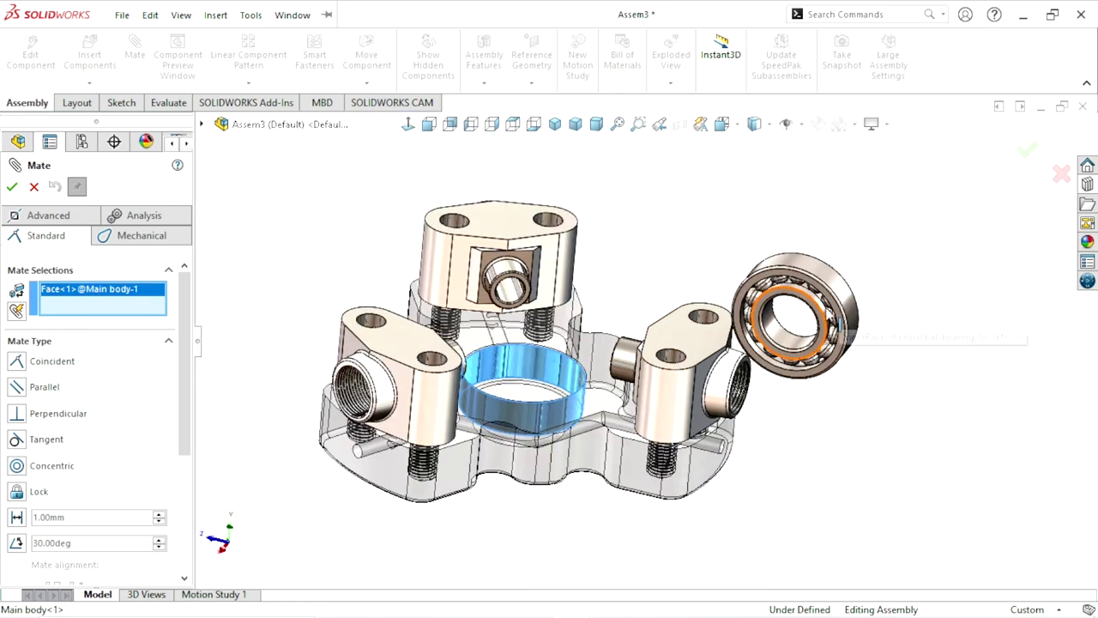
{"action": "scroll", "coordinate": [884, 249], "scroll_direction": "down", "scroll_amount": 2}
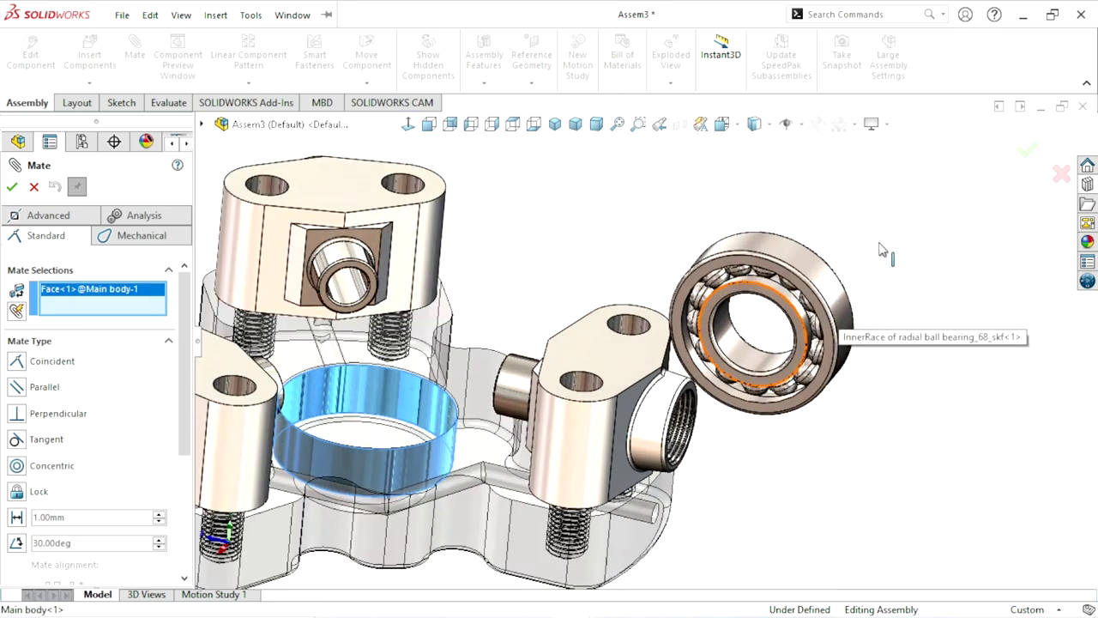
{"action": "left_click", "coordinate": [810, 278]}
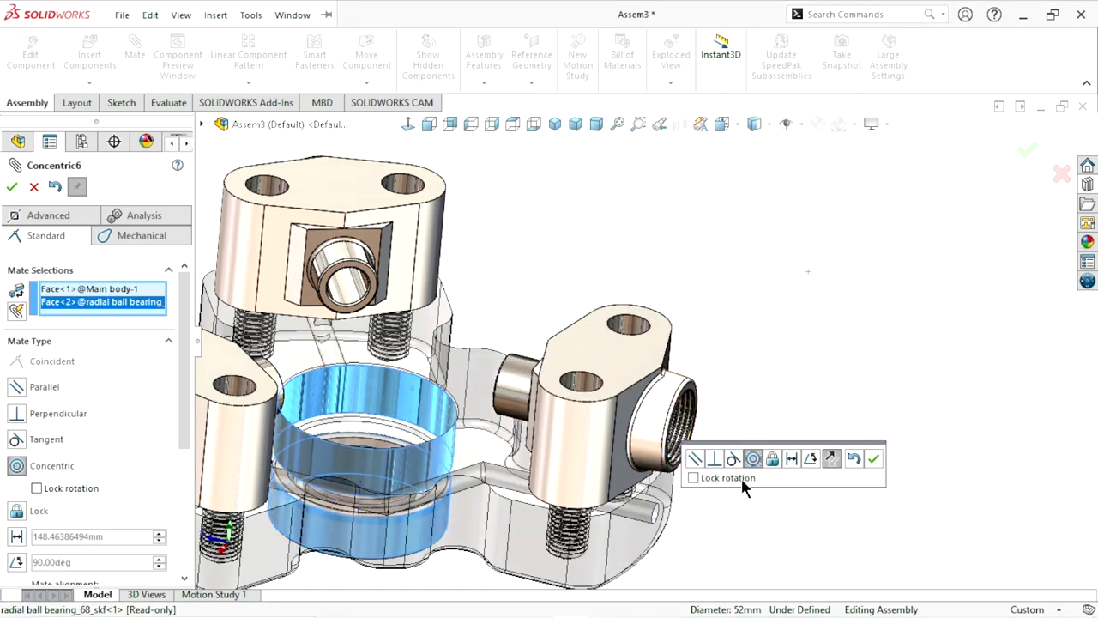
{"action": "left_click", "coordinate": [874, 459]}
Pull the bearing above the housing and pick its side face for the next mate.
{"action": "scroll", "coordinate": [532, 361], "scroll_direction": "up", "scroll_amount": 5}
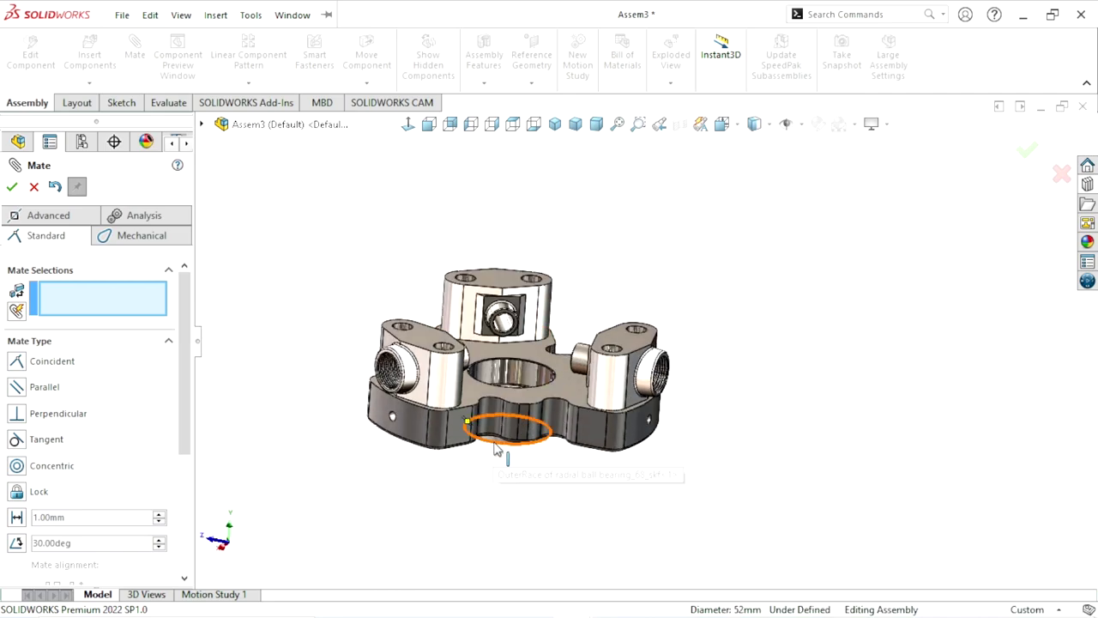
{"action": "left_click_drag", "start_coordinate": [500, 448], "coordinate": [519, 236]}
{"action": "scroll", "coordinate": [521, 388], "scroll_direction": "down", "scroll_amount": 3}
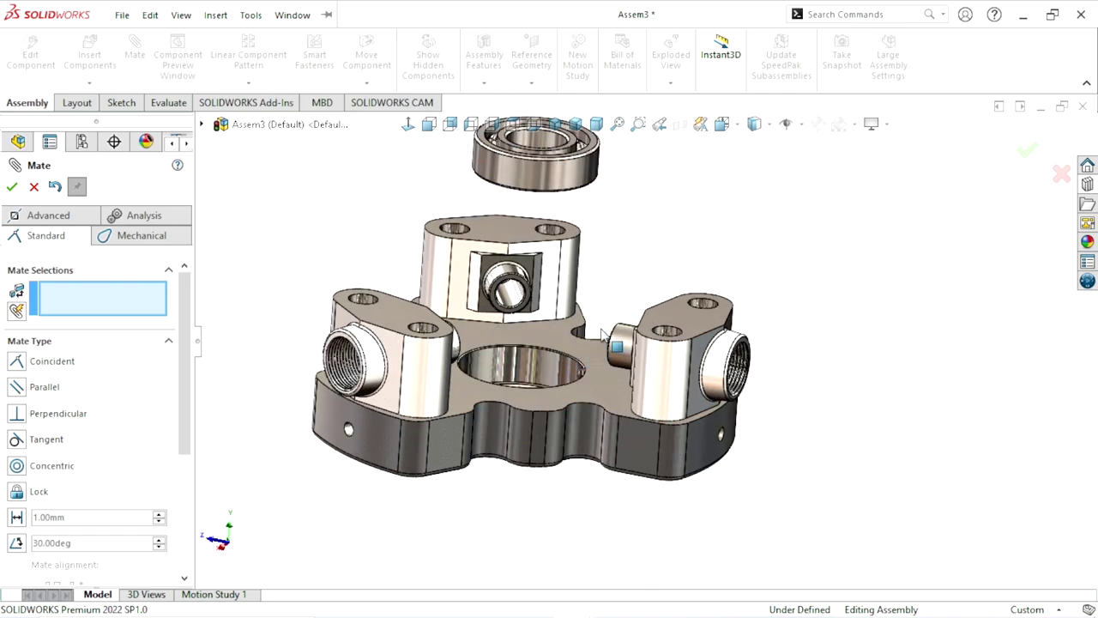
{"action": "mouse_move", "coordinate": [629, 273]}
{"action": "middle_mouse_down"}
{"action": "mouse_move", "coordinate": [644, 213]}
{"action": "mouse_move", "coordinate": [631, 227]}
{"action": "middle_mouse_up"}
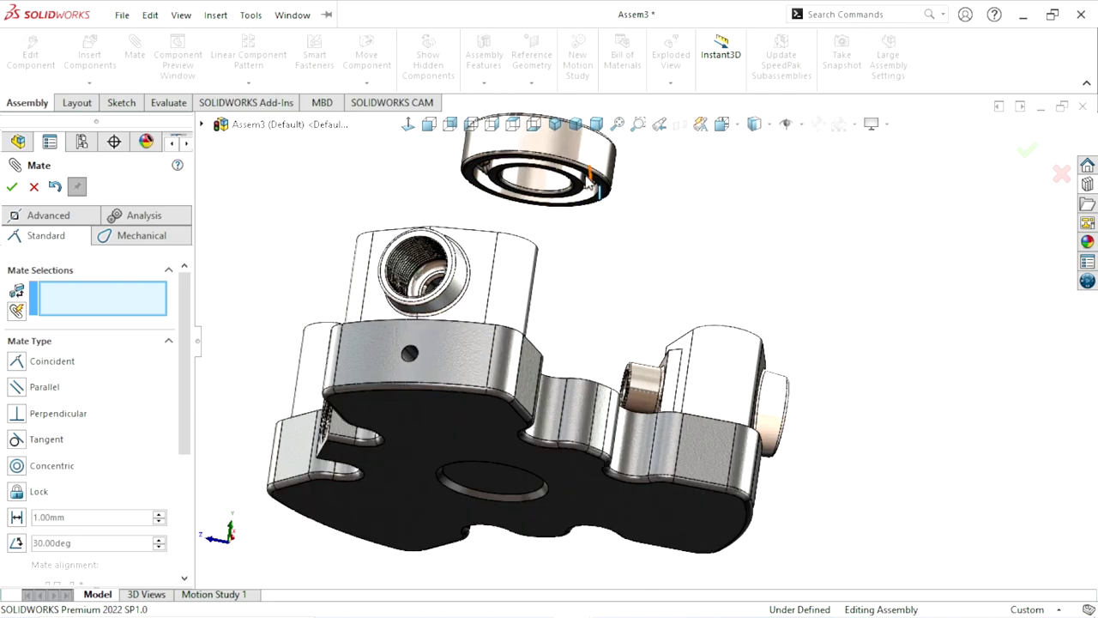
{"action": "scroll", "coordinate": [618, 232], "scroll_direction": "down", "scroll_amount": 5}
{"action": "left_click", "coordinate": [663, 286]}
{"action": "scroll", "coordinate": [686, 300], "scroll_direction": "up", "scroll_amount": 3}
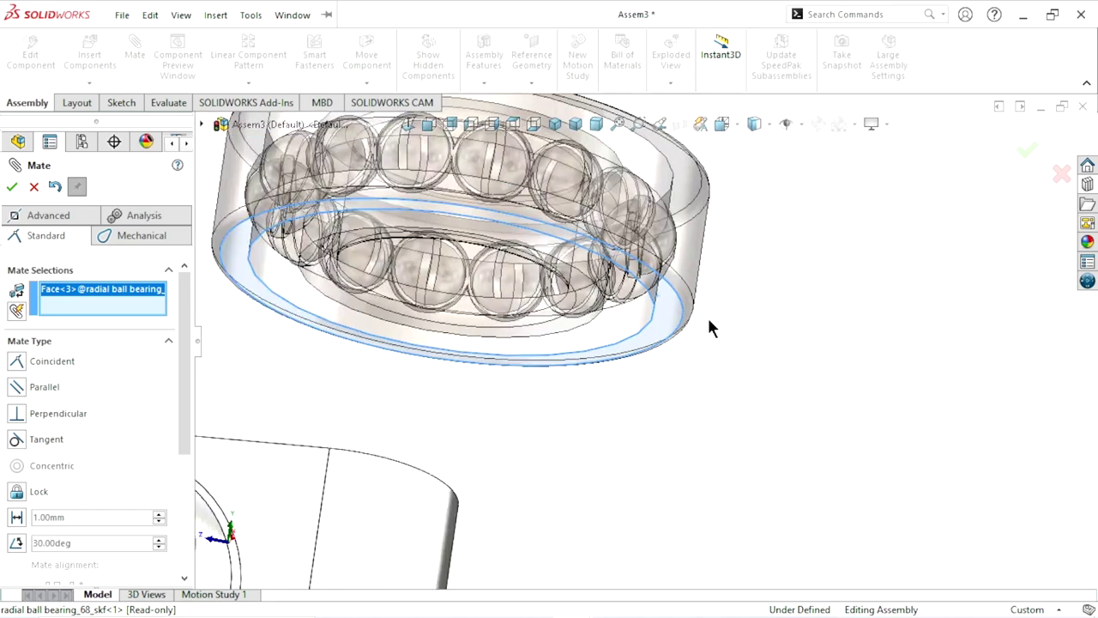
{"action": "scroll", "coordinate": [707, 315], "scroll_direction": "up", "scroll_amount": 3}
{"action": "scroll", "coordinate": [729, 322], "scroll_direction": "up", "scroll_amount": 2}
Mate the bearing side face coincident with the bore's shoulder face to seat it.
{"action": "mouse_move", "coordinate": [748, 348]}
{"action": "middle_mouse_down"}
{"action": "mouse_move", "coordinate": [650, 461]}
{"action": "mouse_move", "coordinate": [645, 412]}
{"action": "middle_mouse_up"}
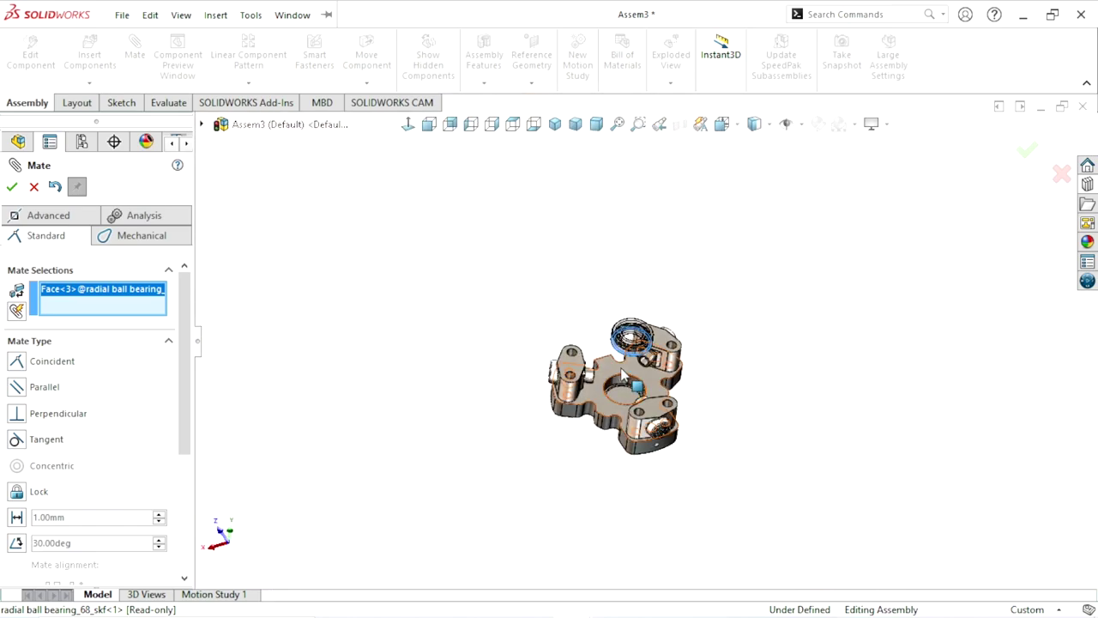
{"action": "scroll", "coordinate": [645, 407], "scroll_direction": "down", "scroll_amount": 1}
{"action": "scroll", "coordinate": [646, 405], "scroll_direction": "down", "scroll_amount": 4}
{"action": "scroll", "coordinate": [649, 405], "scroll_direction": "down", "scroll_amount": 3}
{"action": "scroll", "coordinate": [655, 402], "scroll_direction": "down", "scroll_amount": 2}
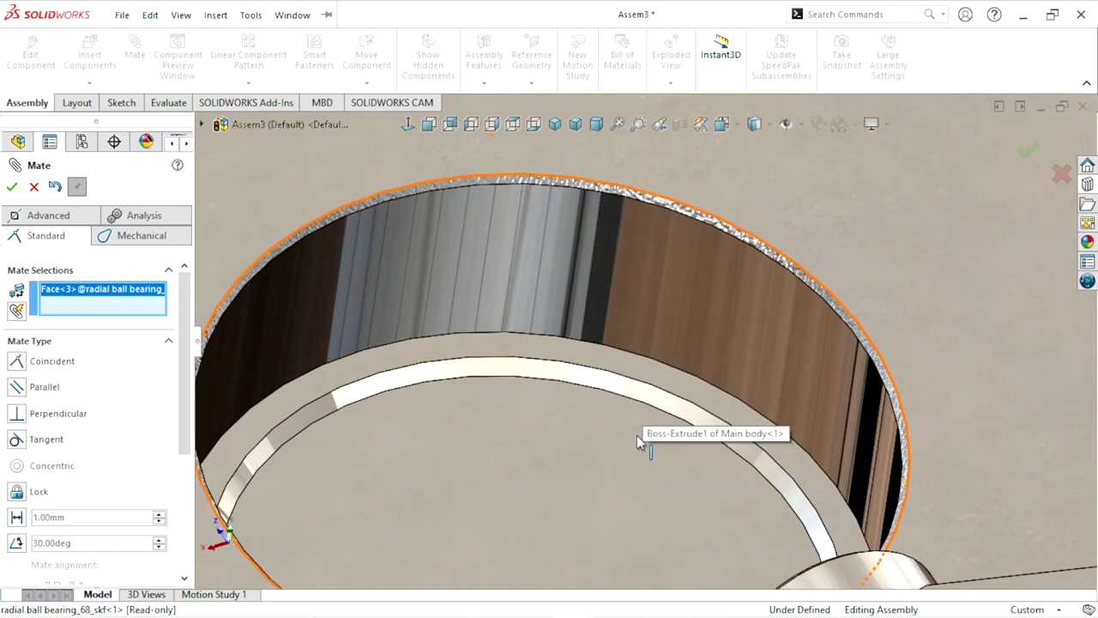
{"action": "left_click", "coordinate": [666, 388]}
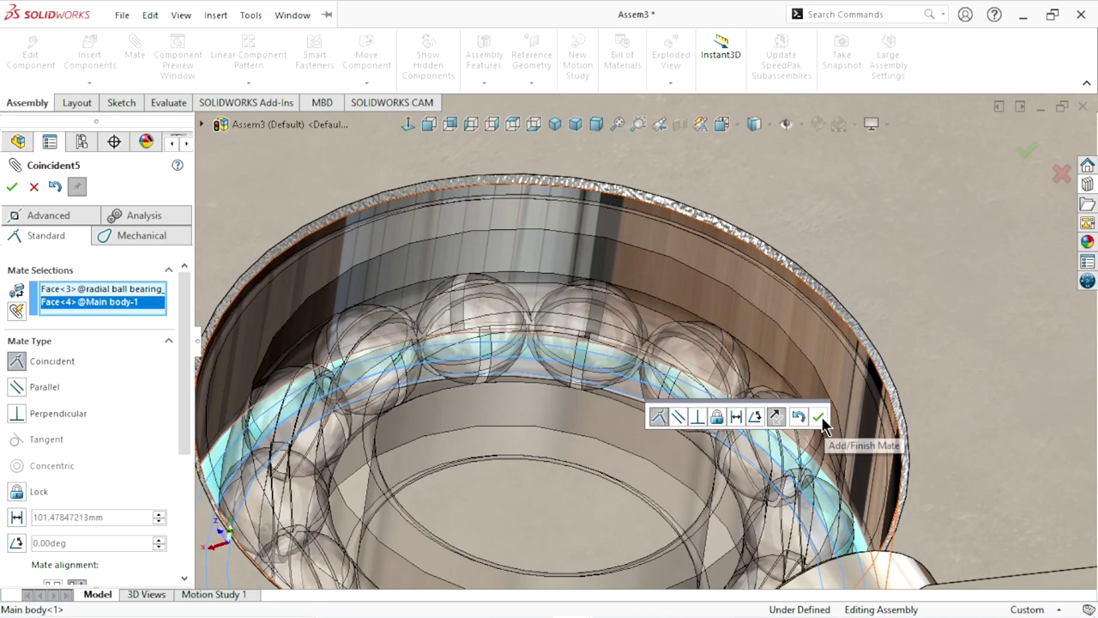
{"action": "left_click", "coordinate": [820, 418]}
{"action": "scroll", "coordinate": [493, 414], "scroll_direction": "up", "scroll_amount": 5}
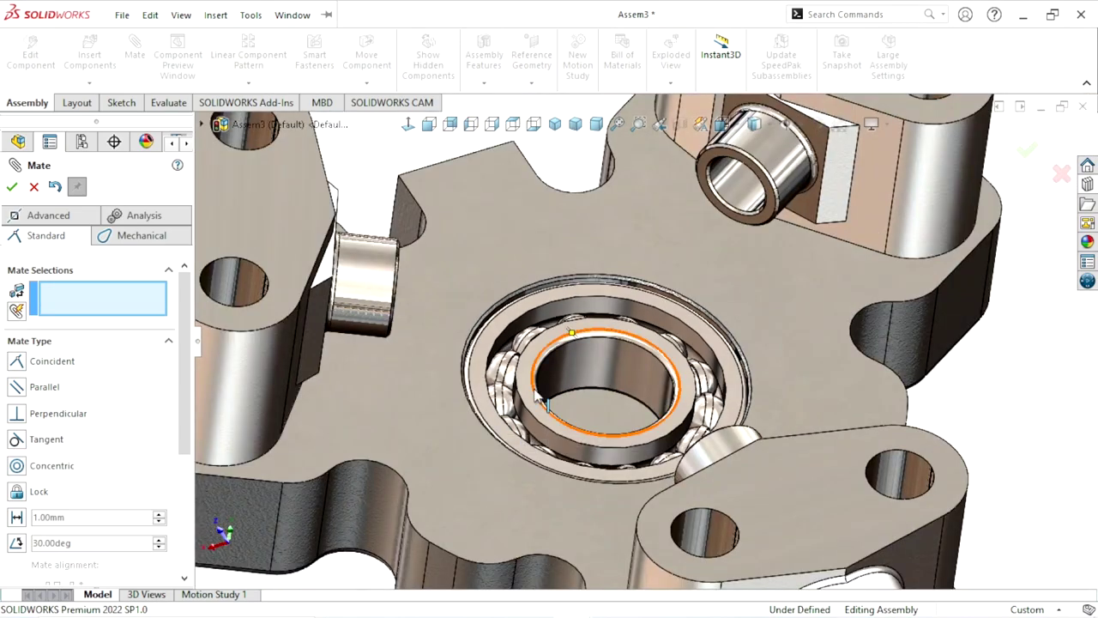
{"action": "scroll", "coordinate": [536, 396], "scroll_direction": "down", "scroll_amount": 2}
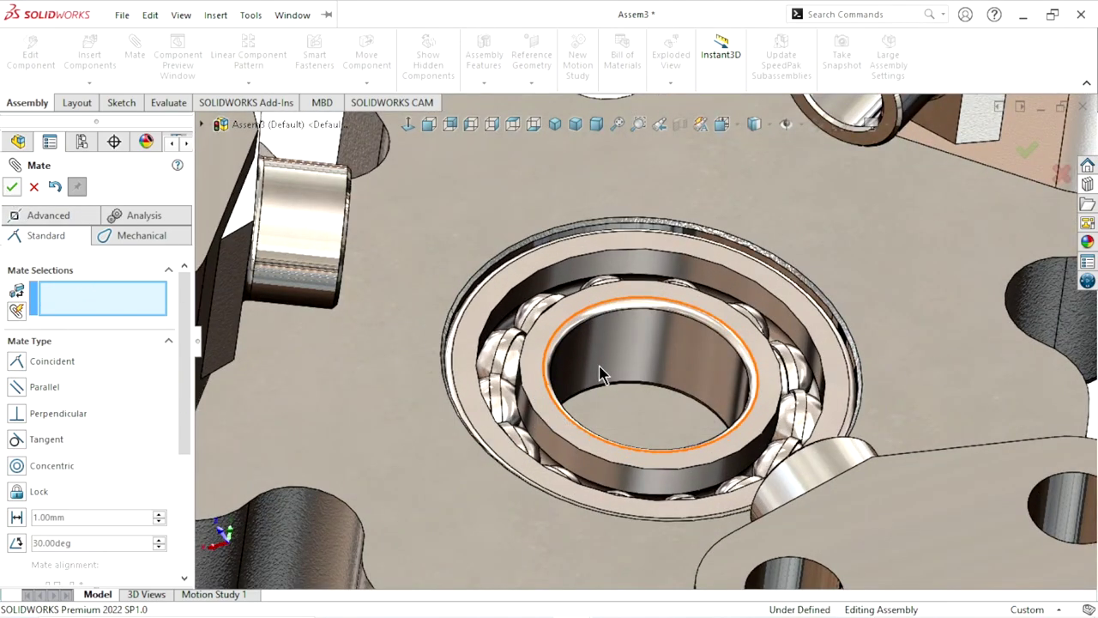
{"action": "key", "text": "Escape"}
Insert Part4 Acentric shaft and place it above and left of the pump body.
{"action": "key", "text": "f"}
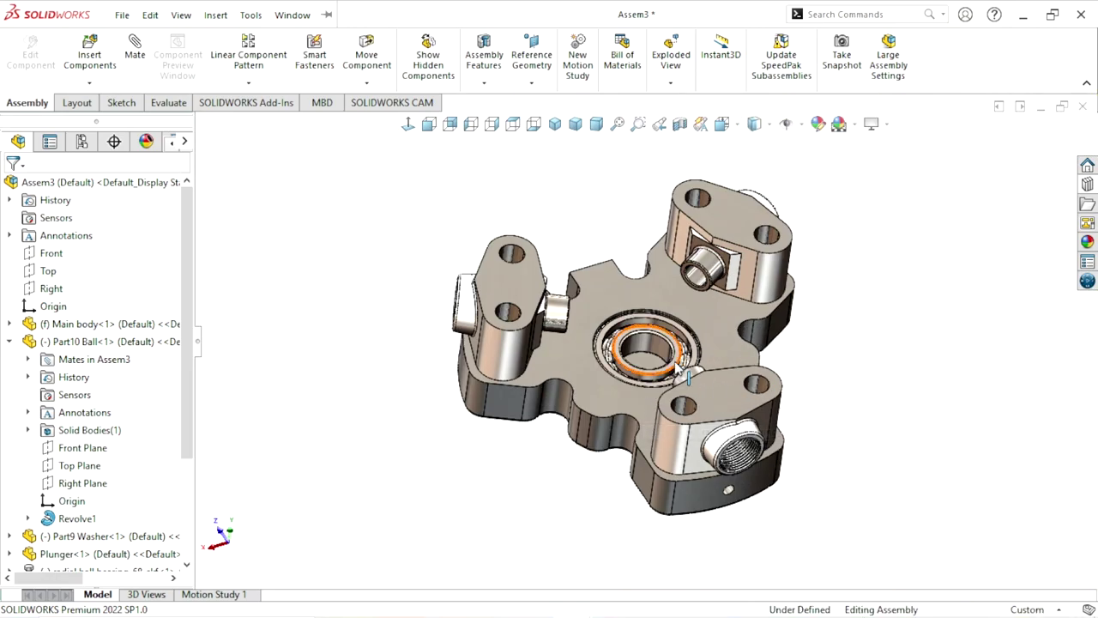
{"action": "mouse_move", "coordinate": [912, 400]}
{"action": "middle_mouse_down"}
{"action": "mouse_move", "coordinate": [937, 356]}
{"action": "mouse_move", "coordinate": [719, 331]}
{"action": "middle_mouse_up"}
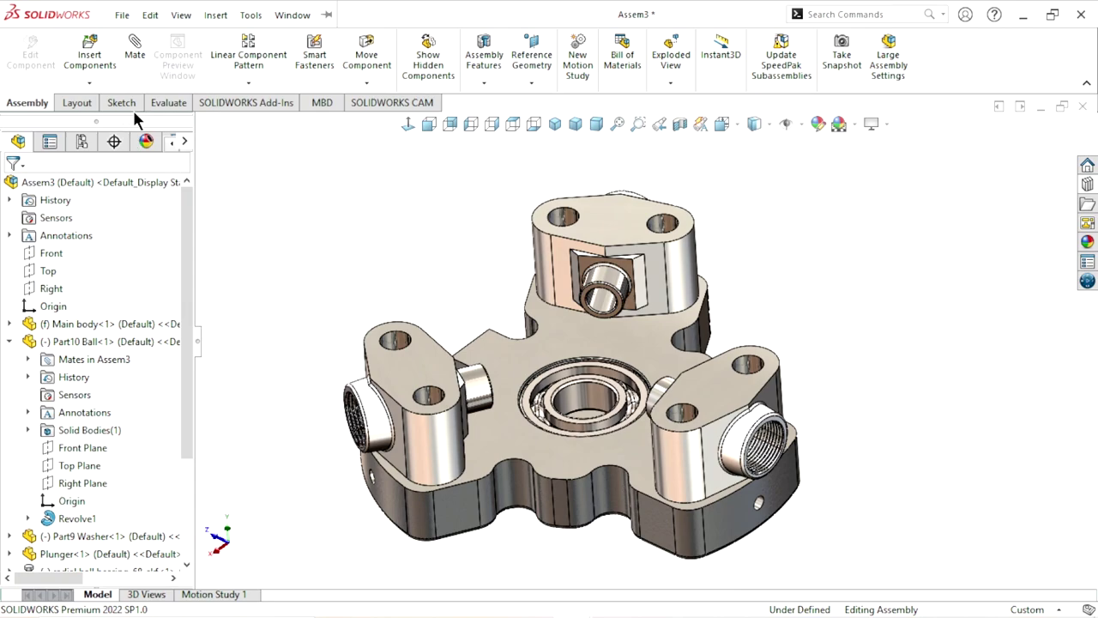
{"action": "key", "text": "ctrl+7"}
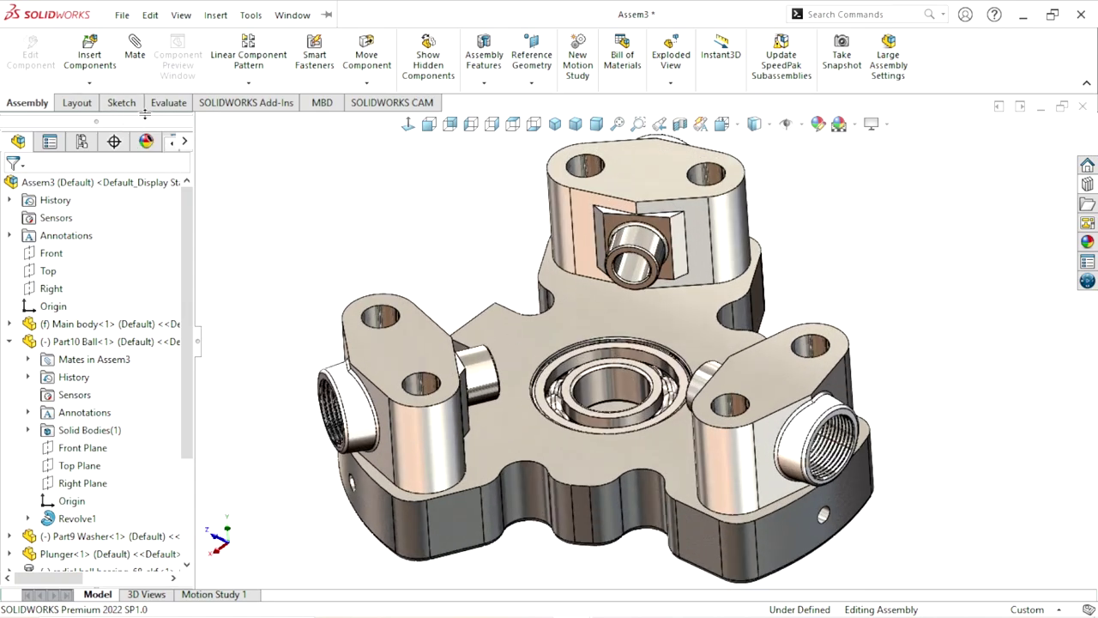
{"action": "left_click", "coordinate": [89, 58]}
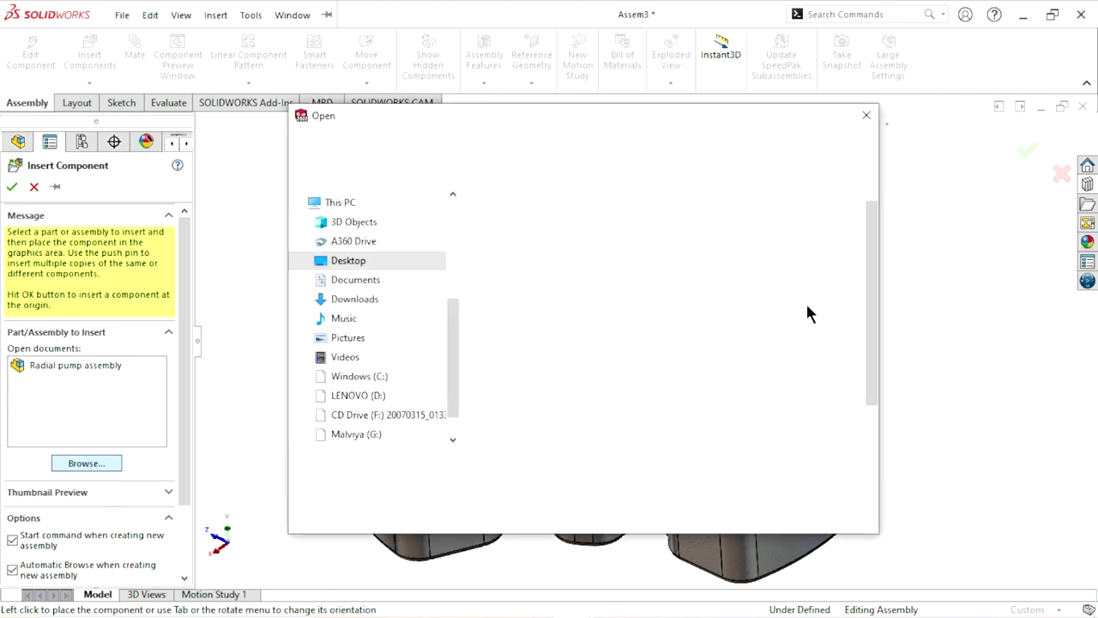
{"action": "left_click", "coordinate": [729, 250]}
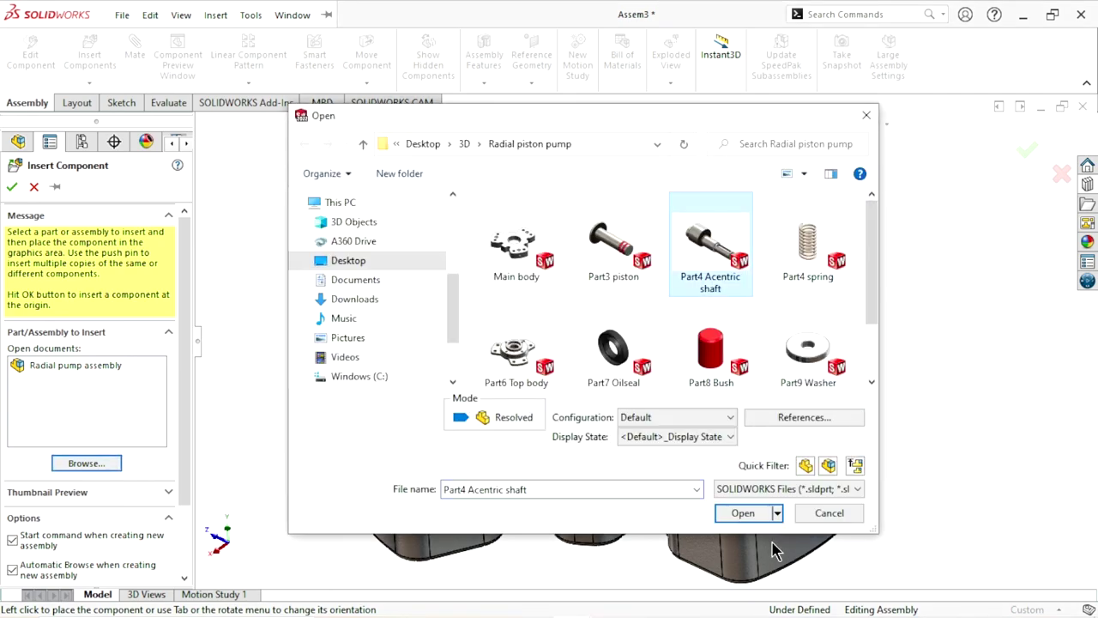
{"action": "left_click", "coordinate": [743, 513]}
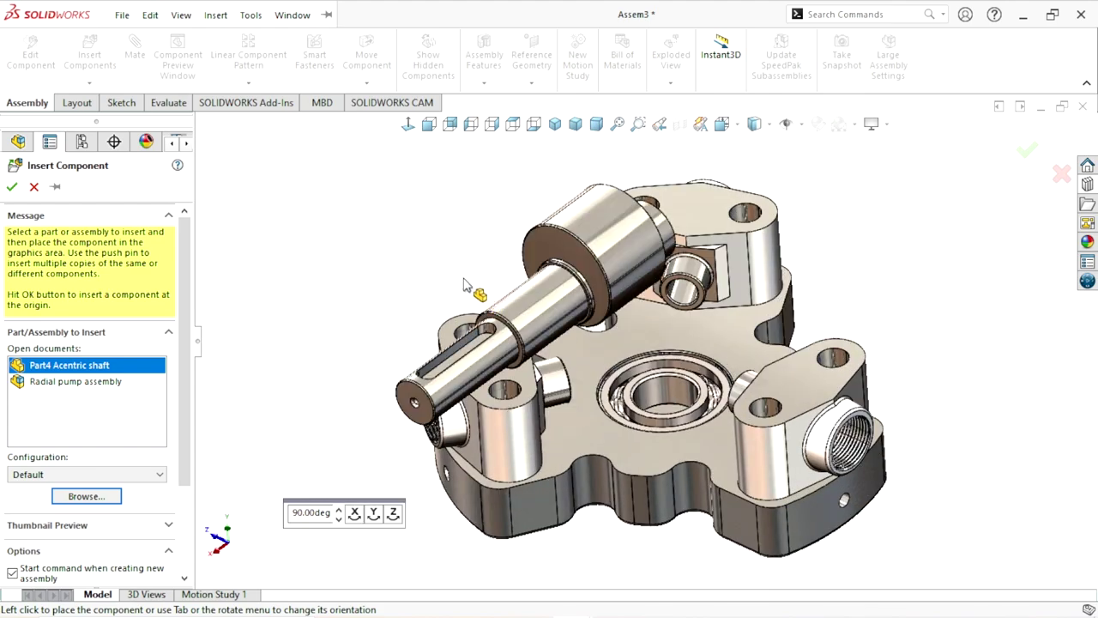
{"action": "left_click", "coordinate": [419, 250]}
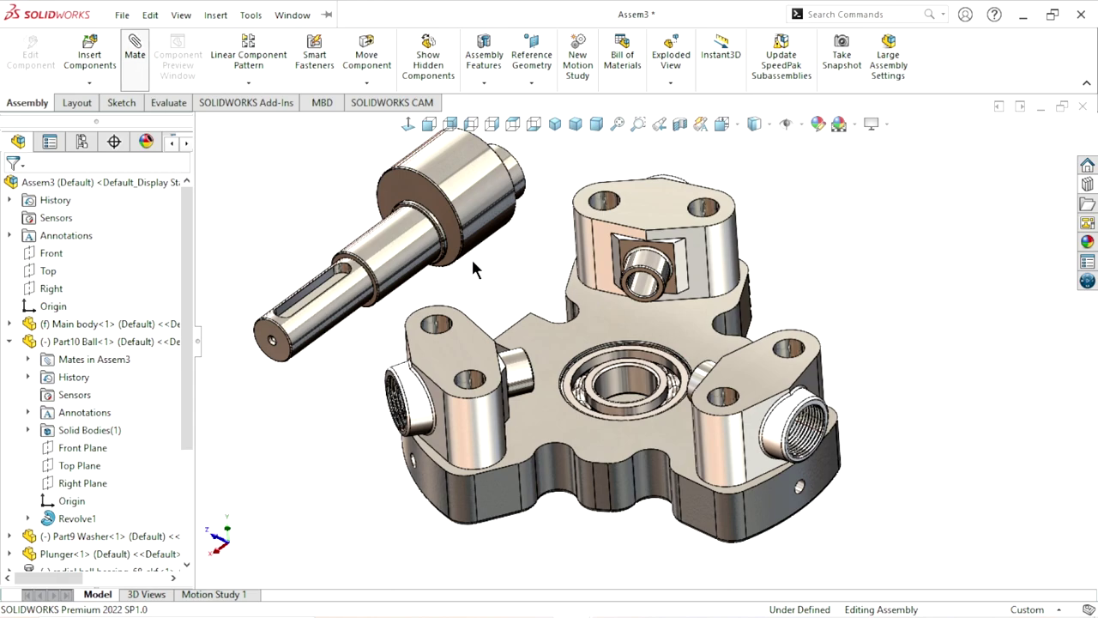
Mate the shaft concentric with the bearing bore, flipping alignment so it passes through.
{"action": "left_click", "coordinate": [632, 386]}
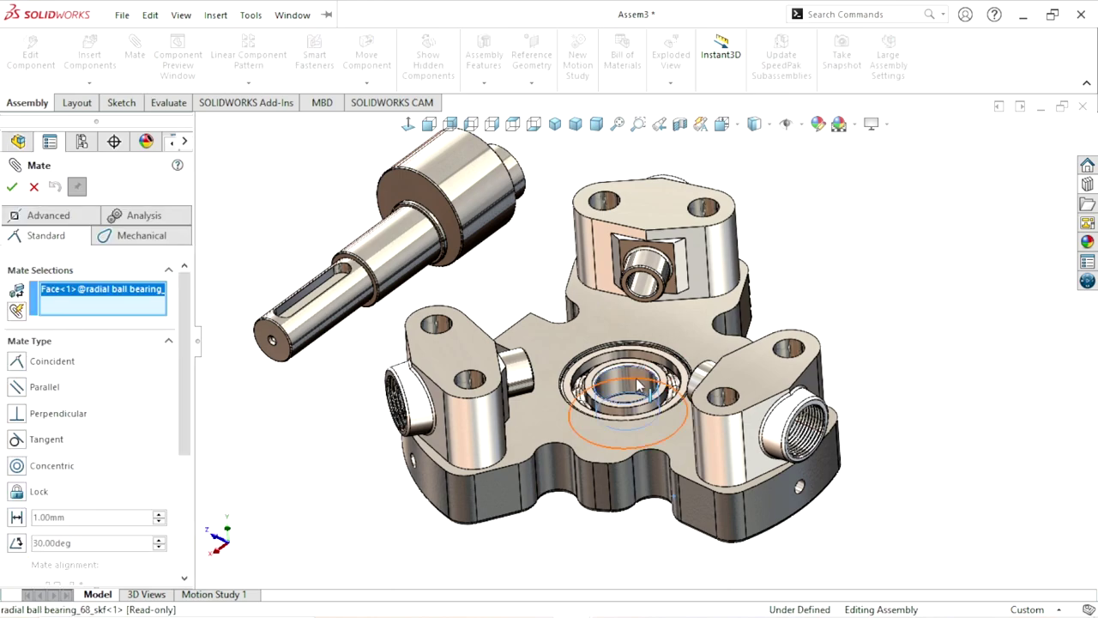
{"action": "middle_click_drag", "start_coordinate": [608, 189], "coordinate": [569, 332]}
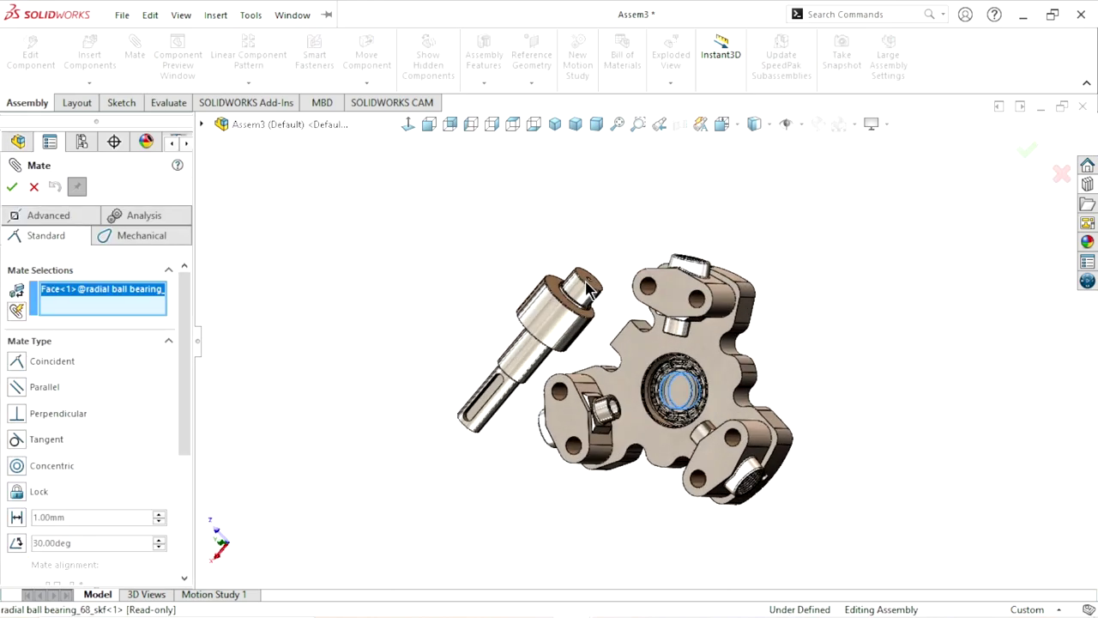
{"action": "scroll", "coordinate": [616, 347], "scroll_direction": "down", "scroll_amount": 5}
{"action": "left_click", "coordinate": [603, 343]}
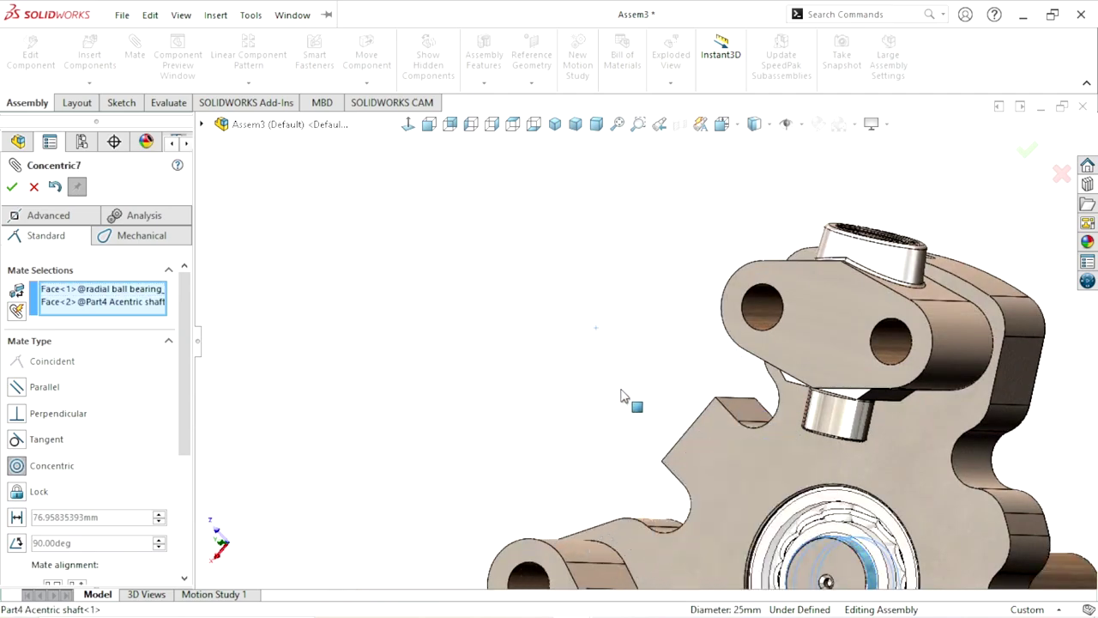
{"action": "scroll", "coordinate": [747, 391], "scroll_direction": "up", "scroll_amount": 4}
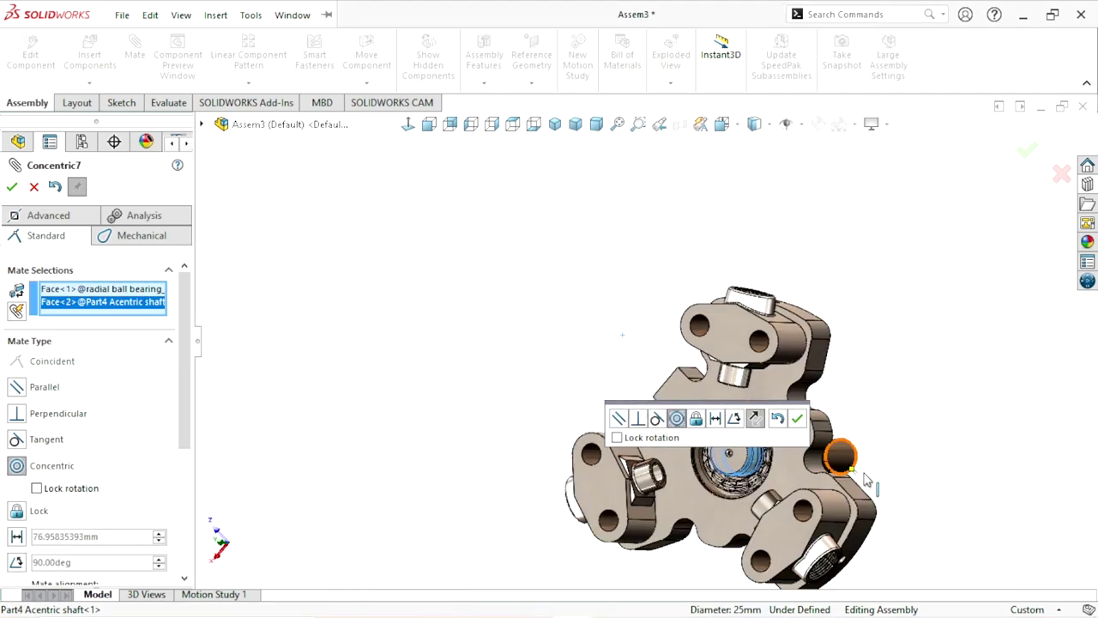
{"action": "left_click", "coordinate": [754, 418]}
{"action": "left_click", "coordinate": [798, 426]}
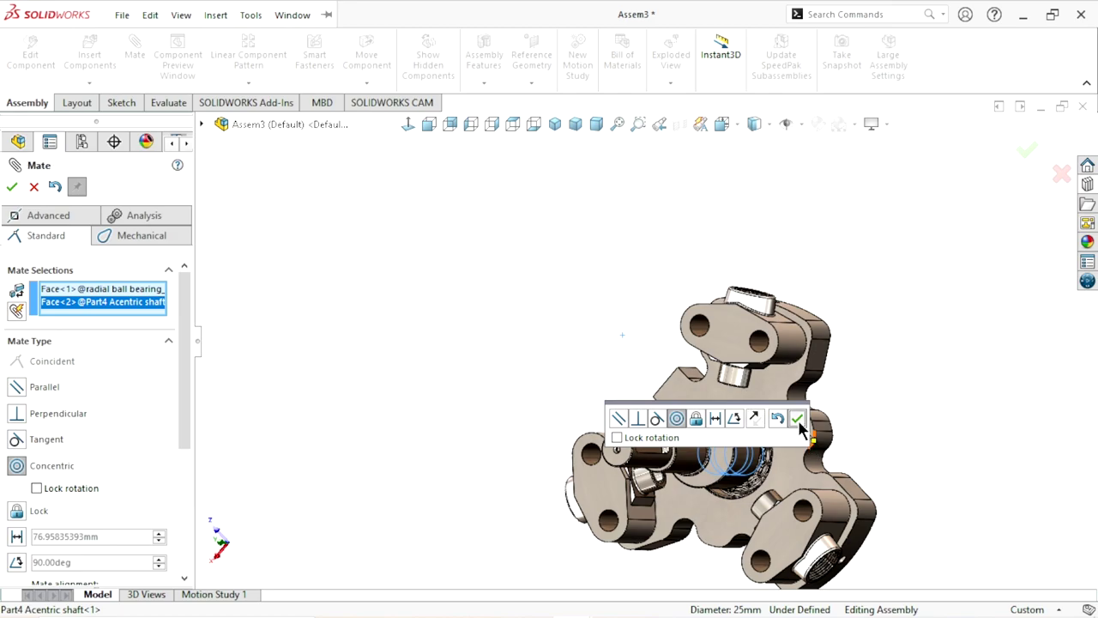
Mate the shaft face coincident with the bearing face so they sit flush.
{"action": "mouse_move", "coordinate": [887, 437]}
{"action": "middle_mouse_down"}
{"action": "mouse_move", "coordinate": [893, 219]}
{"action": "mouse_move", "coordinate": [766, 421]}
{"action": "middle_mouse_up"}
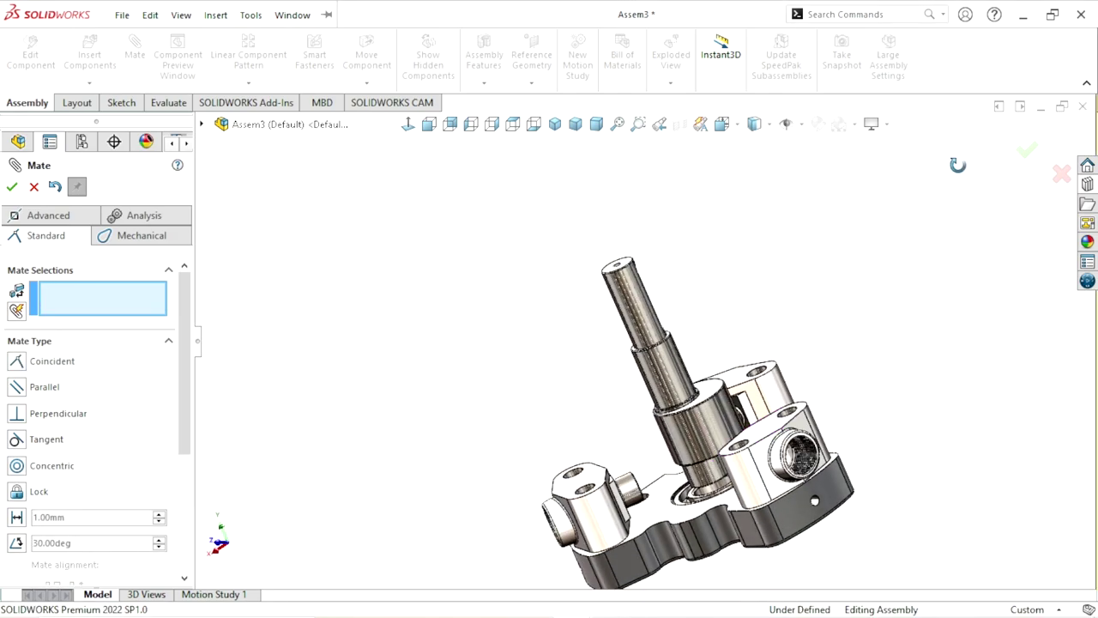
{"action": "scroll", "coordinate": [686, 484], "scroll_direction": "down", "scroll_amount": 3}
{"action": "scroll", "coordinate": [699, 417], "scroll_direction": "down", "scroll_amount": 3}
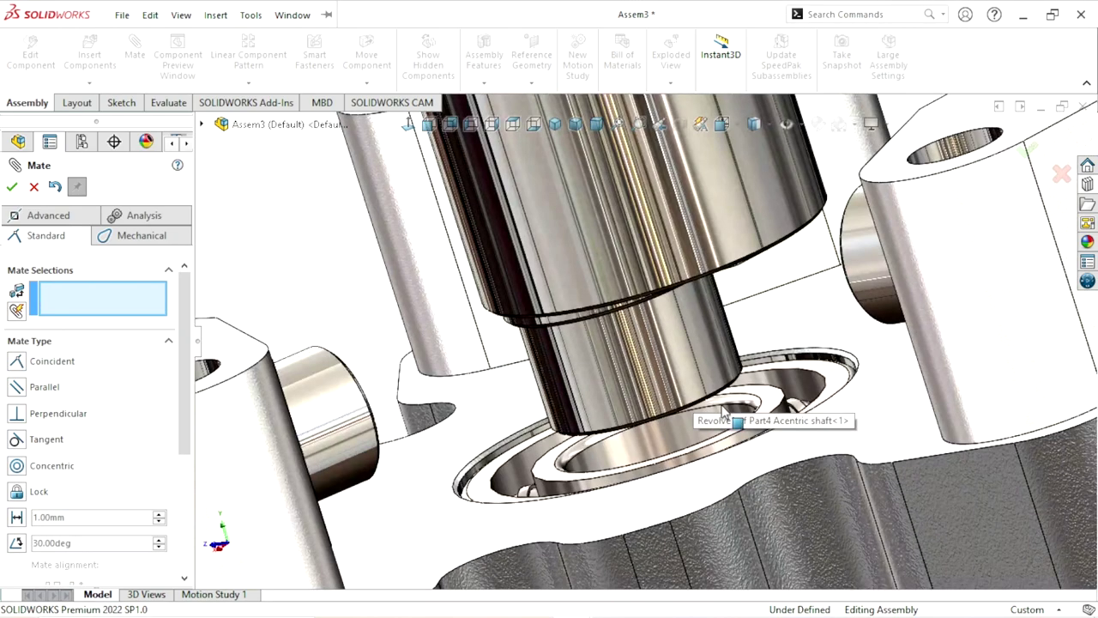
{"action": "scroll", "coordinate": [772, 429], "scroll_direction": "down", "scroll_amount": 3}
{"action": "left_click", "coordinate": [814, 386]}
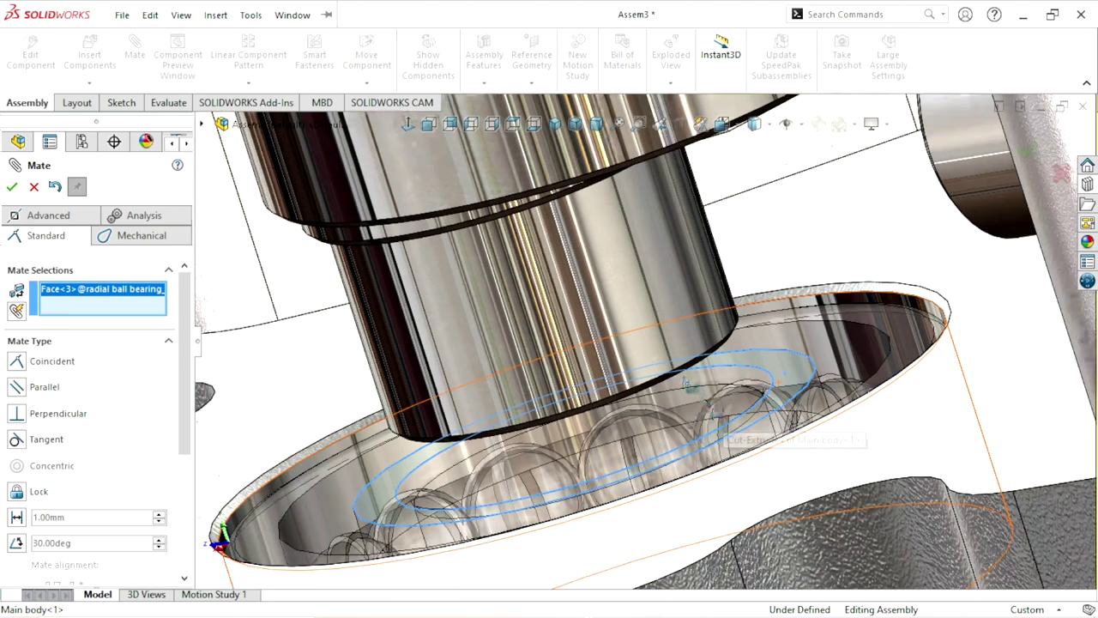
{"action": "mouse_move", "coordinate": [813, 387]}
{"action": "middle_mouse_down"}
{"action": "mouse_move", "coordinate": [689, 301]}
{"action": "mouse_move", "coordinate": [667, 313]}
{"action": "mouse_move", "coordinate": [684, 291]}
{"action": "mouse_move", "coordinate": [665, 311]}
{"action": "mouse_move", "coordinate": [677, 314]}
{"action": "mouse_move", "coordinate": [693, 246]}
{"action": "middle_mouse_up"}
{"action": "scroll", "coordinate": [635, 274], "scroll_direction": "up", "scroll_amount": 3}
{"action": "scroll", "coordinate": [678, 287], "scroll_direction": "down", "scroll_amount": 3}
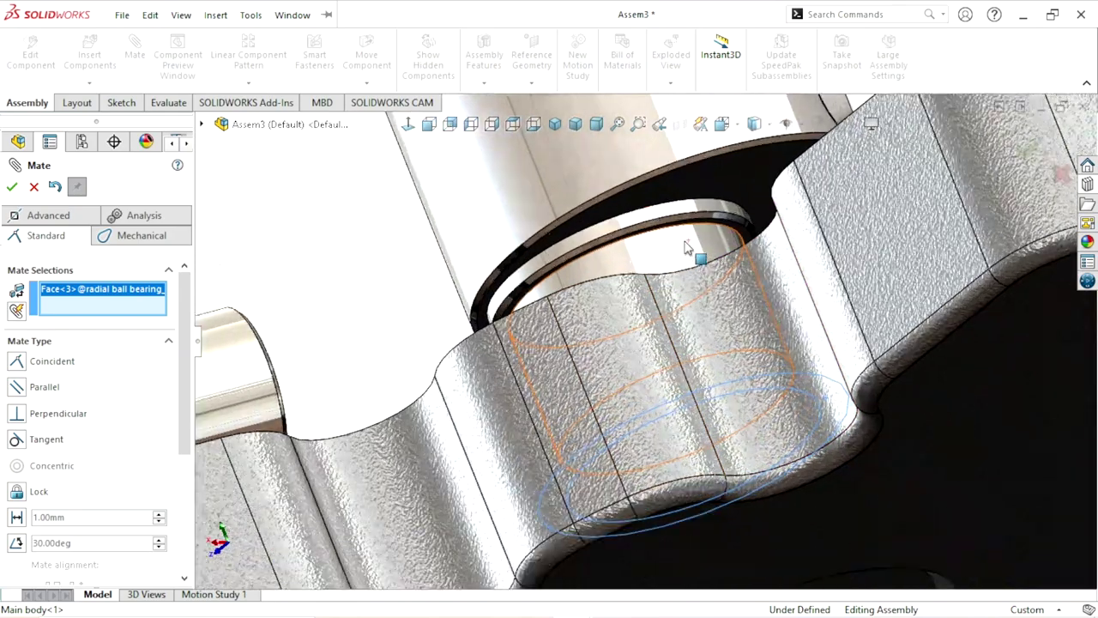
{"action": "scroll", "coordinate": [693, 236], "scroll_direction": "down", "scroll_amount": 3}
{"action": "scroll", "coordinate": [711, 256], "scroll_direction": "down", "scroll_amount": 2}
{"action": "left_click", "coordinate": [726, 248]}
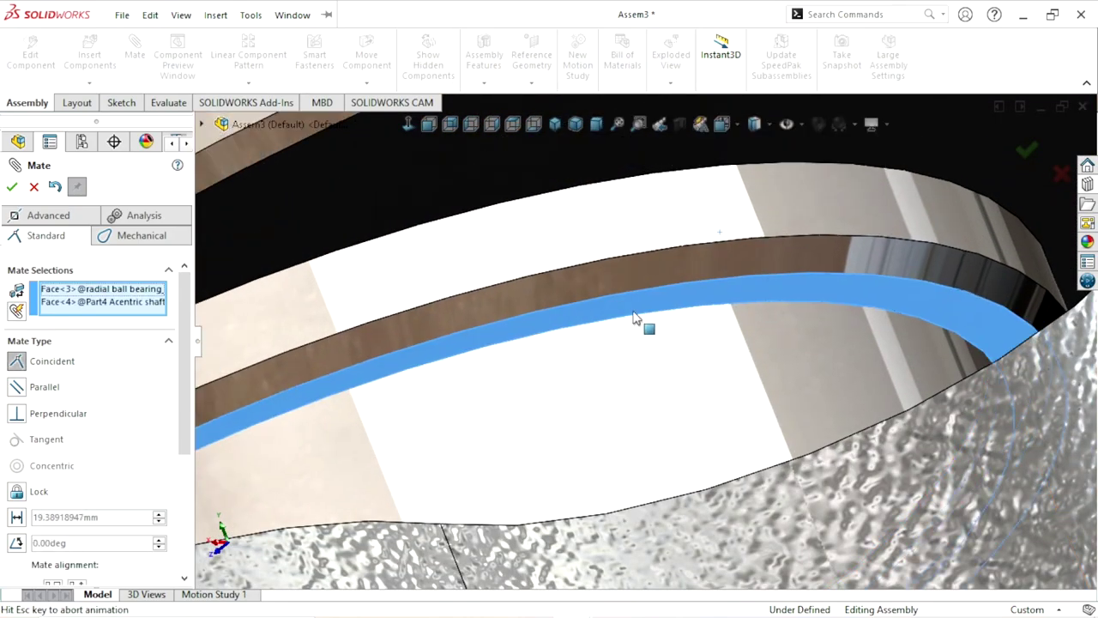
{"action": "scroll", "coordinate": [454, 318], "scroll_direction": "up", "scroll_amount": 5}
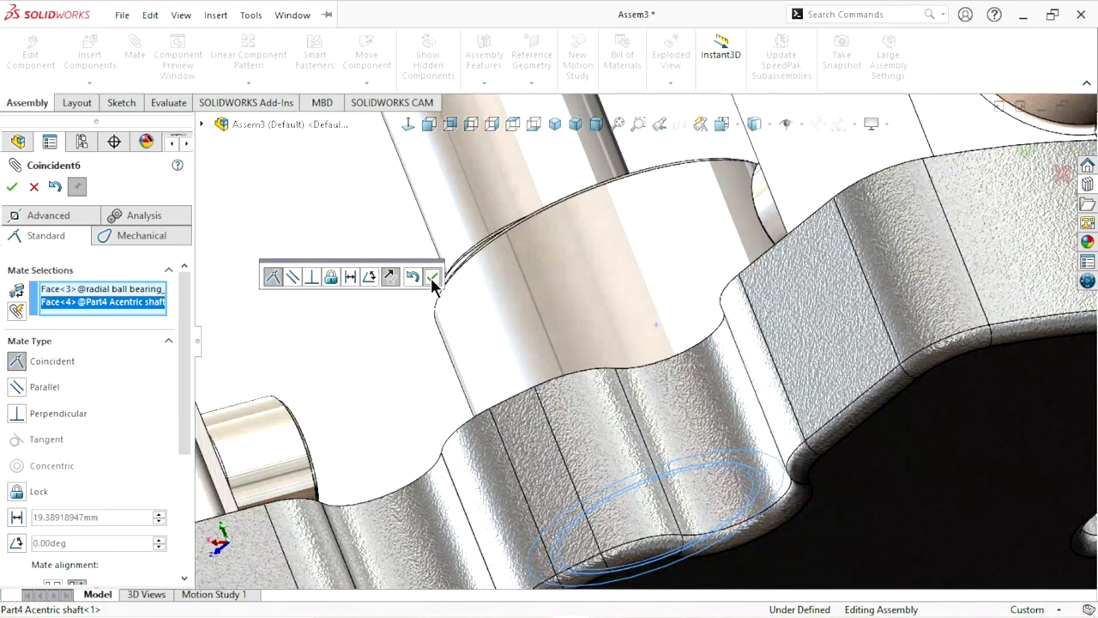
{"action": "left_click", "coordinate": [433, 286]}
Orbit to check the seated shaft and close the Mate dialog.
{"action": "scroll", "coordinate": [626, 319], "scroll_direction": "up", "scroll_amount": 5}
{"action": "mouse_move", "coordinate": [498, 277]}
{"action": "middle_mouse_down"}
{"action": "mouse_move", "coordinate": [485, 265]}
{"action": "mouse_move", "coordinate": [589, 323]}
{"action": "mouse_move", "coordinate": [684, 300]}
{"action": "middle_mouse_up"}
{"action": "scroll", "coordinate": [684, 300], "scroll_direction": "up", "scroll_amount": 2}
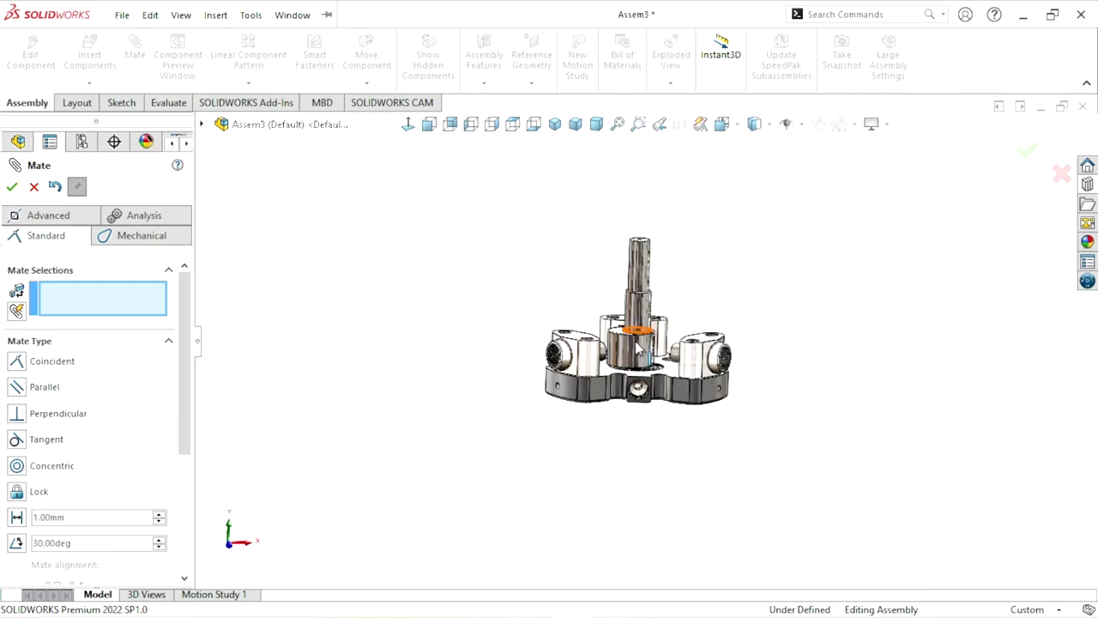
{"action": "scroll", "coordinate": [637, 346], "scroll_direction": "down", "scroll_amount": 5}
{"action": "scroll", "coordinate": [597, 385], "scroll_direction": "up", "scroll_amount": 2}
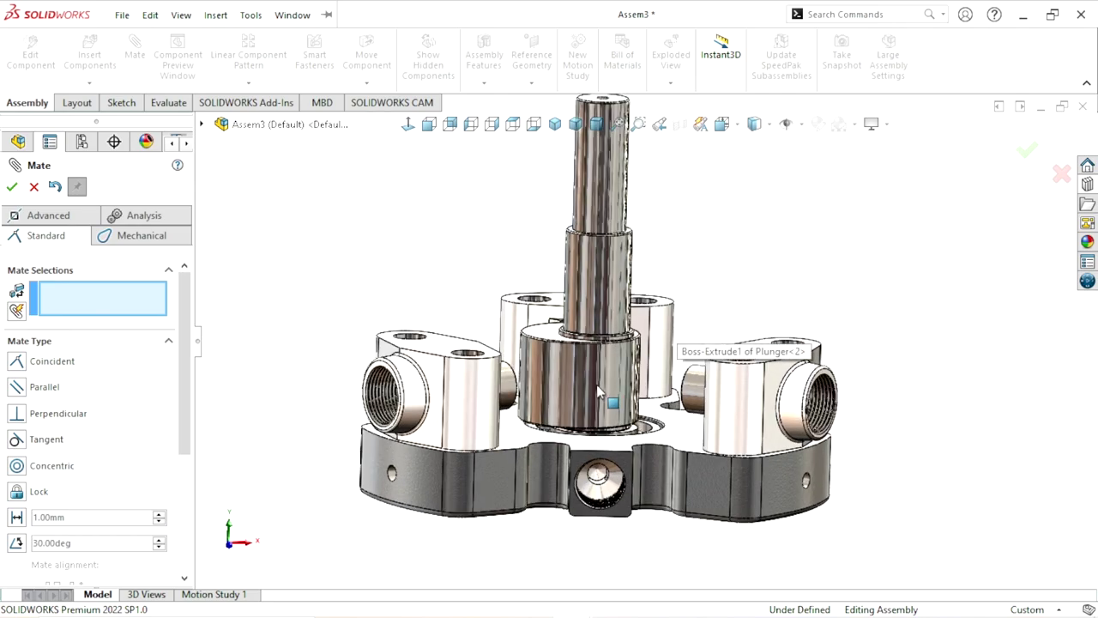
{"action": "scroll", "coordinate": [596, 384], "scroll_direction": "down", "scroll_amount": 2}
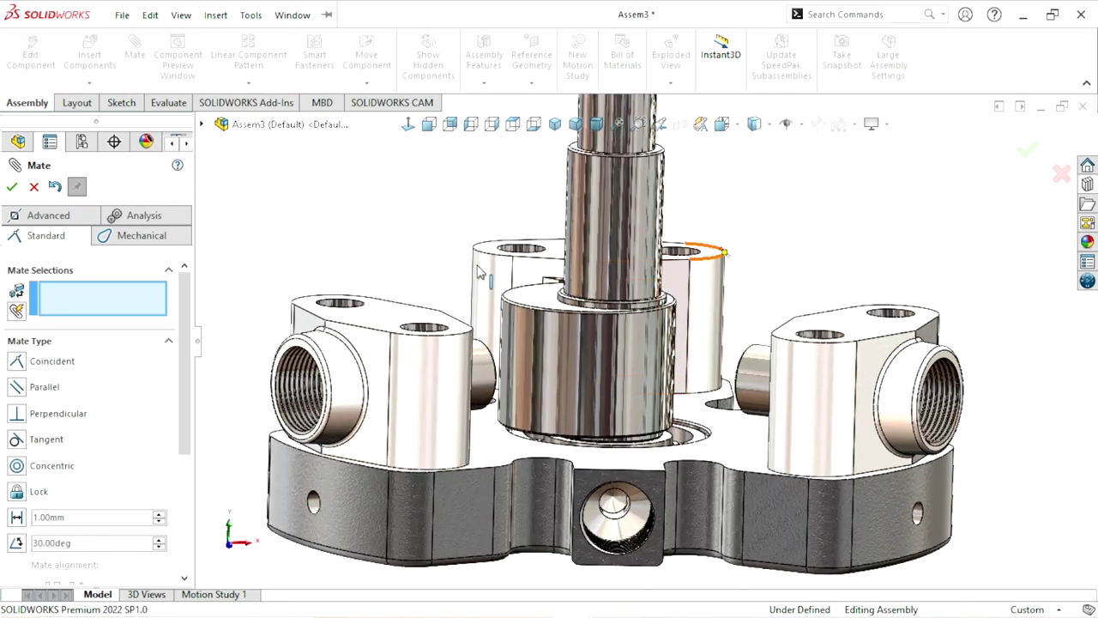
{"action": "key", "text": "Escape"}
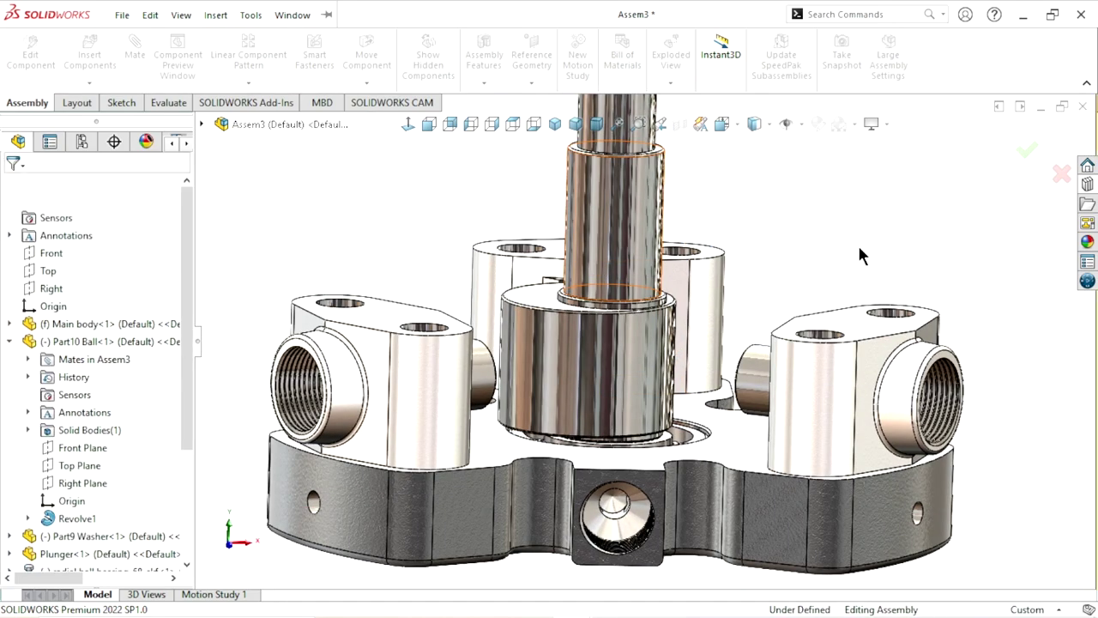
{"action": "scroll", "coordinate": [635, 334], "scroll_direction": "up", "scroll_amount": 3}
{"action": "scroll", "coordinate": [654, 340], "scroll_direction": "down", "scroll_amount": 1}
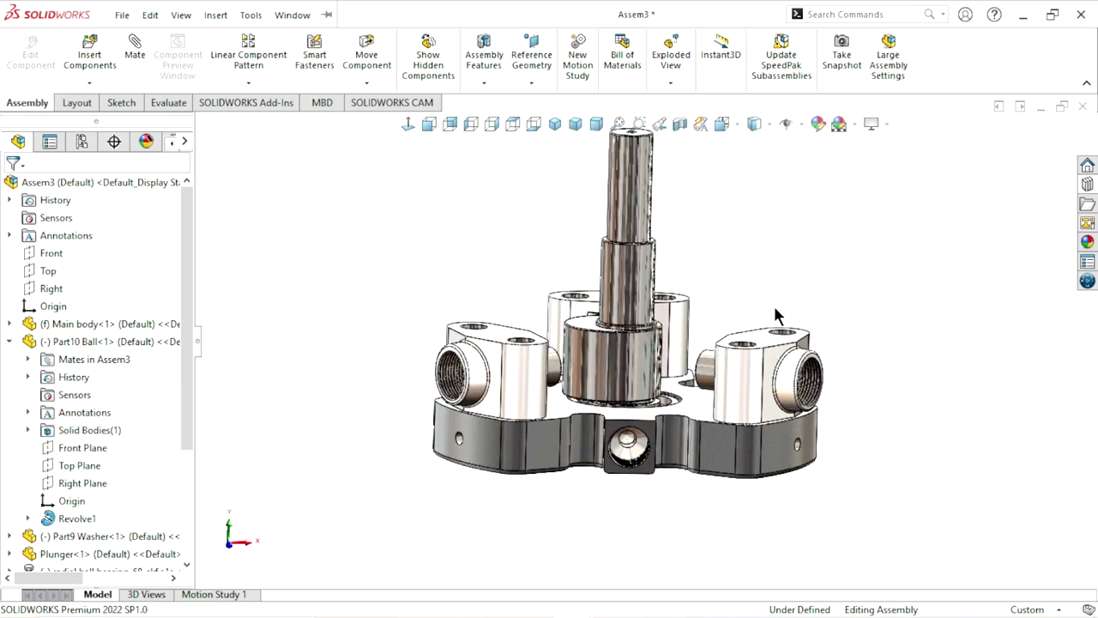
{"action": "scroll", "coordinate": [616, 343], "scroll_direction": "down", "scroll_amount": 2}
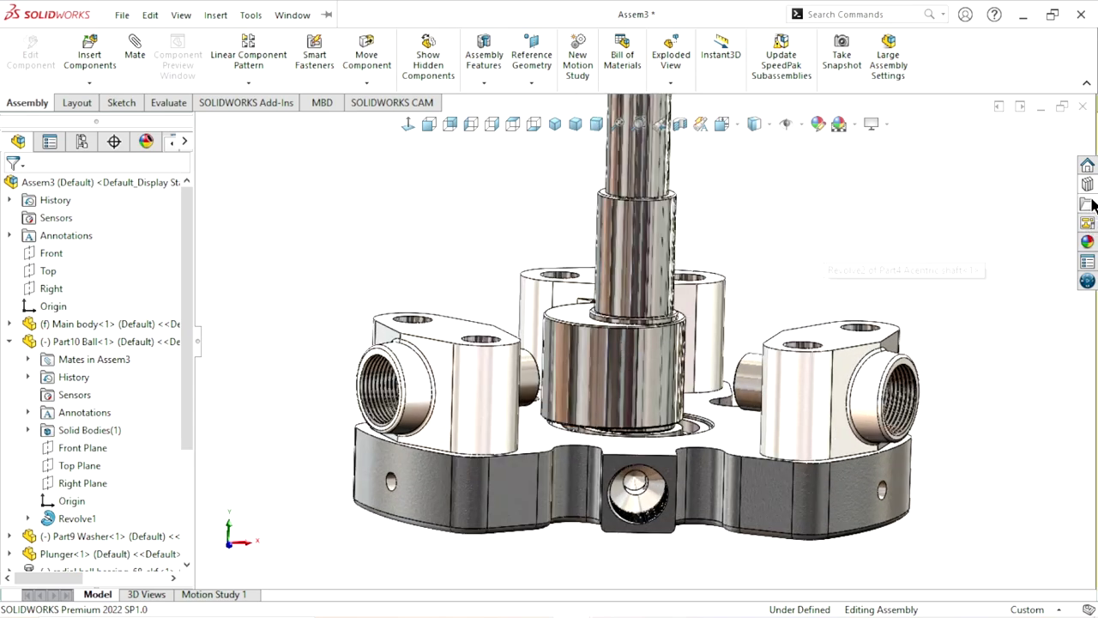
Drag a second SKF radial ball bearing in left of the shaft, size 6205.
{"action": "left_click", "coordinate": [1088, 186]}
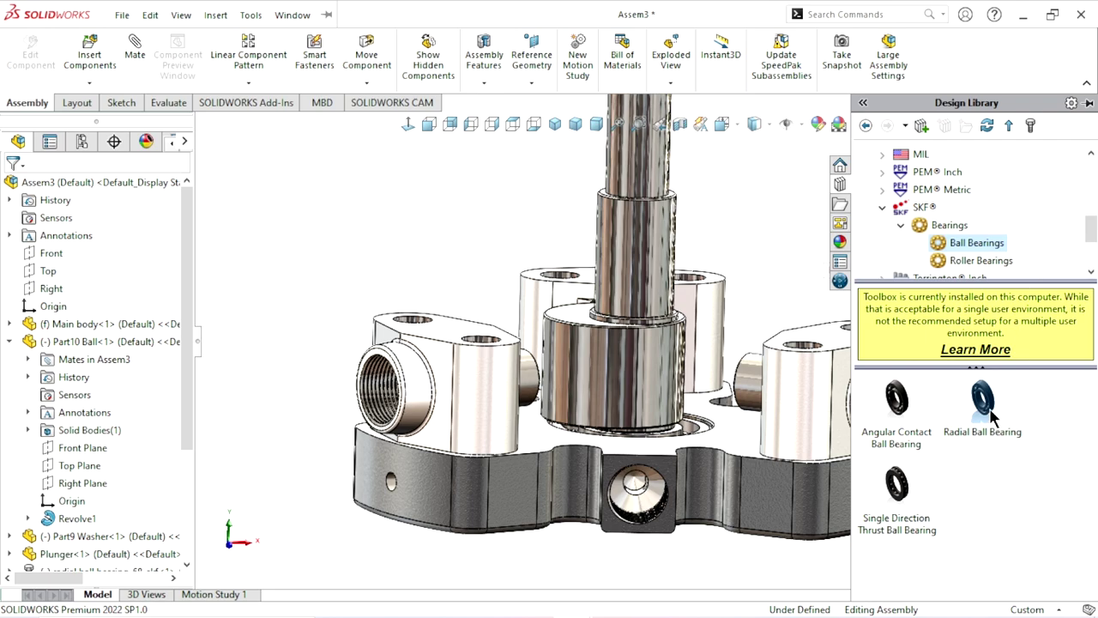
{"action": "left_click_drag", "start_coordinate": [690, 367], "coordinate": [358, 236]}
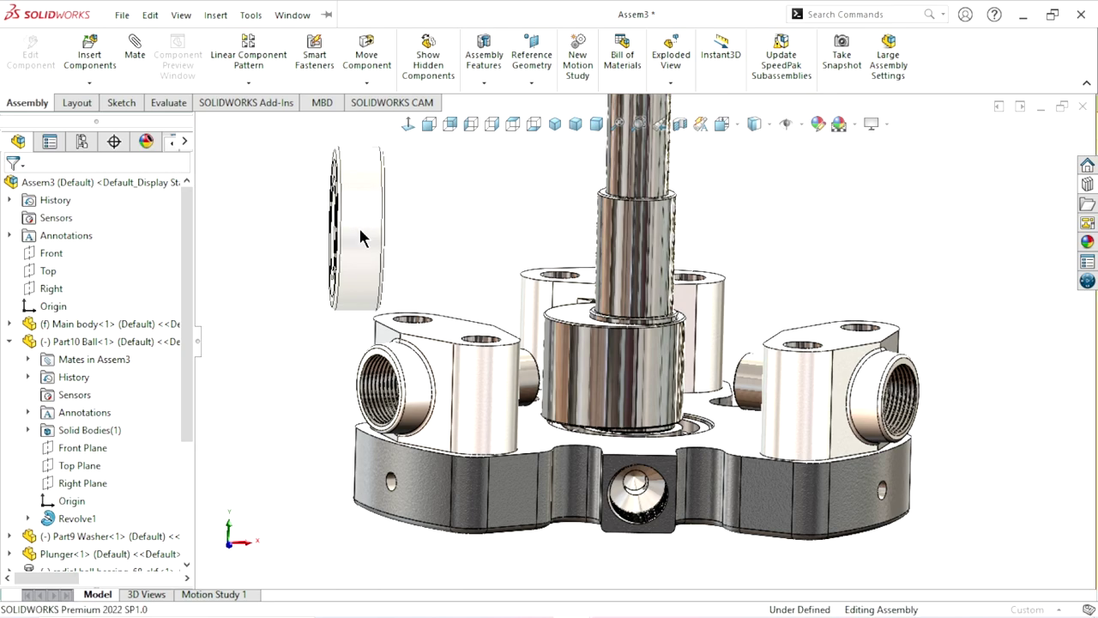
{"action": "left_click_drag", "start_coordinate": [360, 230], "coordinate": [360, 231]}
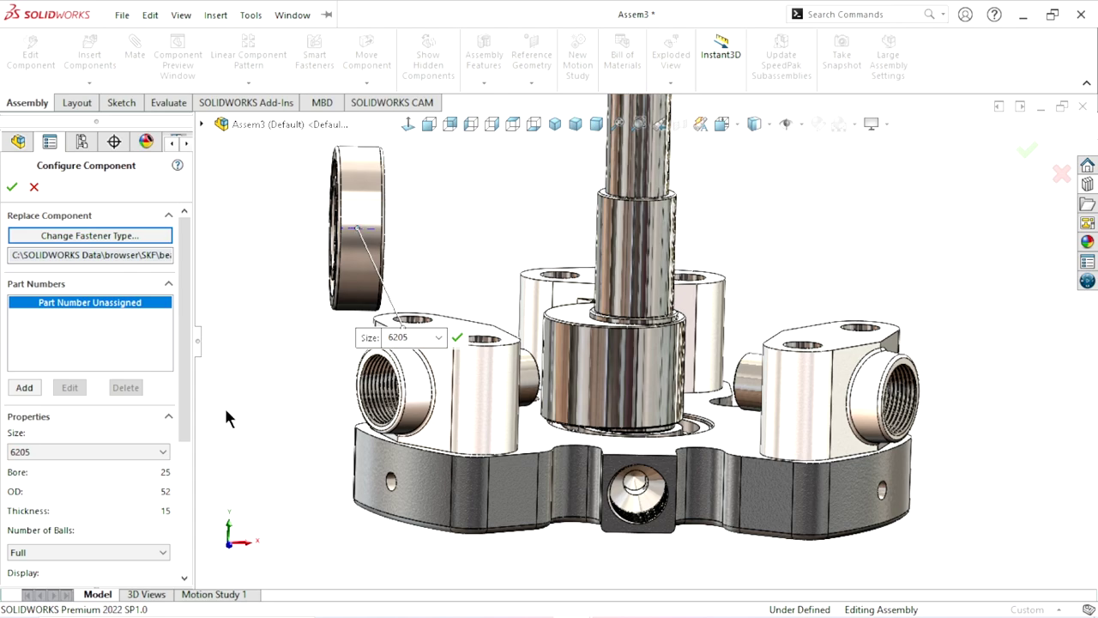
{"action": "left_click_drag", "start_coordinate": [184, 410], "coordinate": [213, 562]}
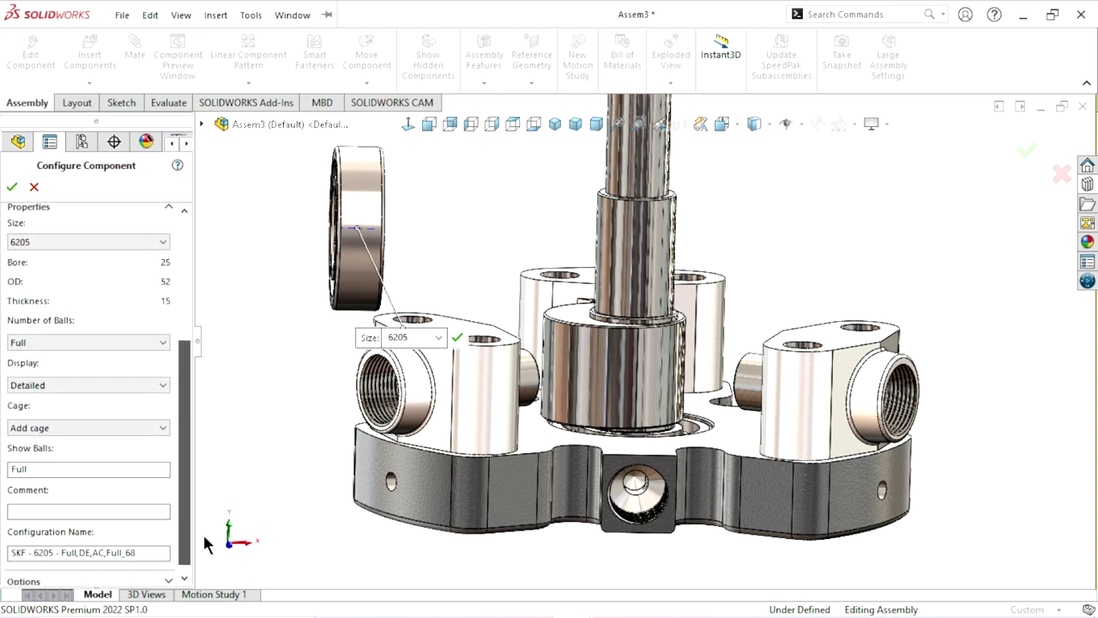
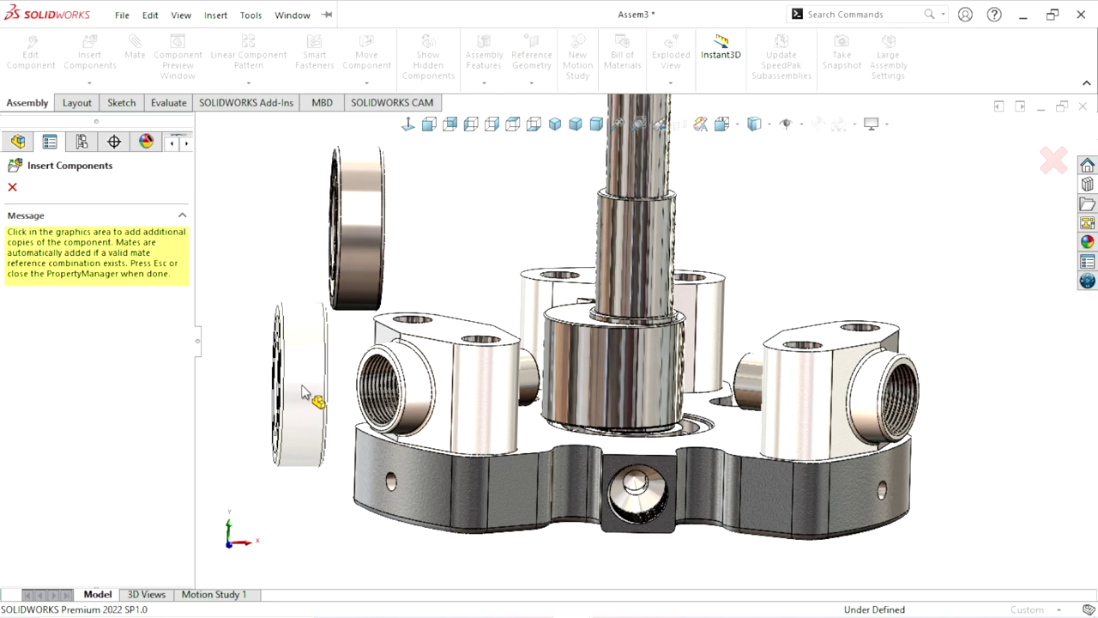
Stop placing bearing copies and mate the bearing bore concentric with the acentric shaft.
{"action": "key", "text": "Escape"}
{"action": "scroll", "coordinate": [554, 283], "scroll_direction": "up", "scroll_amount": 3}
{"action": "scroll", "coordinate": [527, 343], "scroll_direction": "down", "scroll_amount": 5}
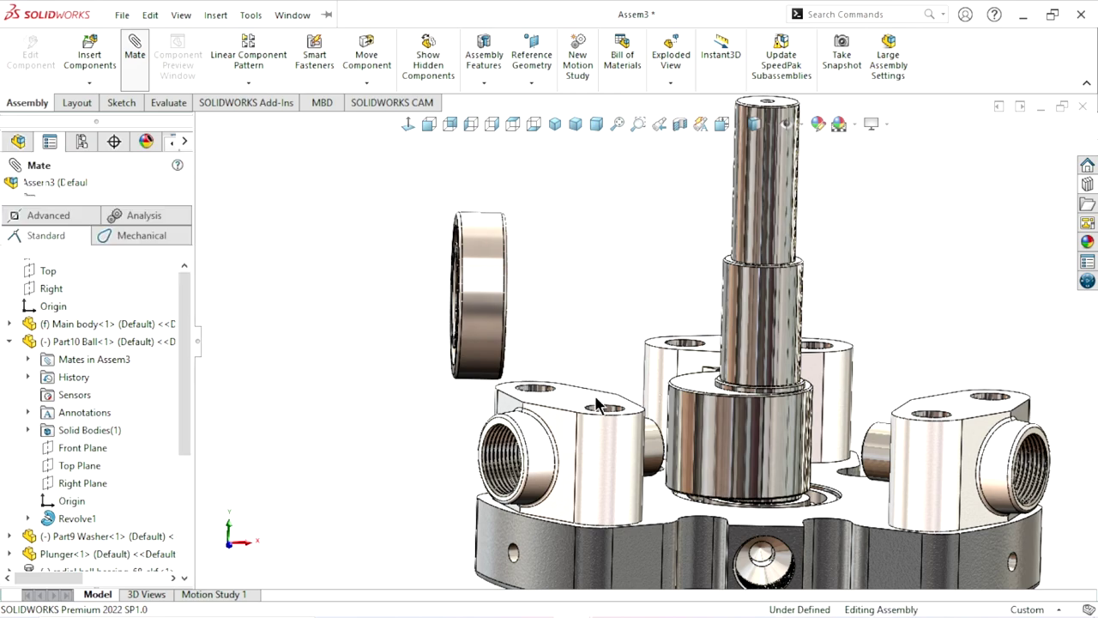
{"action": "middle_click_drag", "start_coordinate": [536, 352], "coordinate": [788, 384]}
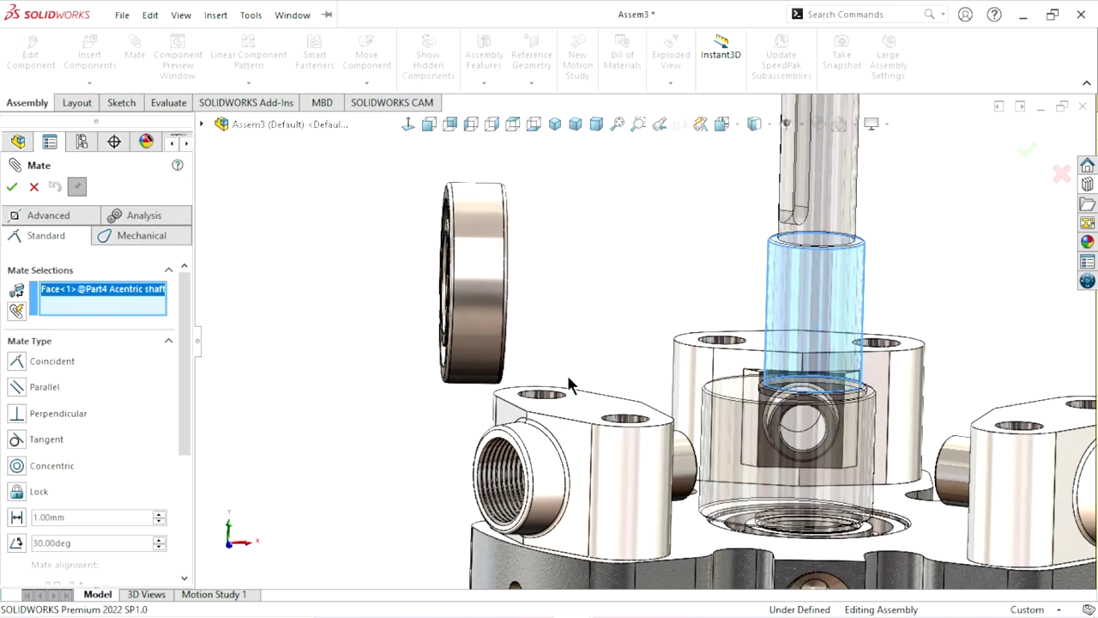
{"action": "scroll", "coordinate": [788, 384], "scroll_direction": "down", "scroll_amount": 3}
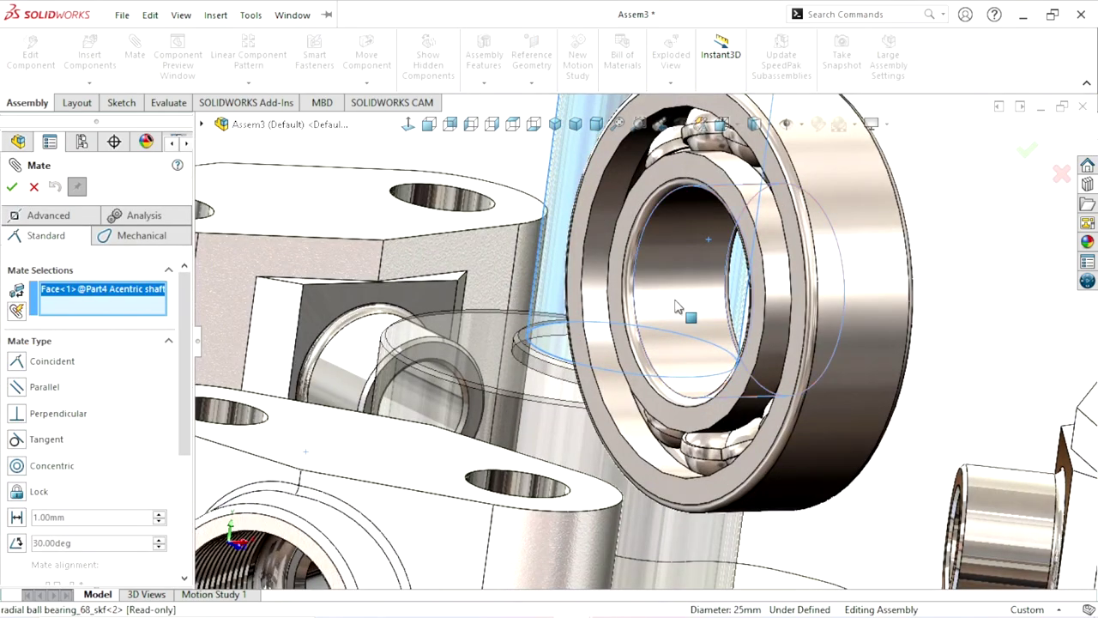
{"action": "left_click", "coordinate": [677, 307]}
{"action": "scroll", "coordinate": [730, 425], "scroll_direction": "up", "scroll_amount": 3}
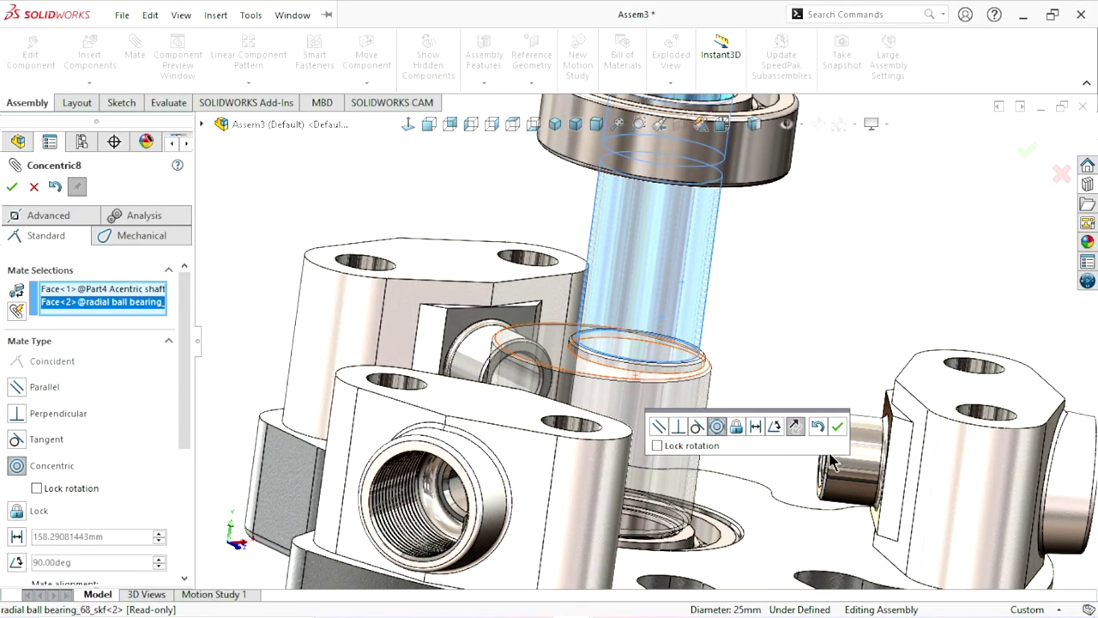
{"action": "left_click", "coordinate": [837, 432]}
{"action": "key", "text": "f"}
Add a Coincident mate between the bearing's side face and the shaft step.
{"action": "scroll", "coordinate": [839, 260], "scroll_direction": "down", "scroll_amount": 4}
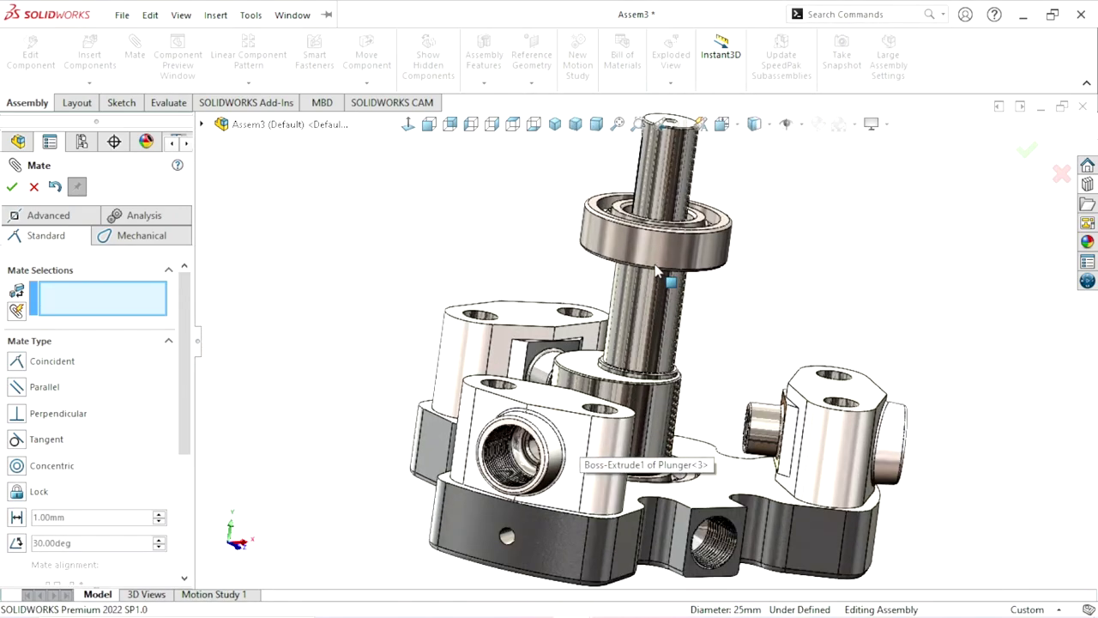
{"action": "middle_click_drag", "start_coordinate": [798, 336], "coordinate": [775, 231]}
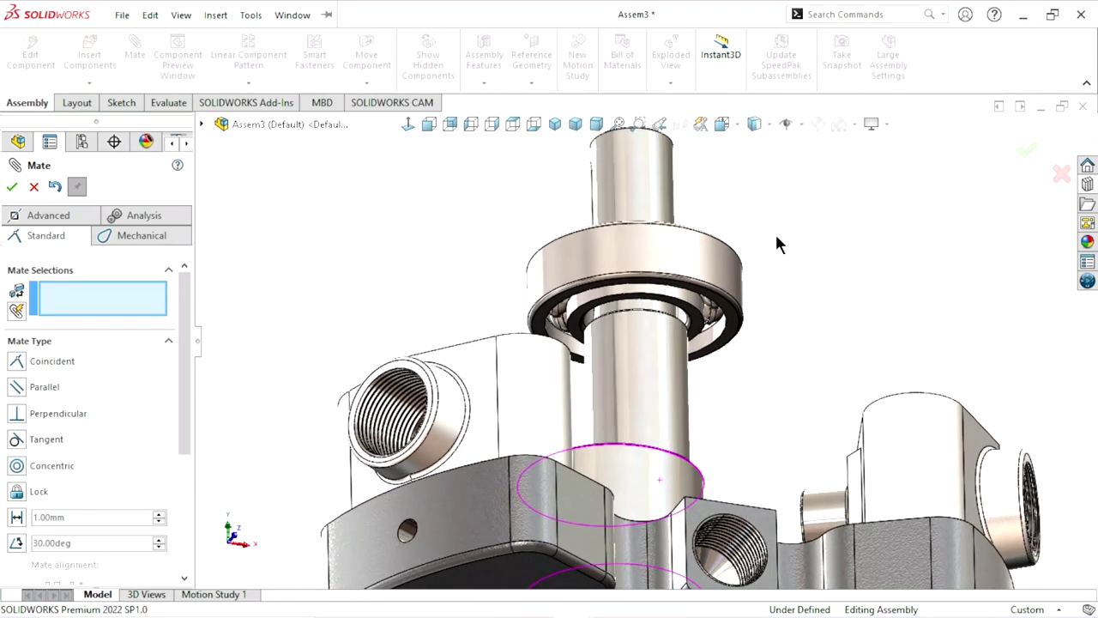
{"action": "scroll", "coordinate": [604, 318], "scroll_direction": "down", "scroll_amount": 2}
{"action": "scroll", "coordinate": [604, 322], "scroll_direction": "down", "scroll_amount": 2}
{"action": "left_click", "coordinate": [606, 322]}
{"action": "scroll", "coordinate": [729, 409], "scroll_direction": "up", "scroll_amount": 5}
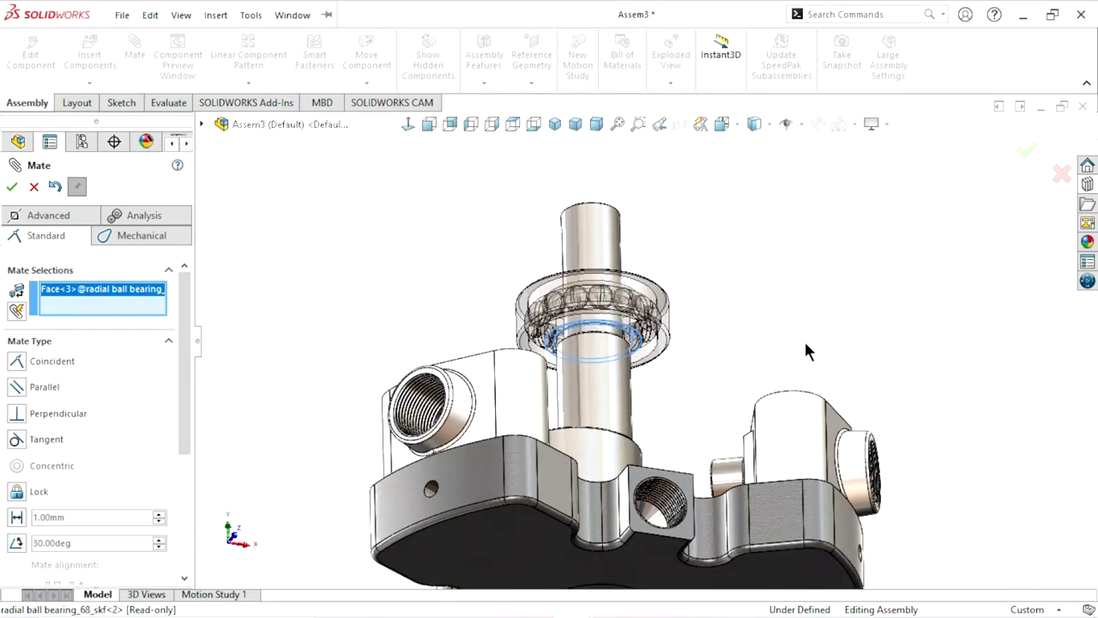
{"action": "middle_click_drag", "start_coordinate": [804, 351], "coordinate": [696, 455]}
{"action": "scroll", "coordinate": [620, 422], "scroll_direction": "down", "scroll_amount": 3}
{"action": "scroll", "coordinate": [613, 441], "scroll_direction": "down", "scroll_amount": 3}
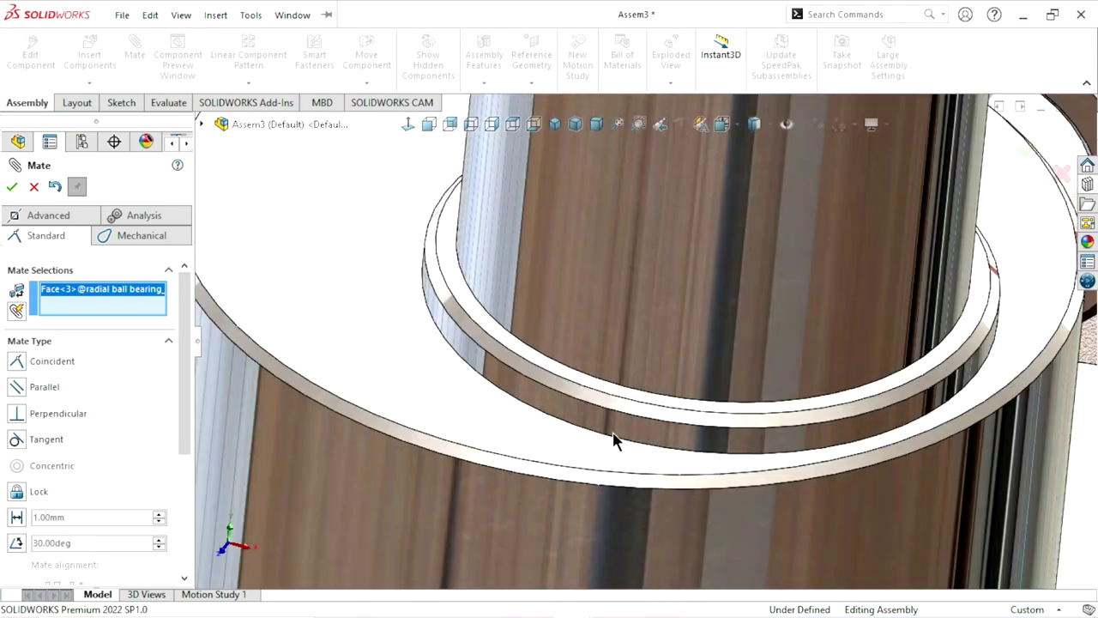
{"action": "left_click", "coordinate": [607, 394]}
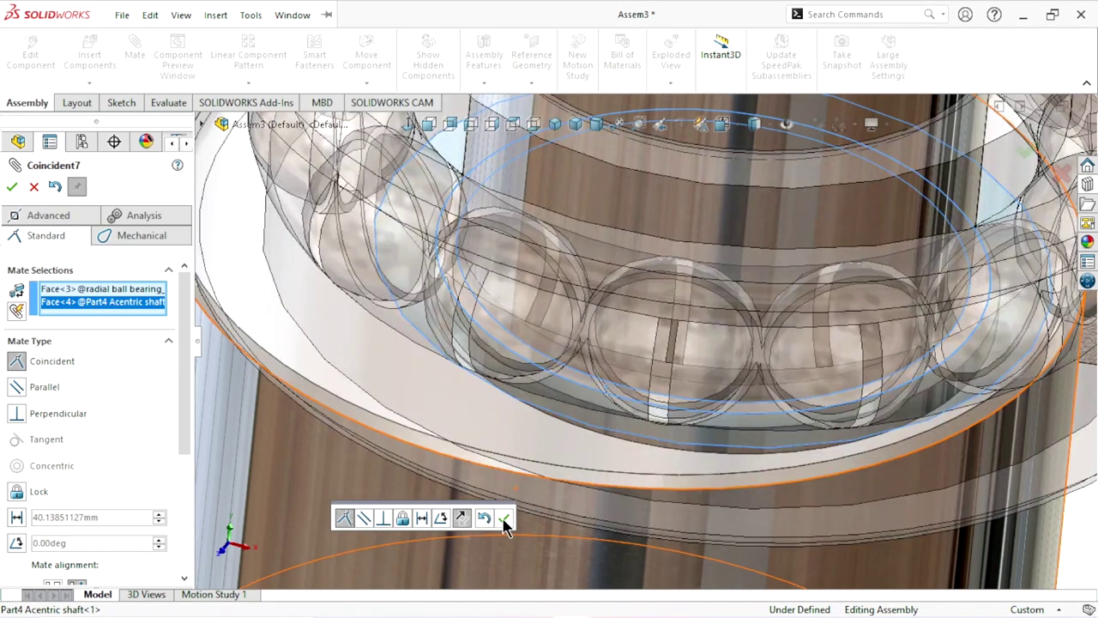
{"action": "left_click", "coordinate": [505, 520]}
Orbit around the assembly to check the bearing's fit, then close the Mate tool.
{"action": "scroll", "coordinate": [681, 464], "scroll_direction": "up", "scroll_amount": 5}
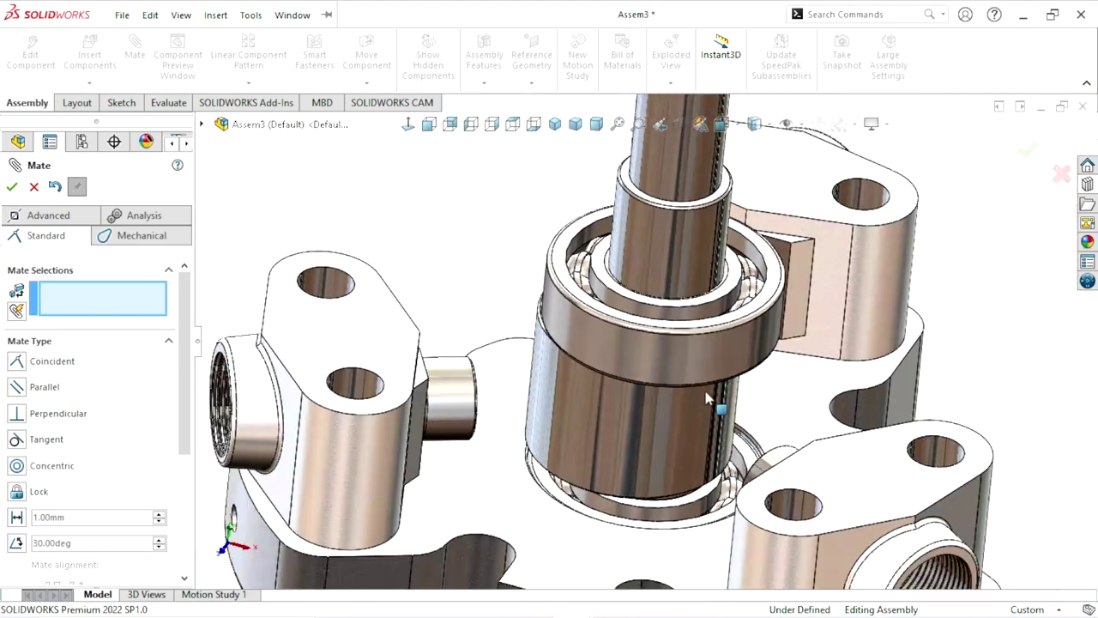
{"action": "scroll", "coordinate": [893, 343], "scroll_direction": "up", "scroll_amount": 3}
{"action": "mouse_move", "coordinate": [871, 405]}
{"action": "middle_mouse_down"}
{"action": "mouse_move", "coordinate": [878, 309]}
{"action": "mouse_move", "coordinate": [902, 321]}
{"action": "middle_mouse_up"}
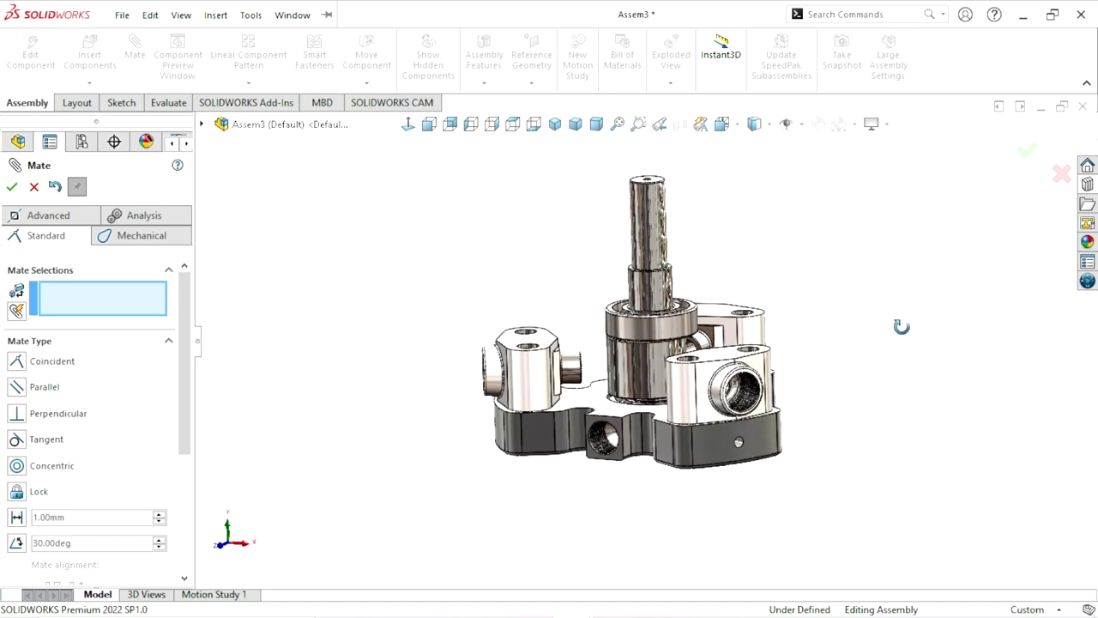
{"action": "scroll", "coordinate": [589, 335], "scroll_direction": "down", "scroll_amount": 4}
{"action": "scroll", "coordinate": [636, 422], "scroll_direction": "up", "scroll_amount": 3}
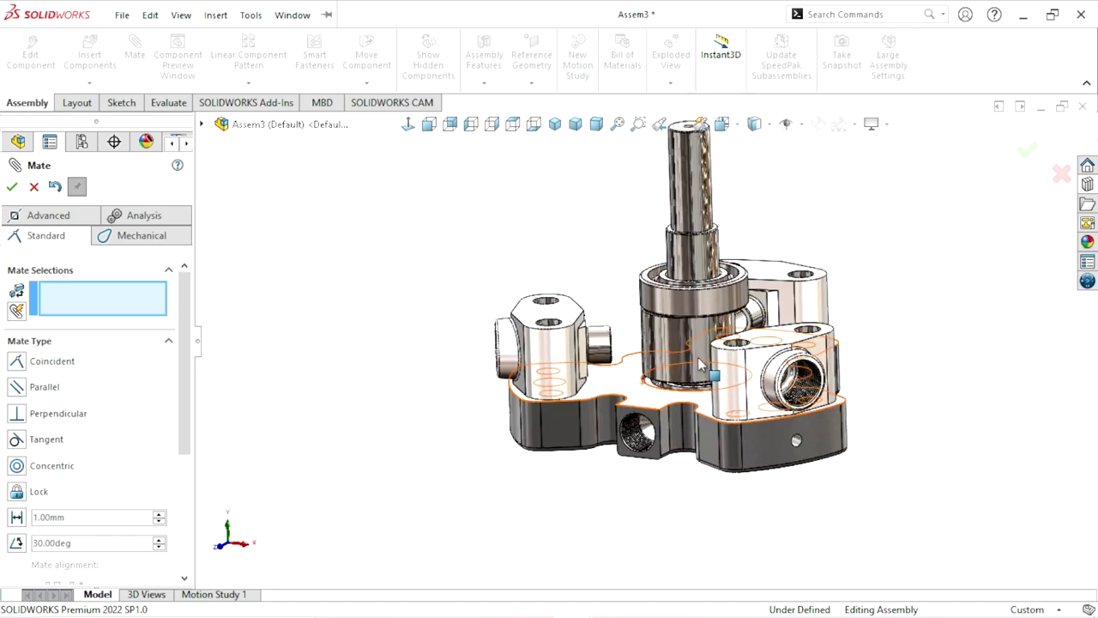
{"action": "scroll", "coordinate": [555, 216], "scroll_direction": "down", "scroll_amount": 3}
{"action": "scroll", "coordinate": [655, 367], "scroll_direction": "up", "scroll_amount": 3}
{"action": "scroll", "coordinate": [686, 288], "scroll_direction": "down", "scroll_amount": 2}
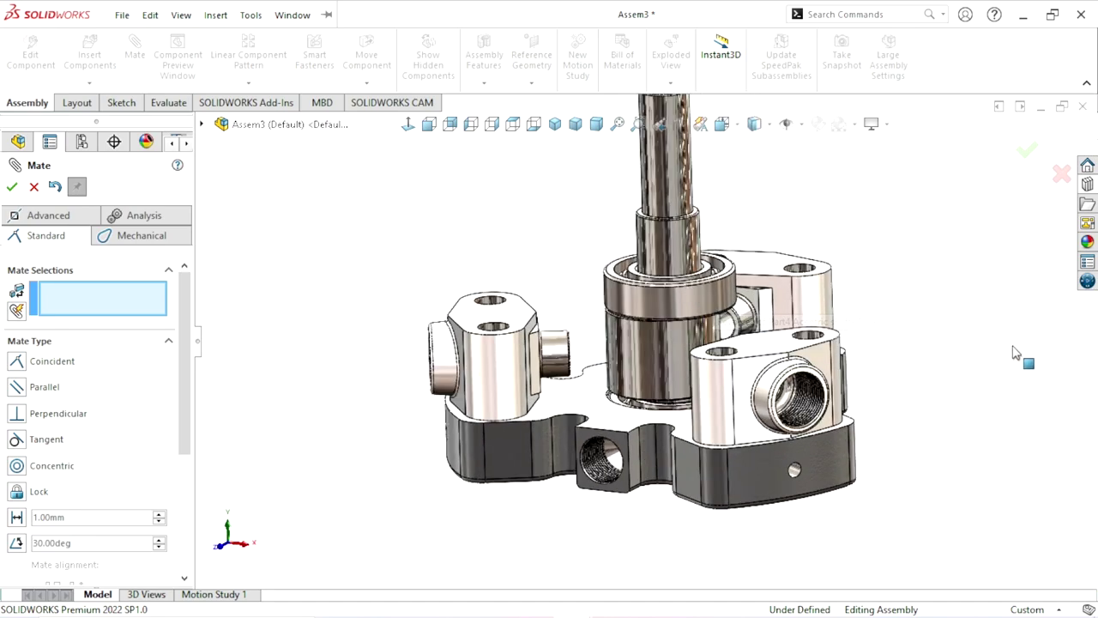
{"action": "middle_click_drag", "start_coordinate": [931, 400], "coordinate": [939, 456]}
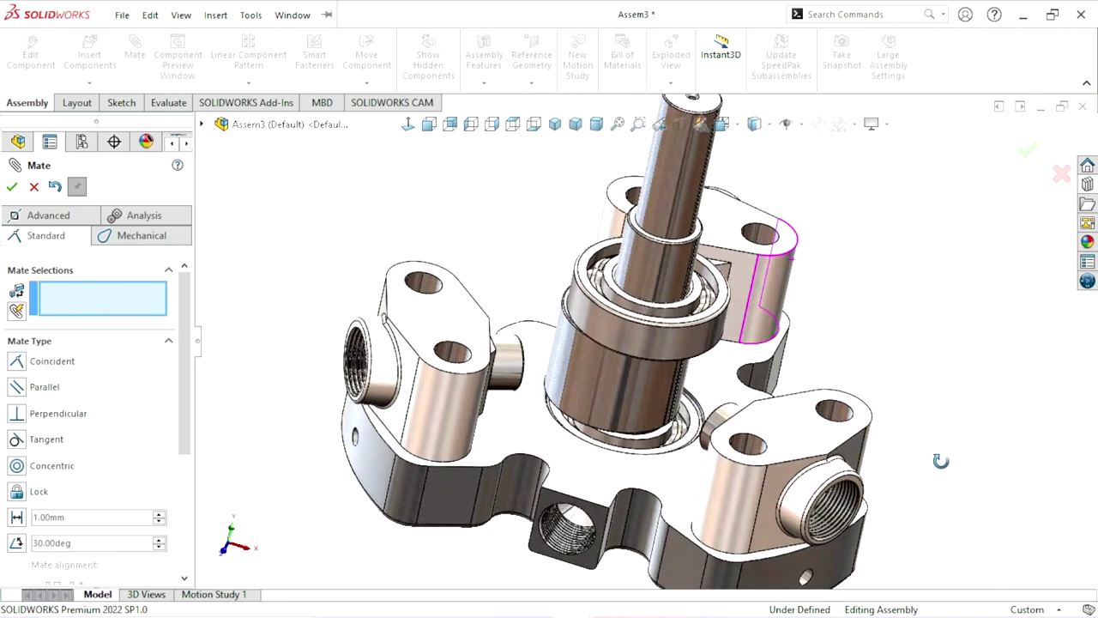
{"action": "scroll", "coordinate": [590, 369], "scroll_direction": "up", "scroll_amount": 3}
{"action": "scroll", "coordinate": [591, 369], "scroll_direction": "down", "scroll_amount": 2}
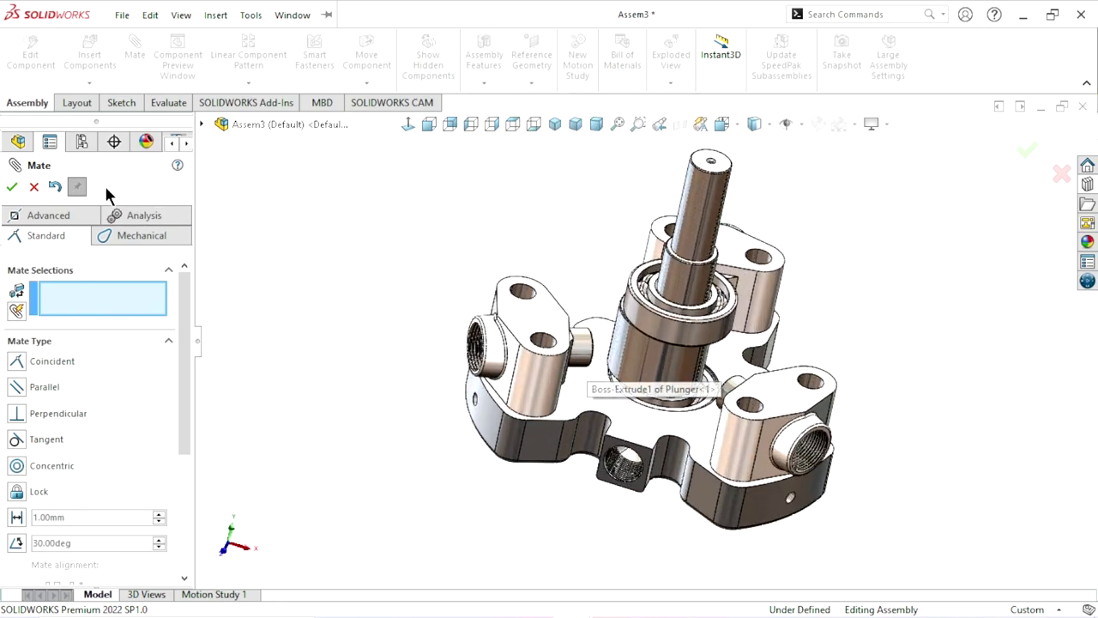
{"action": "left_click", "coordinate": [34, 187]}
Insert the Part3 piston file and drop it into the assembly beside the shaft.
{"action": "left_click", "coordinate": [89, 58]}
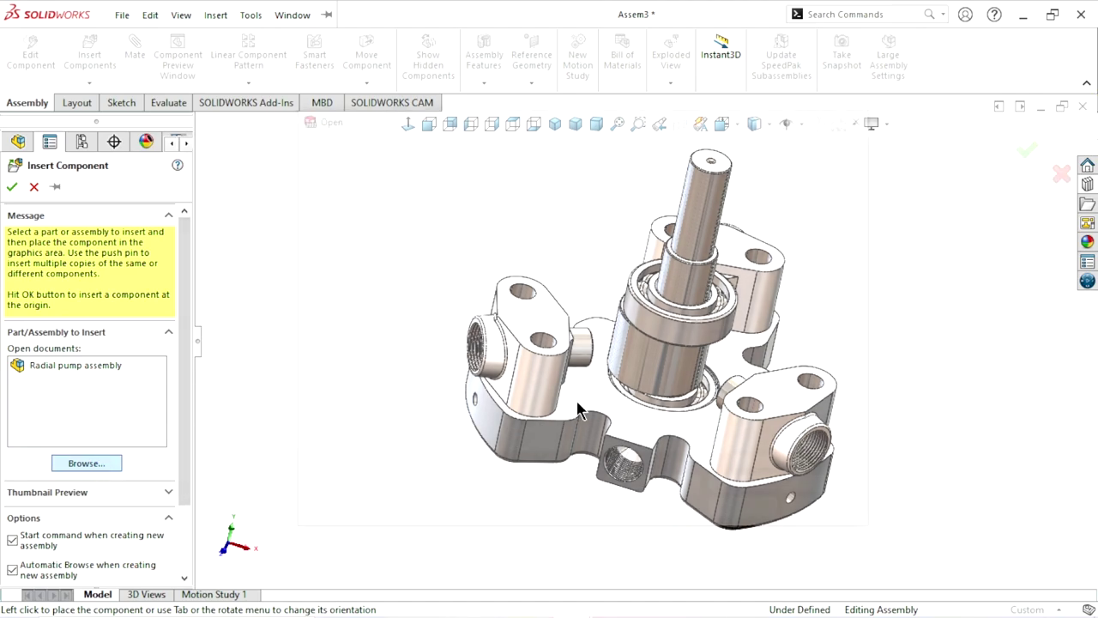
{"action": "scroll", "coordinate": [865, 296], "scroll_direction": "down", "scroll_amount": 2}
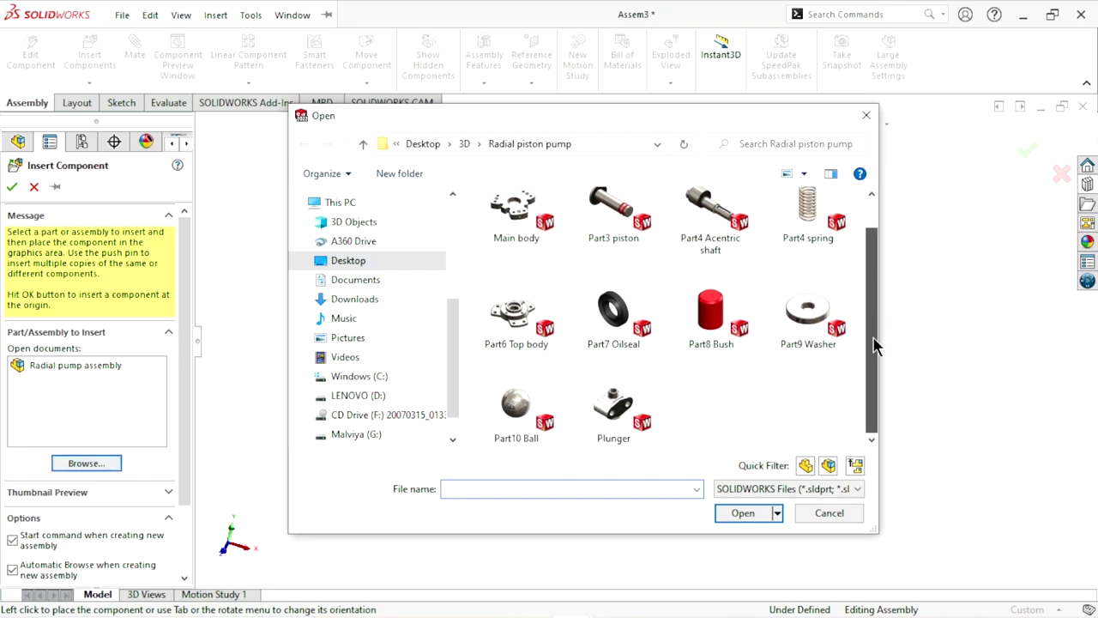
{"action": "scroll", "coordinate": [867, 291], "scroll_direction": "up", "scroll_amount": 2}
{"action": "left_click", "coordinate": [614, 249]}
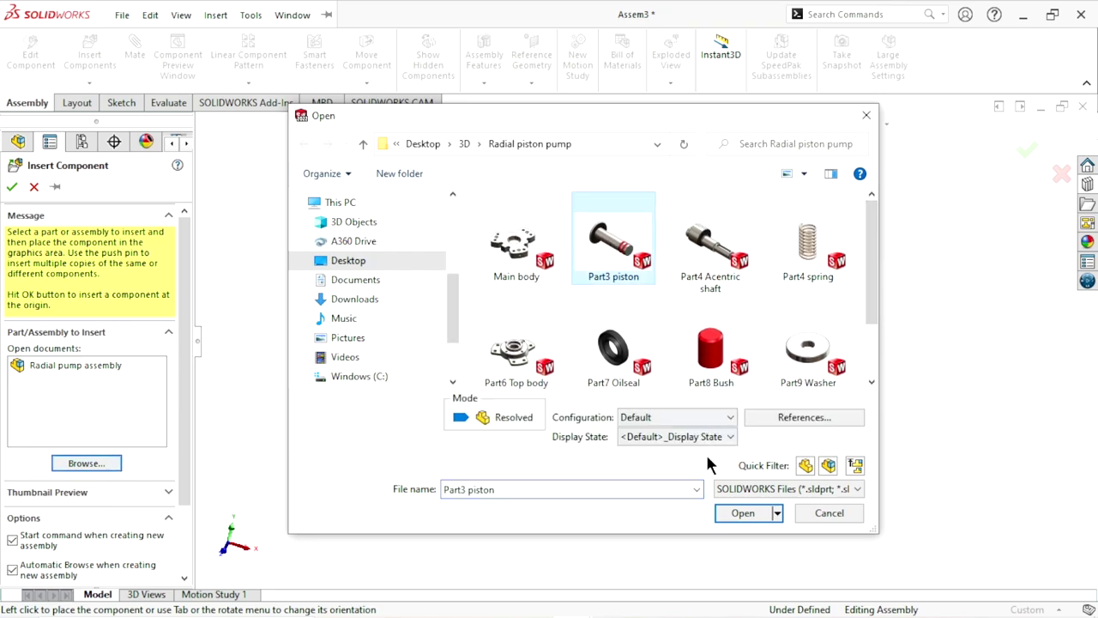
{"action": "left_click", "coordinate": [735, 515]}
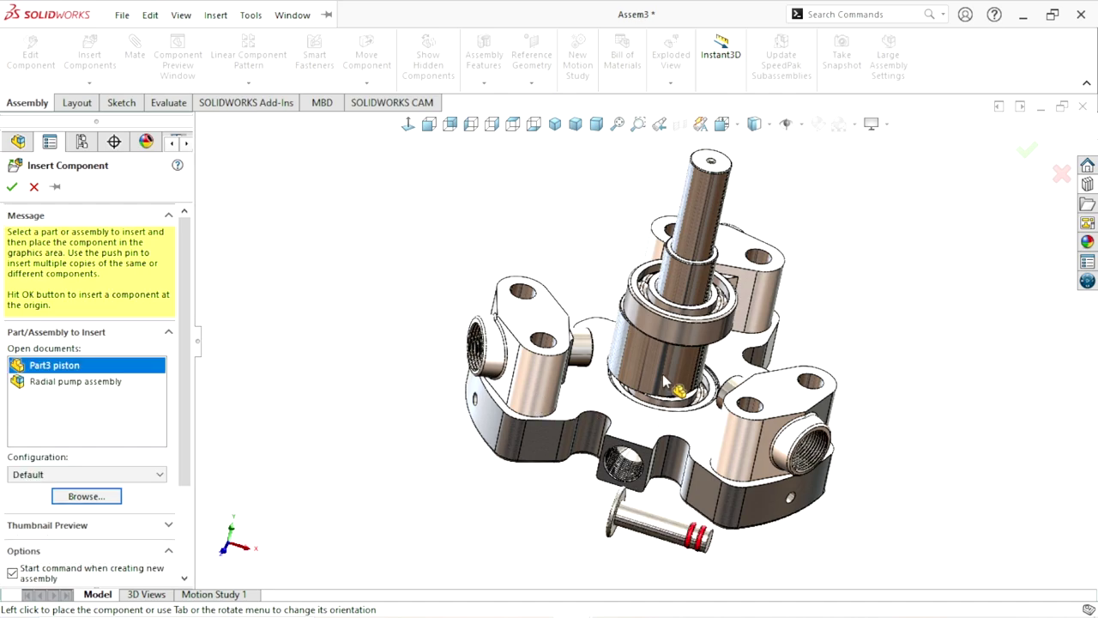
{"action": "scroll", "coordinate": [652, 377], "scroll_direction": "down", "scroll_amount": 3}
{"action": "scroll", "coordinate": [642, 371], "scroll_direction": "down", "scroll_amount": 2}
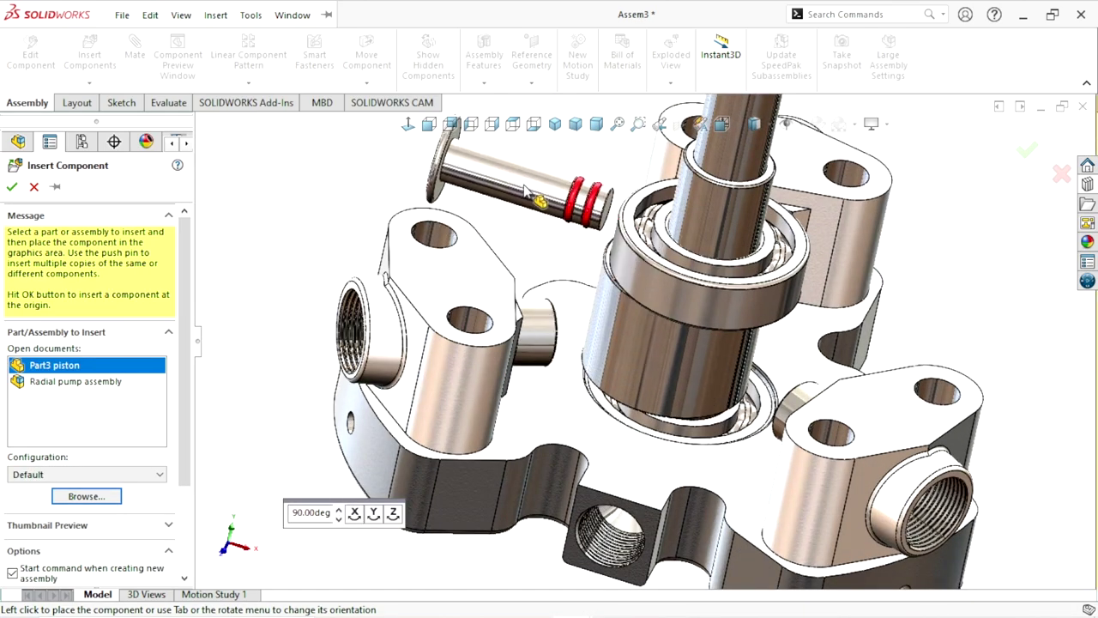
{"action": "left_click", "coordinate": [606, 338]}
{"action": "scroll", "coordinate": [627, 351], "scroll_direction": "up", "scroll_amount": 5}
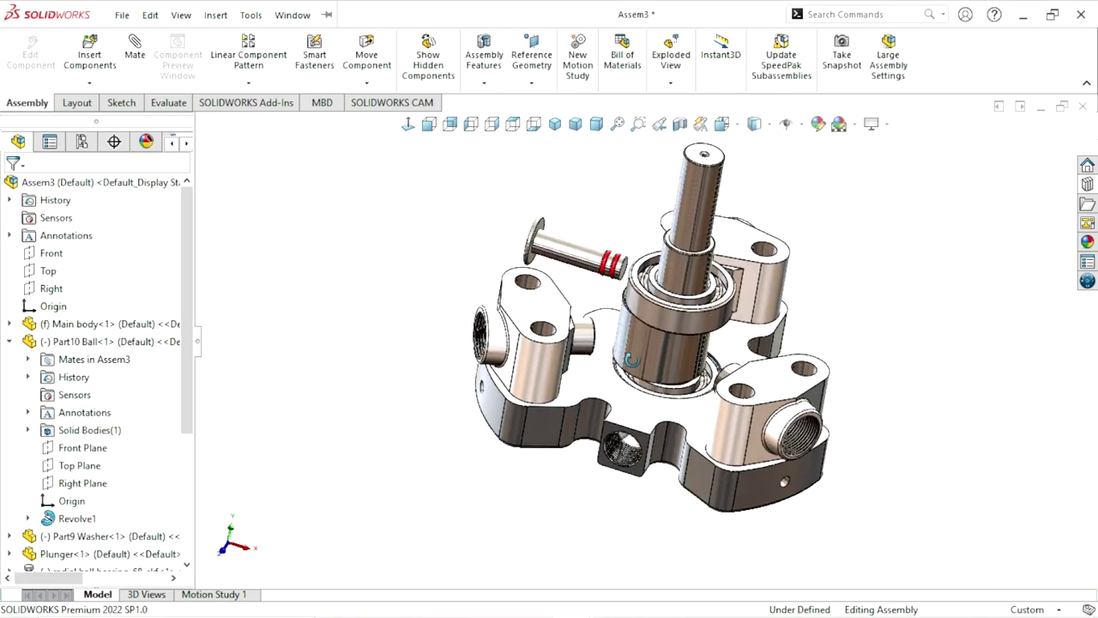
Mate the piston rod concentric with the bushing bore, flipping its direction.
{"action": "scroll", "coordinate": [585, 334], "scroll_direction": "down", "scroll_amount": 5}
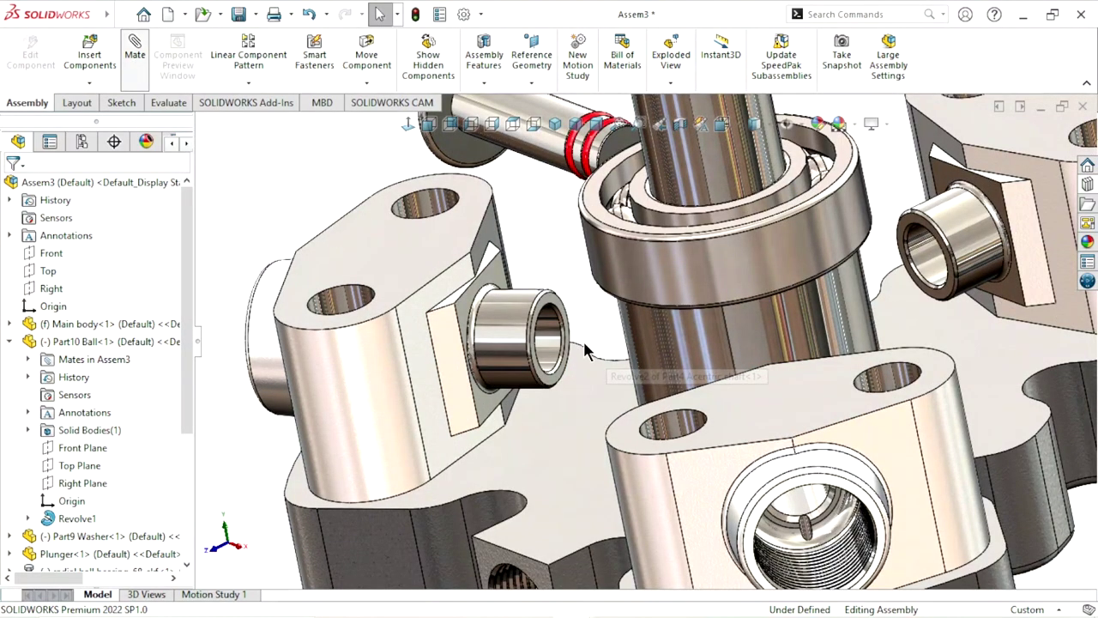
{"action": "scroll", "coordinate": [573, 353], "scroll_direction": "down", "scroll_amount": 3}
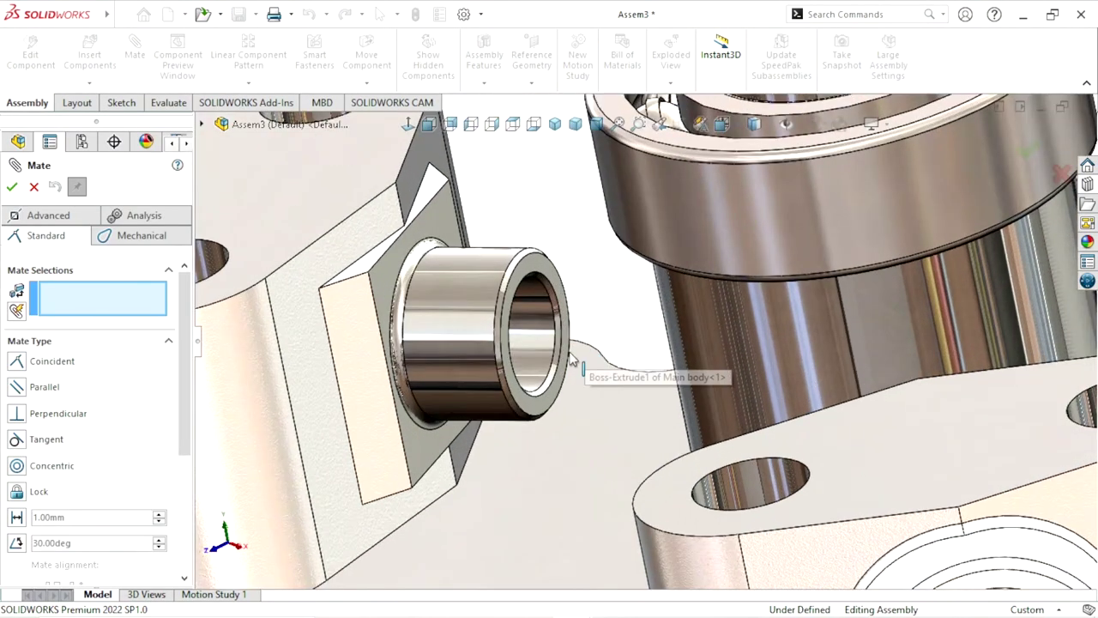
{"action": "left_click", "coordinate": [533, 314]}
{"action": "scroll", "coordinate": [558, 411], "scroll_direction": "up", "scroll_amount": 5}
{"action": "scroll", "coordinate": [480, 360], "scroll_direction": "down", "scroll_amount": 3}
{"action": "scroll", "coordinate": [460, 171], "scroll_direction": "down", "scroll_amount": 2}
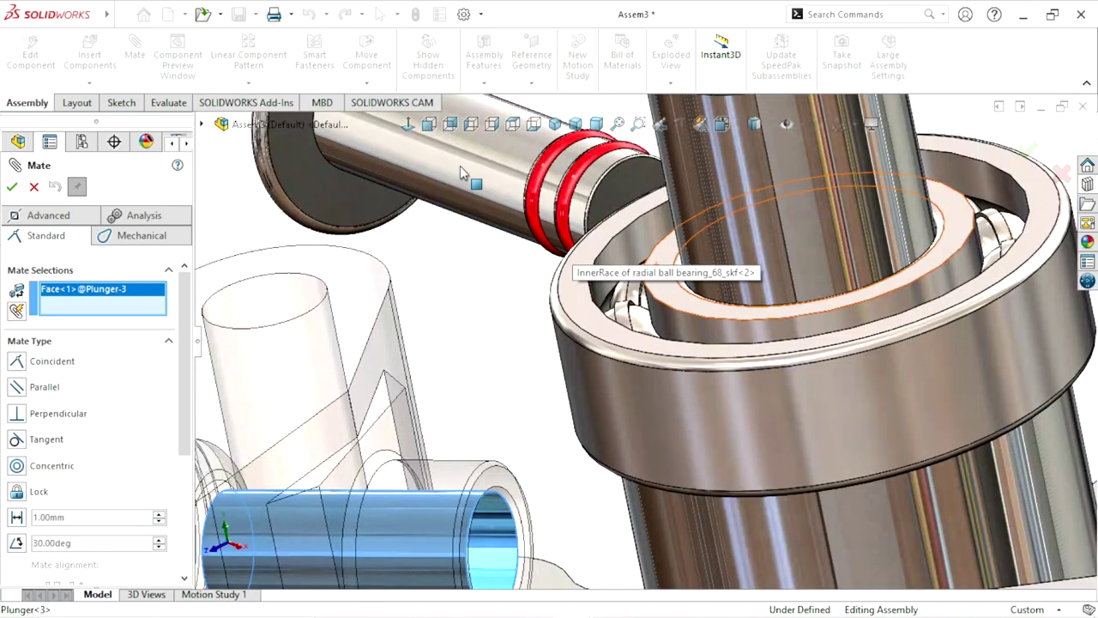
{"action": "left_click", "coordinate": [477, 169]}
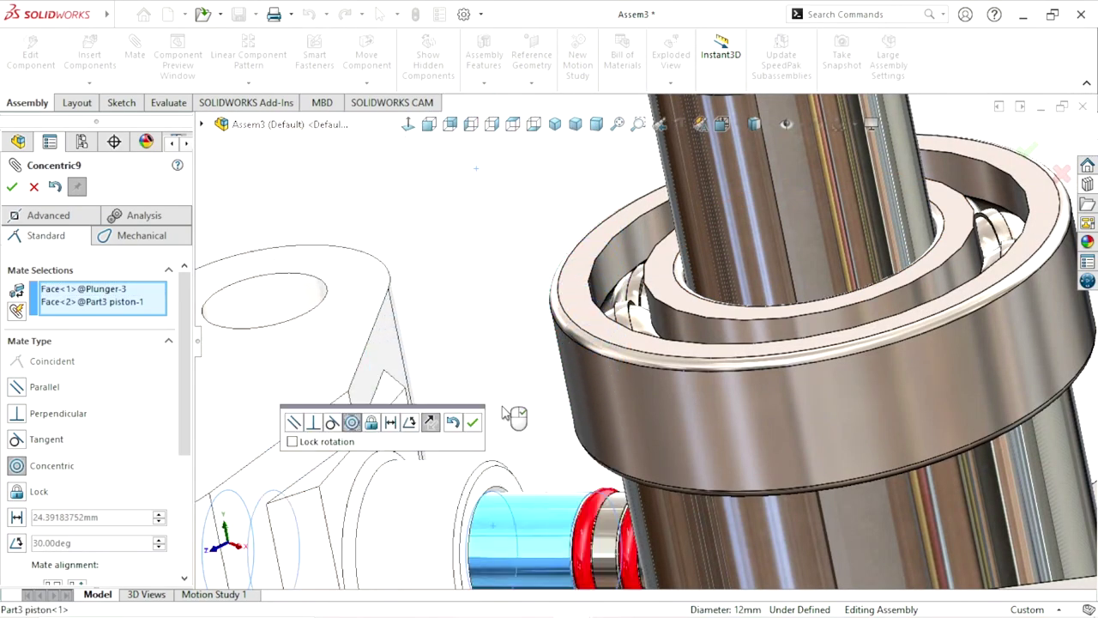
{"action": "left_click", "coordinate": [431, 423]}
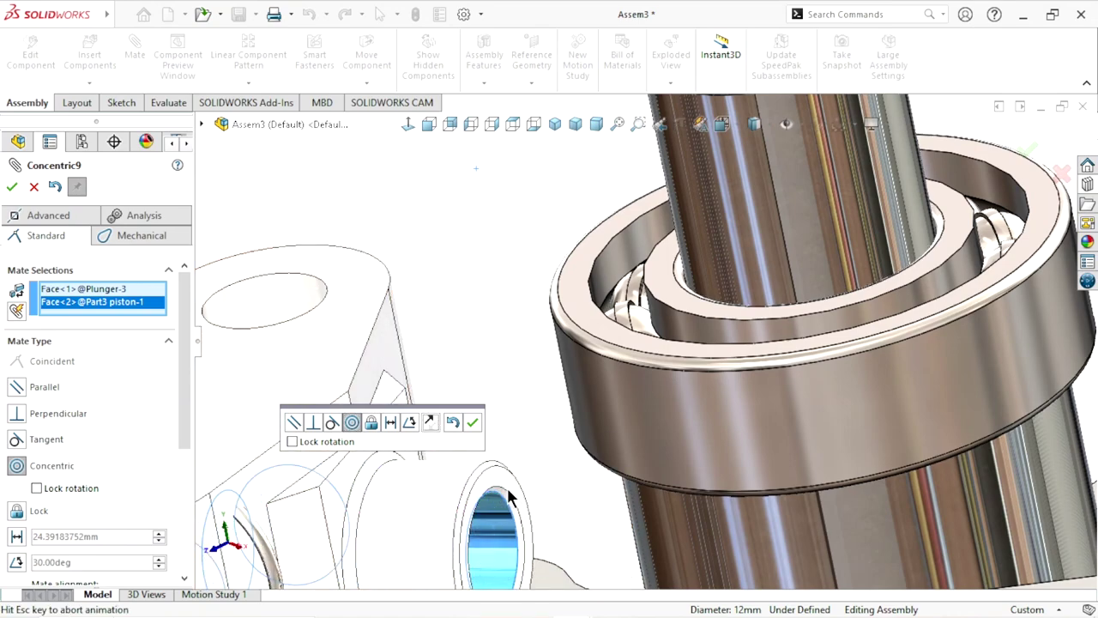
{"action": "scroll", "coordinate": [495, 481], "scroll_direction": "up", "scroll_amount": 2}
{"action": "scroll", "coordinate": [495, 480], "scroll_direction": "up", "scroll_amount": 2}
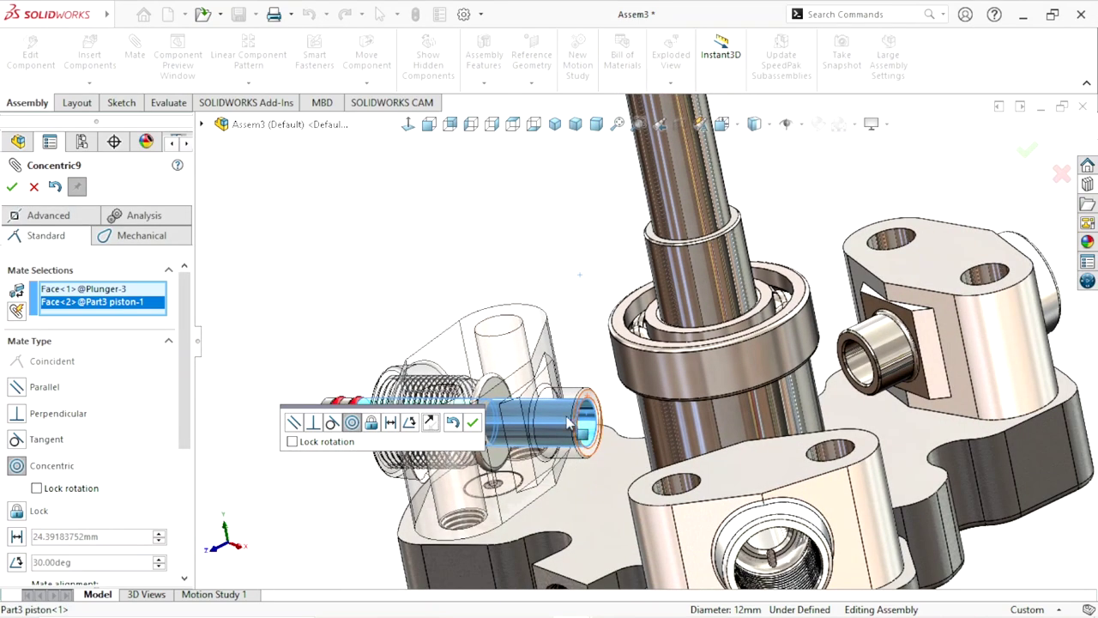
{"action": "left_click", "coordinate": [472, 424]}
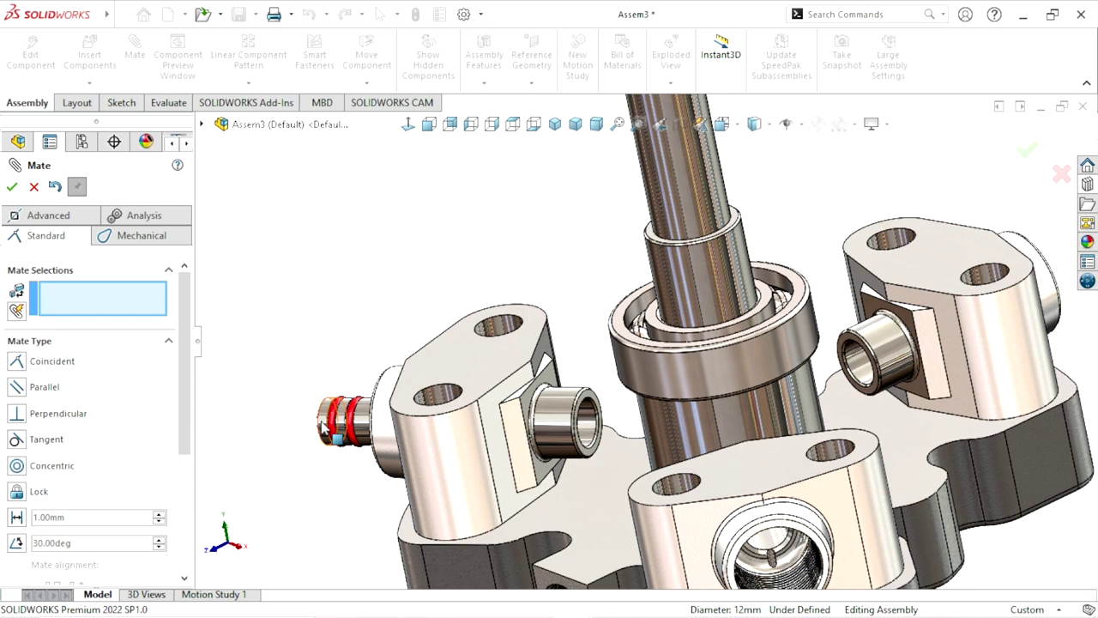
Slide the piston through the bore and make its head face tangent to the acentric shaft.
{"action": "left_click_drag", "start_coordinate": [443, 446], "coordinate": [540, 463]}
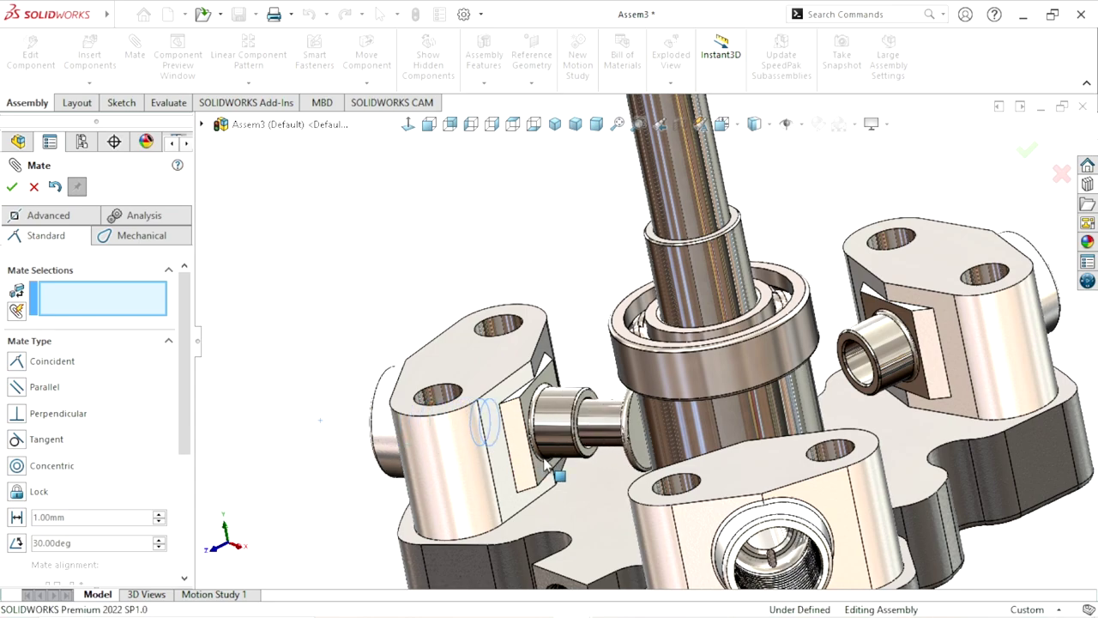
{"action": "scroll", "coordinate": [581, 483], "scroll_direction": "up", "scroll_amount": 5}
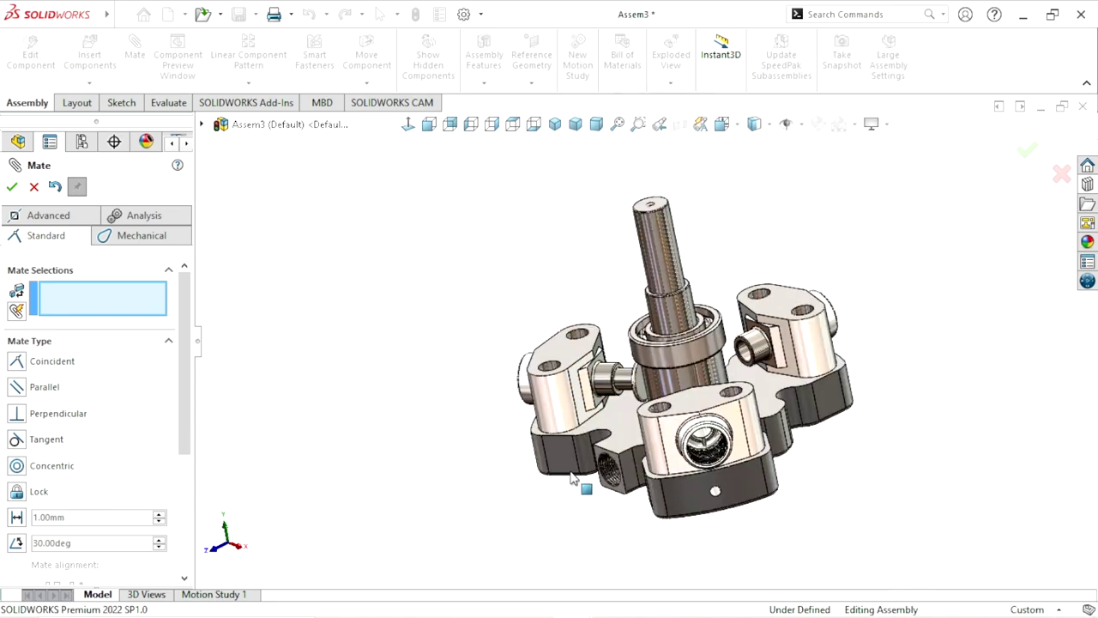
{"action": "scroll", "coordinate": [614, 382], "scroll_direction": "down", "scroll_amount": 1}
{"action": "scroll", "coordinate": [614, 382], "scroll_direction": "down", "scroll_amount": 4}
{"action": "scroll", "coordinate": [614, 375], "scroll_direction": "down", "scroll_amount": 2}
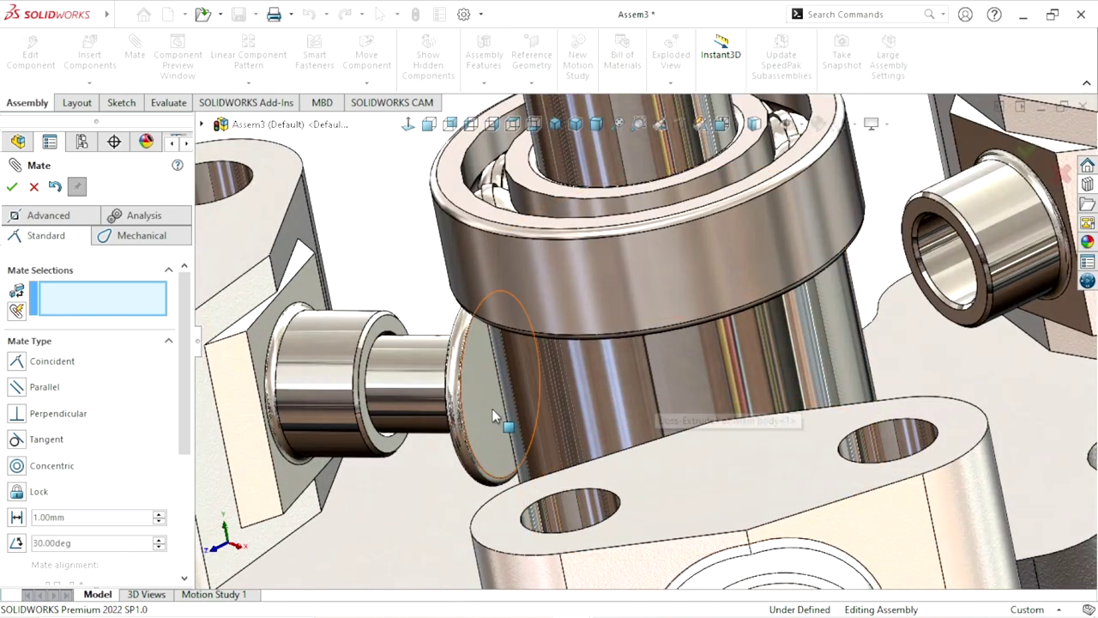
{"action": "left_click", "coordinate": [503, 418]}
{"action": "left_click", "coordinate": [632, 403]}
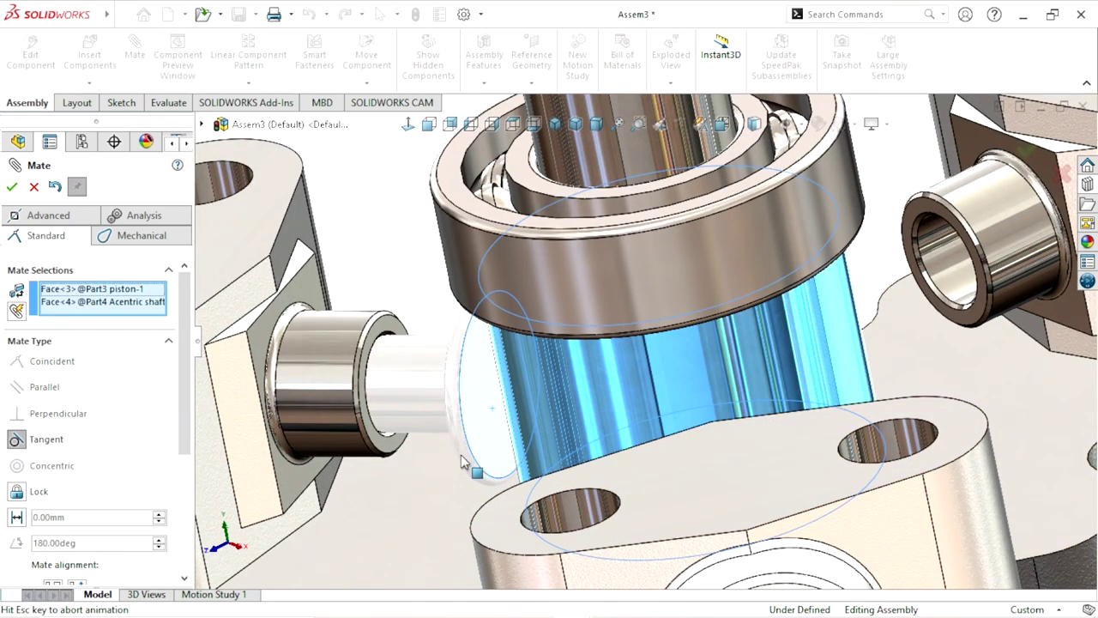
{"action": "left_click", "coordinate": [382, 496]}
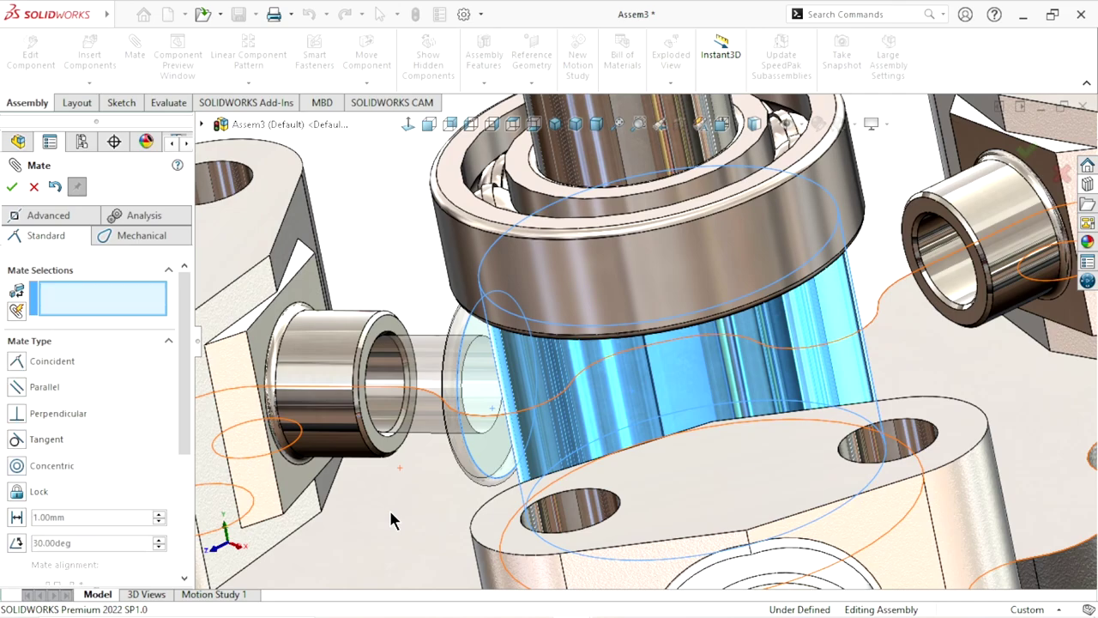
{"action": "scroll", "coordinate": [422, 449], "scroll_direction": "up", "scroll_amount": 4}
{"action": "scroll", "coordinate": [461, 423], "scroll_direction": "up", "scroll_amount": 2}
{"action": "mouse_move", "coordinate": [461, 423]}
{"action": "middle_mouse_down"}
{"action": "mouse_move", "coordinate": [568, 401]}
{"action": "mouse_move", "coordinate": [652, 425]}
{"action": "mouse_move", "coordinate": [54, 269]}
{"action": "middle_mouse_up"}
{"action": "scroll", "coordinate": [705, 442], "scroll_direction": "down", "scroll_amount": 5}
{"action": "scroll", "coordinate": [669, 428], "scroll_direction": "up", "scroll_amount": 2}
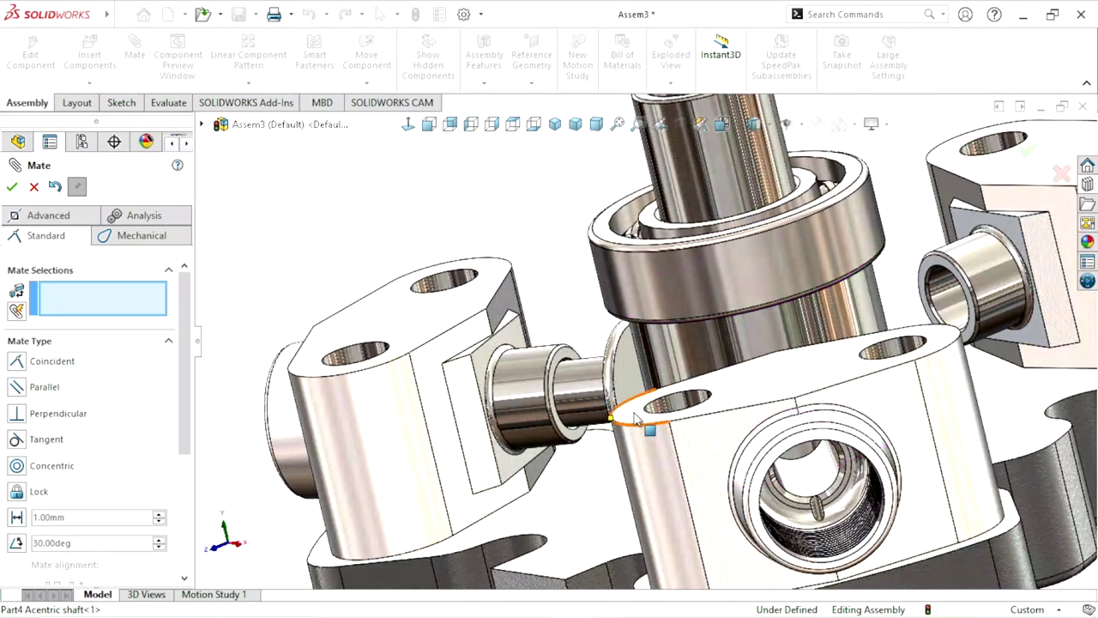
Exit the Mate tool and rotate the acentric shaft to check the piston follows it.
{"action": "key", "text": "Escape"}
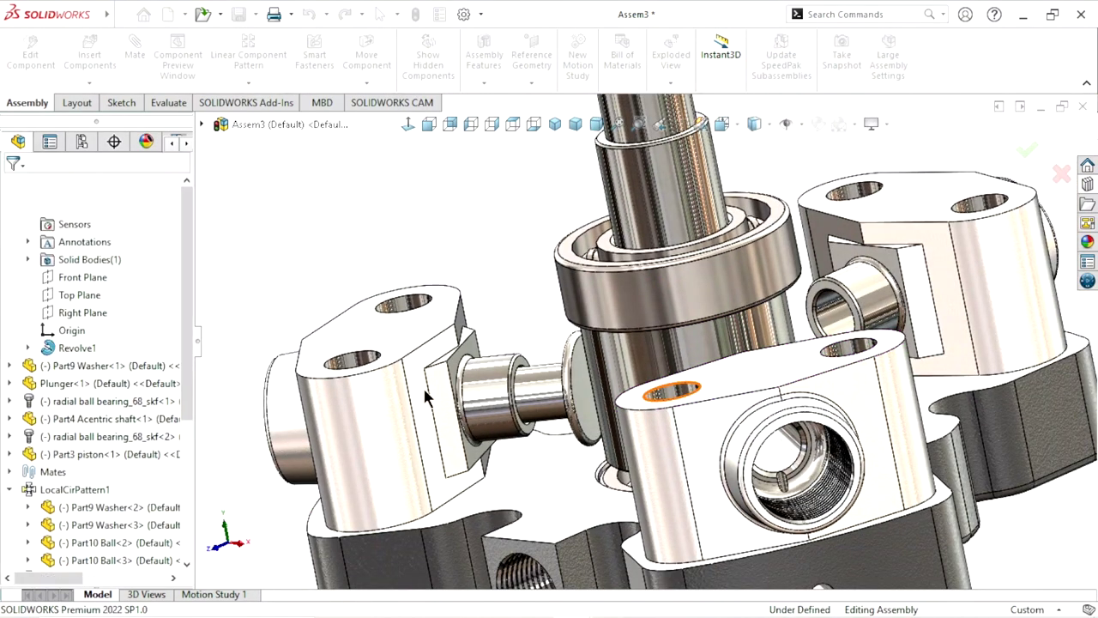
{"action": "scroll", "coordinate": [515, 412], "scroll_direction": "up", "scroll_amount": 3}
{"action": "scroll", "coordinate": [521, 432], "scroll_direction": "down", "scroll_amount": 2}
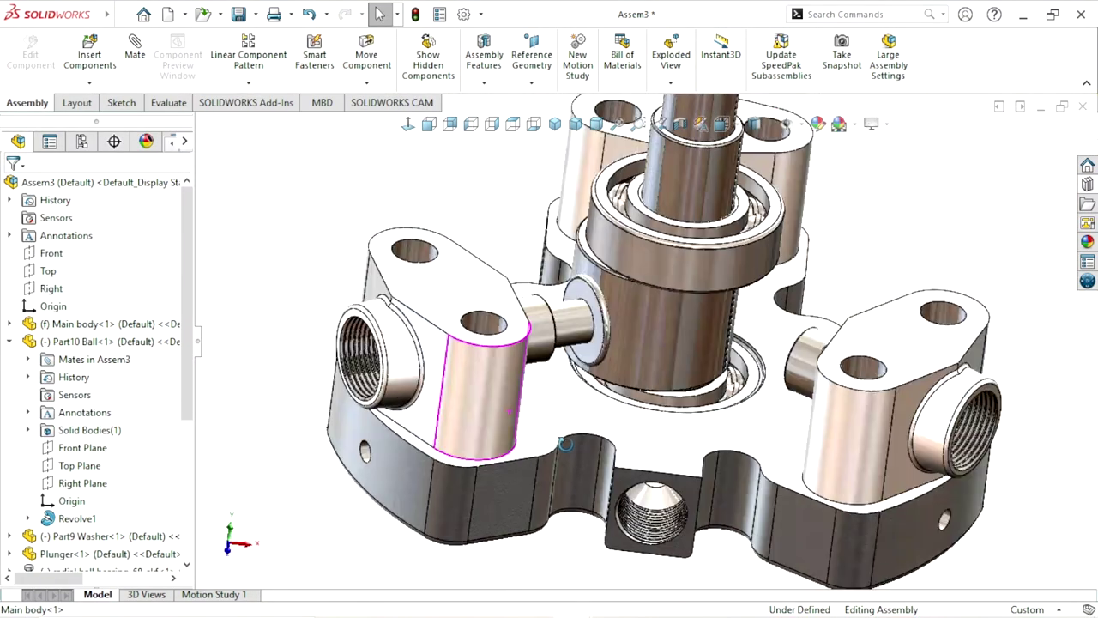
{"action": "middle_click_drag", "start_coordinate": [530, 437], "coordinate": [704, 328]}
{"action": "left_click", "coordinate": [704, 328]}
{"action": "mouse_move", "coordinate": [703, 328]}
{"action": "left_mouse_down"}
{"action": "mouse_move", "coordinate": [861, 319]}
{"action": "mouse_move", "coordinate": [662, 280]}
{"action": "mouse_move", "coordinate": [689, 382]}
{"action": "left_mouse_up"}
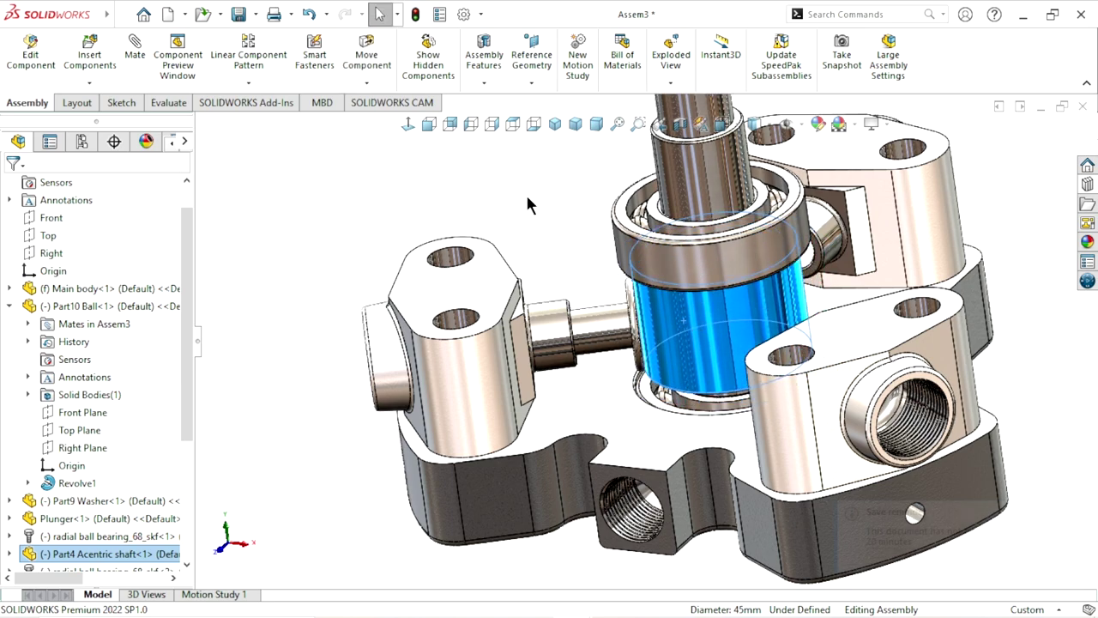
{"action": "key", "text": "Escape"}
Dismiss the save reminder notification.
{"action": "scroll", "coordinate": [772, 343], "scroll_direction": "up", "scroll_amount": 3}
{"action": "middle_click_drag", "start_coordinate": [772, 343], "coordinate": [859, 326]}
{"action": "scroll", "coordinate": [944, 322], "scroll_direction": "down", "scroll_amount": 3}
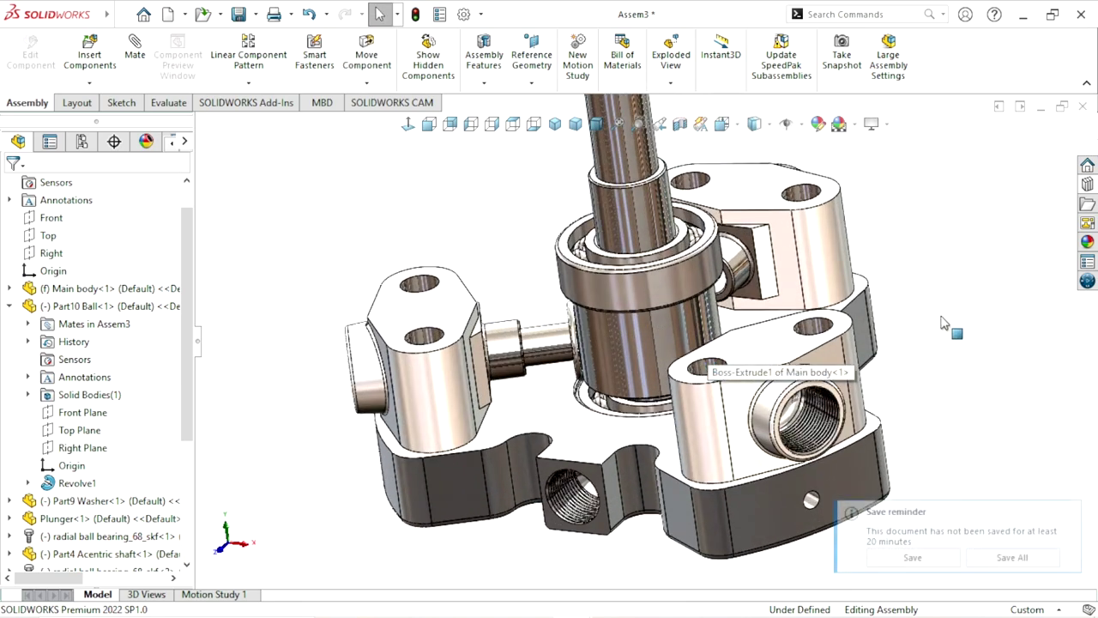
{"action": "left_click", "coordinate": [1068, 514]}
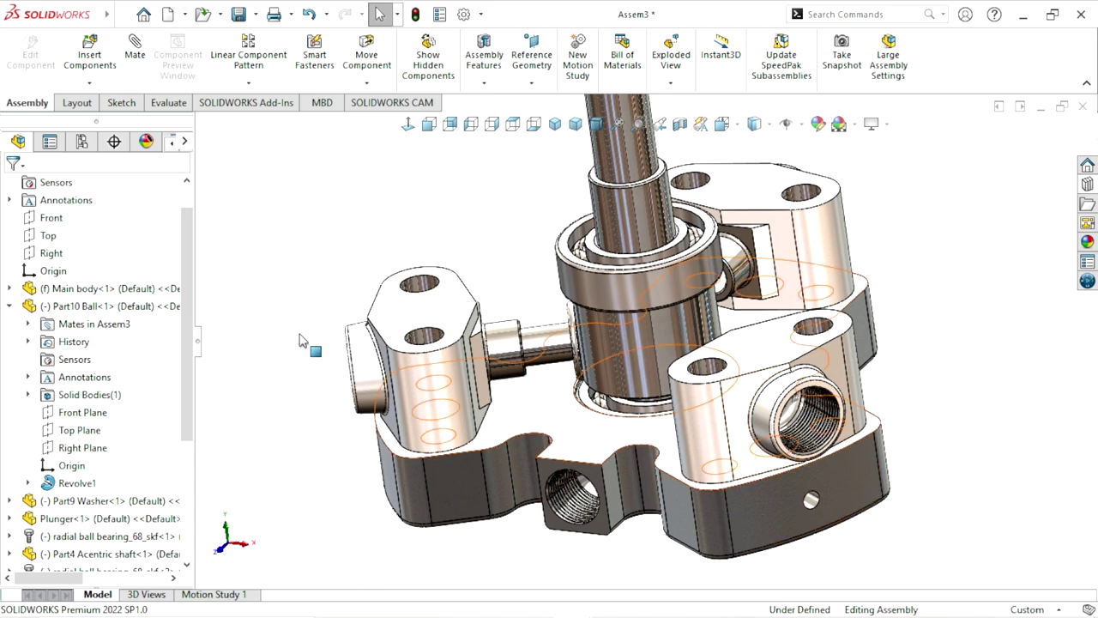
Start Copy with Mates with the Part3 piston as the component to copy.
{"action": "left_click", "coordinate": [97, 83]}
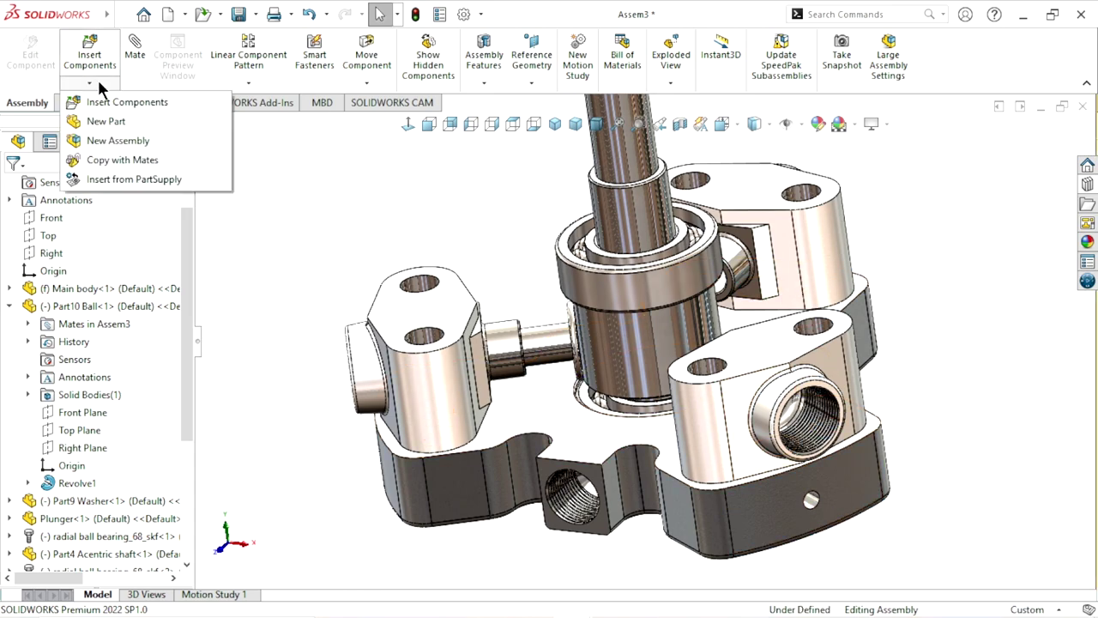
{"action": "left_click", "coordinate": [105, 159]}
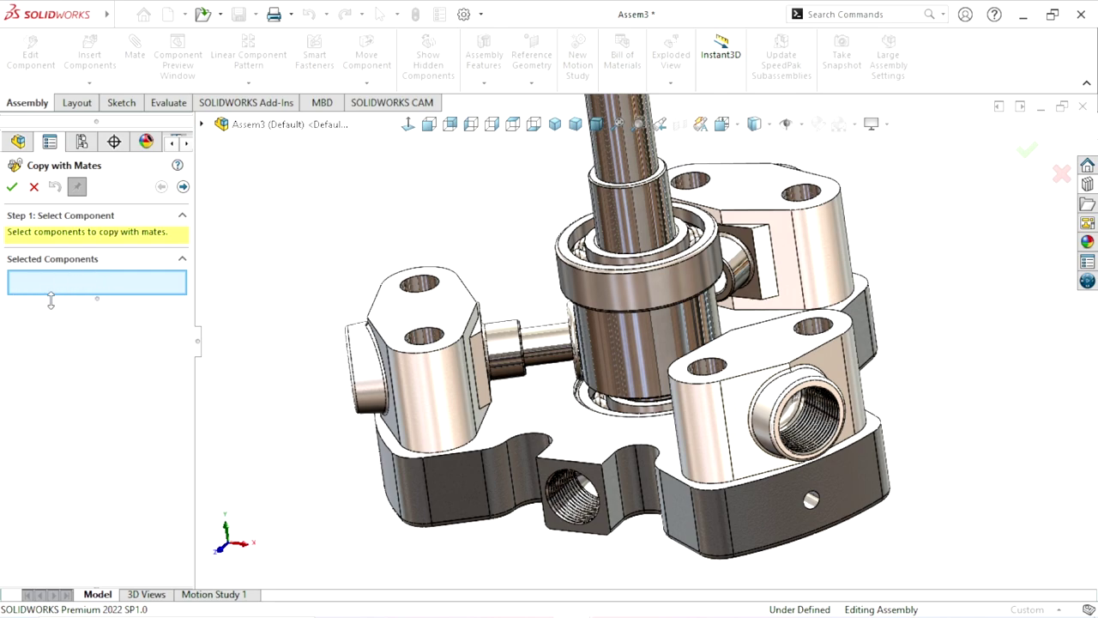
{"action": "scroll", "coordinate": [317, 386], "scroll_direction": "up", "scroll_amount": 1}
{"action": "scroll", "coordinate": [670, 382], "scroll_direction": "down", "scroll_amount": 1}
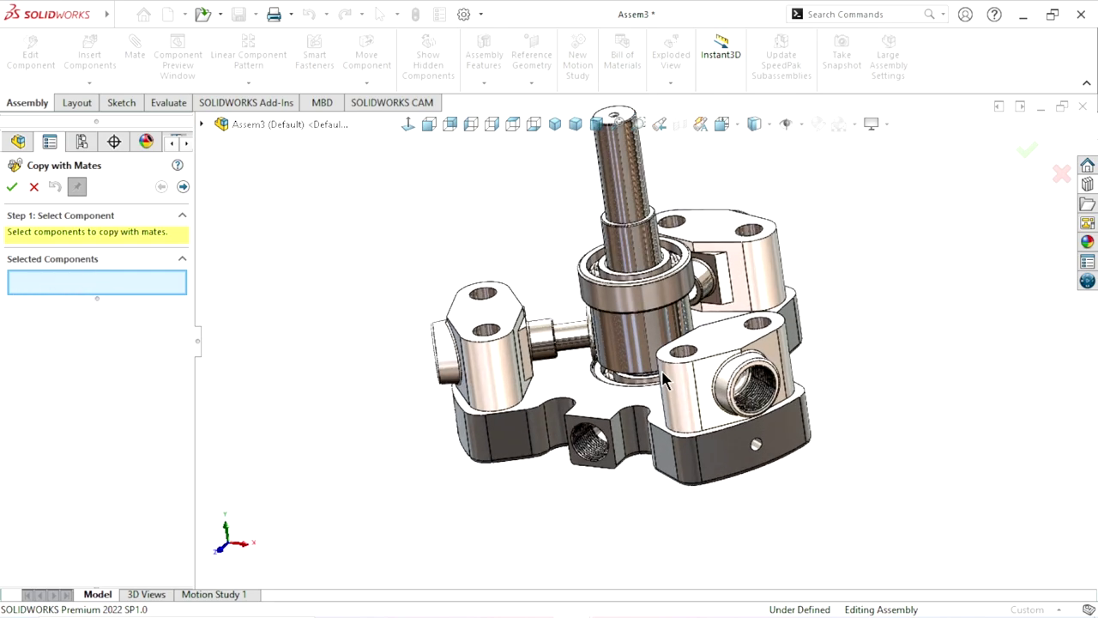
{"action": "scroll", "coordinate": [525, 386], "scroll_direction": "down", "scroll_amount": 3}
{"action": "scroll", "coordinate": [485, 326], "scroll_direction": "down", "scroll_amount": 2}
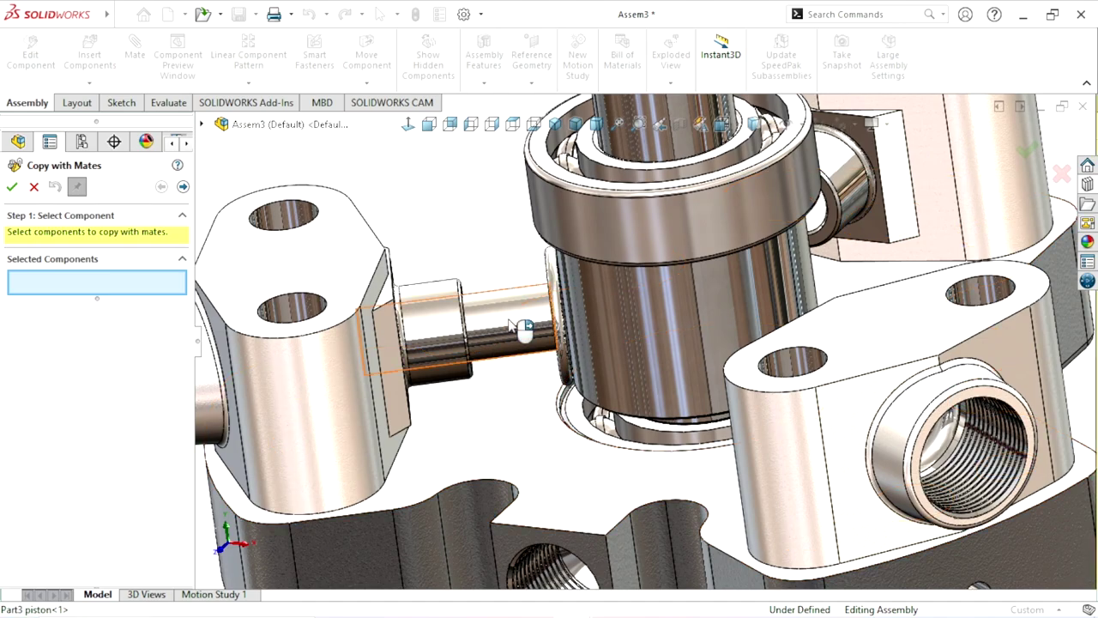
{"action": "left_click", "coordinate": [512, 327]}
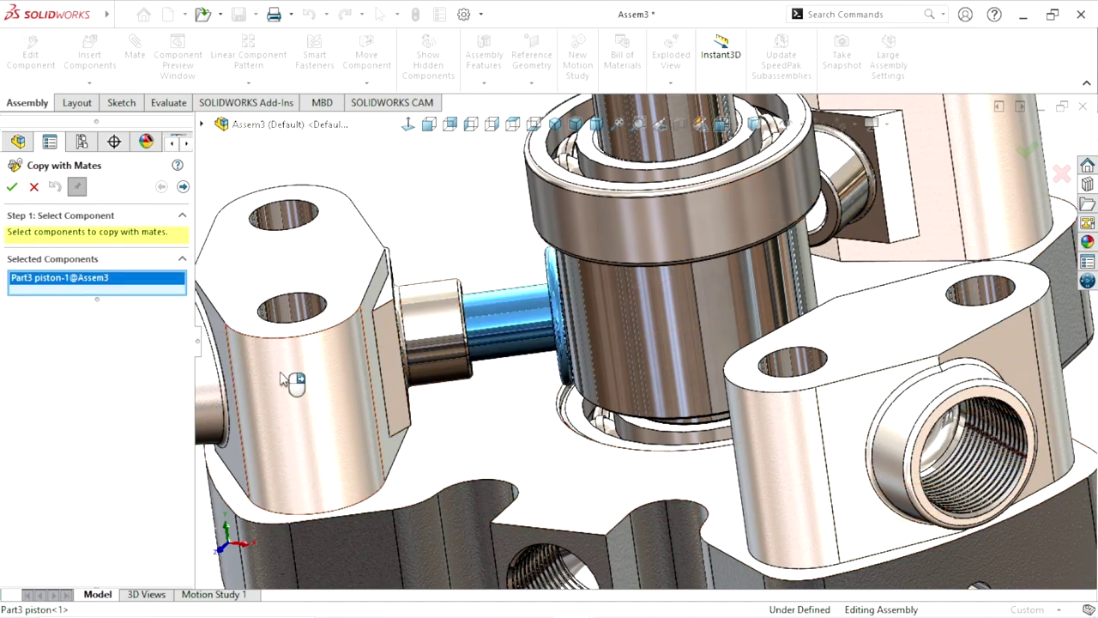
{"action": "left_click", "coordinate": [183, 188]}
Place a piston copy concentric with the second plunger bore and tangent to the shaft.
{"action": "scroll", "coordinate": [549, 386], "scroll_direction": "up", "scroll_amount": 2}
{"action": "scroll", "coordinate": [566, 403], "scroll_direction": "up", "scroll_amount": 2}
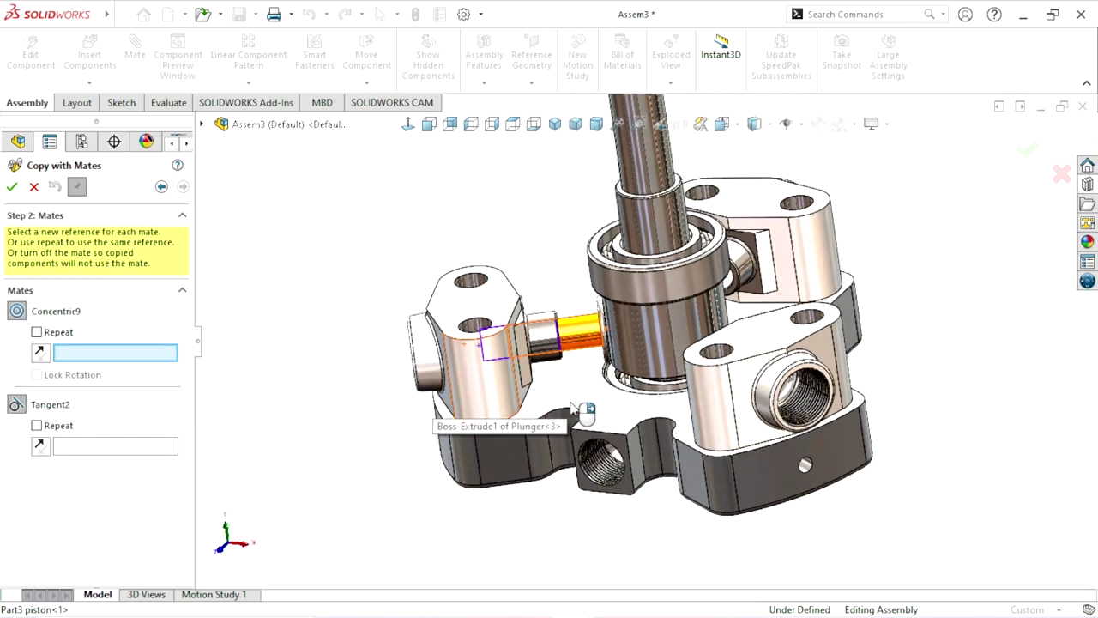
{"action": "mouse_move", "coordinate": [566, 403]}
{"action": "middle_mouse_down"}
{"action": "mouse_move", "coordinate": [570, 420]}
{"action": "mouse_move", "coordinate": [616, 448]}
{"action": "middle_mouse_up"}
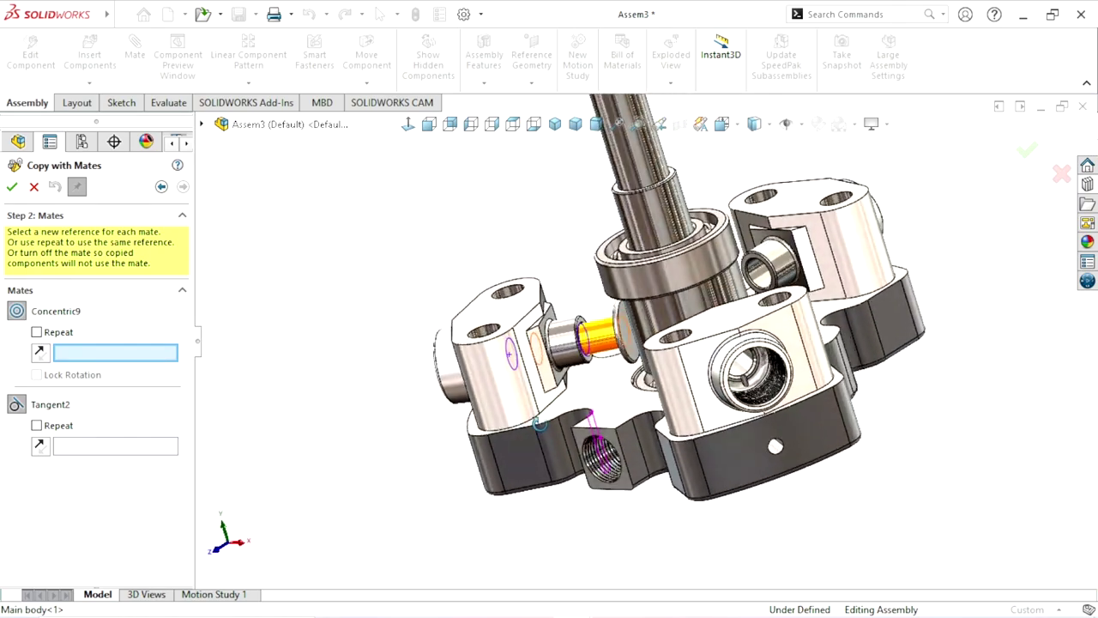
{"action": "scroll", "coordinate": [785, 268], "scroll_direction": "down", "scroll_amount": 5}
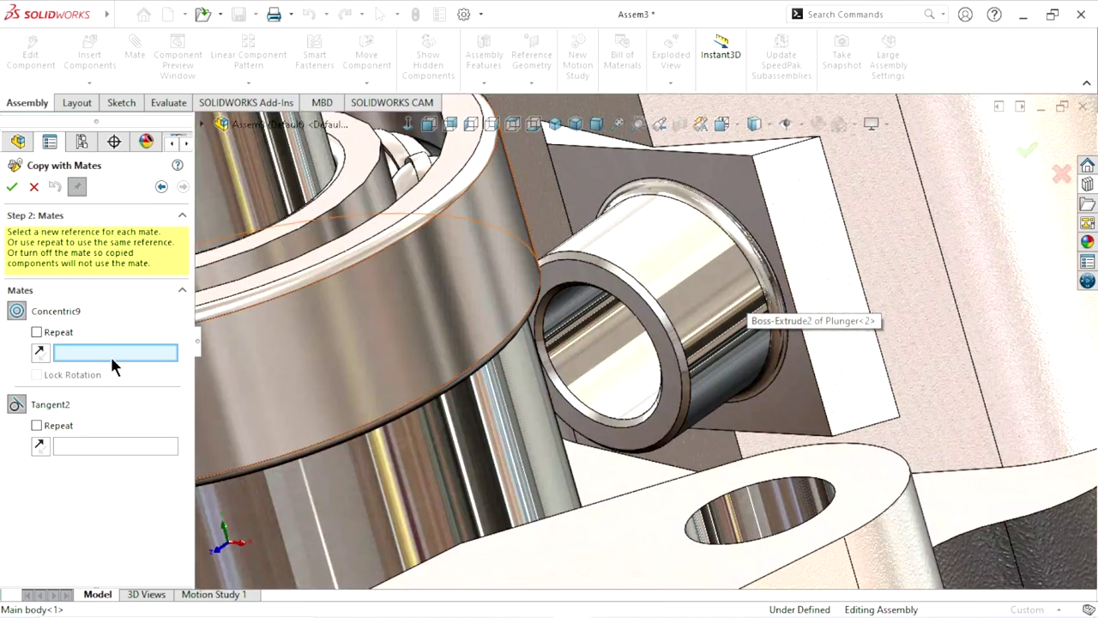
{"action": "left_click", "coordinate": [598, 371]}
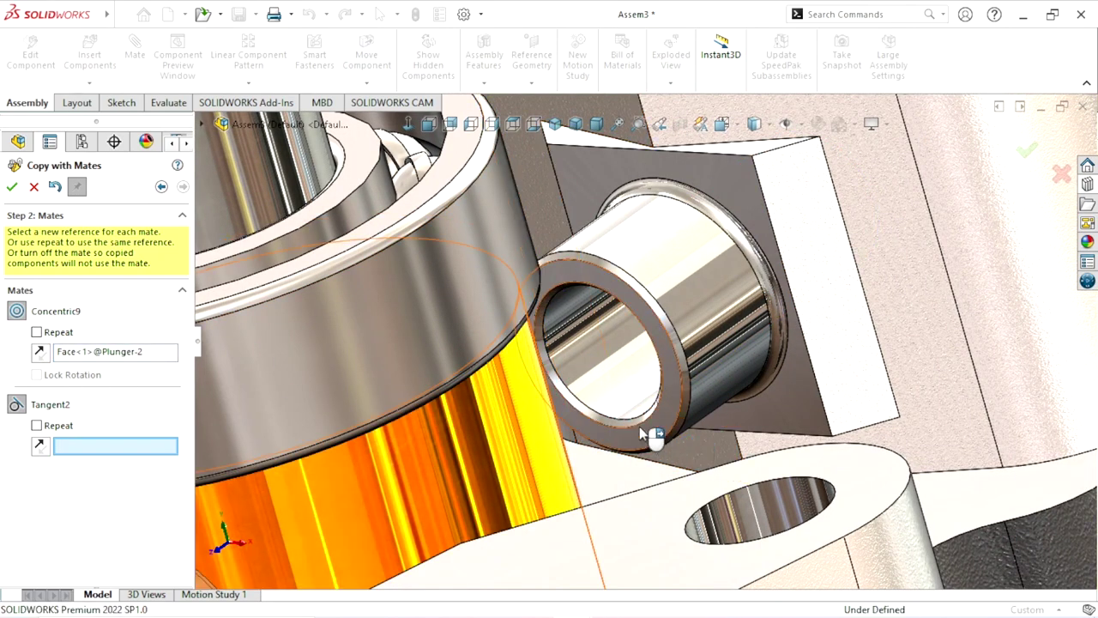
{"action": "scroll", "coordinate": [686, 421], "scroll_direction": "up", "scroll_amount": 5}
{"action": "scroll", "coordinate": [679, 381], "scroll_direction": "down", "scroll_amount": 5}
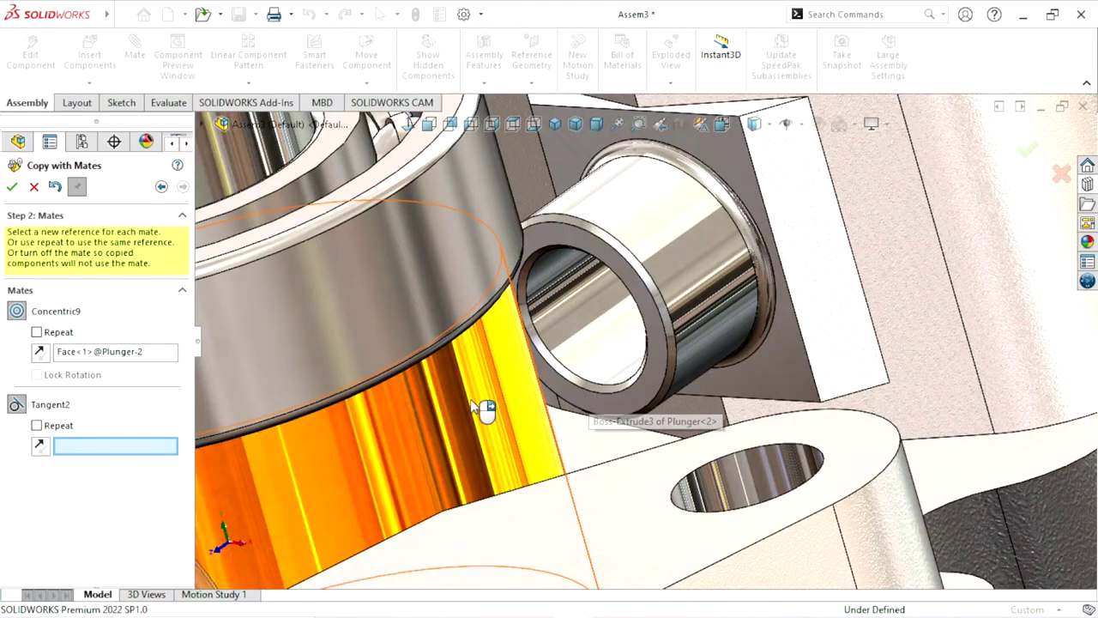
{"action": "left_click", "coordinate": [553, 452]}
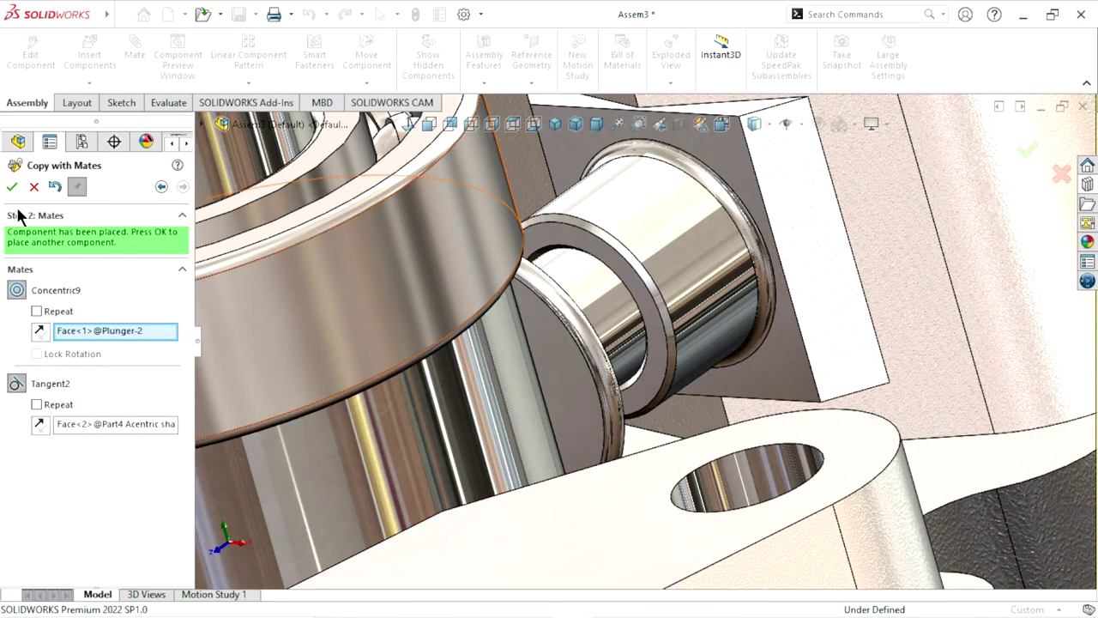
{"action": "left_click", "coordinate": [12, 187]}
Place another piston copy in the remaining plunger bore, tangent to the shaft, and finish copying.
{"action": "scroll", "coordinate": [307, 368], "scroll_direction": "up", "scroll_amount": 3}
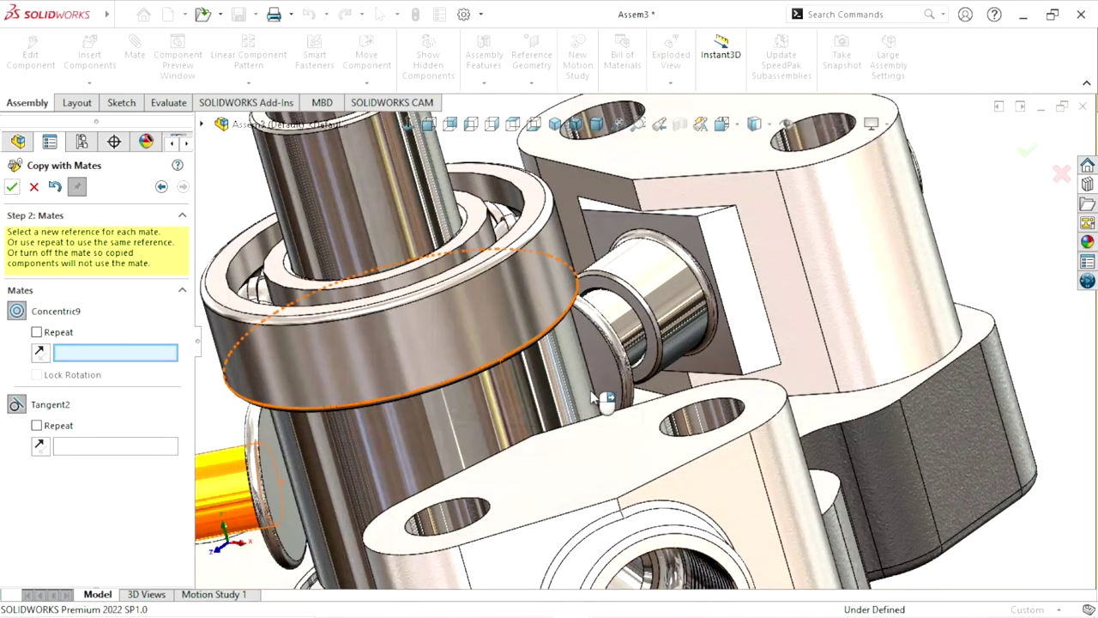
{"action": "scroll", "coordinate": [630, 390], "scroll_direction": "up", "scroll_amount": 2}
{"action": "scroll", "coordinate": [633, 390], "scroll_direction": "down", "scroll_amount": 1}
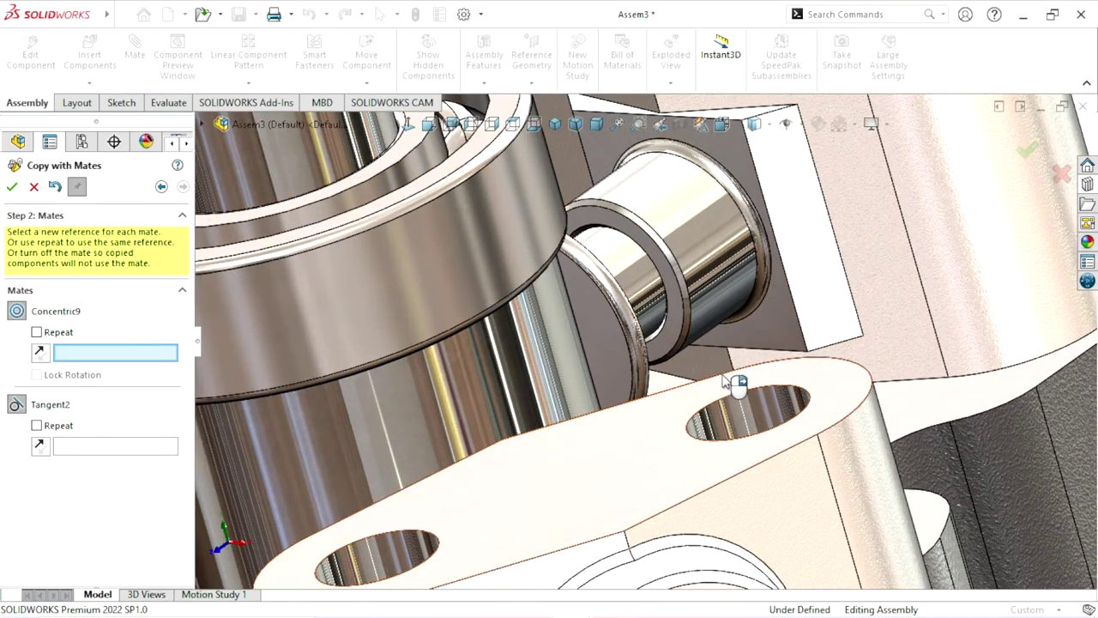
{"action": "scroll", "coordinate": [579, 451], "scroll_direction": "up", "scroll_amount": 5}
{"action": "middle_click_drag", "start_coordinate": [580, 448], "coordinate": [644, 420]}
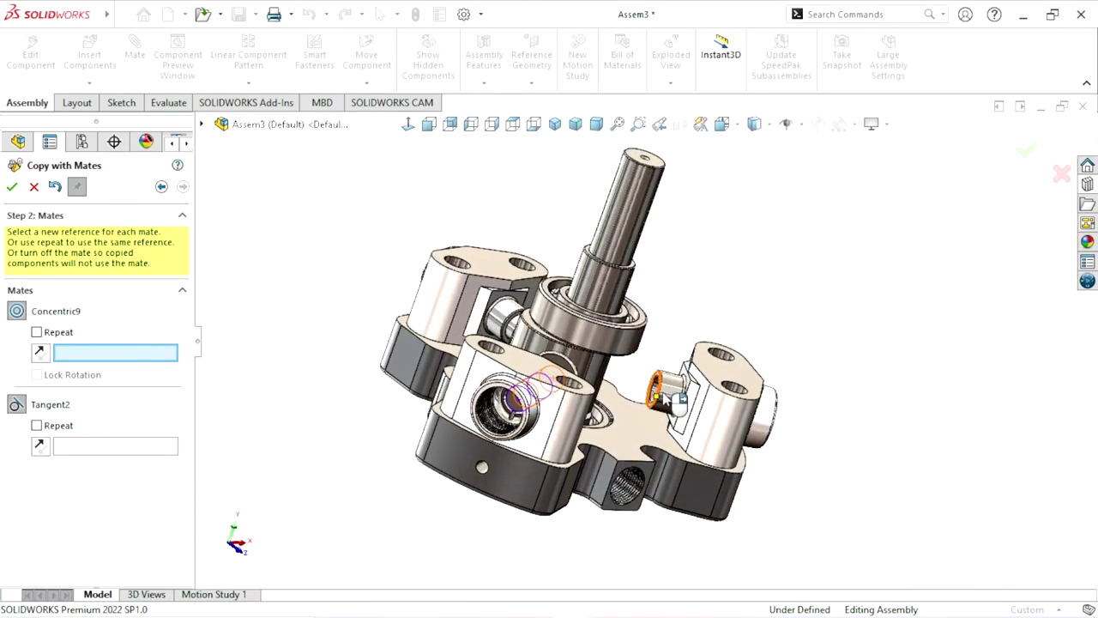
{"action": "scroll", "coordinate": [644, 418], "scroll_direction": "down", "scroll_amount": 5}
{"action": "left_click", "coordinate": [595, 316]}
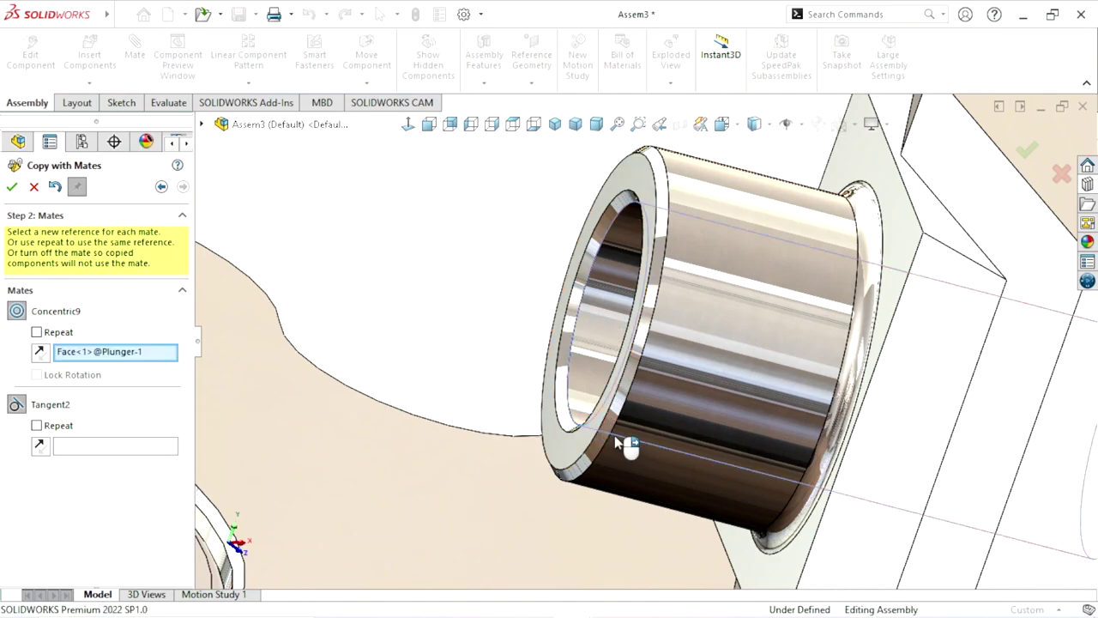
{"action": "scroll", "coordinate": [601, 429], "scroll_direction": "up", "scroll_amount": 3}
{"action": "left_click", "coordinate": [448, 264]}
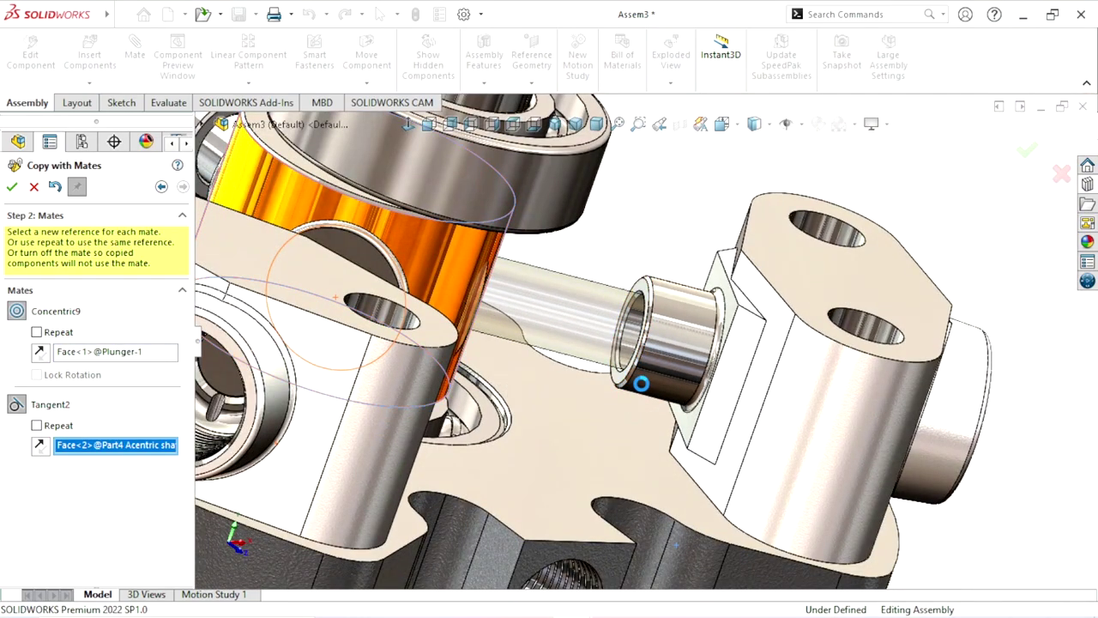
{"action": "left_click", "coordinate": [11, 187]}
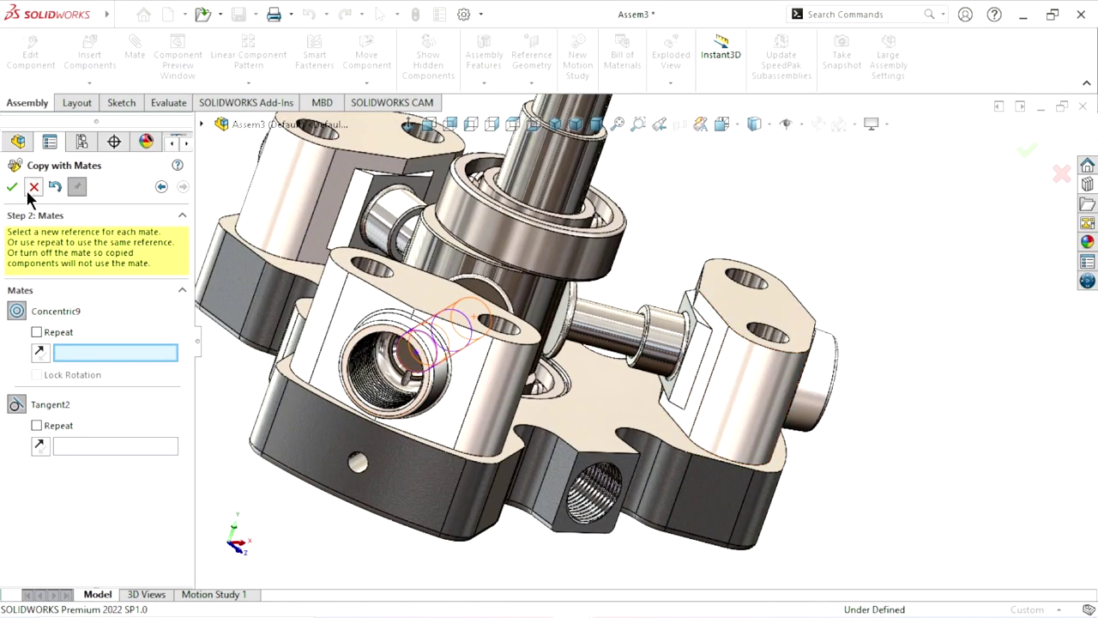
{"action": "left_click", "coordinate": [34, 187]}
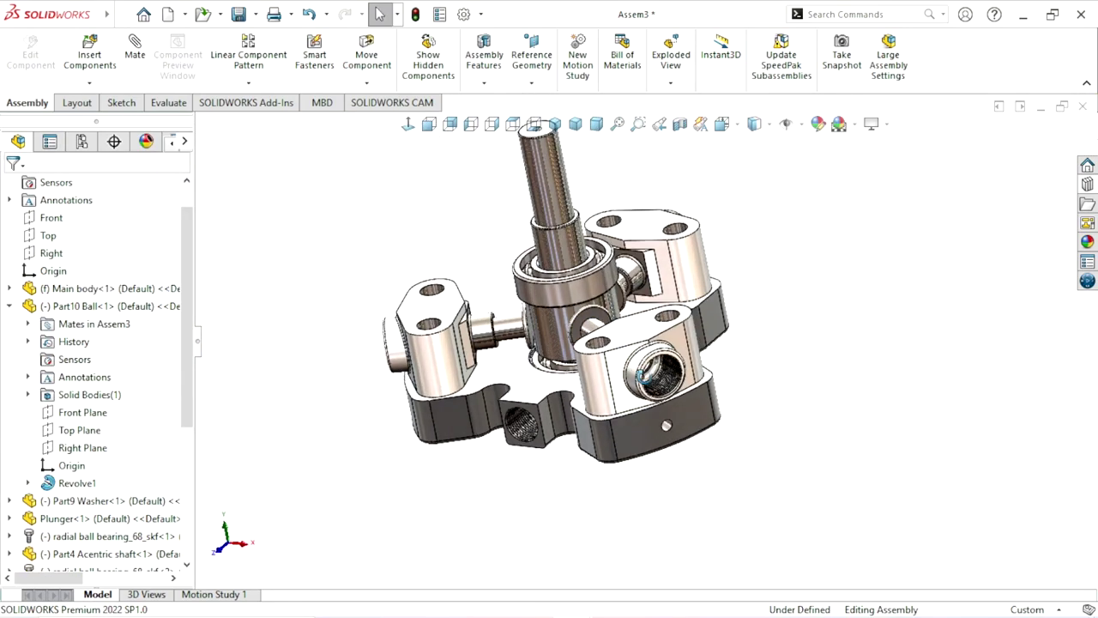
{"action": "scroll", "coordinate": [588, 362], "scroll_direction": "down", "scroll_amount": 5}
{"action": "left_click", "coordinate": [587, 361]}
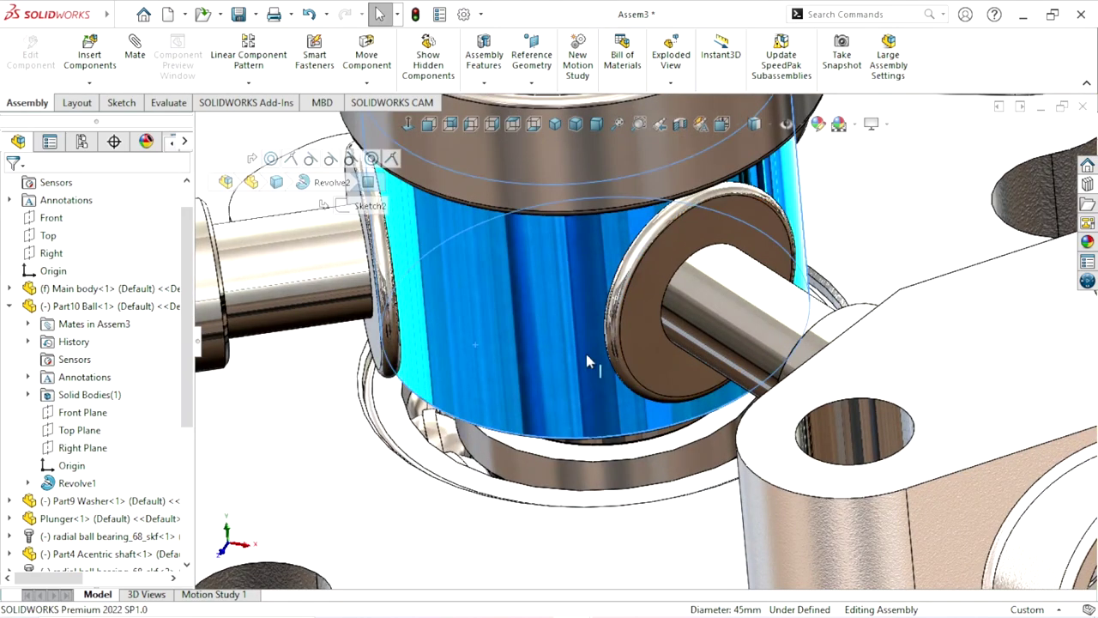
{"action": "mouse_move", "coordinate": [588, 361]}
{"action": "middle_mouse_down"}
{"action": "mouse_move", "coordinate": [626, 498]}
{"action": "mouse_move", "coordinate": [558, 487]}
{"action": "mouse_move", "coordinate": [624, 187]}
{"action": "mouse_move", "coordinate": [358, 442]}
{"action": "middle_mouse_up"}
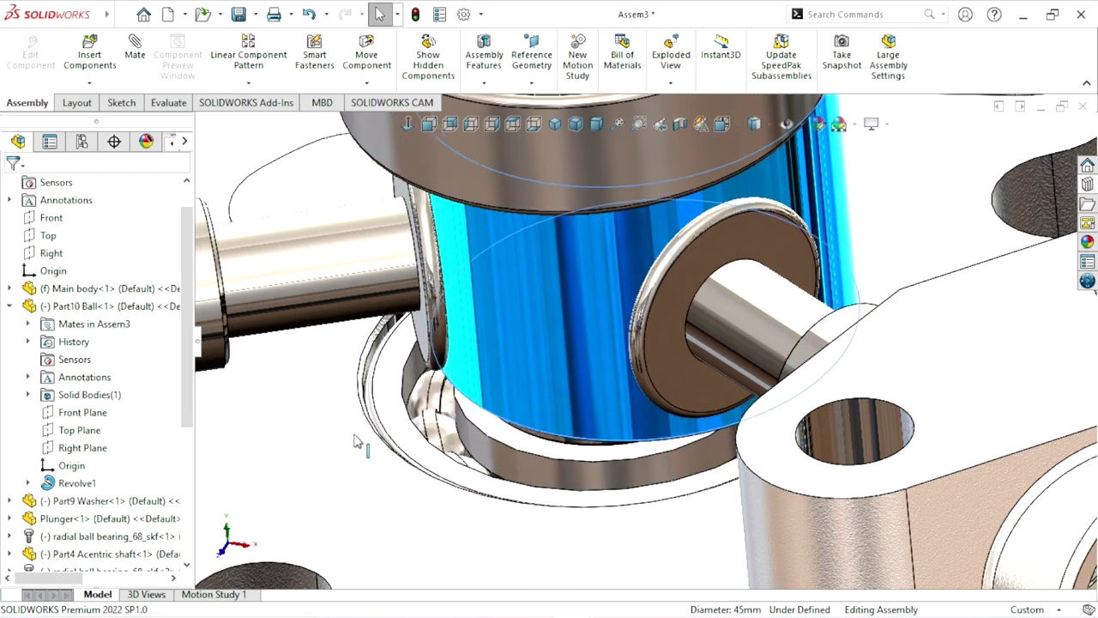
{"action": "mouse_move", "coordinate": [358, 442]}
{"action": "middle_mouse_down"}
{"action": "mouse_move", "coordinate": [477, 397]}
{"action": "mouse_move", "coordinate": [601, 386]}
{"action": "mouse_move", "coordinate": [661, 348]}
{"action": "middle_mouse_up"}
{"action": "scroll", "coordinate": [614, 383], "scroll_direction": "up", "scroll_amount": 5}
{"action": "scroll", "coordinate": [661, 348], "scroll_direction": "down", "scroll_amount": 3}
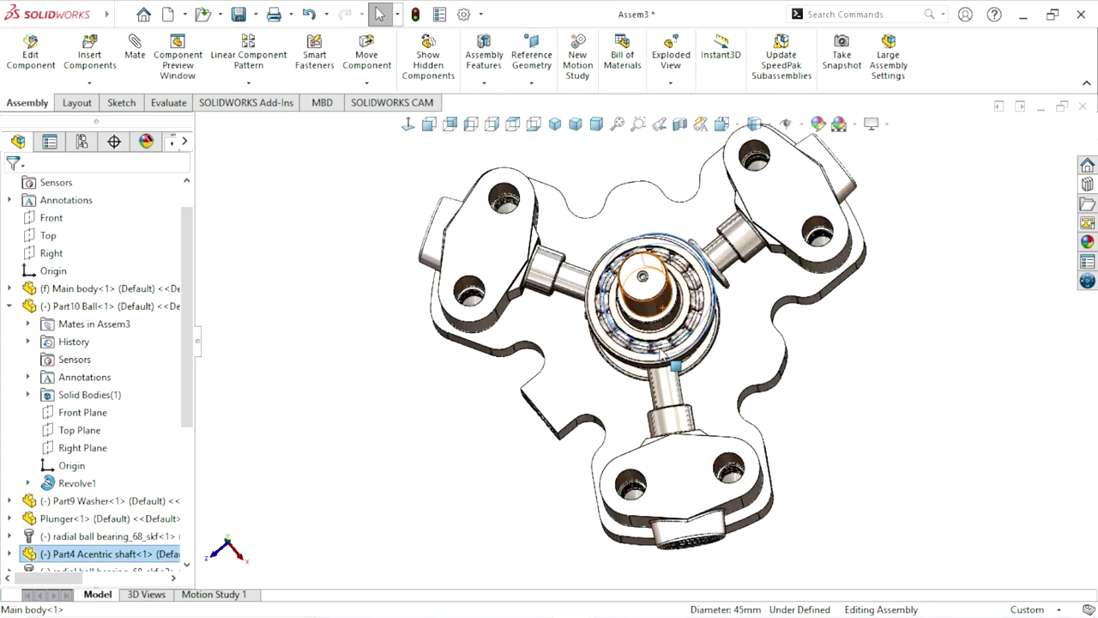
{"action": "scroll", "coordinate": [644, 287], "scroll_direction": "down", "scroll_amount": 5}
{"action": "left_click", "coordinate": [684, 296]}
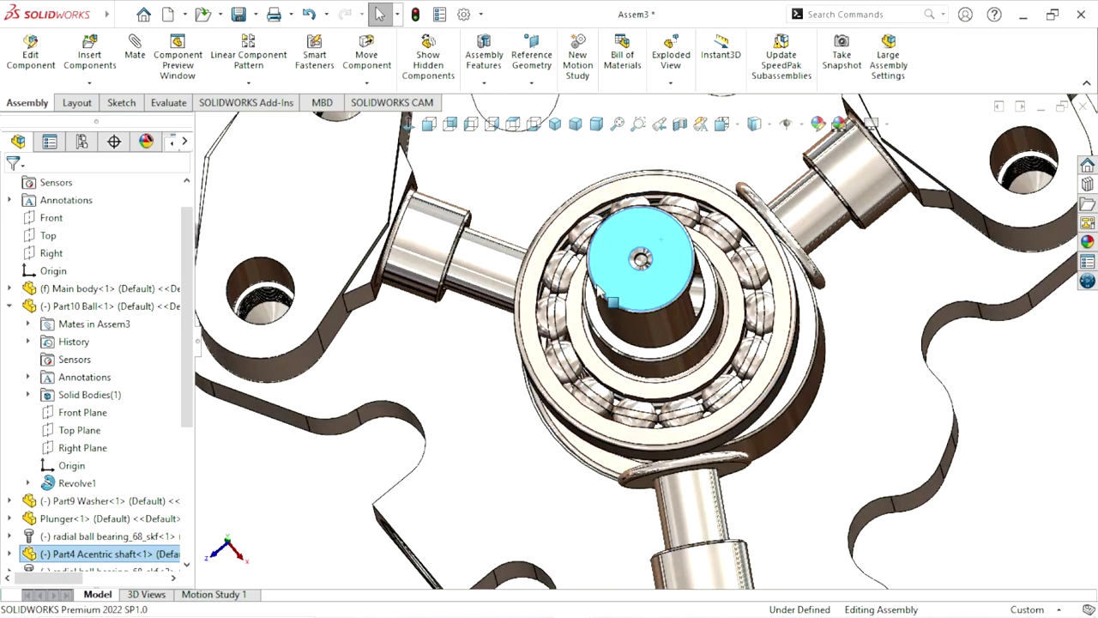
{"action": "mouse_move", "coordinate": [684, 296]}
{"action": "left_mouse_down"}
{"action": "mouse_move", "coordinate": [553, 402]}
{"action": "mouse_move", "coordinate": [595, 381]}
{"action": "mouse_move", "coordinate": [635, 386]}
{"action": "mouse_move", "coordinate": [601, 429]}
{"action": "left_mouse_up"}
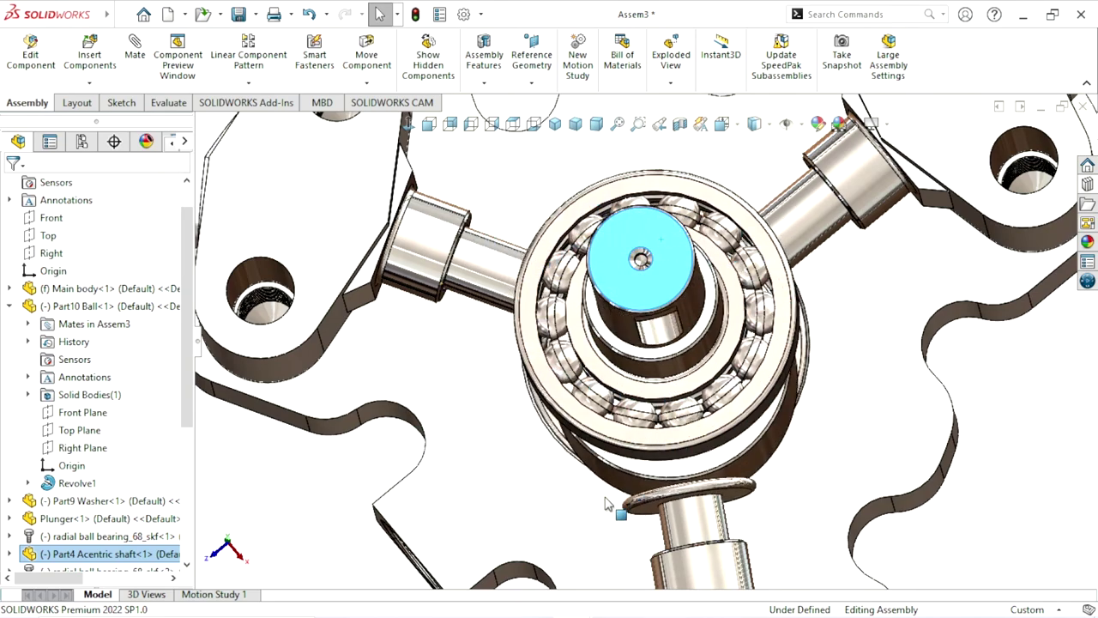
{"action": "key", "text": "f"}
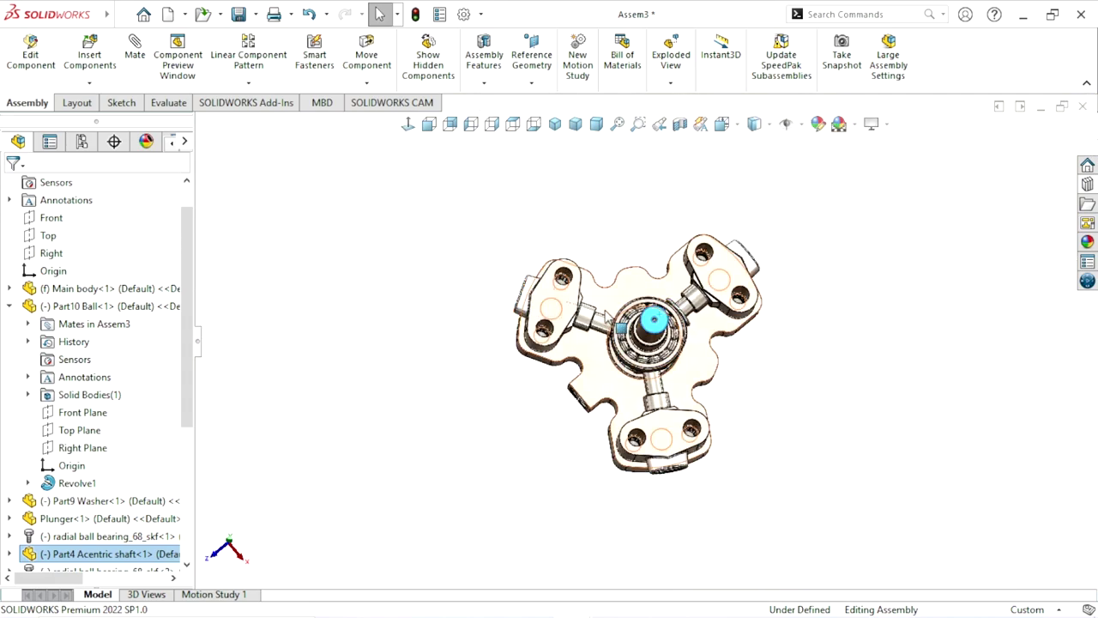
{"action": "mouse_move", "coordinate": [605, 314]}
{"action": "middle_mouse_down"}
{"action": "mouse_move", "coordinate": [522, 463]}
{"action": "mouse_move", "coordinate": [466, 265]}
{"action": "mouse_move", "coordinate": [602, 171]}
{"action": "mouse_move", "coordinate": [726, 354]}
{"action": "middle_mouse_up"}
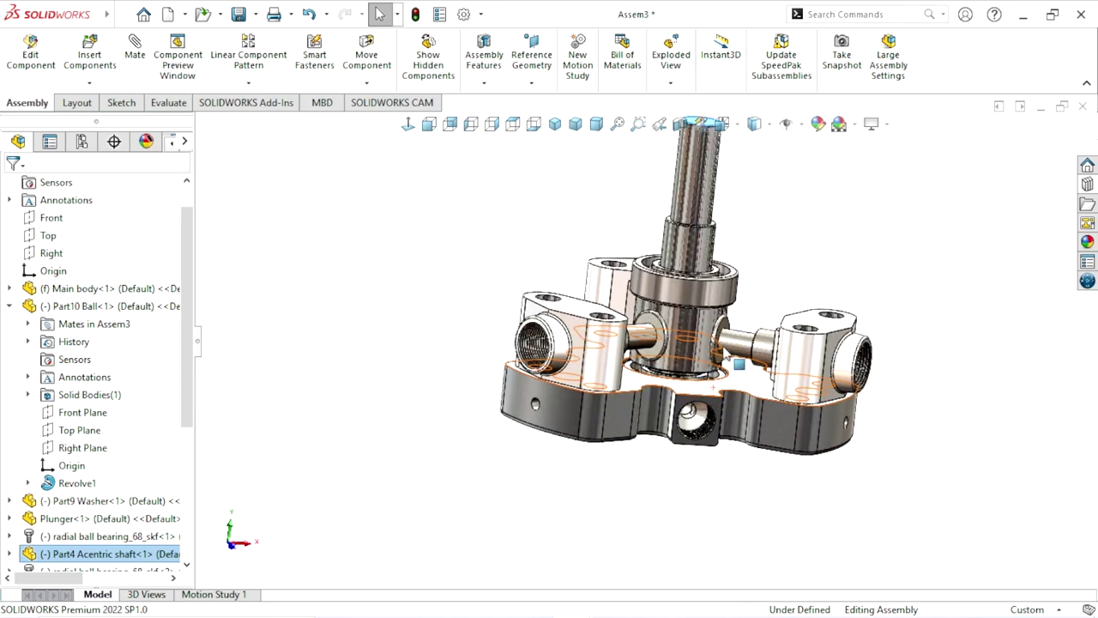
{"action": "middle_click_drag", "start_coordinate": [726, 354], "coordinate": [549, 273]}
{"action": "scroll", "coordinate": [549, 273], "scroll_direction": "down", "scroll_amount": 5}
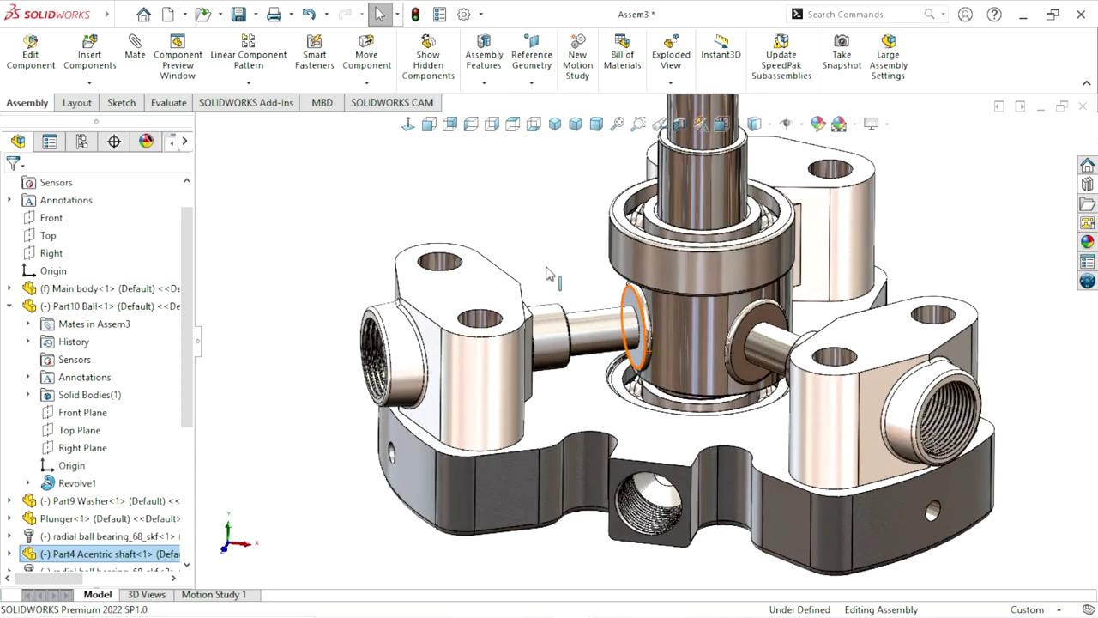
{"action": "left_click", "coordinate": [550, 273]}
{"action": "scroll", "coordinate": [549, 273], "scroll_direction": "up", "scroll_amount": 3}
{"action": "left_click_drag", "start_coordinate": [528, 287], "coordinate": [508, 247]}
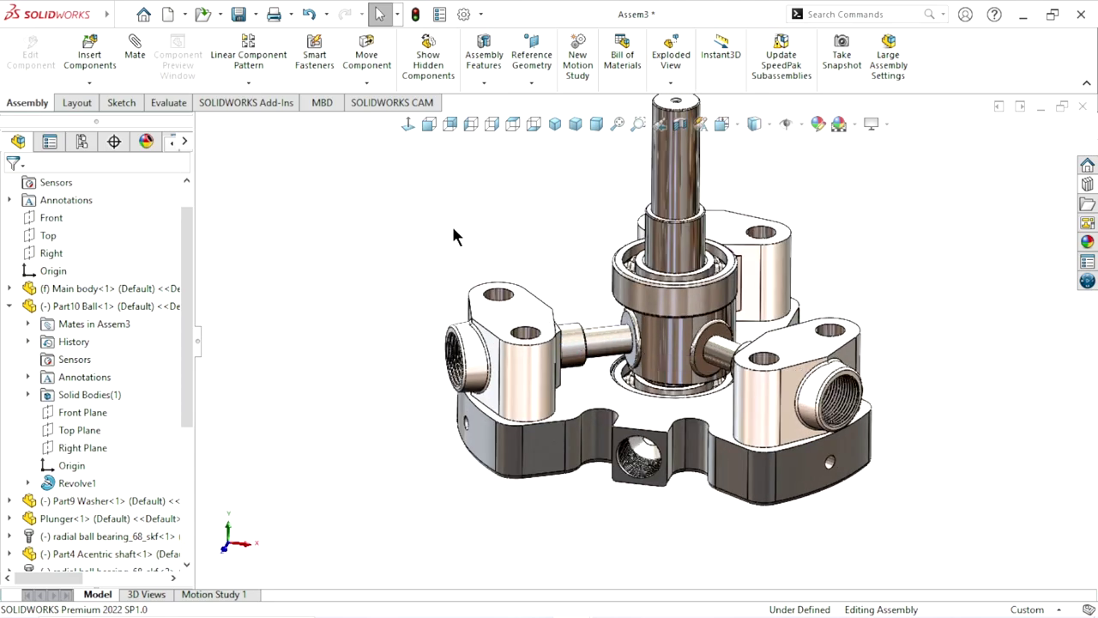
{"action": "left_click", "coordinate": [91, 61]}
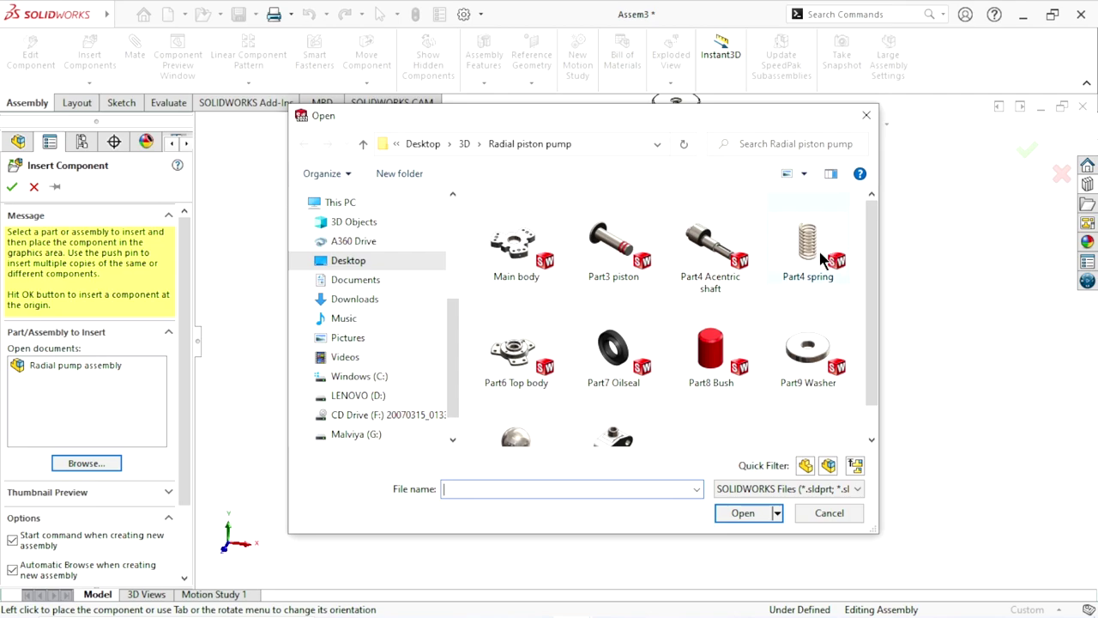
Open the Part4 spring file and place it beside the pump.
{"action": "left_click", "coordinate": [821, 258]}
{"action": "left_click", "coordinate": [743, 513]}
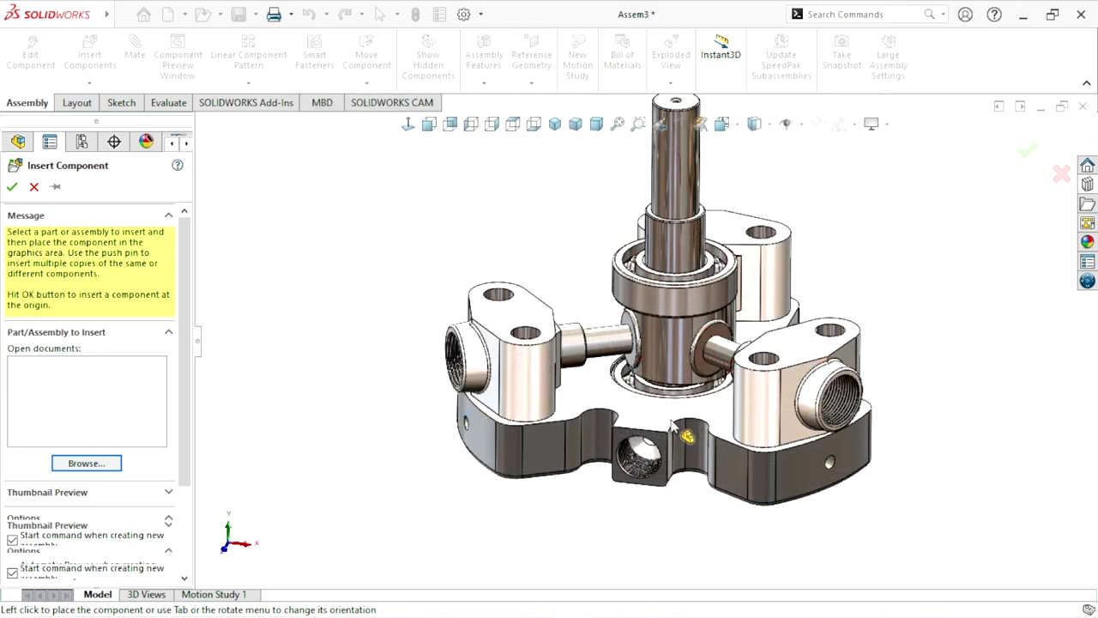
{"action": "scroll", "coordinate": [652, 367], "scroll_direction": "down", "scroll_amount": 5}
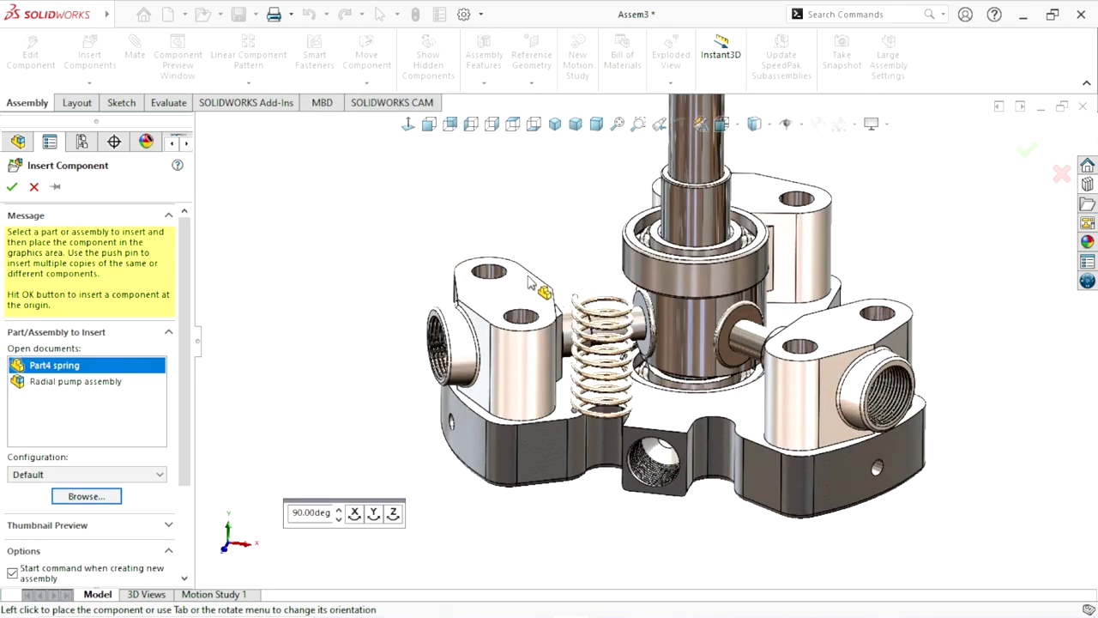
{"action": "left_click", "coordinate": [410, 244]}
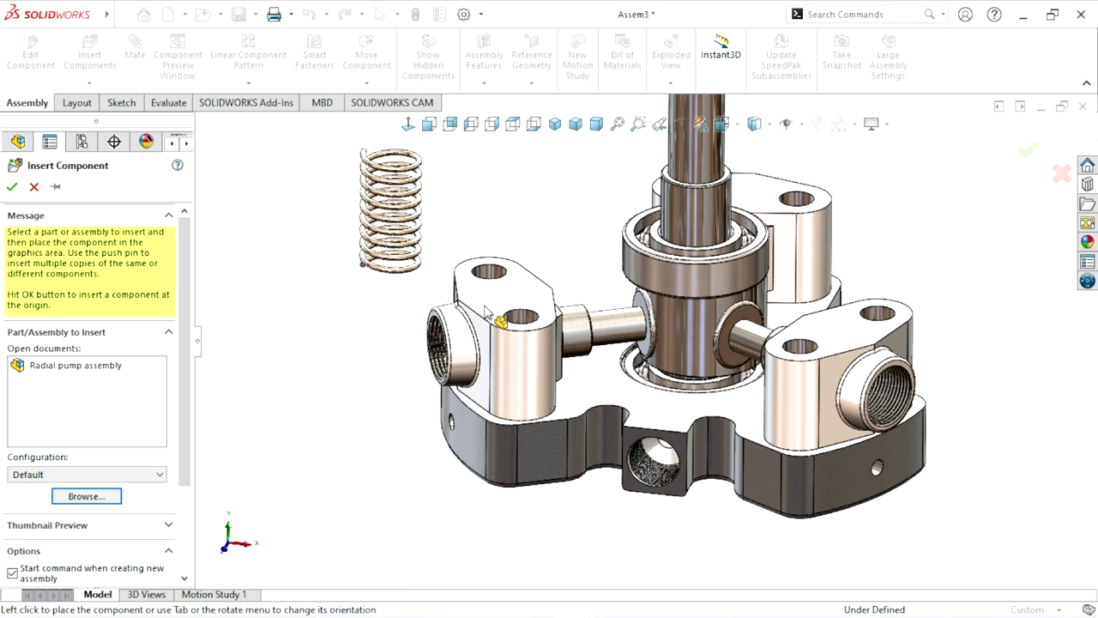
{"action": "scroll", "coordinate": [473, 338], "scroll_direction": "up", "scroll_amount": 3}
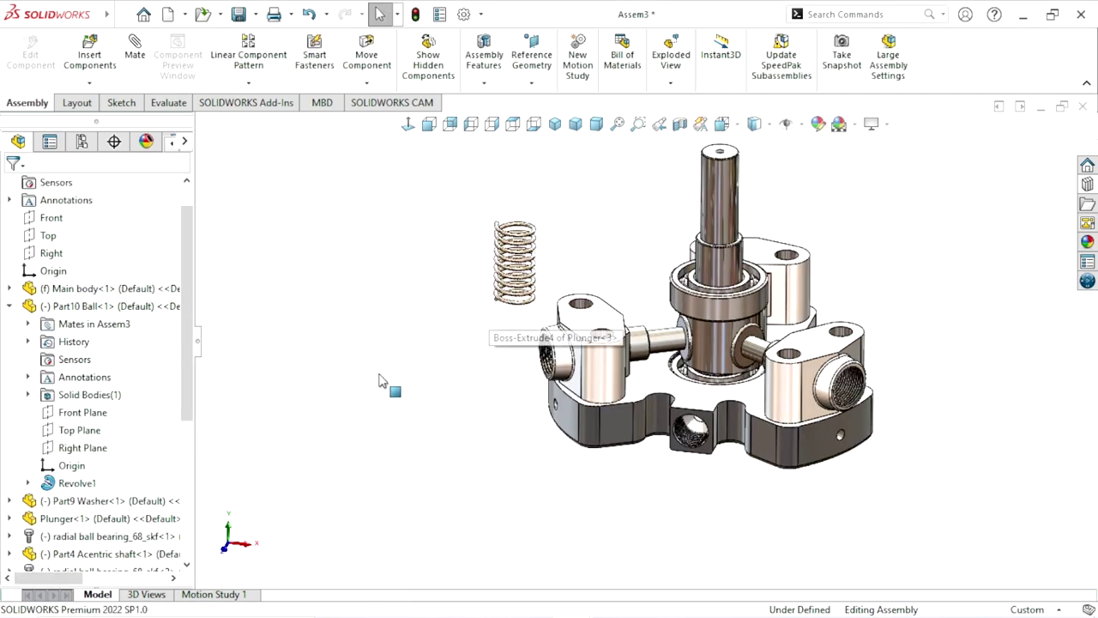
Expand Part4 spring's Sweep1 in the feature tree and show Sketch1 as its axis.
{"action": "left_click_drag", "start_coordinate": [186, 372], "coordinate": [185, 527]}
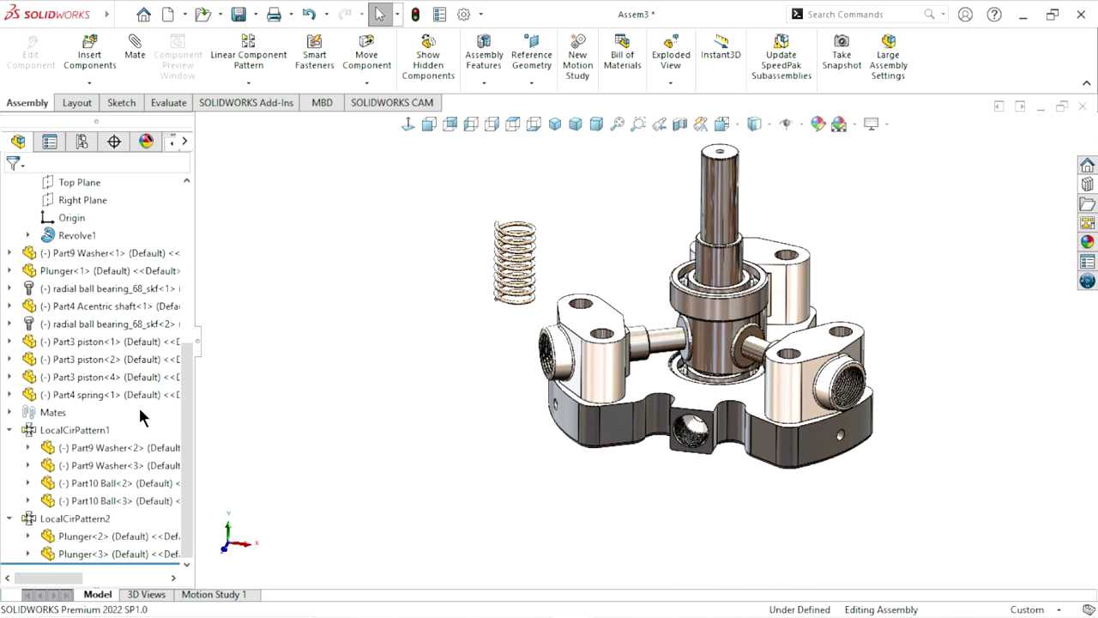
{"action": "left_click", "coordinate": [11, 395]}
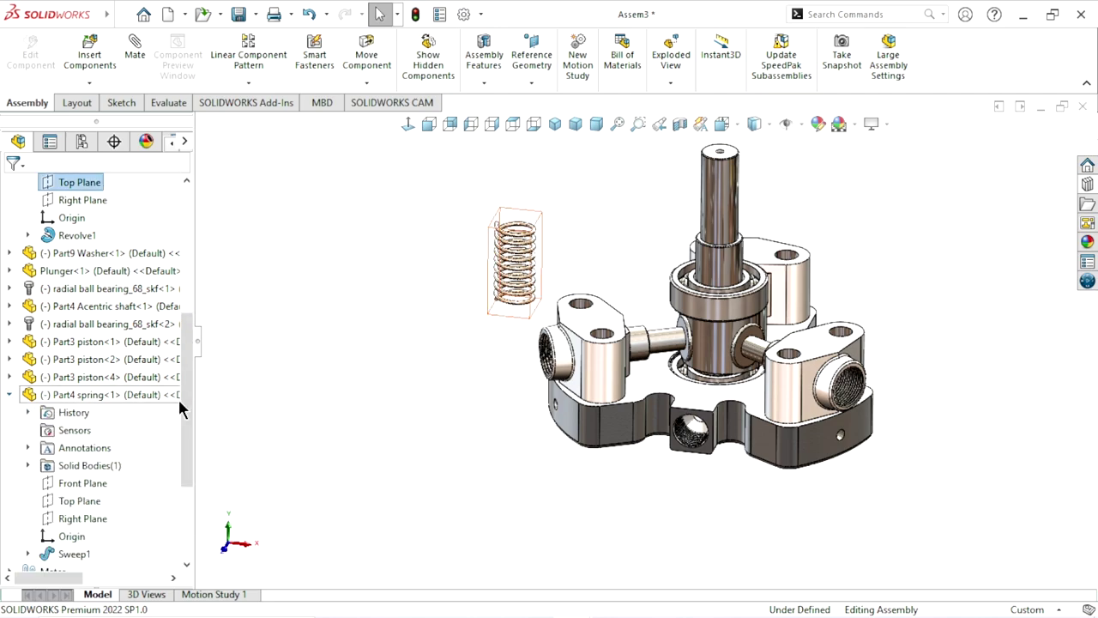
{"action": "scroll", "coordinate": [186, 429], "scroll_direction": "down", "scroll_amount": 2}
{"action": "scroll", "coordinate": [128, 481], "scroll_direction": "down", "scroll_amount": 1}
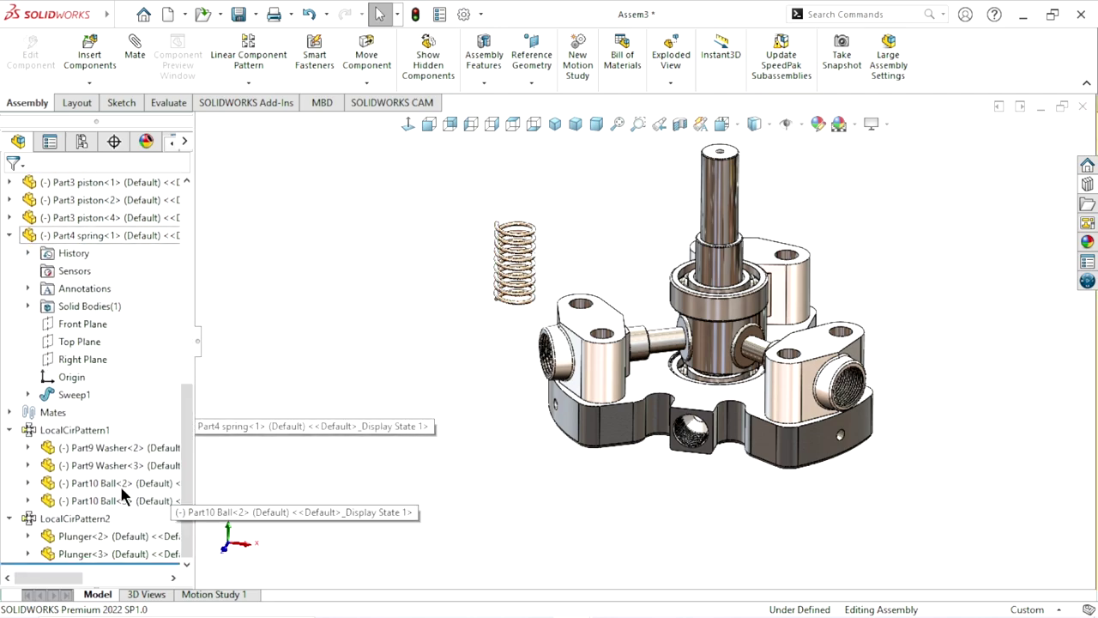
{"action": "left_click", "coordinate": [28, 394]}
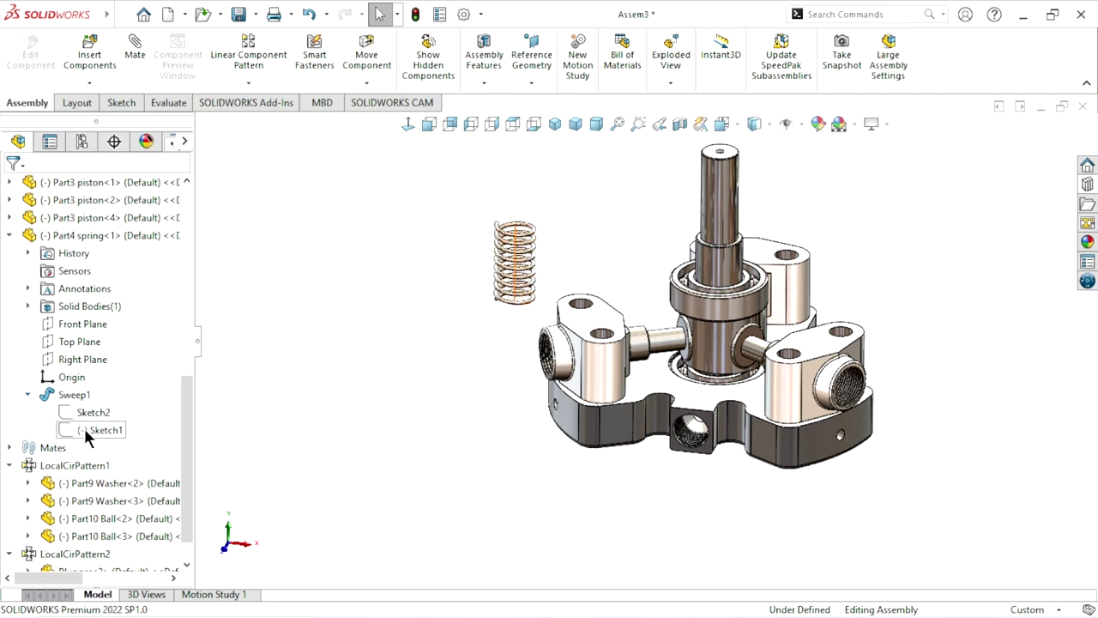
{"action": "left_click", "coordinate": [86, 431]}
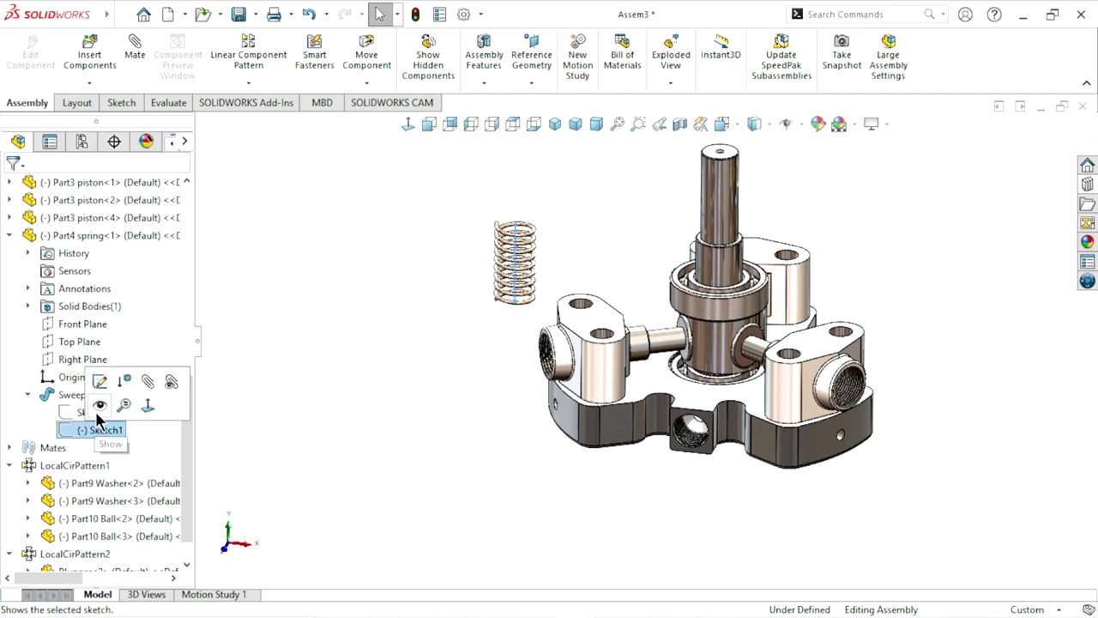
{"action": "scroll", "coordinate": [429, 433], "scroll_direction": "up", "scroll_amount": 2}
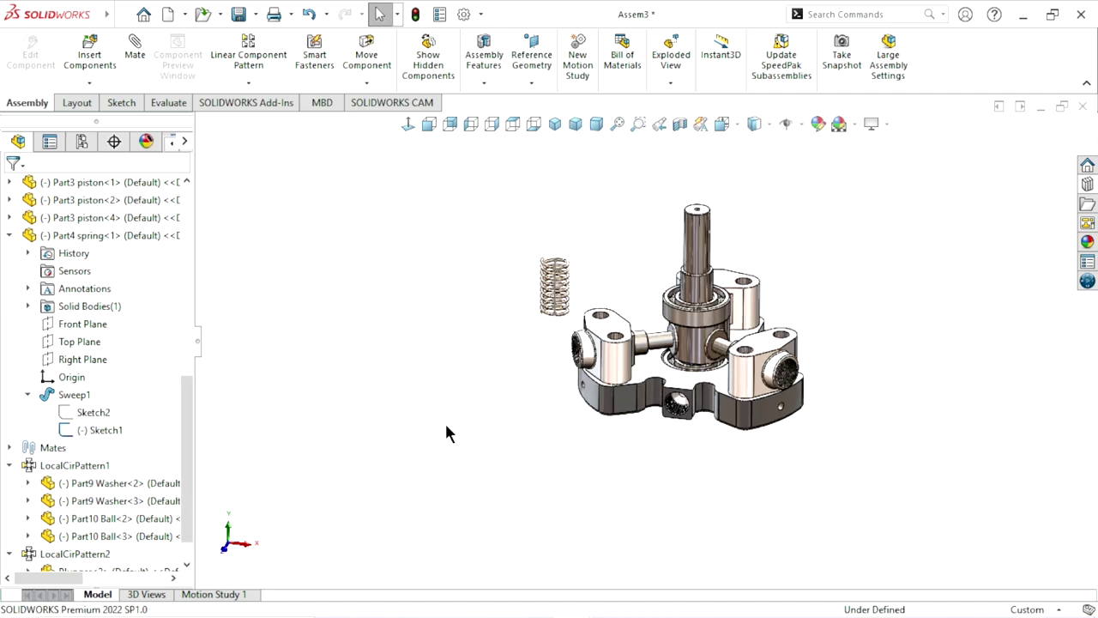
{"action": "scroll", "coordinate": [584, 301], "scroll_direction": "down", "scroll_amount": 3}
{"action": "scroll", "coordinate": [666, 285], "scroll_direction": "down", "scroll_amount": 2}
{"action": "scroll", "coordinate": [666, 285], "scroll_direction": "up", "scroll_amount": 3}
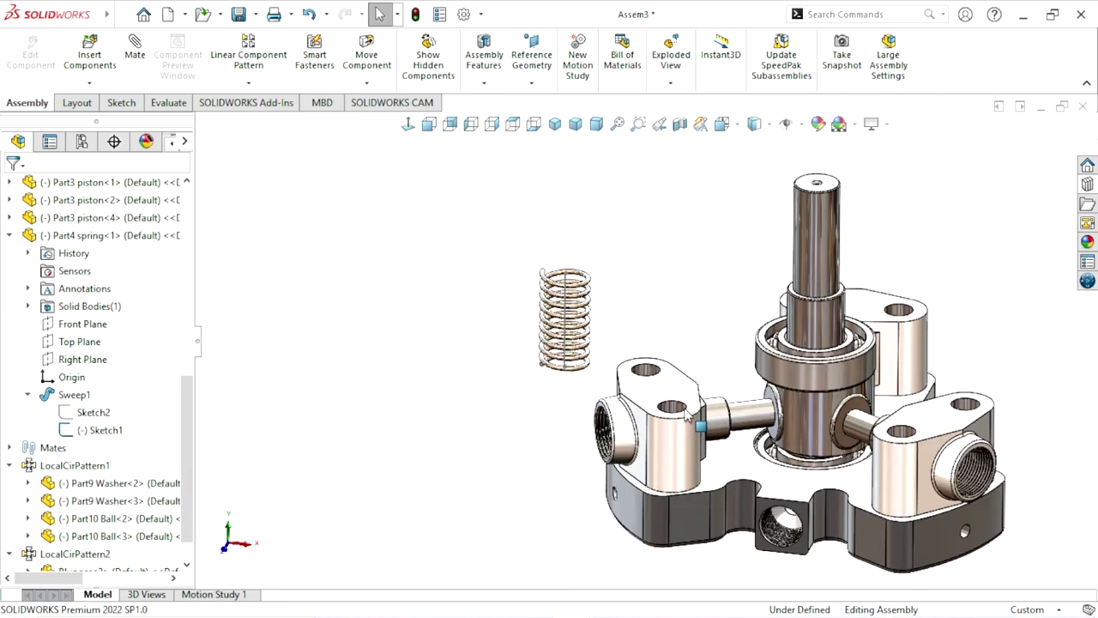
{"action": "scroll", "coordinate": [824, 426], "scroll_direction": "down", "scroll_amount": 2}
{"action": "scroll", "coordinate": [564, 374], "scroll_direction": "down", "scroll_amount": 2}
{"action": "scroll", "coordinate": [599, 326], "scroll_direction": "up", "scroll_amount": 2}
{"action": "scroll", "coordinate": [648, 367], "scroll_direction": "down", "scroll_amount": 2}
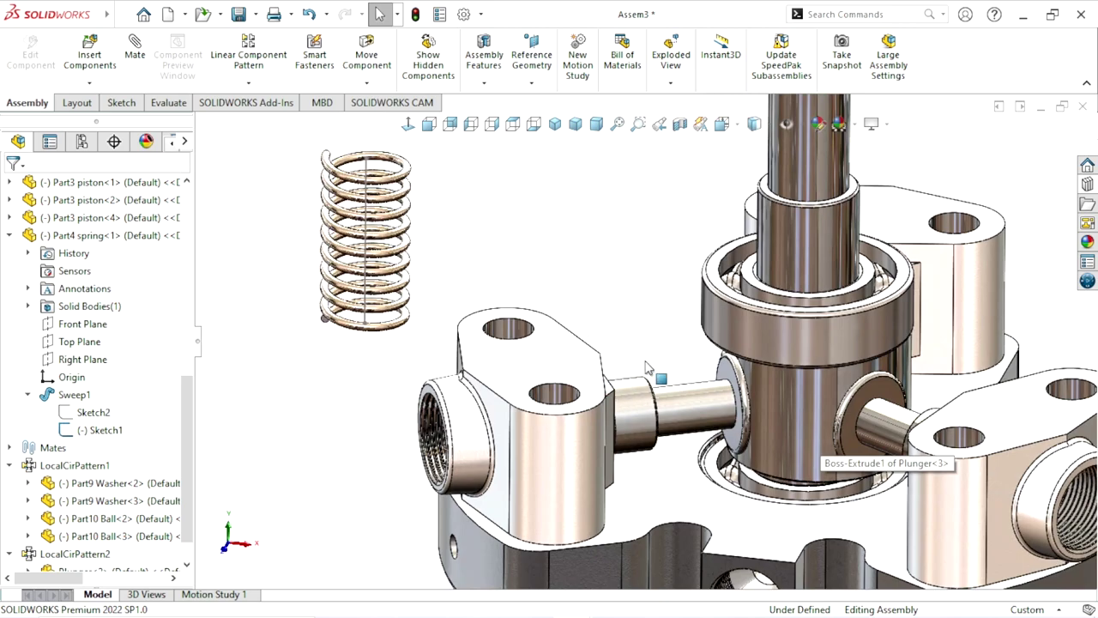
{"action": "scroll", "coordinate": [608, 288], "scroll_direction": "up", "scroll_amount": 1}
{"action": "scroll", "coordinate": [551, 273], "scroll_direction": "down", "scroll_amount": 1}
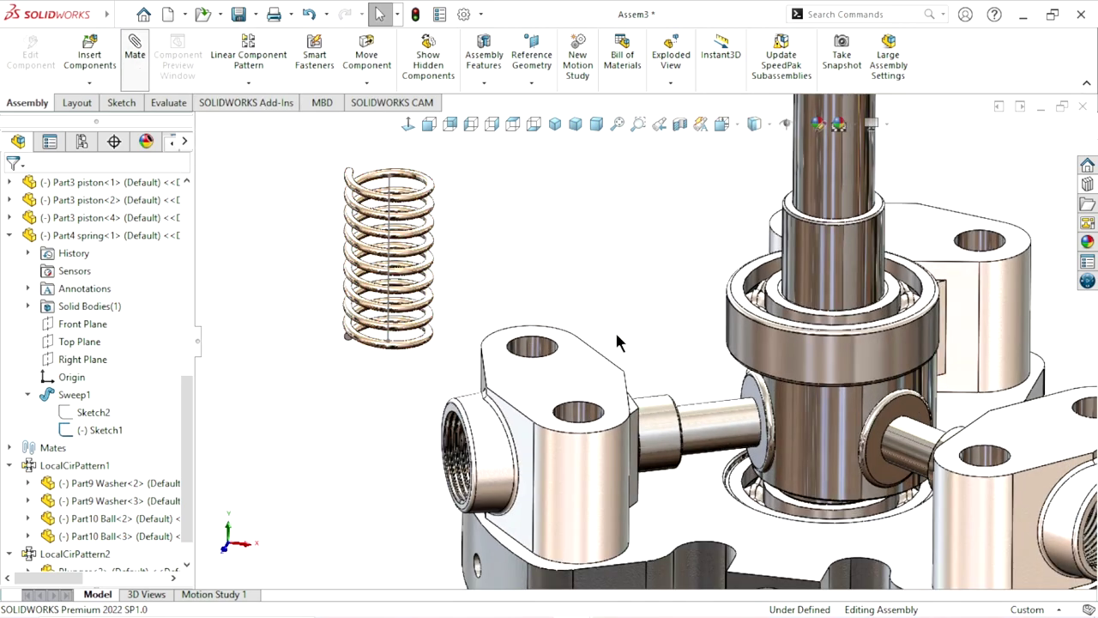
Mate the piston's cylindrical face concentric with the spring's Sketch1 axis line, then exit Mate.
{"action": "left_click", "coordinate": [715, 436]}
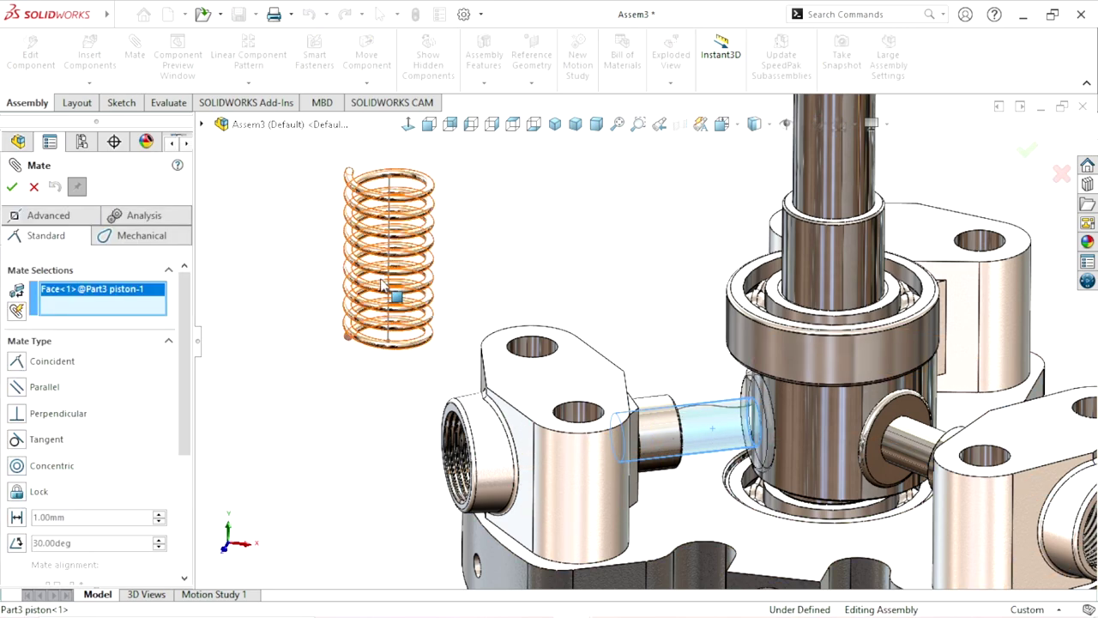
{"action": "left_click", "coordinate": [476, 311]}
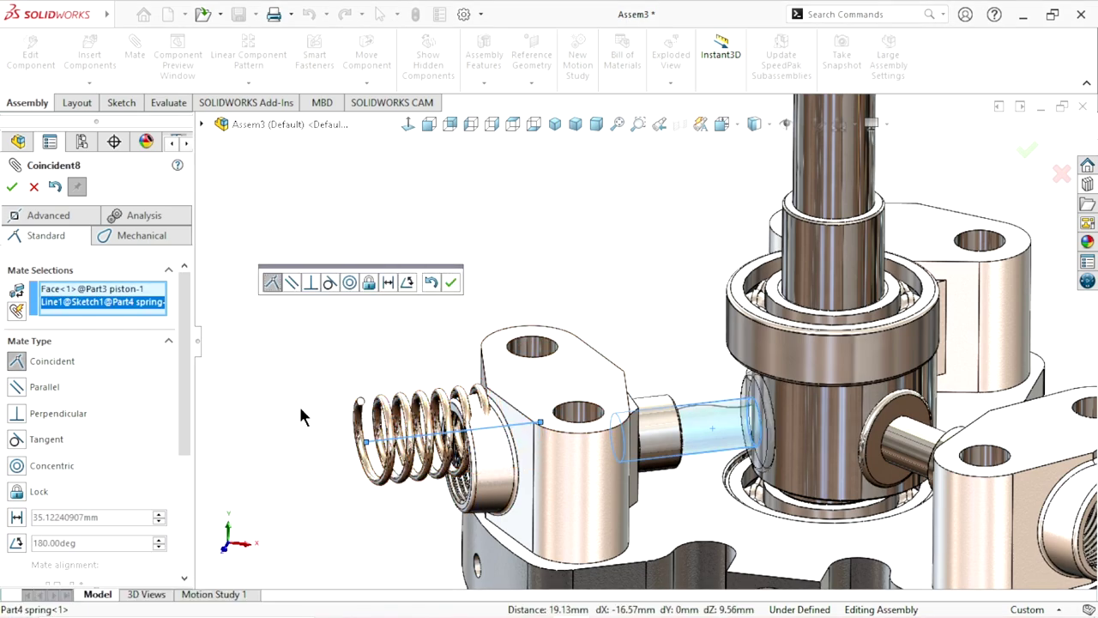
{"action": "left_click", "coordinate": [16, 467]}
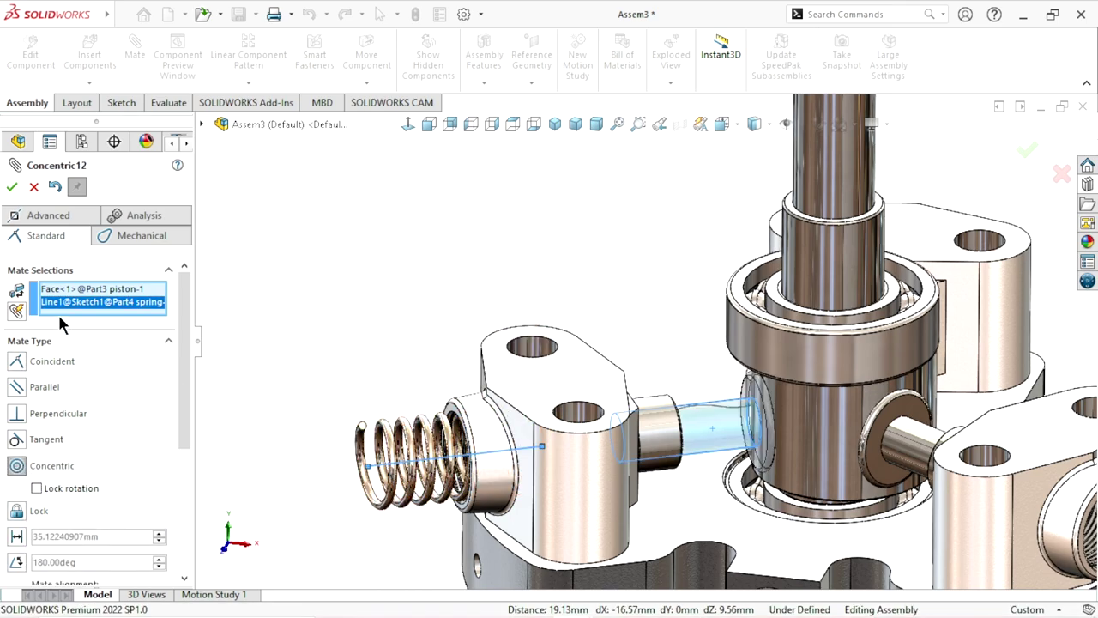
{"action": "left_click", "coordinate": [12, 186]}
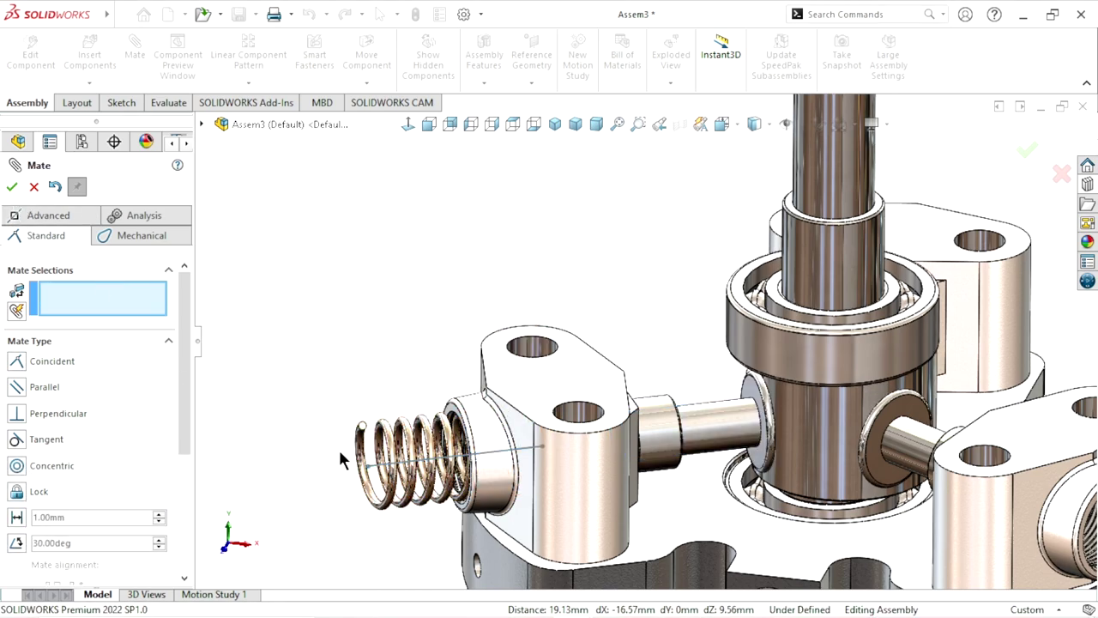
{"action": "scroll", "coordinate": [338, 447], "scroll_direction": "up", "scroll_amount": 3}
{"action": "scroll", "coordinate": [339, 447], "scroll_direction": "down", "scroll_amount": 3}
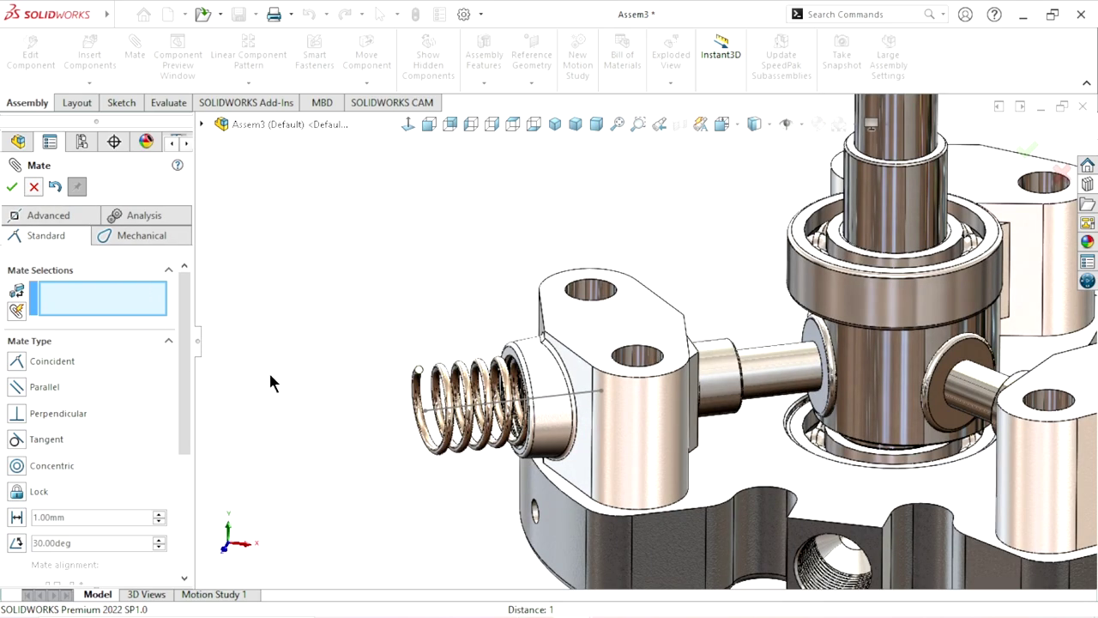
{"action": "key", "text": "Escape"}
{"action": "scroll", "coordinate": [514, 382], "scroll_direction": "up", "scroll_amount": 3}
{"action": "scroll", "coordinate": [515, 383], "scroll_direction": "down", "scroll_amount": 2}
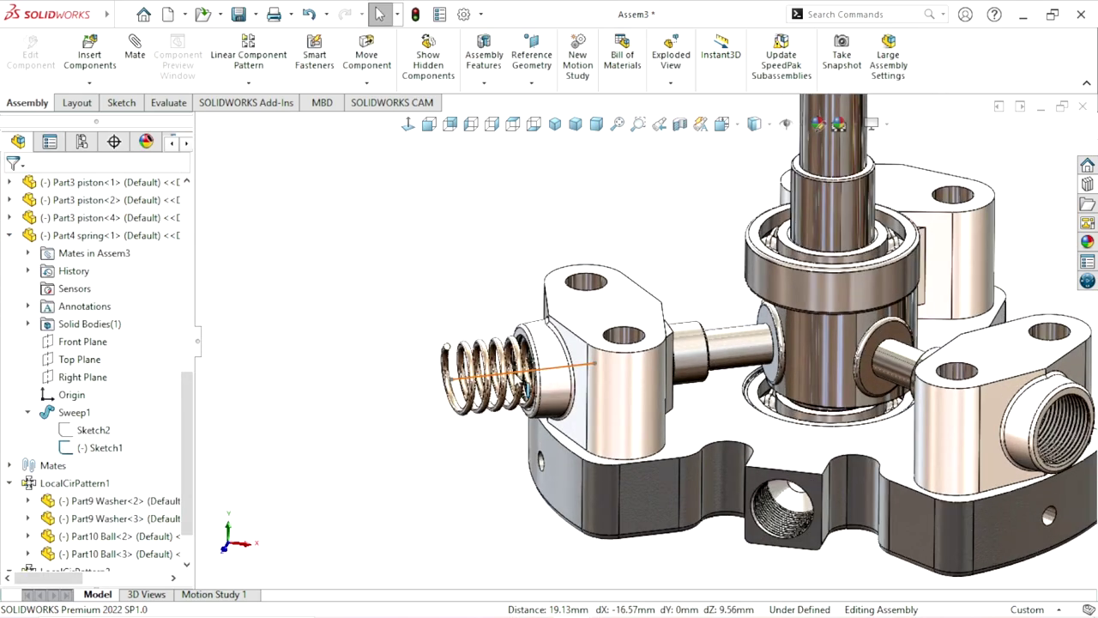
Slide the spring along its axis into the arm's bore around the piston.
{"action": "left_click", "coordinate": [594, 363]}
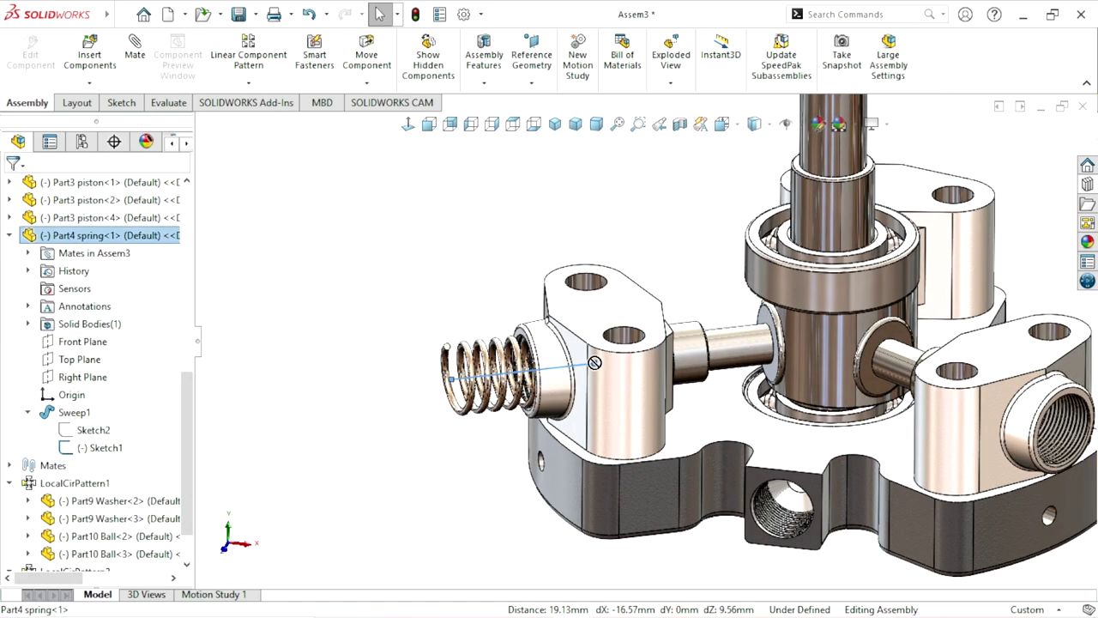
{"action": "left_click", "coordinate": [397, 299]}
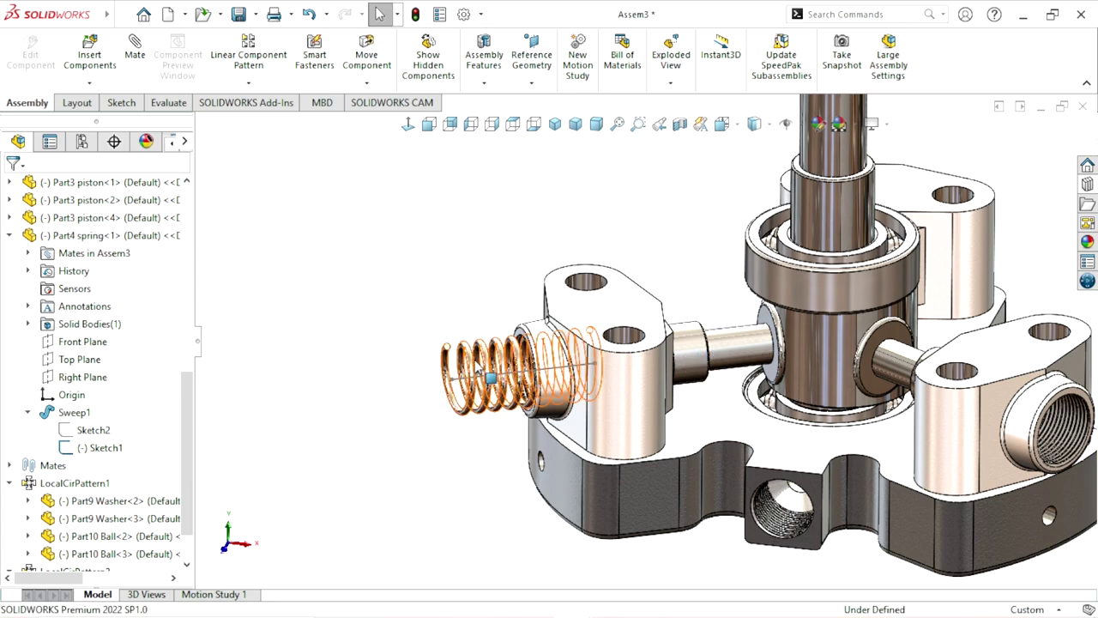
{"action": "left_click_drag", "start_coordinate": [475, 376], "coordinate": [721, 352]}
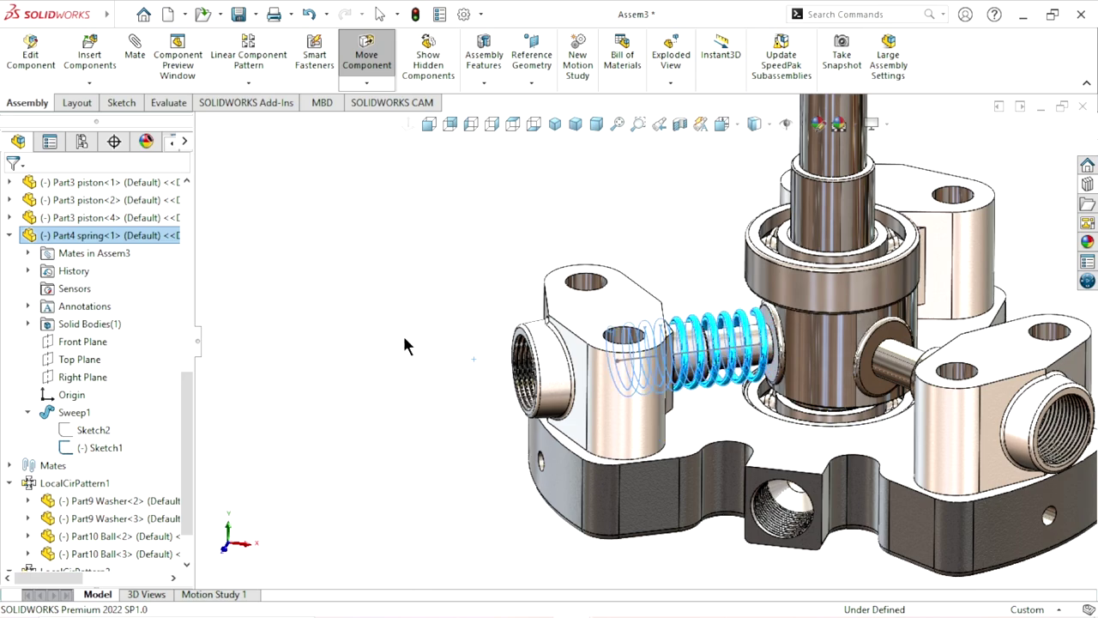
{"action": "key", "text": "Escape"}
{"action": "scroll", "coordinate": [602, 412], "scroll_direction": "up", "scroll_amount": 5}
{"action": "scroll", "coordinate": [603, 390], "scroll_direction": "down", "scroll_amount": 4}
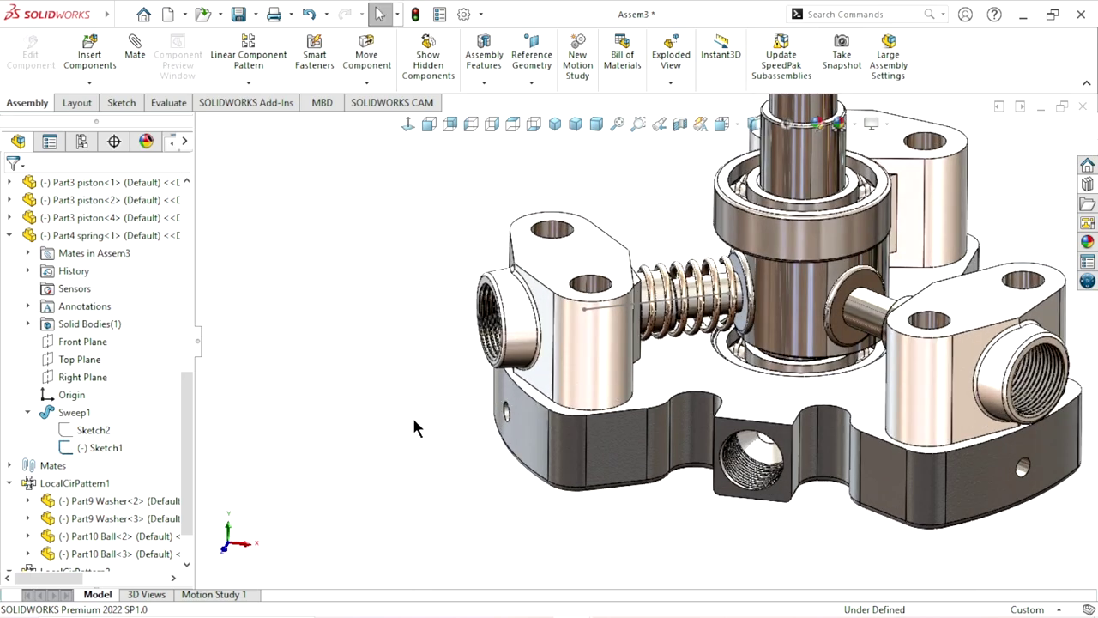
{"action": "scroll", "coordinate": [600, 408], "scroll_direction": "up", "scroll_amount": 3}
{"action": "scroll", "coordinate": [670, 390], "scroll_direction": "down", "scroll_amount": 2}
{"action": "scroll", "coordinate": [647, 370], "scroll_direction": "down", "scroll_amount": 1}
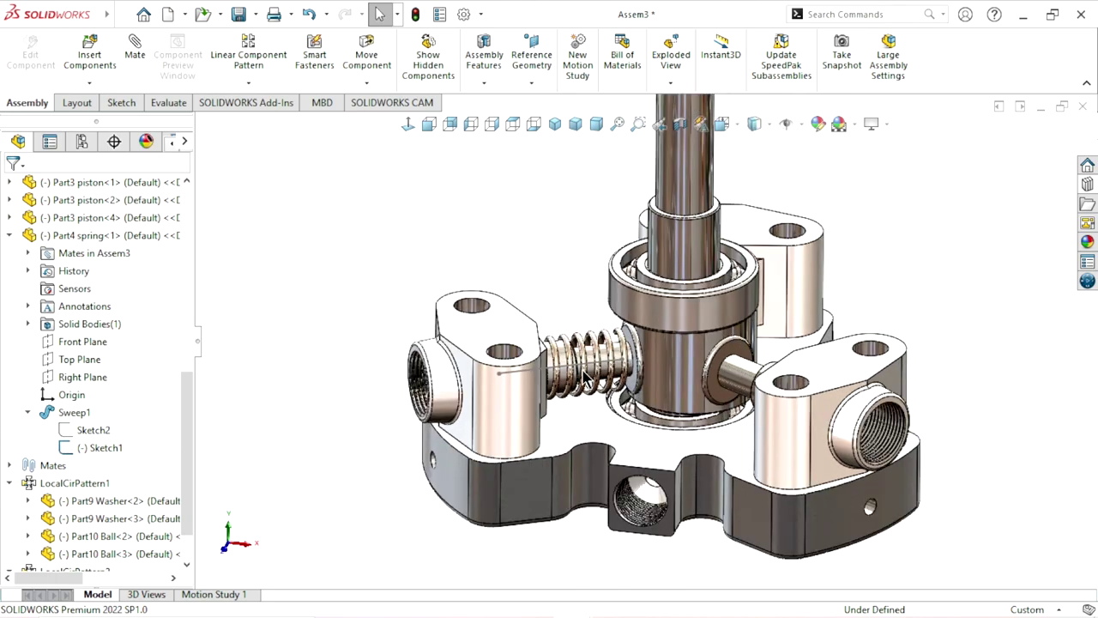
{"action": "scroll", "coordinate": [584, 378], "scroll_direction": "down", "scroll_amount": 2}
{"action": "scroll", "coordinate": [666, 346], "scroll_direction": "down", "scroll_amount": 2}
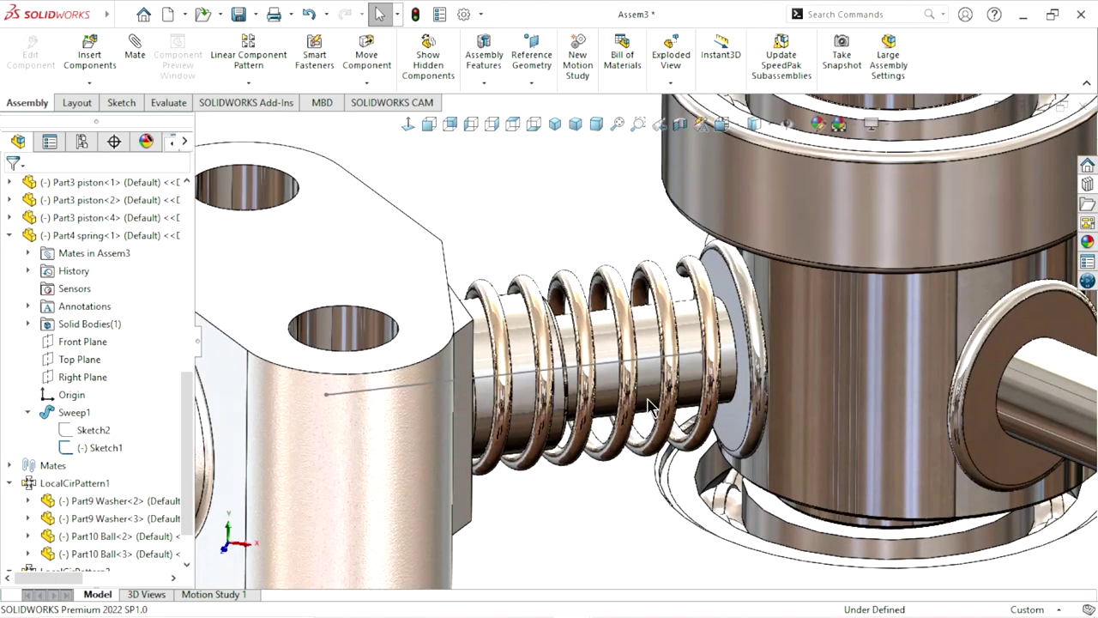
Zoom in on the spring and bring up the options for its Sketch1 axis sketch.
{"action": "left_click", "coordinate": [596, 369]}
{"action": "right_click", "coordinate": [589, 365]}
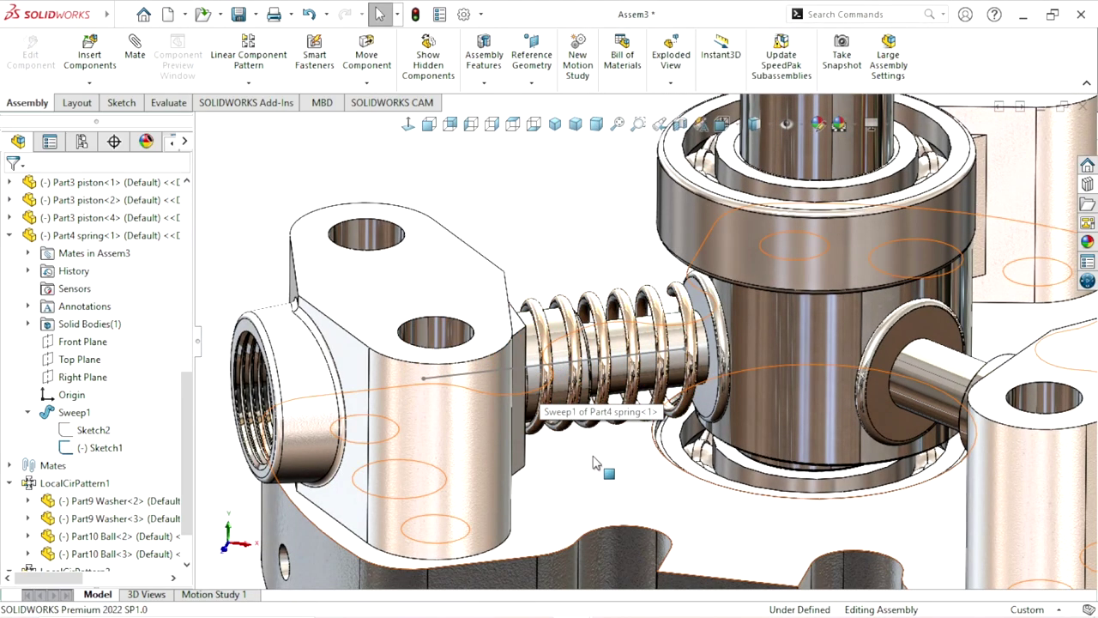
{"action": "middle_click_drag", "start_coordinate": [562, 375], "coordinate": [605, 360]}
{"action": "scroll", "coordinate": [605, 361], "scroll_direction": "up", "scroll_amount": 5}
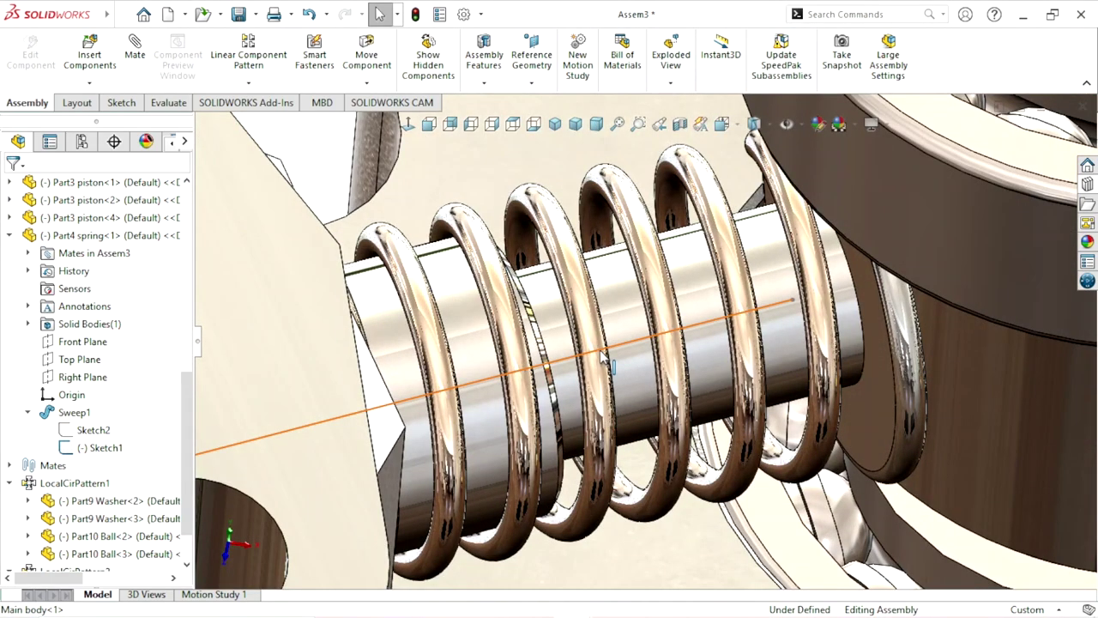
{"action": "right_click", "coordinate": [603, 355]}
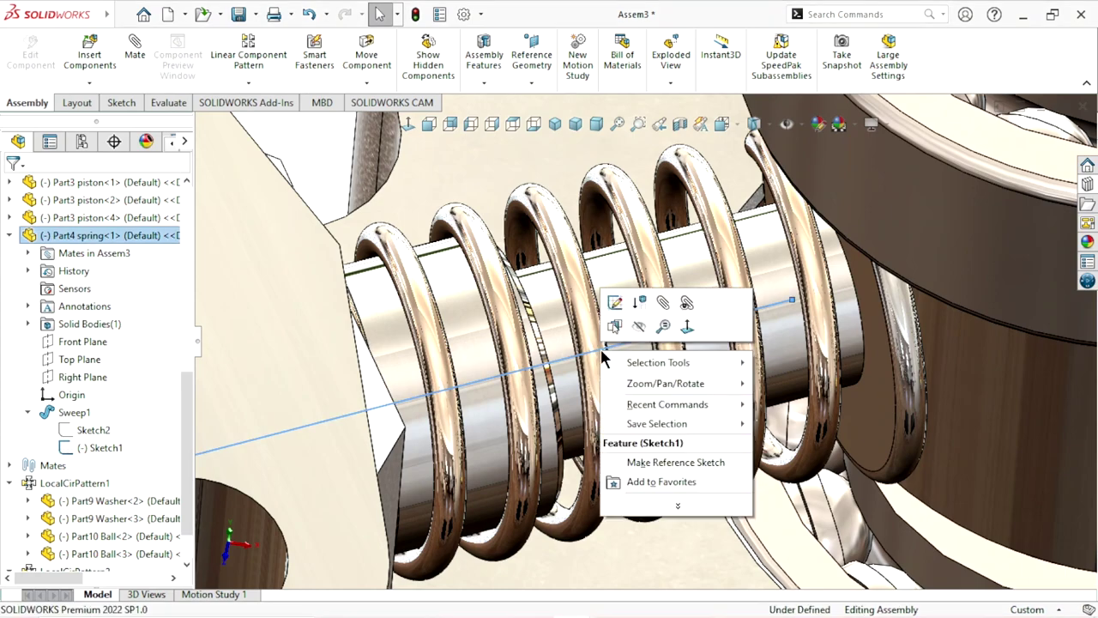
Edit the spring's Sketch1, first saving the assembly as 'Oil pump assembly' with all modified components.
{"action": "left_click", "coordinate": [619, 301]}
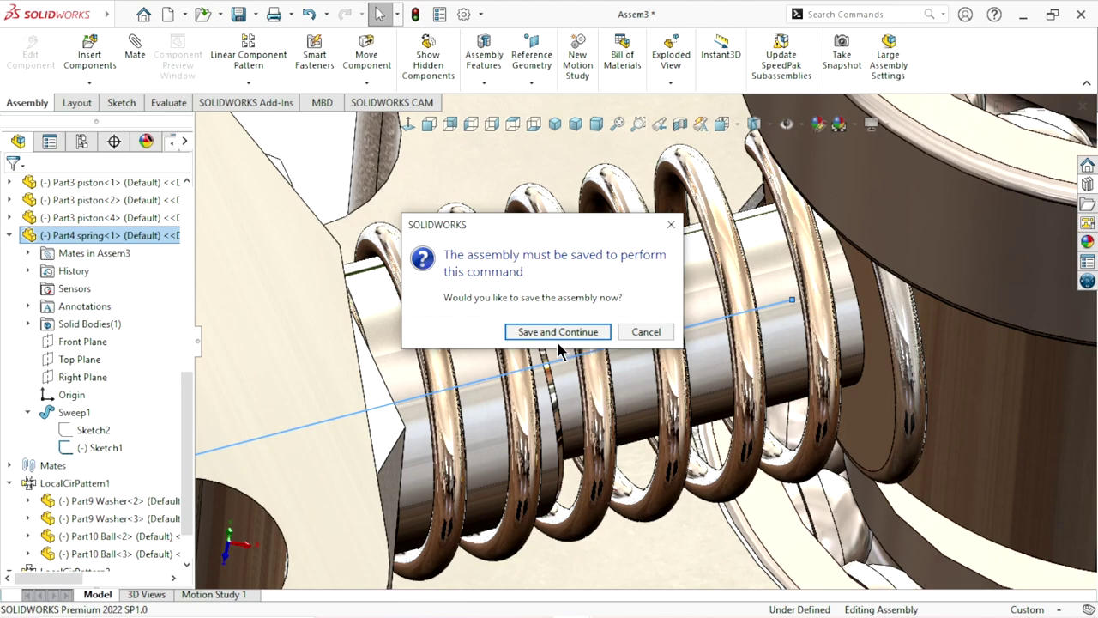
{"action": "left_click", "coordinate": [558, 334]}
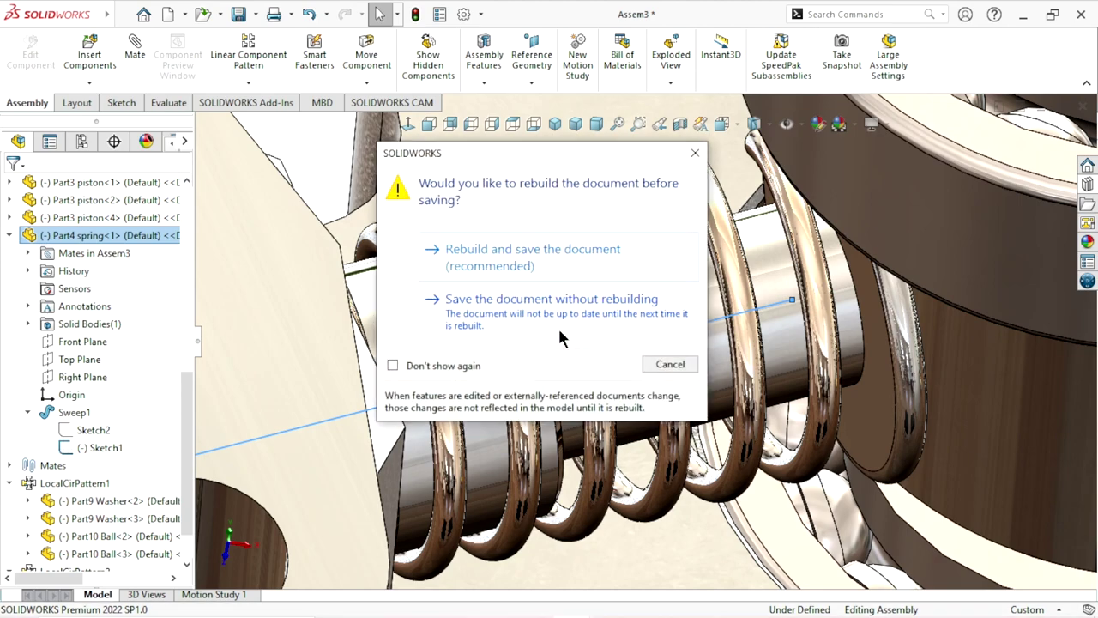
{"action": "left_click", "coordinate": [518, 297]}
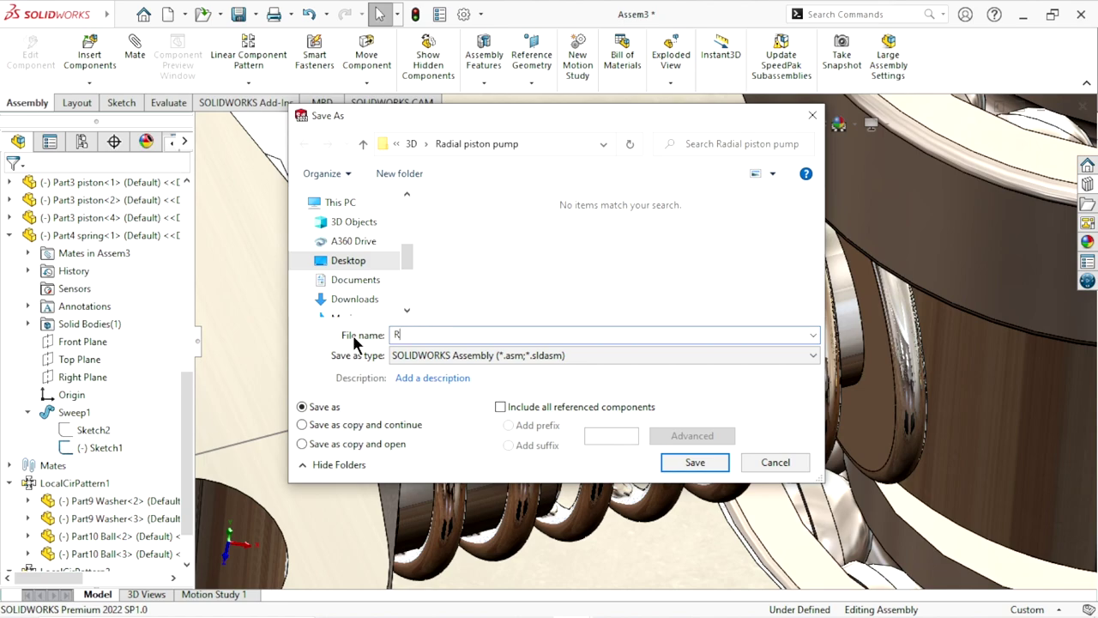
{"action": "type", "text": "Oi"}
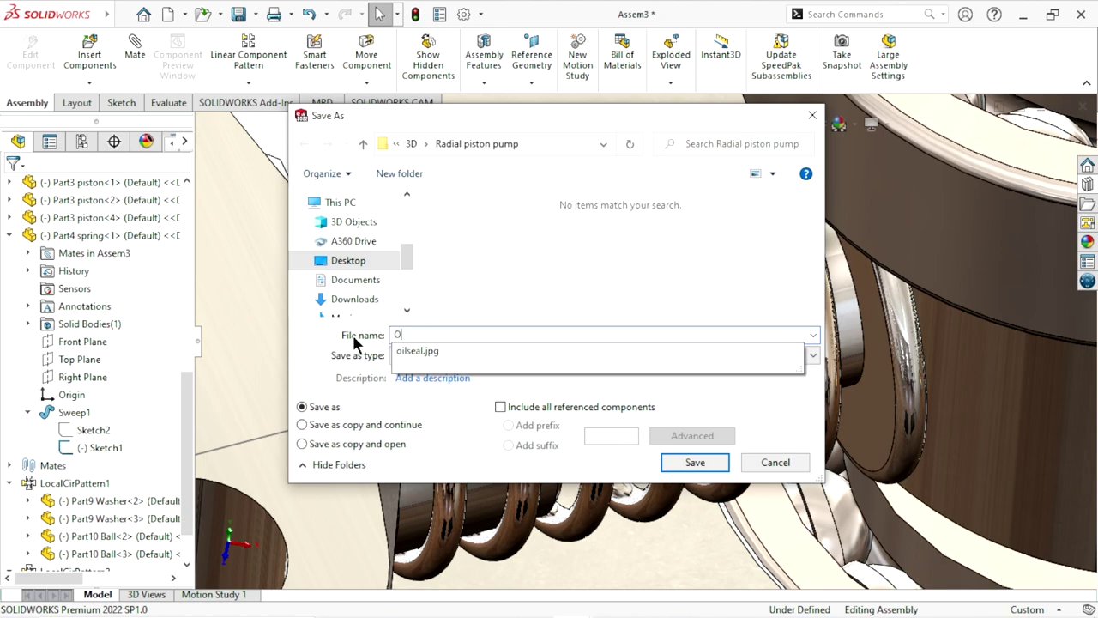
{"action": "type", "text": "l pump assembly"}
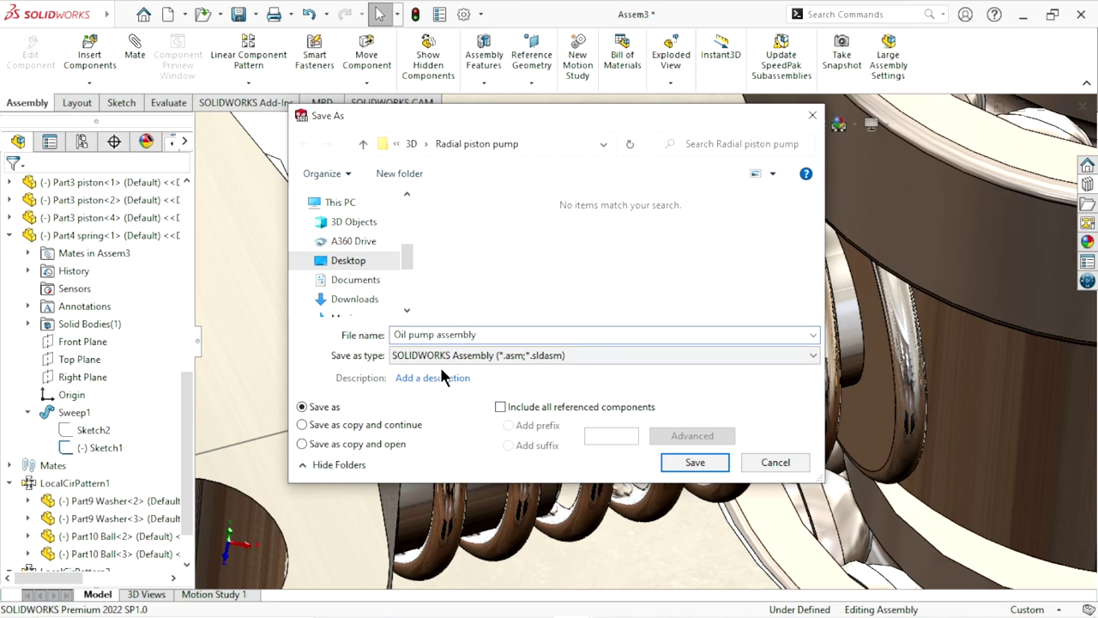
{"action": "left_click", "coordinate": [695, 468]}
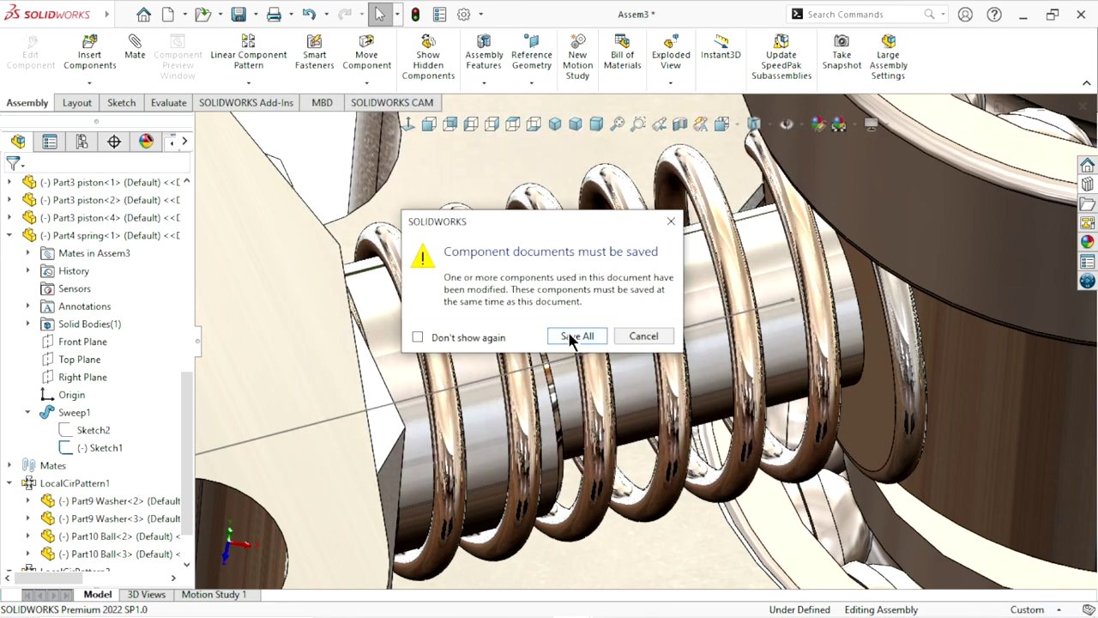
{"action": "left_click", "coordinate": [571, 337]}
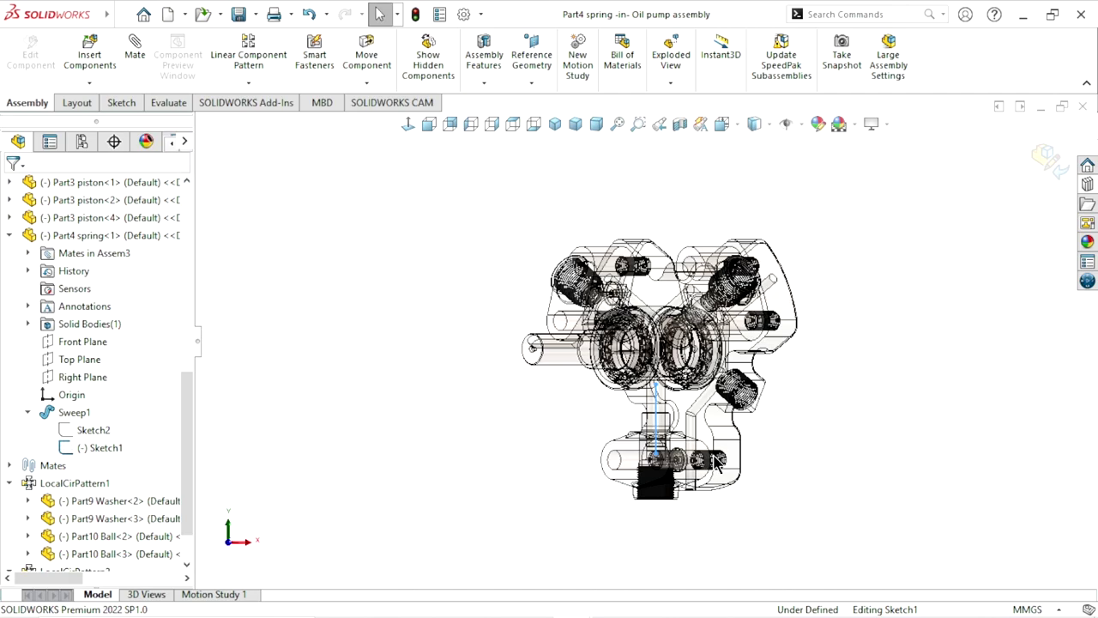
Make the path line's top endpoint coincident with the piston's lower edge.
{"action": "scroll", "coordinate": [683, 451], "scroll_direction": "down", "scroll_amount": 5}
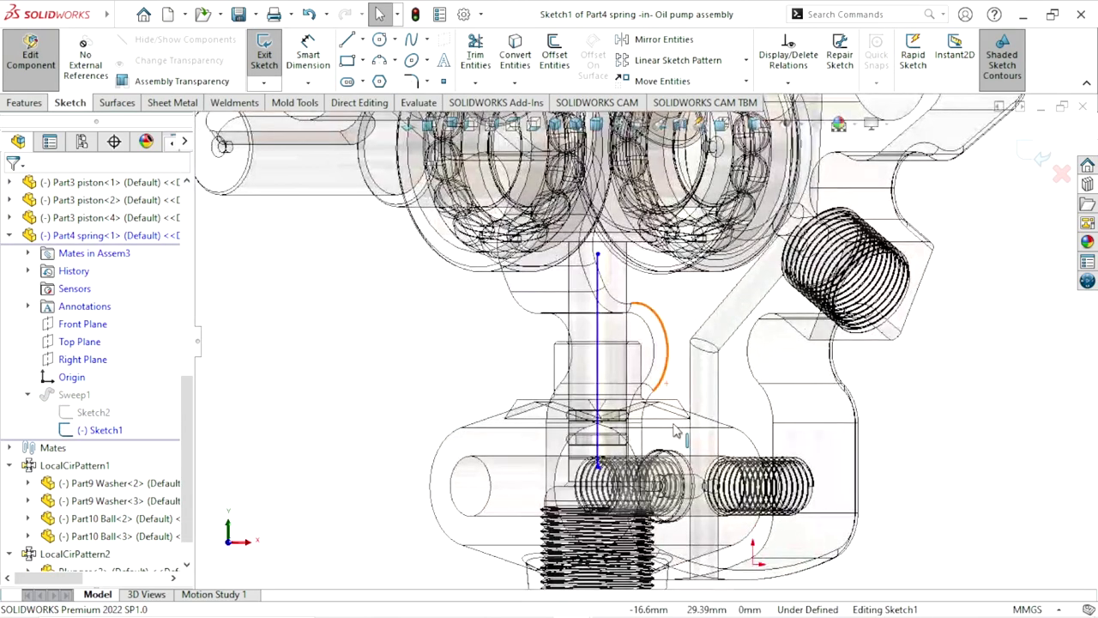
{"action": "scroll", "coordinate": [633, 348], "scroll_direction": "down", "scroll_amount": 2}
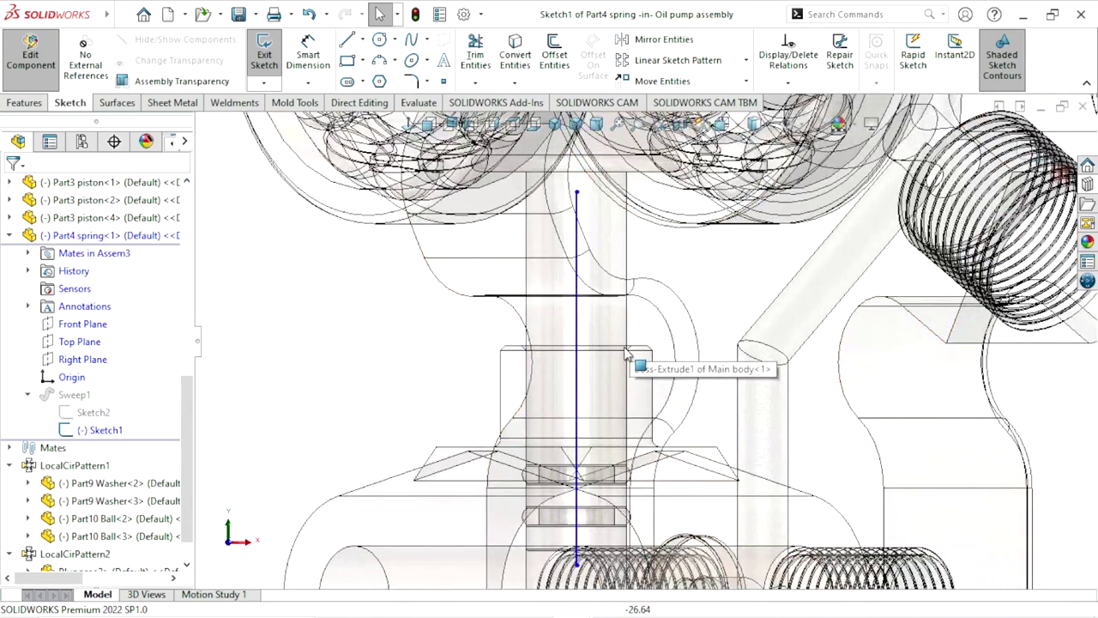
{"action": "scroll", "coordinate": [623, 331], "scroll_direction": "down", "scroll_amount": 1}
{"action": "scroll", "coordinate": [614, 283], "scroll_direction": "down", "scroll_amount": 2}
{"action": "scroll", "coordinate": [635, 305], "scroll_direction": "up", "scroll_amount": 2}
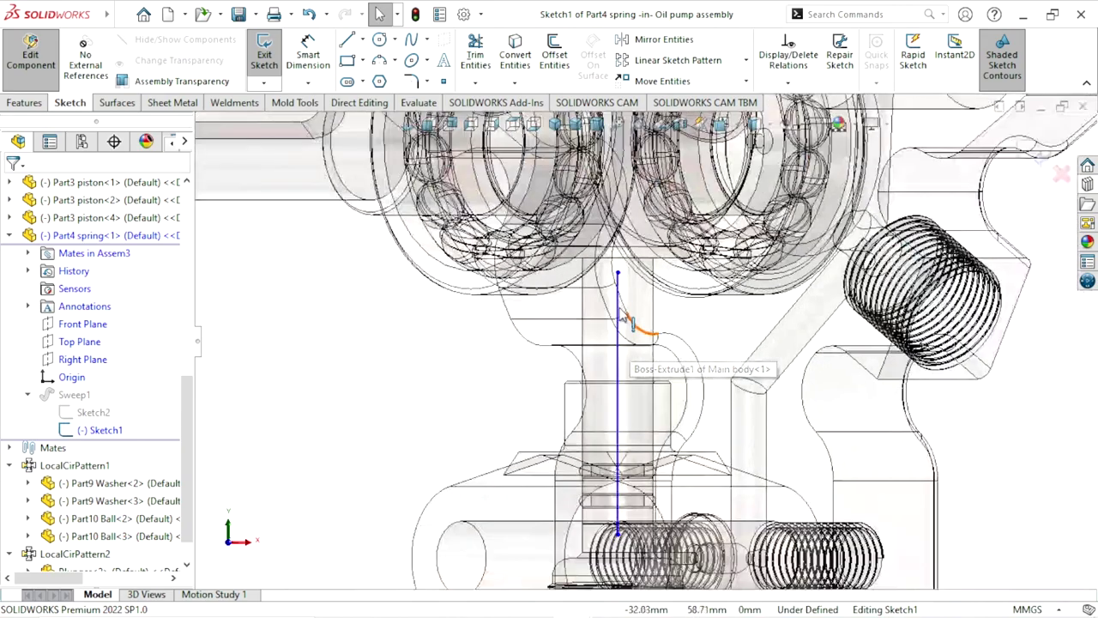
{"action": "scroll", "coordinate": [647, 413], "scroll_direction": "down", "scroll_amount": 2}
{"action": "scroll", "coordinate": [631, 412], "scroll_direction": "up", "scroll_amount": 2}
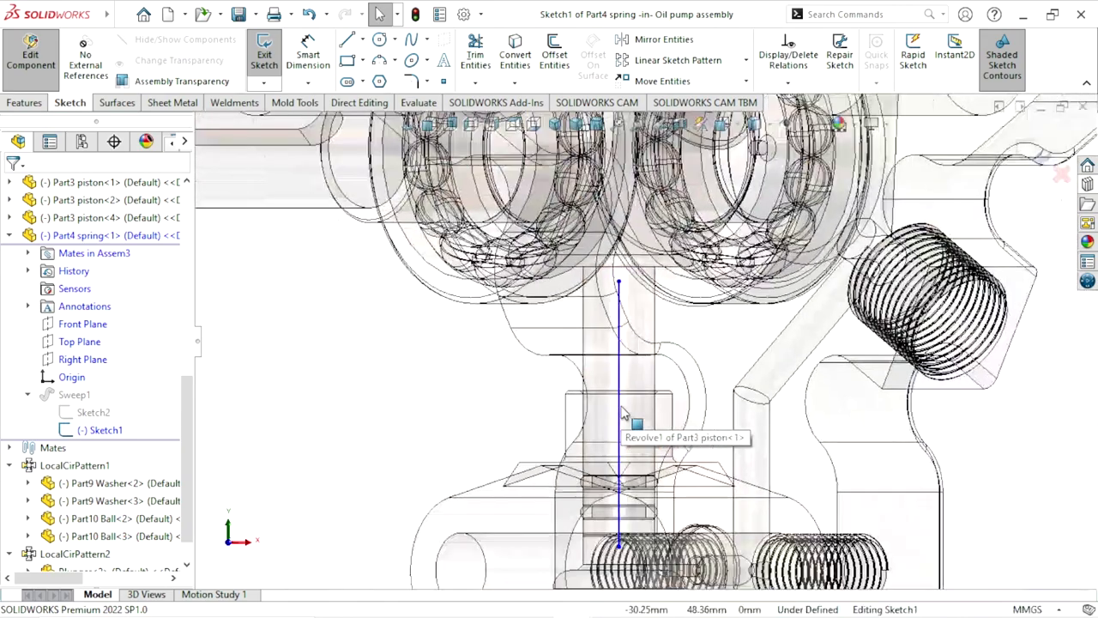
{"action": "scroll", "coordinate": [649, 320], "scroll_direction": "down", "scroll_amount": 1}
{"action": "scroll", "coordinate": [649, 319], "scroll_direction": "down", "scroll_amount": 1}
{"action": "scroll", "coordinate": [606, 296], "scroll_direction": "down", "scroll_amount": 1}
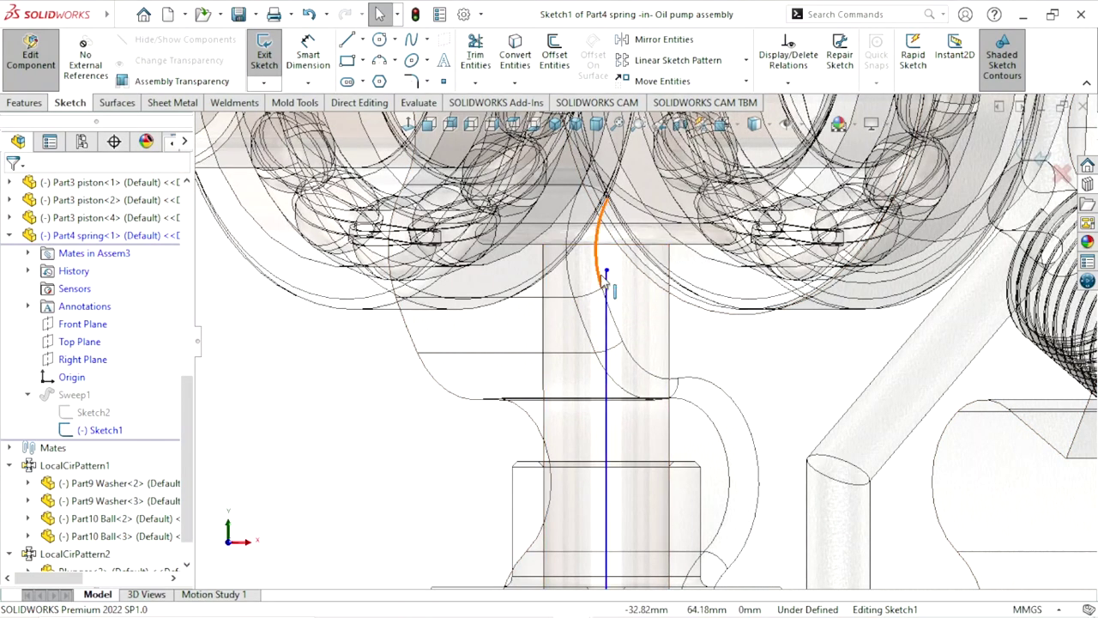
{"action": "left_click", "coordinate": [607, 272]}
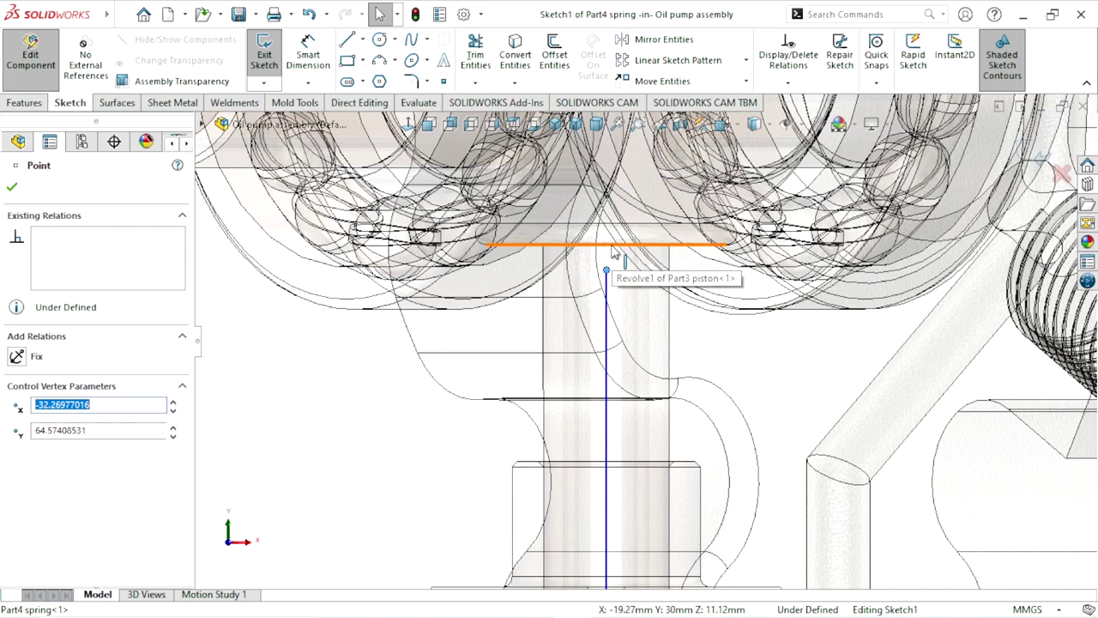
{"action": "left_click", "coordinate": [613, 247], "text": "ctrl"}
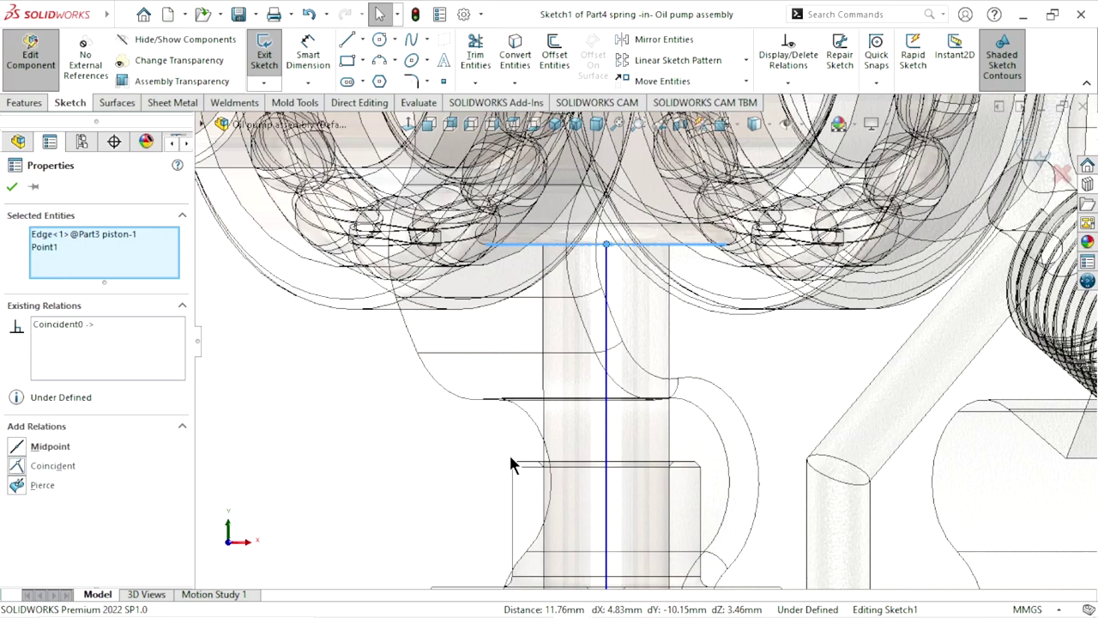
{"action": "scroll", "coordinate": [512, 464], "scroll_direction": "up", "scroll_amount": 3}
{"action": "scroll", "coordinate": [648, 437], "scroll_direction": "down", "scroll_amount": 3}
{"action": "scroll", "coordinate": [637, 329], "scroll_direction": "up", "scroll_amount": 1}
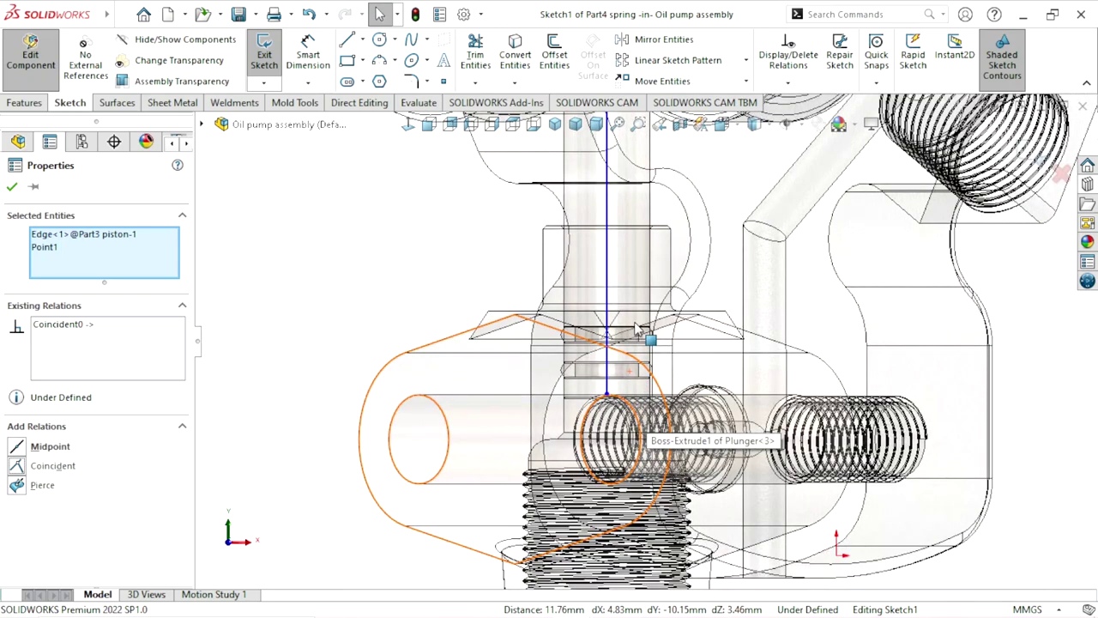
{"action": "scroll", "coordinate": [636, 329], "scroll_direction": "down", "scroll_amount": 1}
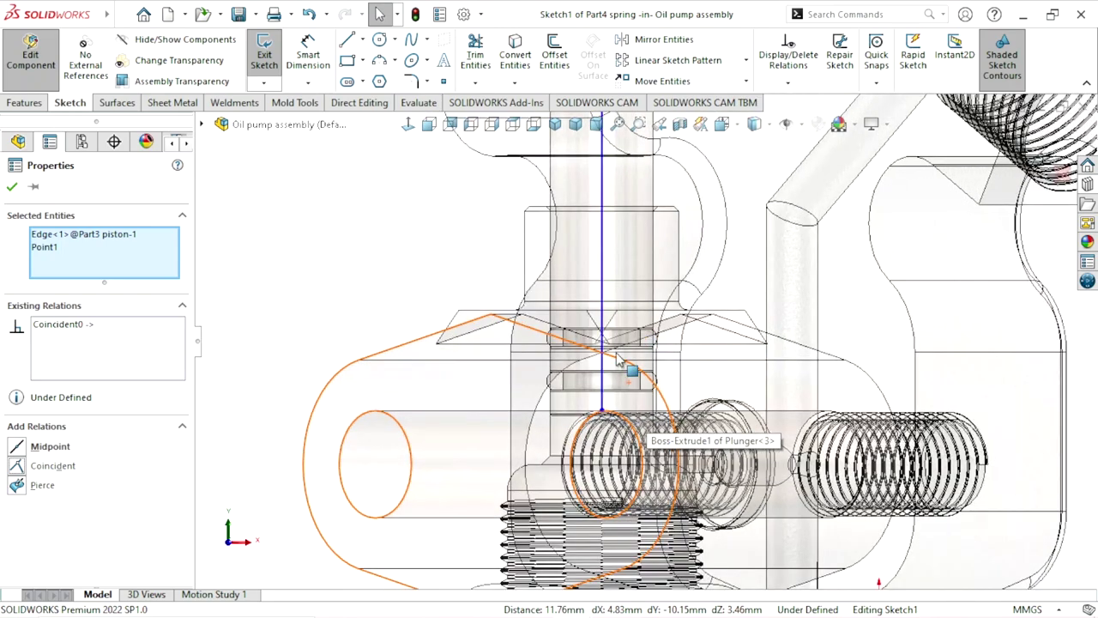
Make the path line's bottom endpoint coincident with the Plunger-3 edge and confirm.
{"action": "left_click", "coordinate": [604, 413]}
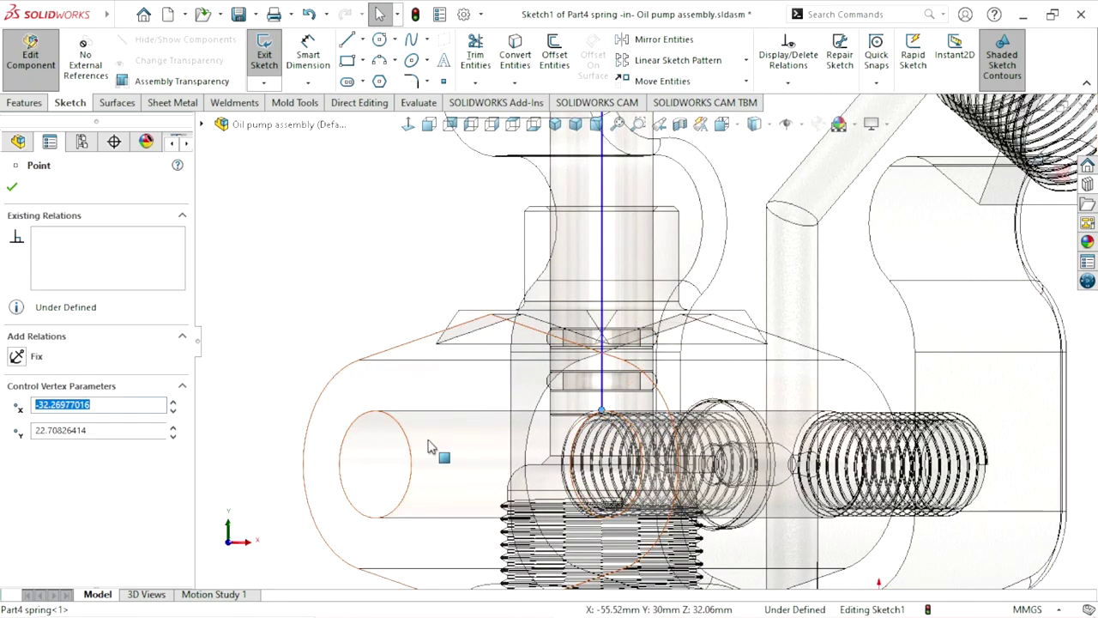
{"action": "scroll", "coordinate": [553, 365], "scroll_direction": "down", "scroll_amount": 2}
{"action": "scroll", "coordinate": [552, 329], "scroll_direction": "down", "scroll_amount": 2}
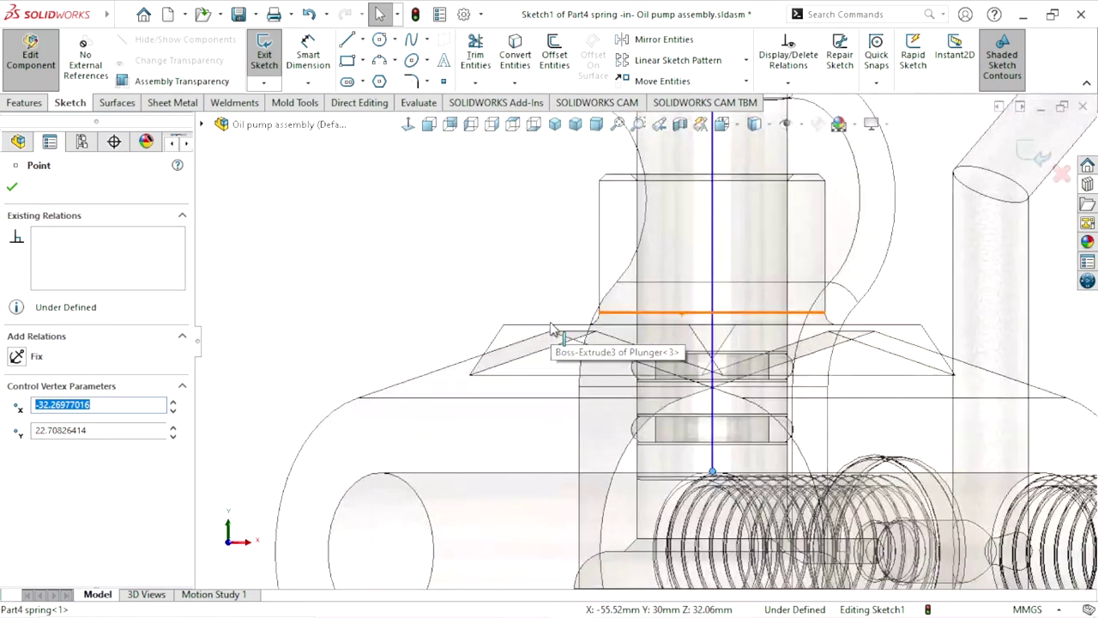
{"action": "scroll", "coordinate": [551, 329], "scroll_direction": "down", "scroll_amount": 2}
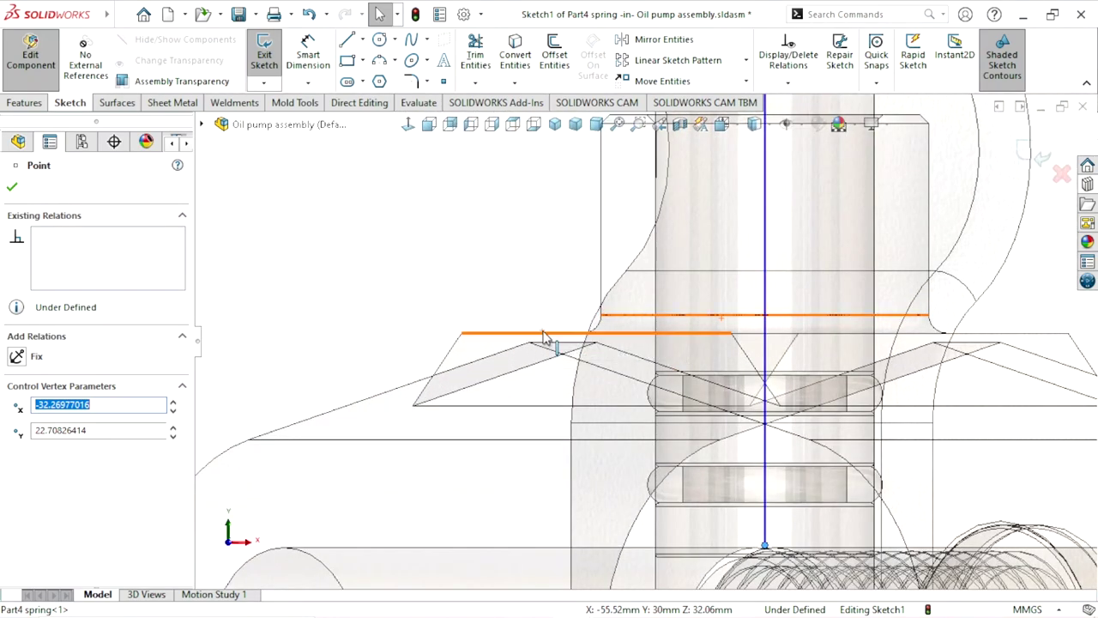
{"action": "scroll", "coordinate": [571, 429], "scroll_direction": "up", "scroll_amount": 2}
{"action": "scroll", "coordinate": [644, 365], "scroll_direction": "down", "scroll_amount": 2}
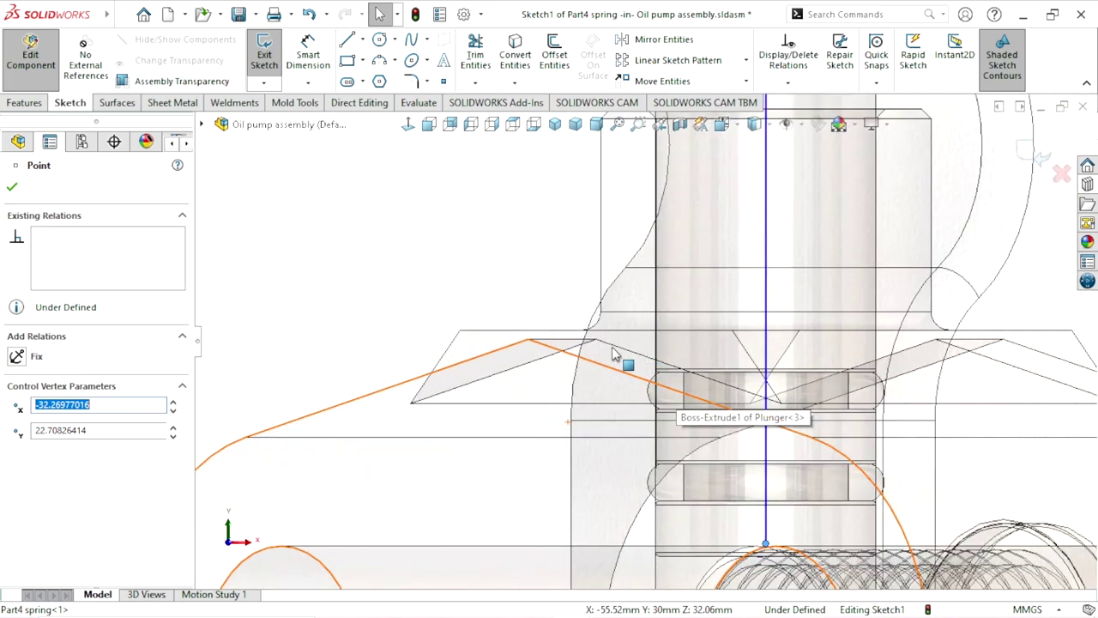
{"action": "left_click", "coordinate": [564, 338], "text": "ctrl"}
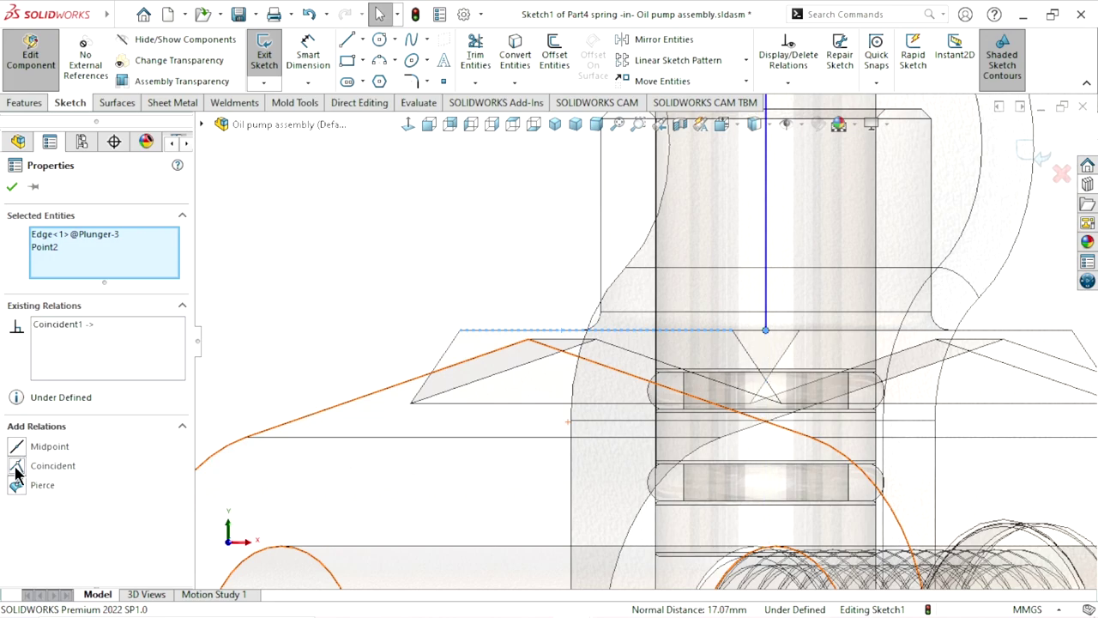
{"action": "left_click", "coordinate": [12, 186]}
{"action": "scroll", "coordinate": [382, 360], "scroll_direction": "up", "scroll_amount": 3}
{"action": "scroll", "coordinate": [729, 223], "scroll_direction": "down", "scroll_amount": 2}
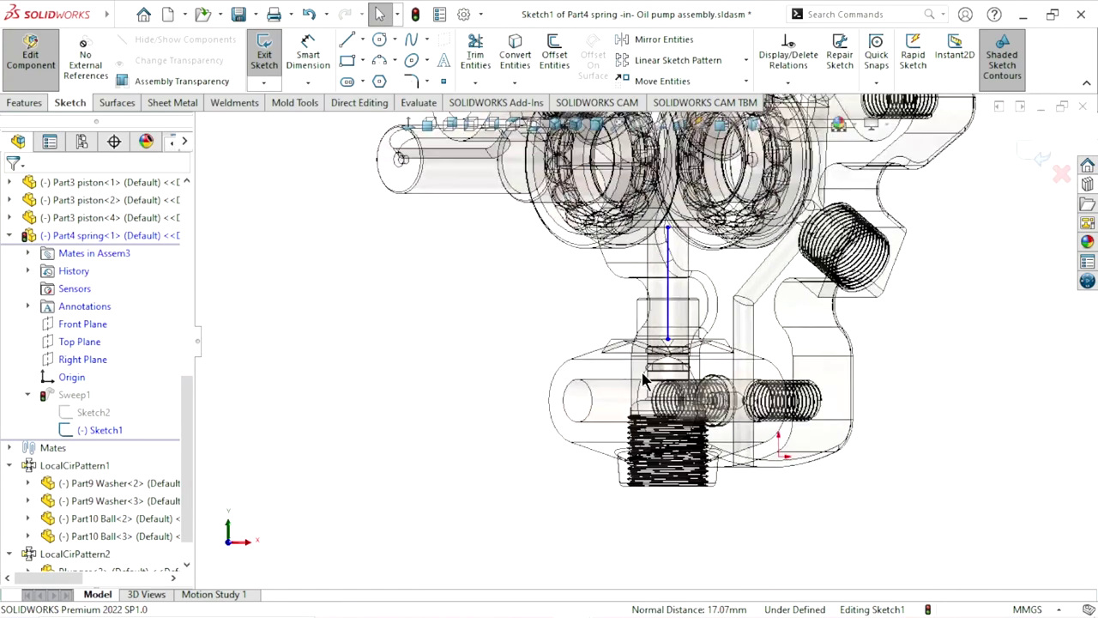
{"action": "scroll", "coordinate": [734, 231], "scroll_direction": "down", "scroll_amount": 2}
{"action": "left_click", "coordinate": [1037, 163]}
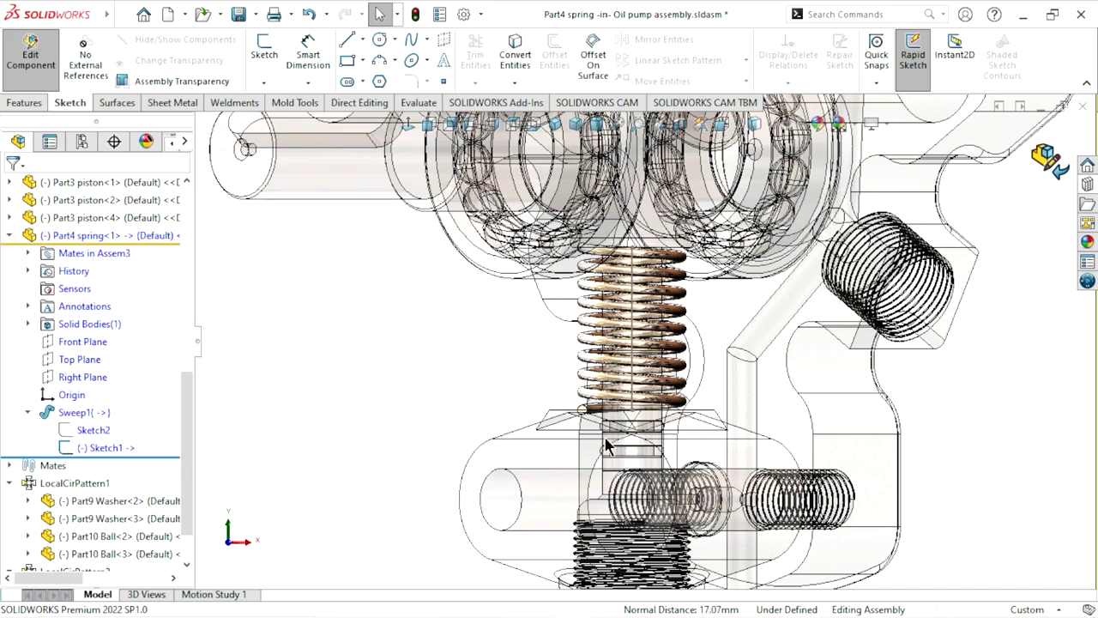
{"action": "left_click", "coordinate": [1057, 171]}
{"action": "mouse_move", "coordinate": [724, 463]}
{"action": "middle_mouse_down"}
{"action": "mouse_move", "coordinate": [569, 317]}
{"action": "mouse_move", "coordinate": [657, 515]}
{"action": "mouse_move", "coordinate": [755, 352]}
{"action": "mouse_move", "coordinate": [741, 307]}
{"action": "mouse_move", "coordinate": [774, 406]}
{"action": "mouse_move", "coordinate": [764, 331]}
{"action": "middle_mouse_up"}
{"action": "scroll", "coordinate": [767, 330], "scroll_direction": "down", "scroll_amount": 5}
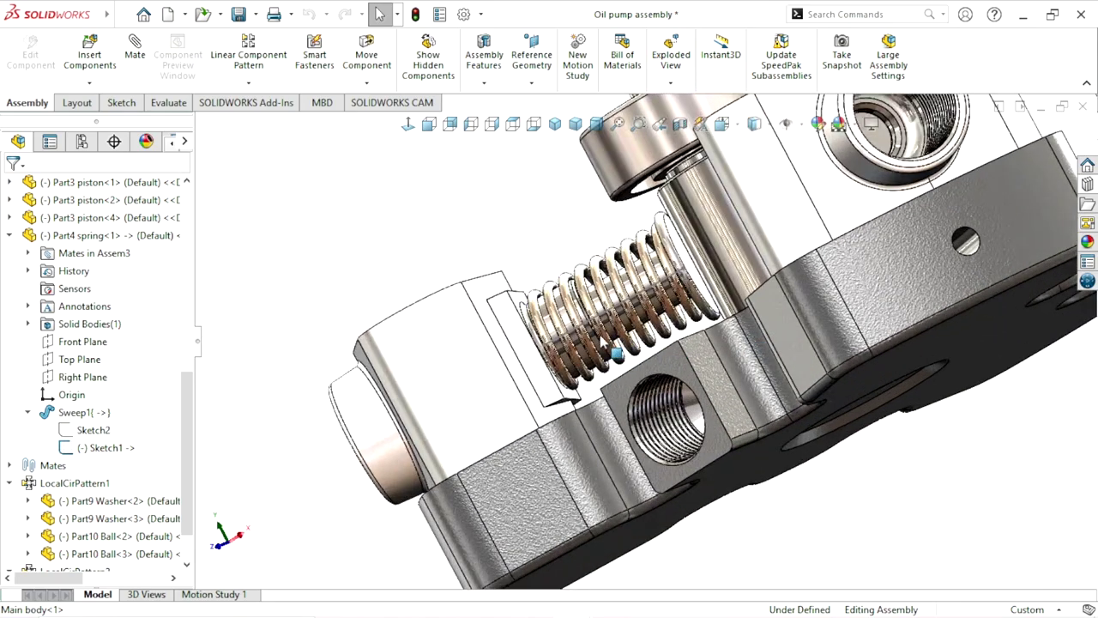
{"action": "mouse_move", "coordinate": [686, 378]}
{"action": "middle_mouse_down"}
{"action": "mouse_move", "coordinate": [732, 390]}
{"action": "mouse_move", "coordinate": [735, 276]}
{"action": "middle_mouse_up"}
{"action": "scroll", "coordinate": [735, 276], "scroll_direction": "up", "scroll_amount": 3}
{"action": "scroll", "coordinate": [734, 273], "scroll_direction": "down", "scroll_amount": 3}
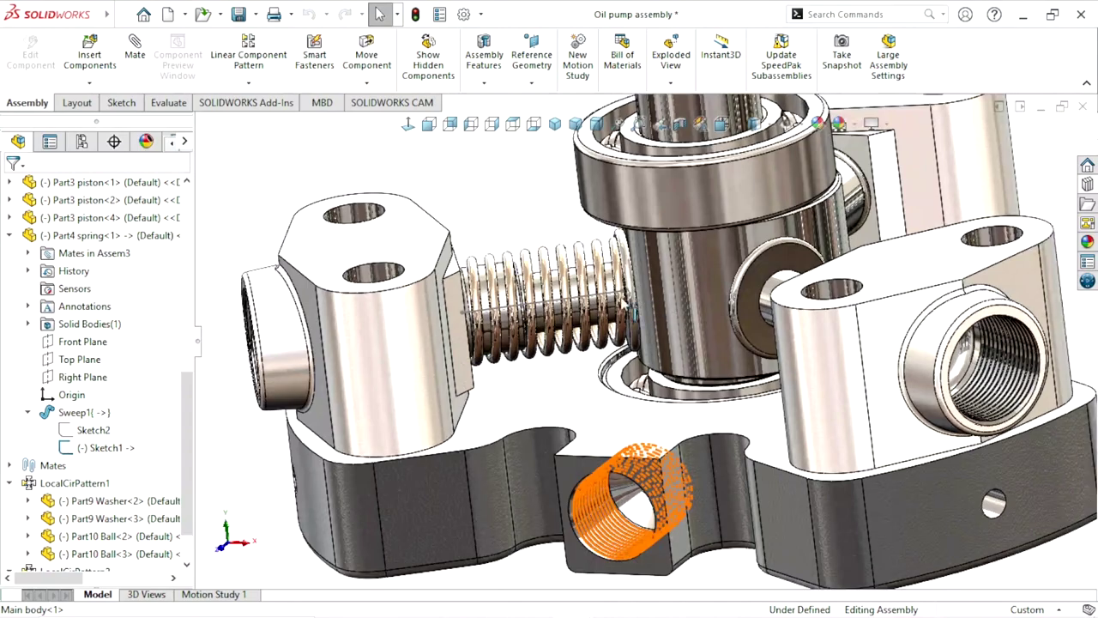
{"action": "scroll", "coordinate": [734, 274], "scroll_direction": "down", "scroll_amount": 2}
{"action": "left_click", "coordinate": [554, 307]}
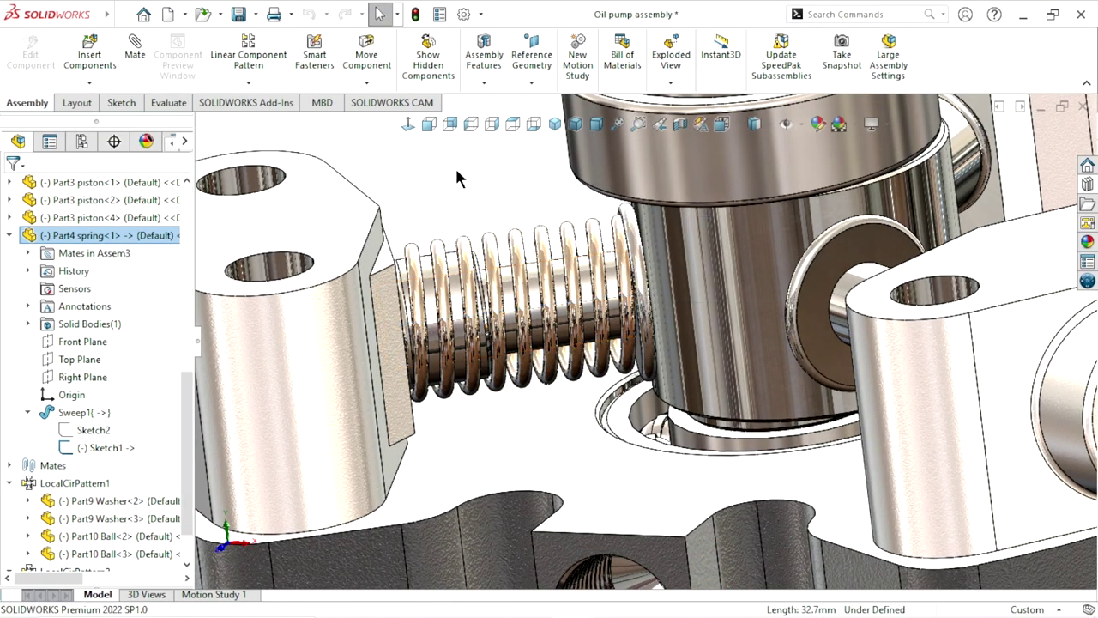
{"action": "key", "text": "Escape"}
{"action": "scroll", "coordinate": [714, 296], "scroll_direction": "up", "scroll_amount": 5}
{"action": "scroll", "coordinate": [714, 296], "scroll_direction": "down", "scroll_amount": 2}
{"action": "scroll", "coordinate": [714, 296], "scroll_direction": "down", "scroll_amount": 2}
{"action": "left_click", "coordinate": [721, 296]}
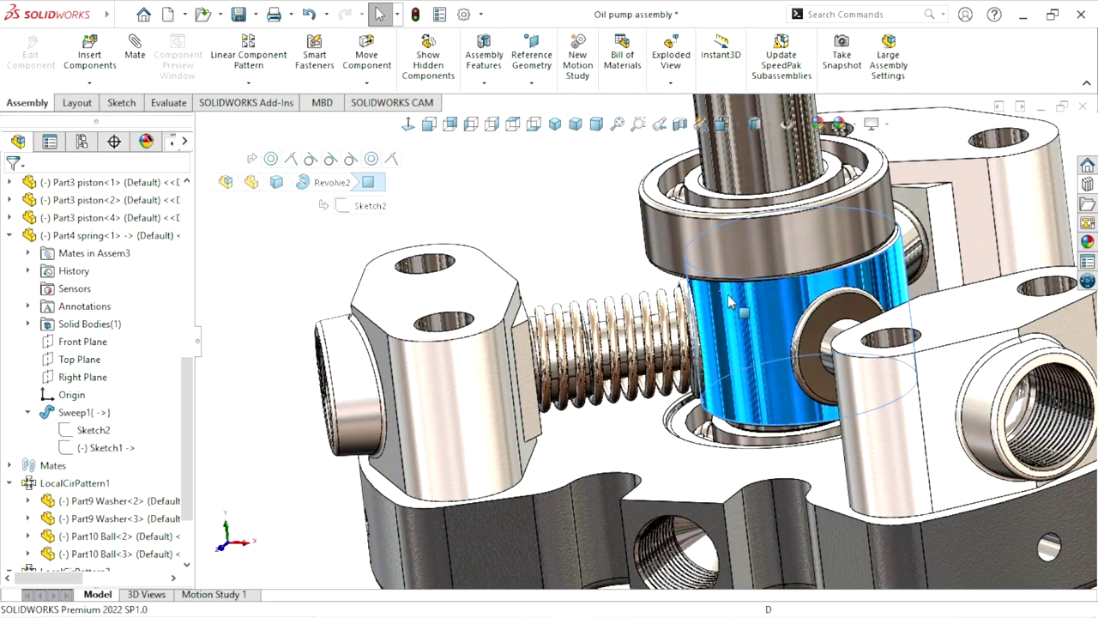
{"action": "mouse_move", "coordinate": [787, 378]}
{"action": "left_mouse_down"}
{"action": "mouse_move", "coordinate": [711, 324]}
{"action": "mouse_move", "coordinate": [573, 262]}
{"action": "left_mouse_up"}
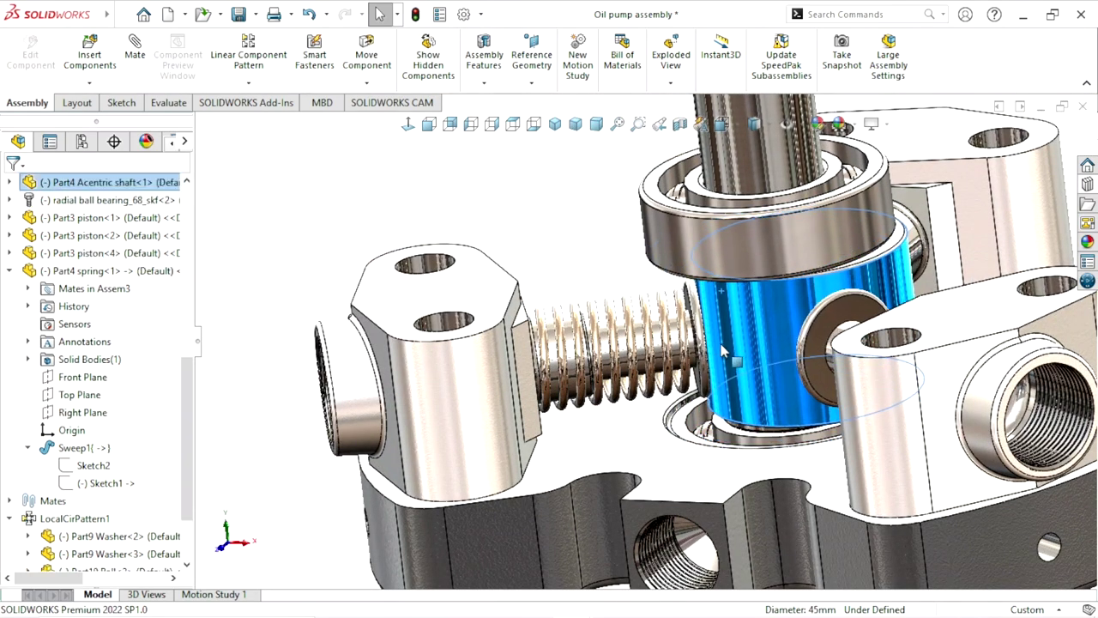
{"action": "key", "text": "Escape"}
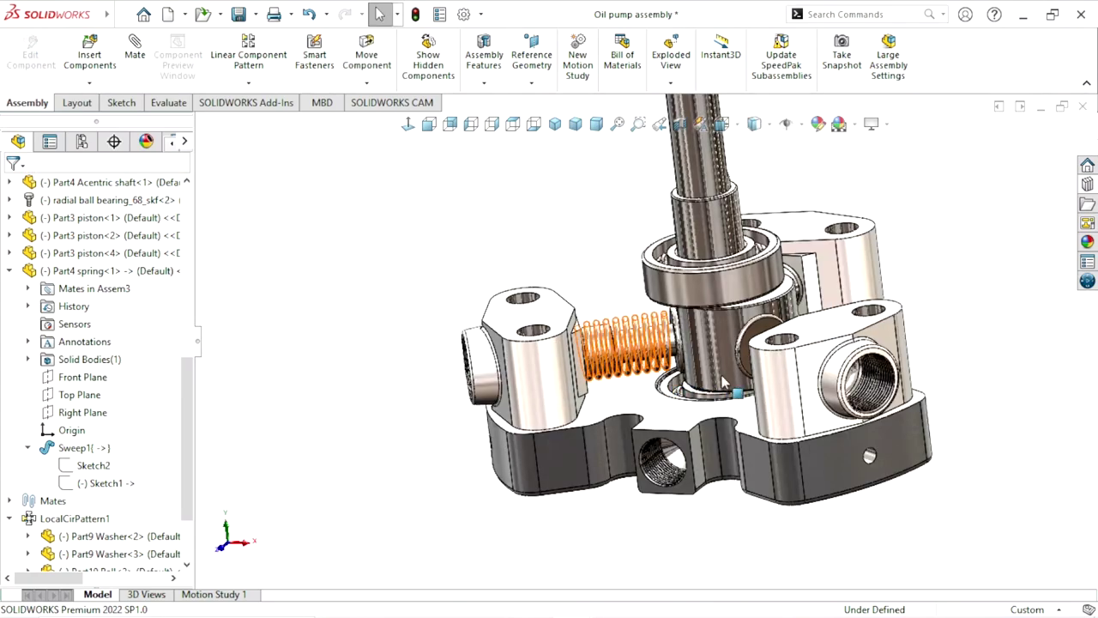
{"action": "scroll", "coordinate": [732, 352], "scroll_direction": "down", "scroll_amount": 3}
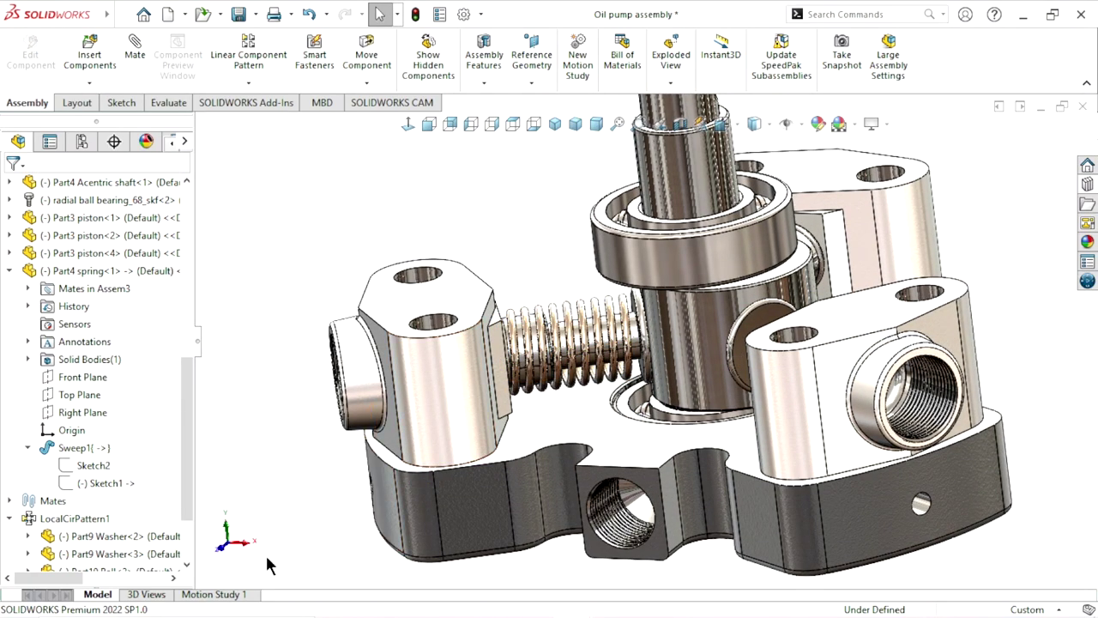
{"action": "scroll", "coordinate": [532, 404], "scroll_direction": "up", "scroll_amount": 3}
{"action": "scroll", "coordinate": [524, 343], "scroll_direction": "down", "scroll_amount": 3}
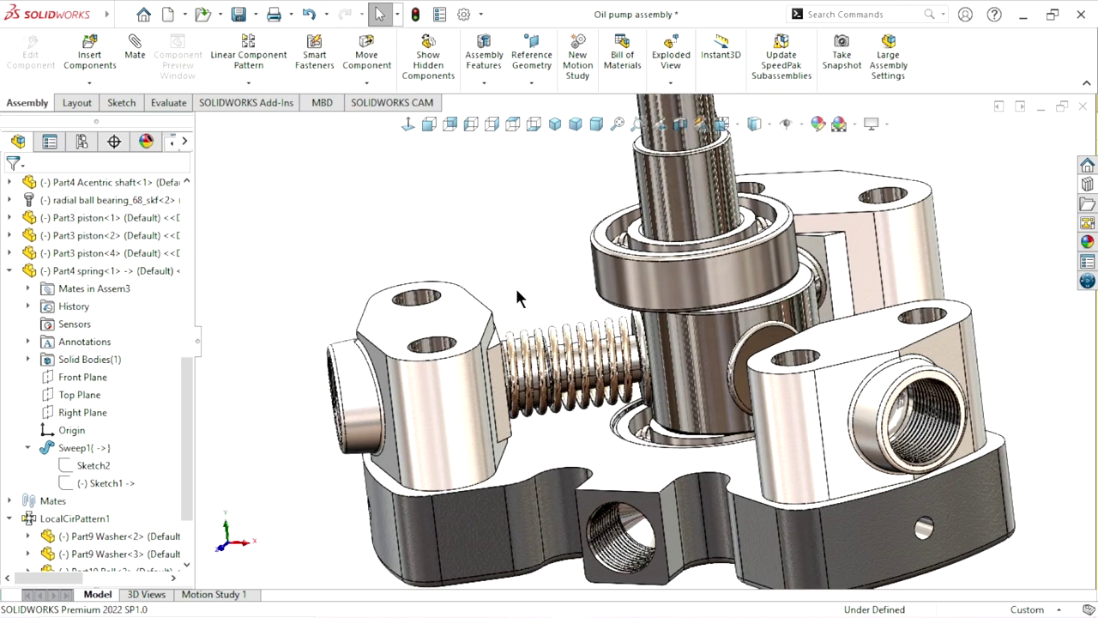
{"action": "middle_click_drag", "start_coordinate": [538, 297], "coordinate": [307, 580]}
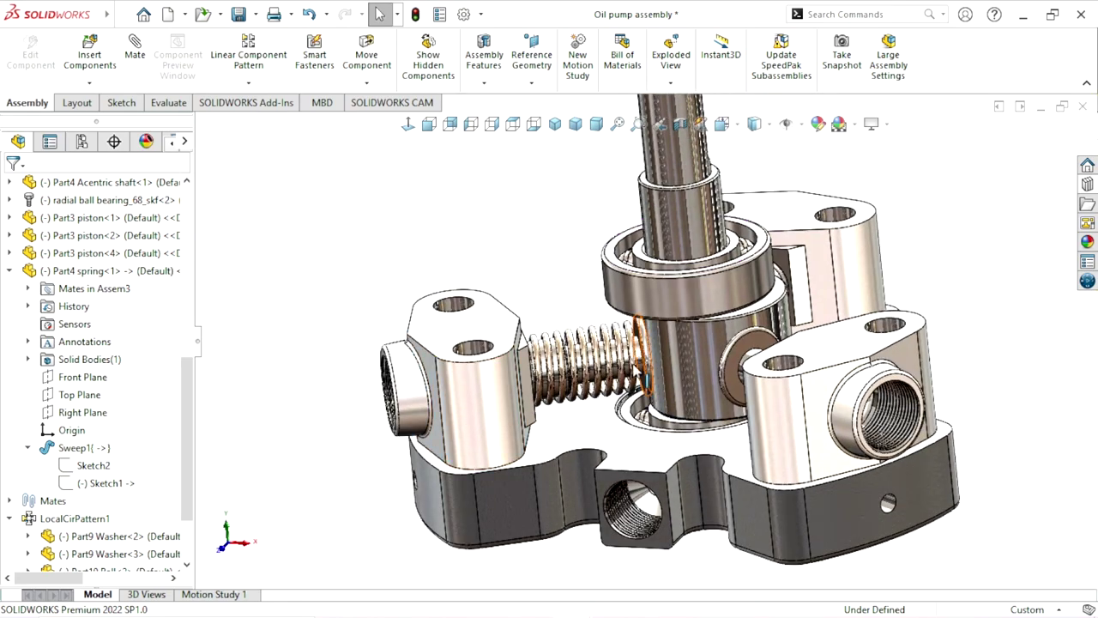
{"action": "scroll", "coordinate": [651, 371], "scroll_direction": "up", "scroll_amount": 2}
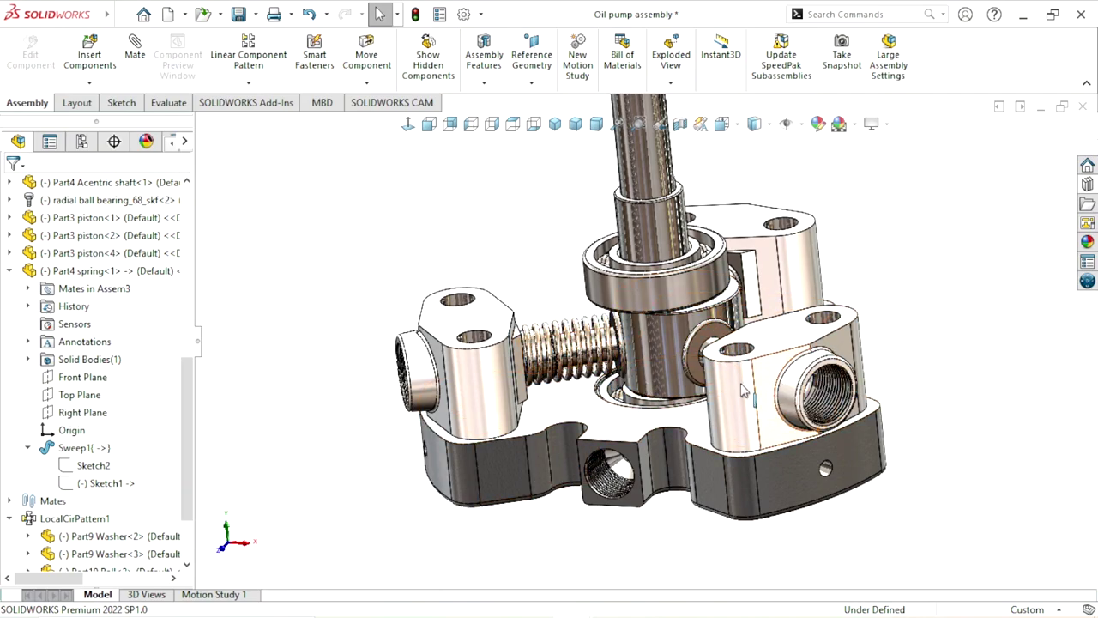
{"action": "scroll", "coordinate": [743, 391], "scroll_direction": "up", "scroll_amount": 1}
{"action": "scroll", "coordinate": [712, 317], "scroll_direction": "down", "scroll_amount": 3}
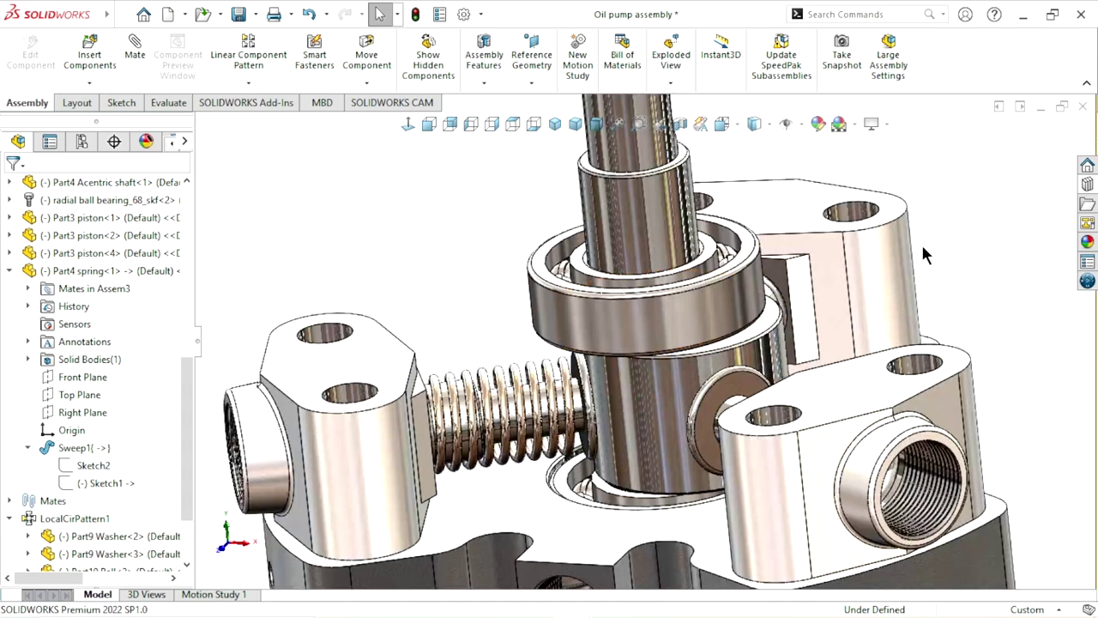
{"action": "scroll", "coordinate": [549, 309], "scroll_direction": "up", "scroll_amount": 2}
{"action": "scroll", "coordinate": [659, 393], "scroll_direction": "down", "scroll_amount": 2}
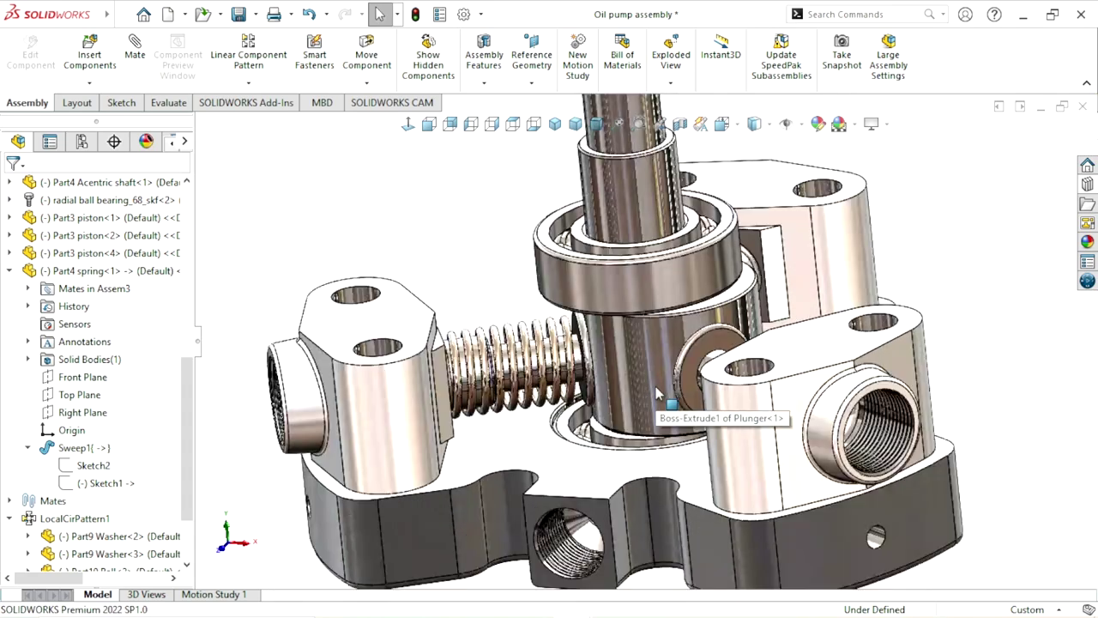
{"action": "scroll", "coordinate": [658, 393], "scroll_direction": "up", "scroll_amount": 2}
{"action": "scroll", "coordinate": [468, 240], "scroll_direction": "down", "scroll_amount": 2}
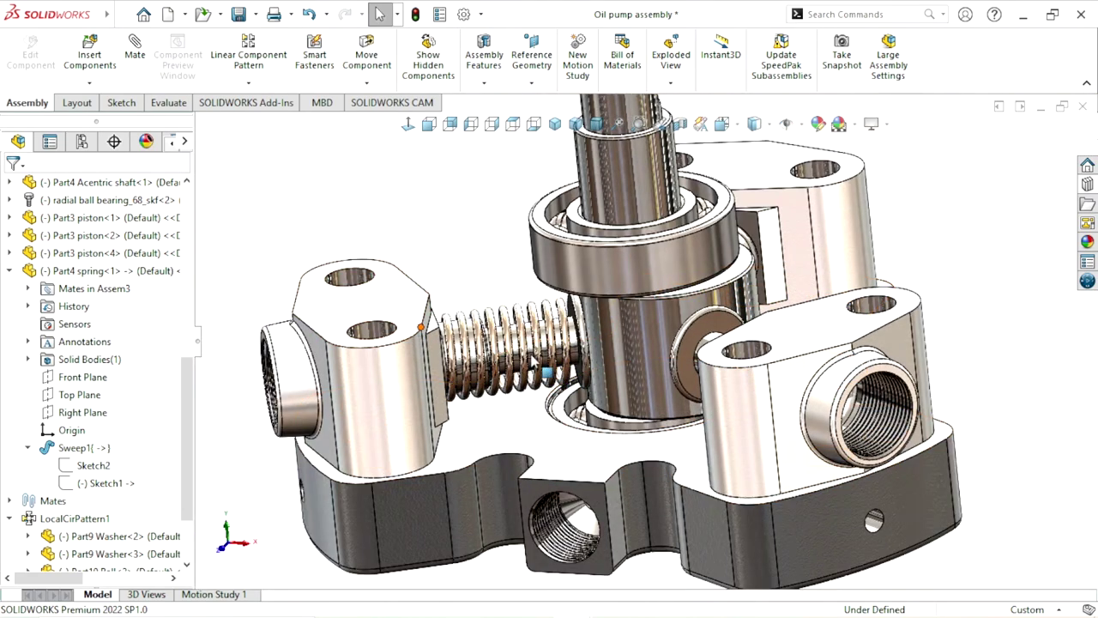
Circularly pattern the spring 3 times about the main body's circular face.
{"action": "left_click", "coordinate": [269, 83]}
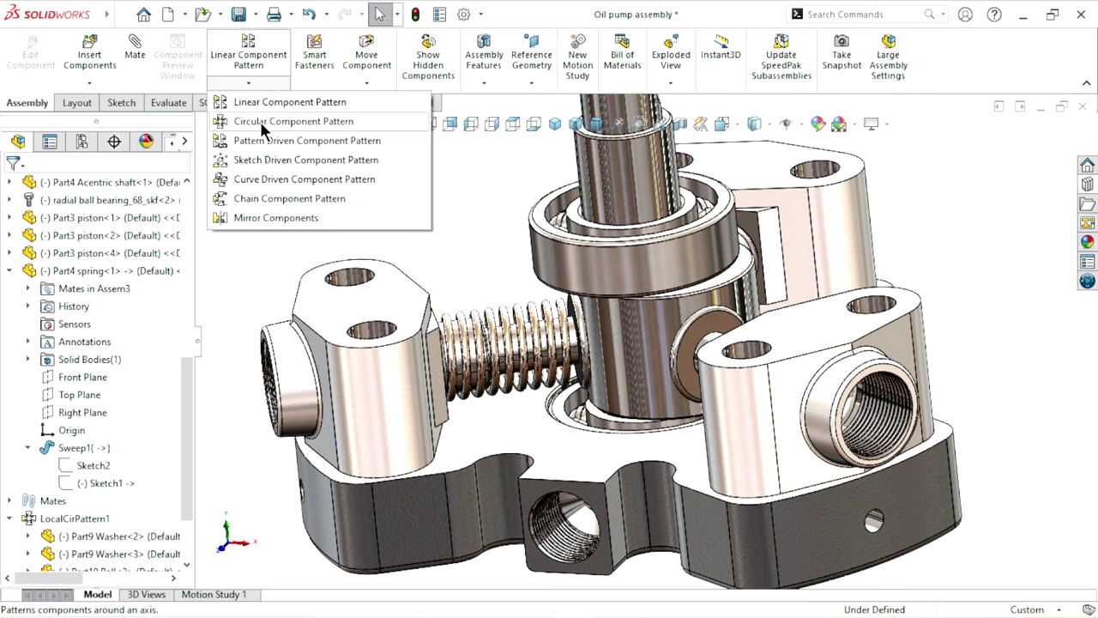
{"action": "left_click", "coordinate": [261, 123]}
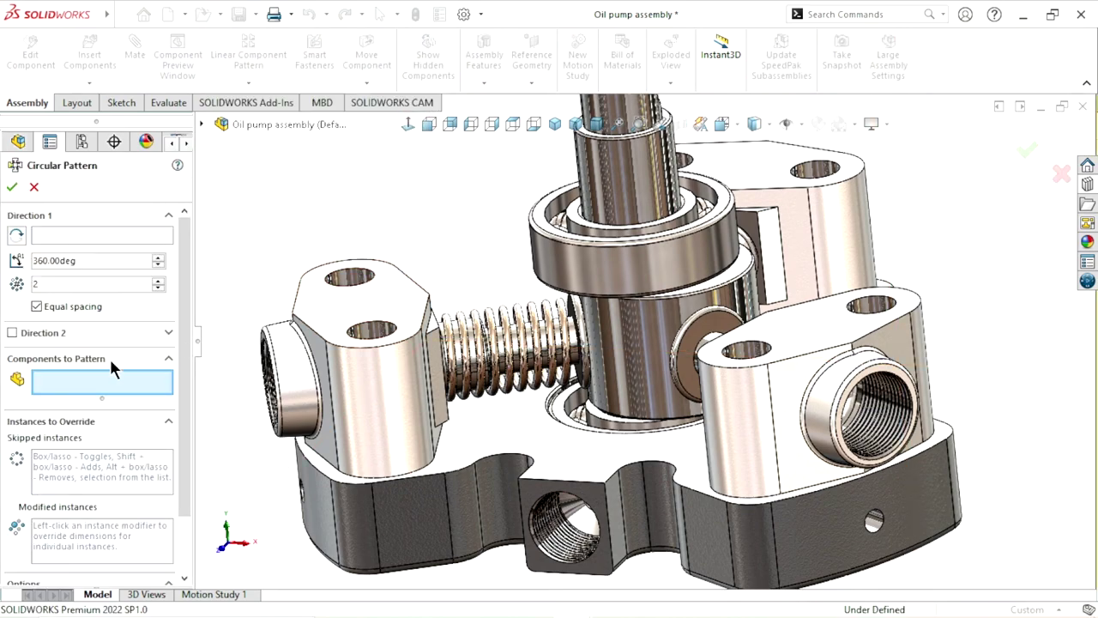
{"action": "left_click", "coordinate": [521, 321]}
{"action": "type", "text": "3"}
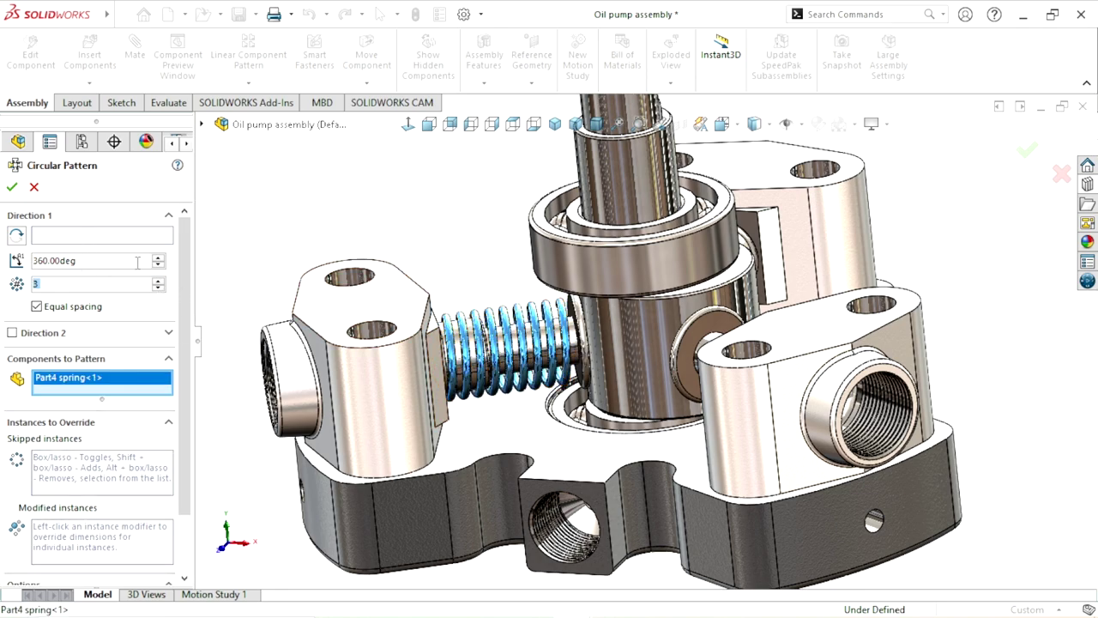
{"action": "left_click", "coordinate": [90, 238]}
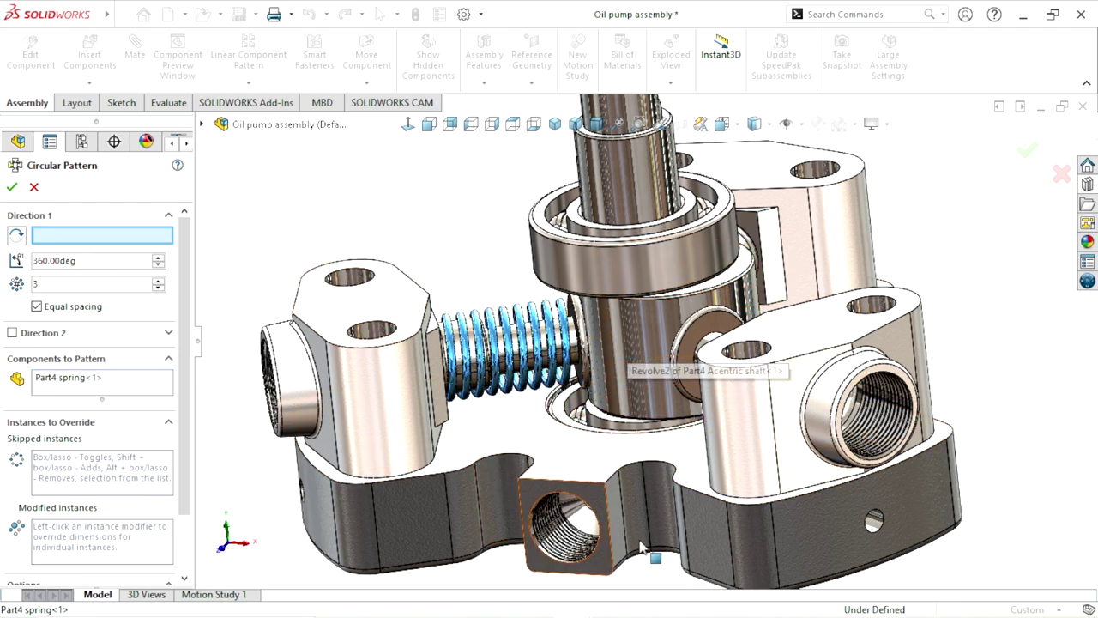
{"action": "scroll", "coordinate": [632, 343], "scroll_direction": "up", "scroll_amount": 2}
{"action": "scroll", "coordinate": [628, 403], "scroll_direction": "down", "scroll_amount": 2}
{"action": "scroll", "coordinate": [625, 402], "scroll_direction": "up", "scroll_amount": 2}
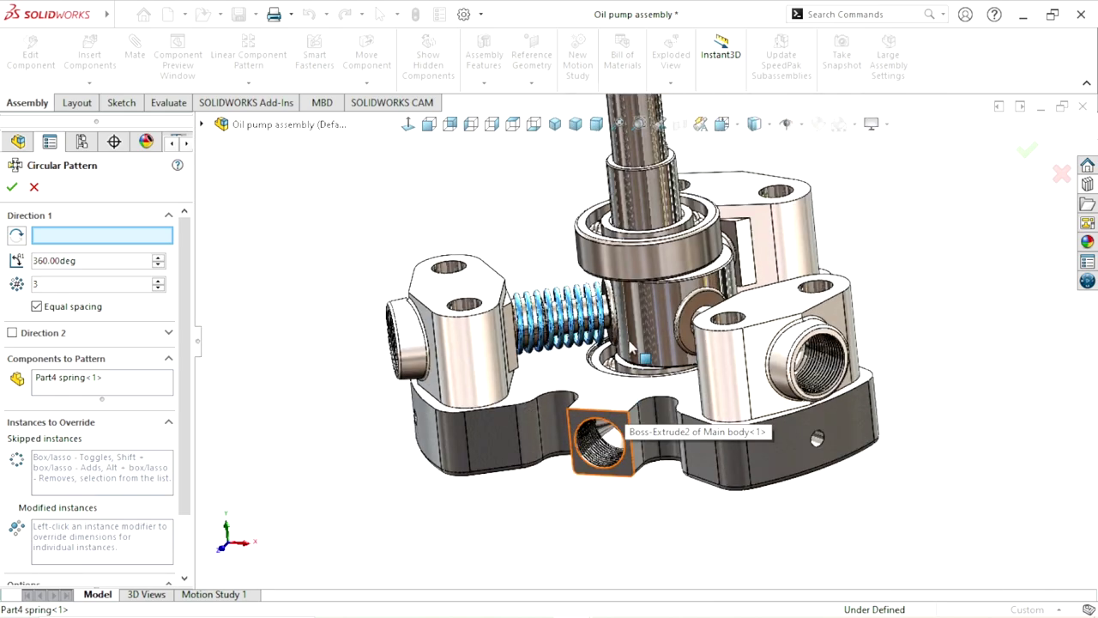
{"action": "scroll", "coordinate": [623, 401], "scroll_direction": "down", "scroll_amount": 3}
{"action": "scroll", "coordinate": [578, 401], "scroll_direction": "down", "scroll_amount": 3}
{"action": "scroll", "coordinate": [575, 399], "scroll_direction": "down", "scroll_amount": 2}
{"action": "scroll", "coordinate": [523, 375], "scroll_direction": "down", "scroll_amount": 2}
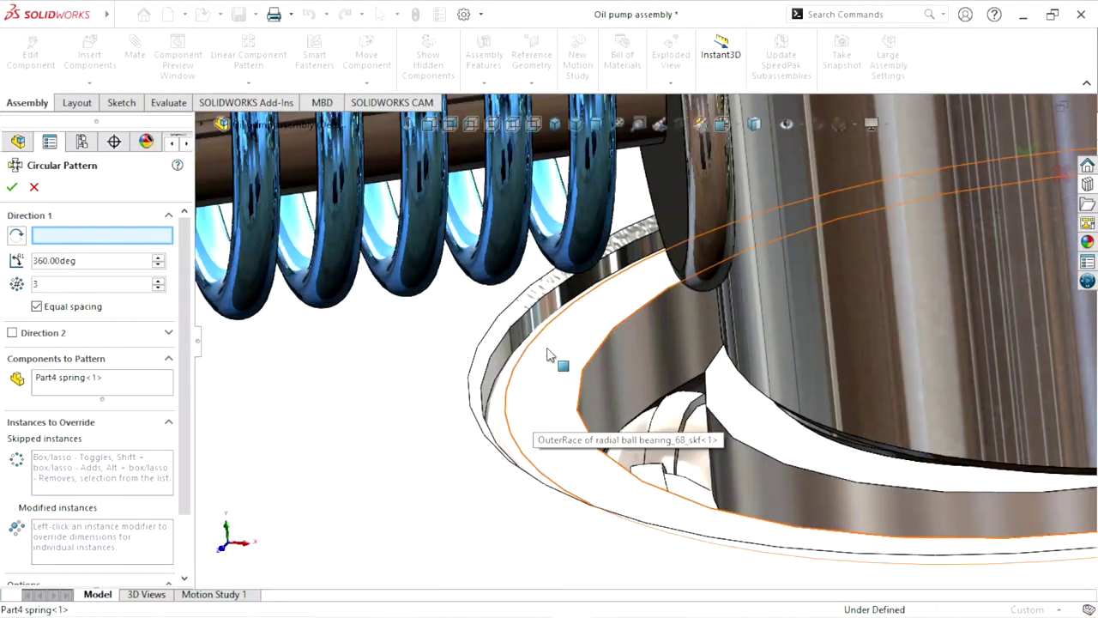
{"action": "left_click", "coordinate": [522, 337]}
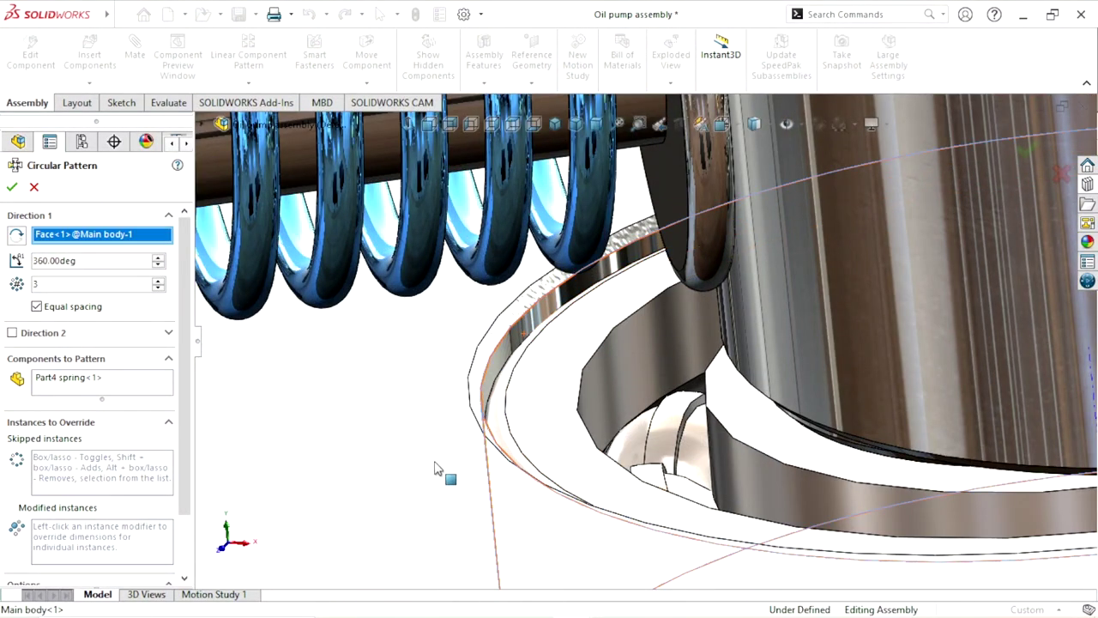
{"action": "scroll", "coordinate": [404, 460], "scroll_direction": "up", "scroll_amount": 1}
{"action": "scroll", "coordinate": [417, 456], "scroll_direction": "up", "scroll_amount": 3}
{"action": "scroll", "coordinate": [378, 432], "scroll_direction": "up", "scroll_amount": 2}
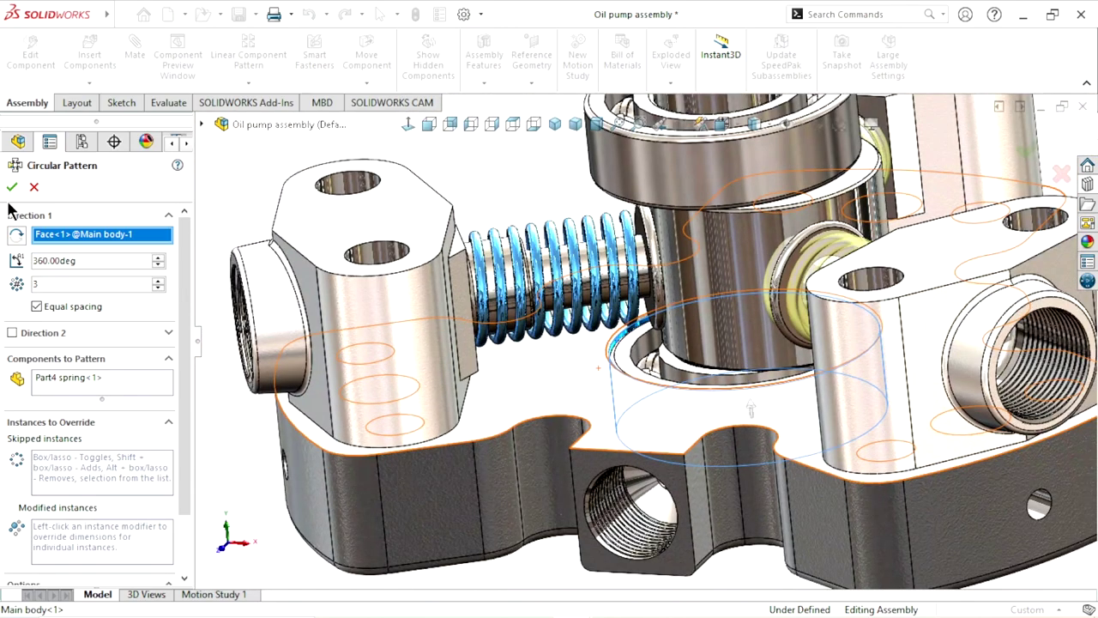
{"action": "key", "text": "Return"}
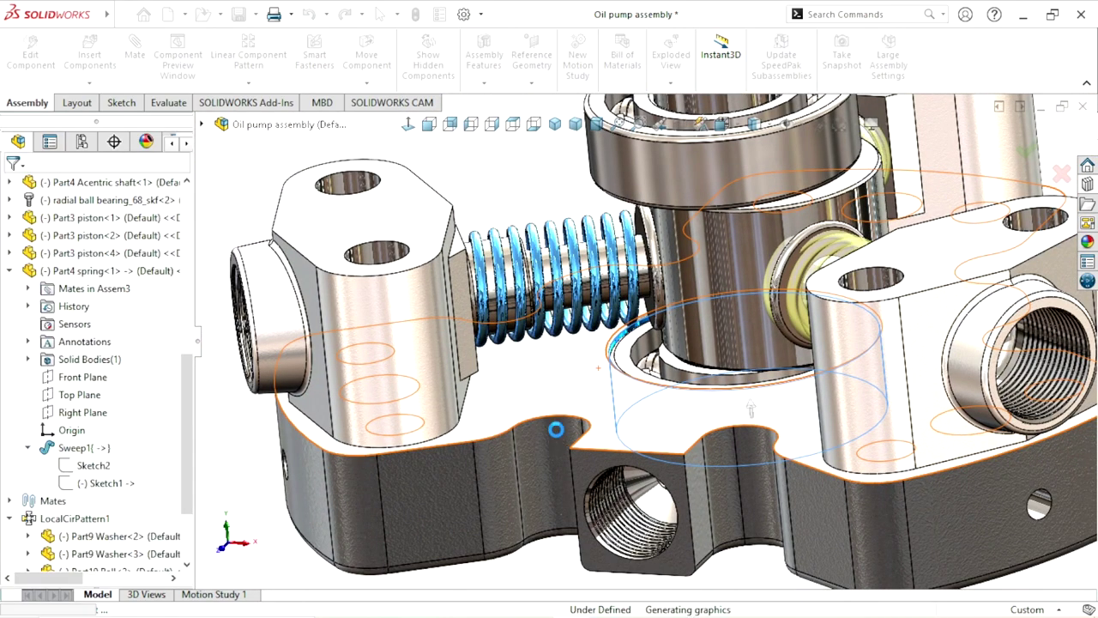
Rotate the eccentric shaft about its axis.
{"action": "scroll", "coordinate": [670, 422], "scroll_direction": "up", "scroll_amount": 3}
{"action": "scroll", "coordinate": [671, 420], "scroll_direction": "down", "scroll_amount": 2}
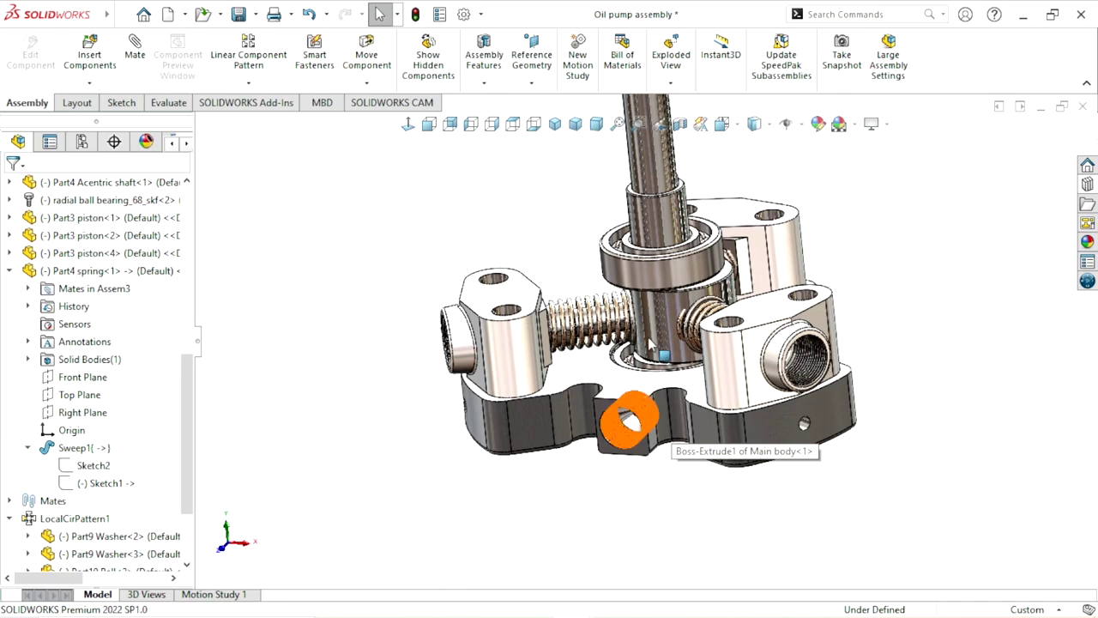
{"action": "left_click", "coordinate": [665, 313]}
{"action": "mouse_move", "coordinate": [609, 263]}
{"action": "left_mouse_down"}
{"action": "mouse_move", "coordinate": [759, 310]}
{"action": "mouse_move", "coordinate": [908, 269]}
{"action": "left_mouse_up"}
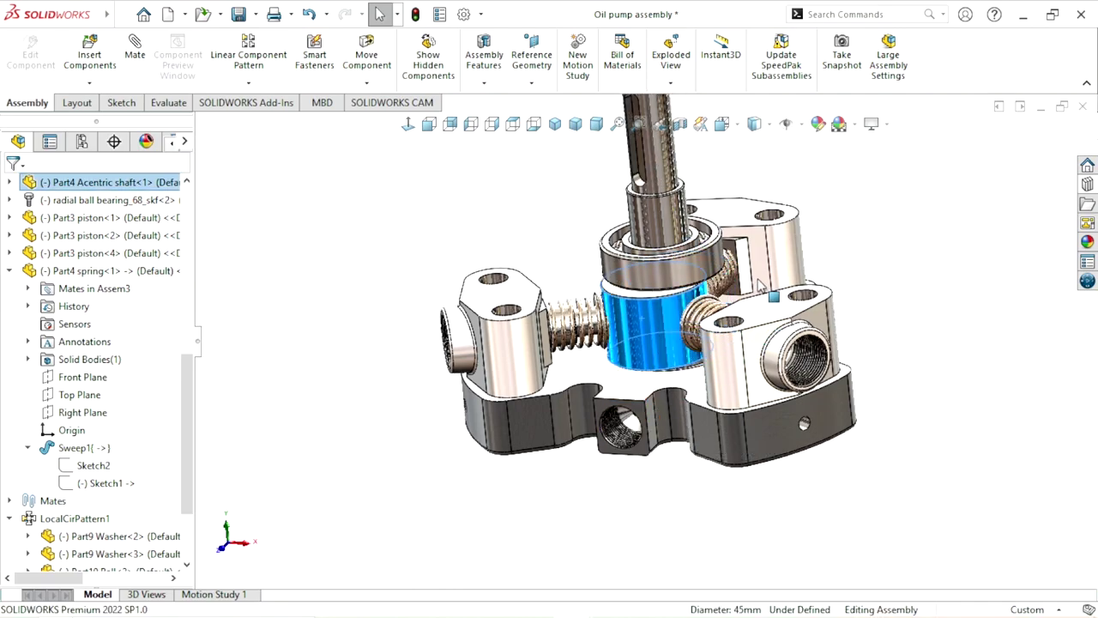
{"action": "key", "text": "Escape"}
{"action": "key", "text": "f"}
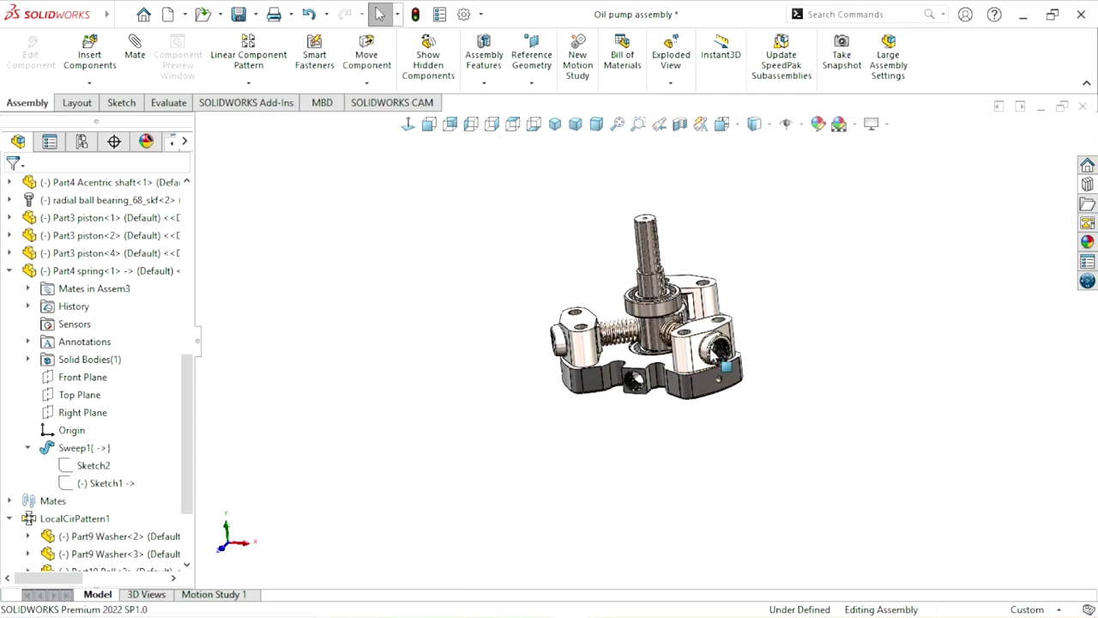
Hide the plunger in the right piston bore.
{"action": "scroll", "coordinate": [712, 350], "scroll_direction": "down", "scroll_amount": 2}
{"action": "scroll", "coordinate": [720, 356], "scroll_direction": "down", "scroll_amount": 3}
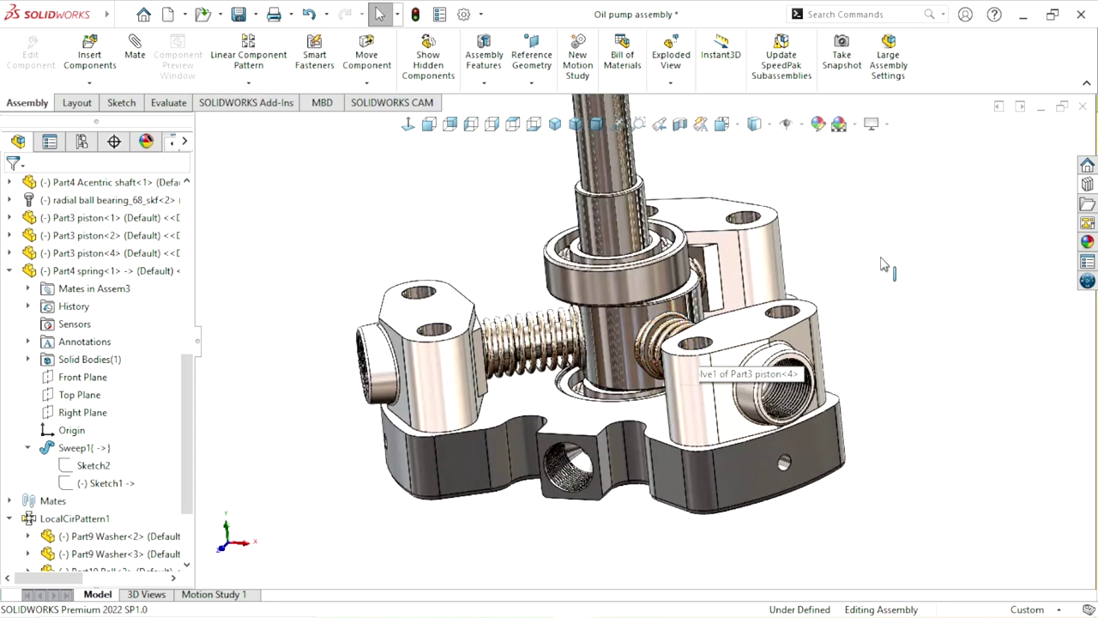
{"action": "middle_click_drag", "start_coordinate": [776, 391], "coordinate": [766, 427]}
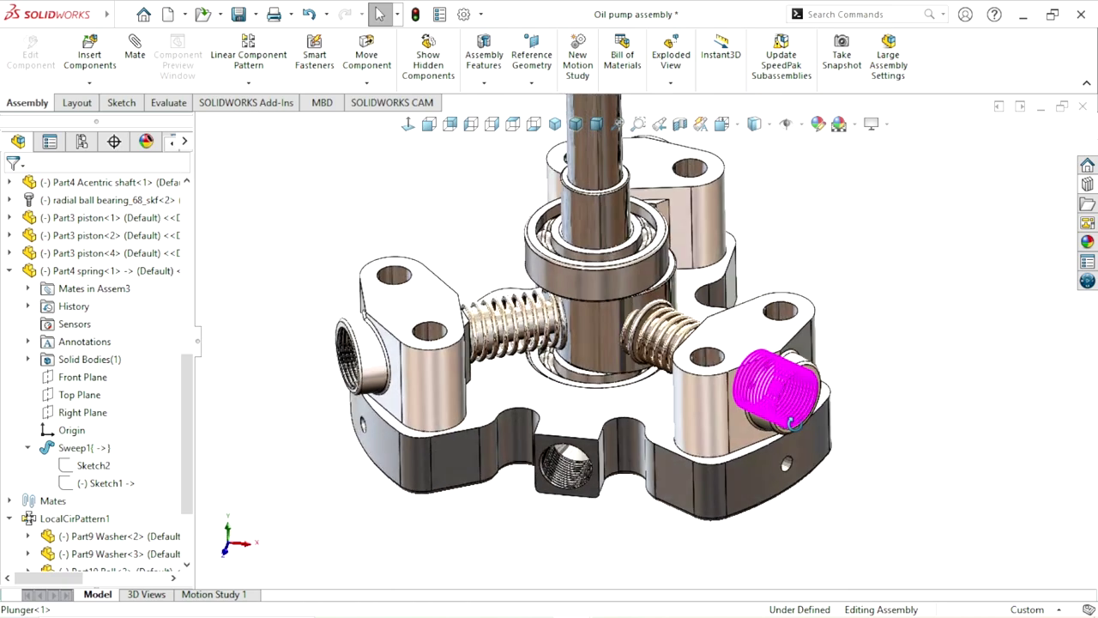
{"action": "key", "text": "Tab"}
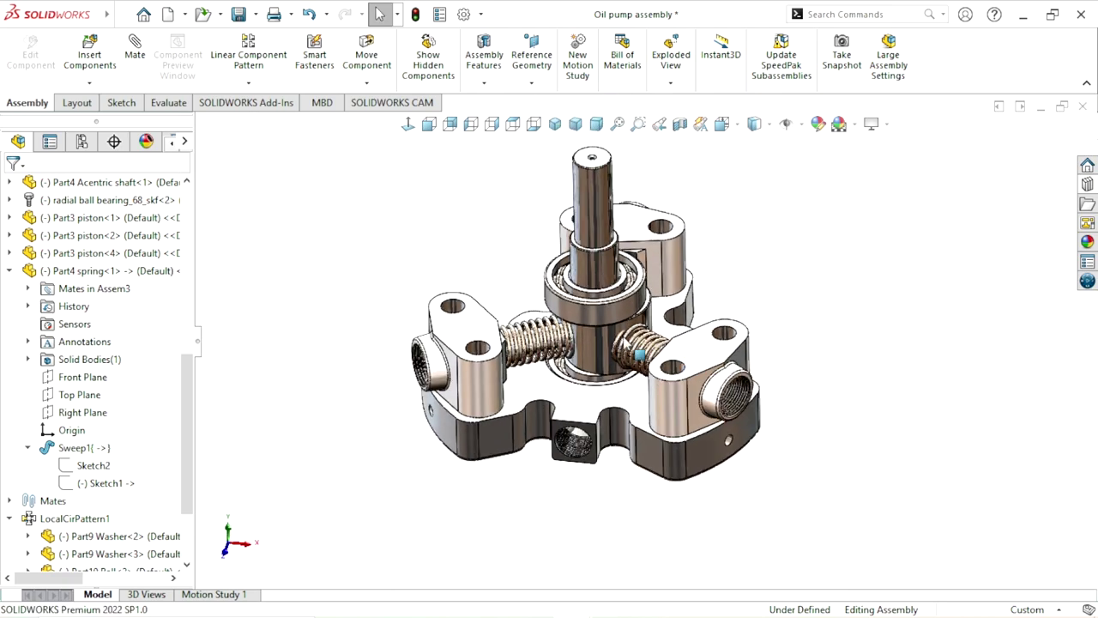
{"action": "middle_click_drag", "start_coordinate": [863, 262], "coordinate": [530, 237]}
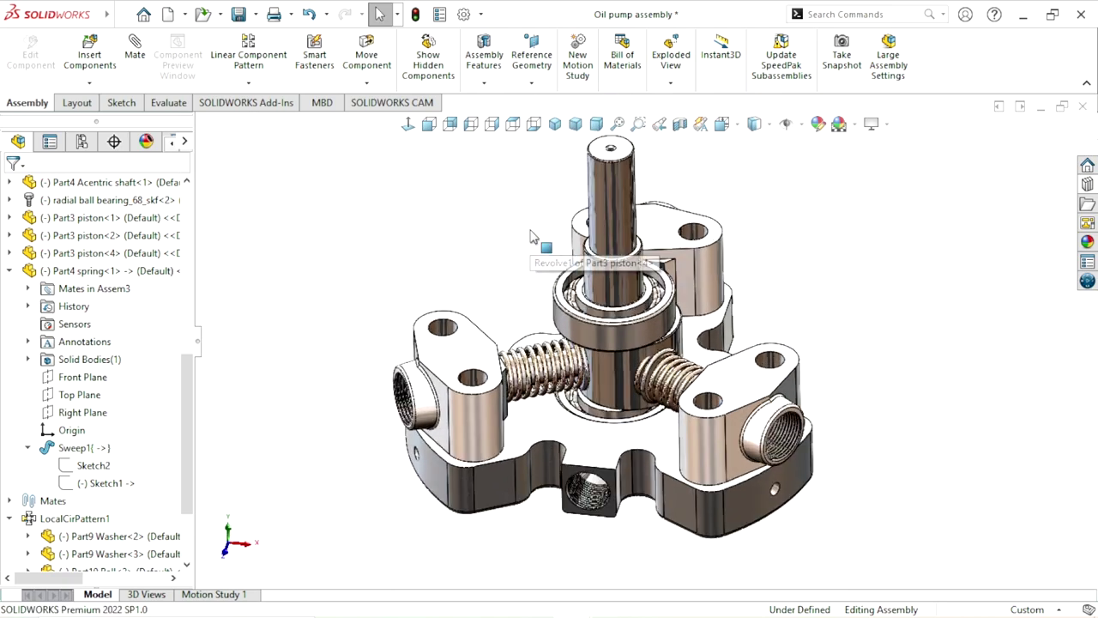
Insert Part6 Top body and drop it above the pump assembly.
{"action": "left_click", "coordinate": [117, 75]}
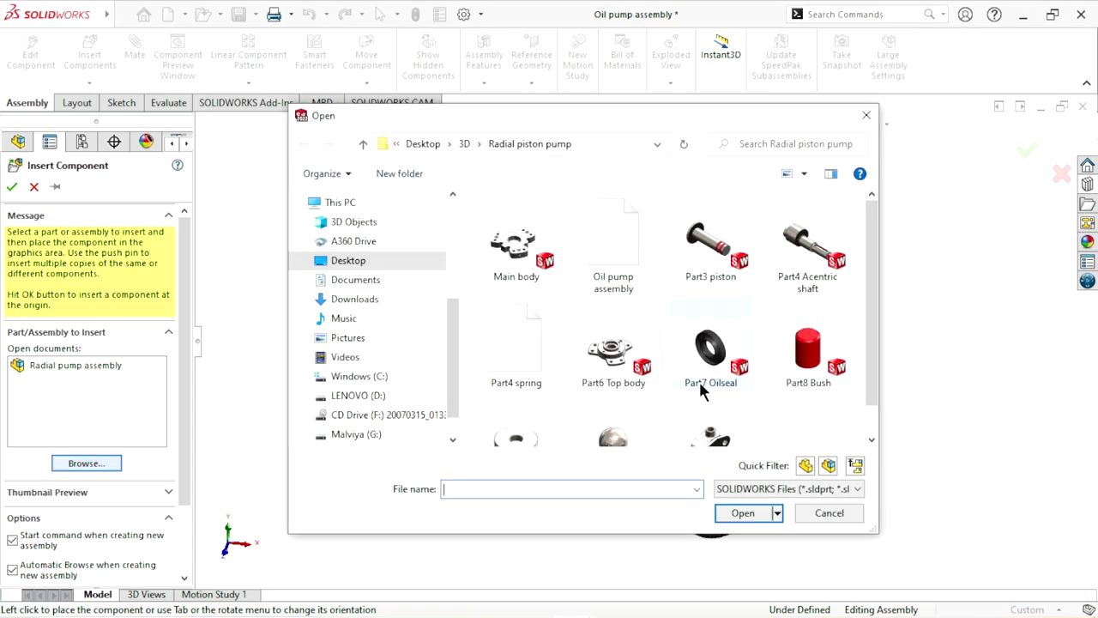
{"action": "left_click_drag", "start_coordinate": [870, 294], "coordinate": [874, 325]}
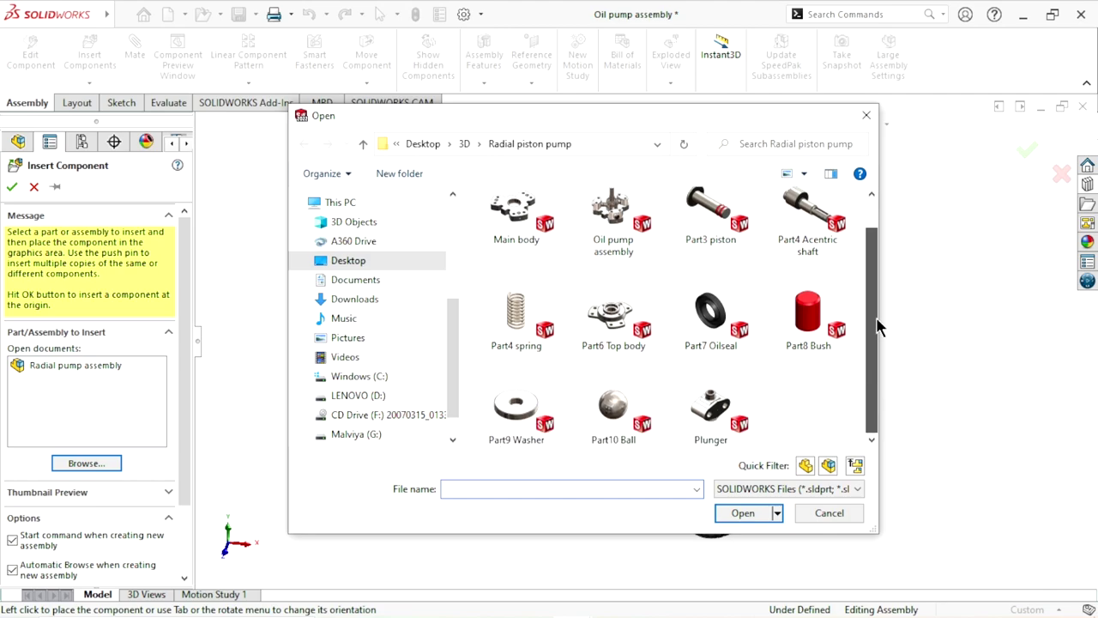
{"action": "left_click", "coordinate": [616, 324]}
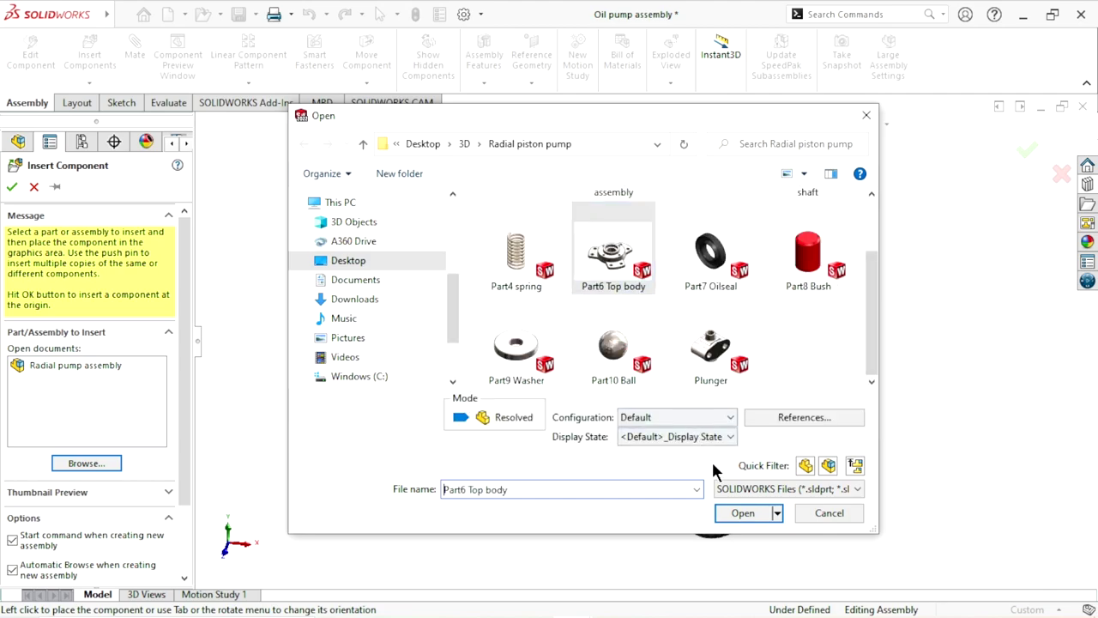
{"action": "left_click", "coordinate": [730, 515]}
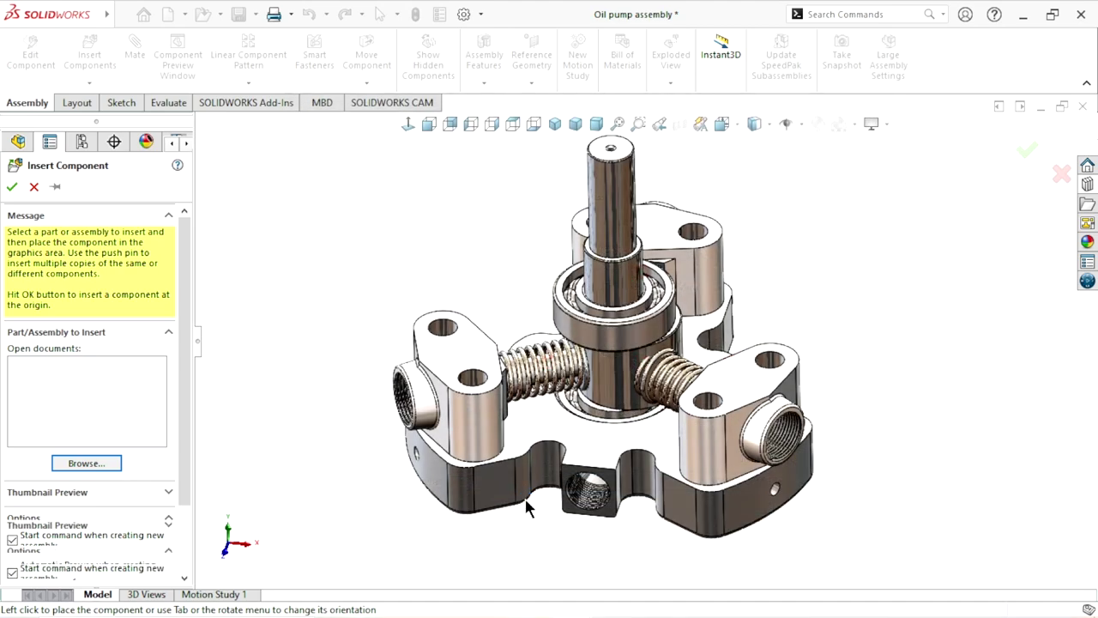
{"action": "scroll", "coordinate": [583, 456], "scroll_direction": "up", "scroll_amount": 5}
{"action": "scroll", "coordinate": [600, 309], "scroll_direction": "down", "scroll_amount": 3}
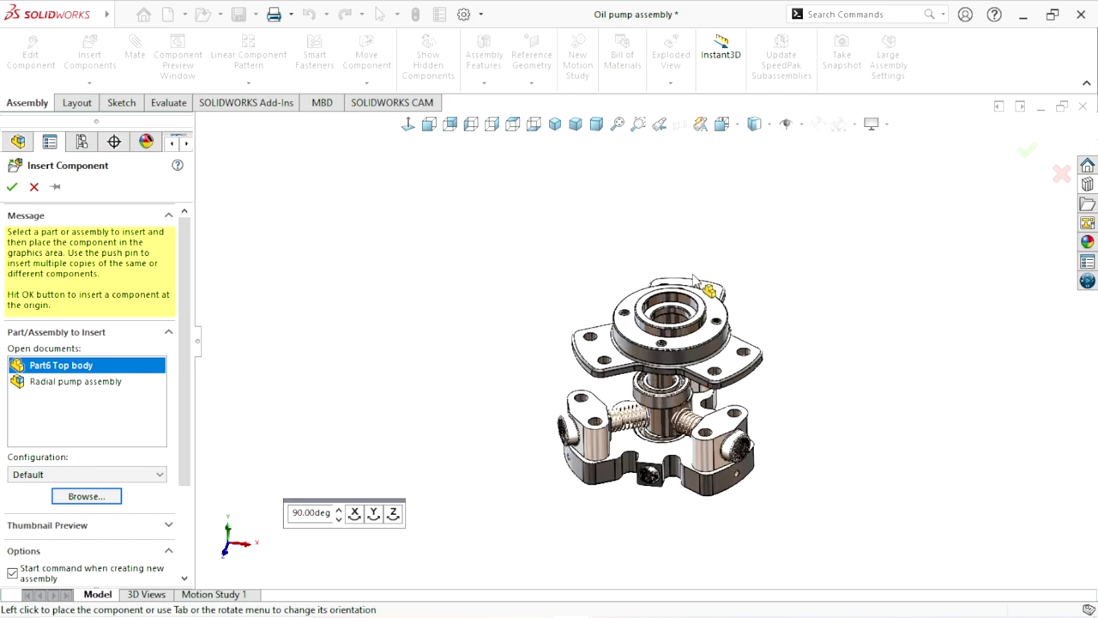
{"action": "left_click", "coordinate": [744, 250]}
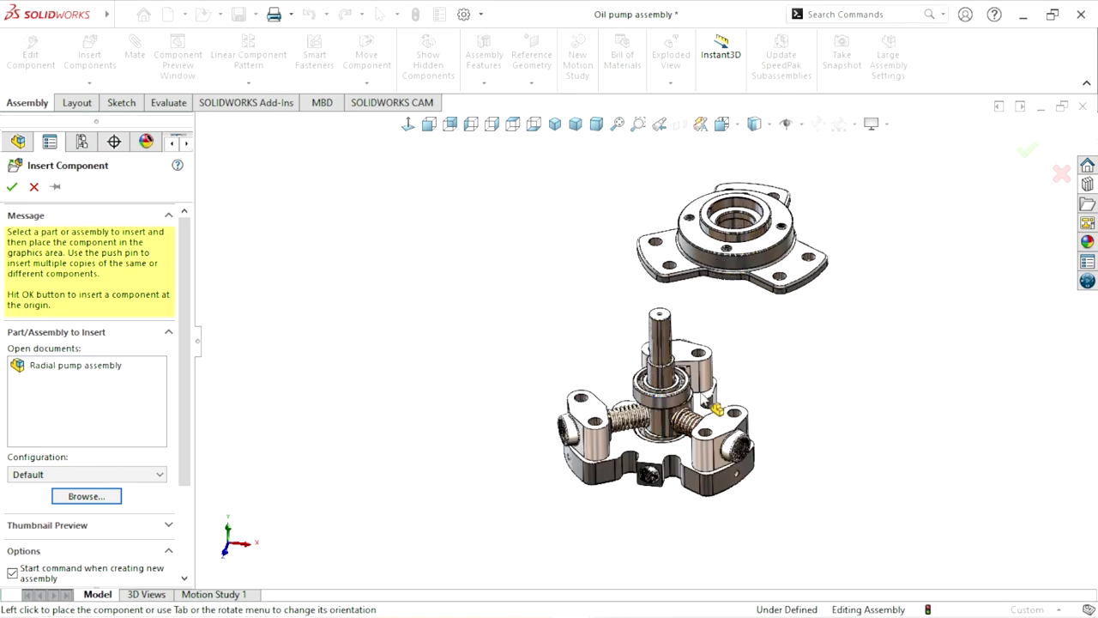
{"action": "scroll", "coordinate": [798, 224], "scroll_direction": "down", "scroll_amount": 3}
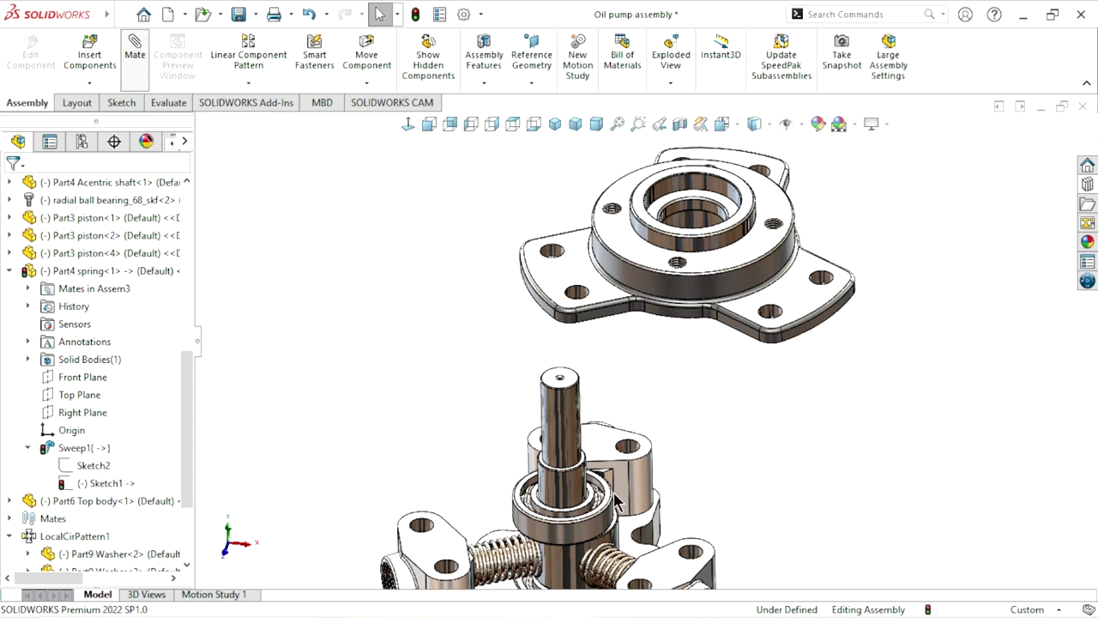
Mate the bearing's outer face concentric with the Top body's bore.
{"action": "scroll", "coordinate": [607, 473], "scroll_direction": "down", "scroll_amount": 3}
{"action": "scroll", "coordinate": [606, 364], "scroll_direction": "down", "scroll_amount": 2}
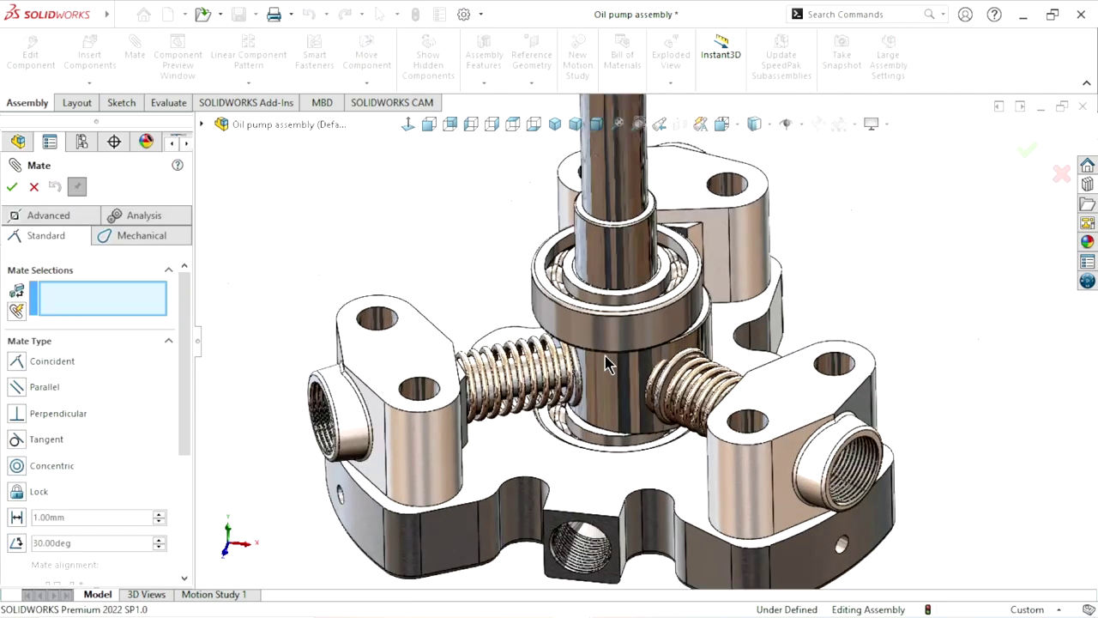
{"action": "scroll", "coordinate": [606, 364], "scroll_direction": "down", "scroll_amount": 2}
{"action": "left_click", "coordinate": [611, 389]}
{"action": "scroll", "coordinate": [610, 390], "scroll_direction": "up", "scroll_amount": 3}
{"action": "scroll", "coordinate": [582, 417], "scroll_direction": "up", "scroll_amount": 3}
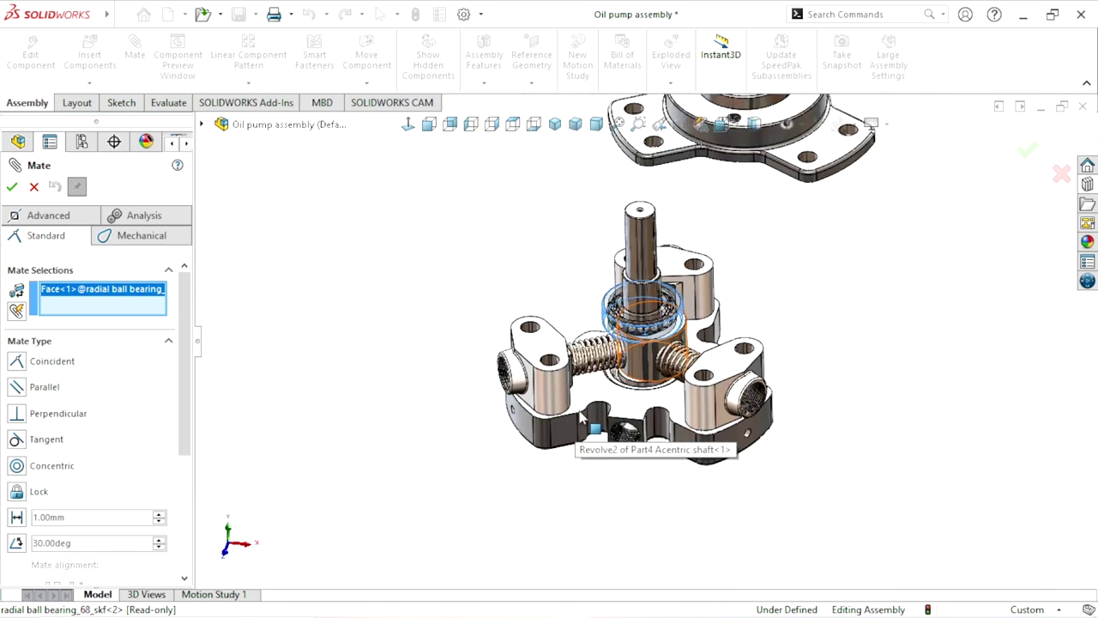
{"action": "scroll", "coordinate": [582, 418], "scroll_direction": "up", "scroll_amount": 2}
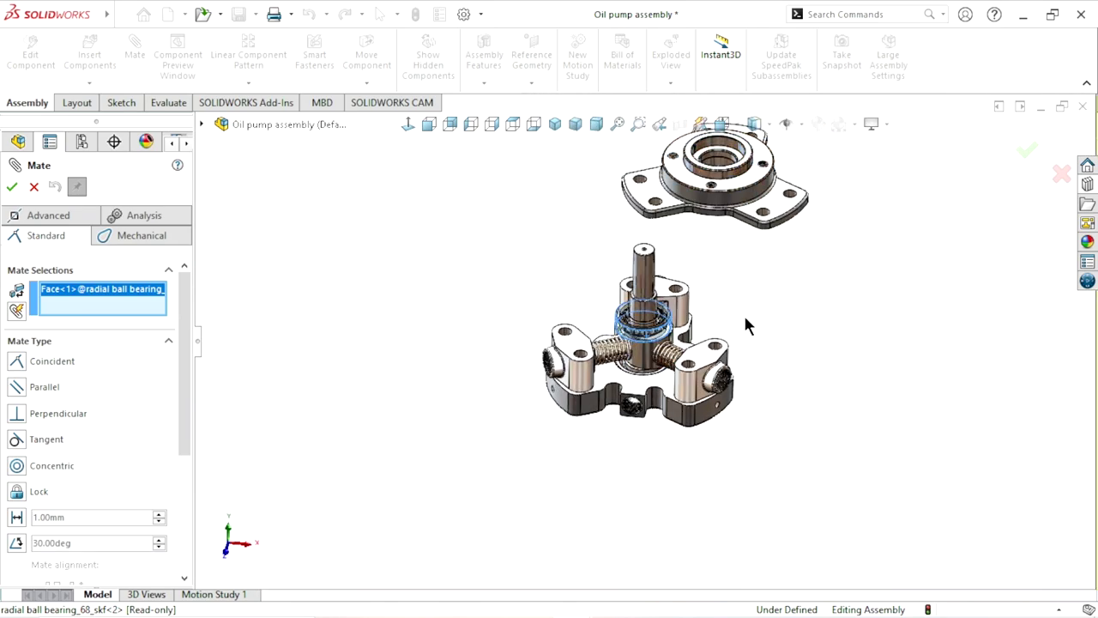
{"action": "middle_click_drag", "start_coordinate": [748, 321], "coordinate": [768, 228]}
{"action": "scroll", "coordinate": [700, 239], "scroll_direction": "down", "scroll_amount": 3}
{"action": "scroll", "coordinate": [699, 239], "scroll_direction": "down", "scroll_amount": 2}
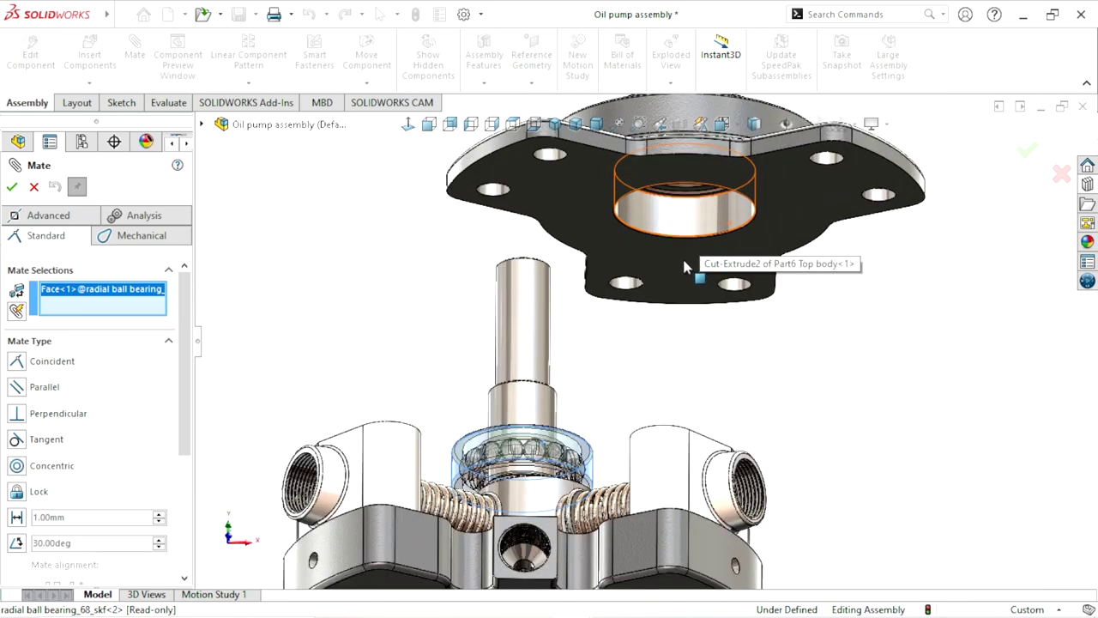
{"action": "left_click", "coordinate": [667, 238]}
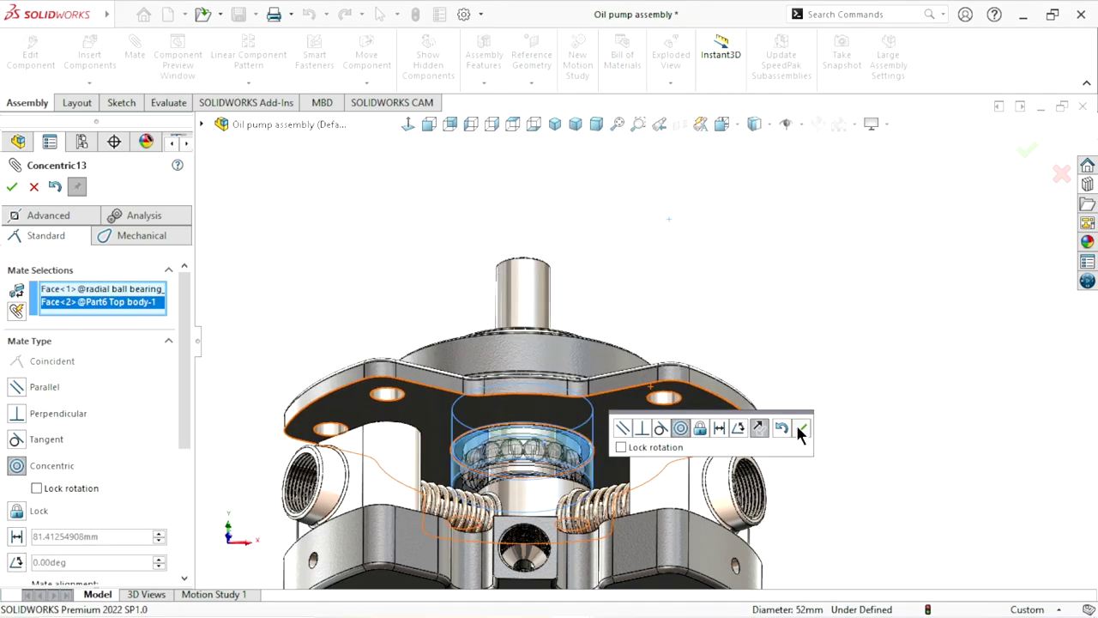
{"action": "left_click", "coordinate": [801, 428]}
Make a Top body hole concentric with the plunger face.
{"action": "scroll", "coordinate": [798, 431], "scroll_direction": "up", "scroll_amount": 3}
{"action": "middle_click_drag", "start_coordinate": [650, 439], "coordinate": [637, 564]}
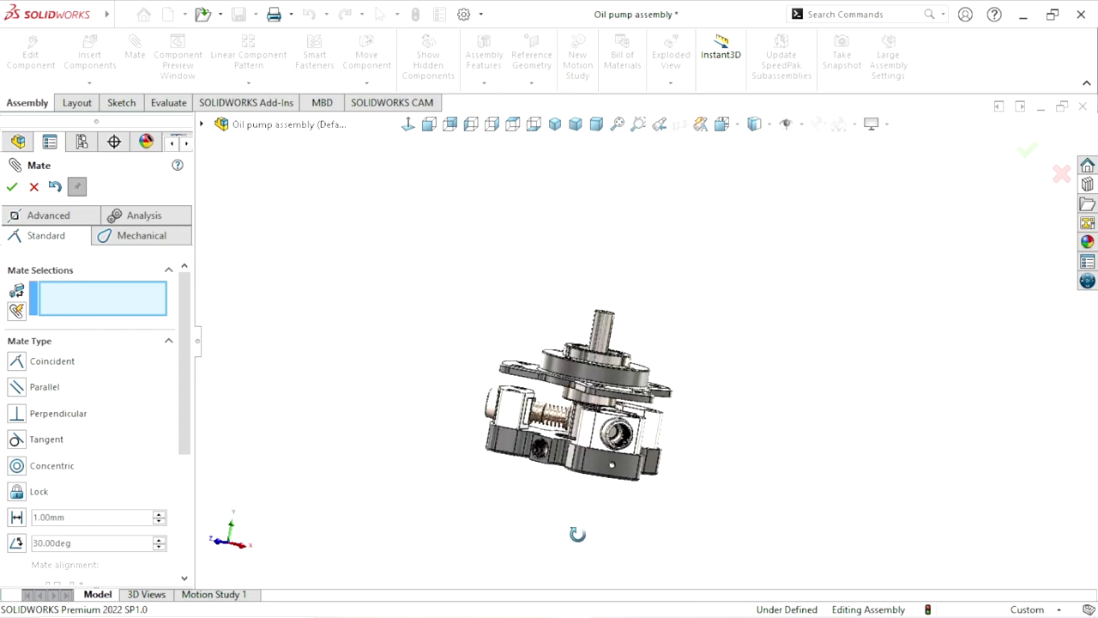
{"action": "scroll", "coordinate": [599, 418], "scroll_direction": "down", "scroll_amount": 3}
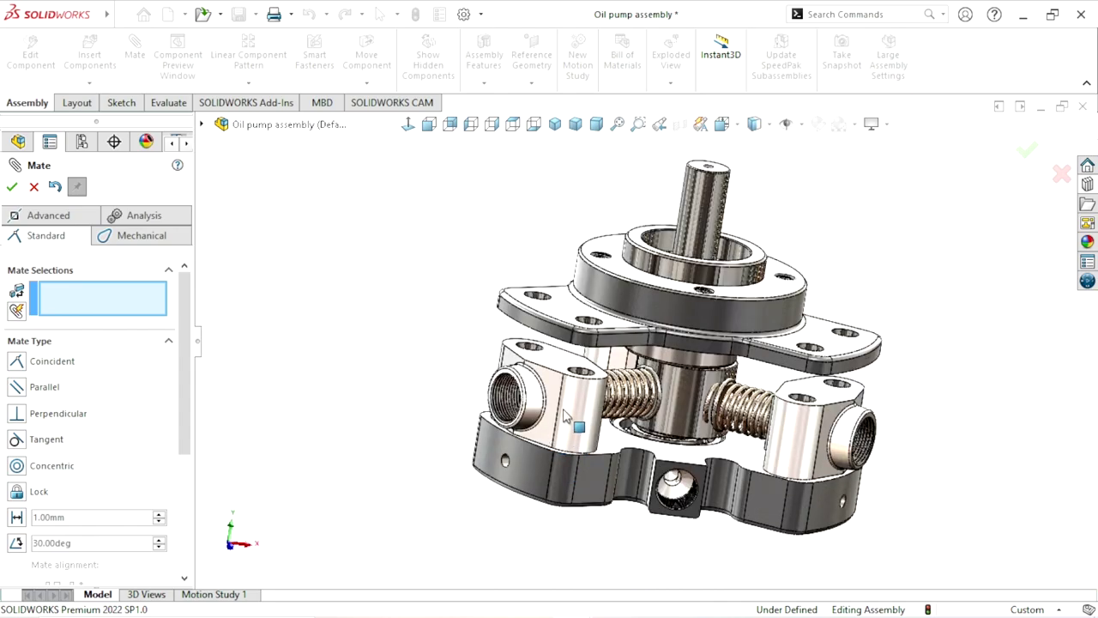
{"action": "scroll", "coordinate": [598, 346], "scroll_direction": "down", "scroll_amount": 3}
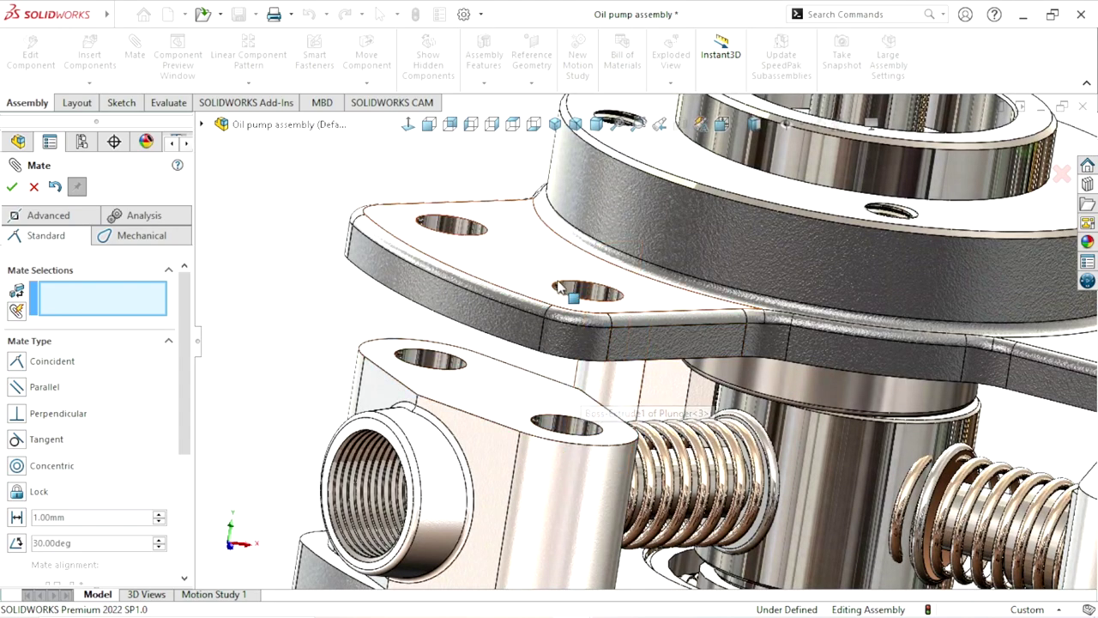
{"action": "left_click", "coordinate": [574, 294]}
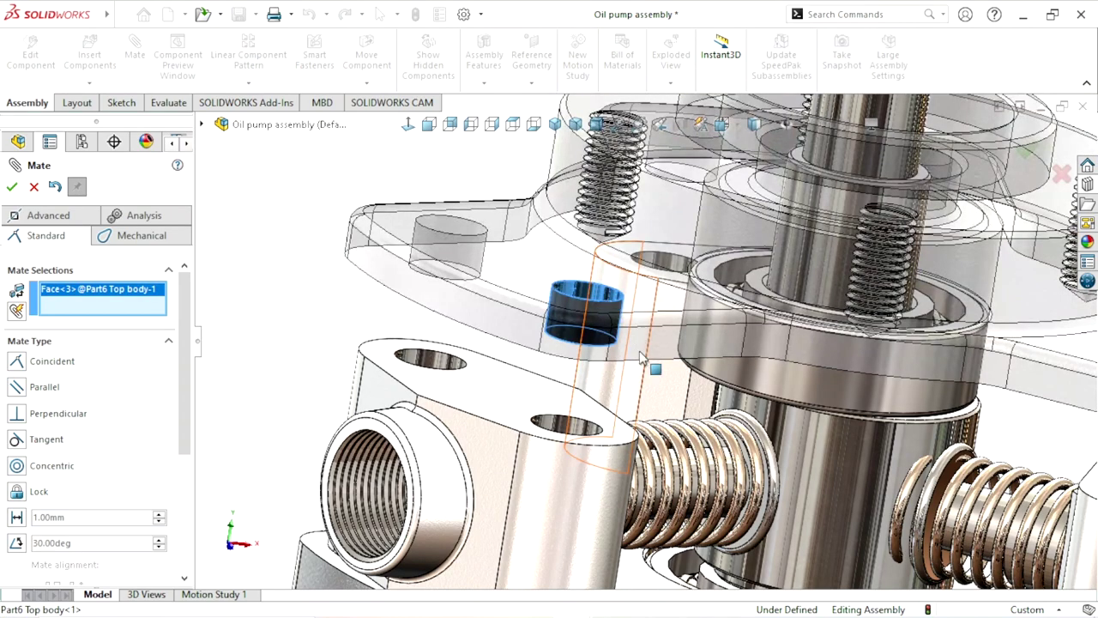
{"action": "left_click", "coordinate": [554, 427]}
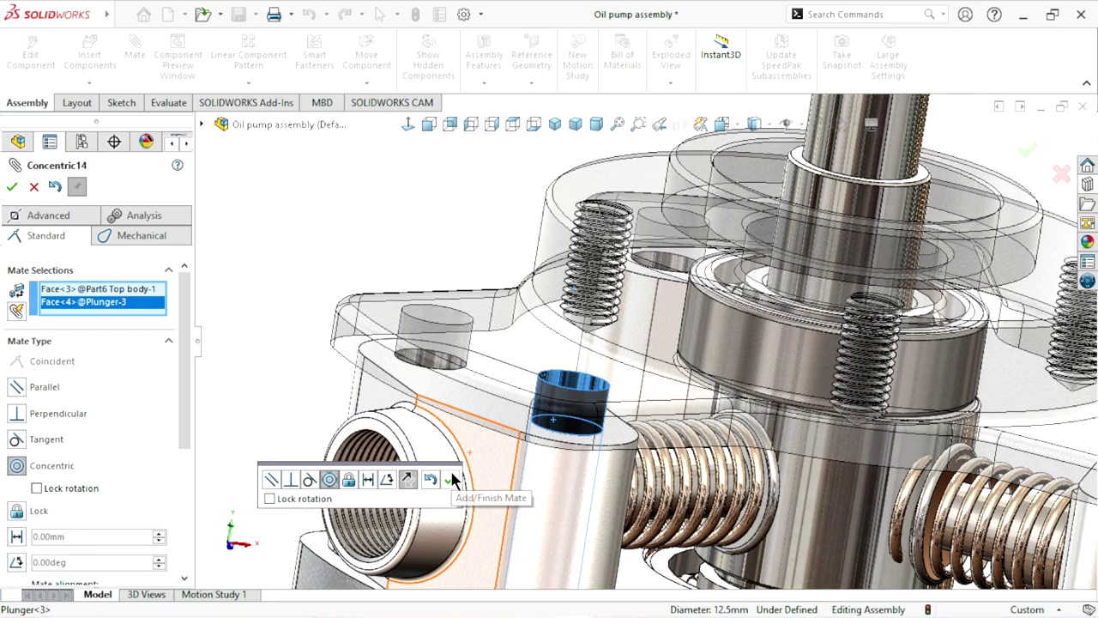
{"action": "left_click", "coordinate": [452, 483]}
Lift the cover and seat it flush with a coincident mate to the plunger's end face.
{"action": "mouse_move", "coordinate": [437, 478]}
{"action": "middle_mouse_down"}
{"action": "mouse_move", "coordinate": [520, 478]}
{"action": "mouse_move", "coordinate": [487, 370]}
{"action": "mouse_move", "coordinate": [768, 317]}
{"action": "middle_mouse_up"}
{"action": "scroll", "coordinate": [514, 478], "scroll_direction": "up", "scroll_amount": 3}
{"action": "scroll", "coordinate": [479, 464], "scroll_direction": "down", "scroll_amount": 5}
{"action": "left_click_drag", "start_coordinate": [772, 297], "coordinate": [780, 171]}
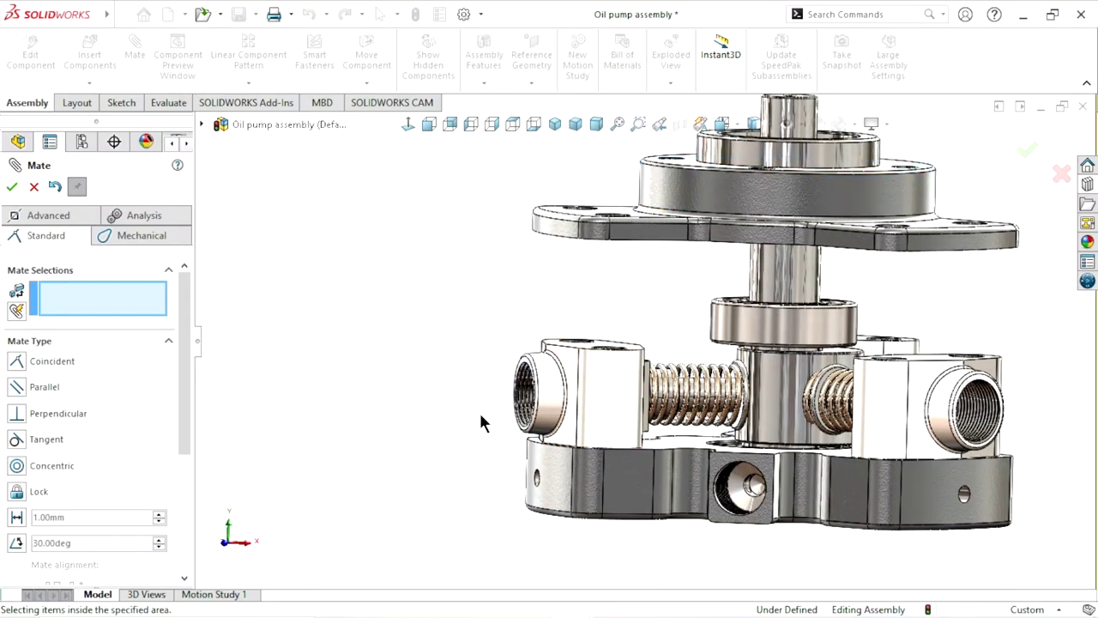
{"action": "mouse_move", "coordinate": [480, 422]}
{"action": "middle_mouse_down"}
{"action": "mouse_move", "coordinate": [488, 390]}
{"action": "mouse_move", "coordinate": [507, 497]}
{"action": "mouse_move", "coordinate": [473, 360]}
{"action": "mouse_move", "coordinate": [621, 354]}
{"action": "middle_mouse_up"}
{"action": "left_click", "coordinate": [601, 420]}
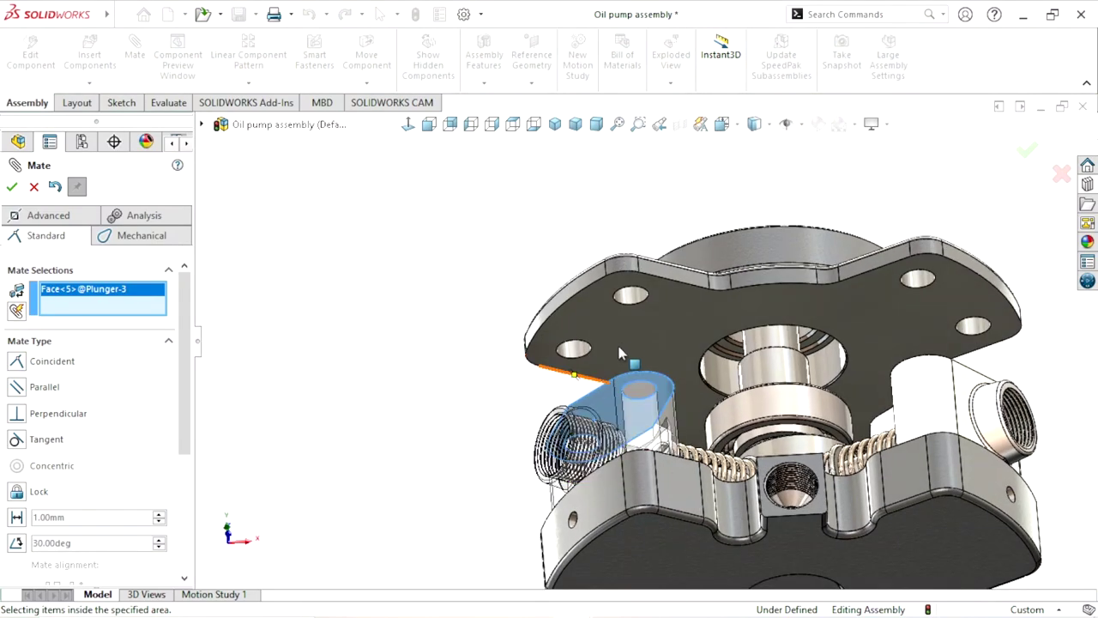
{"action": "left_click", "coordinate": [622, 353]}
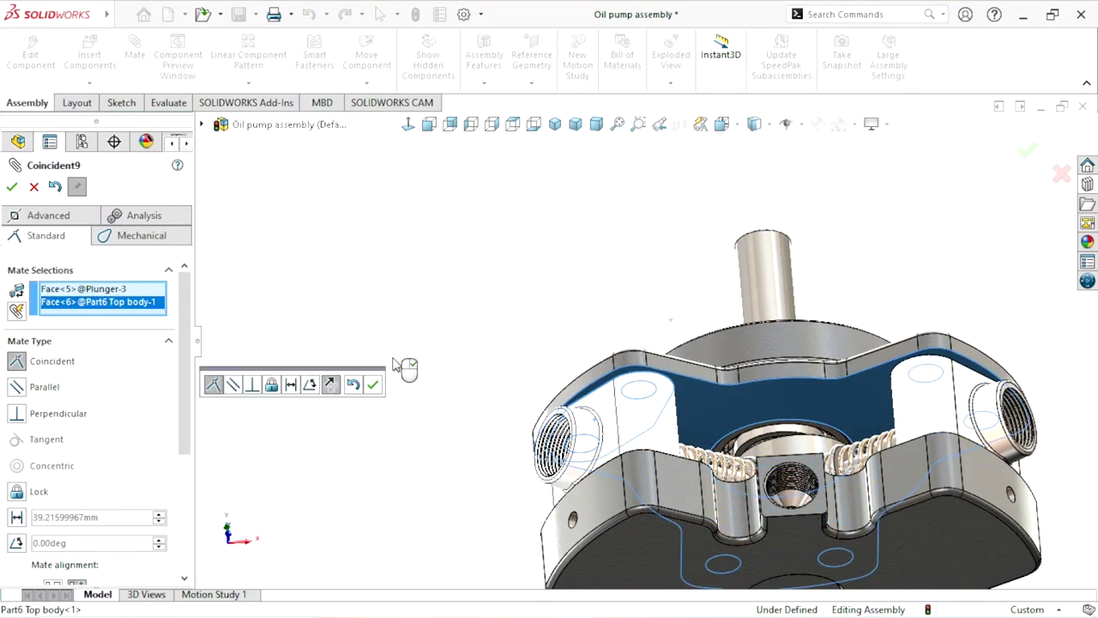
{"action": "left_click", "coordinate": [375, 385]}
Inspect the seated top body from above and close the Mate settings.
{"action": "scroll", "coordinate": [533, 396], "scroll_direction": "up", "scroll_amount": 5}
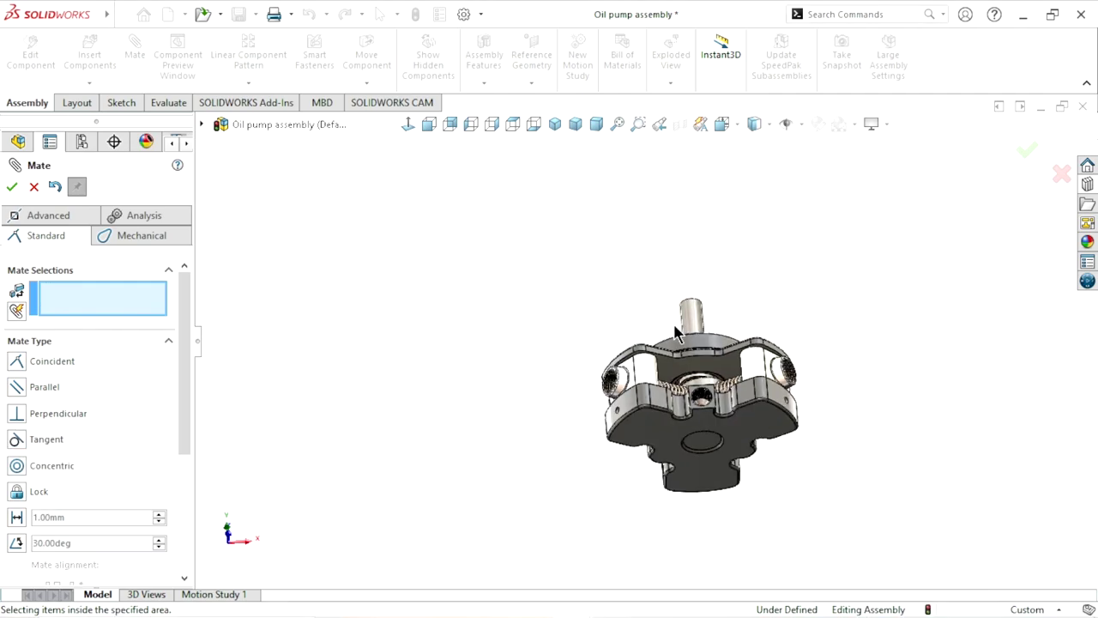
{"action": "mouse_move", "coordinate": [655, 417]}
{"action": "middle_mouse_down"}
{"action": "mouse_move", "coordinate": [587, 464]}
{"action": "mouse_move", "coordinate": [854, 416]}
{"action": "middle_mouse_up"}
{"action": "scroll", "coordinate": [731, 429], "scroll_direction": "down", "scroll_amount": 5}
{"action": "scroll", "coordinate": [767, 458], "scroll_direction": "down", "scroll_amount": 5}
{"action": "scroll", "coordinate": [854, 415], "scroll_direction": "up", "scroll_amount": 3}
{"action": "scroll", "coordinate": [816, 386], "scroll_direction": "up", "scroll_amount": 3}
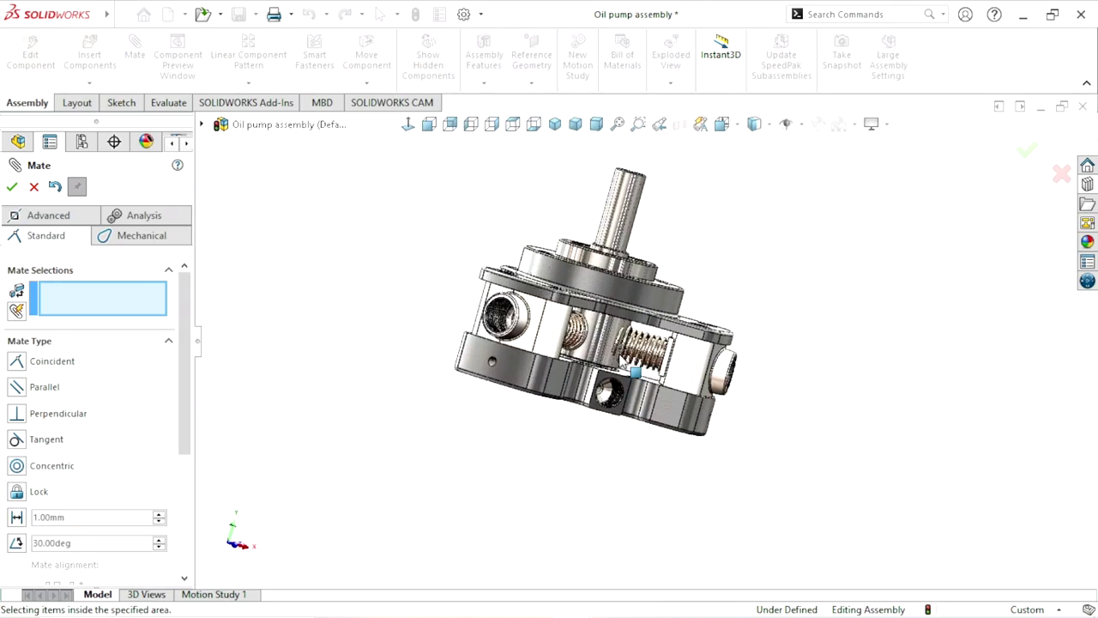
{"action": "scroll", "coordinate": [762, 354], "scroll_direction": "down", "scroll_amount": 5}
{"action": "middle_click_drag", "start_coordinate": [674, 414], "coordinate": [620, 444]}
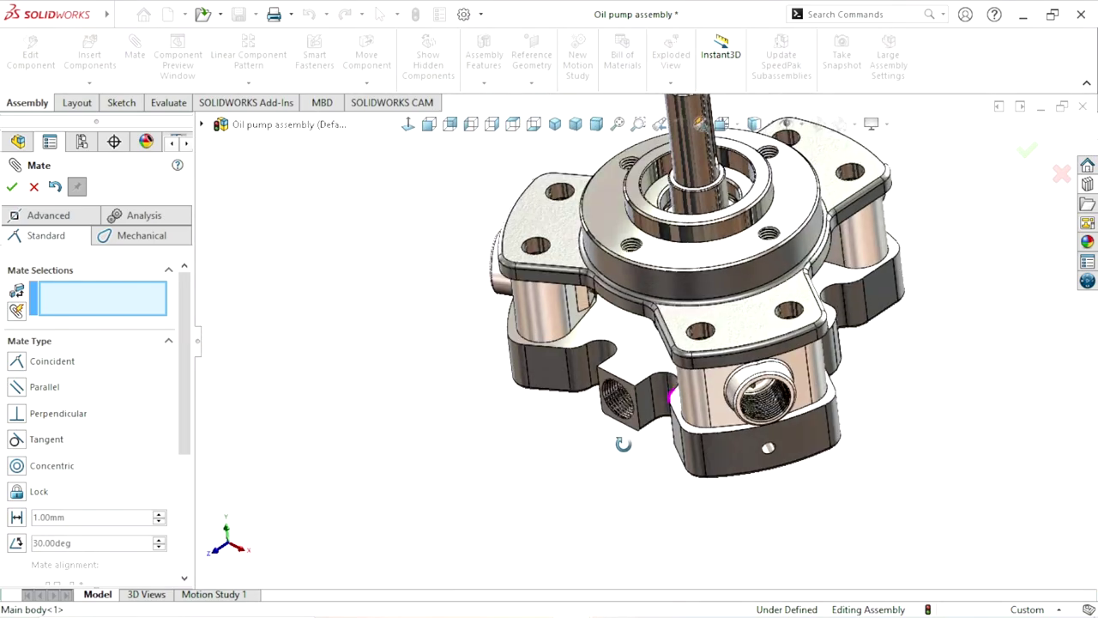
{"action": "scroll", "coordinate": [792, 393], "scroll_direction": "up", "scroll_amount": 3}
{"action": "scroll", "coordinate": [772, 343], "scroll_direction": "down", "scroll_amount": 4}
{"action": "scroll", "coordinate": [749, 300], "scroll_direction": "up", "scroll_amount": 2}
{"action": "scroll", "coordinate": [749, 299], "scroll_direction": "down", "scroll_amount": 2}
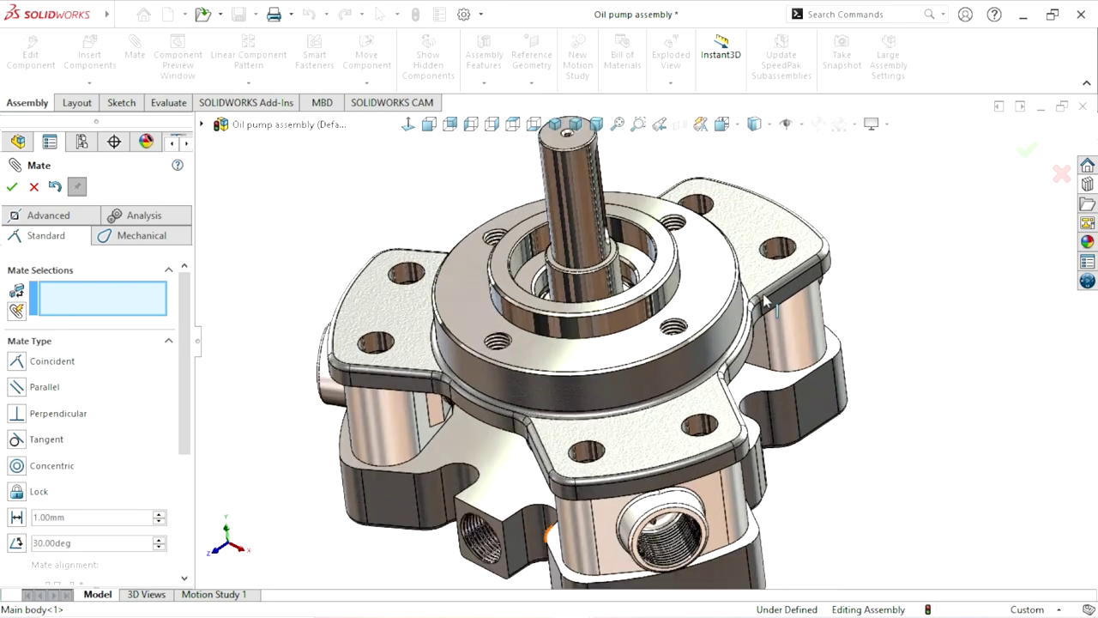
{"action": "scroll", "coordinate": [772, 403], "scroll_direction": "up", "scroll_amount": 3}
{"action": "scroll", "coordinate": [670, 360], "scroll_direction": "down", "scroll_amount": 1}
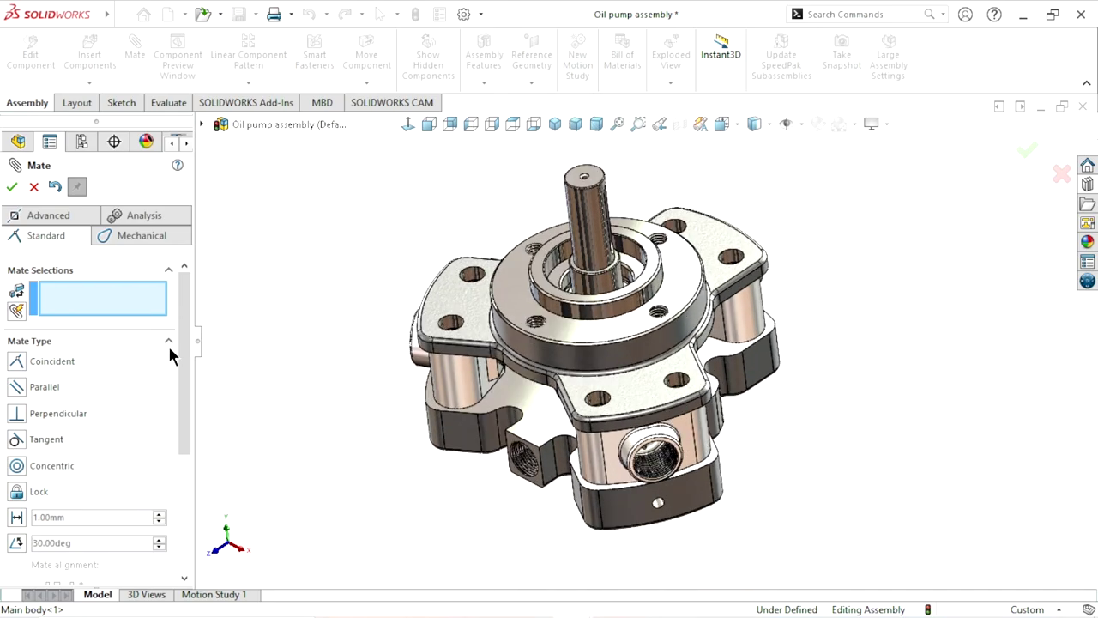
{"action": "left_click", "coordinate": [12, 187]}
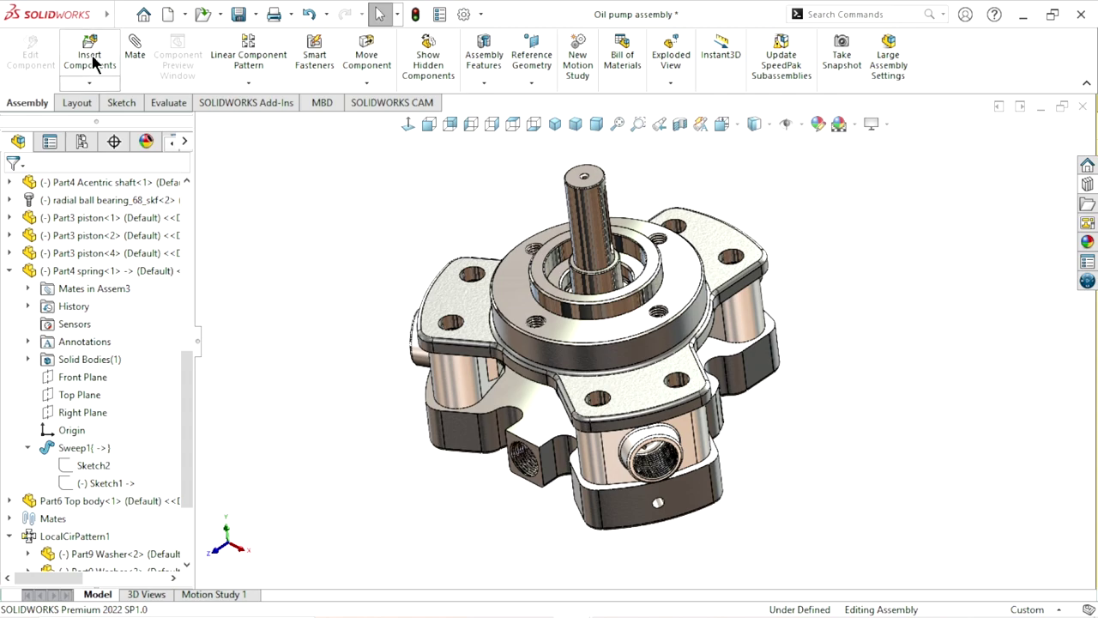
Insert Part7 Oilseal and place it beside the pump.
{"action": "left_click", "coordinate": [91, 49]}
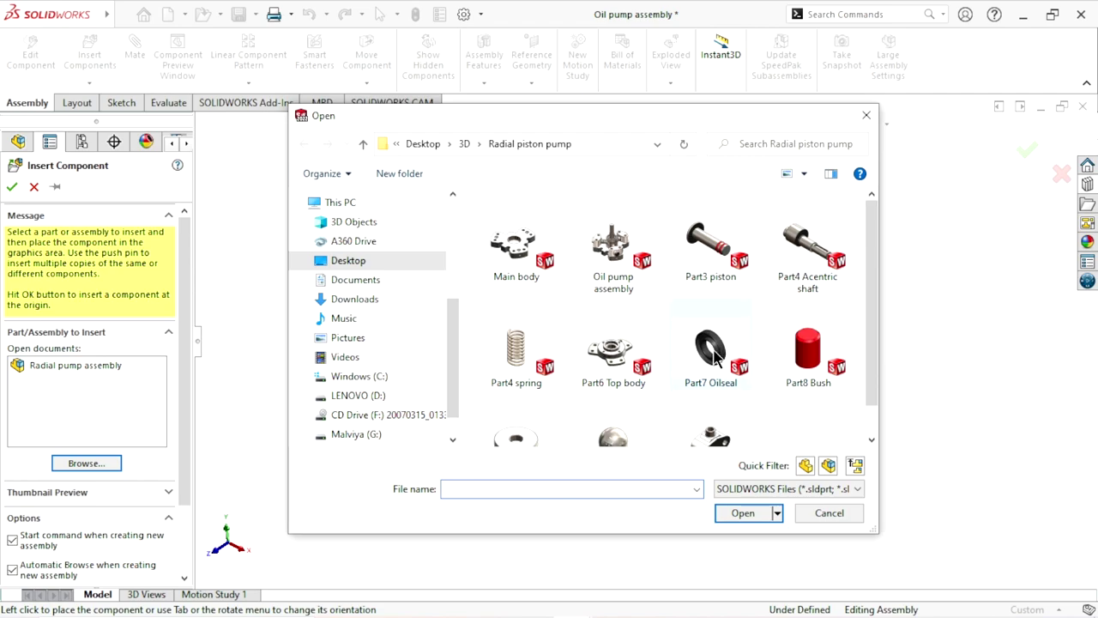
{"action": "left_click", "coordinate": [712, 352]}
{"action": "left_click", "coordinate": [731, 519]}
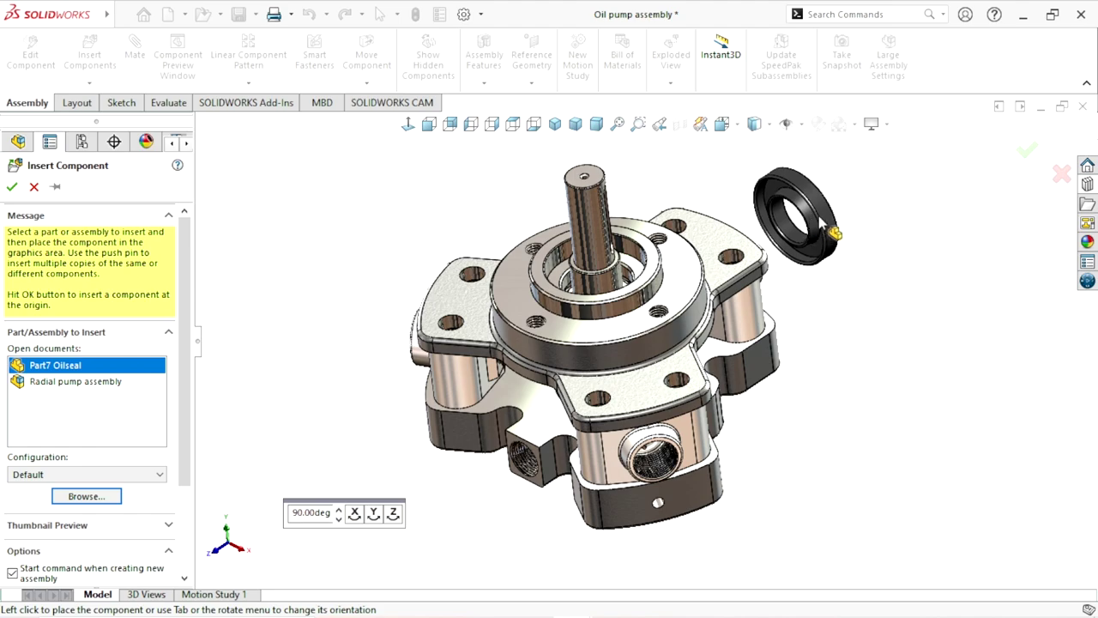
{"action": "left_click", "coordinate": [815, 301]}
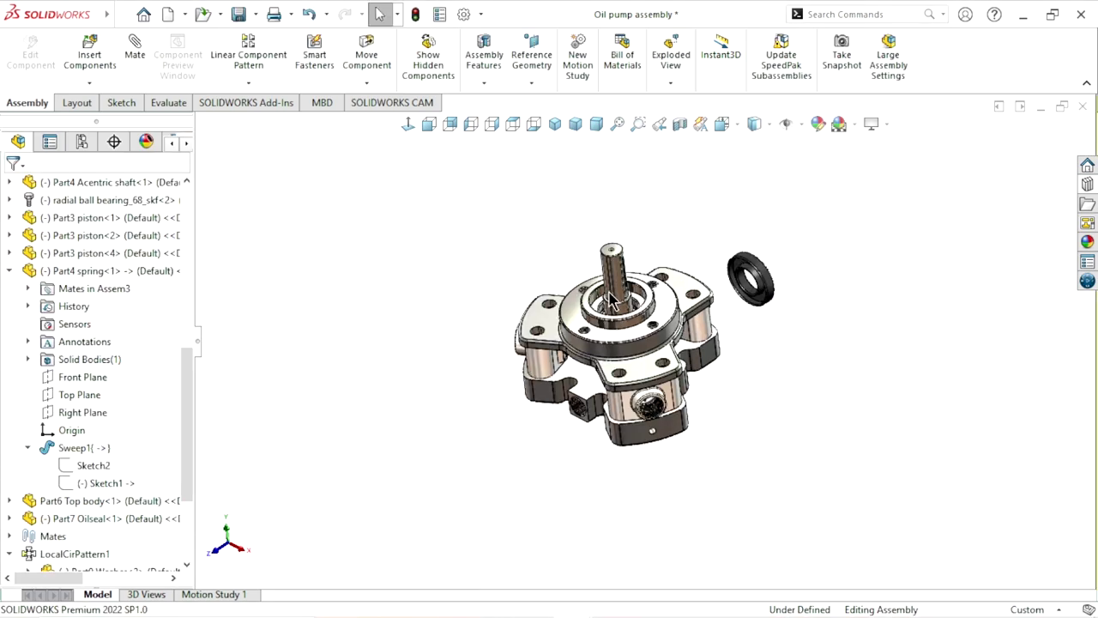
{"action": "scroll", "coordinate": [686, 393], "scroll_direction": "down", "scroll_amount": 3}
{"action": "scroll", "coordinate": [686, 393], "scroll_direction": "up", "scroll_amount": 2}
{"action": "scroll", "coordinate": [686, 393], "scroll_direction": "down", "scroll_amount": 1}
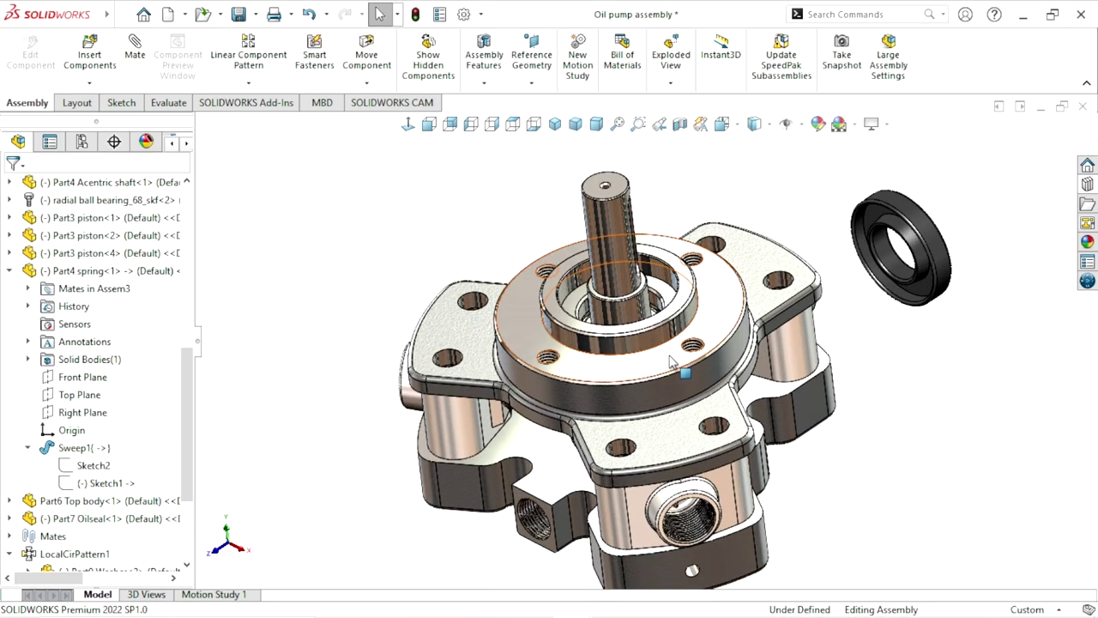
{"action": "scroll", "coordinate": [652, 321], "scroll_direction": "down", "scroll_amount": 1}
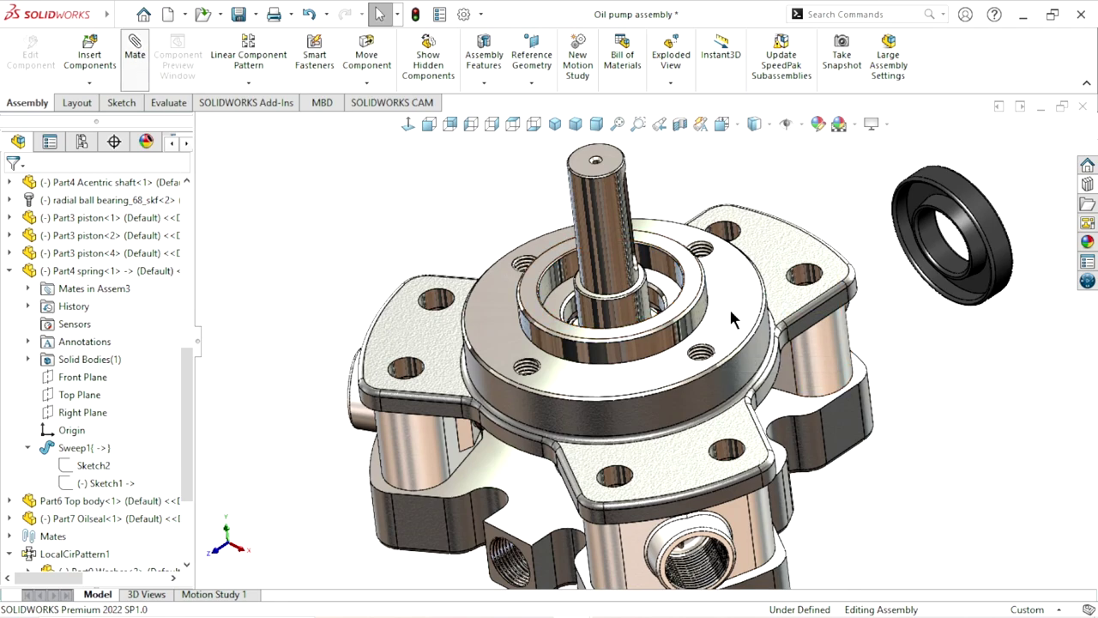
Mate the Part7 Oilseal concentric with the top body's bore around the shaft.
{"action": "left_click", "coordinate": [552, 291]}
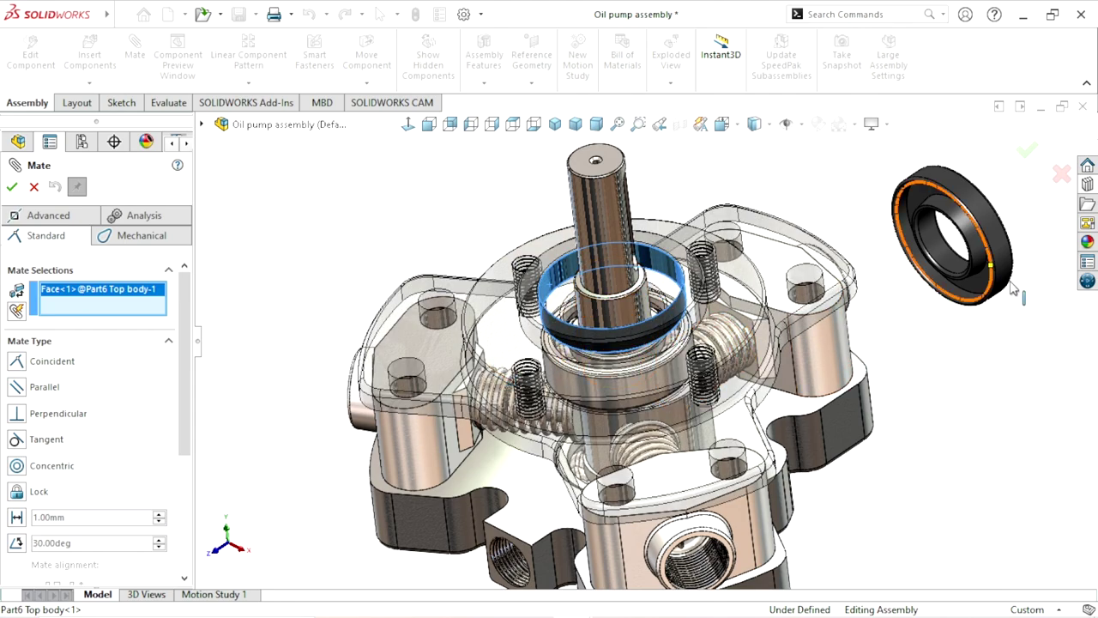
{"action": "scroll", "coordinate": [953, 274], "scroll_direction": "down", "scroll_amount": 1}
{"action": "scroll", "coordinate": [912, 286], "scroll_direction": "down", "scroll_amount": 2}
{"action": "left_click", "coordinate": [879, 223]}
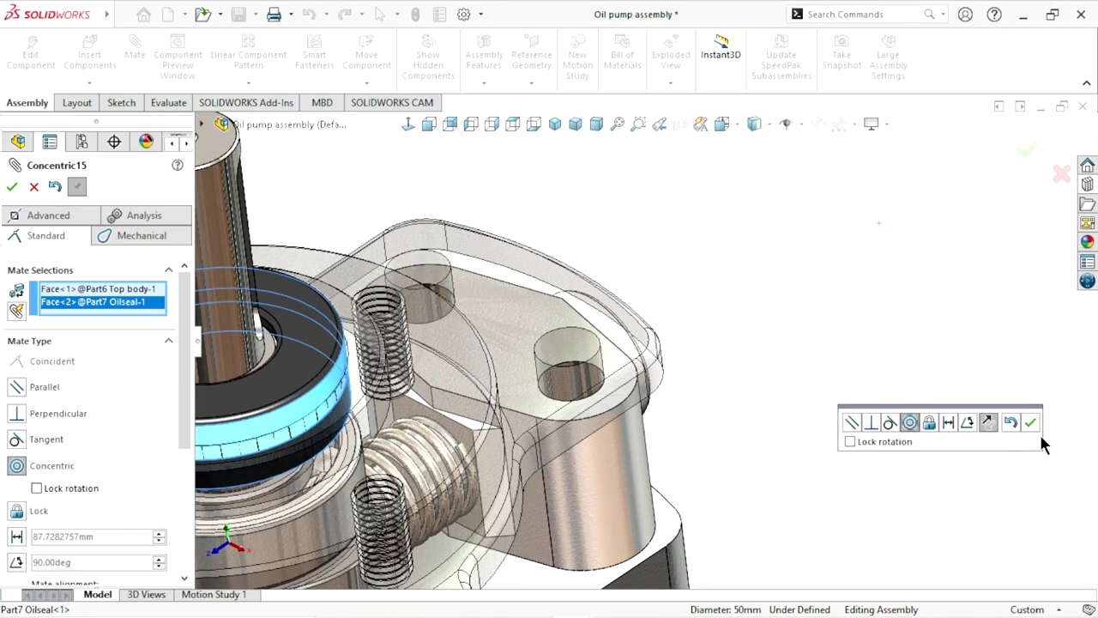
{"action": "left_click", "coordinate": [1031, 423]}
Make the oil seal face coincident with the top body face so it sits flush.
{"action": "scroll", "coordinate": [801, 446], "scroll_direction": "up", "scroll_amount": 5}
{"action": "scroll", "coordinate": [709, 324], "scroll_direction": "down", "scroll_amount": 2}
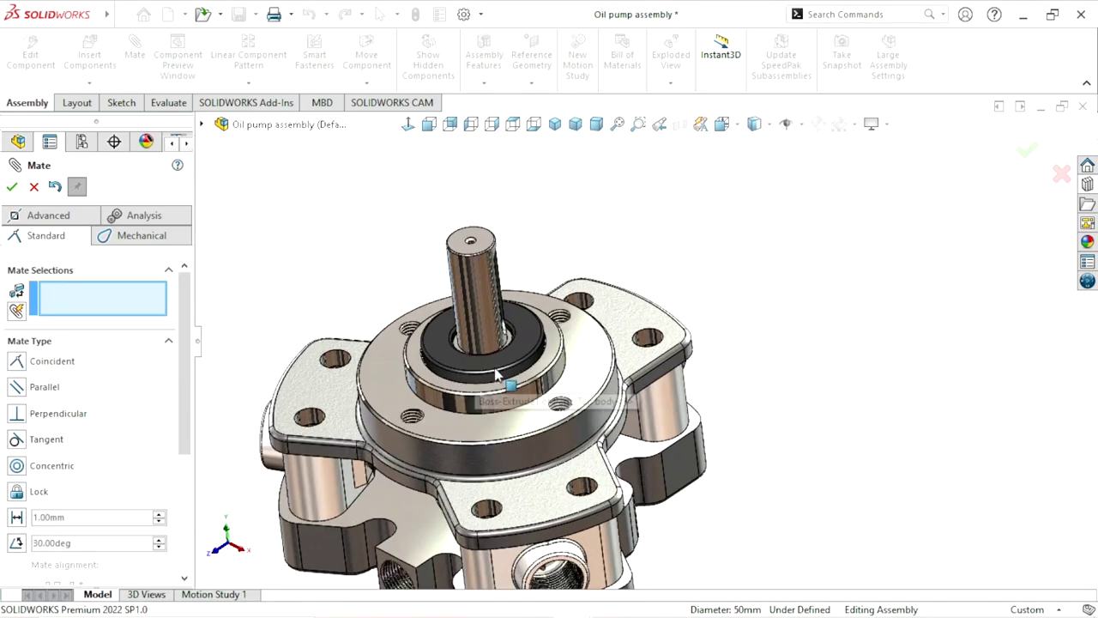
{"action": "scroll", "coordinate": [709, 325], "scroll_direction": "down", "scroll_amount": 3}
{"action": "left_click", "coordinate": [705, 323]}
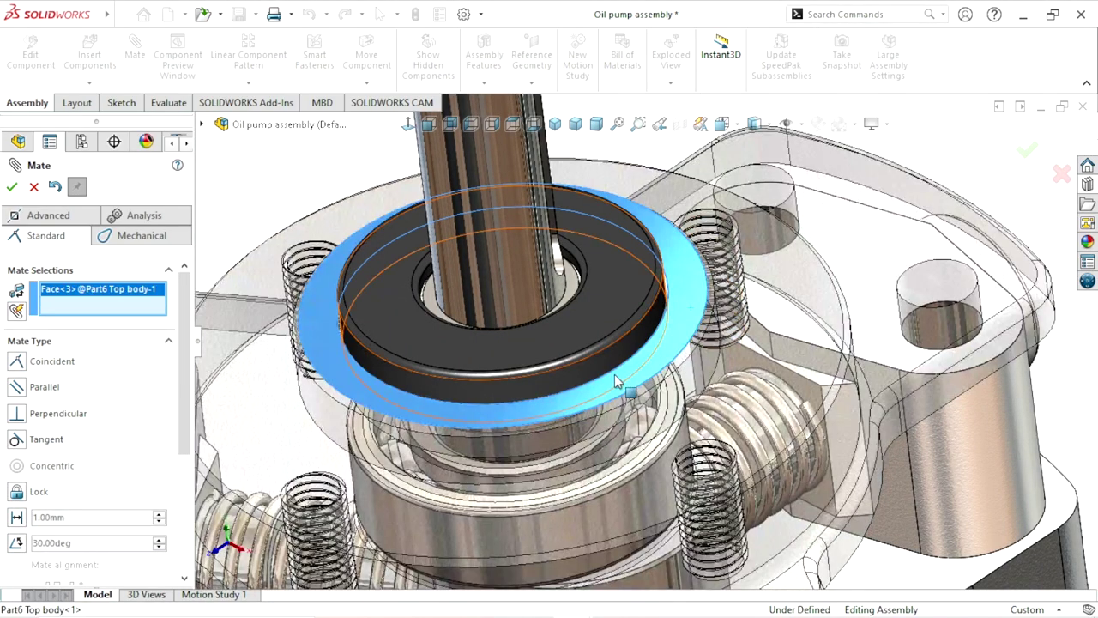
{"action": "left_click", "coordinate": [639, 309]}
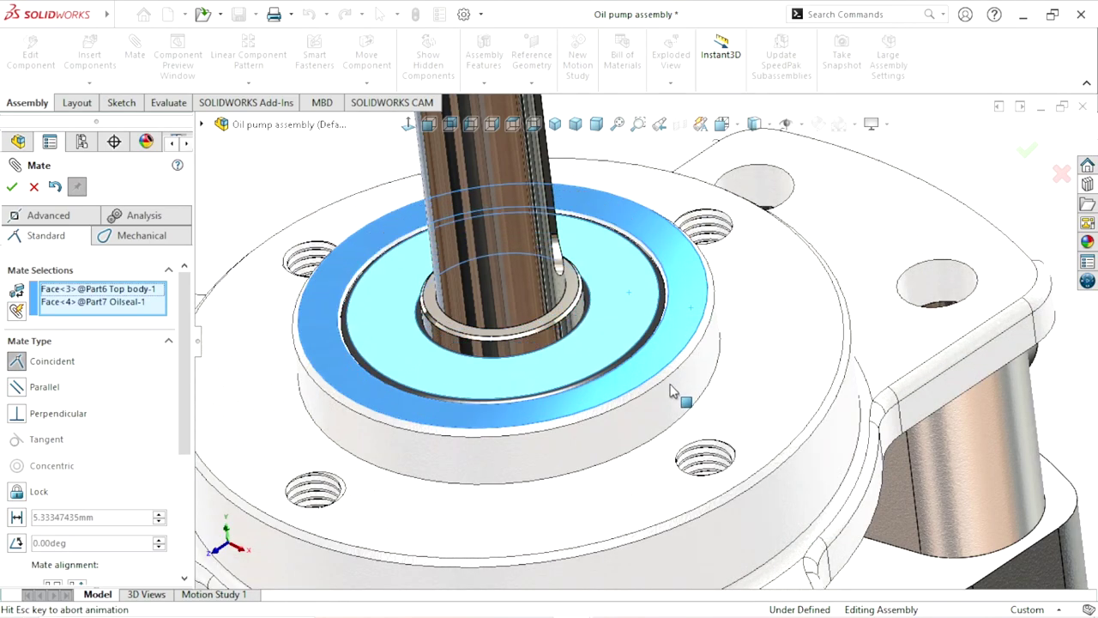
{"action": "left_click", "coordinate": [851, 412]}
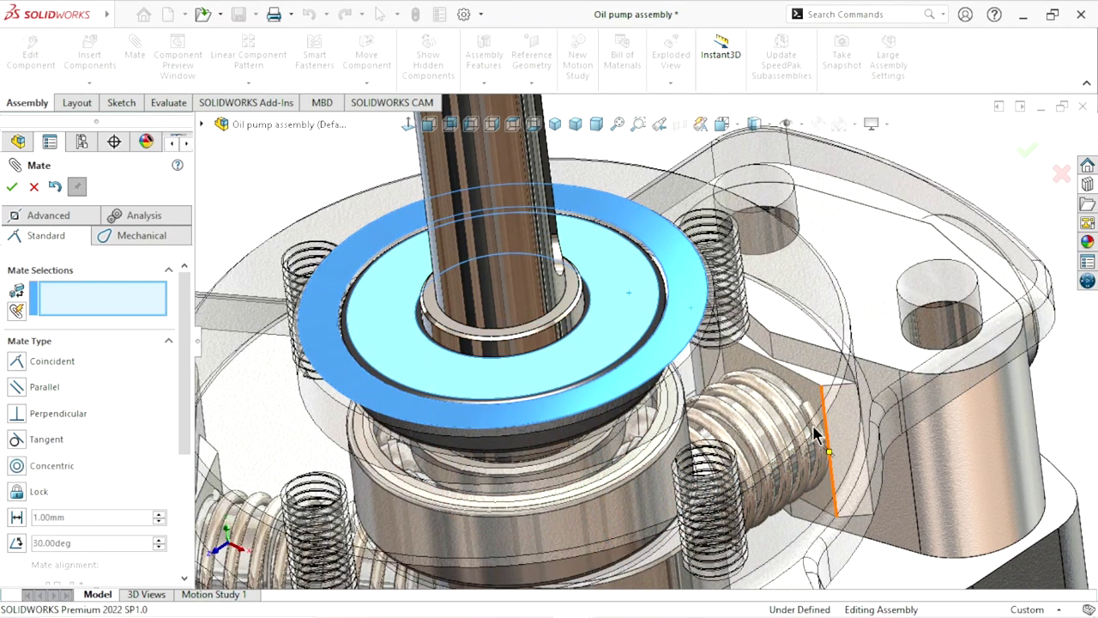
{"action": "scroll", "coordinate": [546, 443], "scroll_direction": "up", "scroll_amount": 5}
{"action": "scroll", "coordinate": [481, 423], "scroll_direction": "down", "scroll_amount": 3}
{"action": "scroll", "coordinate": [644, 334], "scroll_direction": "up", "scroll_amount": 3}
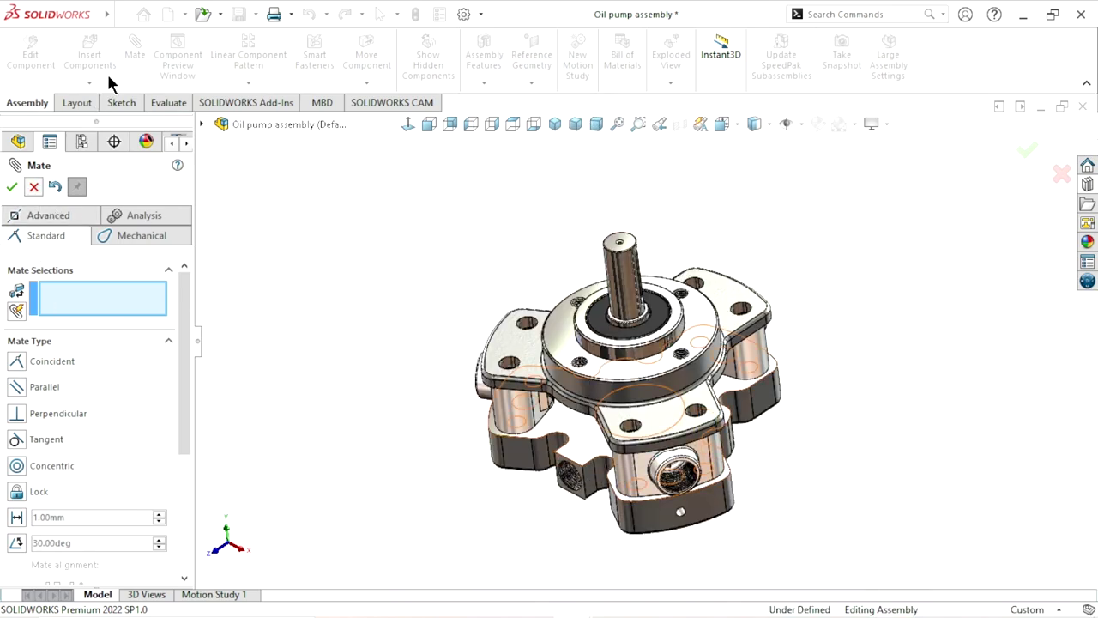
{"action": "key", "text": "Escape"}
Insert the Part8 Bush file and place it to the right of the pump.
{"action": "left_click", "coordinate": [102, 41]}
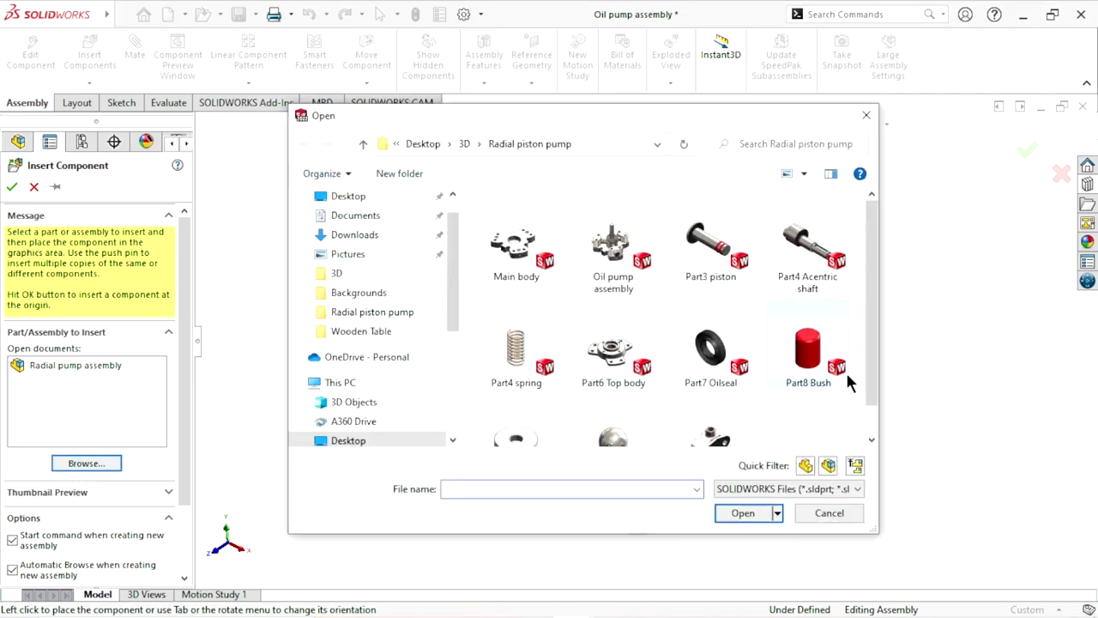
{"action": "left_click", "coordinate": [811, 357]}
{"action": "left_click", "coordinate": [754, 510]}
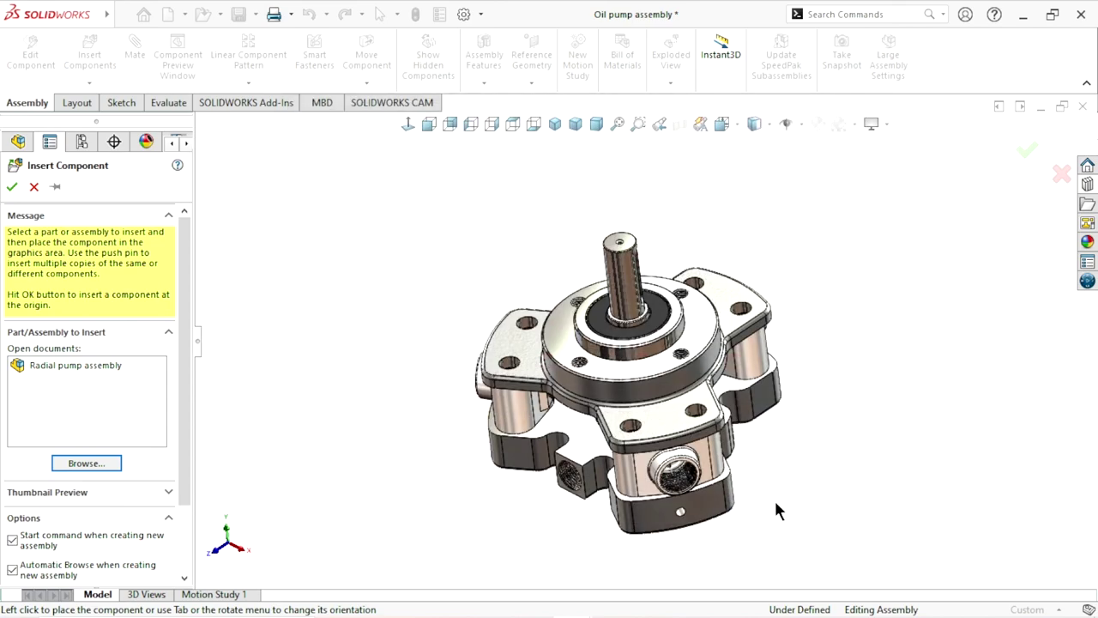
{"action": "left_click", "coordinate": [855, 414]}
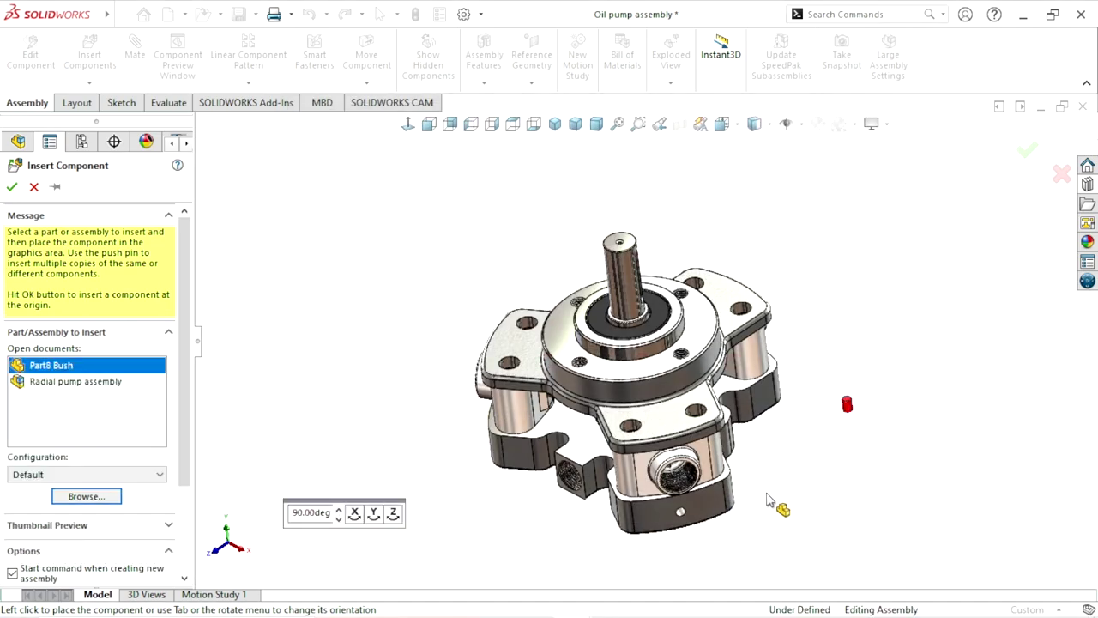
{"action": "scroll", "coordinate": [734, 511], "scroll_direction": "down", "scroll_amount": 3}
{"action": "scroll", "coordinate": [601, 515], "scroll_direction": "down", "scroll_amount": 3}
{"action": "scroll", "coordinate": [577, 512], "scroll_direction": "down", "scroll_amount": 3}
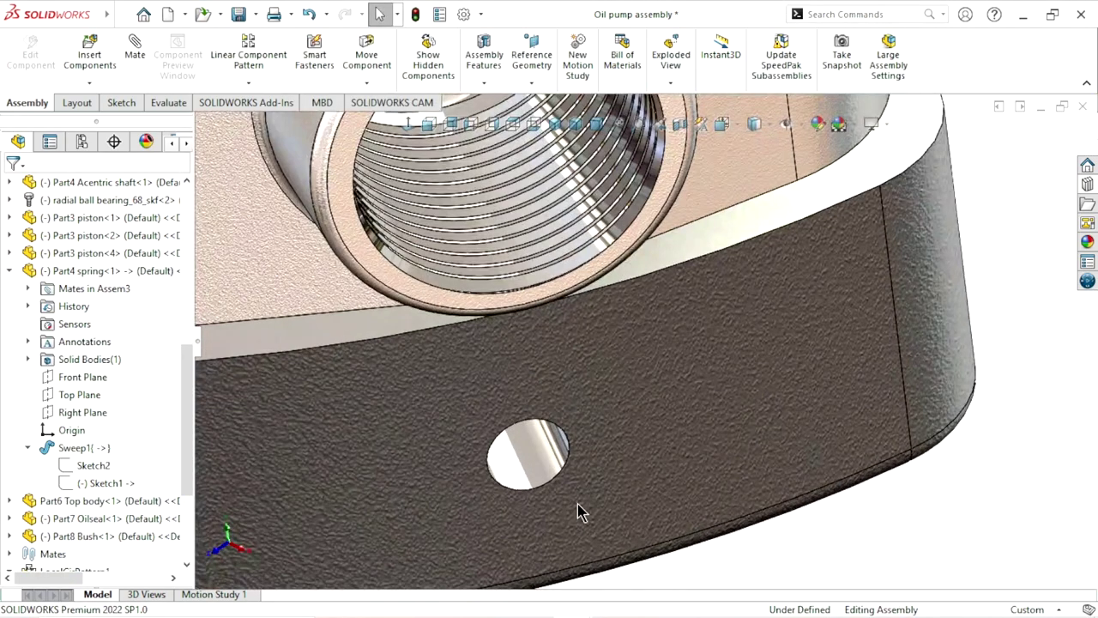
Mate the bush concentric with the main body's small hole, then undo that mate.
{"action": "left_click", "coordinate": [554, 459]}
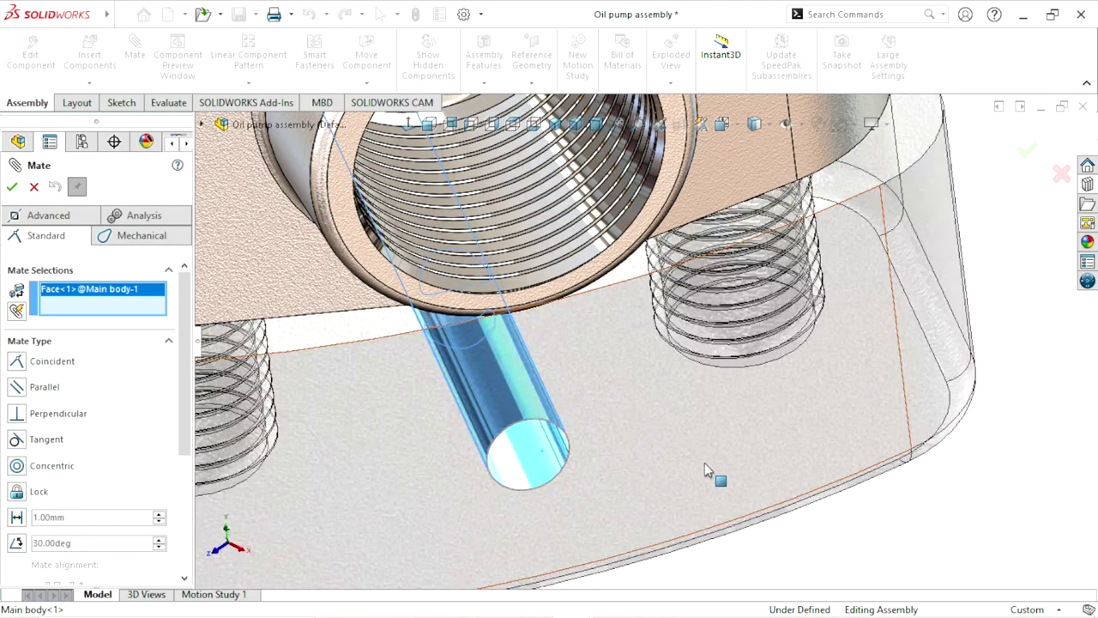
{"action": "scroll", "coordinate": [756, 395], "scroll_direction": "up", "scroll_amount": 3}
{"action": "scroll", "coordinate": [841, 344], "scroll_direction": "up", "scroll_amount": 2}
{"action": "scroll", "coordinate": [844, 252], "scroll_direction": "down", "scroll_amount": 3}
{"action": "scroll", "coordinate": [860, 263], "scroll_direction": "down", "scroll_amount": 3}
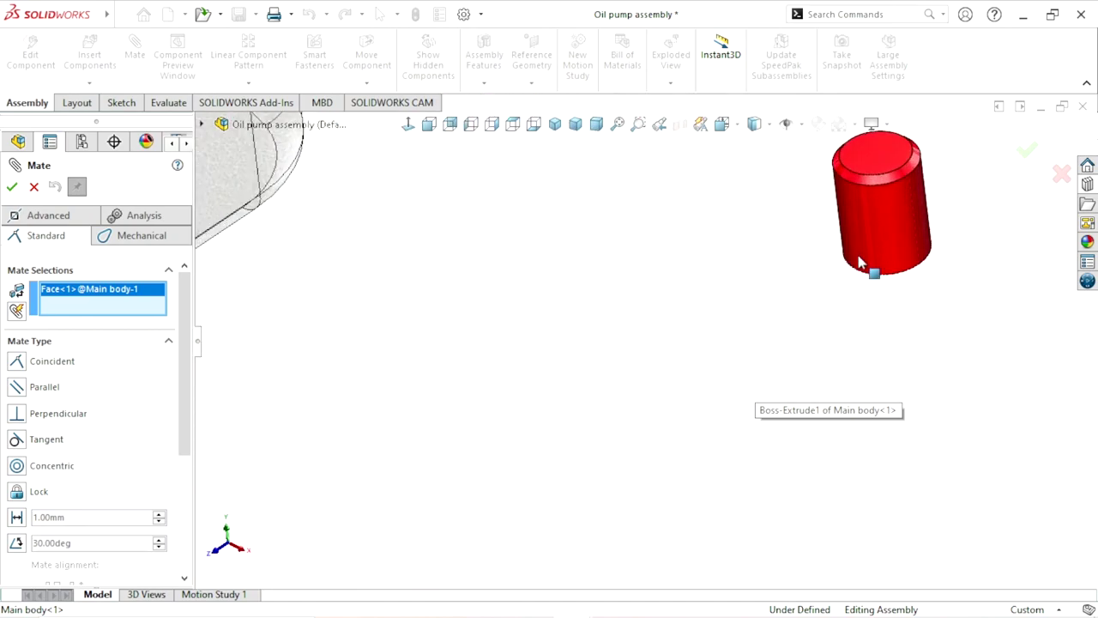
{"action": "left_click", "coordinate": [873, 222]}
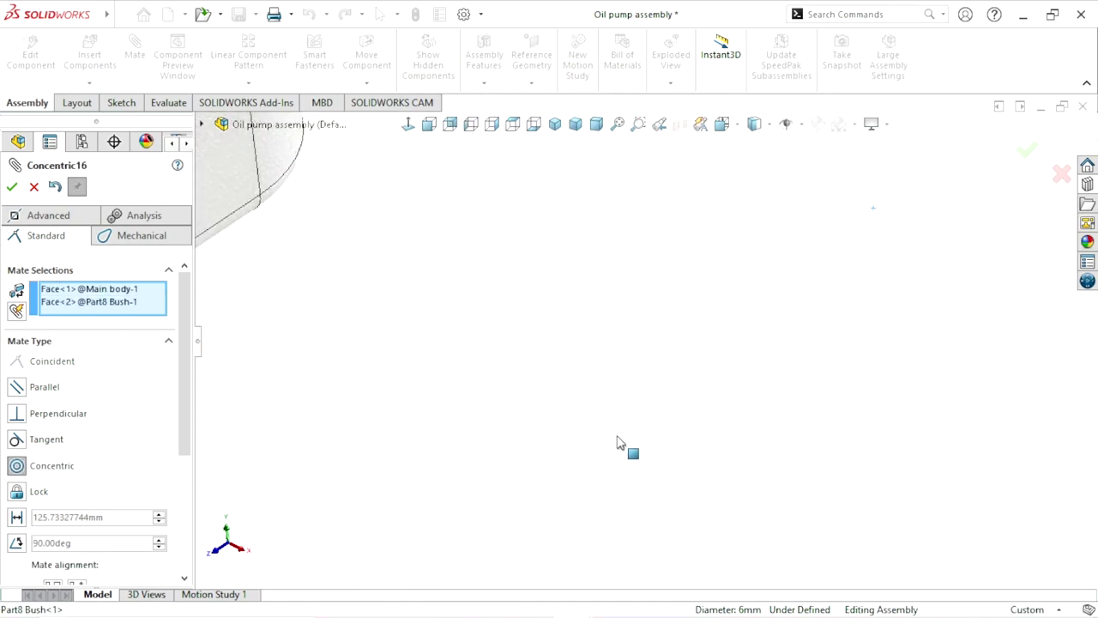
{"action": "scroll", "coordinate": [584, 459], "scroll_direction": "up", "scroll_amount": 3}
{"action": "scroll", "coordinate": [560, 469], "scroll_direction": "up", "scroll_amount": 2}
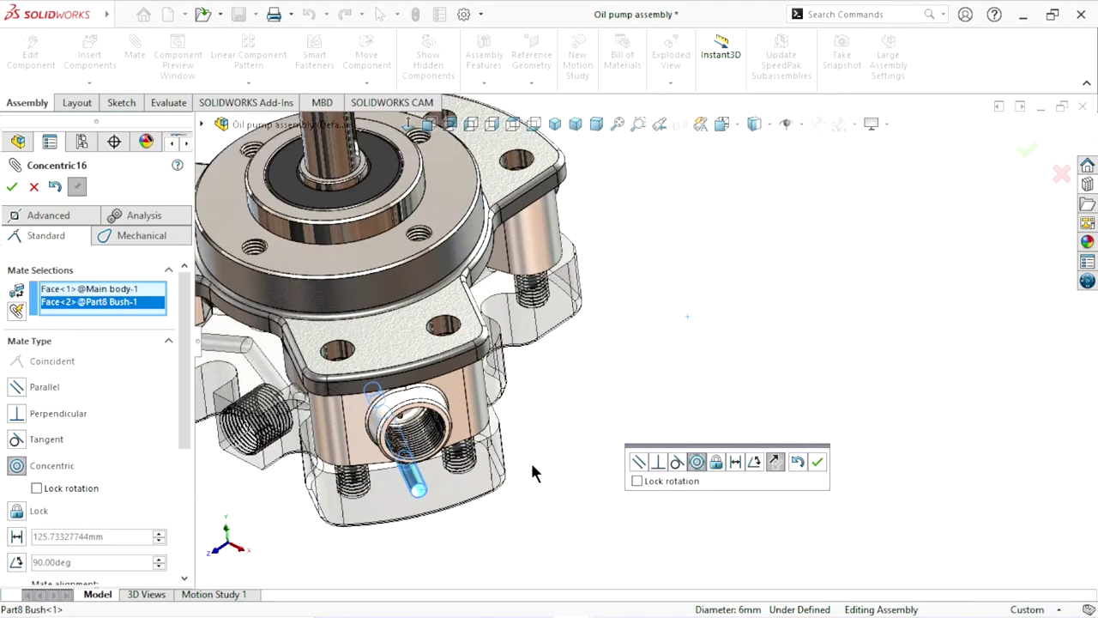
{"action": "mouse_move", "coordinate": [554, 432]}
{"action": "middle_mouse_down"}
{"action": "mouse_move", "coordinate": [672, 355]}
{"action": "mouse_move", "coordinate": [657, 410]}
{"action": "mouse_move", "coordinate": [581, 472]}
{"action": "middle_mouse_up"}
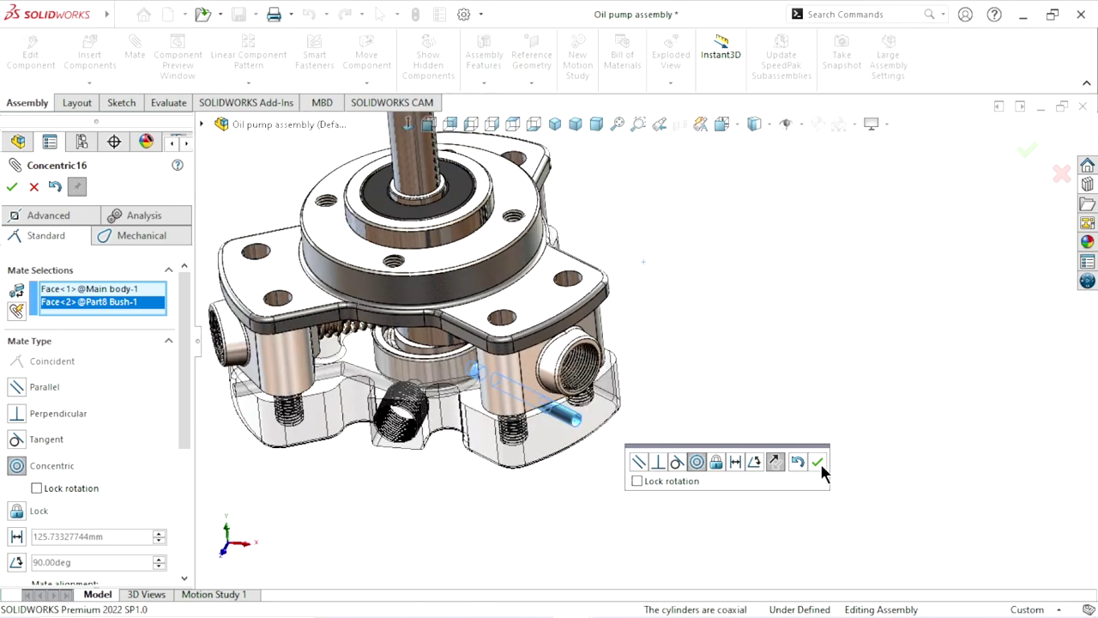
{"action": "left_click", "coordinate": [55, 188]}
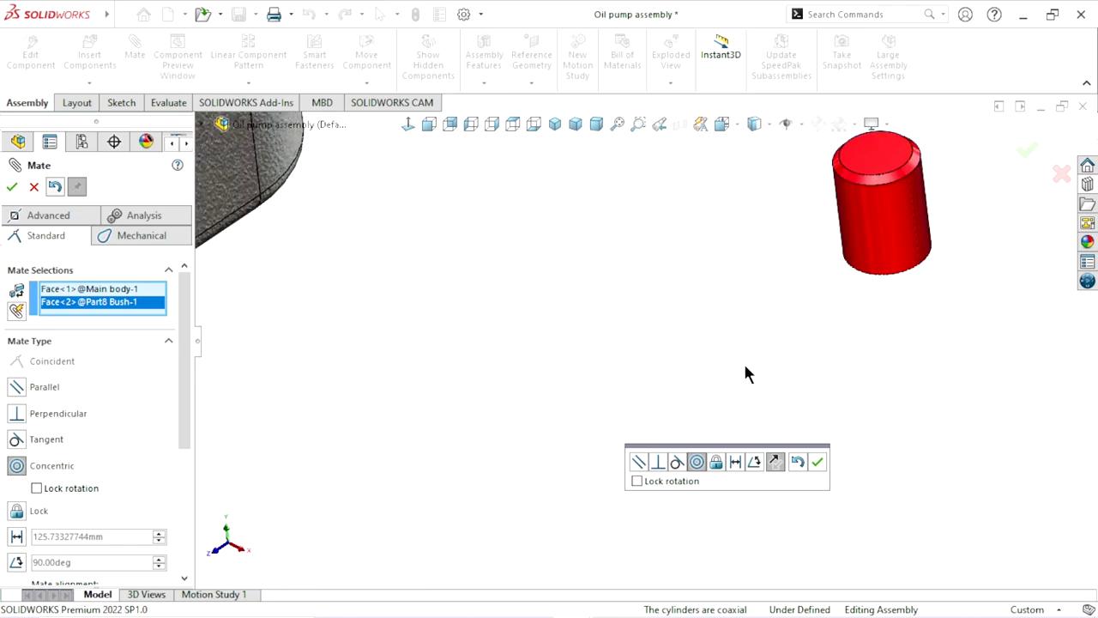
Drag the red bush down close below the pump body's lower section.
{"action": "scroll", "coordinate": [583, 408], "scroll_direction": "up", "scroll_amount": 3}
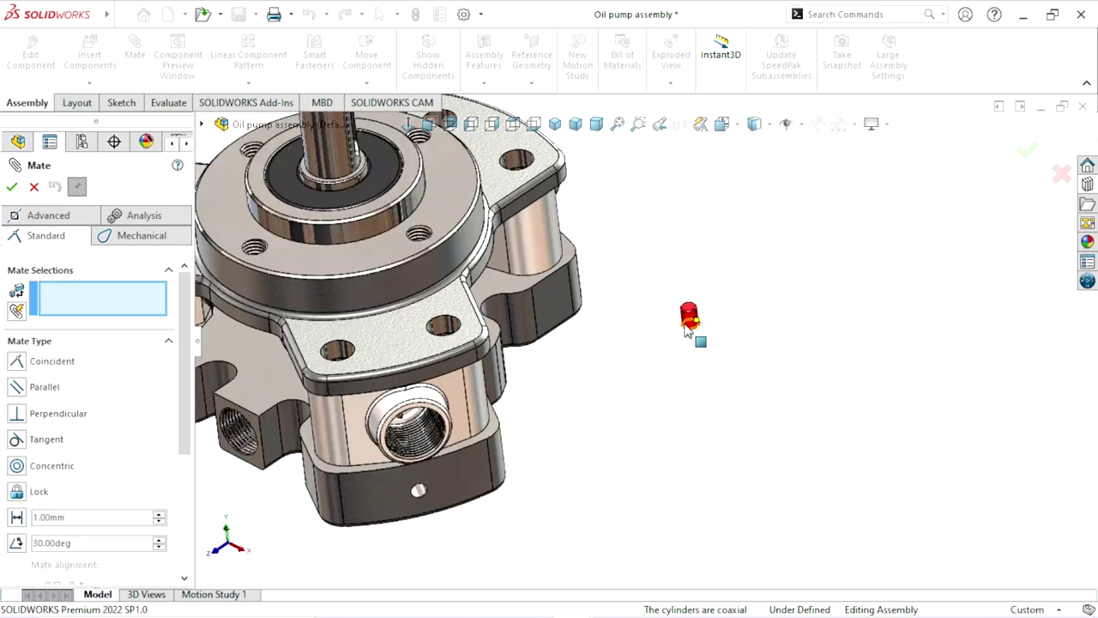
{"action": "left_click_drag", "start_coordinate": [687, 343], "coordinate": [580, 605]}
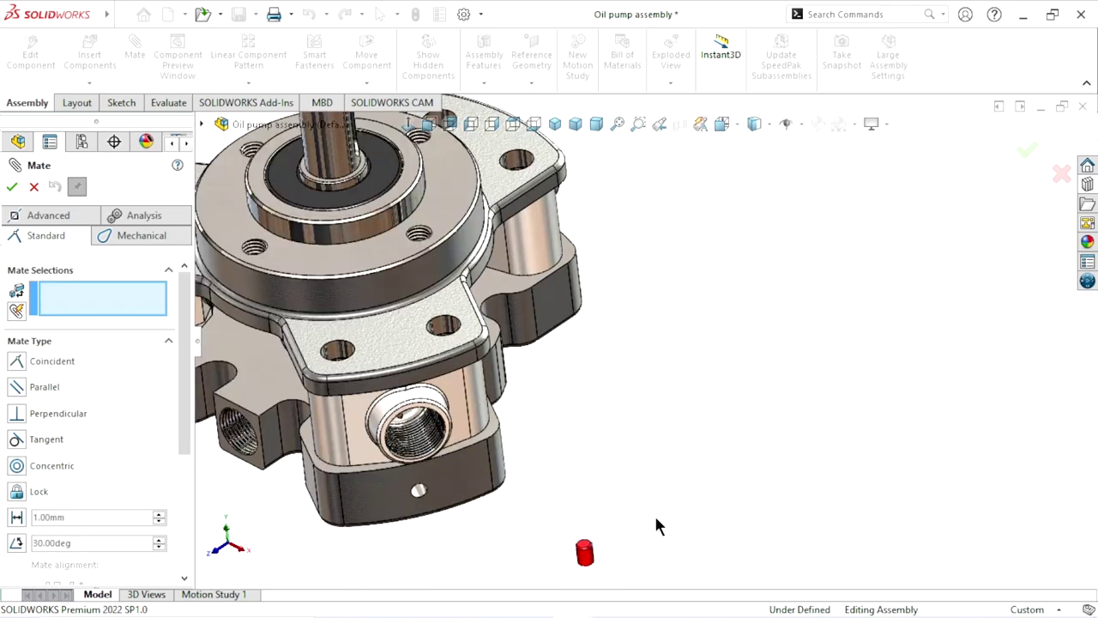
{"action": "scroll", "coordinate": [619, 403], "scroll_direction": "up", "scroll_amount": 4}
{"action": "scroll", "coordinate": [599, 397], "scroll_direction": "down", "scroll_amount": 3}
{"action": "scroll", "coordinate": [605, 425], "scroll_direction": "down", "scroll_amount": 3}
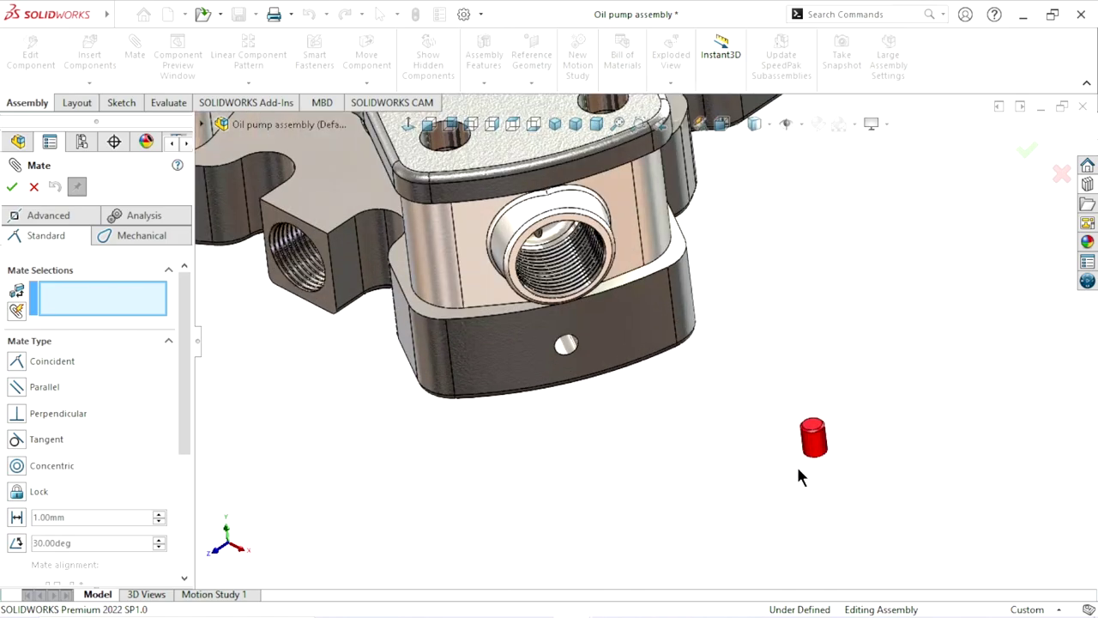
{"action": "left_click_drag", "start_coordinate": [822, 449], "coordinate": [679, 496]}
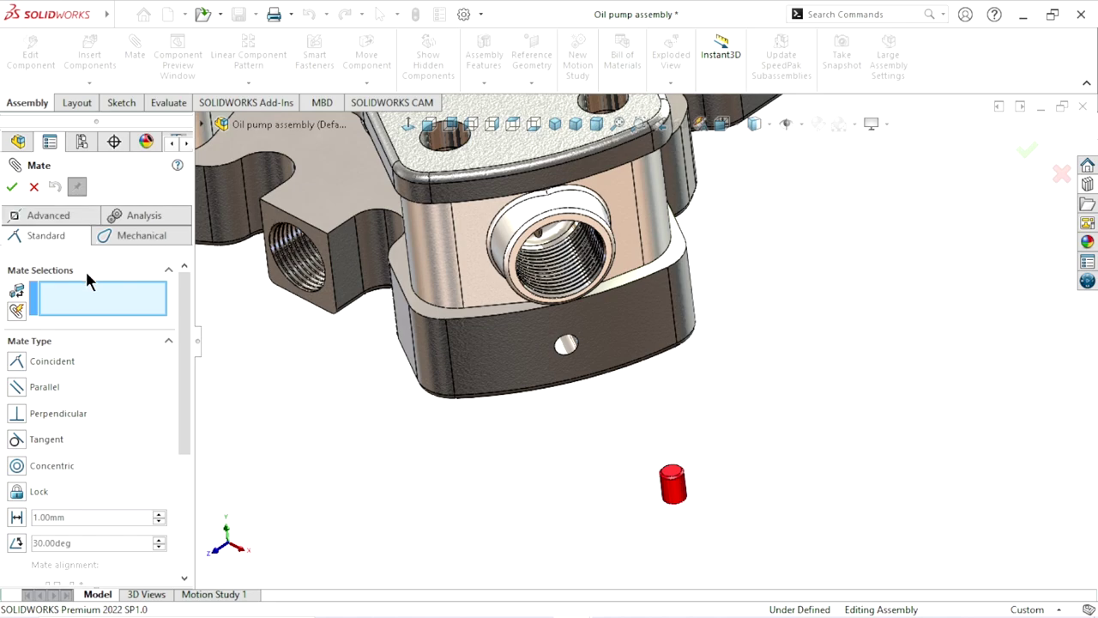
Mate the bush face concentric with the small hole on the pump body.
{"action": "left_click", "coordinate": [566, 360]}
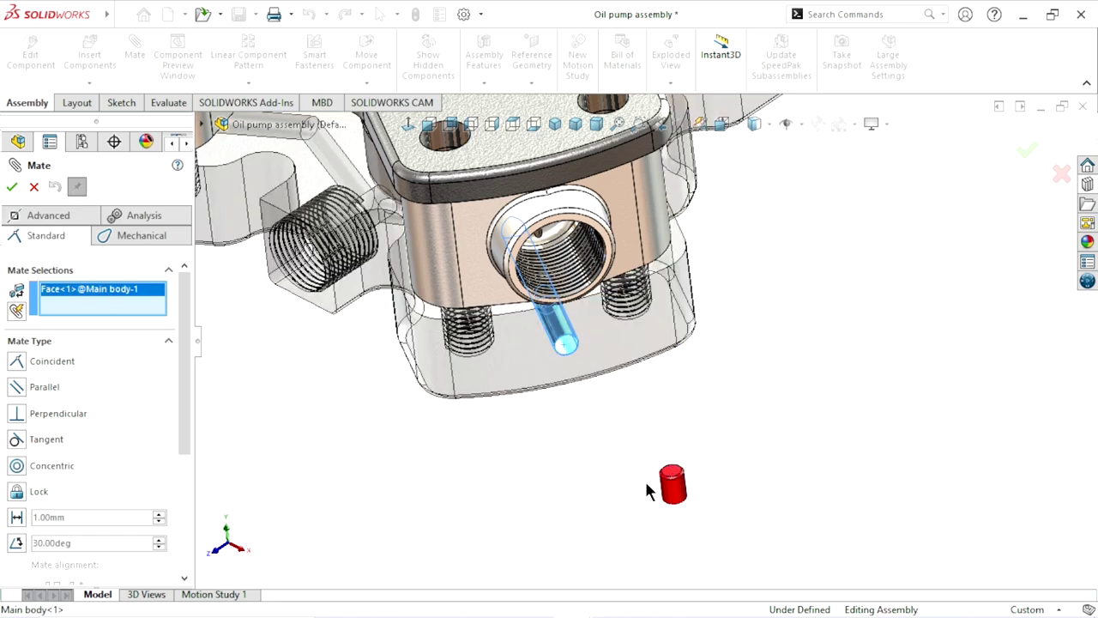
{"action": "scroll", "coordinate": [647, 489], "scroll_direction": "down", "scroll_amount": 4}
{"action": "left_click", "coordinate": [717, 461]}
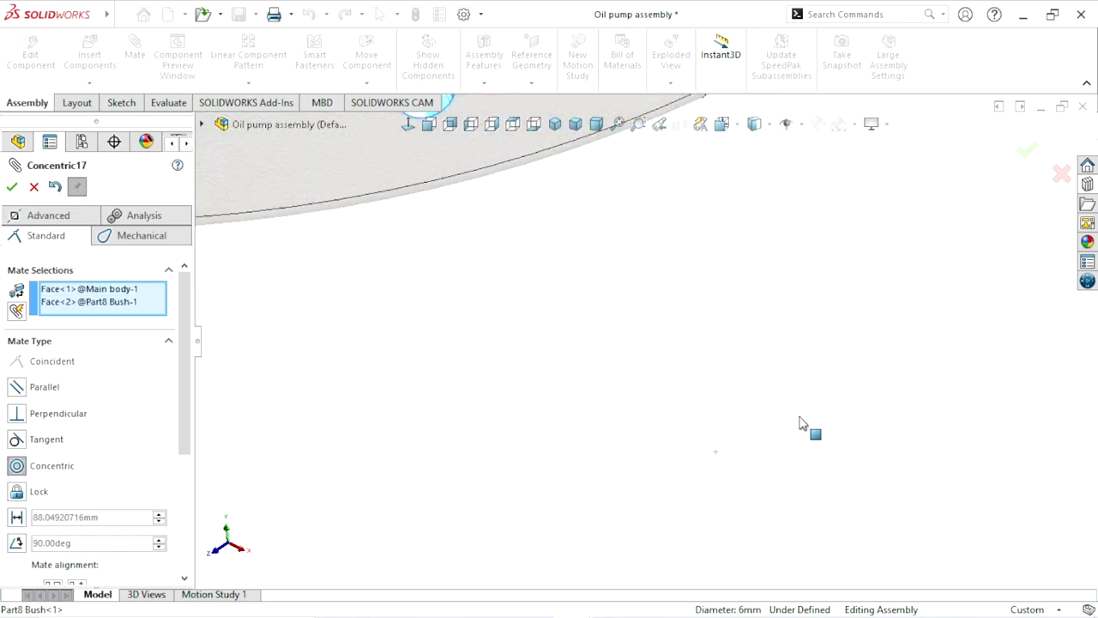
{"action": "scroll", "coordinate": [625, 403], "scroll_direction": "up", "scroll_amount": 5}
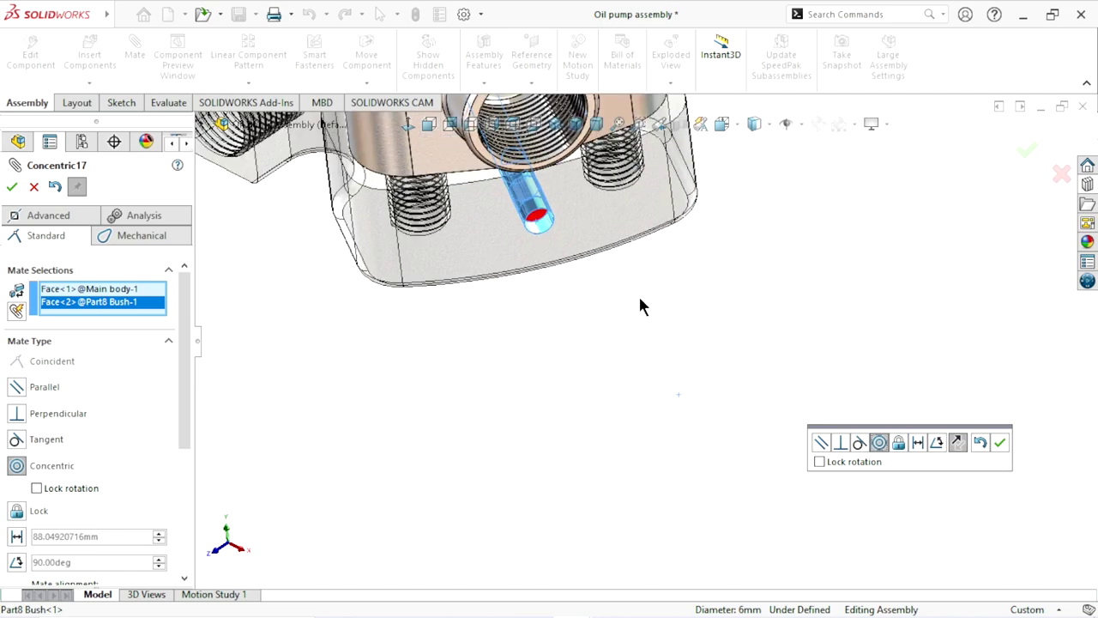
{"action": "left_click", "coordinate": [1000, 443]}
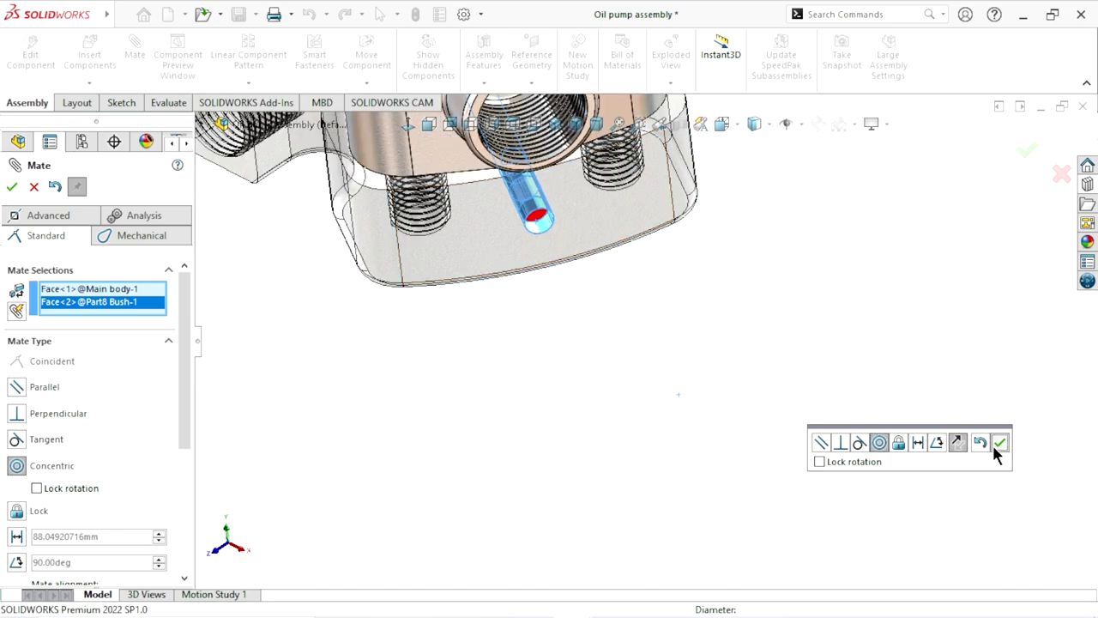
{"action": "scroll", "coordinate": [550, 257], "scroll_direction": "down", "scroll_amount": 3}
{"action": "scroll", "coordinate": [548, 279], "scroll_direction": "down", "scroll_amount": 2}
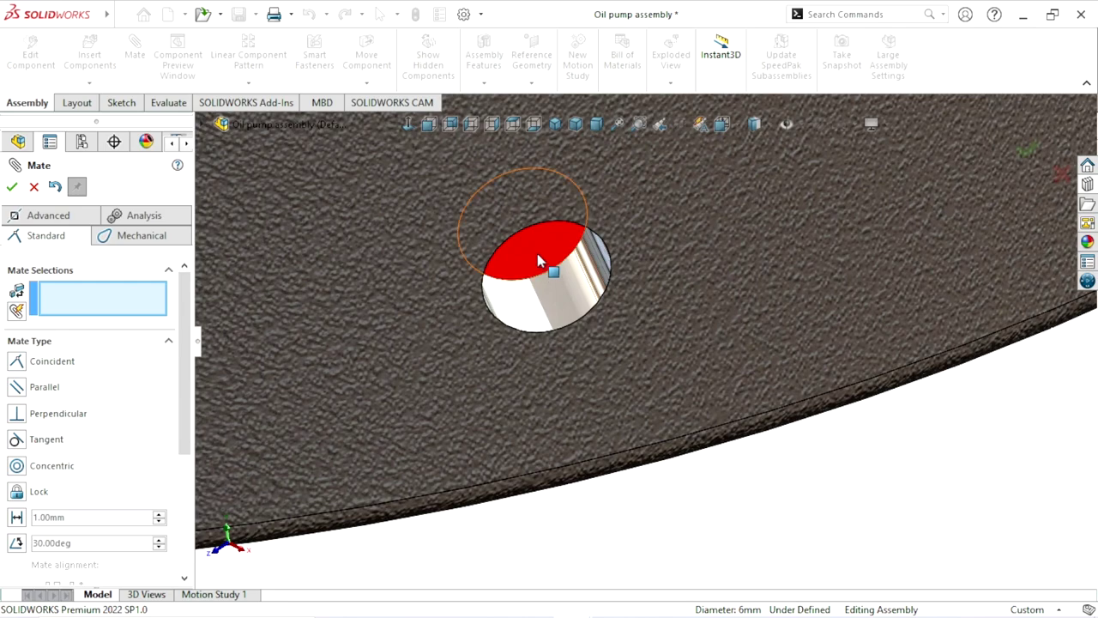
Select the bush face and the hole's edge for a new mate, then clear them.
{"action": "left_click", "coordinate": [538, 253]}
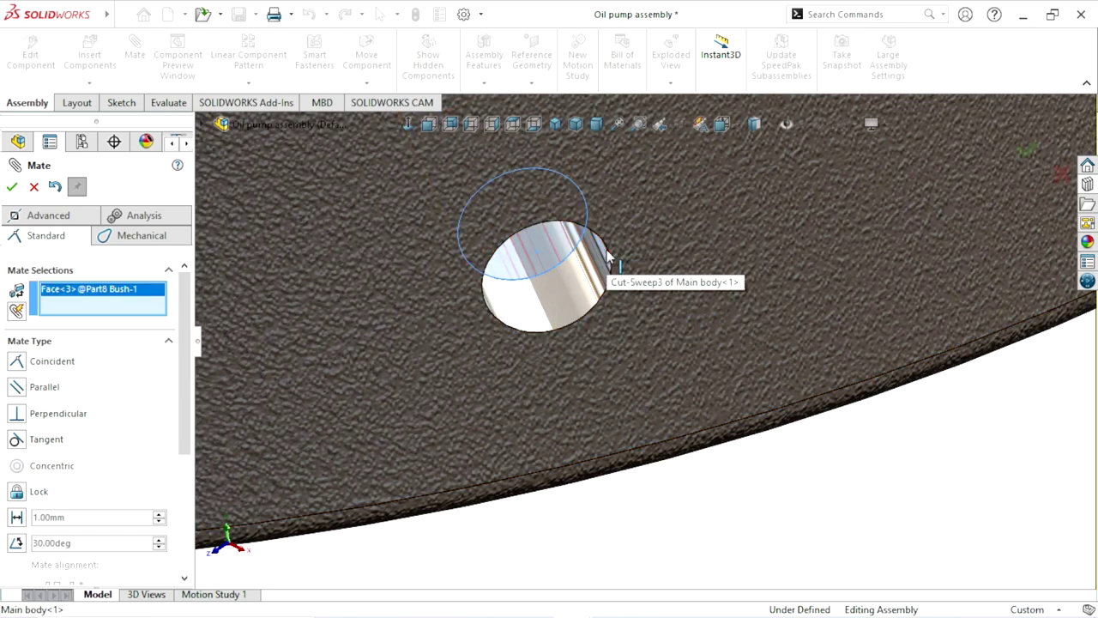
{"action": "left_click", "coordinate": [720, 353]}
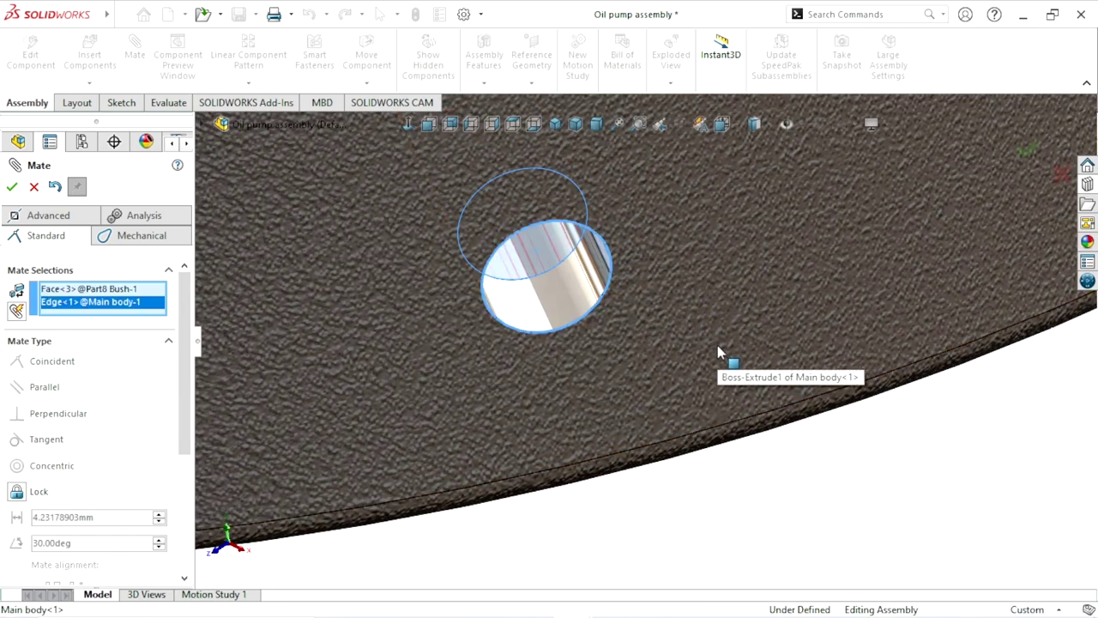
{"action": "scroll", "coordinate": [566, 378], "scroll_direction": "up", "scroll_amount": 2}
{"action": "scroll", "coordinate": [701, 376], "scroll_direction": "down", "scroll_amount": 2}
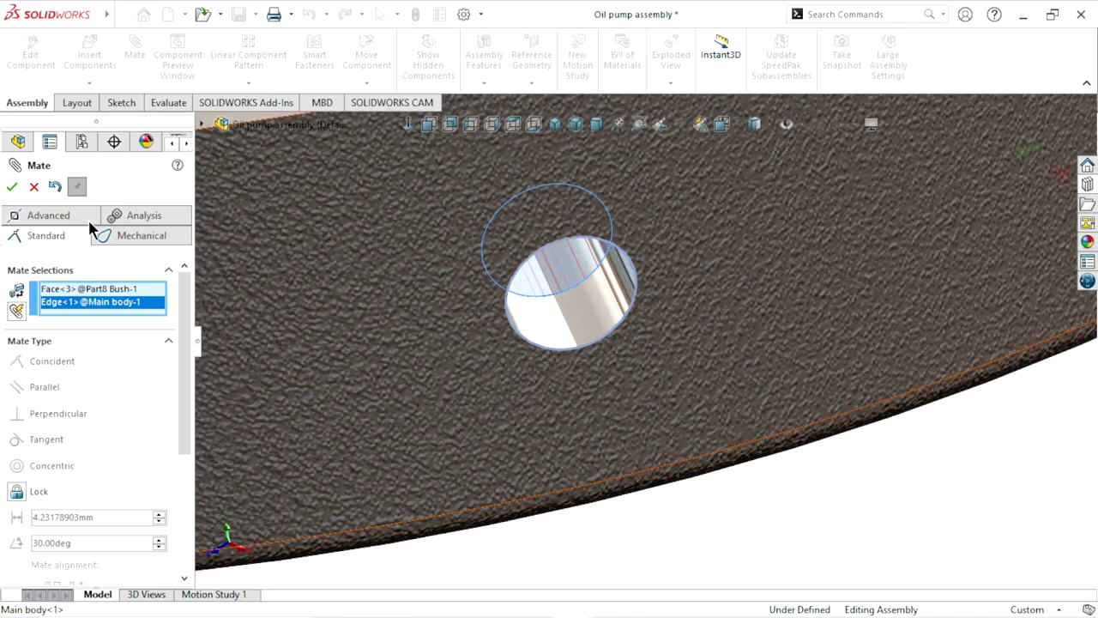
{"action": "scroll", "coordinate": [495, 355], "scroll_direction": "up", "scroll_amount": 3}
{"action": "scroll", "coordinate": [558, 358], "scroll_direction": "up", "scroll_amount": 2}
{"action": "left_click", "coordinate": [567, 354]}
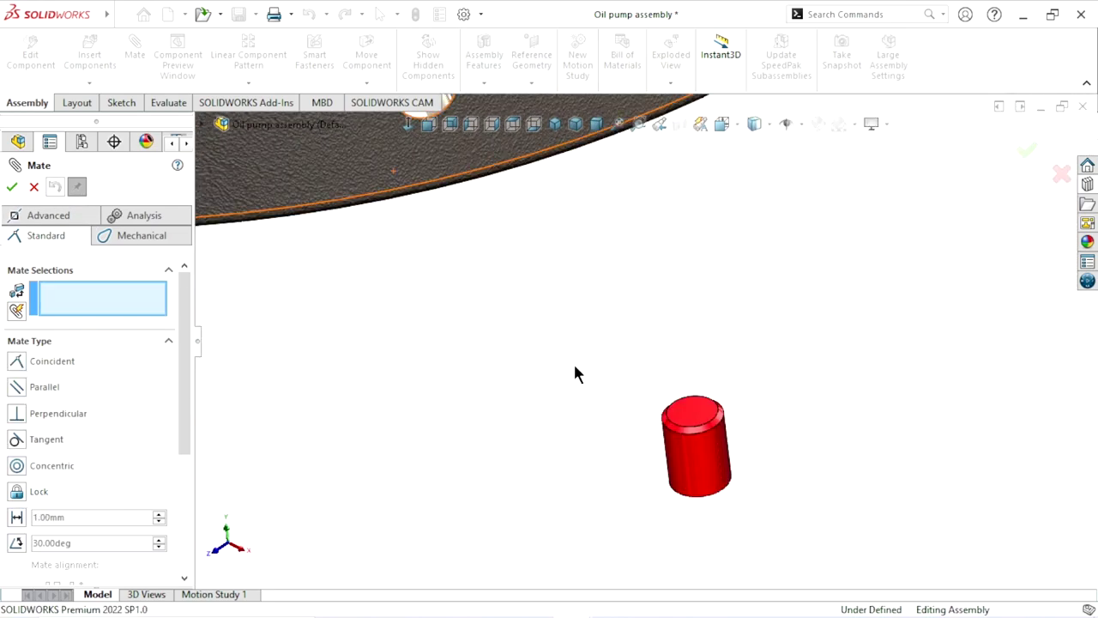
{"action": "scroll", "coordinate": [589, 371], "scroll_direction": "down", "scroll_amount": 1}
{"action": "scroll", "coordinate": [595, 294], "scroll_direction": "down", "scroll_amount": 2}
{"action": "scroll", "coordinate": [581, 240], "scroll_direction": "down", "scroll_amount": 2}
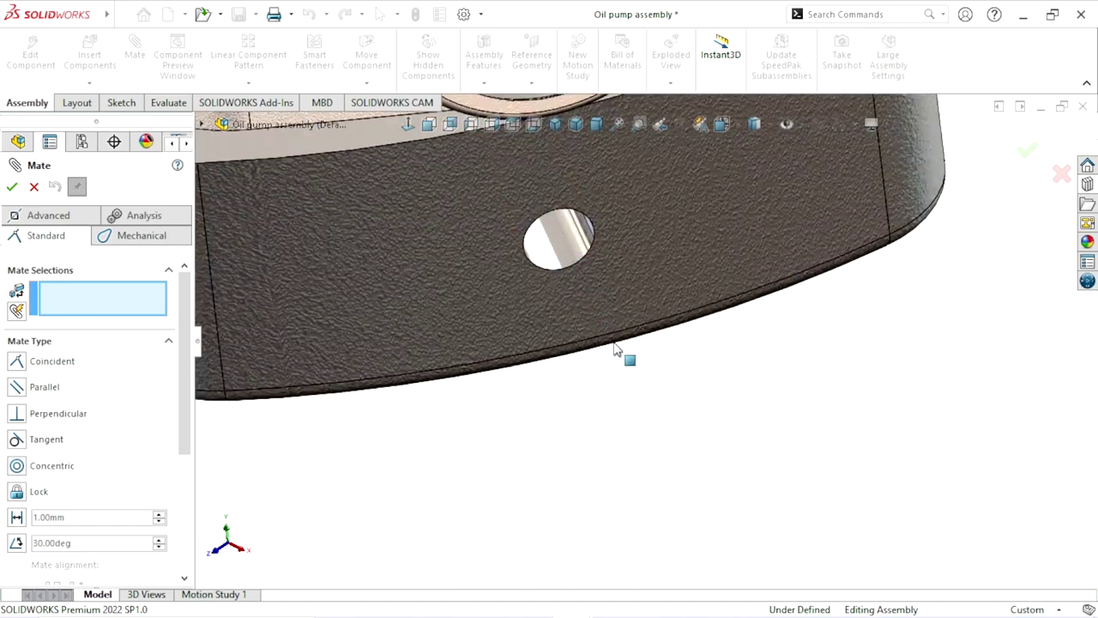
Re-pick the main body hole face and bush face and apply a concentric mate.
{"action": "left_click", "coordinate": [566, 254]}
{"action": "scroll", "coordinate": [627, 360], "scroll_direction": "up", "scroll_amount": 3}
{"action": "scroll", "coordinate": [757, 464], "scroll_direction": "up", "scroll_amount": 2}
{"action": "scroll", "coordinate": [702, 463], "scroll_direction": "down", "scroll_amount": 3}
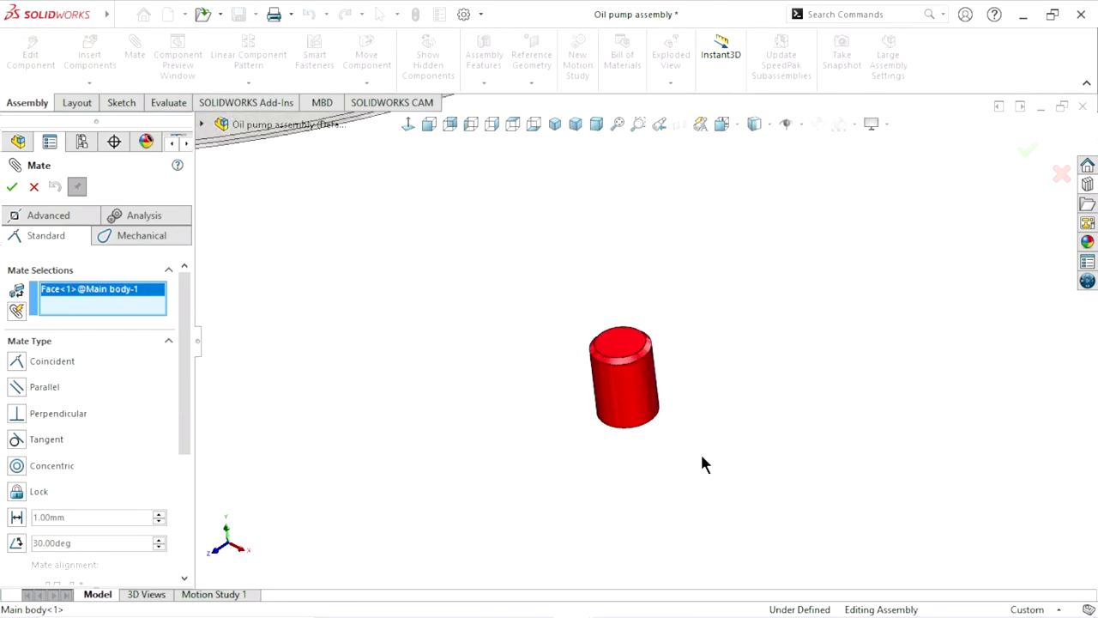
{"action": "left_click", "coordinate": [629, 403]}
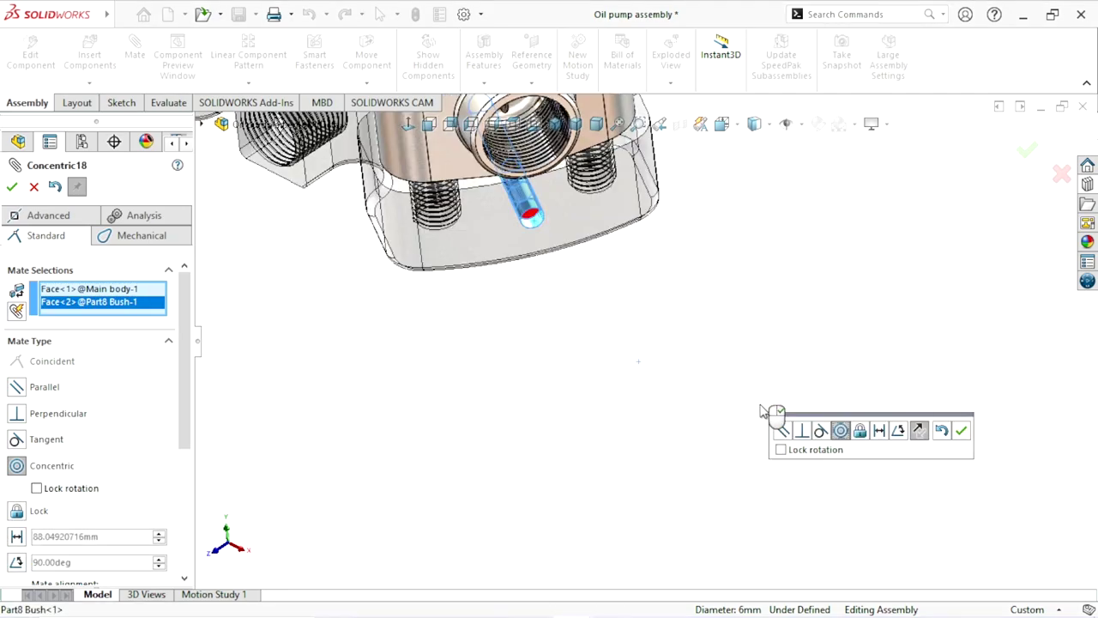
{"action": "left_click", "coordinate": [961, 435]}
{"action": "scroll", "coordinate": [508, 248], "scroll_direction": "down", "scroll_amount": 2}
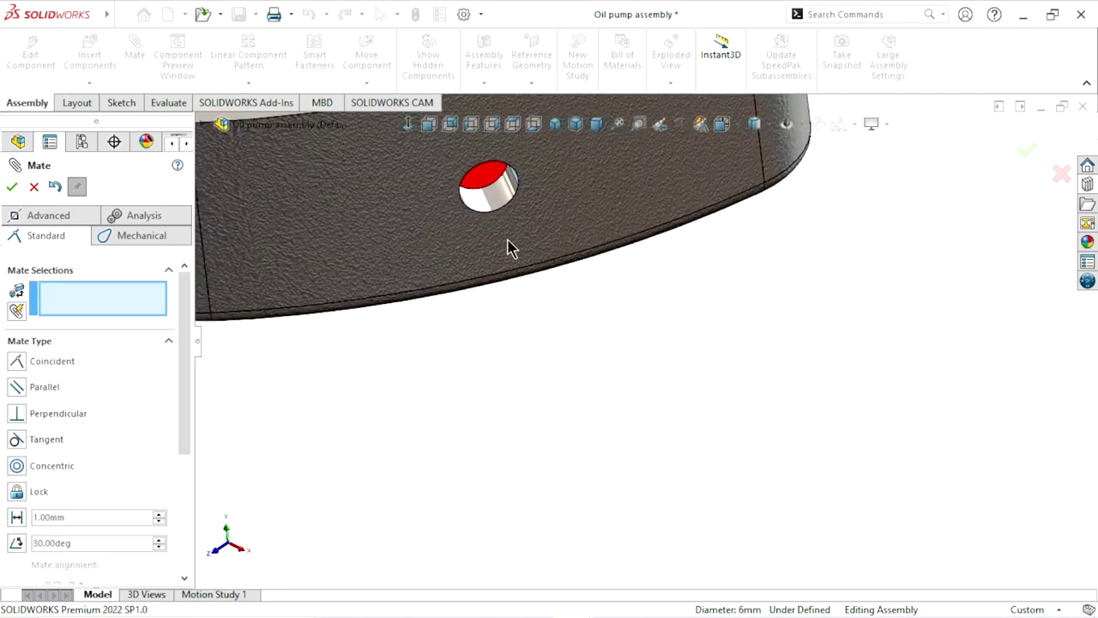
Pull the bush out and mate its end face tangent to the body's outer face.
{"action": "left_click_drag", "start_coordinate": [489, 184], "coordinate": [525, 249]}
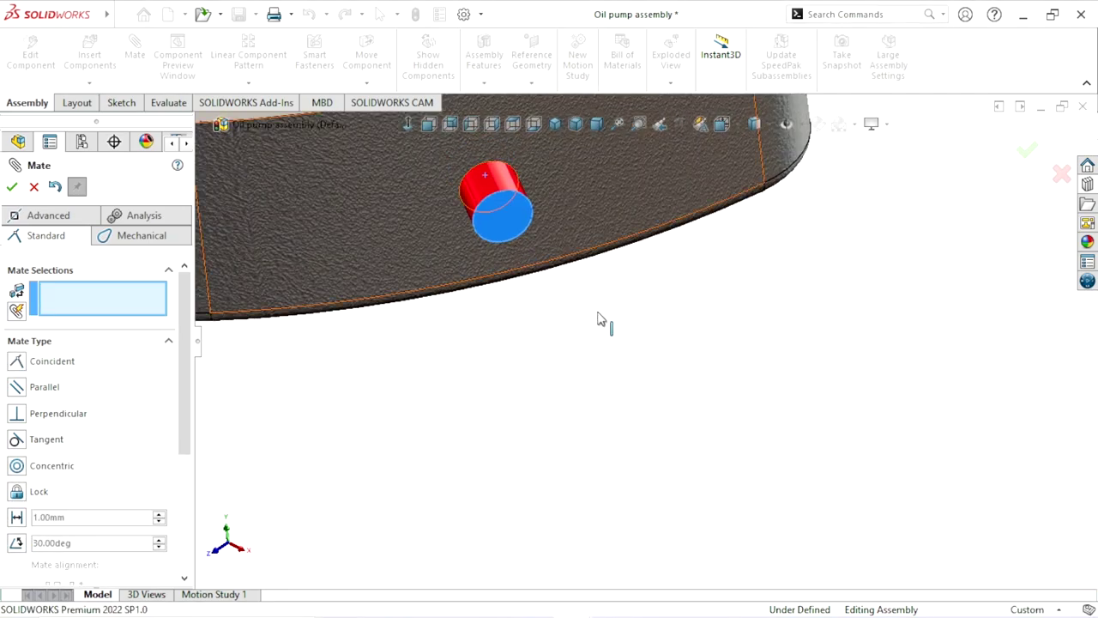
{"action": "mouse_move", "coordinate": [505, 288]}
{"action": "middle_mouse_down"}
{"action": "mouse_move", "coordinate": [506, 206]}
{"action": "mouse_move", "coordinate": [569, 304]}
{"action": "middle_mouse_up"}
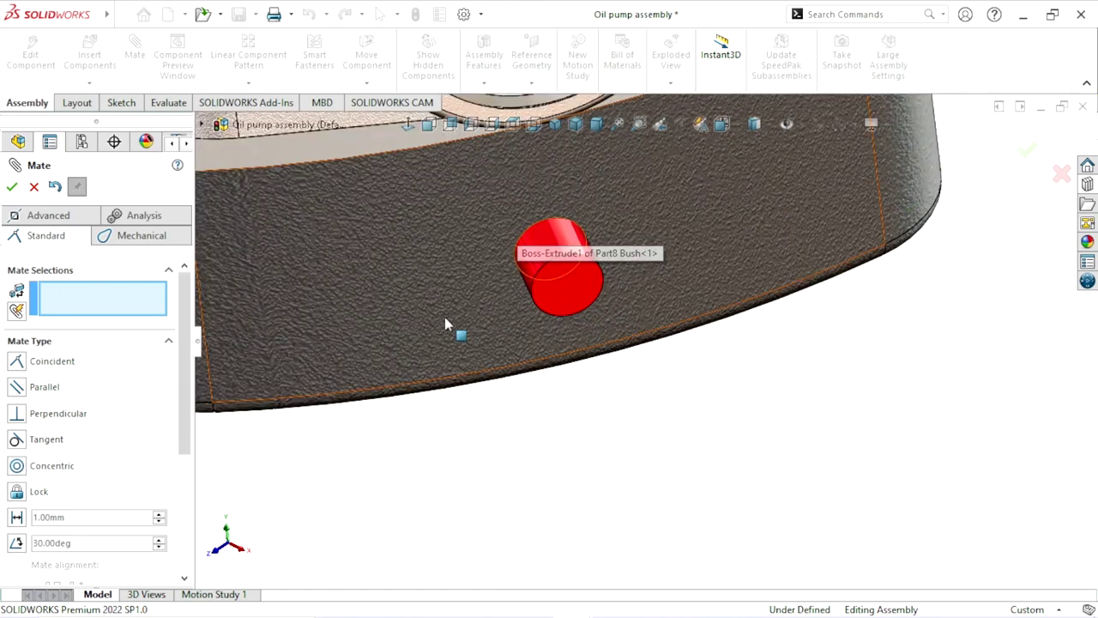
{"action": "left_click", "coordinate": [654, 247]}
{"action": "scroll", "coordinate": [579, 314], "scroll_direction": "down", "scroll_amount": 3}
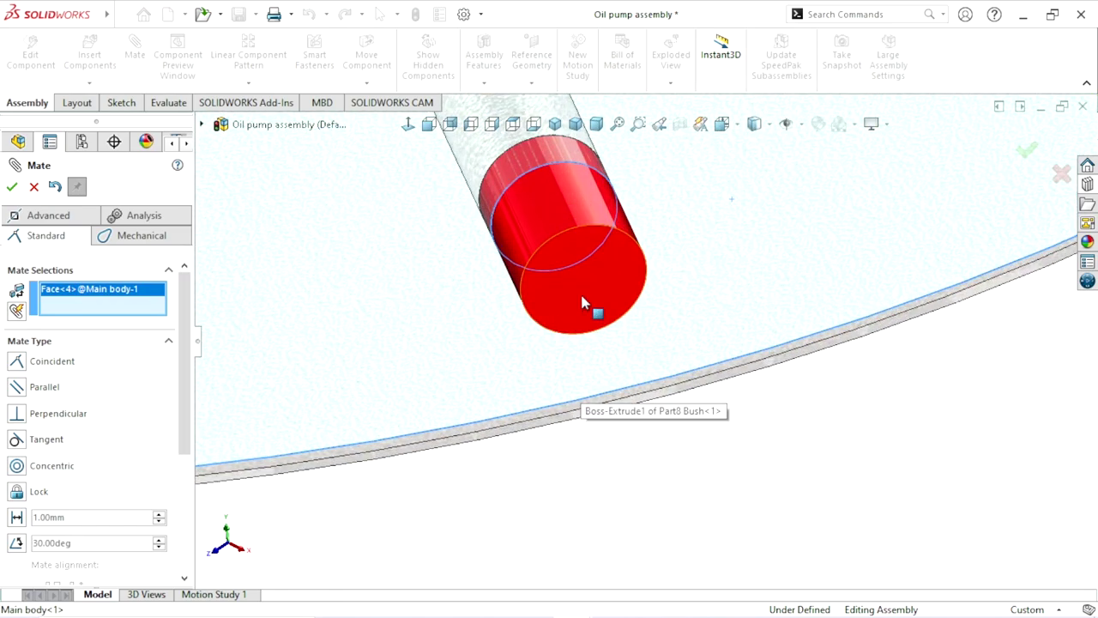
{"action": "left_click", "coordinate": [581, 294]}
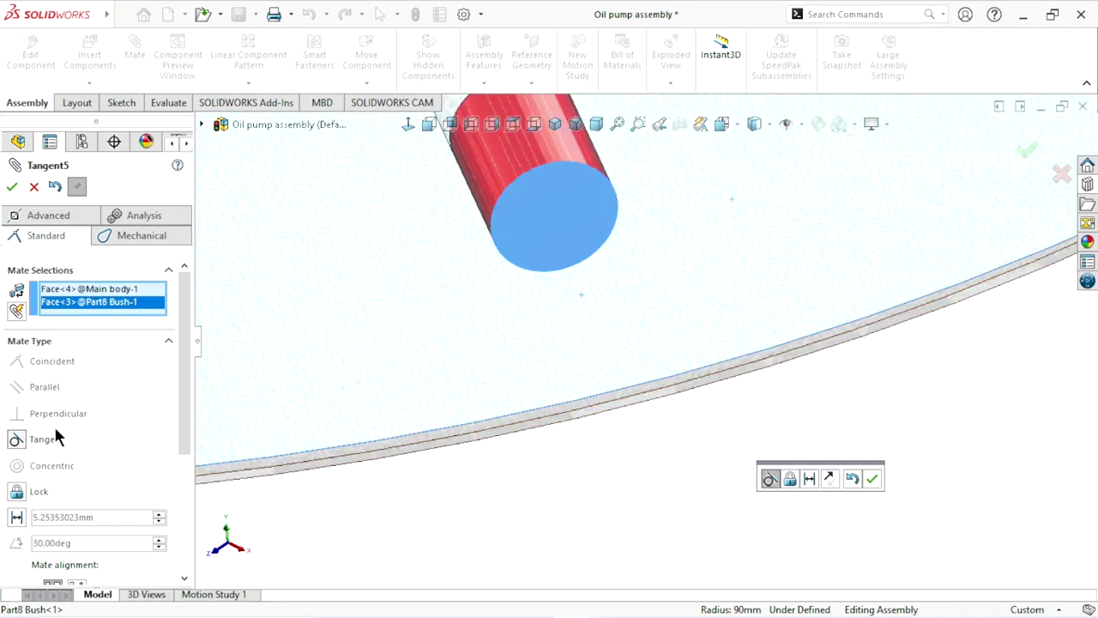
{"action": "left_click", "coordinate": [871, 481]}
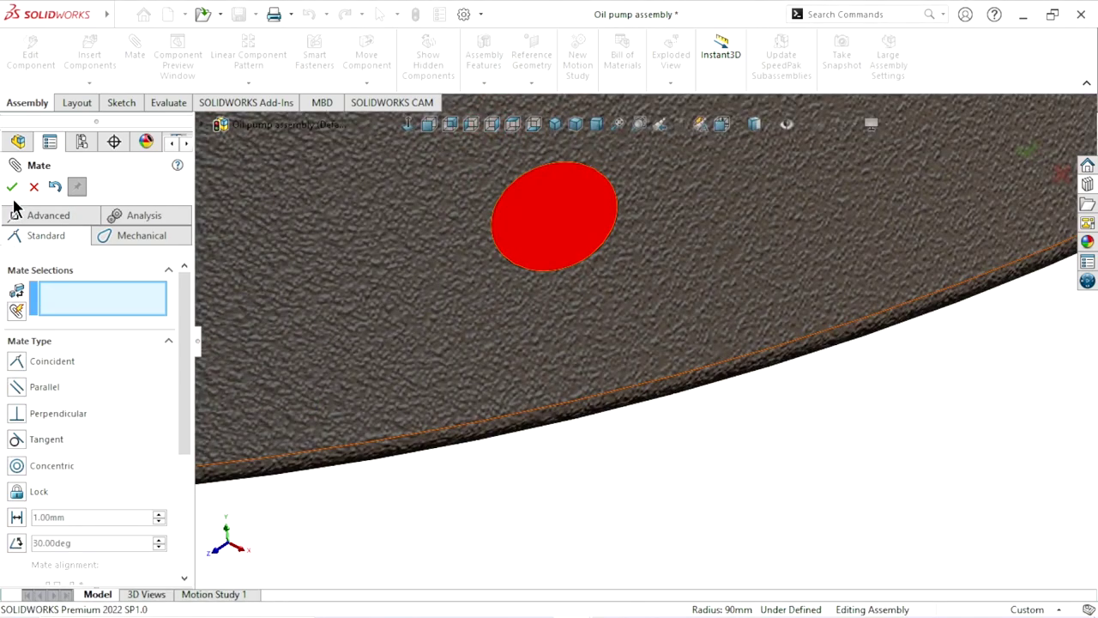
{"action": "key", "text": "Escape"}
Start a circular component pattern with the red bush as the component to pattern.
{"action": "scroll", "coordinate": [643, 427], "scroll_direction": "up", "scroll_amount": 3}
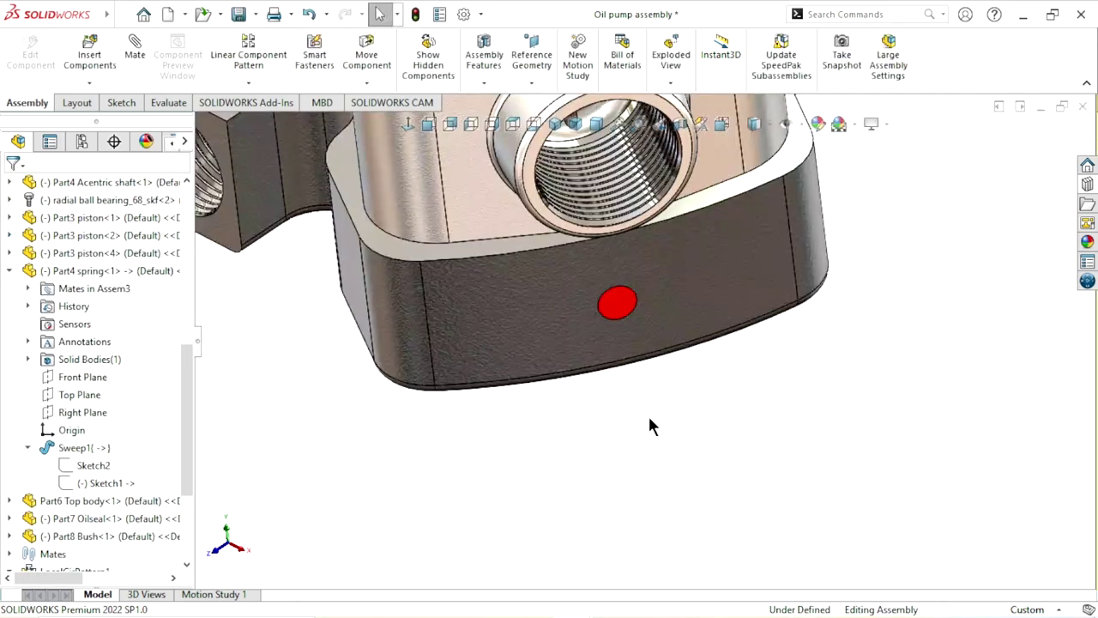
{"action": "scroll", "coordinate": [650, 429], "scroll_direction": "up", "scroll_amount": 3}
{"action": "scroll", "coordinate": [666, 378], "scroll_direction": "down", "scroll_amount": 3}
{"action": "scroll", "coordinate": [668, 374], "scroll_direction": "down", "scroll_amount": 3}
{"action": "scroll", "coordinate": [681, 359], "scroll_direction": "up", "scroll_amount": 3}
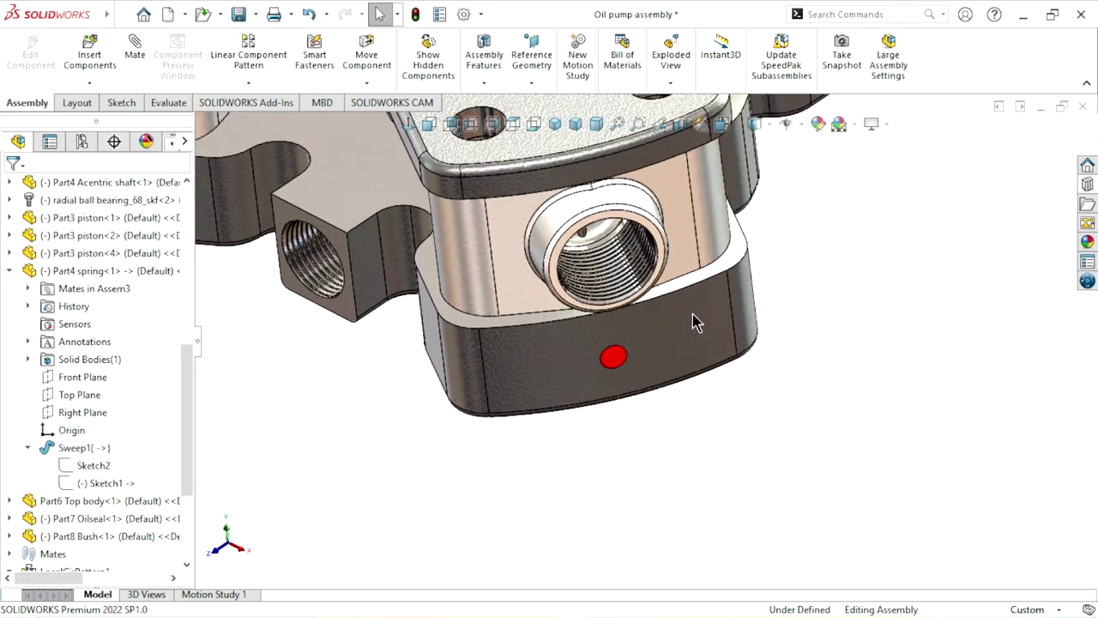
{"action": "scroll", "coordinate": [692, 316], "scroll_direction": "down", "scroll_amount": 2}
{"action": "left_click", "coordinate": [253, 83]}
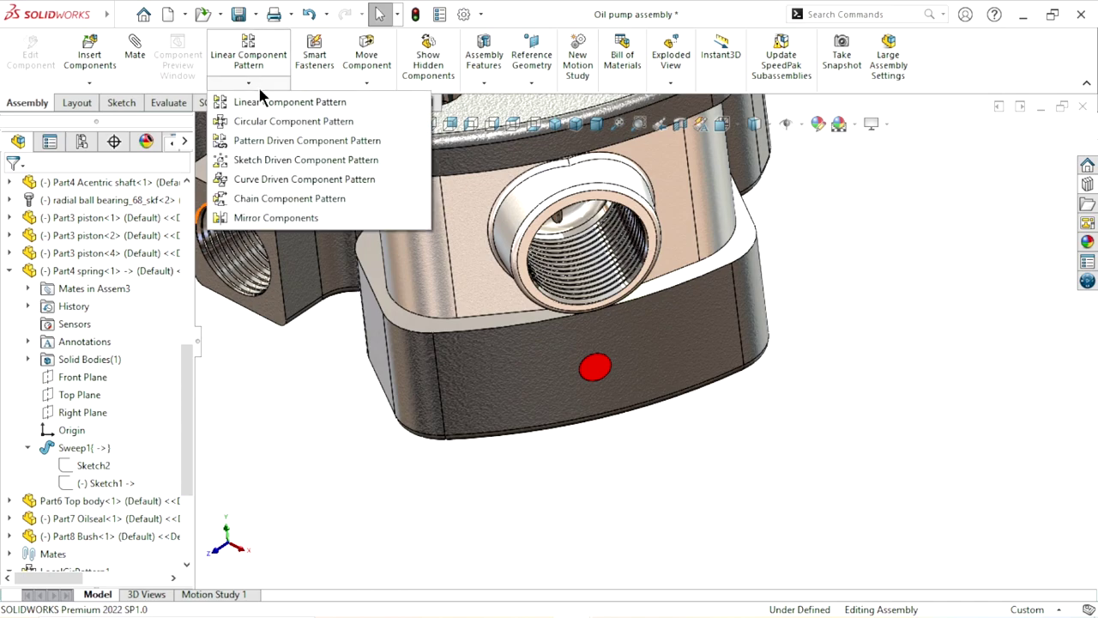
{"action": "left_click", "coordinate": [274, 117]}
{"action": "scroll", "coordinate": [592, 326], "scroll_direction": "up", "scroll_amount": 3}
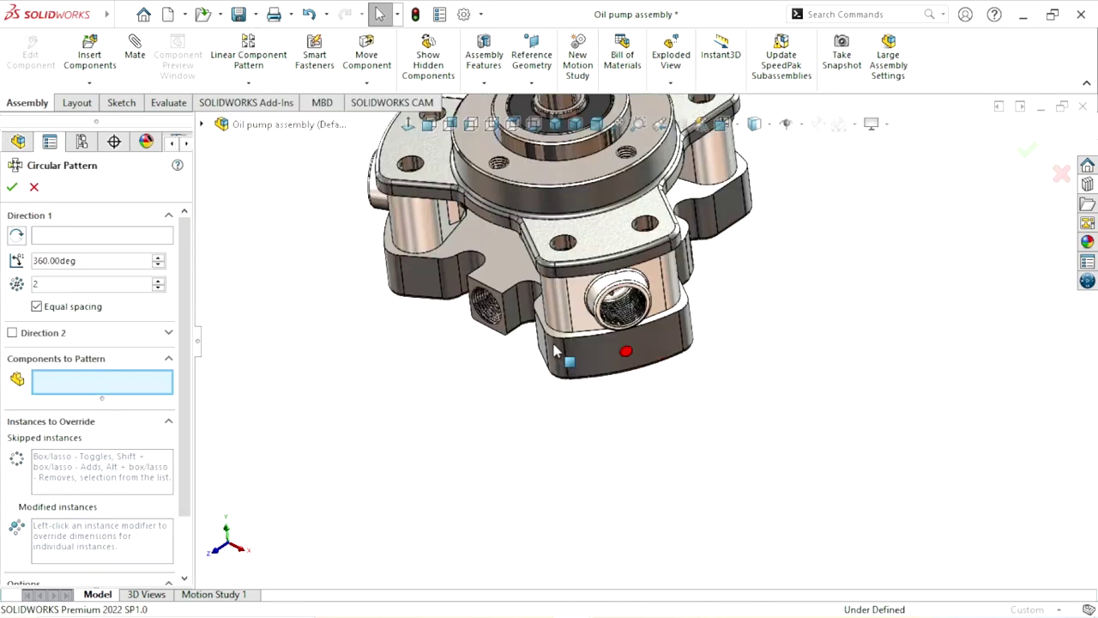
{"action": "scroll", "coordinate": [643, 358], "scroll_direction": "down", "scroll_amount": 3}
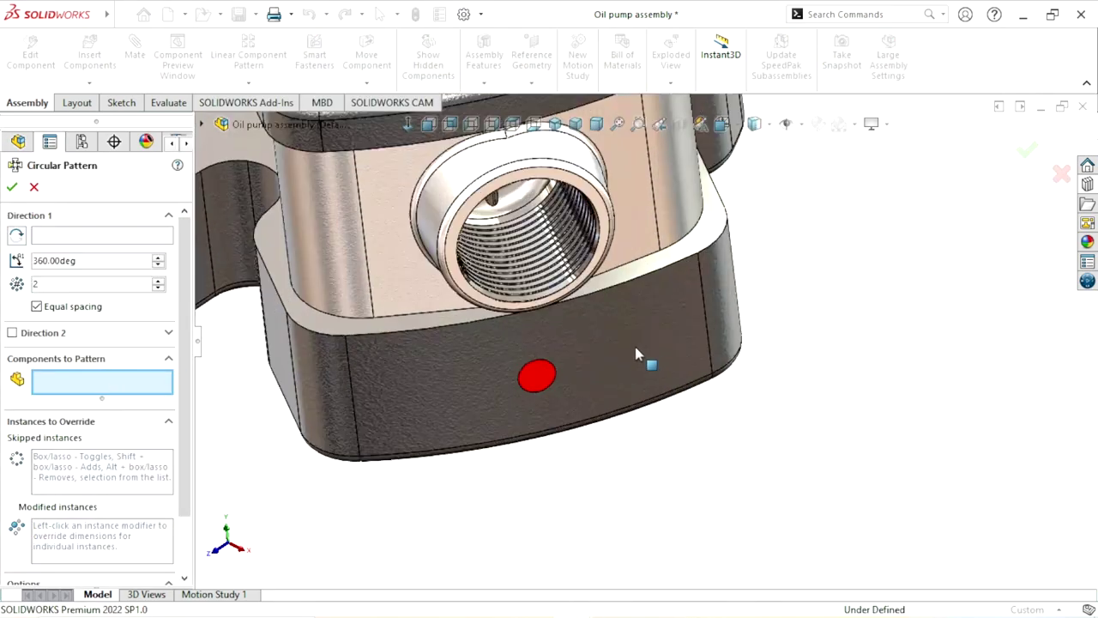
{"action": "left_click", "coordinate": [544, 377]}
{"action": "scroll", "coordinate": [730, 412], "scroll_direction": "up", "scroll_amount": 3}
{"action": "scroll", "coordinate": [744, 401], "scroll_direction": "up", "scroll_amount": 1}
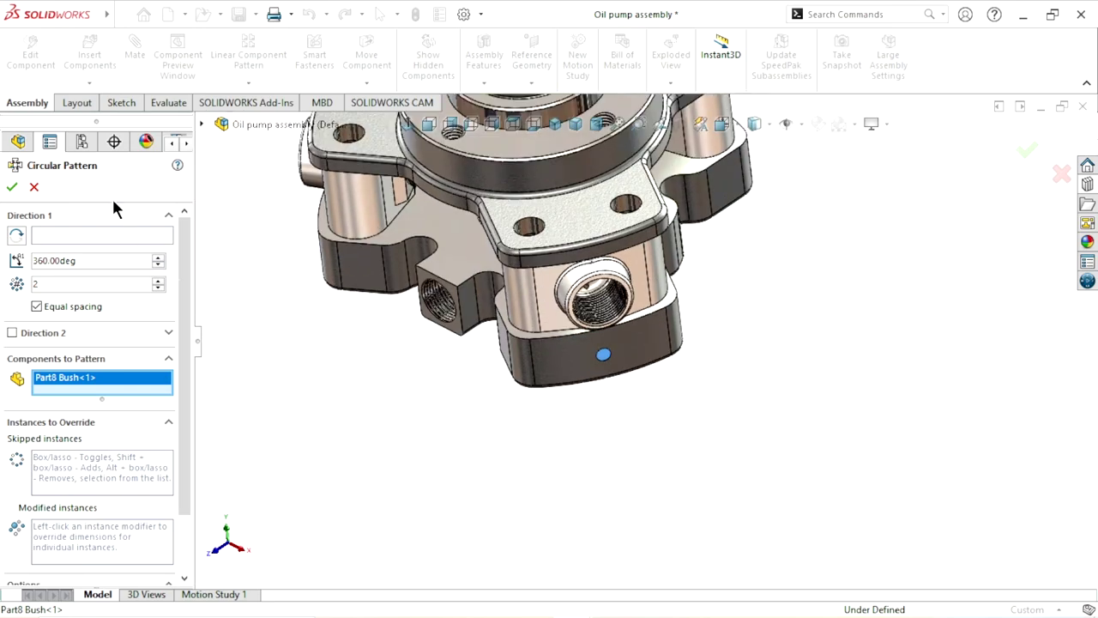
Use the top body's cylindrical face as axis for 3 equally spaced bushes and confirm.
{"action": "left_click", "coordinate": [77, 235]}
{"action": "scroll", "coordinate": [627, 300], "scroll_direction": "up", "scroll_amount": 3}
{"action": "scroll", "coordinate": [611, 268], "scroll_direction": "down", "scroll_amount": 5}
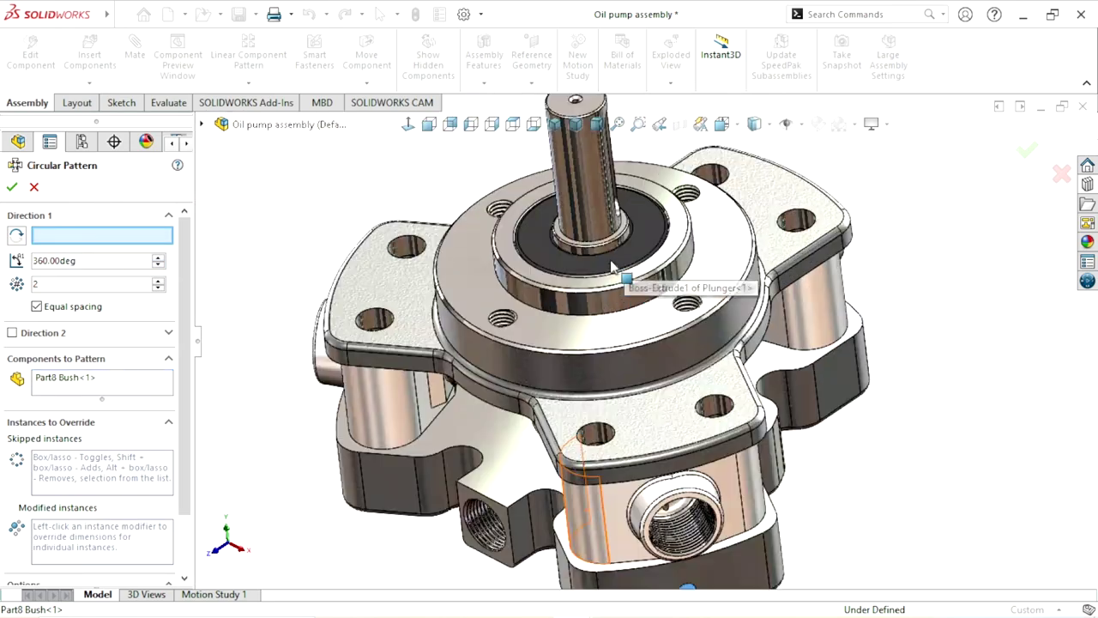
{"action": "left_click", "coordinate": [636, 371]}
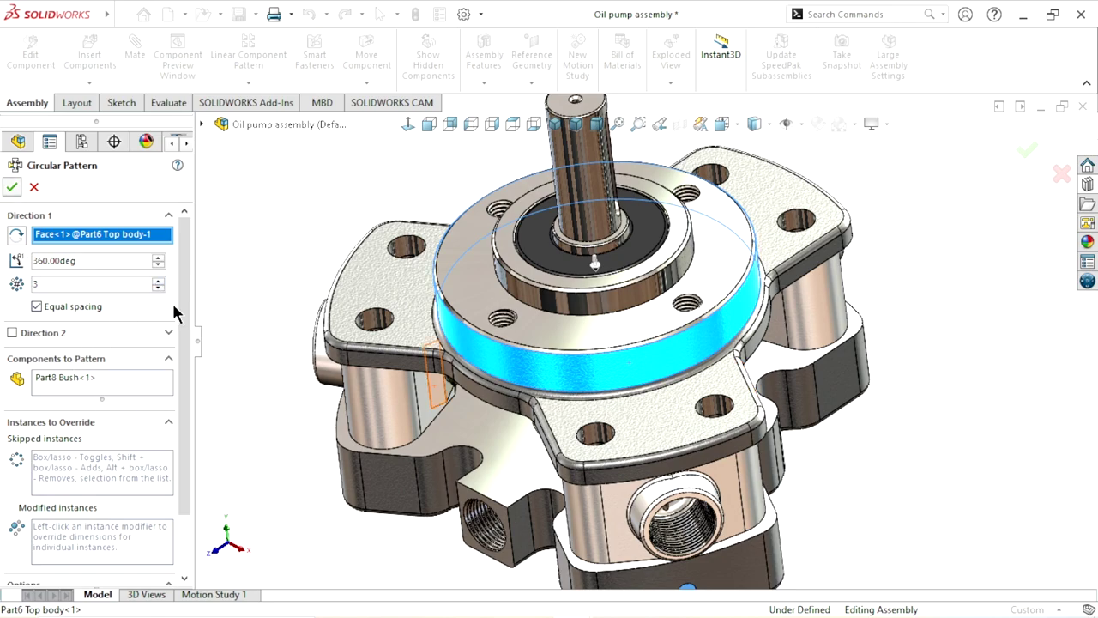
{"action": "key", "text": "Return"}
{"action": "scroll", "coordinate": [600, 360], "scroll_direction": "up", "scroll_amount": 5}
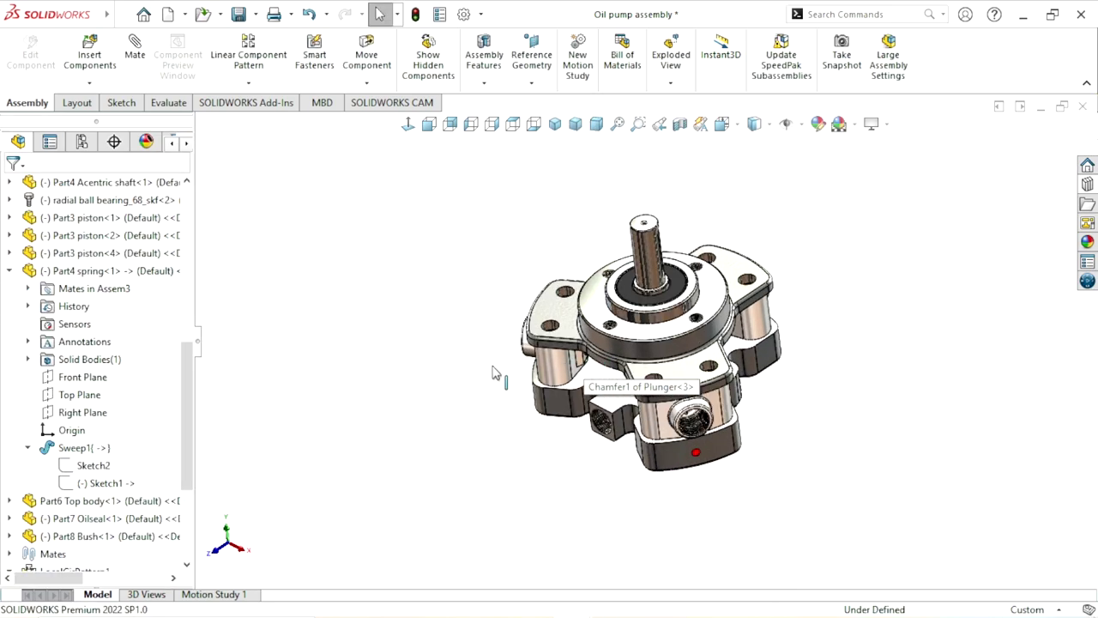
{"action": "mouse_move", "coordinate": [490, 372]}
{"action": "middle_mouse_down"}
{"action": "mouse_move", "coordinate": [616, 402]}
{"action": "mouse_move", "coordinate": [483, 392]}
{"action": "mouse_move", "coordinate": [338, 358]}
{"action": "mouse_move", "coordinate": [407, 441]}
{"action": "mouse_move", "coordinate": [548, 400]}
{"action": "middle_mouse_up"}
{"action": "scroll", "coordinate": [549, 409], "scroll_direction": "down", "scroll_amount": 3}
{"action": "mouse_move", "coordinate": [732, 342]}
{"action": "middle_mouse_down"}
{"action": "mouse_move", "coordinate": [833, 449]}
{"action": "mouse_move", "coordinate": [802, 458]}
{"action": "mouse_move", "coordinate": [760, 438]}
{"action": "middle_mouse_up"}
{"action": "scroll", "coordinate": [760, 438], "scroll_direction": "up", "scroll_amount": 3}
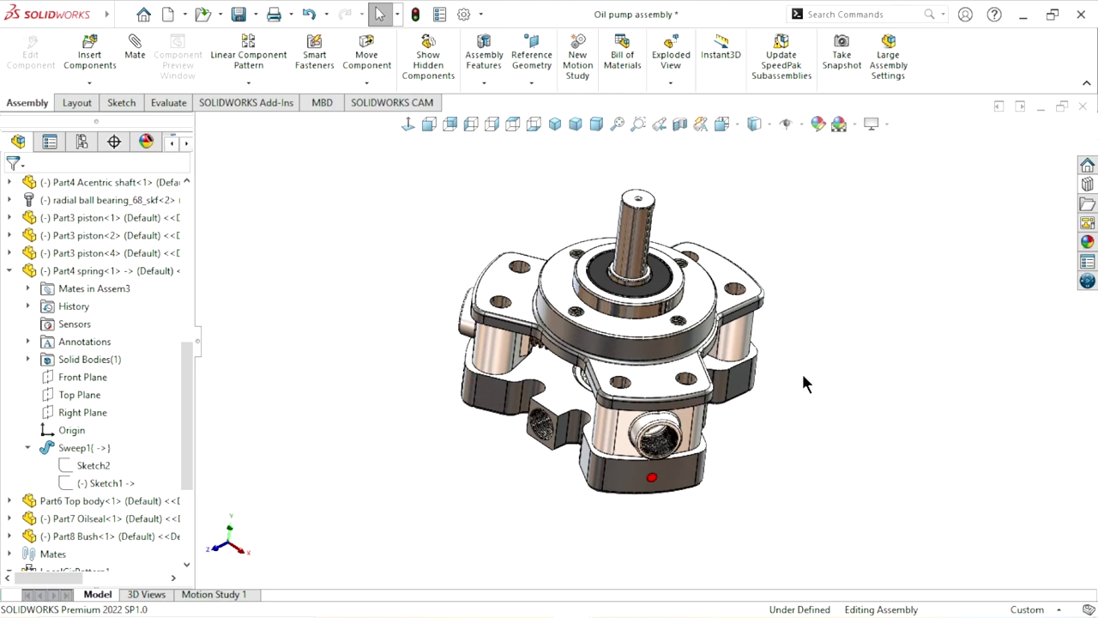
{"action": "scroll", "coordinate": [802, 371], "scroll_direction": "down", "scroll_amount": 3}
{"action": "scroll", "coordinate": [847, 421], "scroll_direction": "up", "scroll_amount": 3}
{"action": "scroll", "coordinate": [738, 410], "scroll_direction": "down", "scroll_amount": 3}
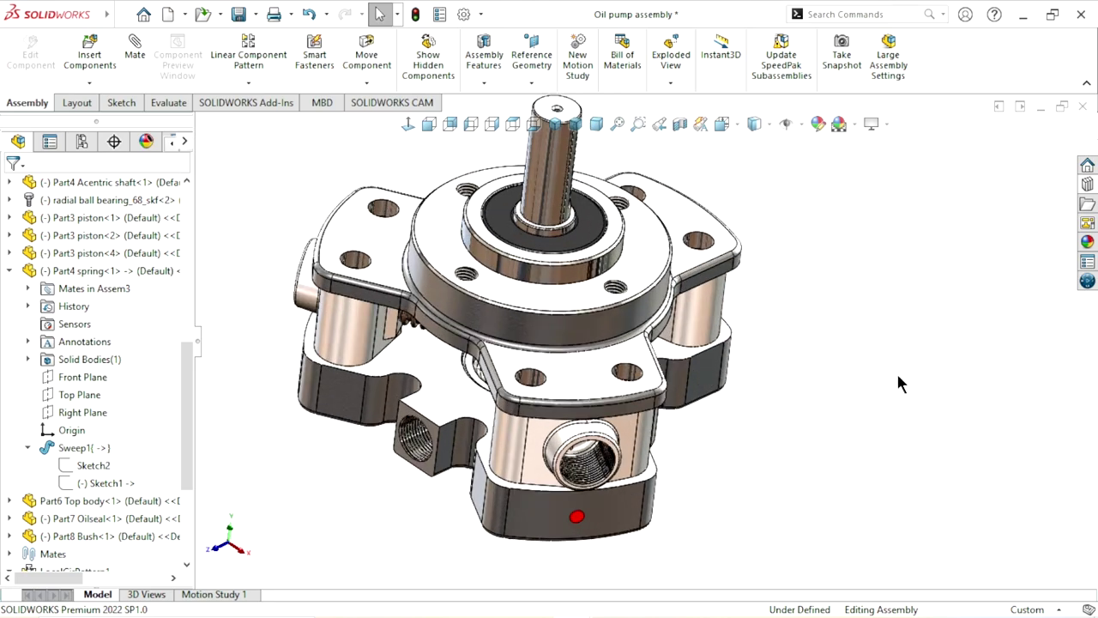
Drag the ANSI Metric Socket Head Cap Screw from the Toolbox library beside the pump.
{"action": "left_click", "coordinate": [1088, 183]}
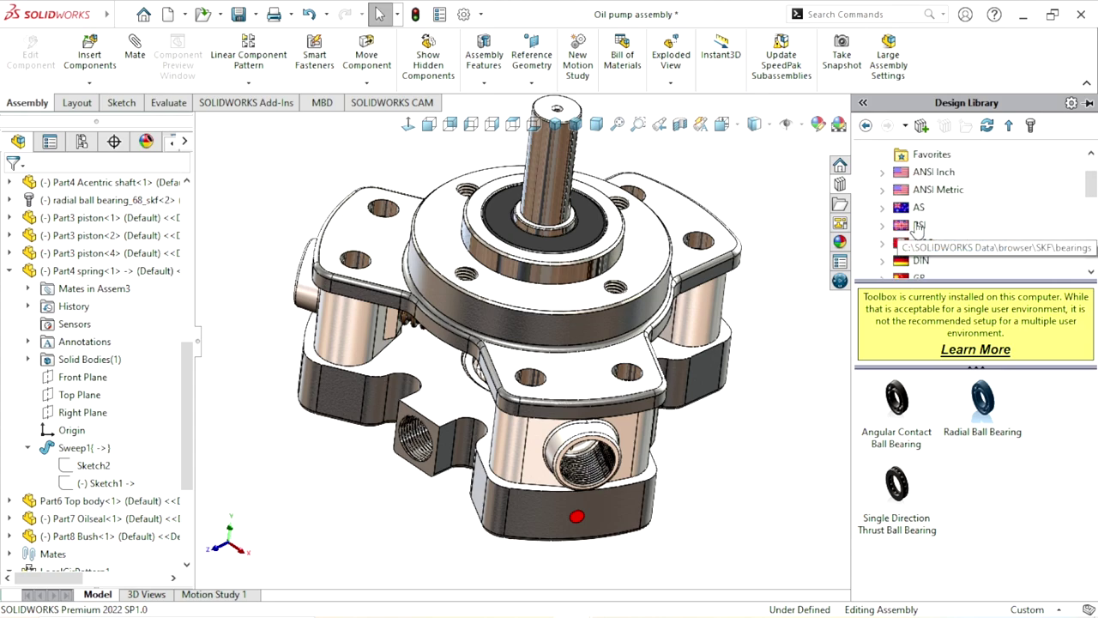
{"action": "left_click", "coordinate": [866, 126]}
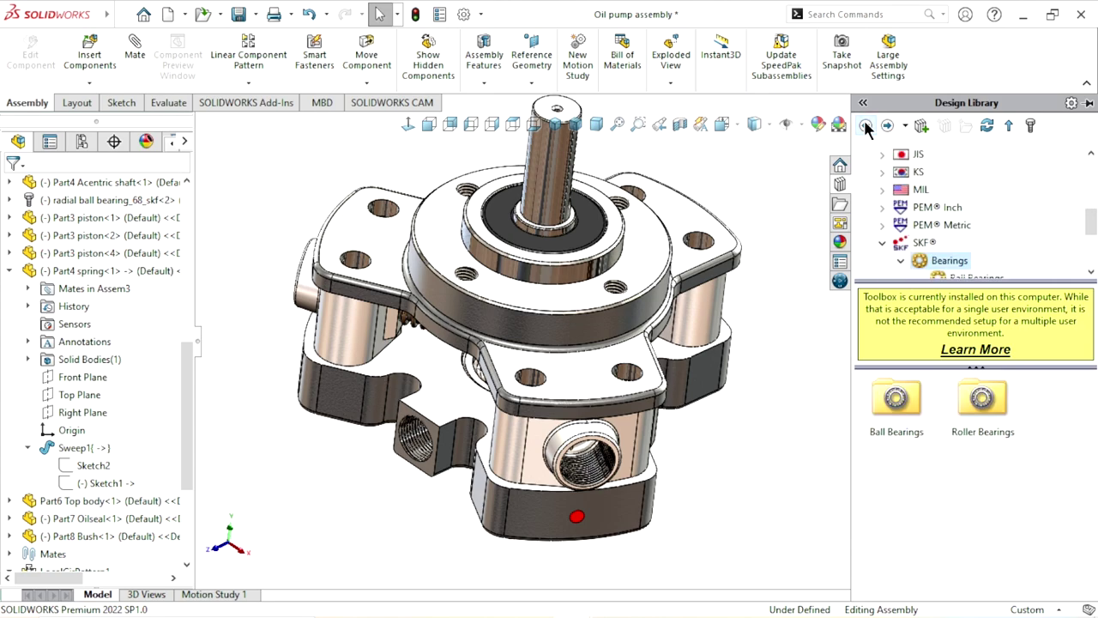
{"action": "left_click", "coordinate": [866, 126]}
{"action": "left_click", "coordinate": [866, 126]}
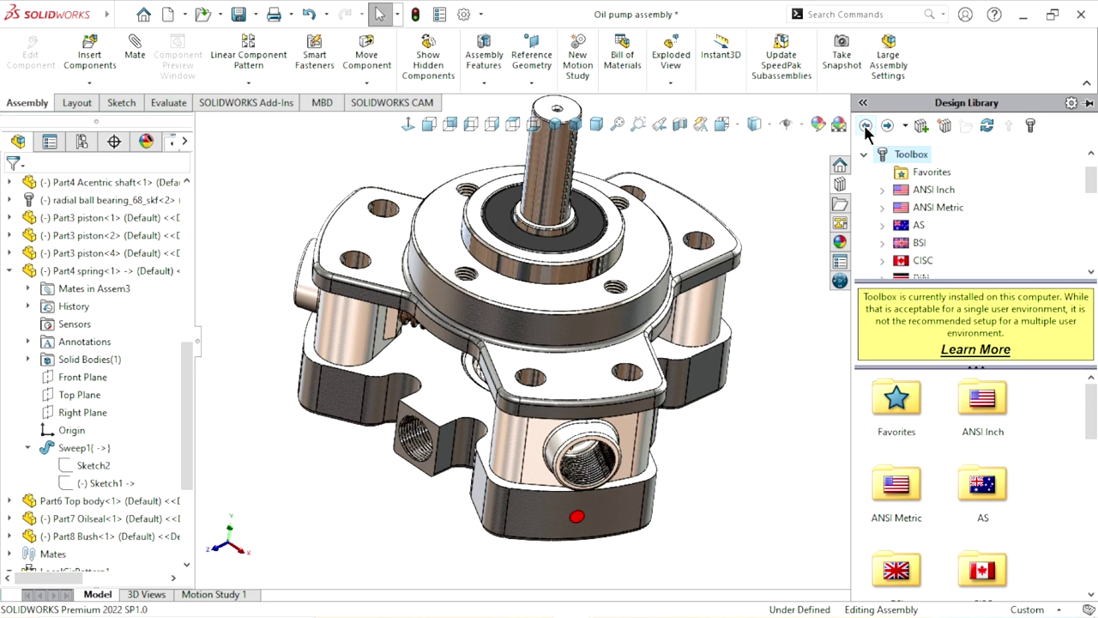
{"action": "double_click", "coordinate": [912, 485]}
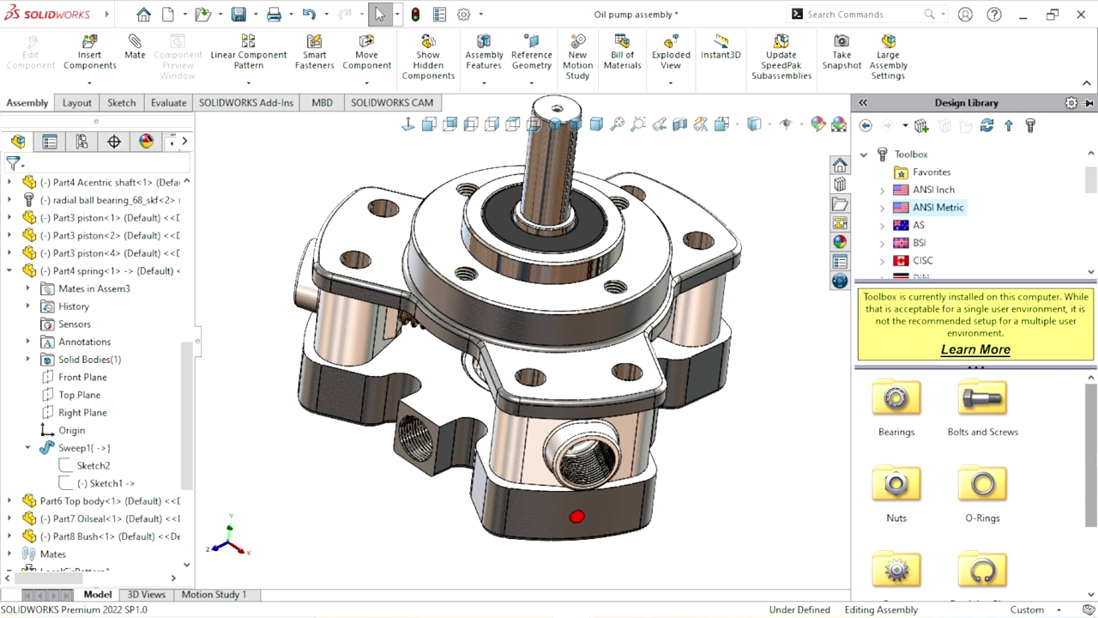
{"action": "double_click", "coordinate": [994, 405]}
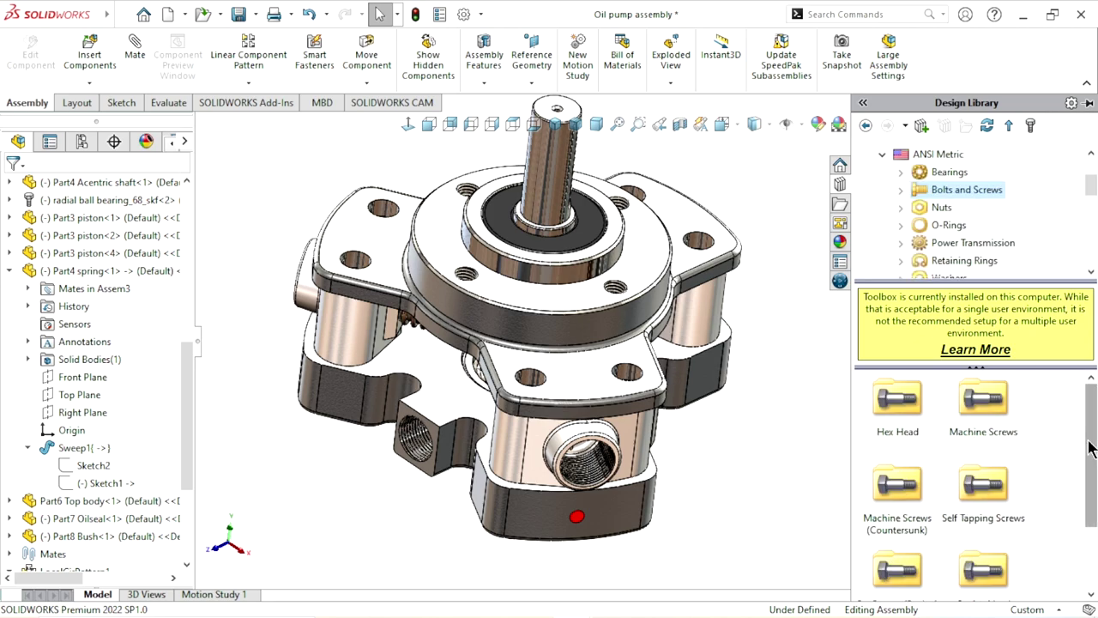
{"action": "left_click_drag", "start_coordinate": [1090, 448], "coordinate": [1090, 509]}
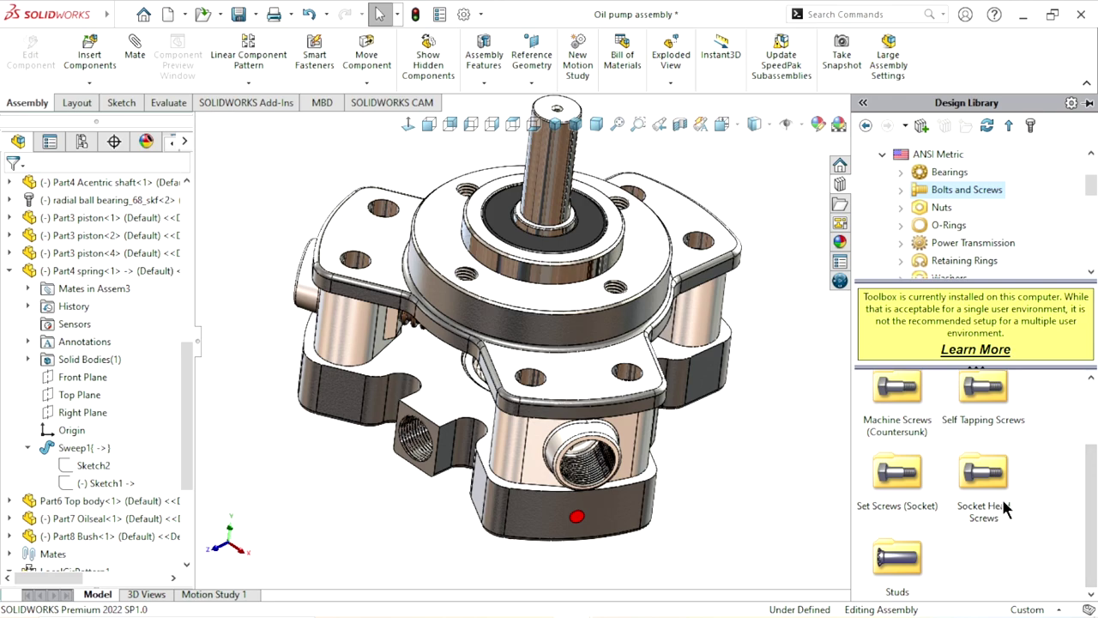
{"action": "double_click", "coordinate": [1000, 485]}
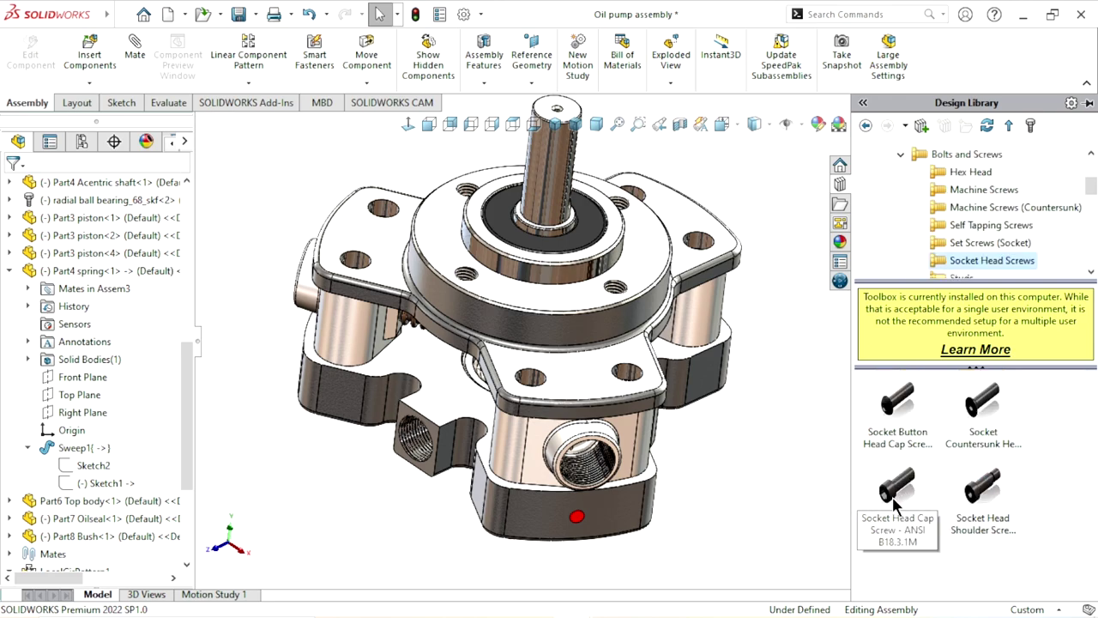
{"action": "mouse_move", "coordinate": [895, 504]}
{"action": "left_mouse_down"}
{"action": "mouse_move", "coordinate": [841, 334]}
{"action": "mouse_move", "coordinate": [863, 304]}
{"action": "left_mouse_up"}
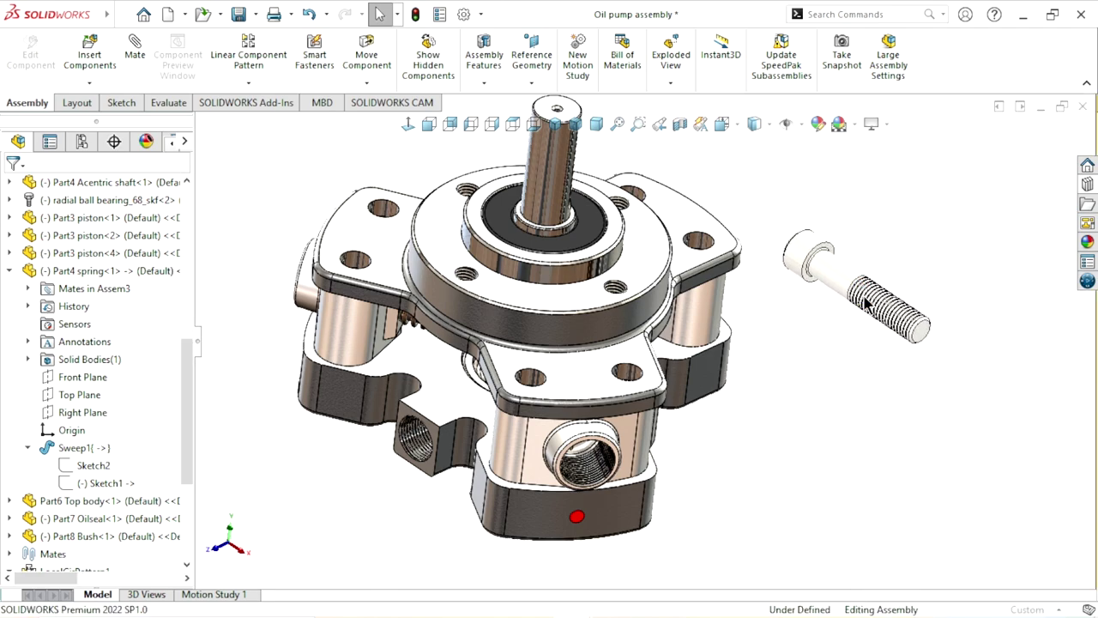
{"action": "left_click_drag", "start_coordinate": [866, 305], "coordinate": [866, 305]}
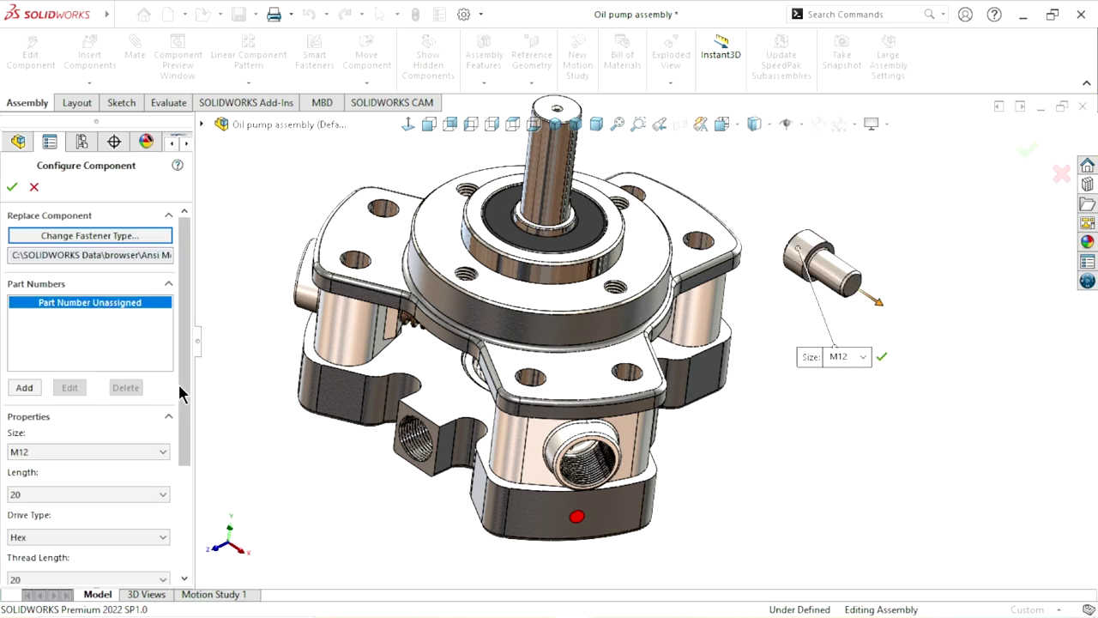
Configure the cap screw as M12, length 60, thread length 36, with Schematic thread display.
{"action": "left_click_drag", "start_coordinate": [183, 371], "coordinate": [184, 419]}
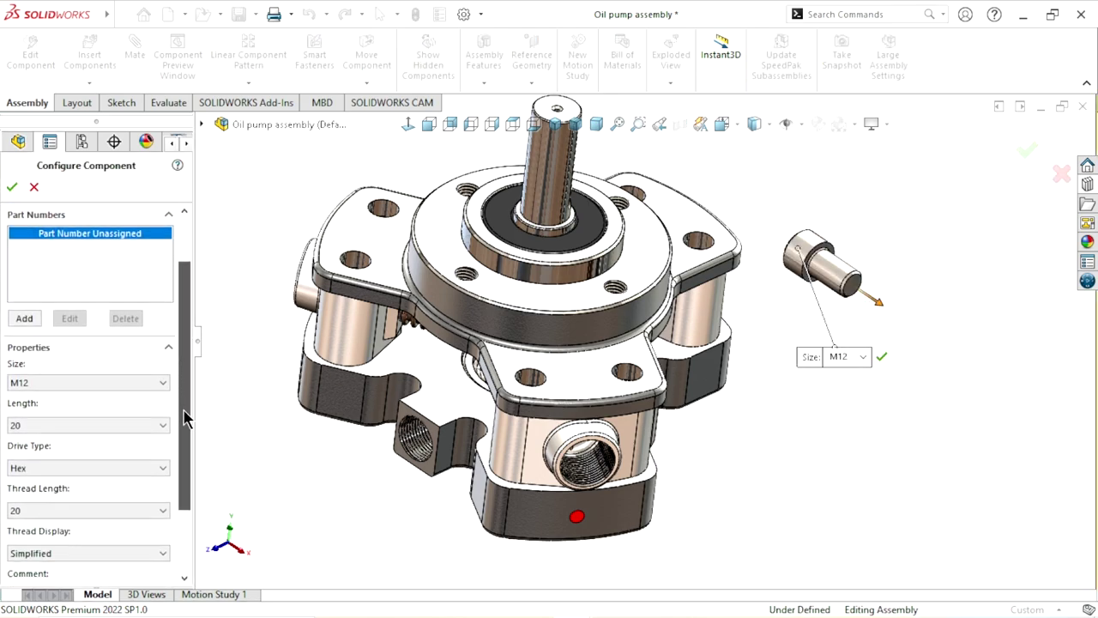
{"action": "left_click", "coordinate": [101, 374]}
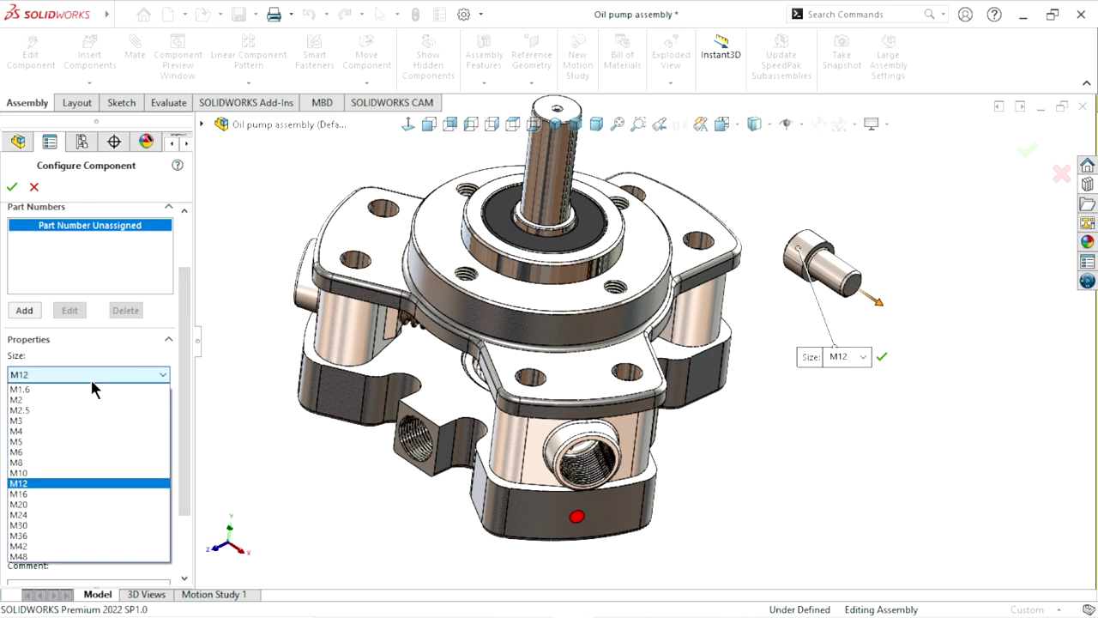
{"action": "left_click", "coordinate": [35, 485]}
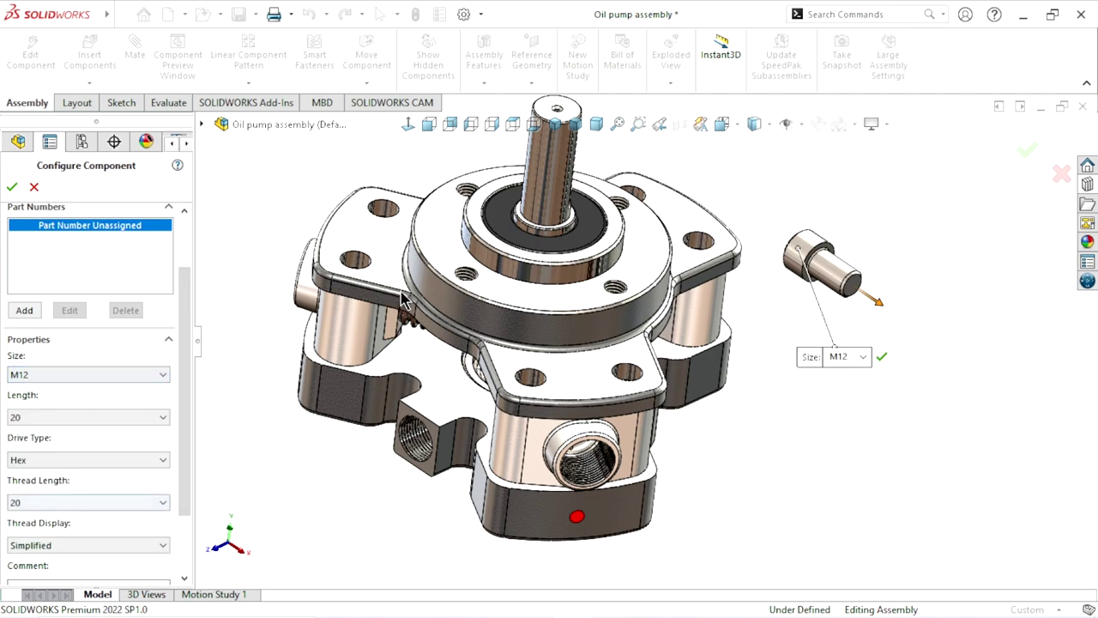
{"action": "left_click", "coordinate": [150, 417]}
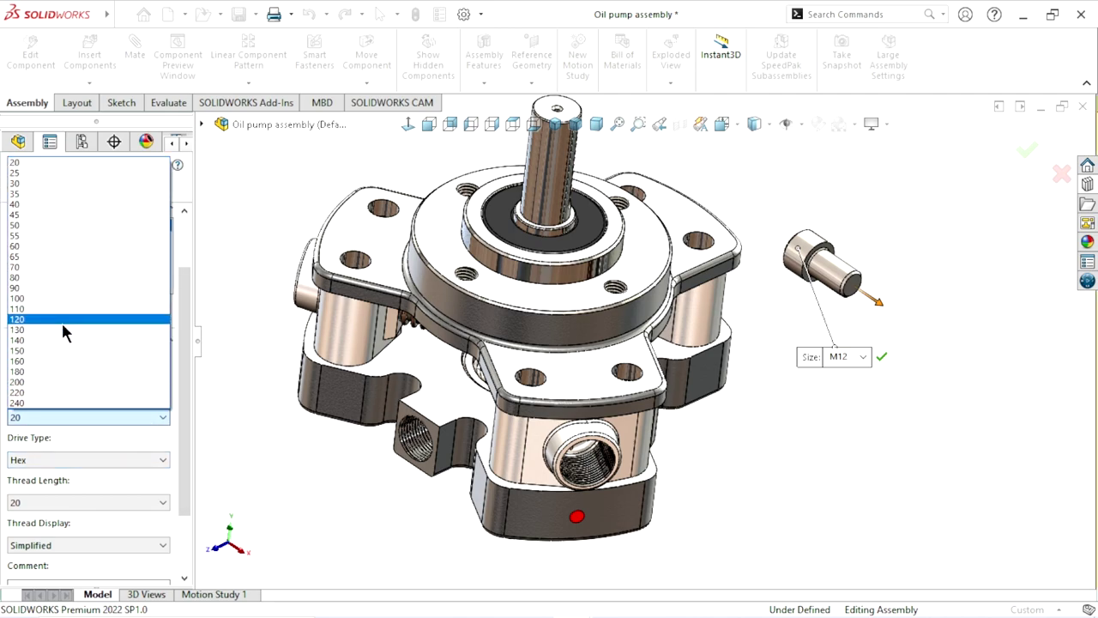
{"action": "left_click", "coordinate": [42, 247]}
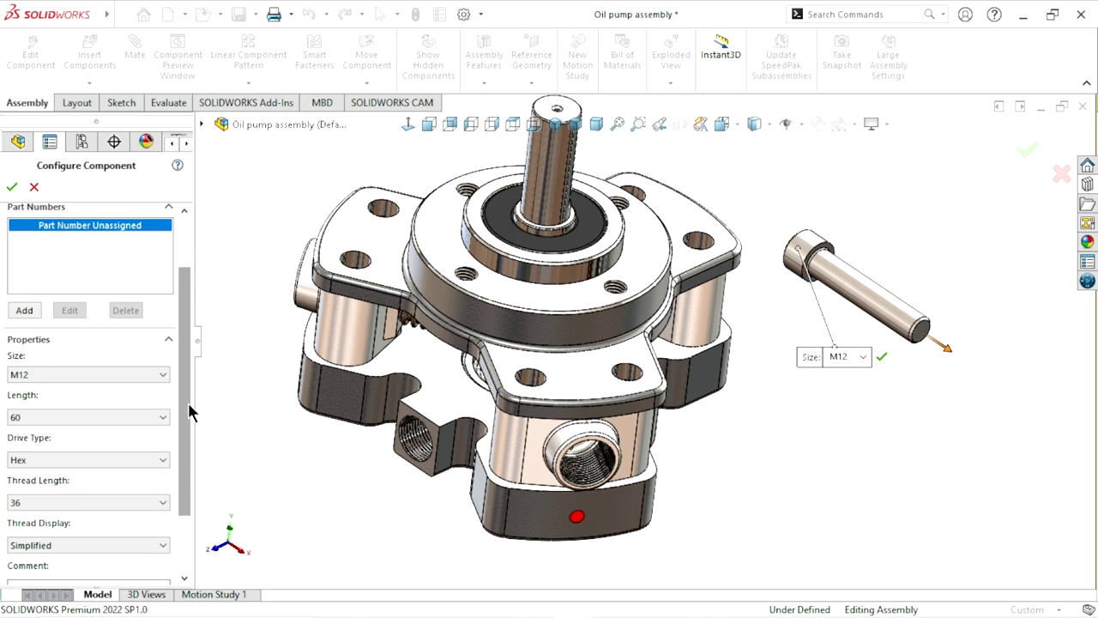
{"action": "scroll", "coordinate": [188, 407], "scroll_direction": "down", "scroll_amount": 1}
{"action": "scroll", "coordinate": [188, 416], "scroll_direction": "down", "scroll_amount": 2}
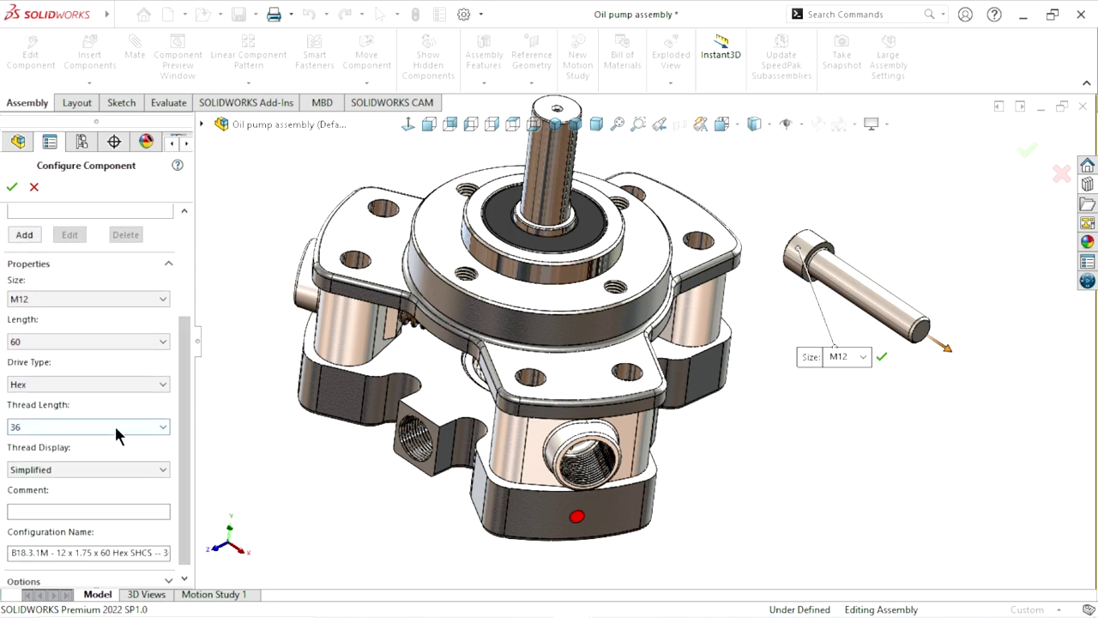
{"action": "left_click", "coordinate": [117, 431]}
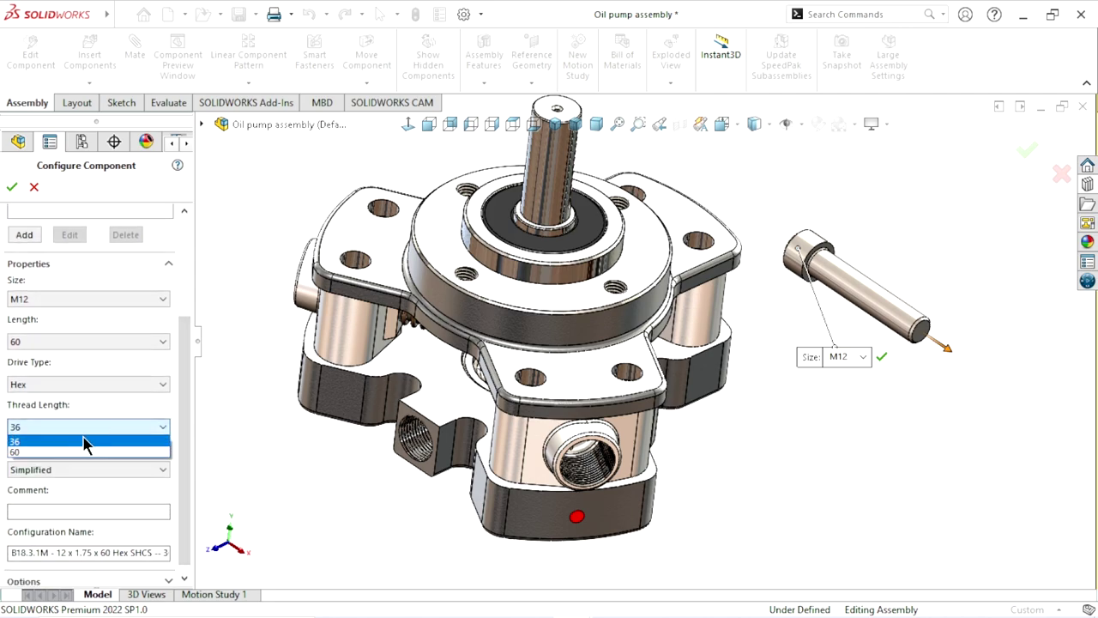
{"action": "left_click", "coordinate": [100, 477]}
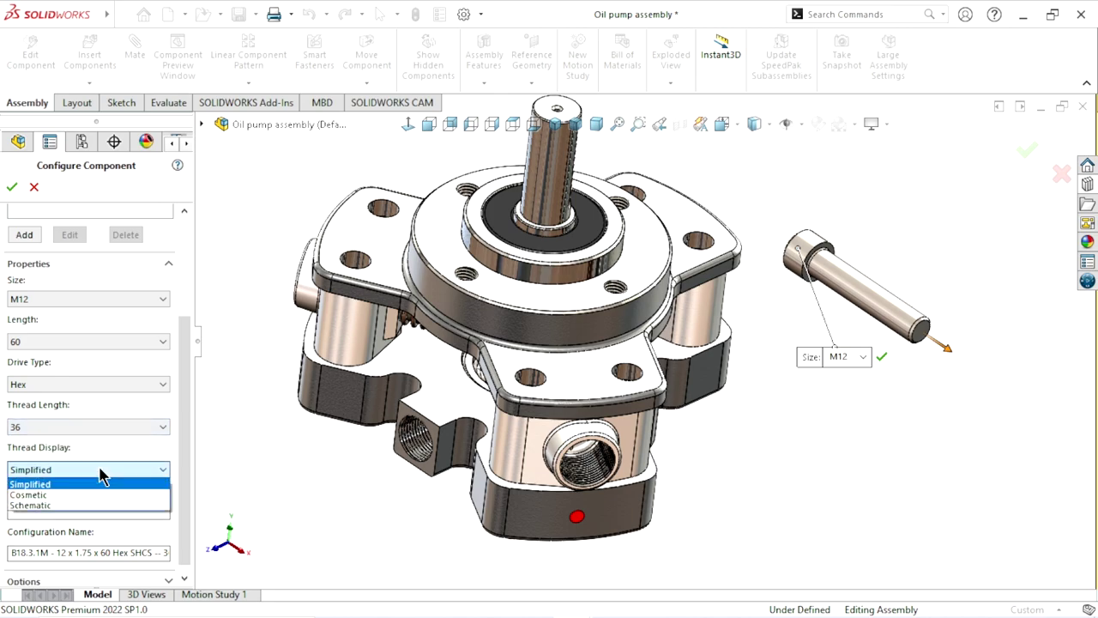
{"action": "left_click", "coordinate": [71, 503]}
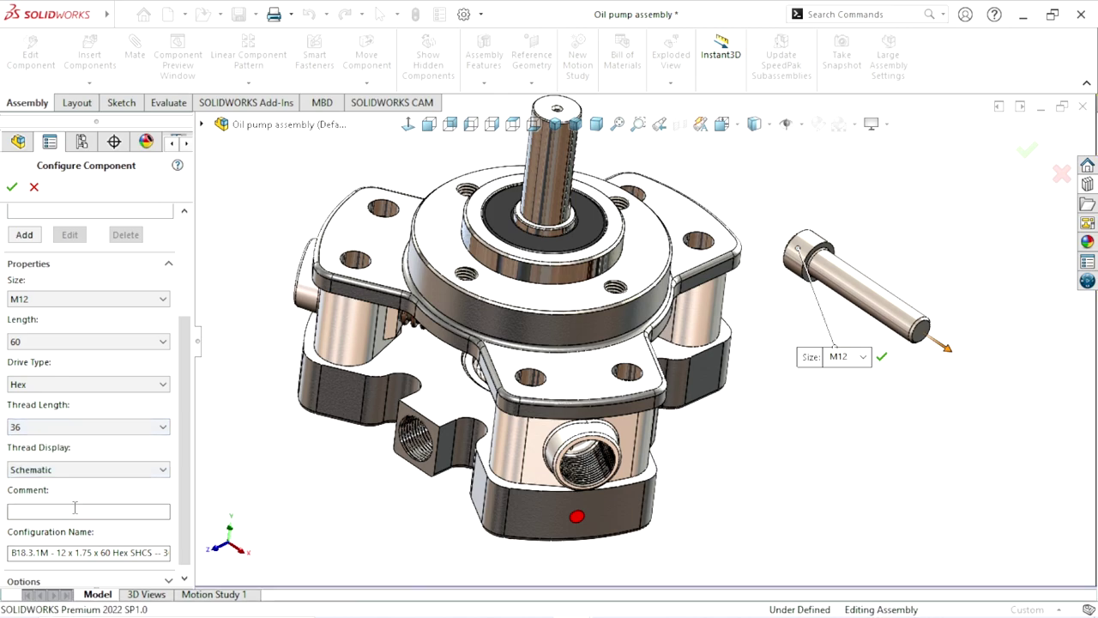
{"action": "left_click_drag", "start_coordinate": [181, 479], "coordinate": [184, 456]}
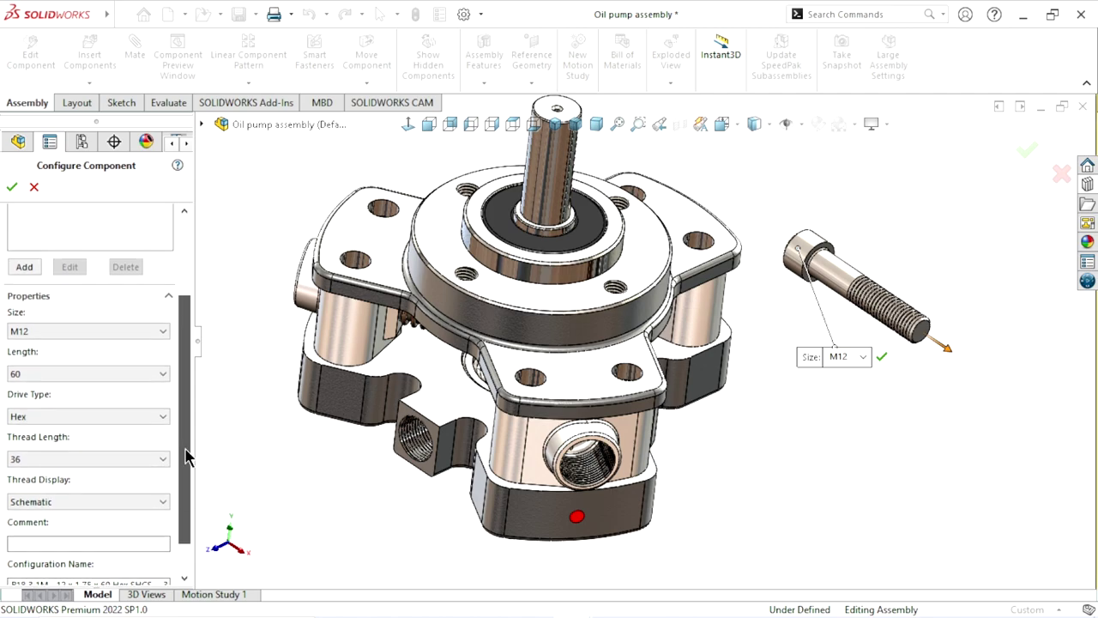
{"action": "scroll", "coordinate": [187, 379], "scroll_direction": "up", "scroll_amount": 3}
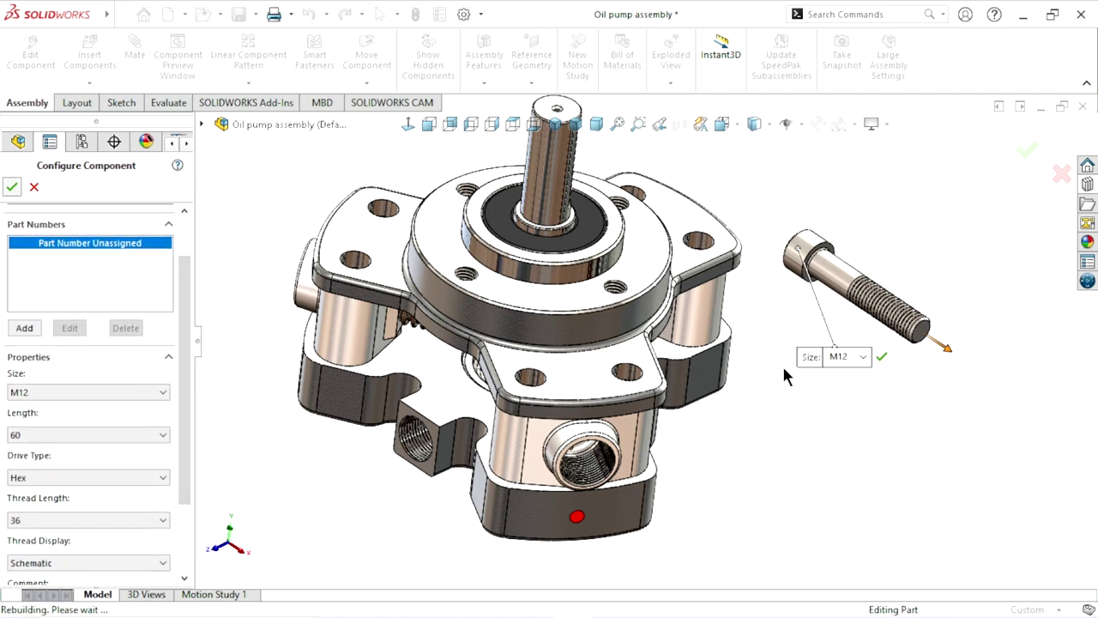
Accept the M12 × 60 screw configuration and zoom toward a flange hole for the next copy.
{"action": "key", "text": "Return"}
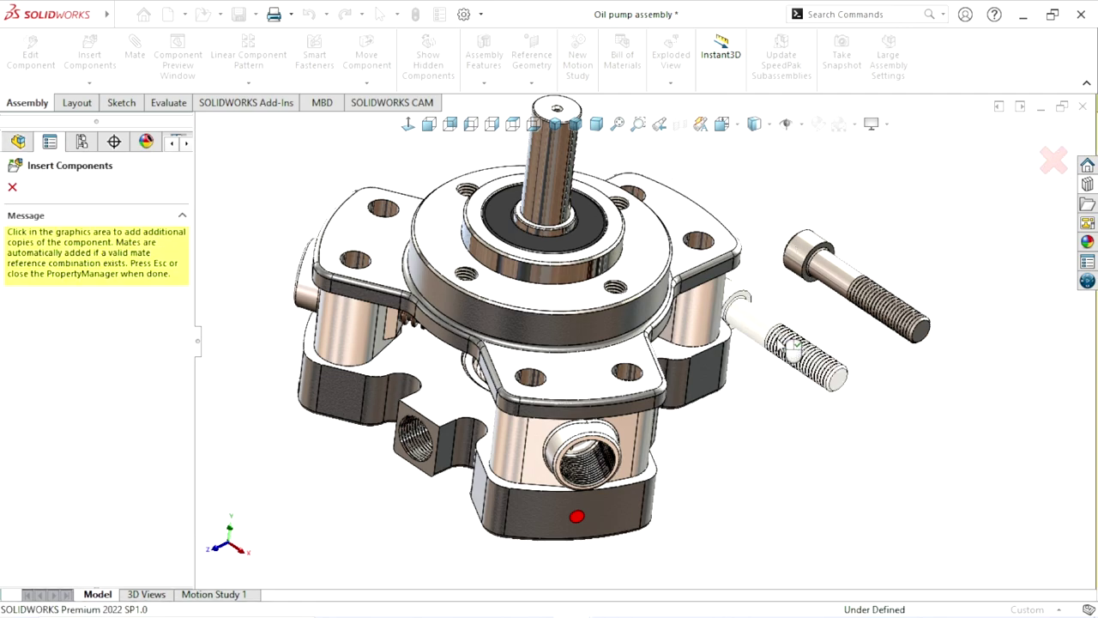
{"action": "scroll", "coordinate": [712, 404], "scroll_direction": "down", "scroll_amount": 2}
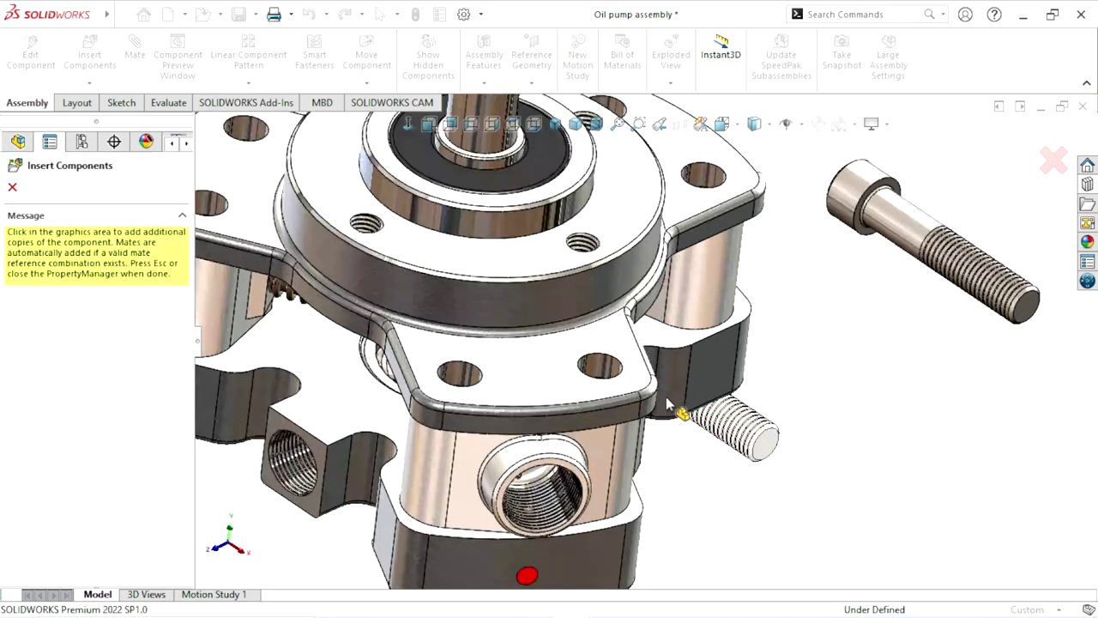
{"action": "scroll", "coordinate": [523, 351], "scroll_direction": "down", "scroll_amount": 3}
{"action": "scroll", "coordinate": [533, 365], "scroll_direction": "down", "scroll_amount": 3}
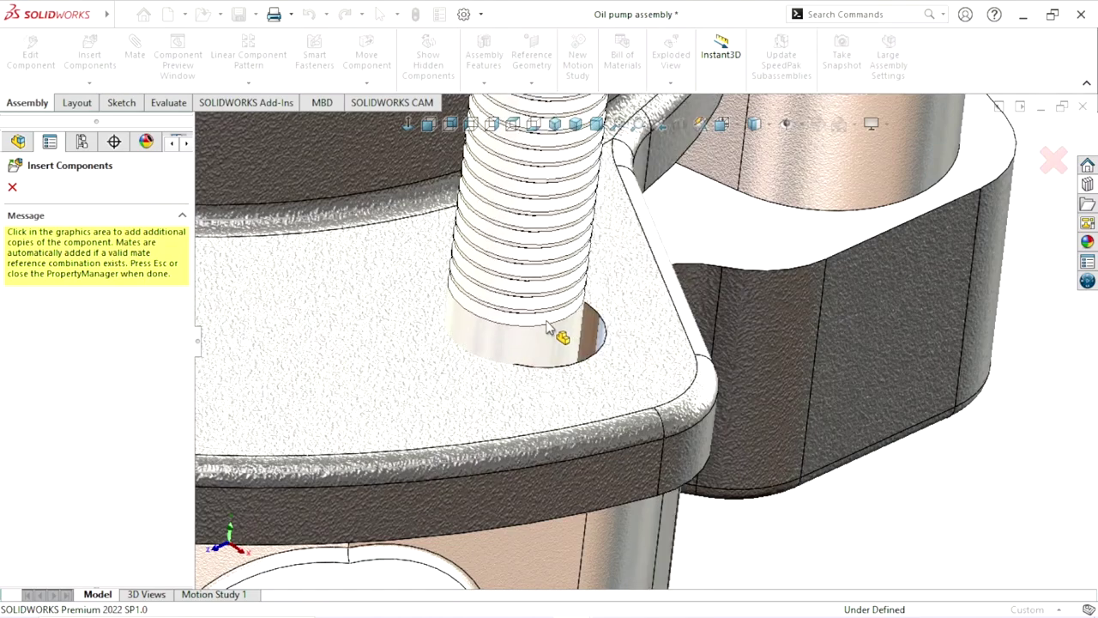
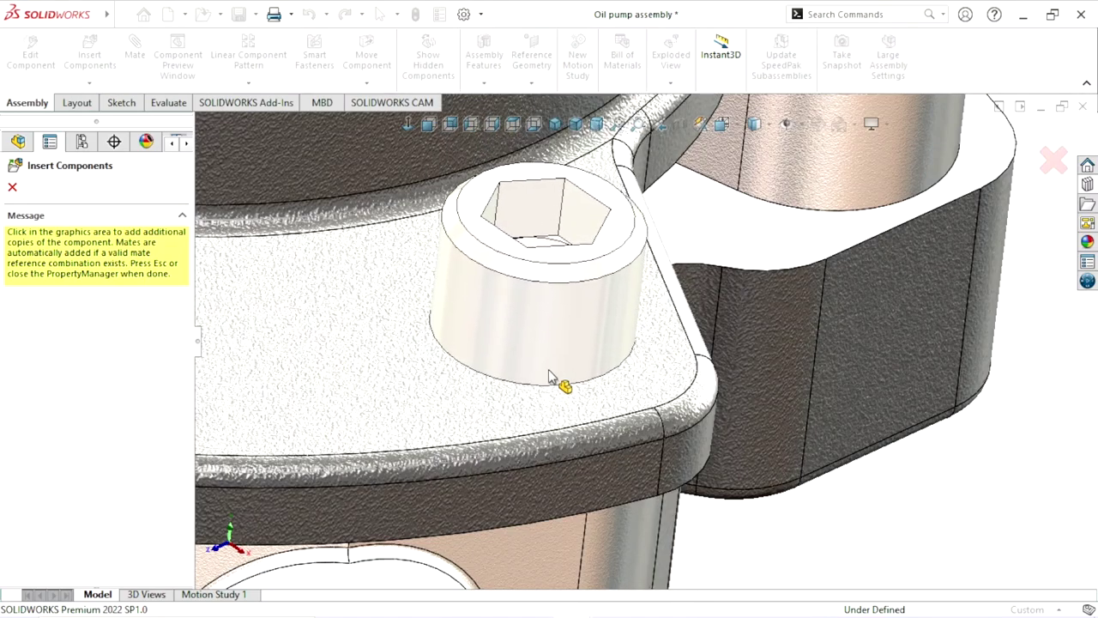
Flip the socket head cap screw head-up and drop it into a flange hole of the pump.
{"action": "key", "text": "Tab"}
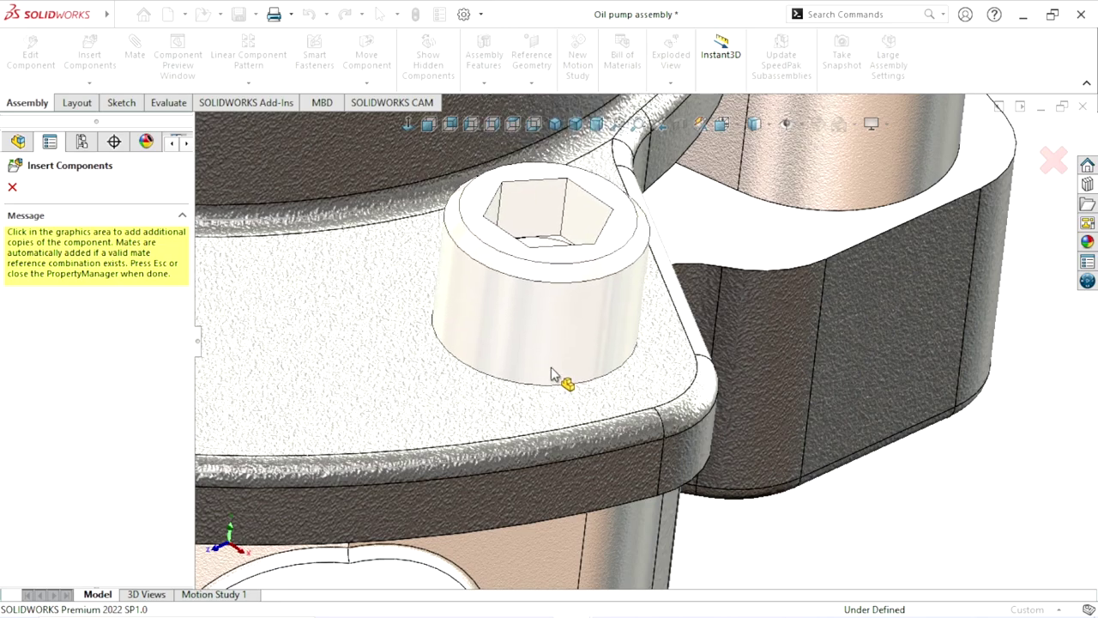
{"action": "scroll", "coordinate": [551, 374], "scroll_direction": "down", "scroll_amount": 3}
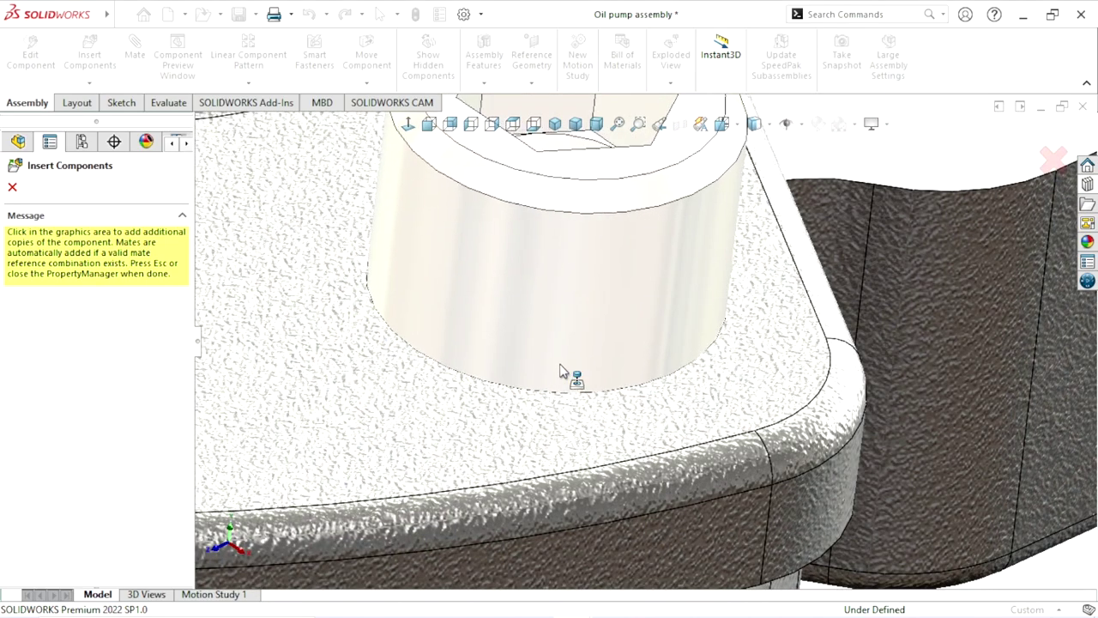
{"action": "left_click", "coordinate": [558, 364]}
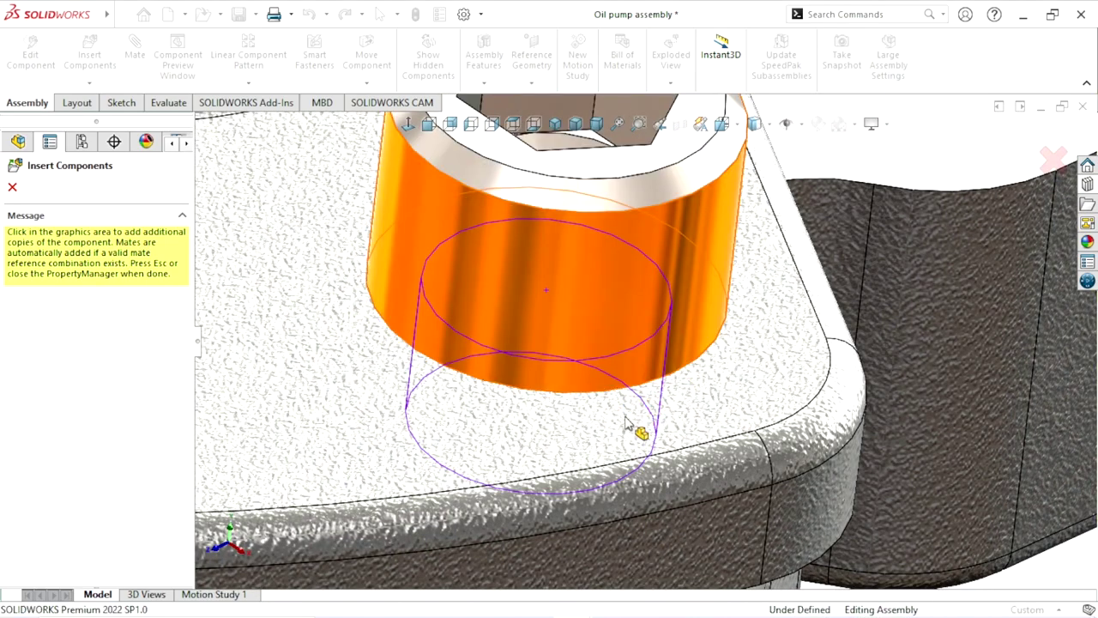
{"action": "scroll", "coordinate": [631, 434], "scroll_direction": "up", "scroll_amount": 3}
{"action": "scroll", "coordinate": [592, 408], "scroll_direction": "up", "scroll_amount": 3}
{"action": "scroll", "coordinate": [515, 369], "scroll_direction": "down", "scroll_amount": 5}
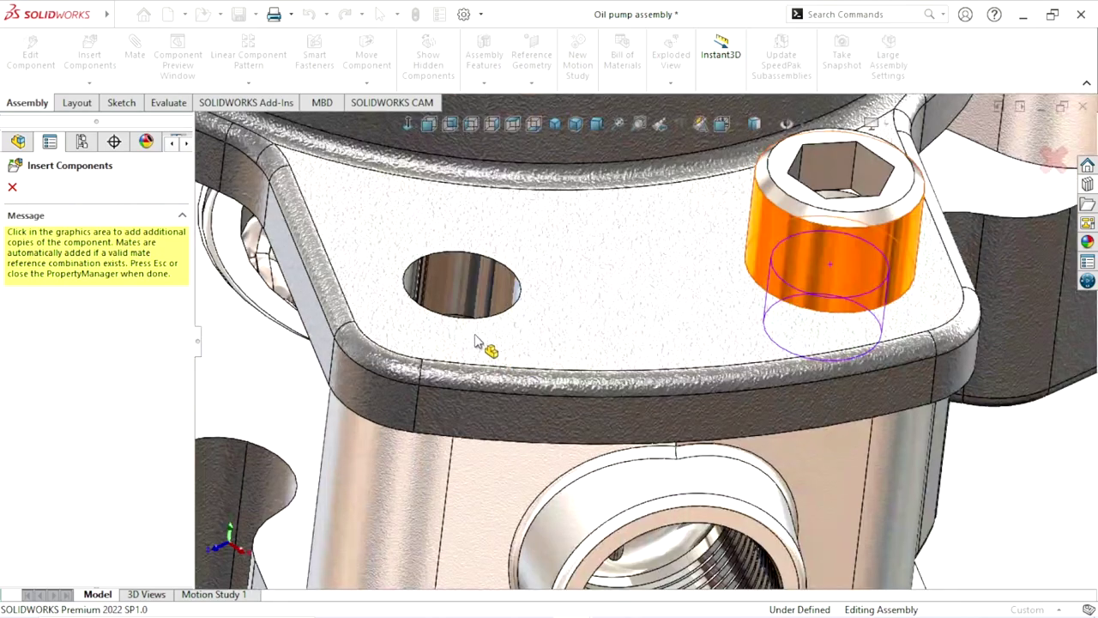
{"action": "scroll", "coordinate": [476, 341], "scroll_direction": "down", "scroll_amount": 3}
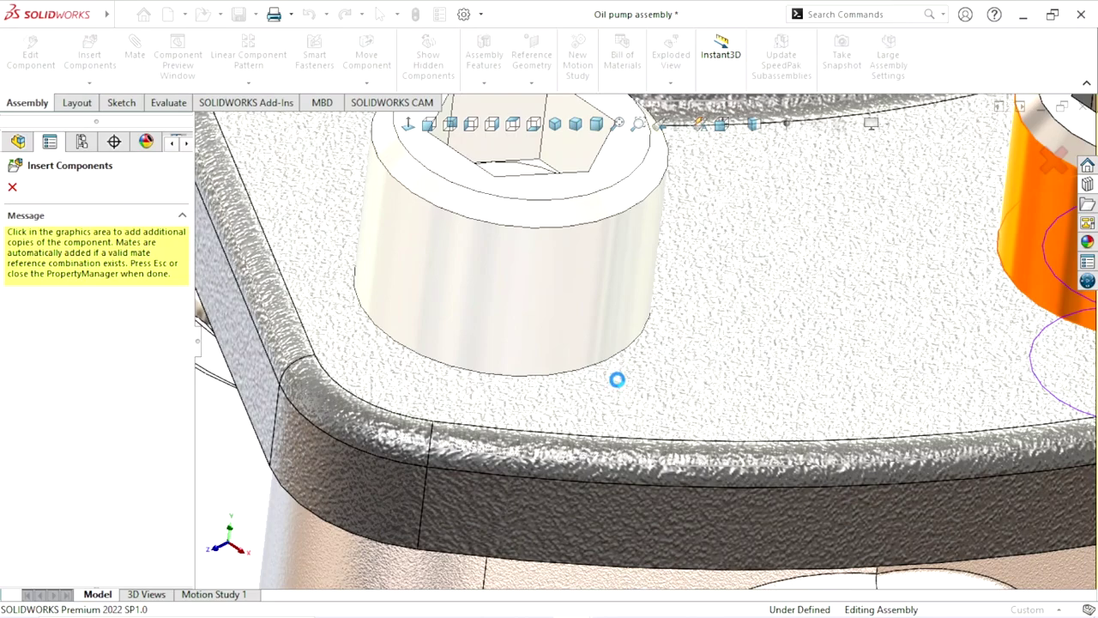
{"action": "scroll", "coordinate": [626, 384], "scroll_direction": "up", "scroll_amount": 3}
{"action": "scroll", "coordinate": [618, 369], "scroll_direction": "up", "scroll_amount": 2}
{"action": "scroll", "coordinate": [600, 344], "scroll_direction": "up", "scroll_amount": 5}
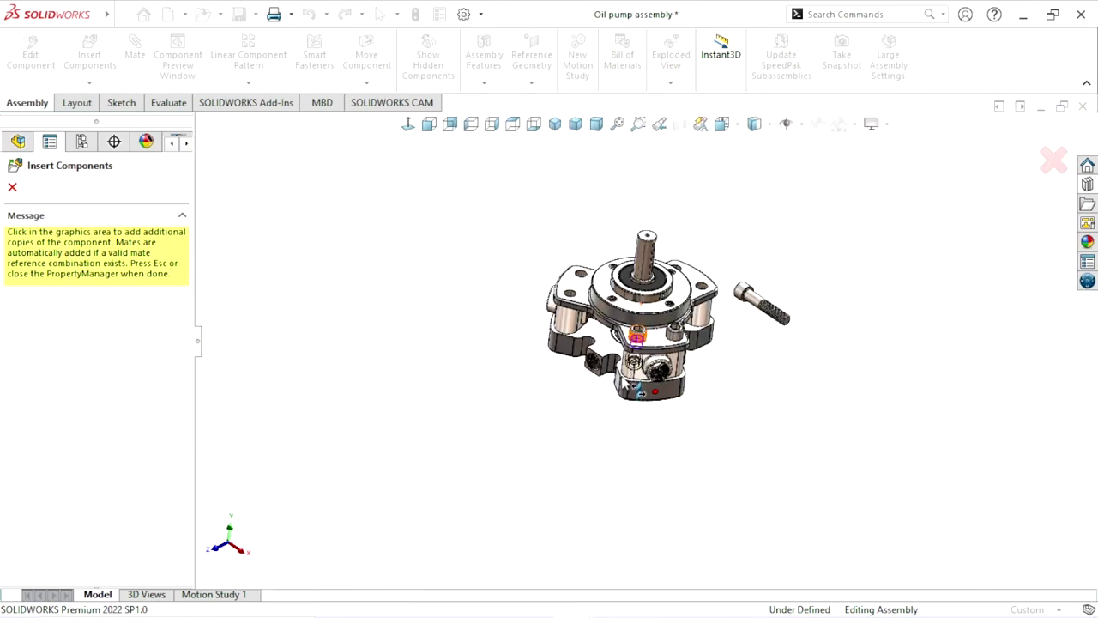
{"action": "scroll", "coordinate": [582, 307], "scroll_direction": "down", "scroll_amount": 3}
{"action": "scroll", "coordinate": [627, 318], "scroll_direction": "down", "scroll_amount": 3}
Flip the second cap screw, seat it flush in the lower flange hole, and end insertion.
{"action": "scroll", "coordinate": [678, 283], "scroll_direction": "down", "scroll_amount": 3}
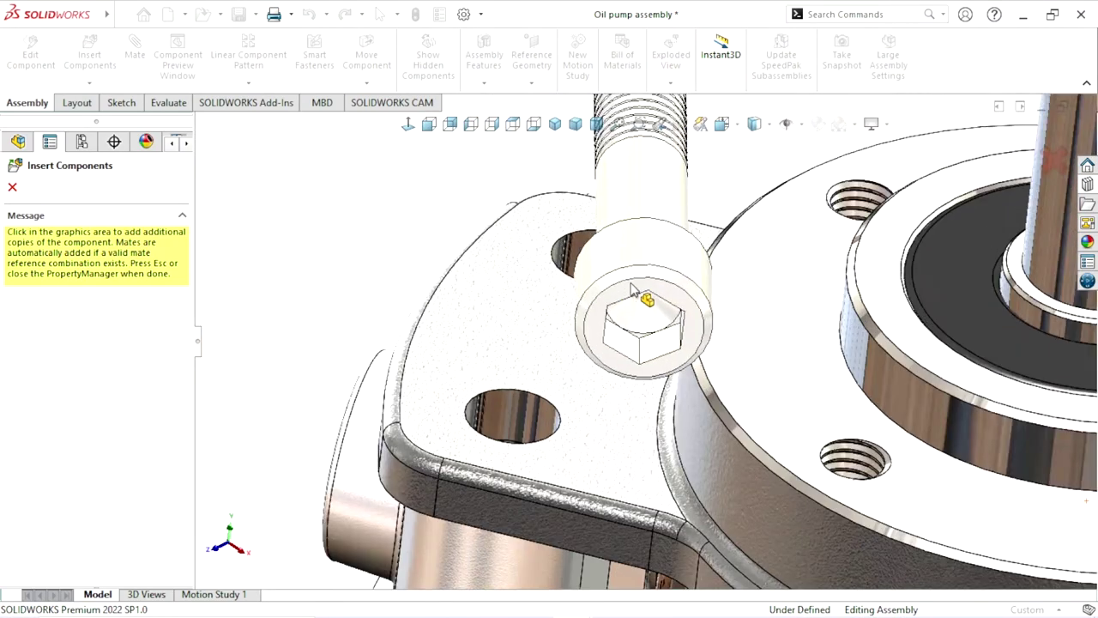
{"action": "scroll", "coordinate": [600, 287], "scroll_direction": "down", "scroll_amount": 2}
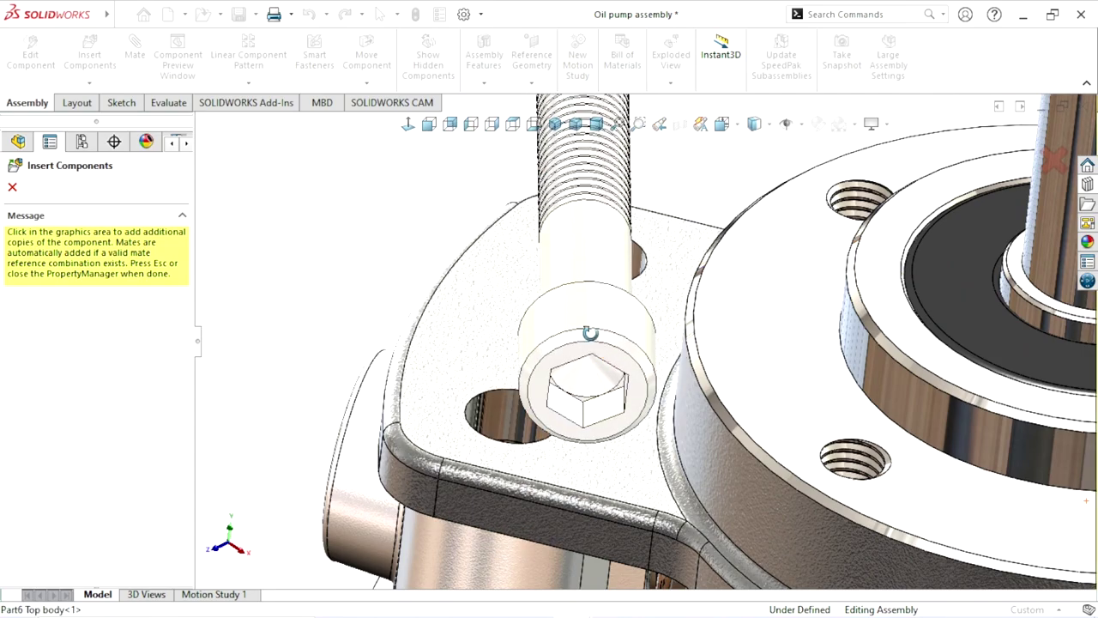
{"action": "scroll", "coordinate": [654, 427], "scroll_direction": "down", "scroll_amount": 5}
{"action": "scroll", "coordinate": [653, 427], "scroll_direction": "down", "scroll_amount": 2}
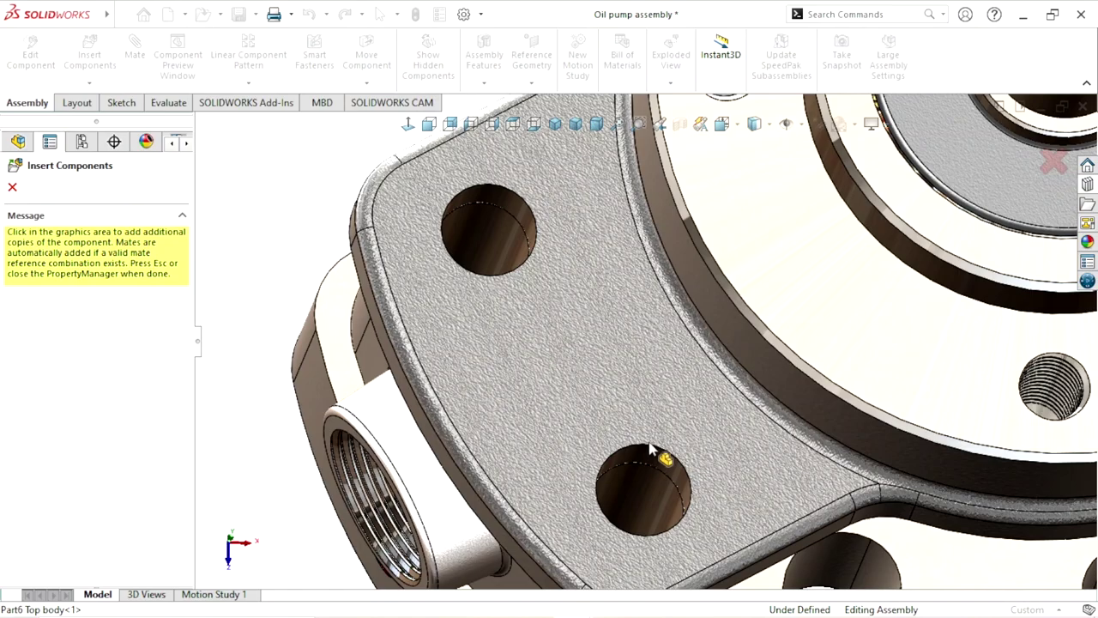
{"action": "key", "text": "Tab"}
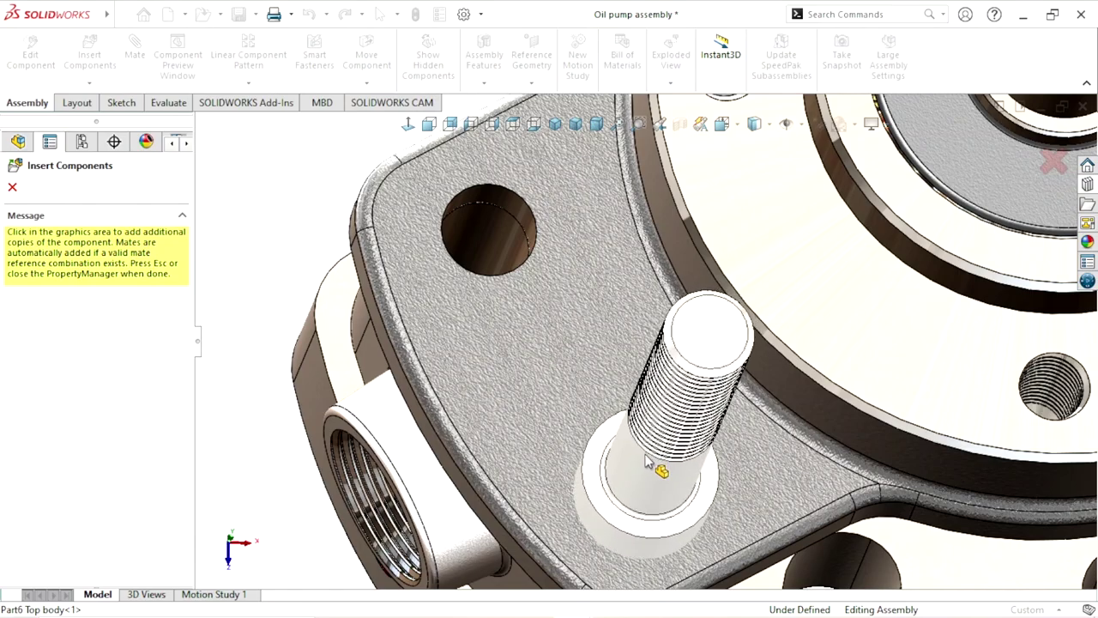
{"action": "middle_click_drag", "start_coordinate": [750, 507], "coordinate": [719, 379]}
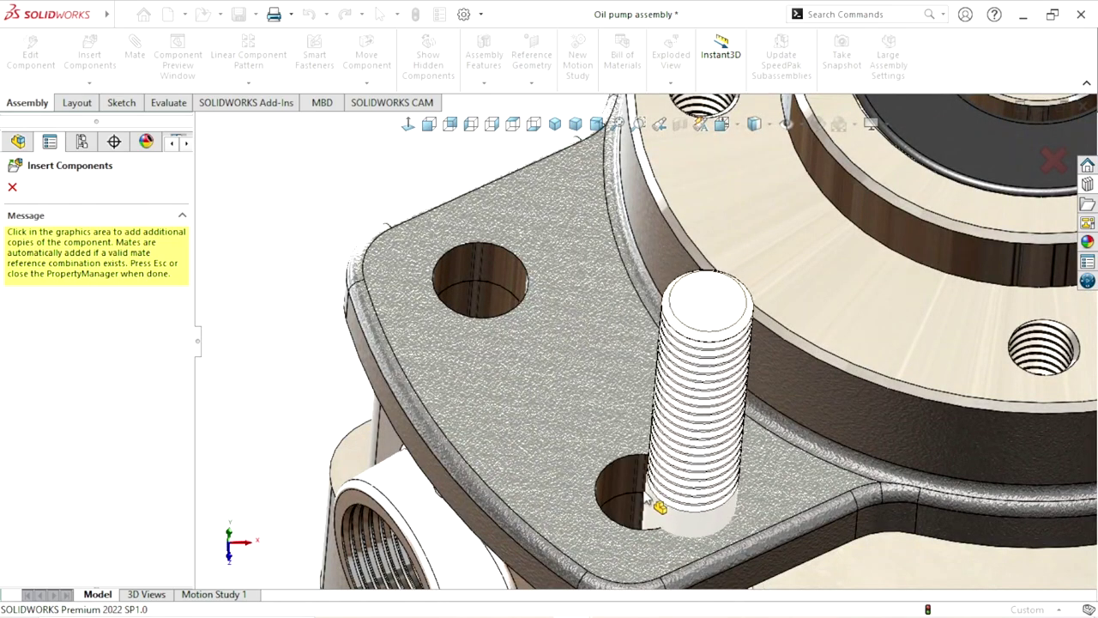
{"action": "mouse_move", "coordinate": [657, 505]}
{"action": "middle_mouse_down"}
{"action": "mouse_move", "coordinate": [699, 482]}
{"action": "mouse_move", "coordinate": [658, 480]}
{"action": "middle_mouse_up"}
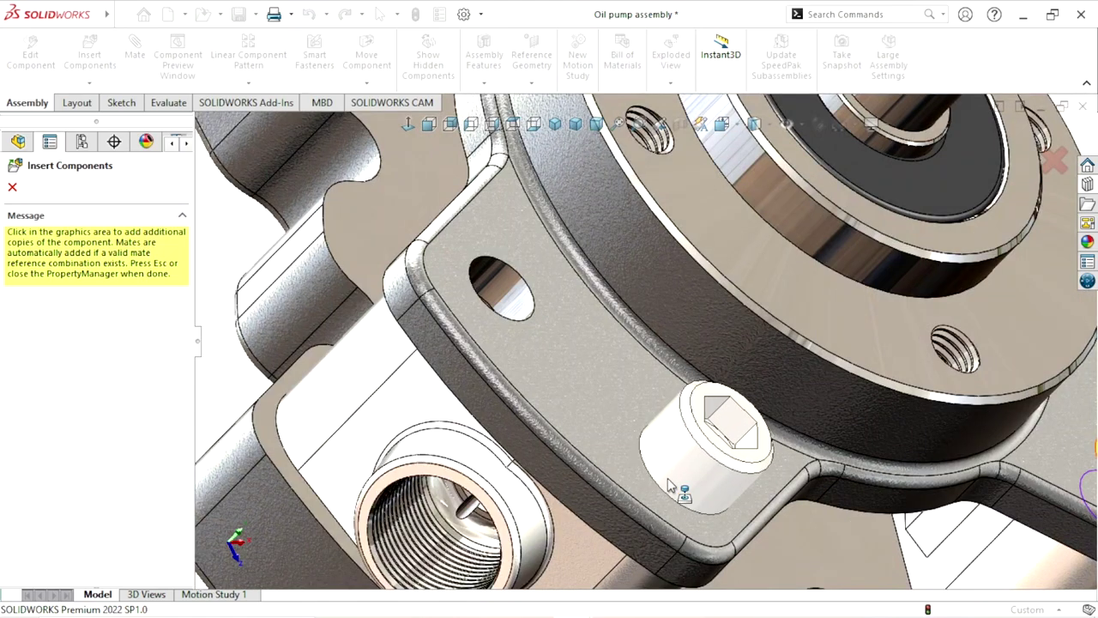
{"action": "left_click", "coordinate": [667, 478]}
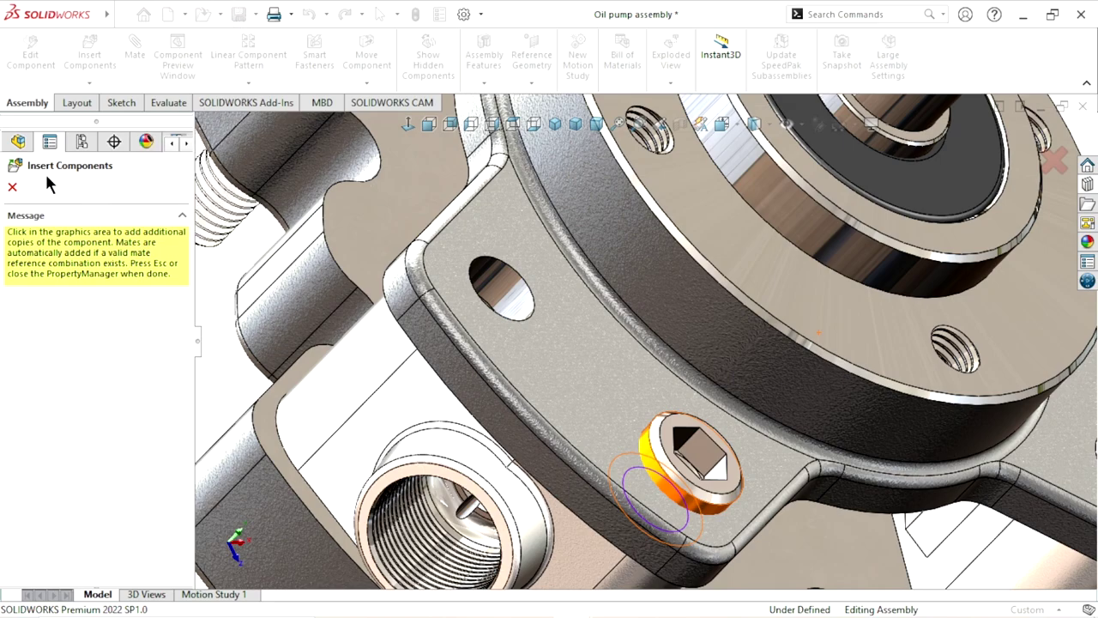
{"action": "key", "text": "Escape"}
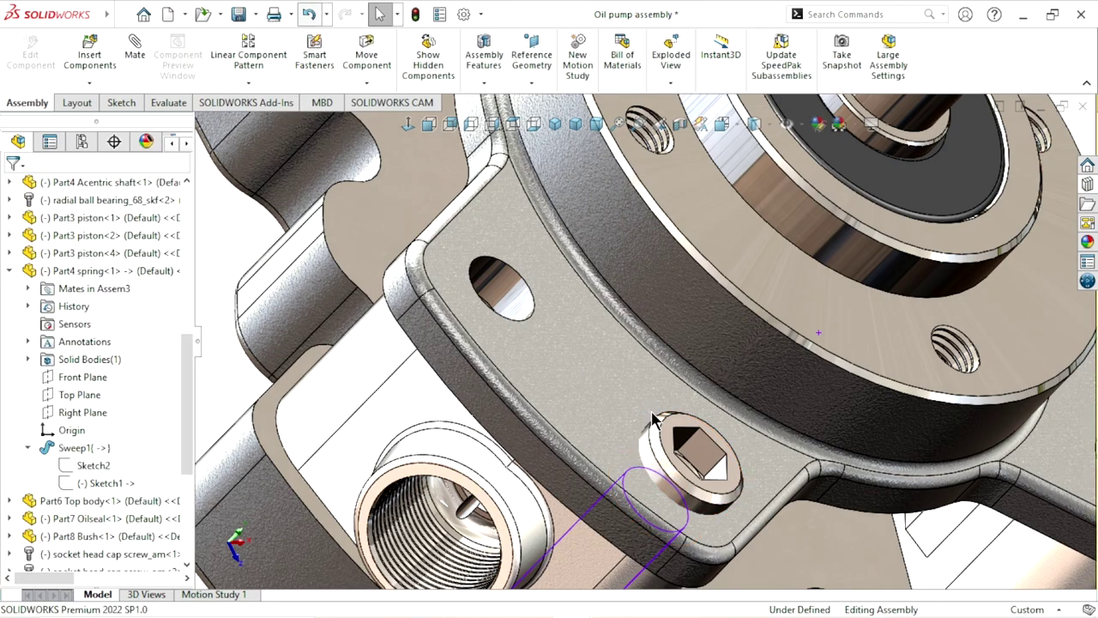
Zoom to fit, then delete the loose cap screw beside the pump and confirm.
{"action": "key", "text": "f"}
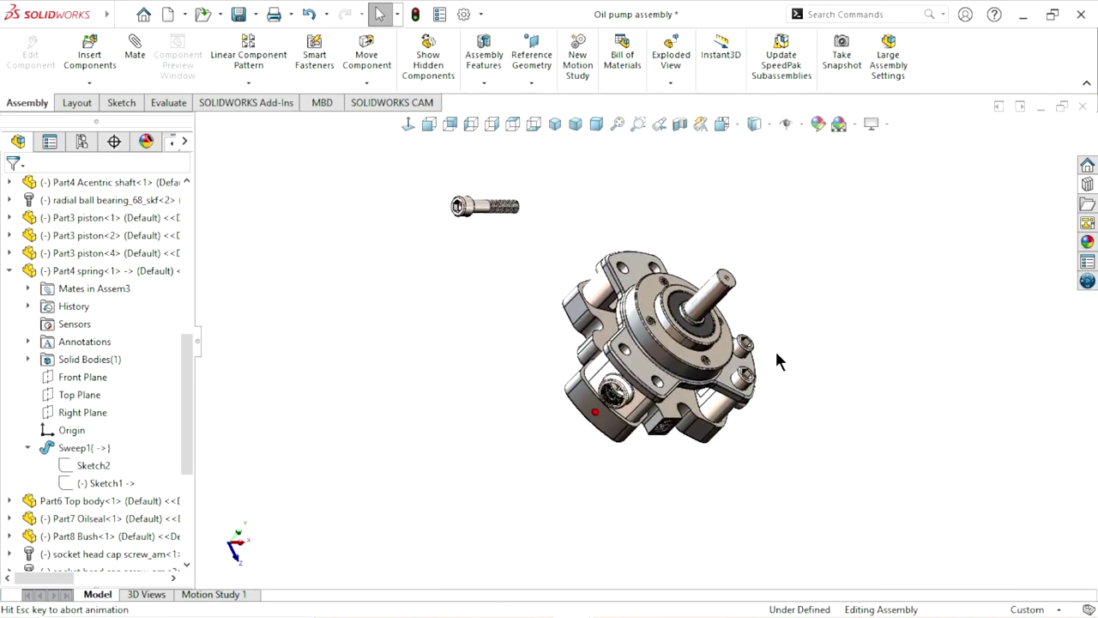
{"action": "scroll", "coordinate": [775, 349], "scroll_direction": "down", "scroll_amount": 2}
{"action": "scroll", "coordinate": [539, 303], "scroll_direction": "down", "scroll_amount": 3}
{"action": "left_click", "coordinate": [516, 265]}
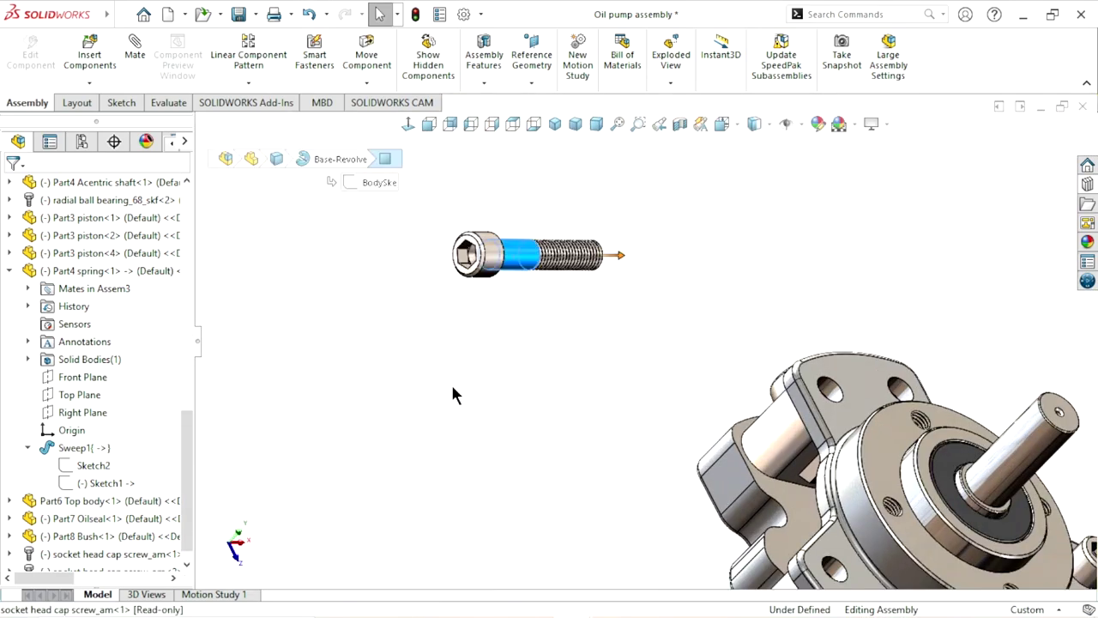
{"action": "left_click", "coordinate": [139, 343]}
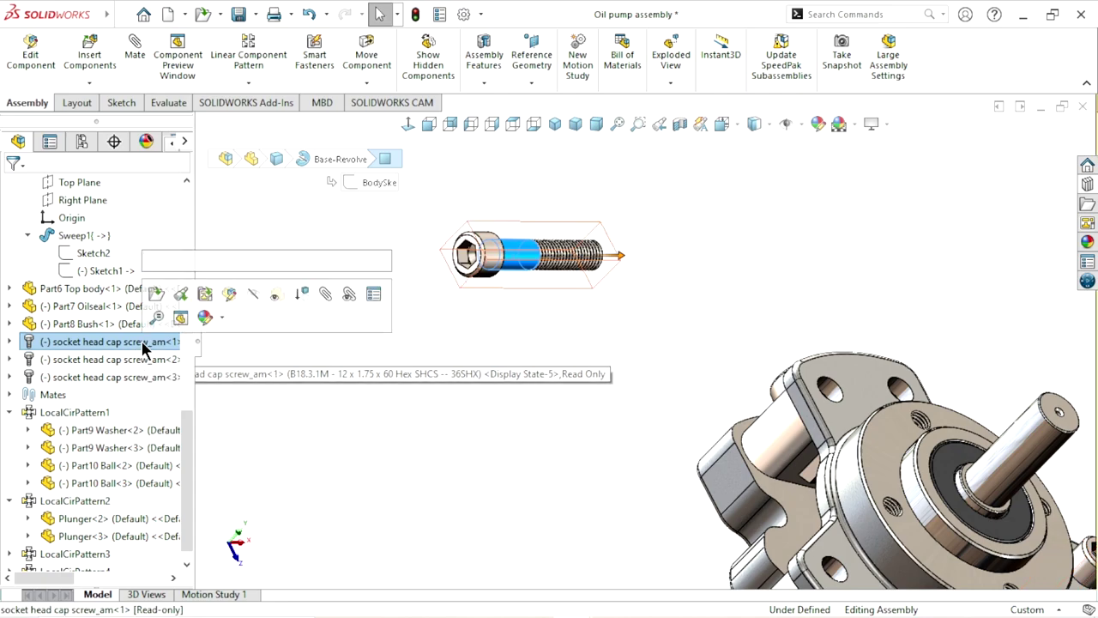
{"action": "key", "text": "Delete"}
{"action": "left_click", "coordinate": [639, 227]}
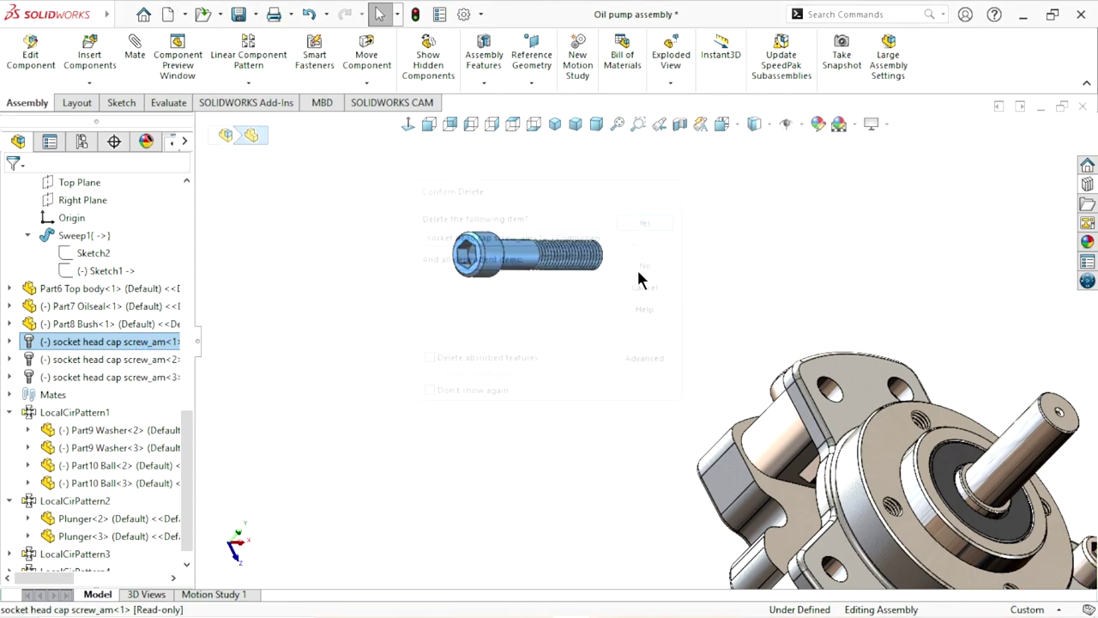
Orbit the pump to a more top-down view and open the component pattern types list.
{"action": "scroll", "coordinate": [702, 443], "scroll_direction": "up", "scroll_amount": 5}
{"action": "scroll", "coordinate": [839, 398], "scroll_direction": "down", "scroll_amount": 2}
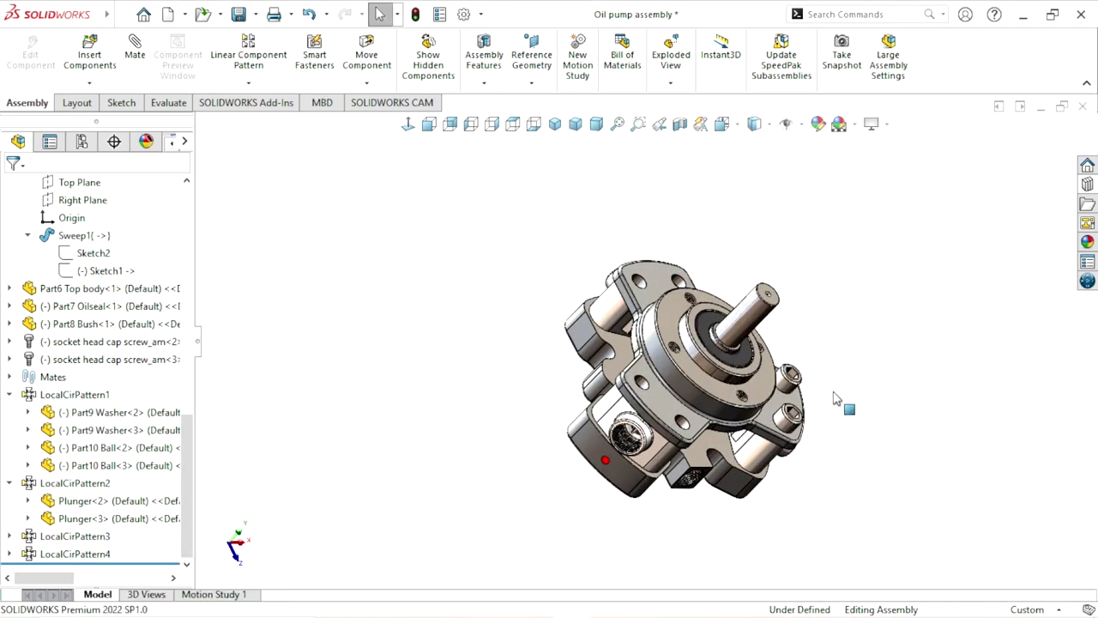
{"action": "scroll", "coordinate": [868, 399], "scroll_direction": "down", "scroll_amount": 3}
{"action": "scroll", "coordinate": [787, 320], "scroll_direction": "down", "scroll_amount": 2}
{"action": "middle_click_drag", "start_coordinate": [787, 319], "coordinate": [785, 323]}
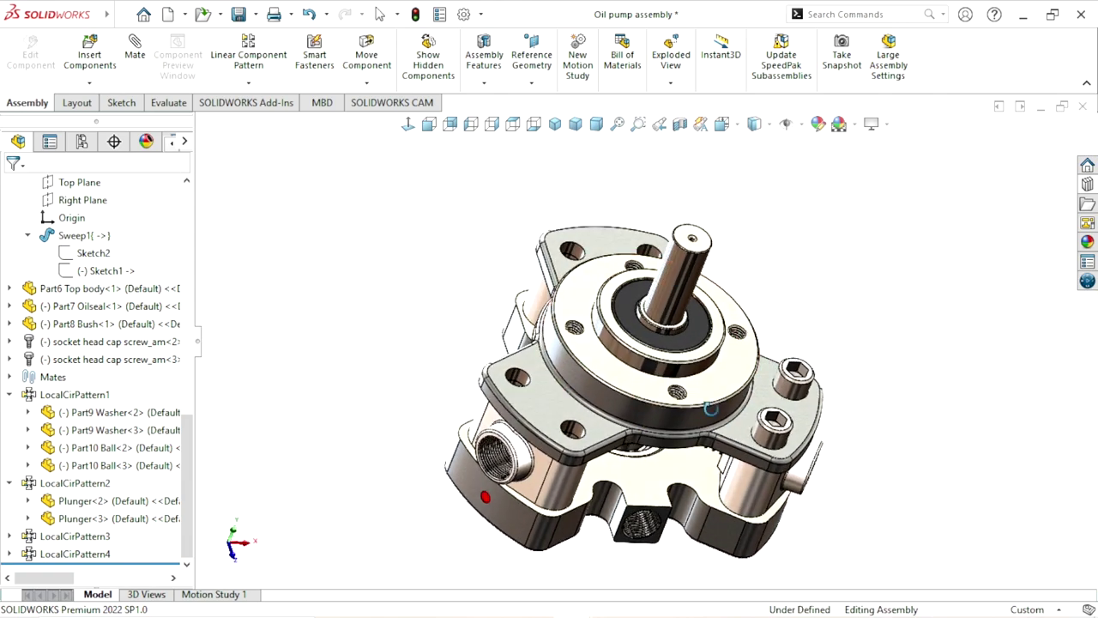
{"action": "scroll", "coordinate": [887, 295], "scroll_direction": "down", "scroll_amount": 2}
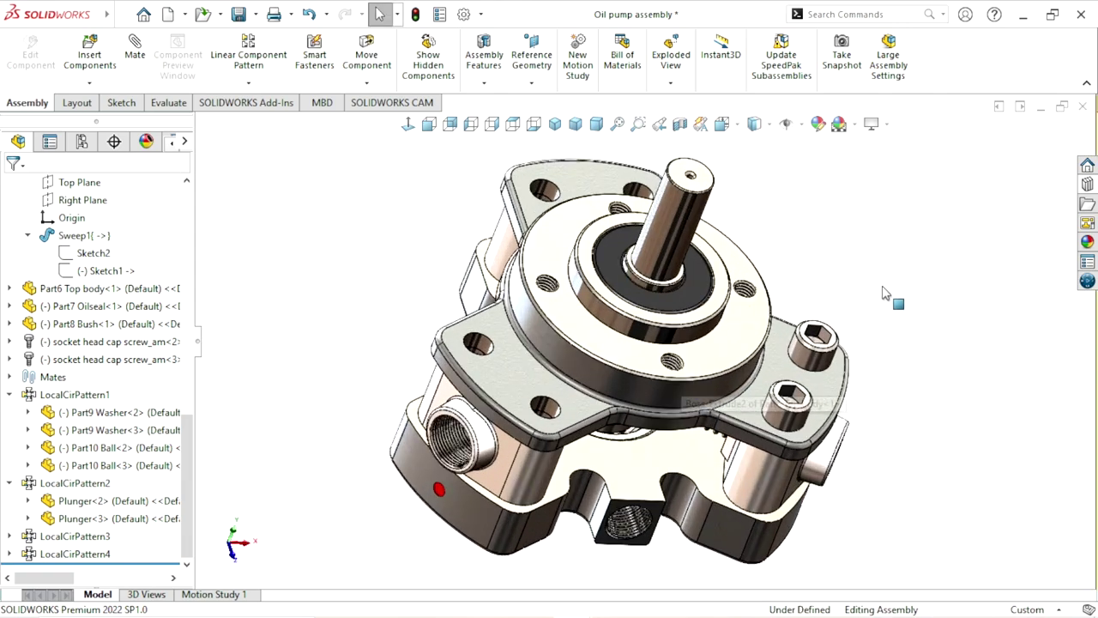
{"action": "left_click", "coordinate": [237, 85]}
Circularly pattern the two flange cap screws around the pump axis to fill all six holes.
{"action": "left_click", "coordinate": [283, 125]}
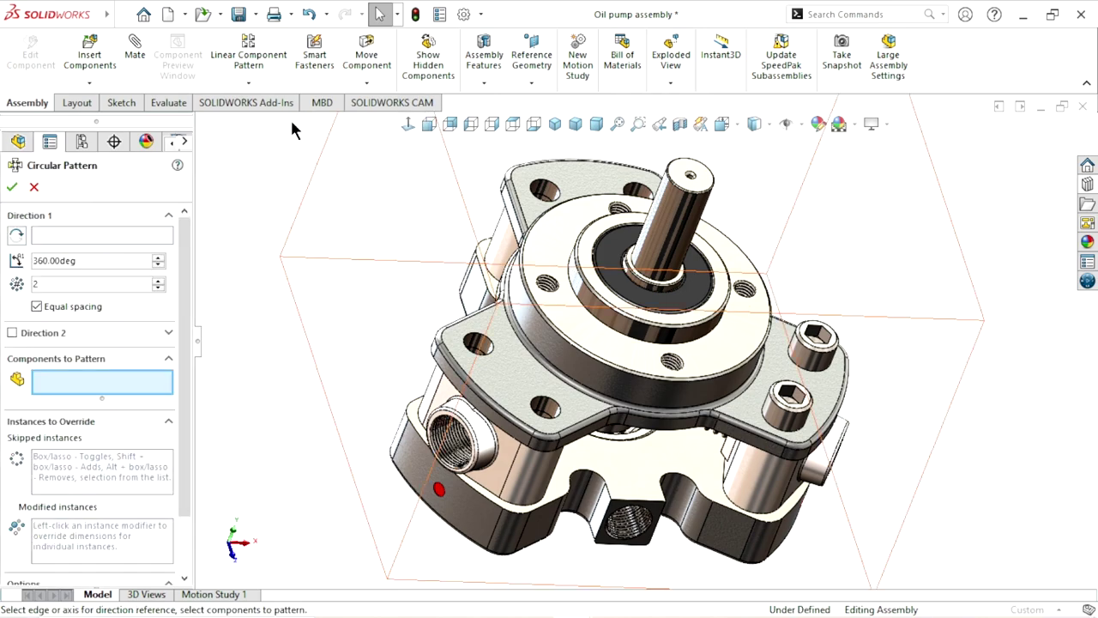
{"action": "scroll", "coordinate": [823, 412], "scroll_direction": "down", "scroll_amount": 4}
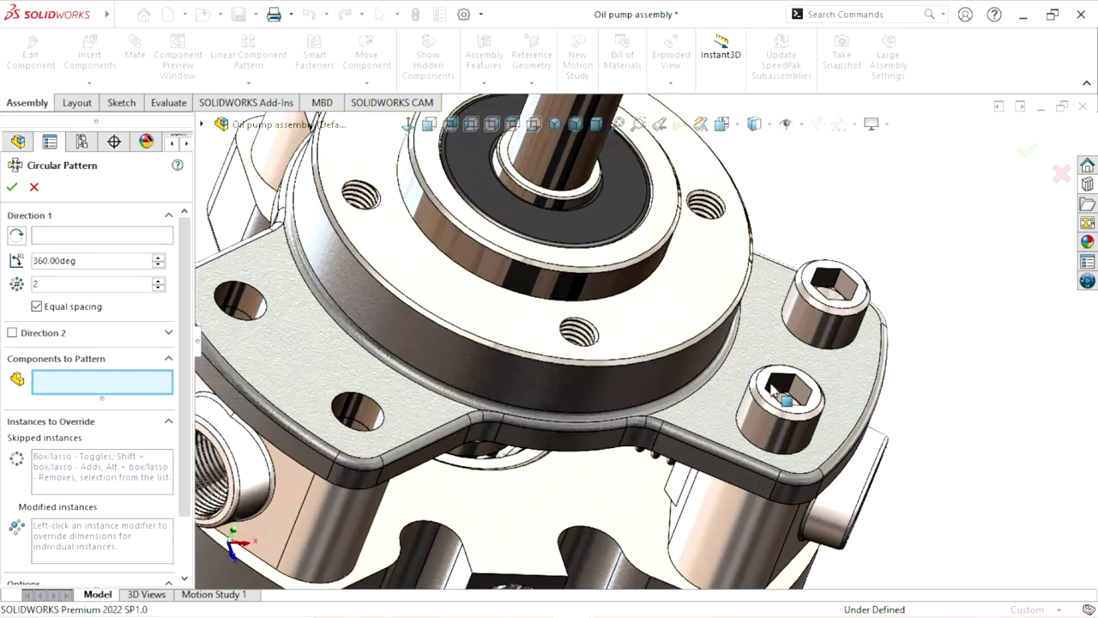
{"action": "left_click", "coordinate": [794, 423]}
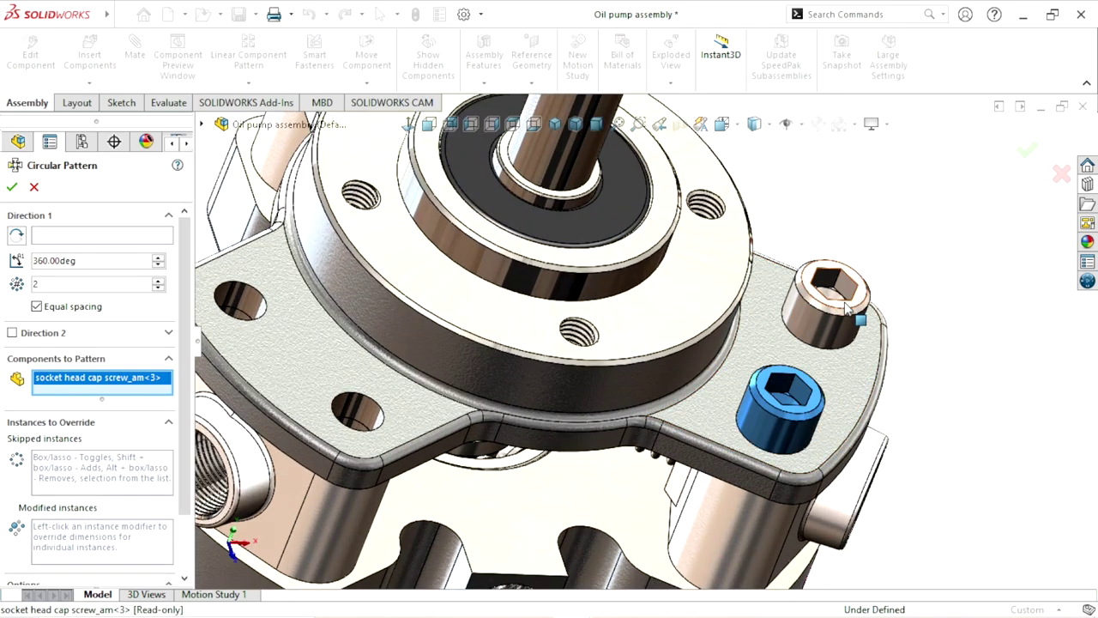
{"action": "left_click", "coordinate": [848, 311]}
{"action": "type", "text": "3"}
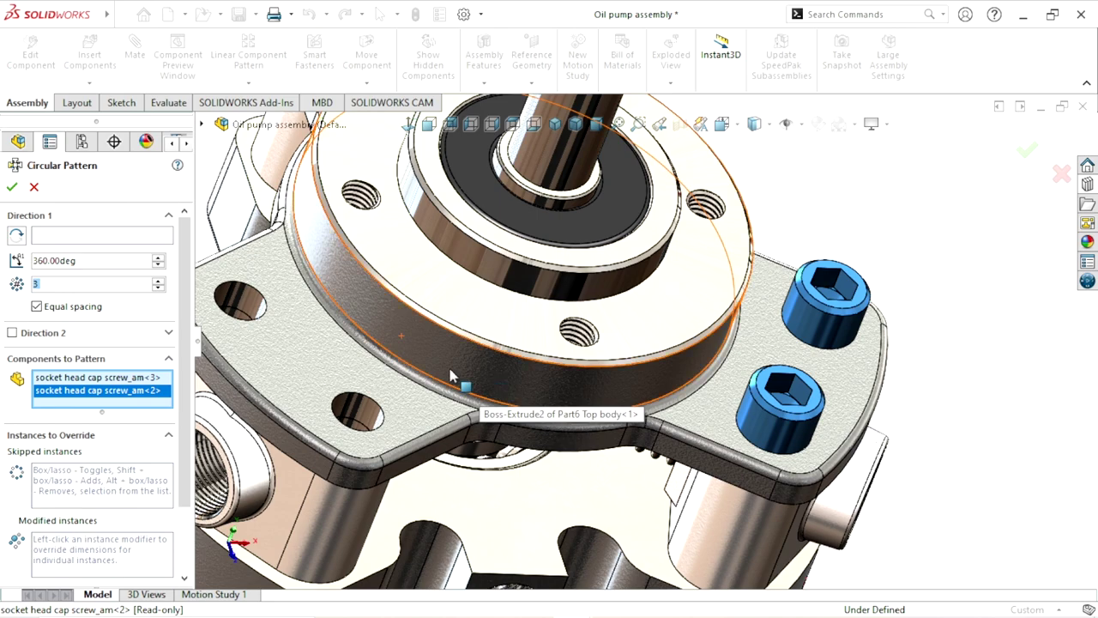
{"action": "left_click", "coordinate": [65, 241]}
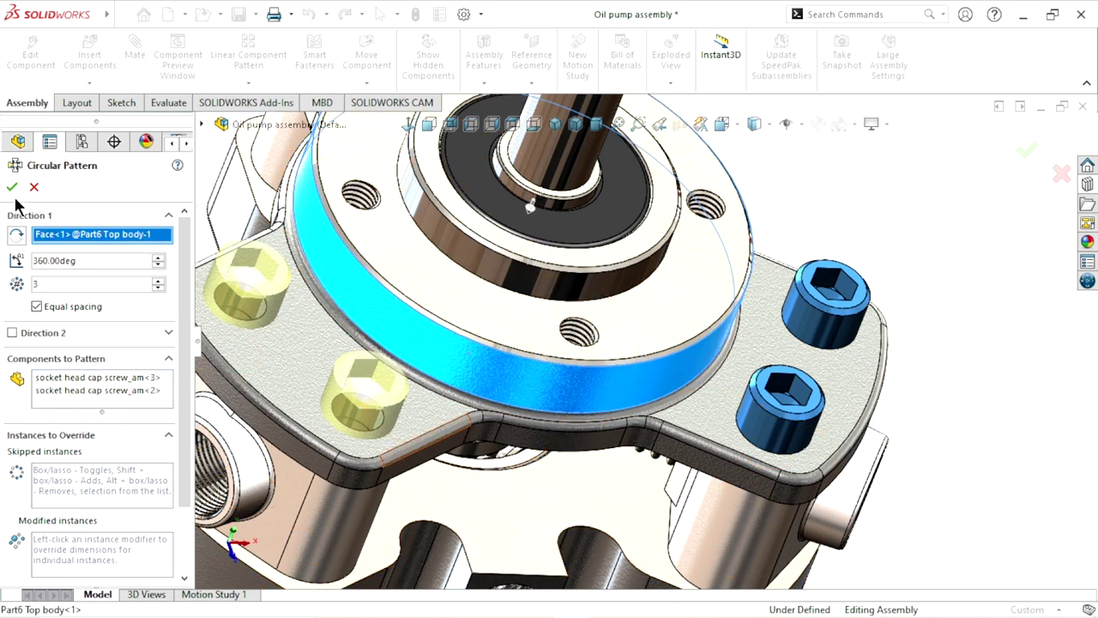
{"action": "key", "text": "Return"}
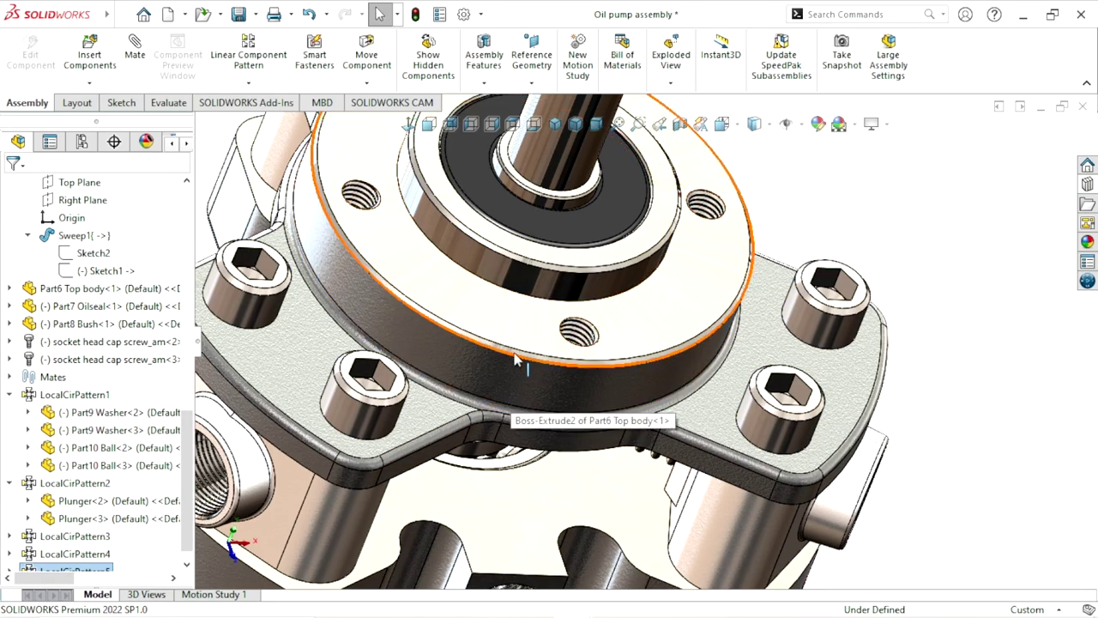
Orbit and zoom the pump into a close top-down oblique view.
{"action": "scroll", "coordinate": [577, 397], "scroll_direction": "down", "scroll_amount": 5}
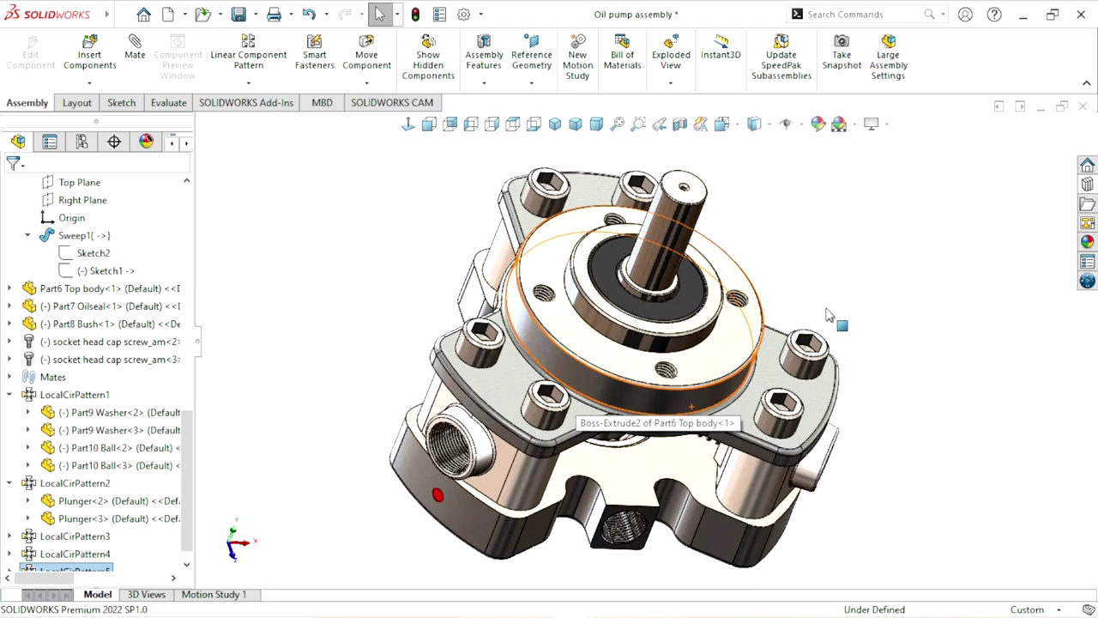
{"action": "mouse_move", "coordinate": [515, 412]}
{"action": "middle_mouse_down"}
{"action": "mouse_move", "coordinate": [643, 322]}
{"action": "mouse_move", "coordinate": [728, 352]}
{"action": "middle_mouse_up"}
{"action": "scroll", "coordinate": [728, 352], "scroll_direction": "down", "scroll_amount": 5}
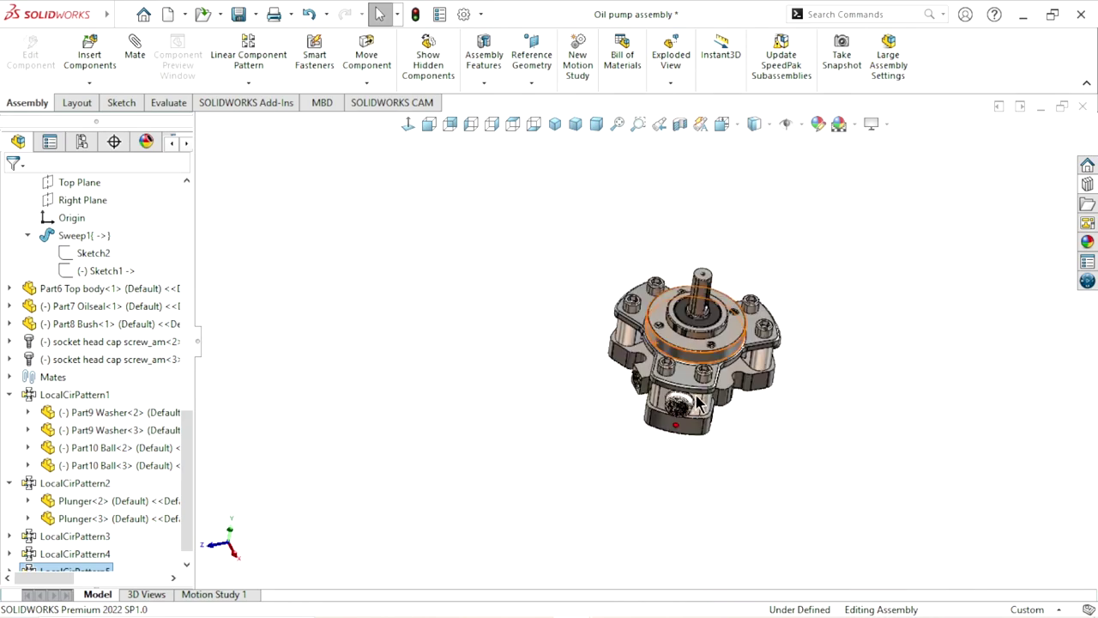
{"action": "scroll", "coordinate": [727, 351], "scroll_direction": "up", "scroll_amount": 3}
{"action": "scroll", "coordinate": [727, 352], "scroll_direction": "up", "scroll_amount": 4}
{"action": "scroll", "coordinate": [728, 351], "scroll_direction": "down", "scroll_amount": 4}
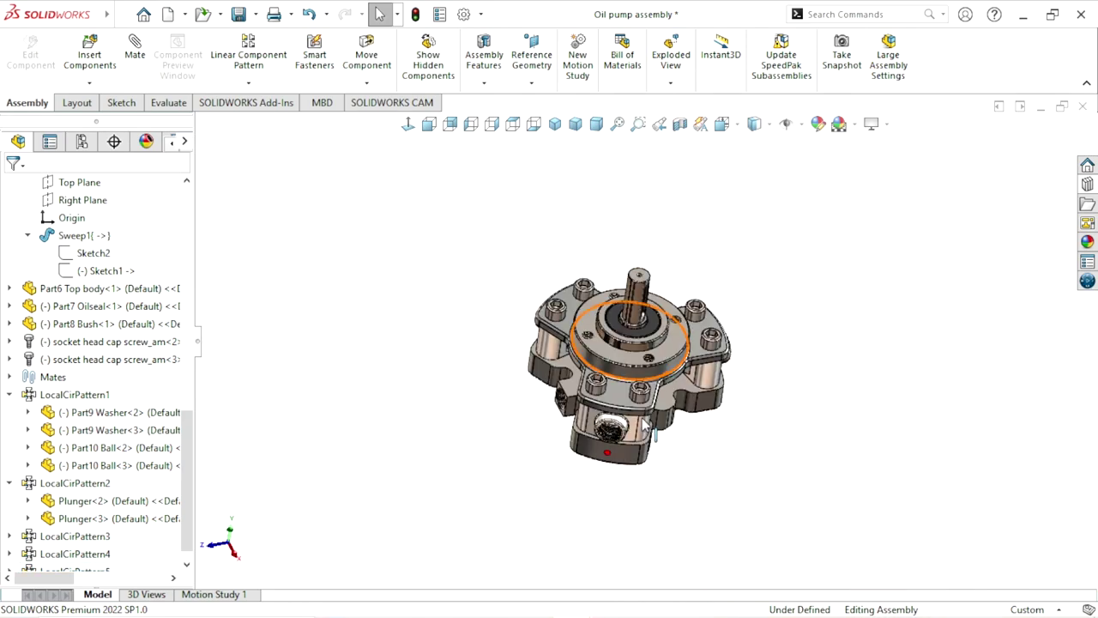
{"action": "scroll", "coordinate": [727, 352], "scroll_direction": "up", "scroll_amount": 4}
{"action": "middle_click_drag", "start_coordinate": [727, 351], "coordinate": [850, 282]}
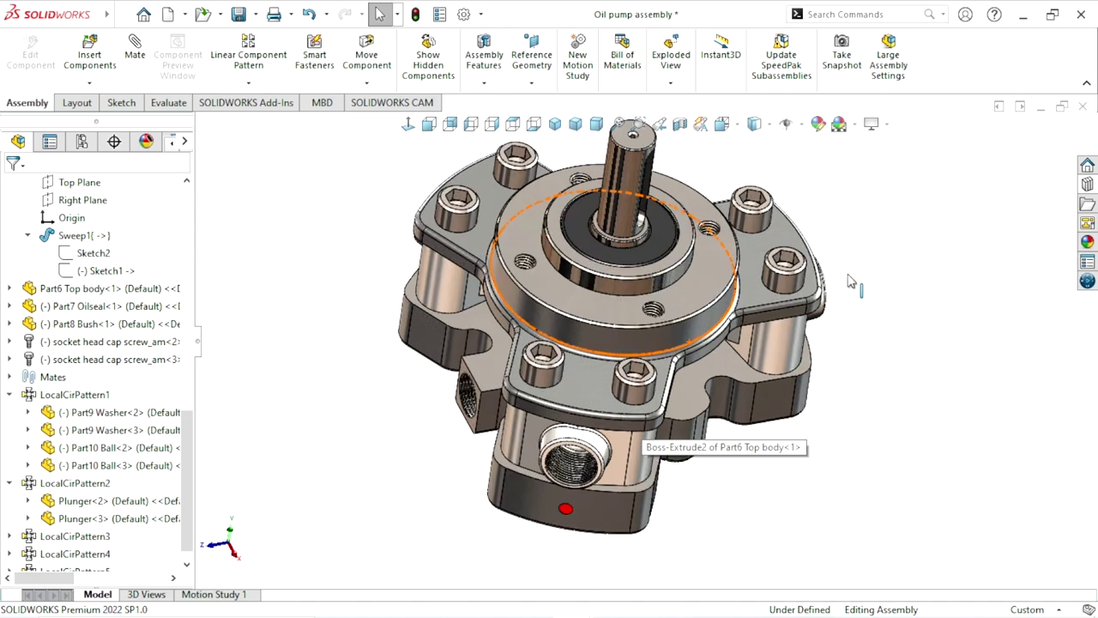
Drag a socket set screw from Toolbox > Bolts and Screws > Set Screws (Socket) into the assembly.
{"action": "left_click", "coordinate": [1087, 187]}
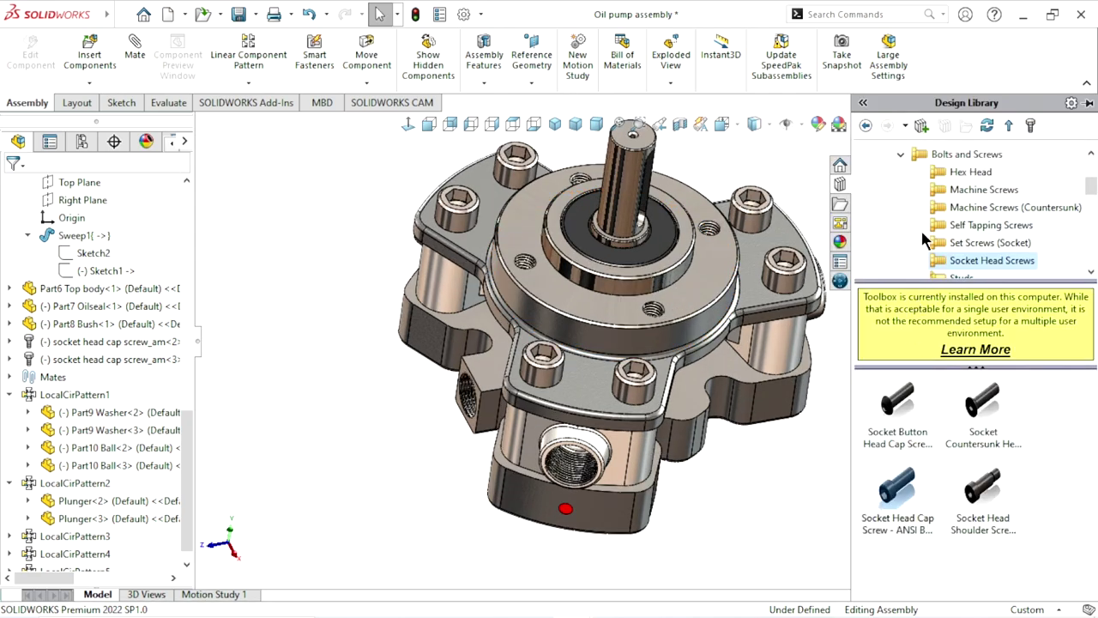
{"action": "left_click", "coordinate": [866, 126]}
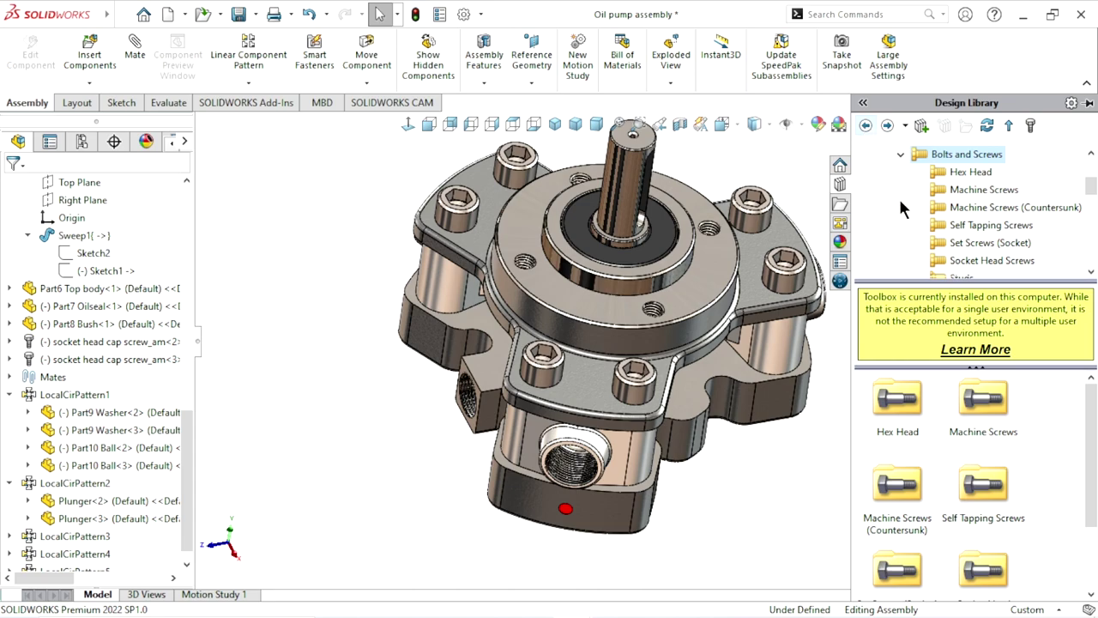
{"action": "left_click_drag", "start_coordinate": [1091, 469], "coordinate": [1091, 526]}
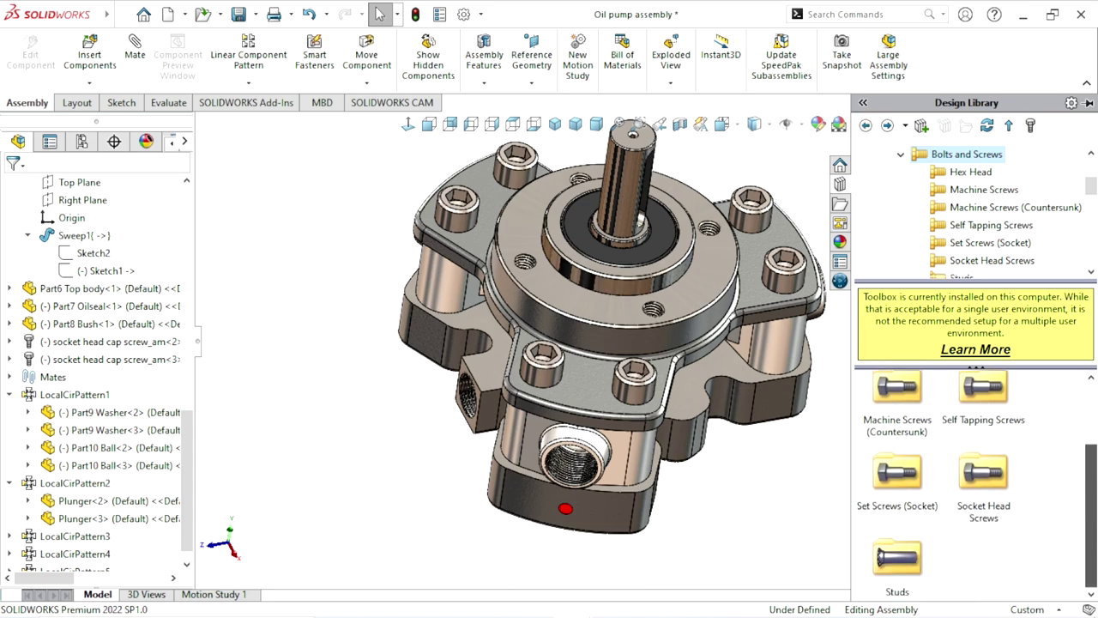
{"action": "double_click", "coordinate": [896, 479]}
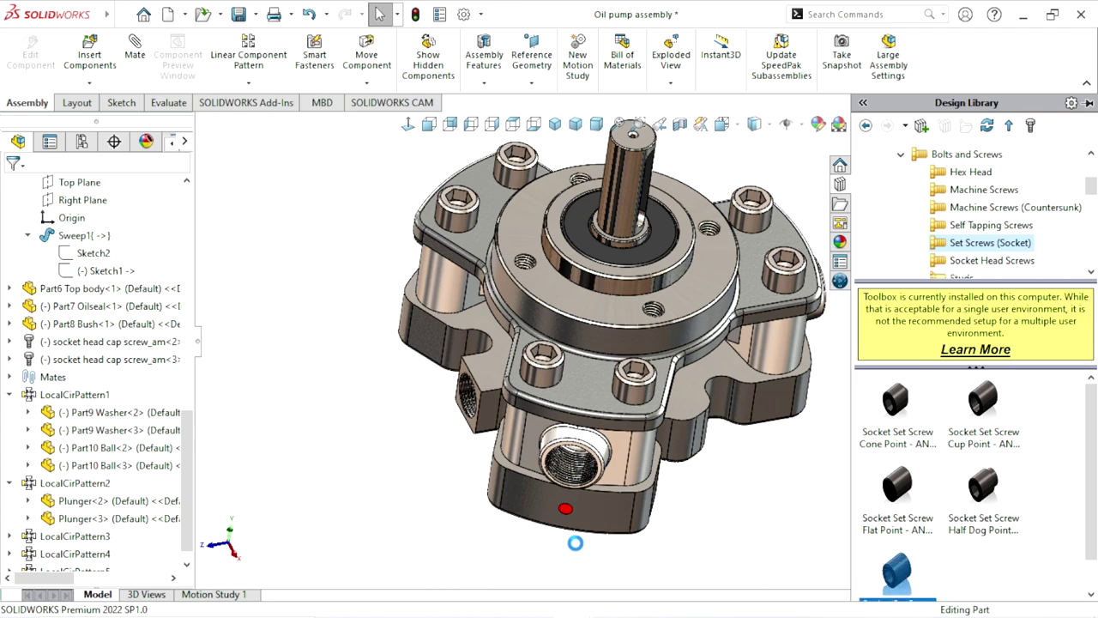
{"action": "mouse_move", "coordinate": [575, 542]}
{"action": "left_mouse_down"}
{"action": "mouse_move", "coordinate": [352, 459]}
{"action": "mouse_move", "coordinate": [365, 453]}
{"action": "left_mouse_up"}
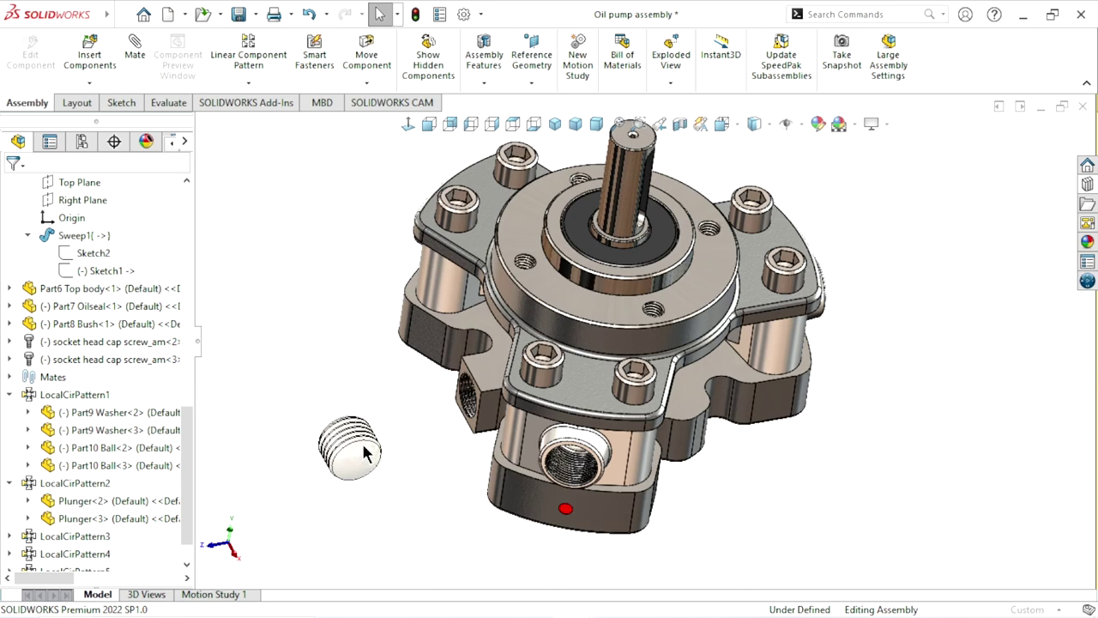
Configure the set screw as M24 with Spline drive and Schematic thread display, and confirm.
{"action": "left_click_drag", "start_coordinate": [184, 347], "coordinate": [176, 426]}
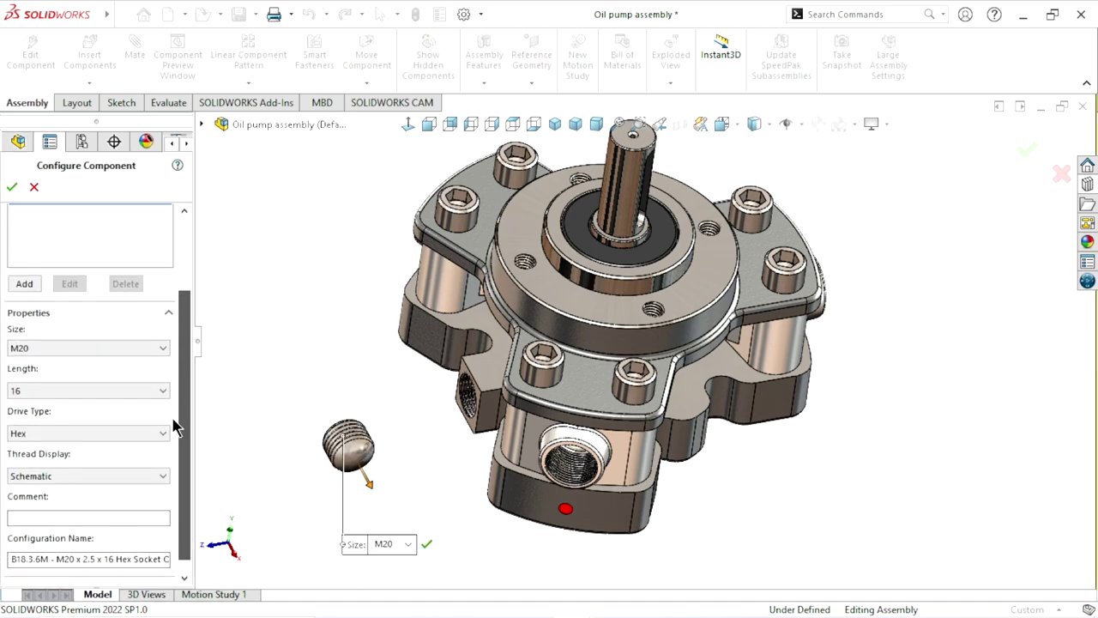
{"action": "left_click", "coordinate": [120, 348]}
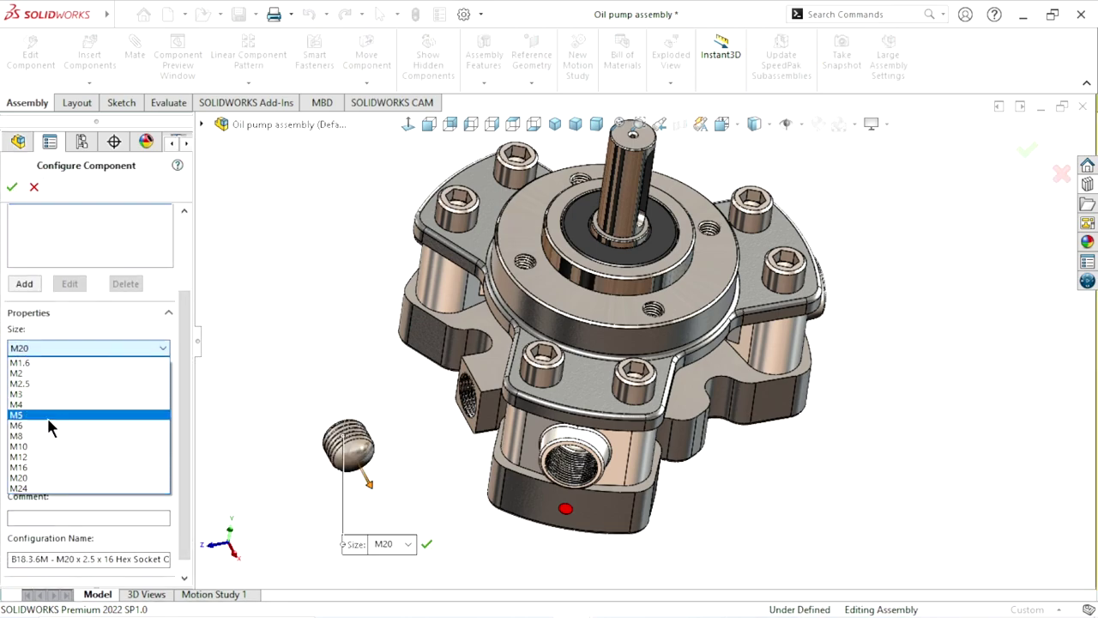
{"action": "left_click", "coordinate": [39, 487]}
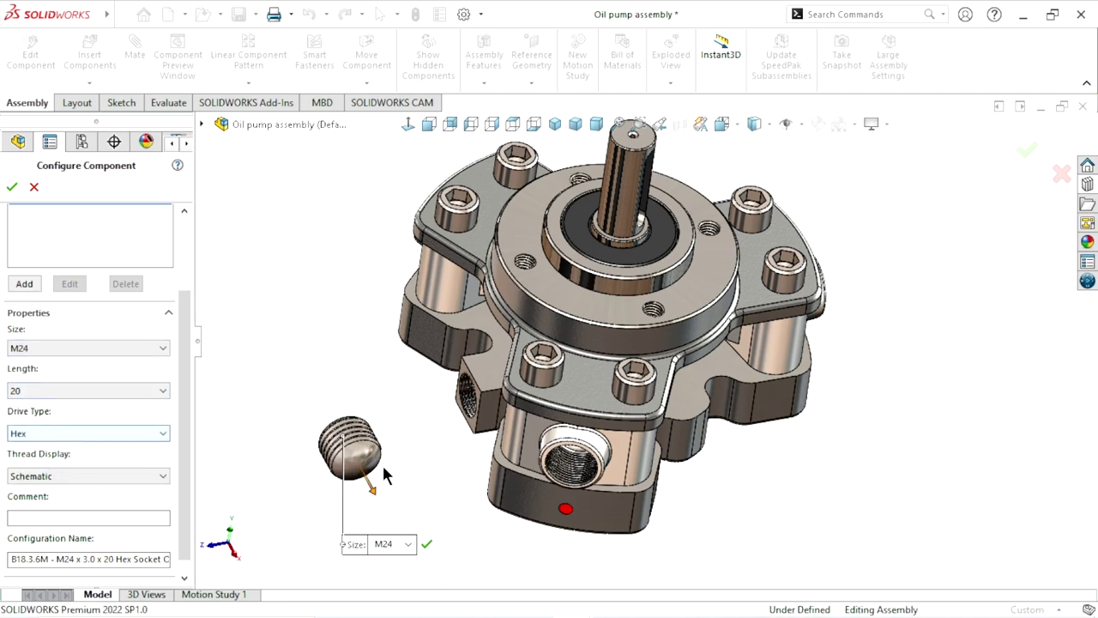
{"action": "mouse_move", "coordinate": [383, 475]}
{"action": "middle_mouse_down"}
{"action": "mouse_move", "coordinate": [395, 463]}
{"action": "mouse_move", "coordinate": [468, 542]}
{"action": "middle_mouse_up"}
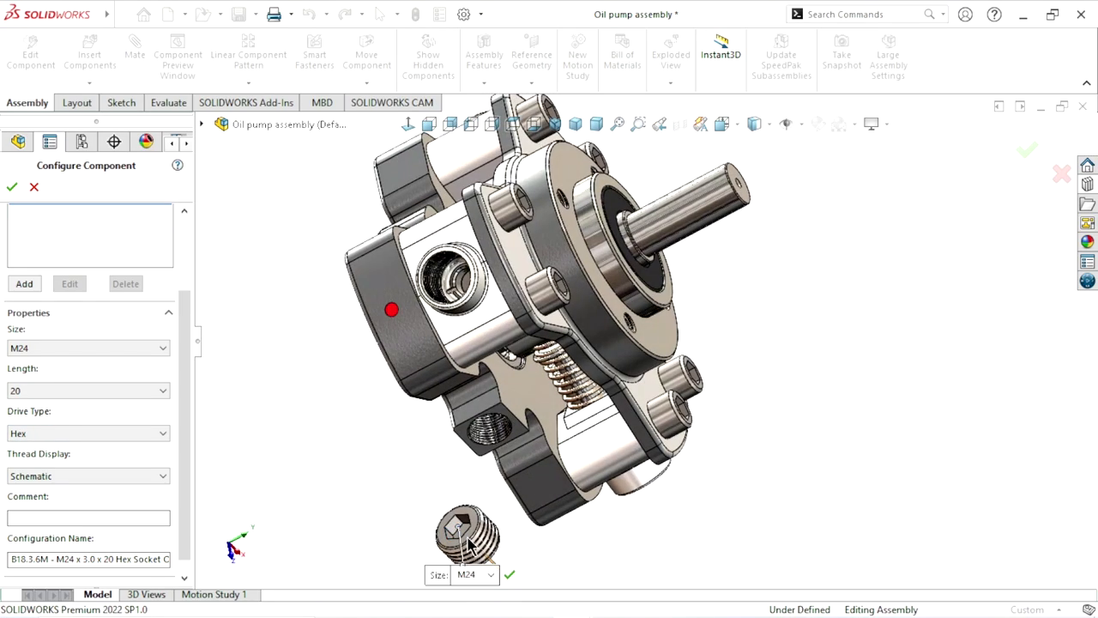
{"action": "scroll", "coordinate": [468, 543], "scroll_direction": "down", "scroll_amount": 5}
{"action": "scroll", "coordinate": [523, 470], "scroll_direction": "down", "scroll_amount": 1}
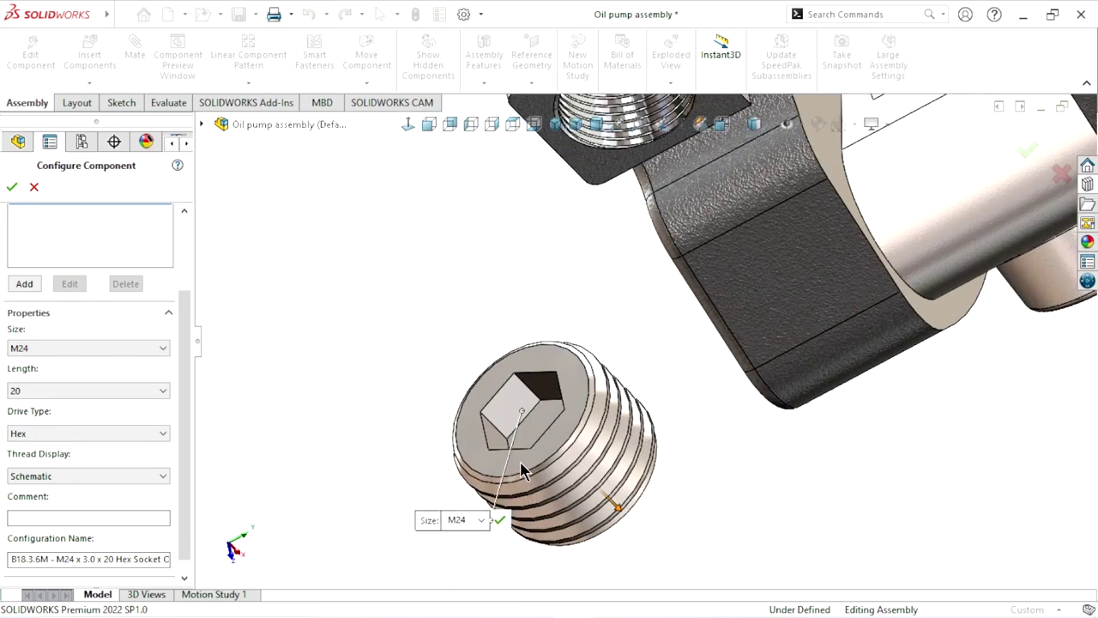
{"action": "left_click", "coordinate": [58, 436]}
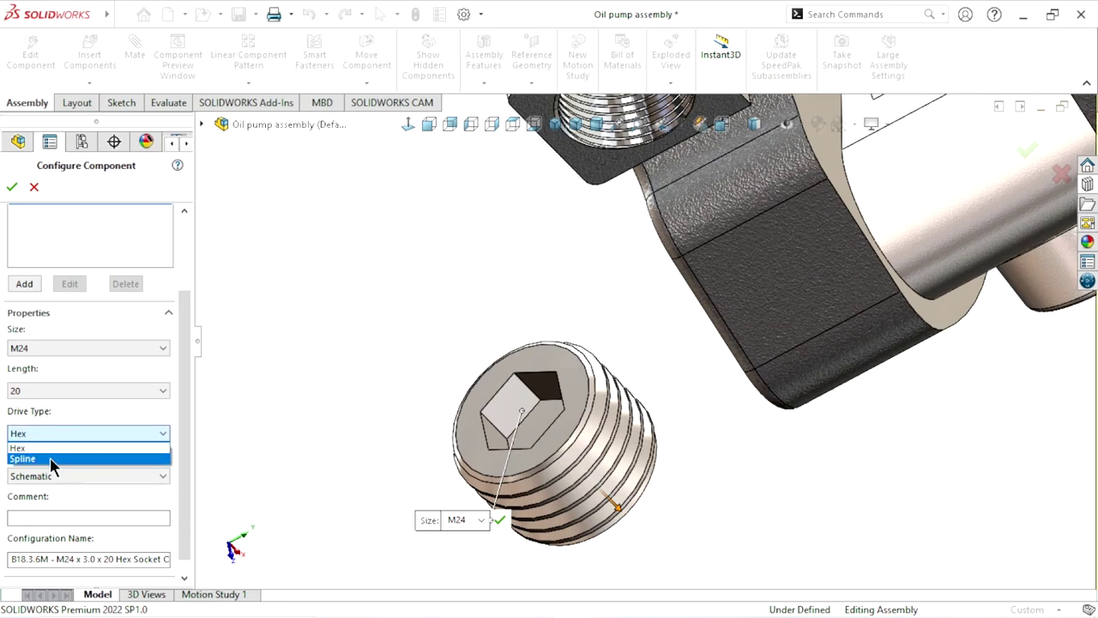
{"action": "left_click", "coordinate": [51, 460]}
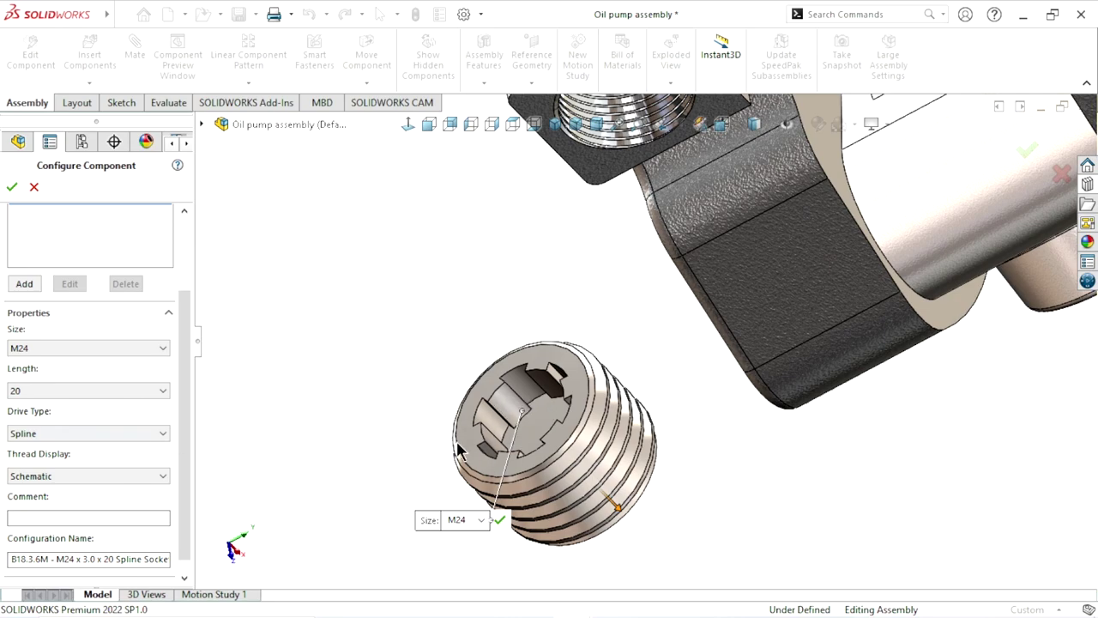
{"action": "scroll", "coordinate": [188, 469], "scroll_direction": "down", "scroll_amount": 1}
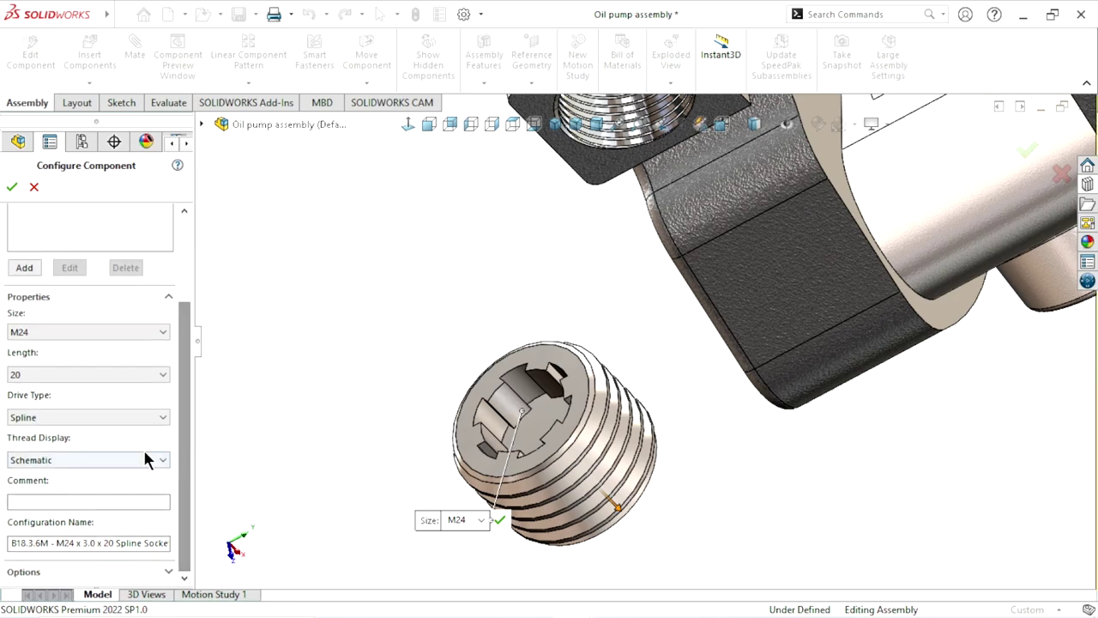
{"action": "left_click", "coordinate": [144, 460]}
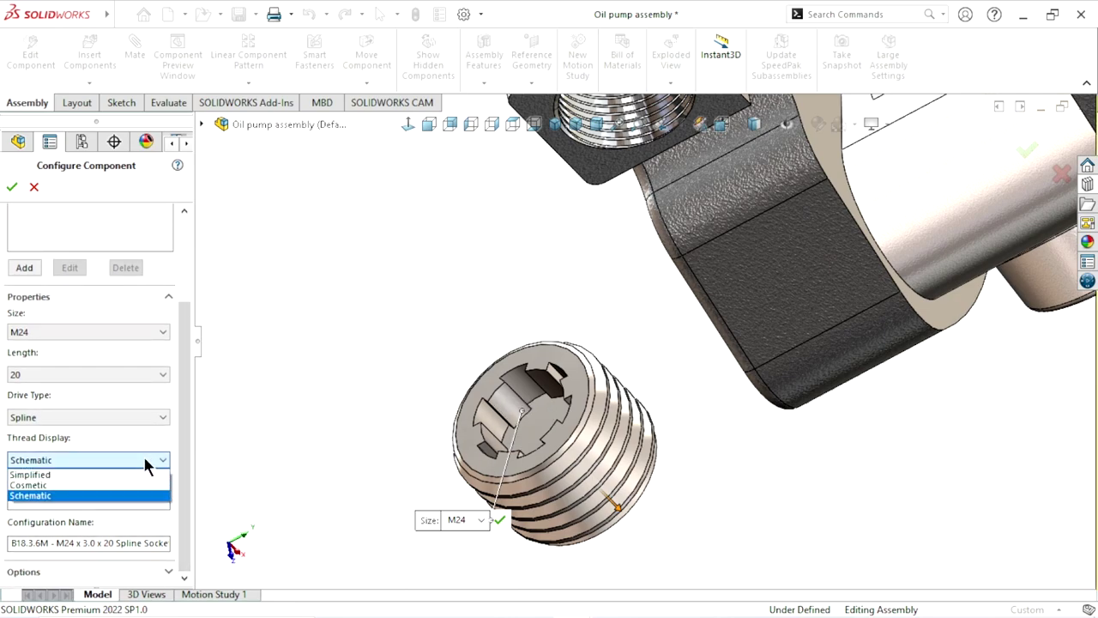
{"action": "left_click", "coordinate": [80, 497]}
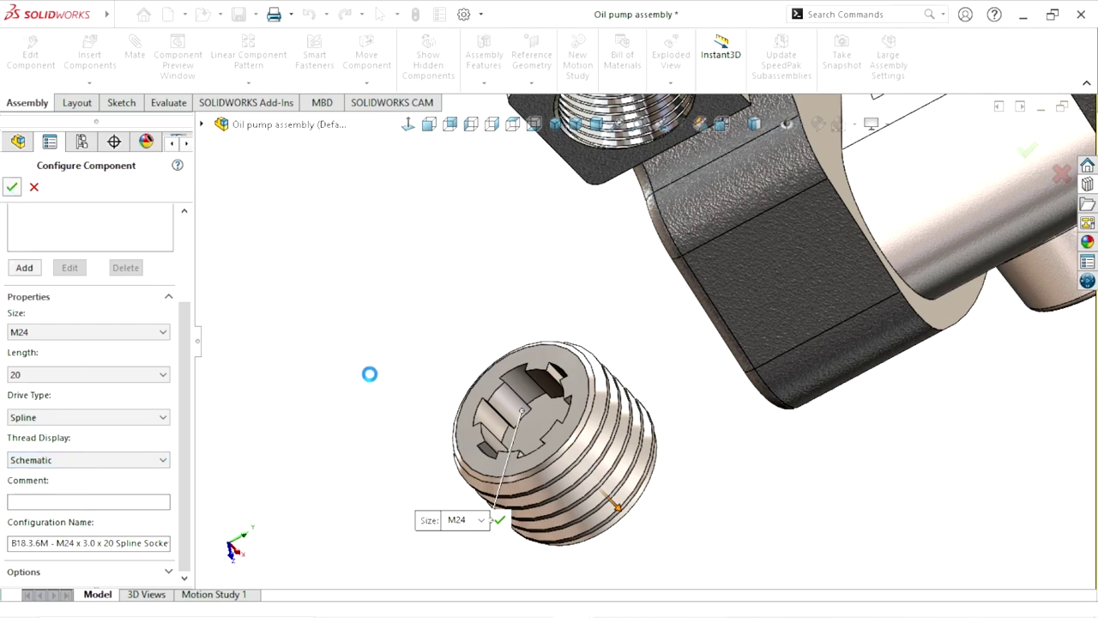
{"action": "key", "text": "Return"}
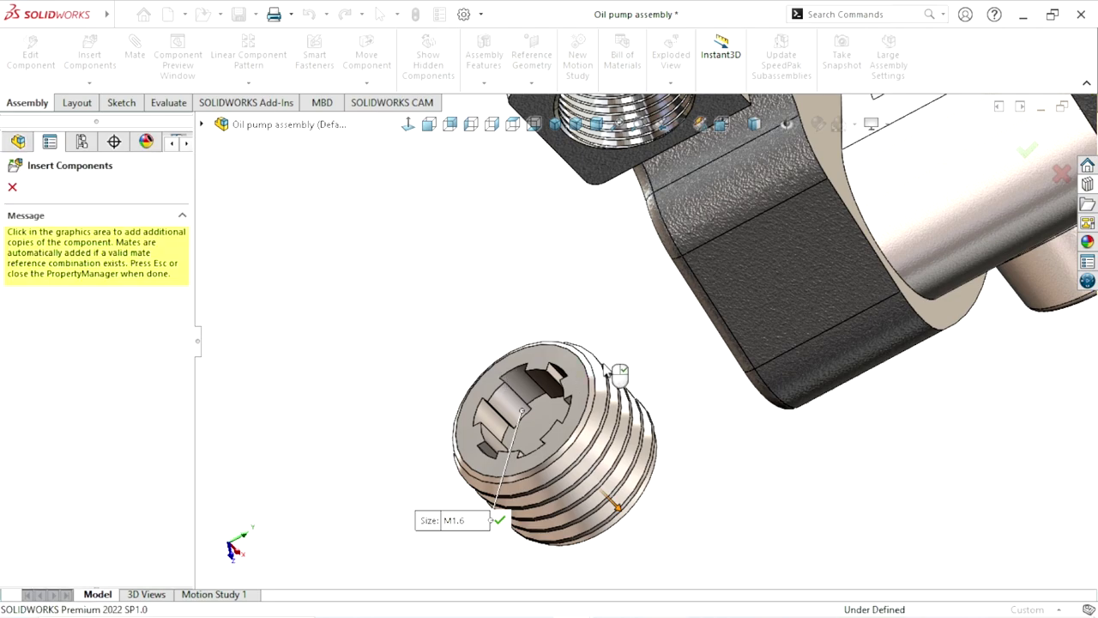
Orbit to the threaded side port and stop placing further set screw copies.
{"action": "scroll", "coordinate": [883, 385], "scroll_direction": "up", "scroll_amount": 3}
{"action": "scroll", "coordinate": [824, 344], "scroll_direction": "up", "scroll_amount": 2}
{"action": "middle_click_drag", "start_coordinate": [822, 341], "coordinate": [784, 382]}
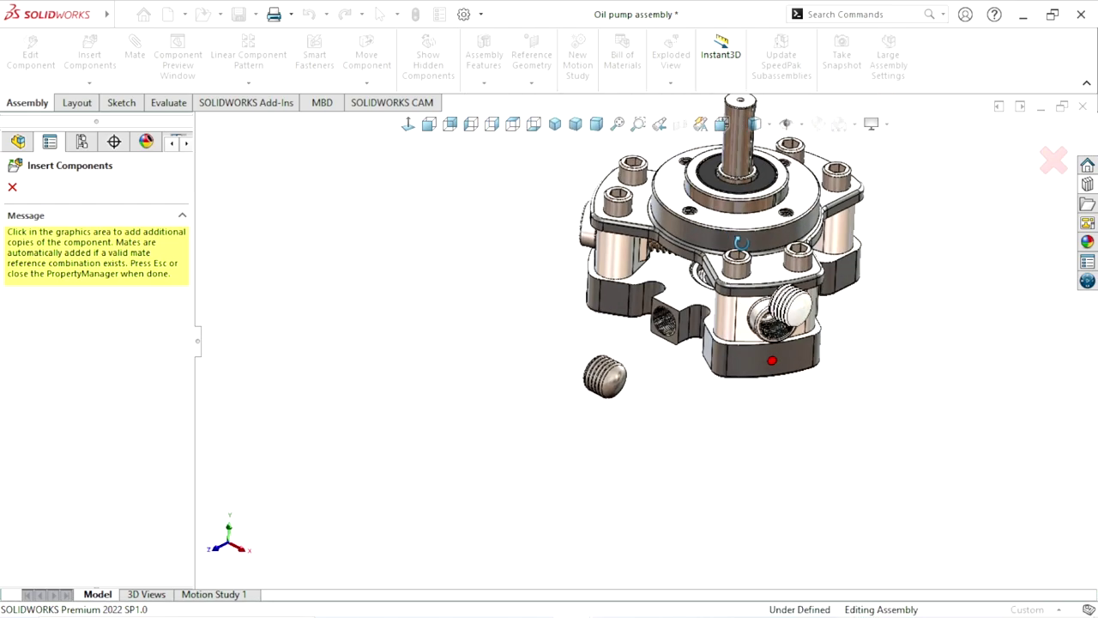
{"action": "scroll", "coordinate": [777, 342], "scroll_direction": "down", "scroll_amount": 5}
{"action": "scroll", "coordinate": [759, 314], "scroll_direction": "down", "scroll_amount": 3}
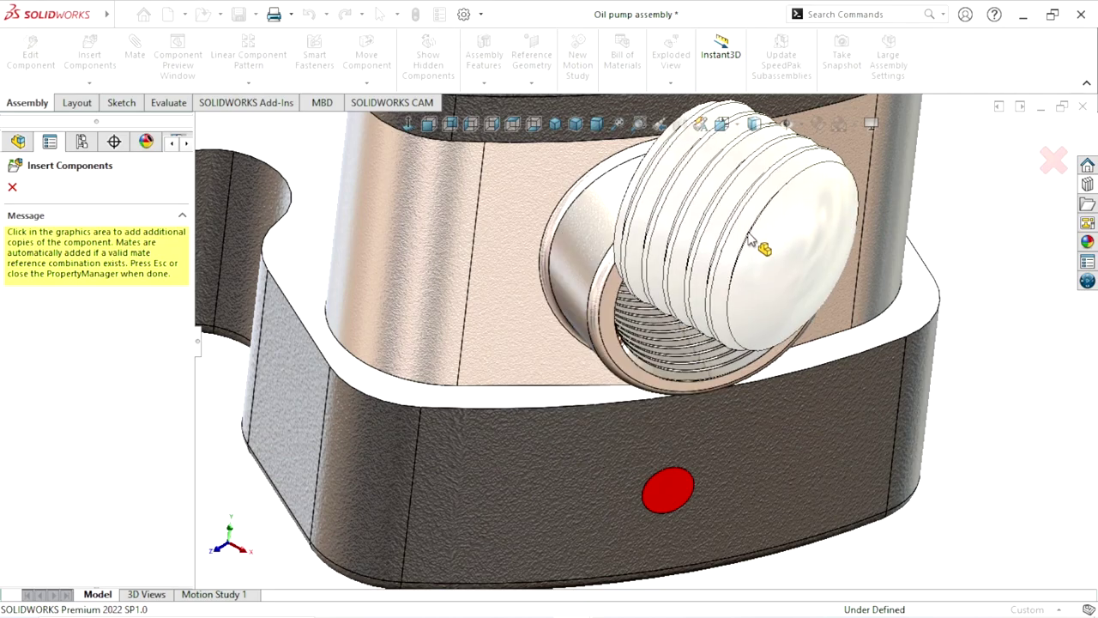
{"action": "mouse_move", "coordinate": [731, 363]}
{"action": "middle_mouse_down"}
{"action": "mouse_move", "coordinate": [811, 324]}
{"action": "mouse_move", "coordinate": [804, 333]}
{"action": "middle_mouse_up"}
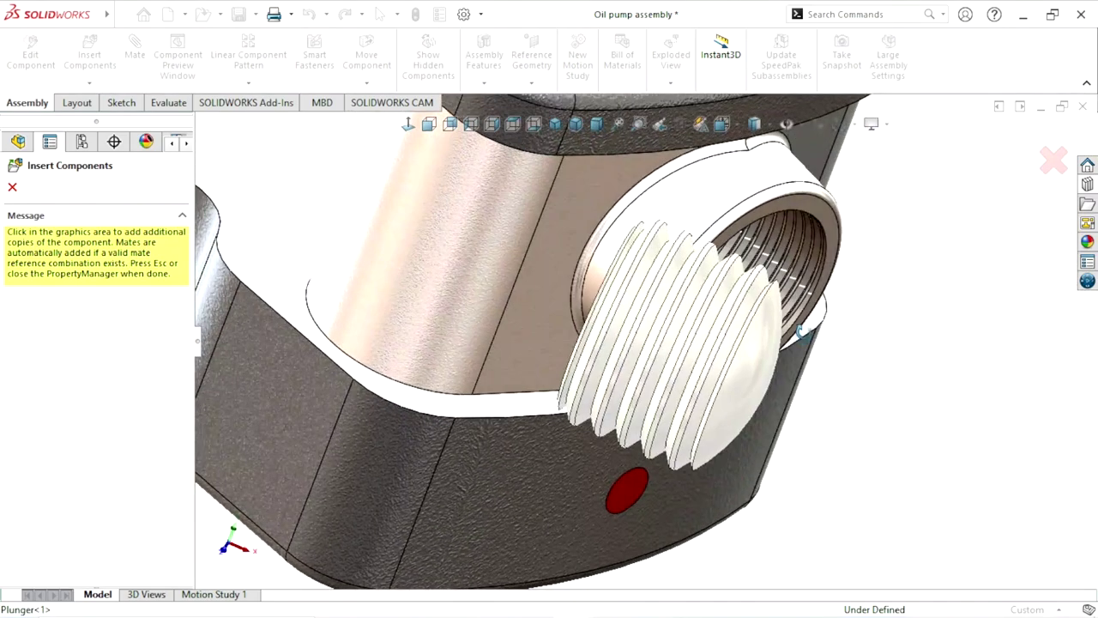
{"action": "middle_click_drag", "start_coordinate": [803, 247], "coordinate": [791, 232]}
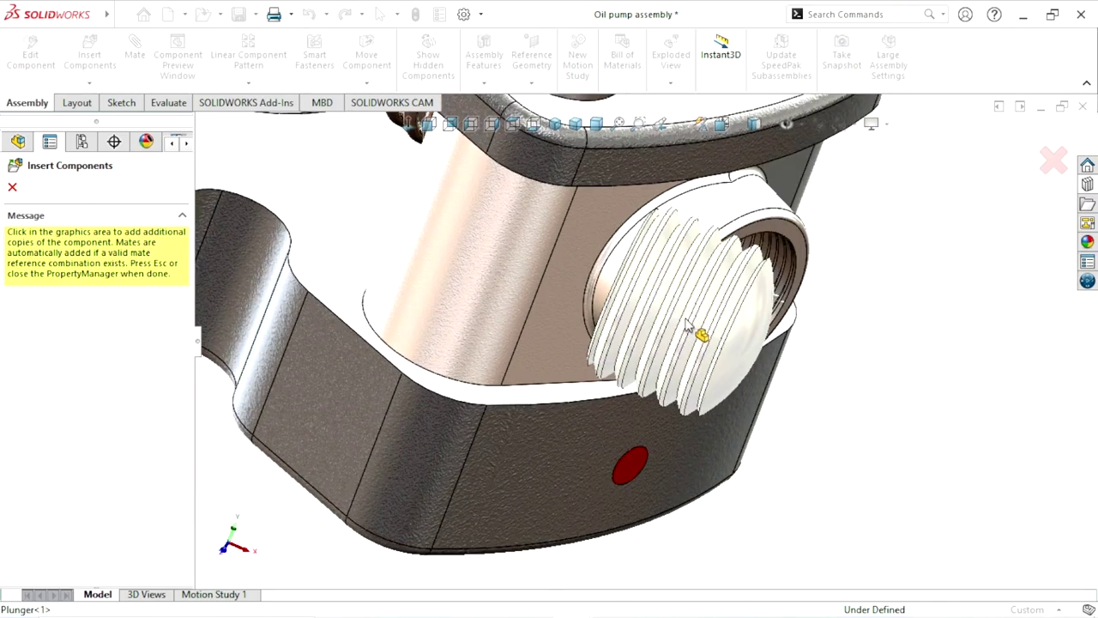
{"action": "scroll", "coordinate": [730, 356], "scroll_direction": "up", "scroll_amount": 3}
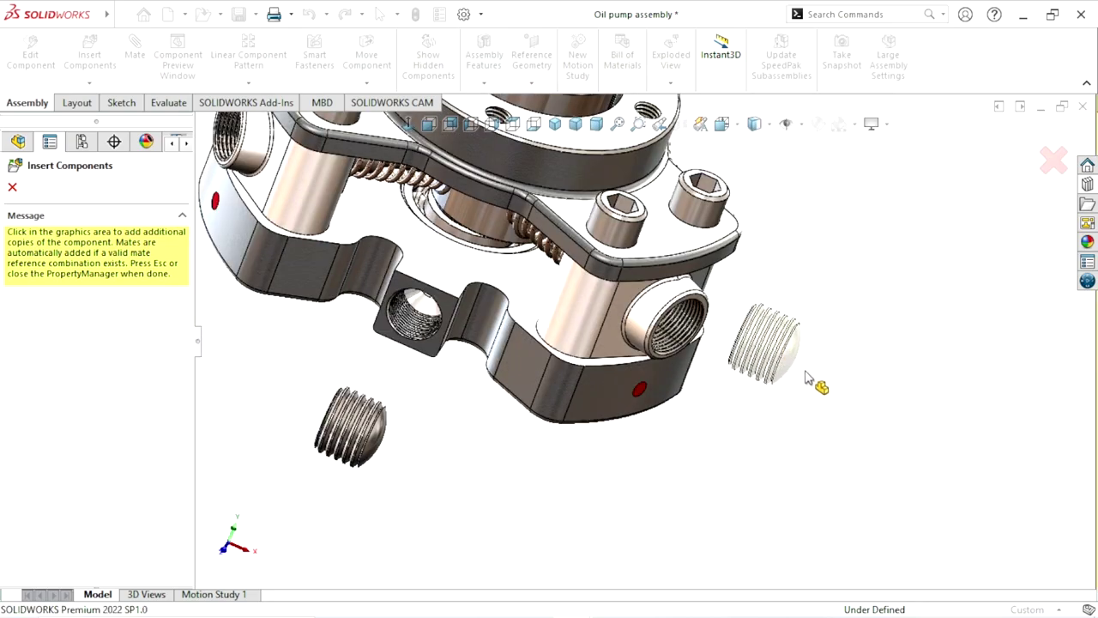
{"action": "scroll", "coordinate": [804, 375], "scroll_direction": "down", "scroll_amount": 2}
{"action": "scroll", "coordinate": [755, 403], "scroll_direction": "down", "scroll_amount": 2}
{"action": "scroll", "coordinate": [735, 395], "scroll_direction": "down", "scroll_amount": 2}
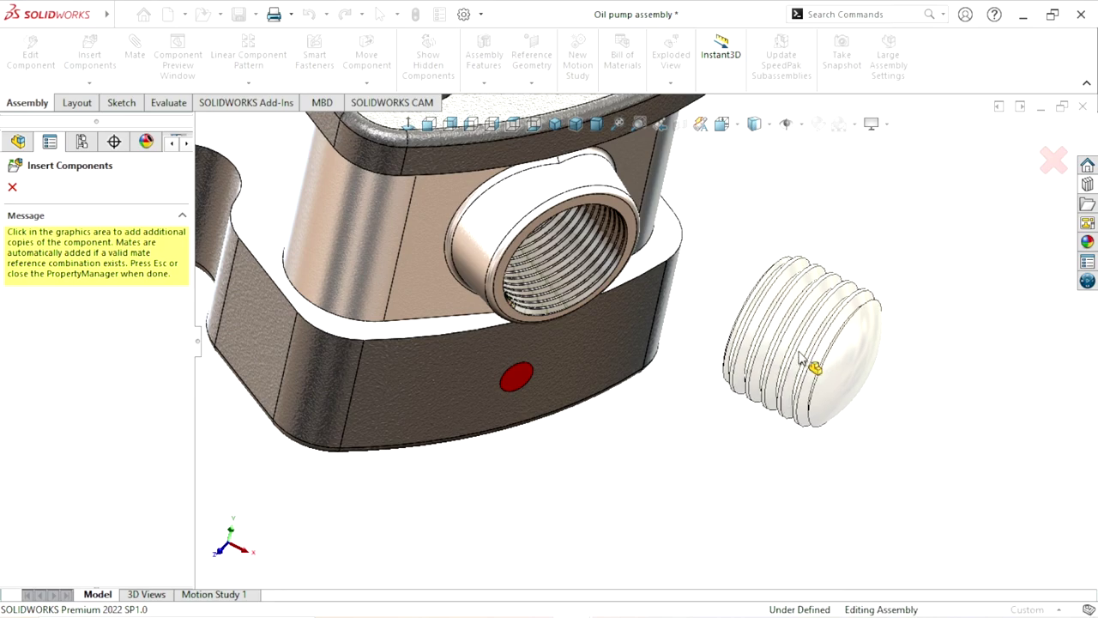
{"action": "key", "text": "Escape"}
Move the set screw beside the pump's threaded side port.
{"action": "scroll", "coordinate": [601, 409], "scroll_direction": "up", "scroll_amount": 3}
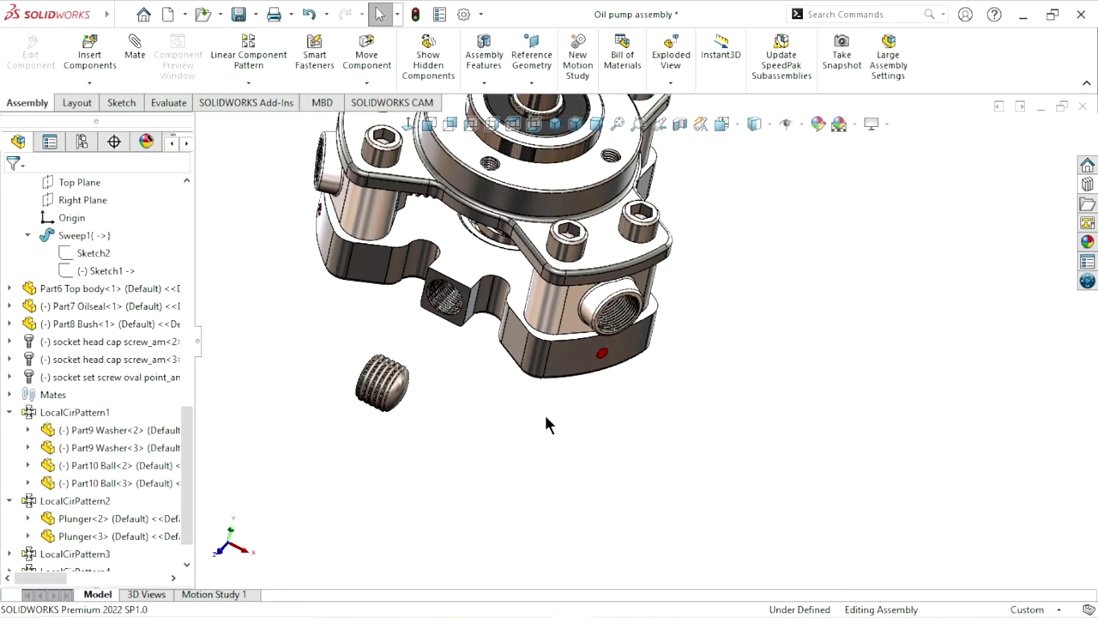
{"action": "scroll", "coordinate": [515, 415], "scroll_direction": "down", "scroll_amount": 2}
{"action": "scroll", "coordinate": [470, 419], "scroll_direction": "down", "scroll_amount": 2}
{"action": "left_click_drag", "start_coordinate": [496, 422], "coordinate": [993, 392]}
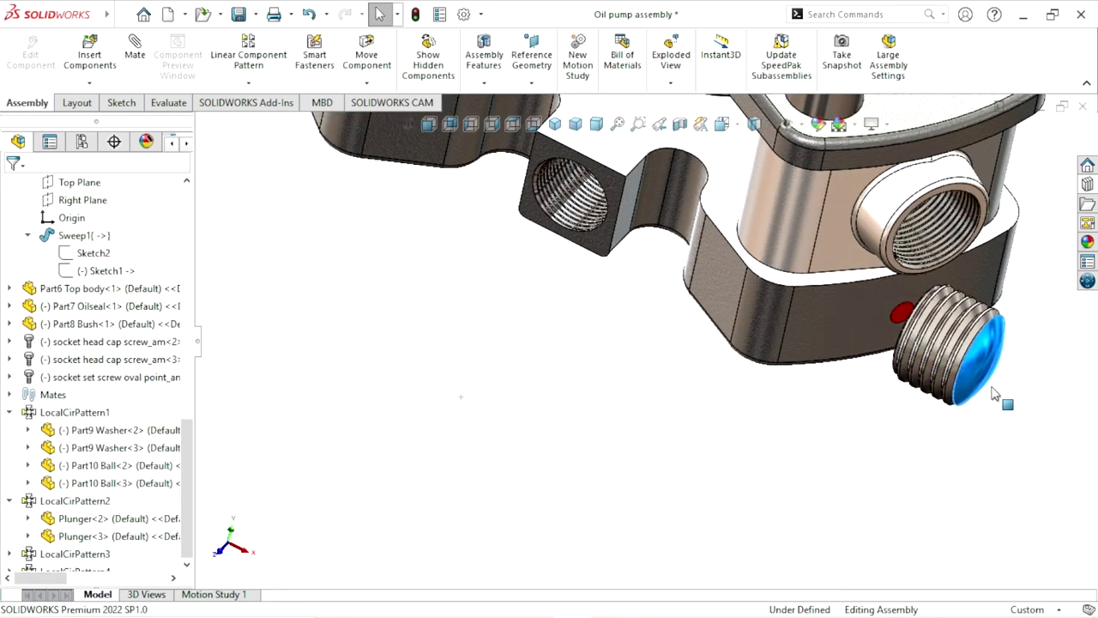
{"action": "middle_click_drag", "start_coordinate": [944, 369], "coordinate": [848, 376]}
{"action": "scroll", "coordinate": [848, 375], "scroll_direction": "down", "scroll_amount": 2}
{"action": "scroll", "coordinate": [822, 317], "scroll_direction": "down", "scroll_amount": 3}
{"action": "left_click", "coordinate": [908, 352]}
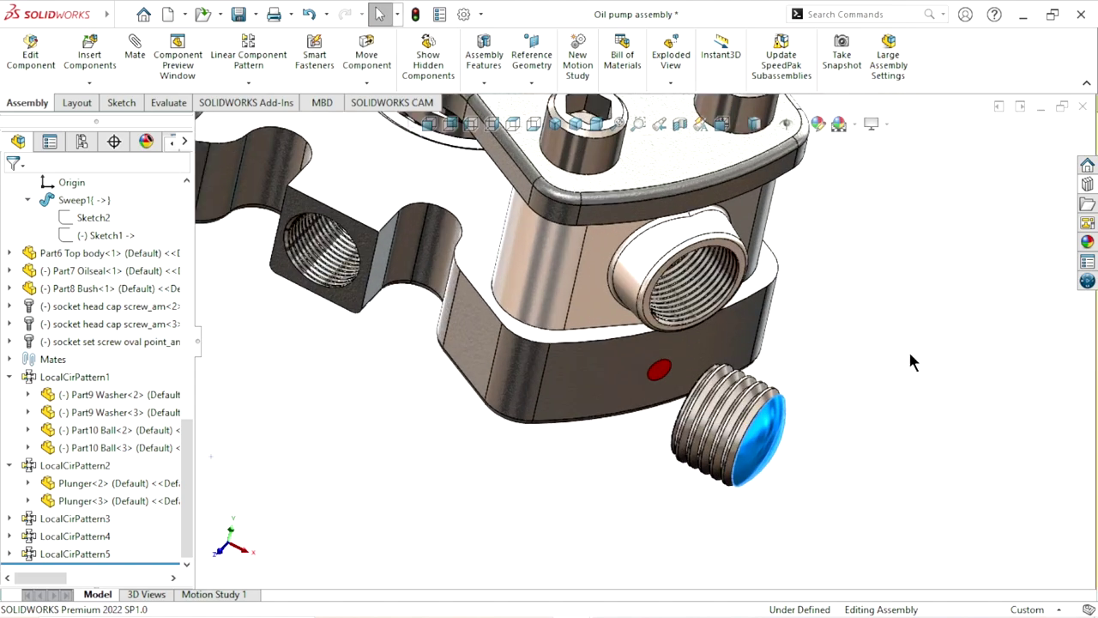
{"action": "middle_click_drag", "start_coordinate": [787, 351], "coordinate": [741, 339]}
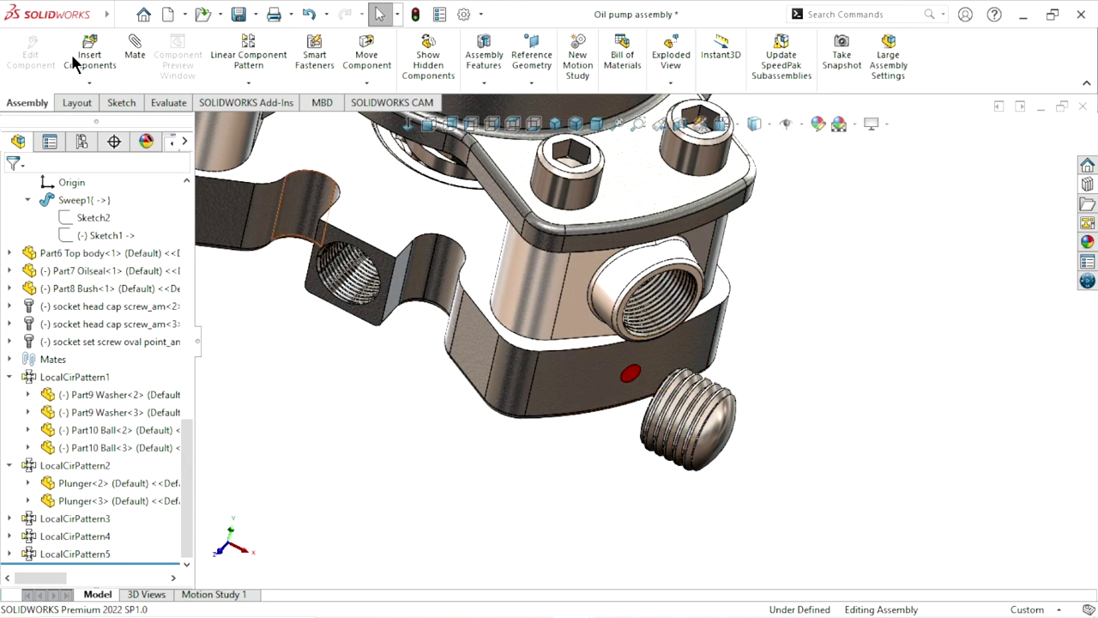
{"action": "left_click", "coordinate": [150, 72]}
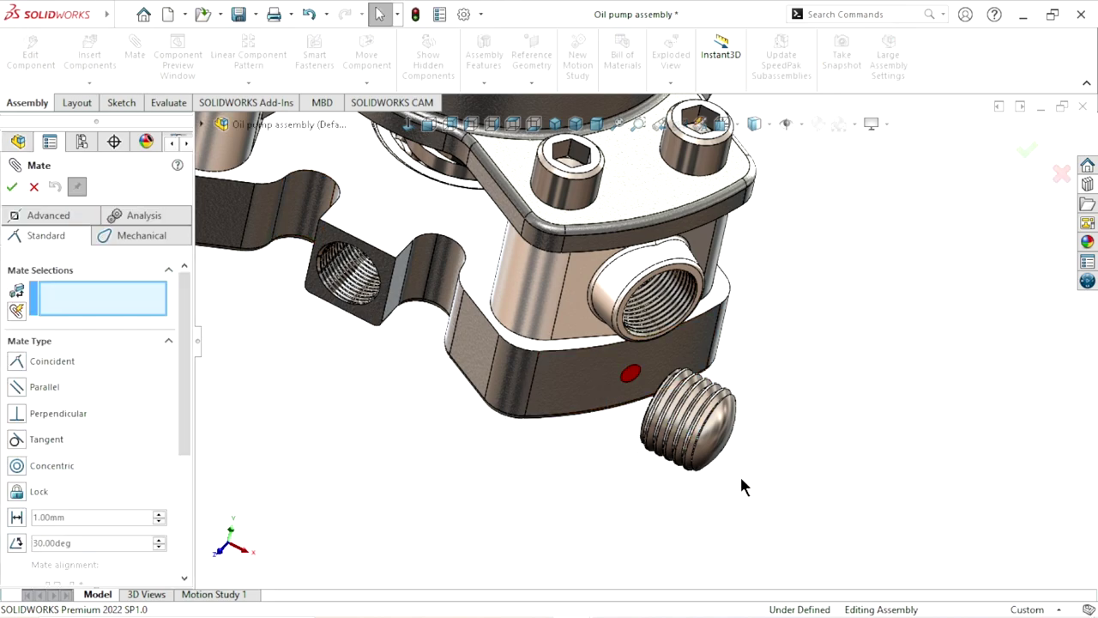
Zoom in and select the set screw's threaded face for the mate.
{"action": "scroll", "coordinate": [739, 480], "scroll_direction": "down", "scroll_amount": 2}
{"action": "scroll", "coordinate": [712, 438], "scroll_direction": "down", "scroll_amount": 2}
{"action": "scroll", "coordinate": [669, 404], "scroll_direction": "down", "scroll_amount": 2}
{"action": "scroll", "coordinate": [678, 391], "scroll_direction": "down", "scroll_amount": 1}
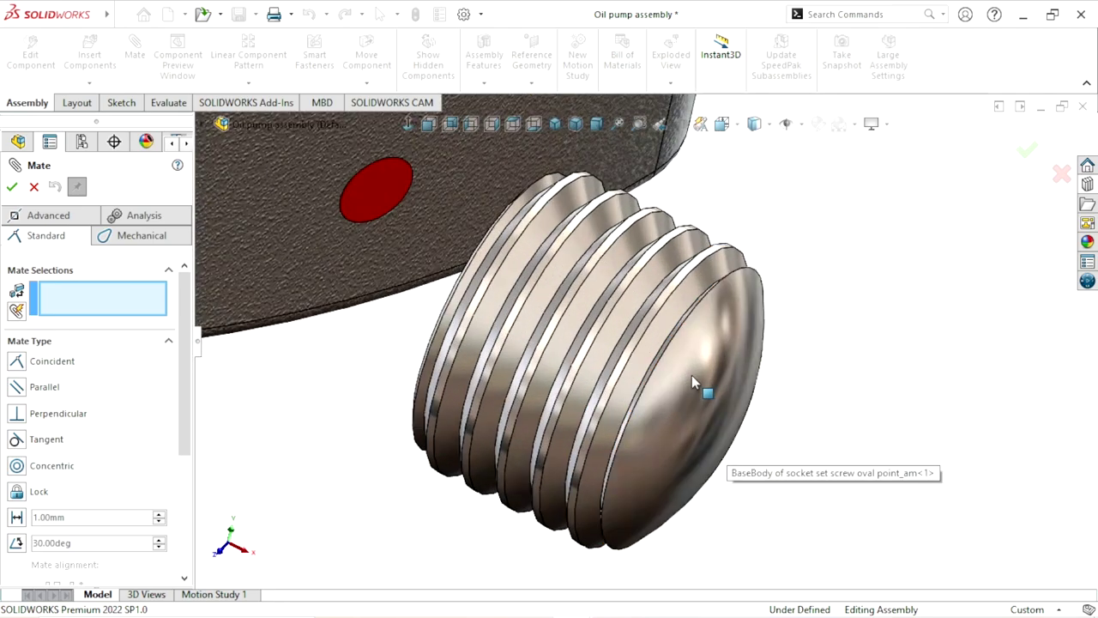
{"action": "scroll", "coordinate": [661, 343], "scroll_direction": "down", "scroll_amount": 3}
{"action": "scroll", "coordinate": [686, 284], "scroll_direction": "down", "scroll_amount": 2}
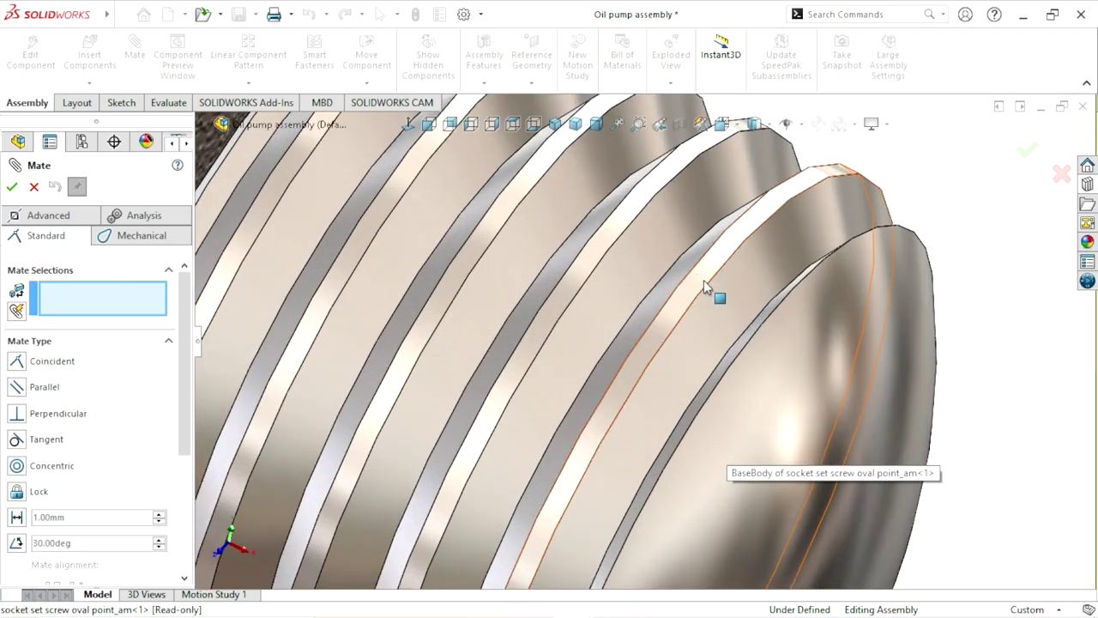
{"action": "left_click", "coordinate": [704, 280]}
{"action": "scroll", "coordinate": [658, 443], "scroll_direction": "up", "scroll_amount": 3}
{"action": "scroll", "coordinate": [619, 417], "scroll_direction": "up", "scroll_amount": 2}
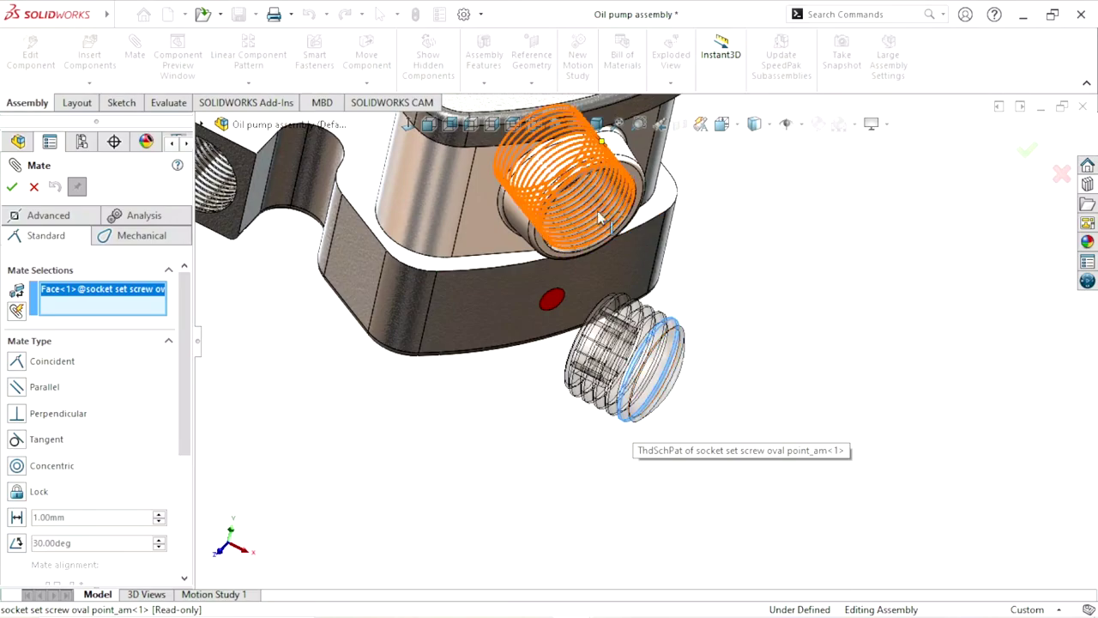
{"action": "scroll", "coordinate": [613, 317], "scroll_direction": "down", "scroll_amount": 2}
{"action": "scroll", "coordinate": [601, 290], "scroll_direction": "down", "scroll_amount": 2}
{"action": "scroll", "coordinate": [595, 386], "scroll_direction": "down", "scroll_amount": 2}
{"action": "scroll", "coordinate": [610, 392], "scroll_direction": "down", "scroll_amount": 2}
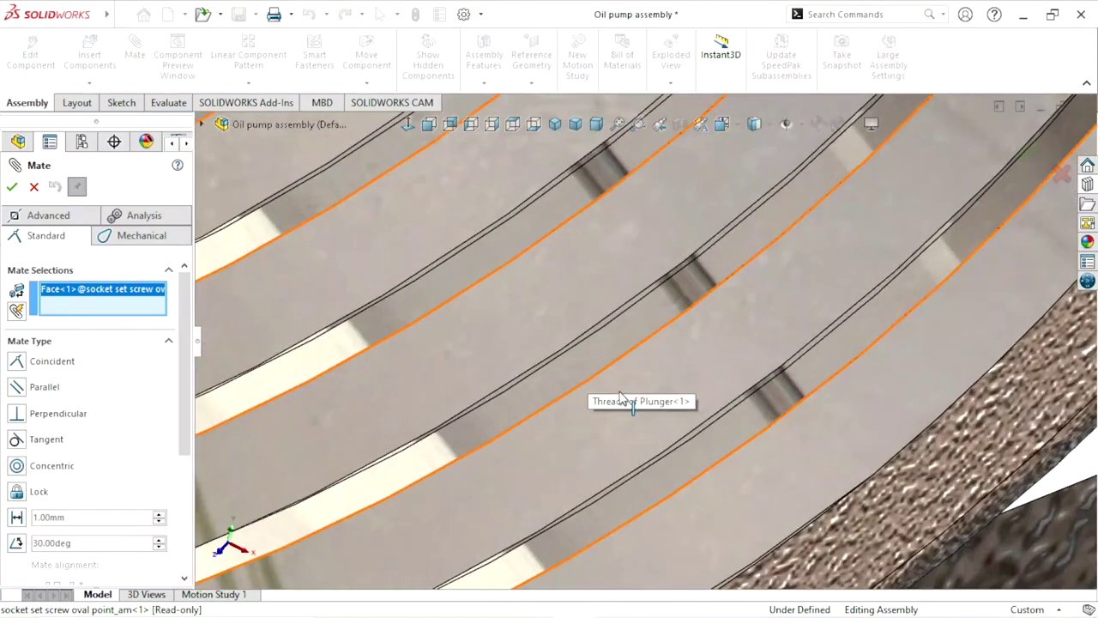
Make it concentric with the plunger's thread face, flipped so it seats inside the housing.
{"action": "left_click", "coordinate": [628, 341]}
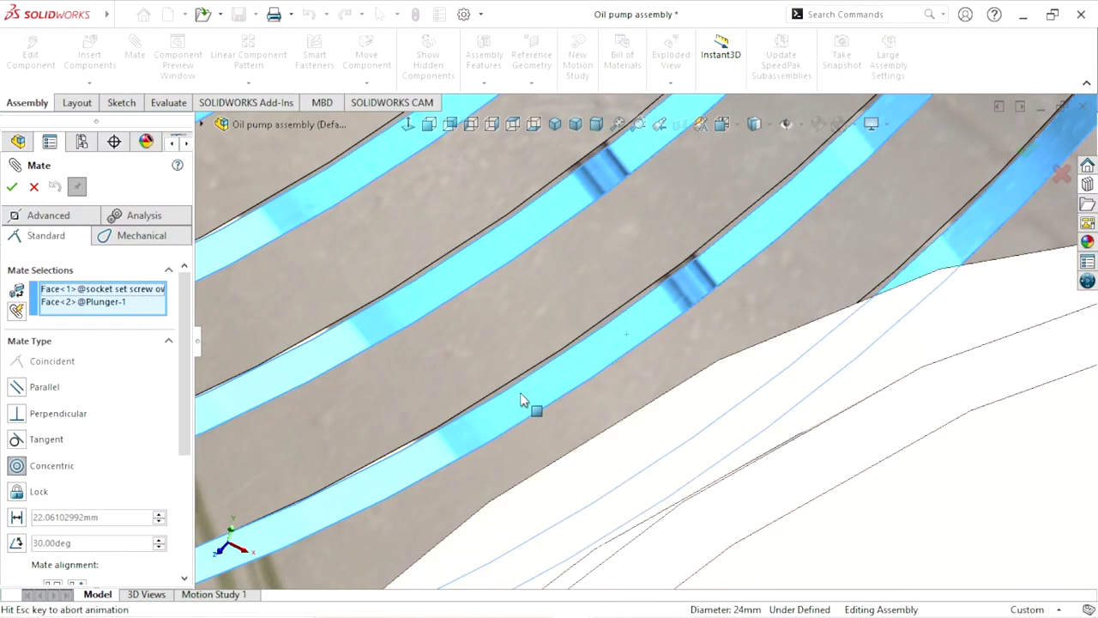
{"action": "scroll", "coordinate": [533, 439], "scroll_direction": "up", "scroll_amount": 5}
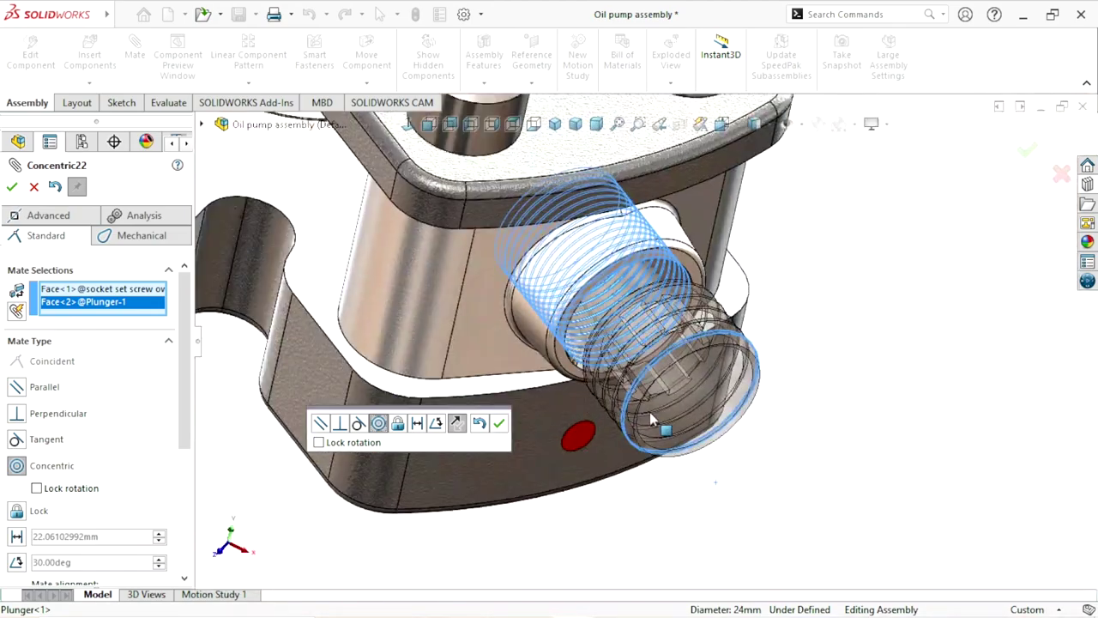
{"action": "left_click", "coordinate": [461, 422]}
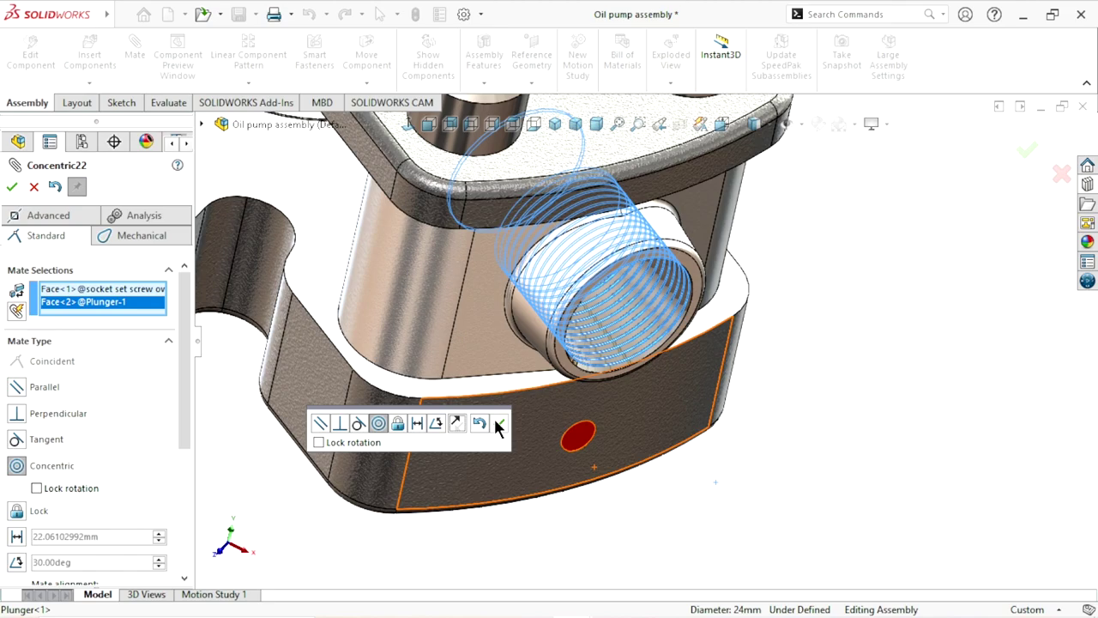
{"action": "left_click", "coordinate": [499, 422]}
{"action": "scroll", "coordinate": [627, 421], "scroll_direction": "up", "scroll_amount": 3}
{"action": "scroll", "coordinate": [719, 403], "scroll_direction": "down", "scroll_amount": 3}
Mate the plunger's inner face coincident with the set screw's end face.
{"action": "middle_click_drag", "start_coordinate": [719, 403], "coordinate": [757, 416]}
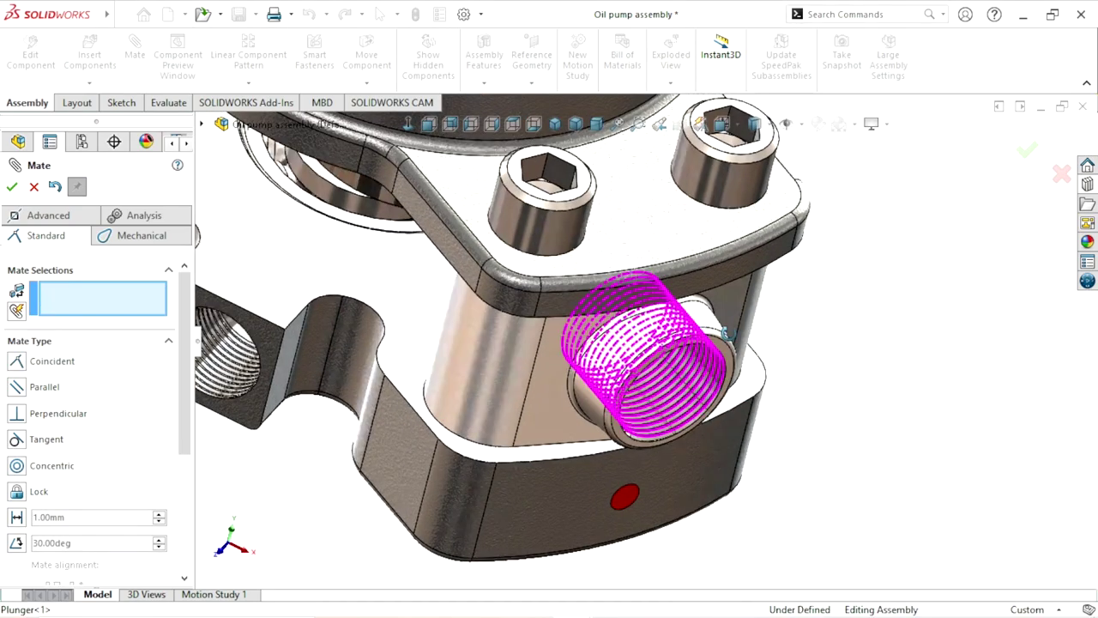
{"action": "scroll", "coordinate": [757, 416], "scroll_direction": "down", "scroll_amount": 3}
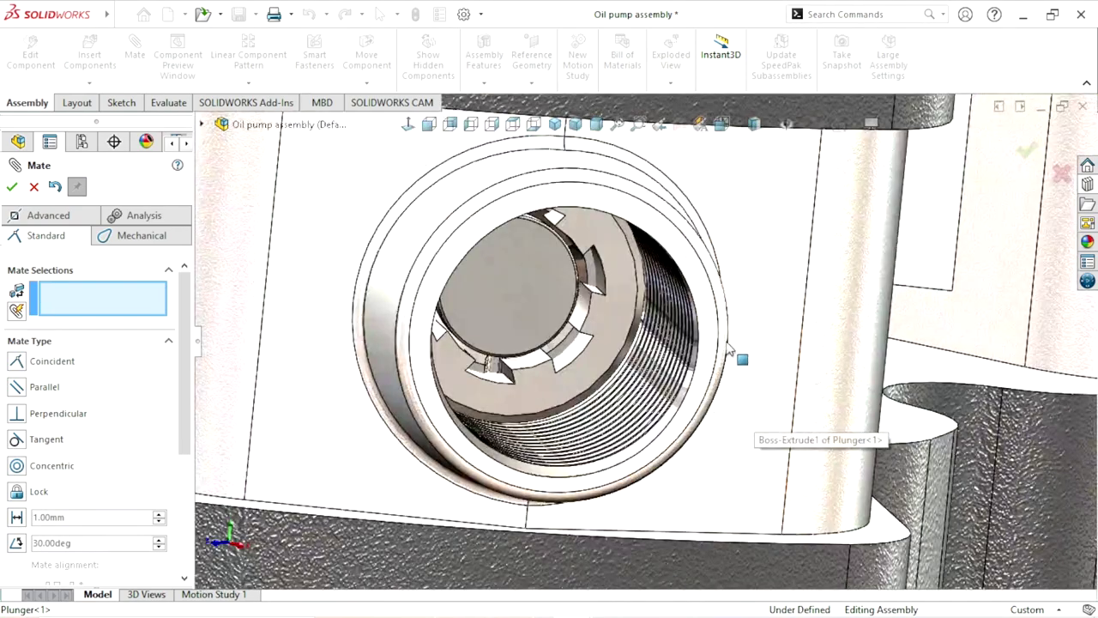
{"action": "left_click", "coordinate": [693, 271]}
{"action": "middle_click_drag", "start_coordinate": [694, 271], "coordinate": [638, 367]}
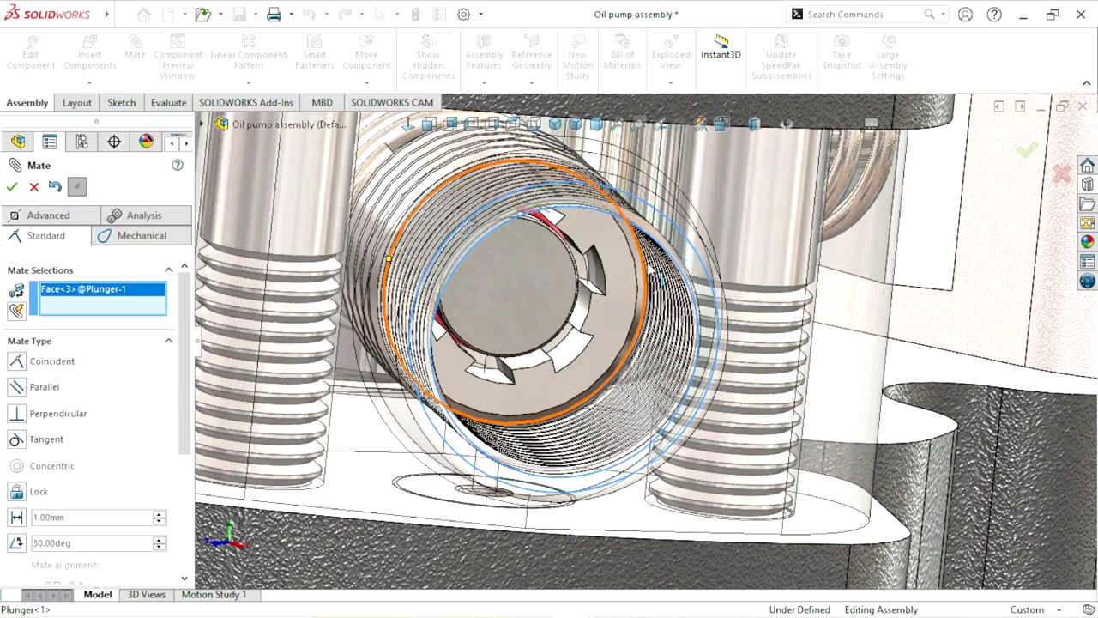
{"action": "left_click", "coordinate": [639, 274]}
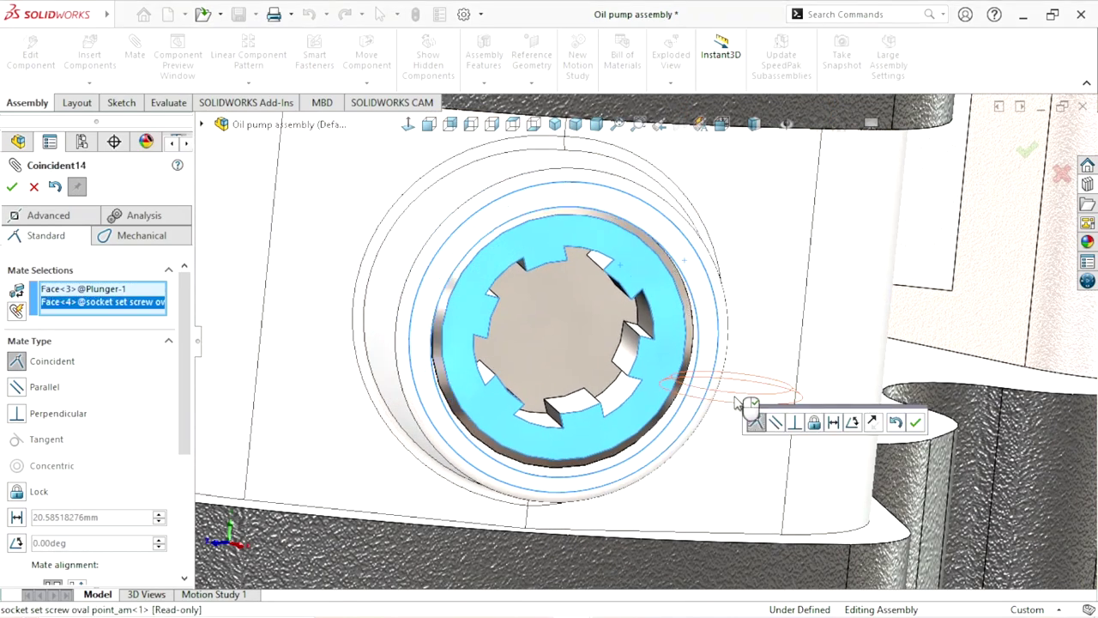
{"action": "left_click", "coordinate": [916, 424]}
Orbit and zoom around the pump to inspect the seated set screw.
{"action": "scroll", "coordinate": [554, 457], "scroll_direction": "up", "scroll_amount": 5}
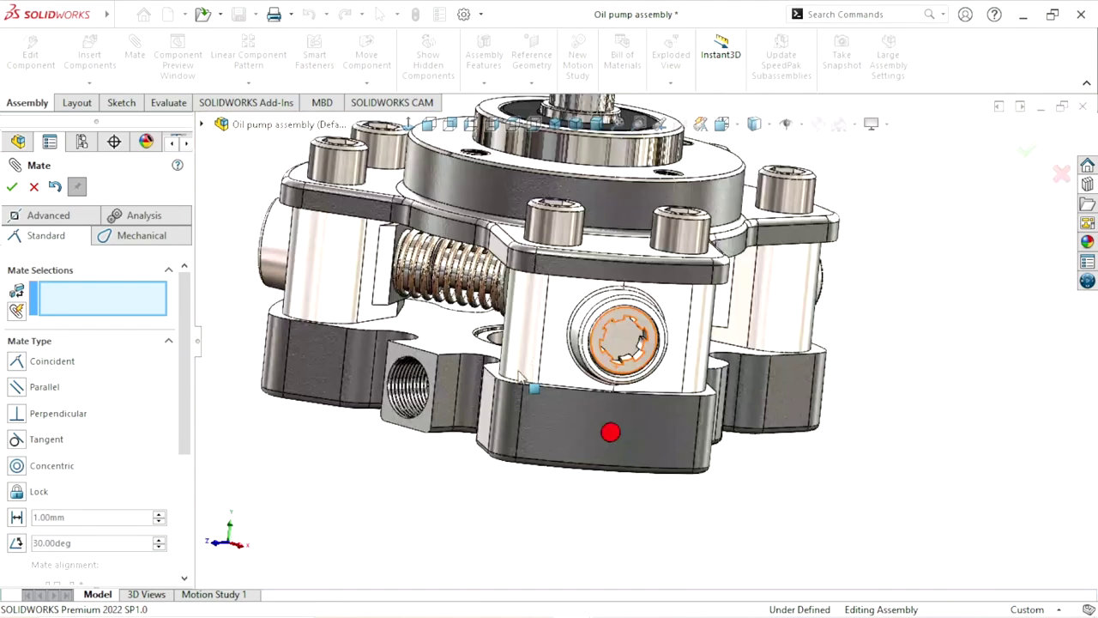
{"action": "scroll", "coordinate": [718, 423], "scroll_direction": "up", "scroll_amount": 5}
{"action": "mouse_move", "coordinate": [711, 435]}
{"action": "middle_mouse_down"}
{"action": "mouse_move", "coordinate": [778, 394]}
{"action": "mouse_move", "coordinate": [748, 512]}
{"action": "middle_mouse_up"}
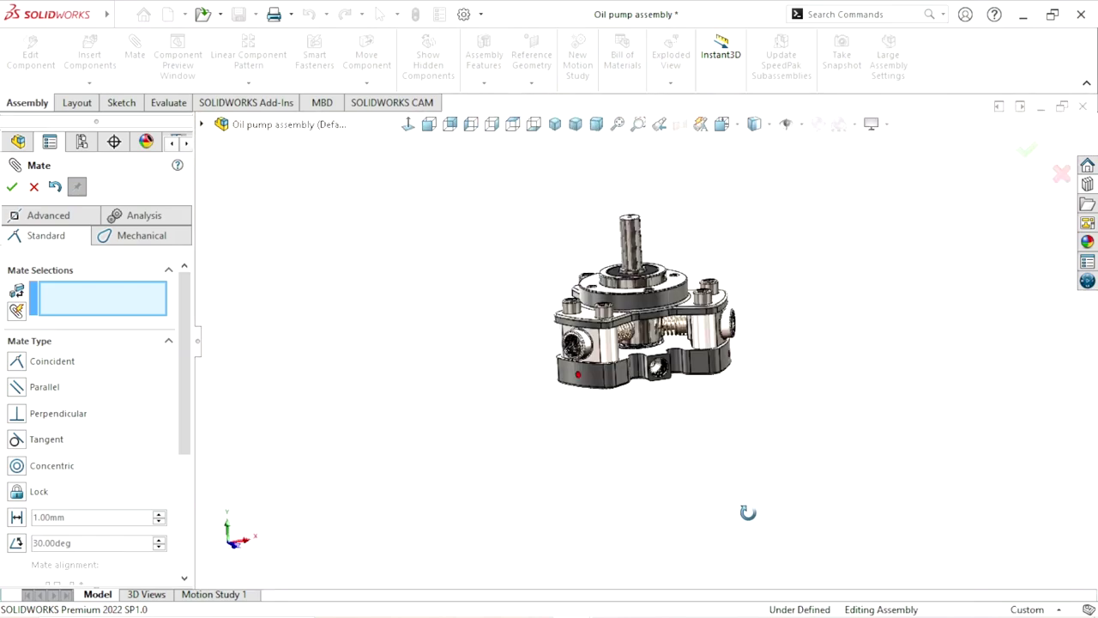
{"action": "middle_click_drag", "start_coordinate": [765, 337], "coordinate": [753, 343]}
{"action": "scroll", "coordinate": [605, 420], "scroll_direction": "down", "scroll_amount": 3}
{"action": "scroll", "coordinate": [605, 425], "scroll_direction": "down", "scroll_amount": 3}
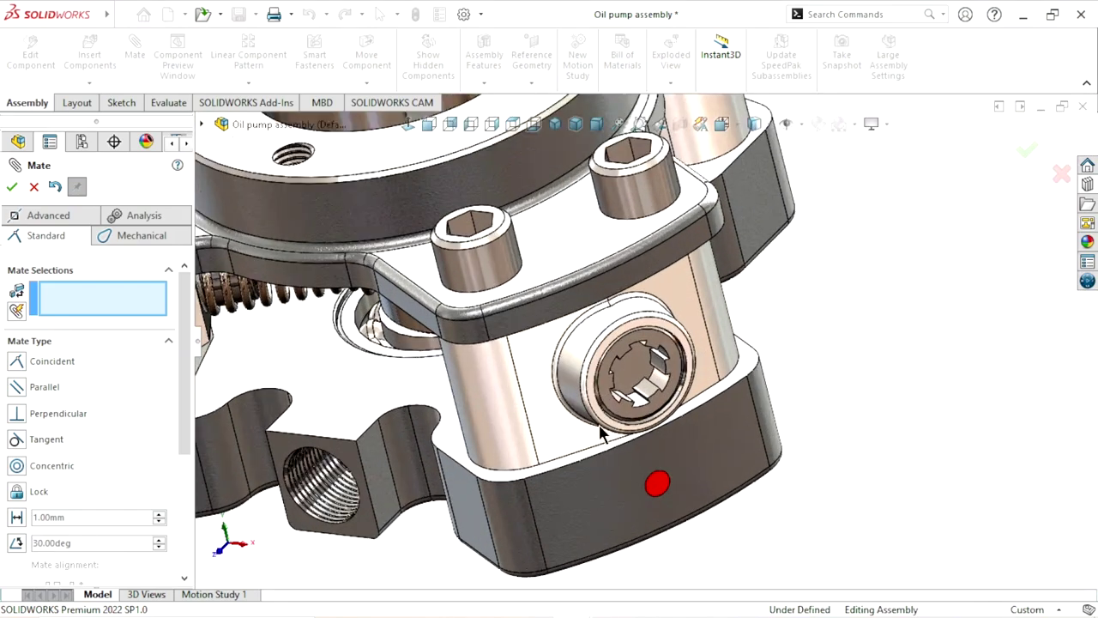
{"action": "scroll", "coordinate": [667, 424], "scroll_direction": "up", "scroll_amount": 1}
{"action": "scroll", "coordinate": [631, 364], "scroll_direction": "down", "scroll_amount": 1}
{"action": "scroll", "coordinate": [627, 364], "scroll_direction": "down", "scroll_amount": 2}
{"action": "scroll", "coordinate": [618, 369], "scroll_direction": "down", "scroll_amount": 3}
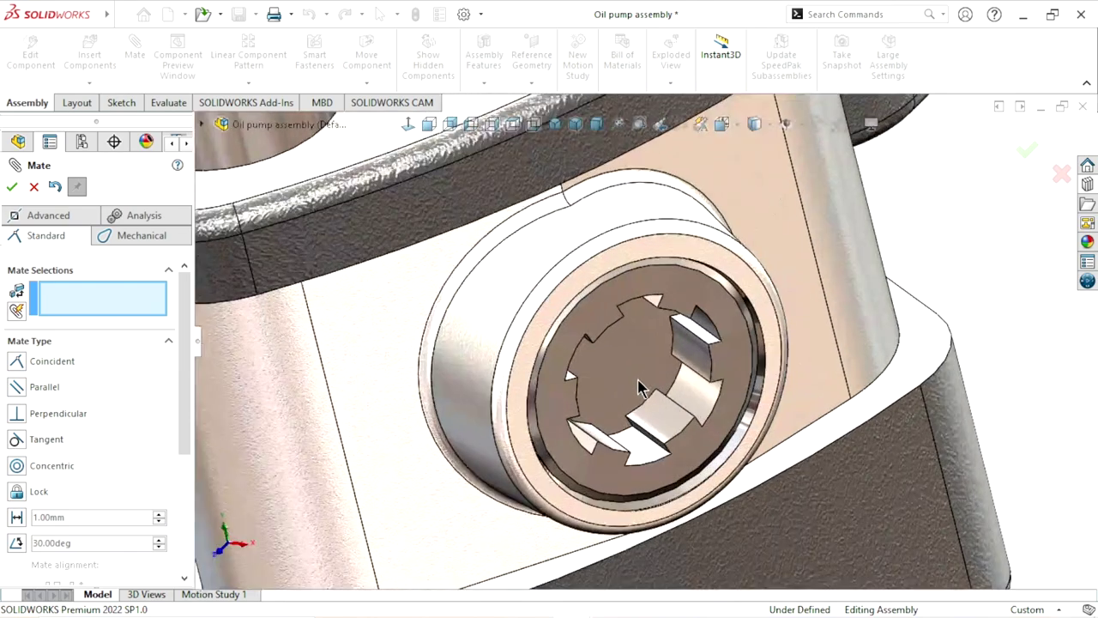
{"action": "scroll", "coordinate": [606, 375], "scroll_direction": "down", "scroll_amount": 2}
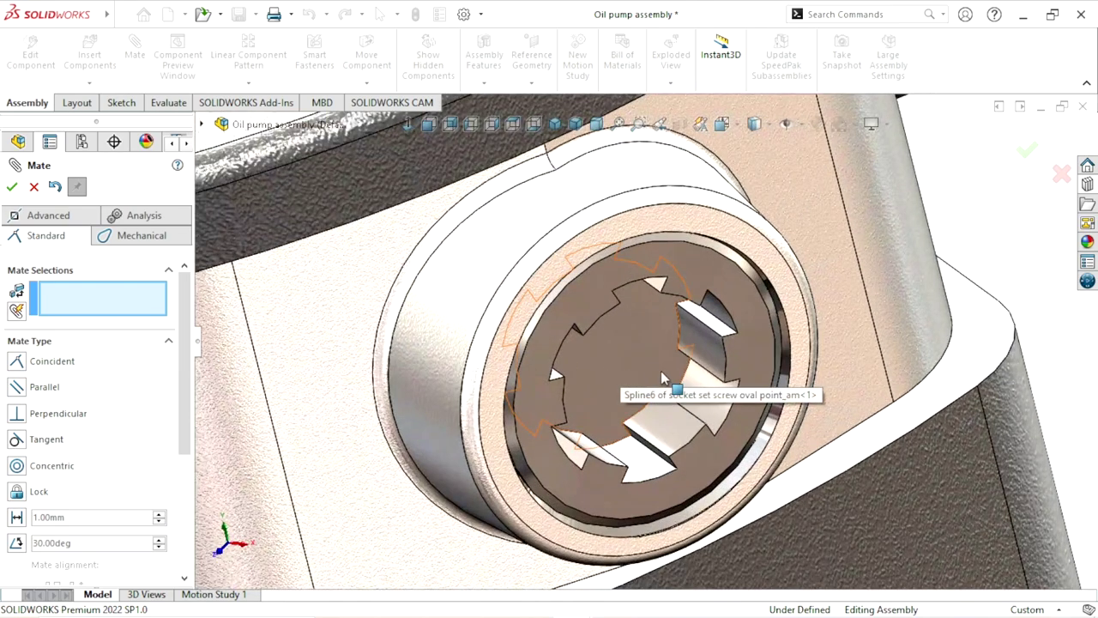
{"action": "scroll", "coordinate": [626, 393], "scroll_direction": "up", "scroll_amount": 3}
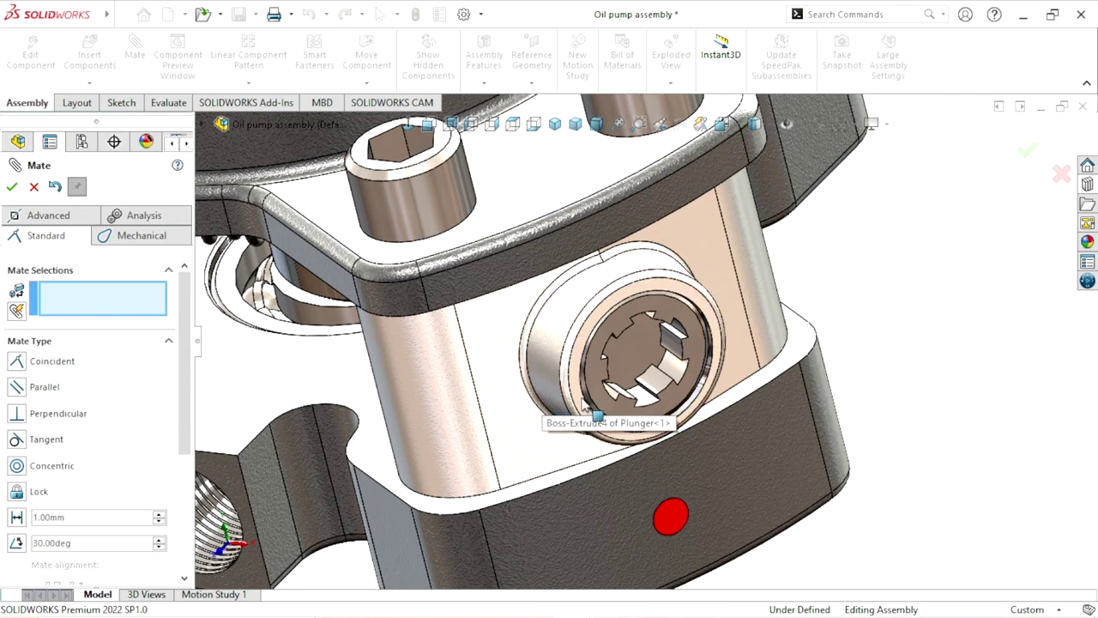
{"action": "scroll", "coordinate": [630, 371], "scroll_direction": "up", "scroll_amount": 5}
{"action": "scroll", "coordinate": [735, 369], "scroll_direction": "down", "scroll_amount": 3}
{"action": "scroll", "coordinate": [735, 369], "scroll_direction": "up", "scroll_amount": 3}
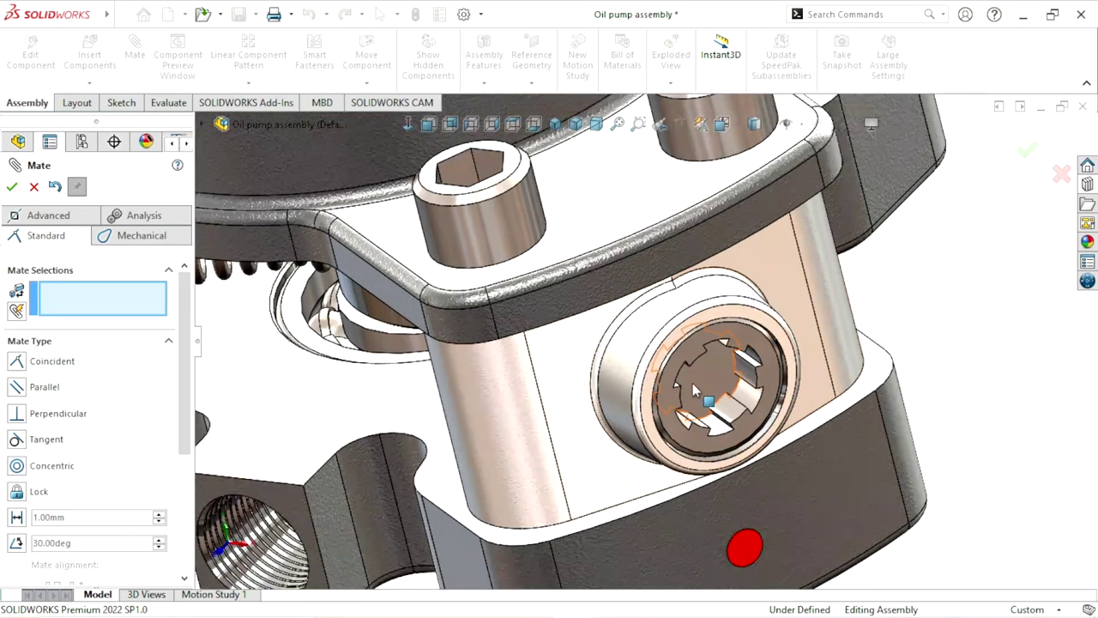
{"action": "scroll", "coordinate": [738, 376], "scroll_direction": "up", "scroll_amount": 1}
{"action": "scroll", "coordinate": [710, 377], "scroll_direction": "down", "scroll_amount": 2}
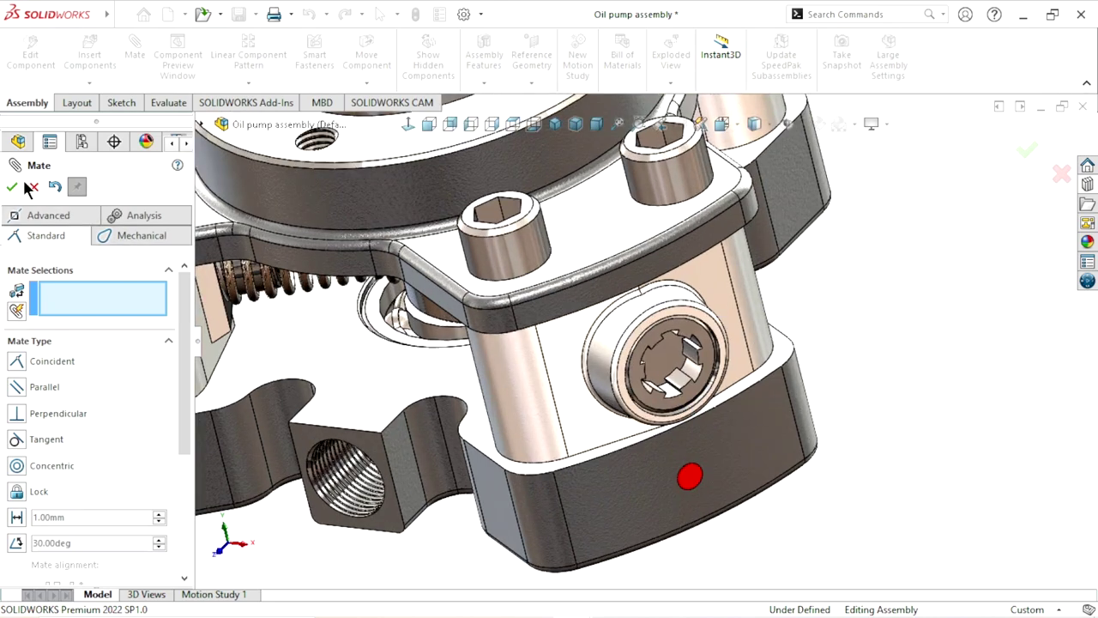
{"action": "scroll", "coordinate": [644, 361], "scroll_direction": "up", "scroll_amount": 2}
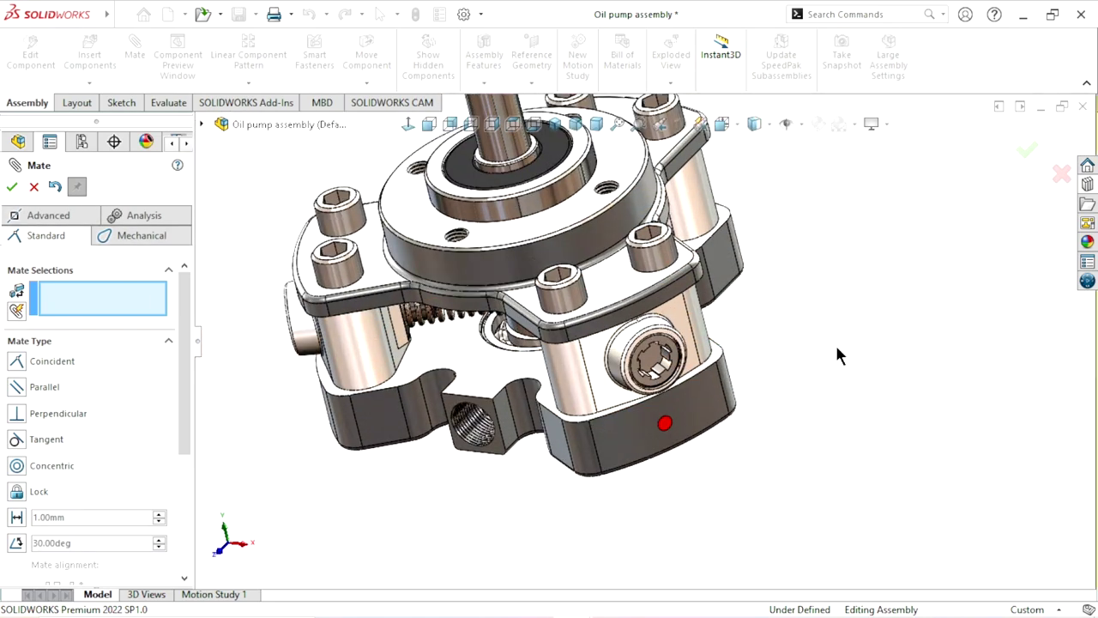
Close Mate and circularly pattern the set screw 3 times around the top body's cylindrical face.
{"action": "left_click", "coordinate": [35, 185]}
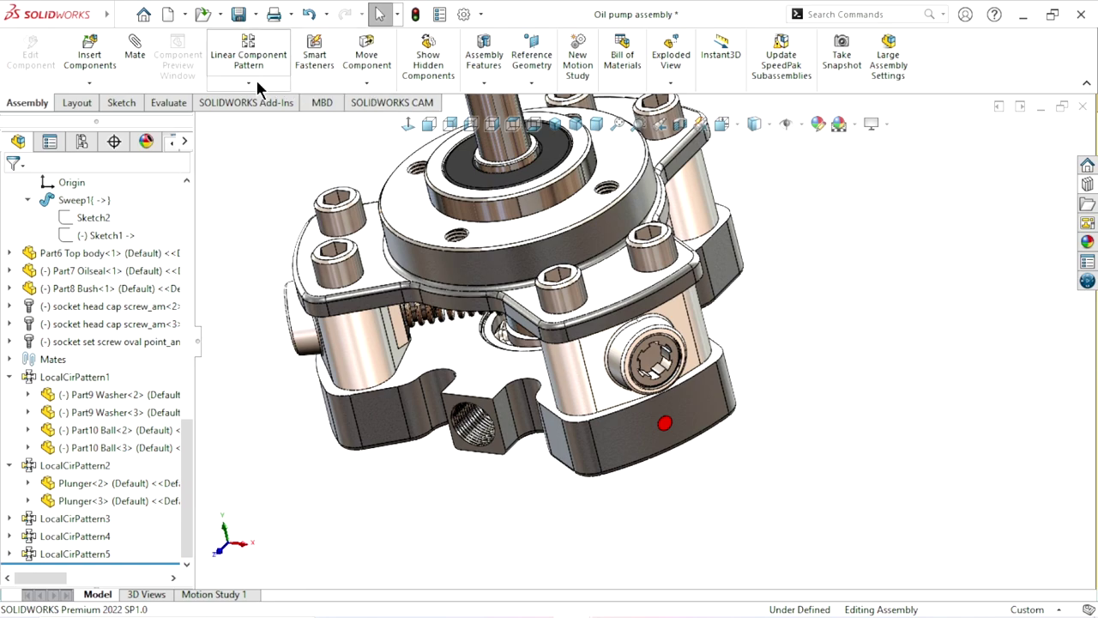
{"action": "left_click", "coordinate": [256, 82]}
{"action": "left_click", "coordinate": [257, 119]}
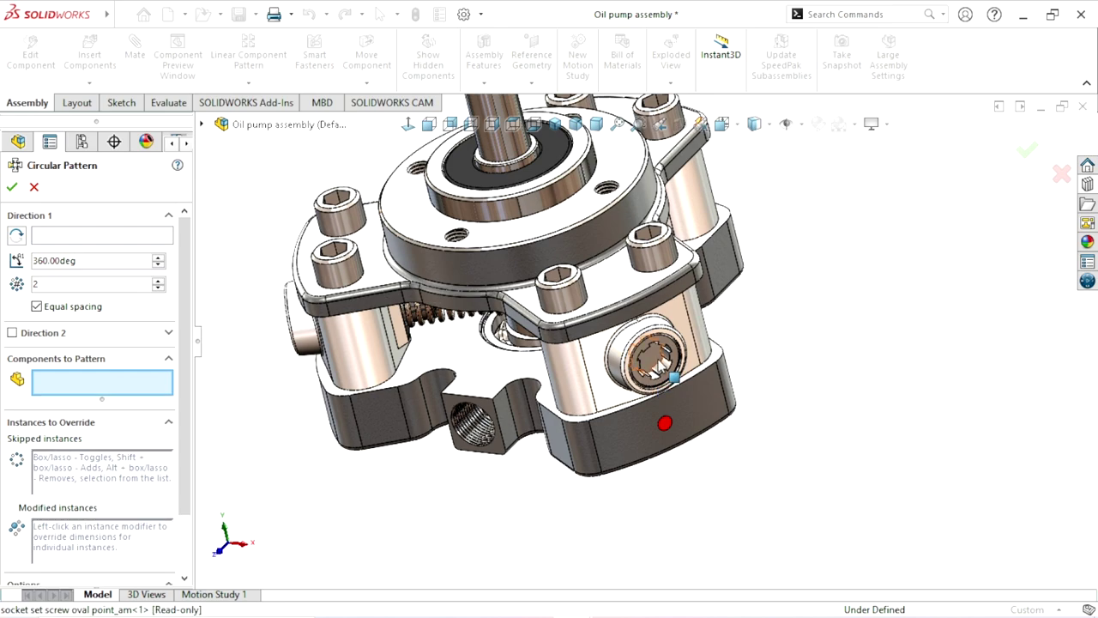
{"action": "left_click", "coordinate": [665, 369]}
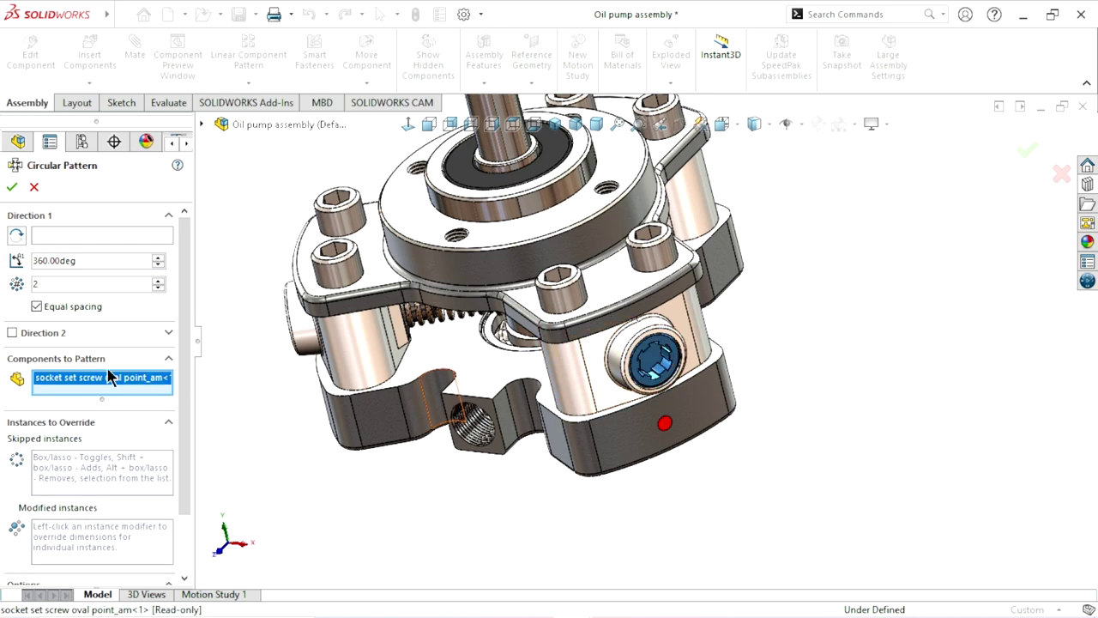
{"action": "left_click", "coordinate": [158, 280]}
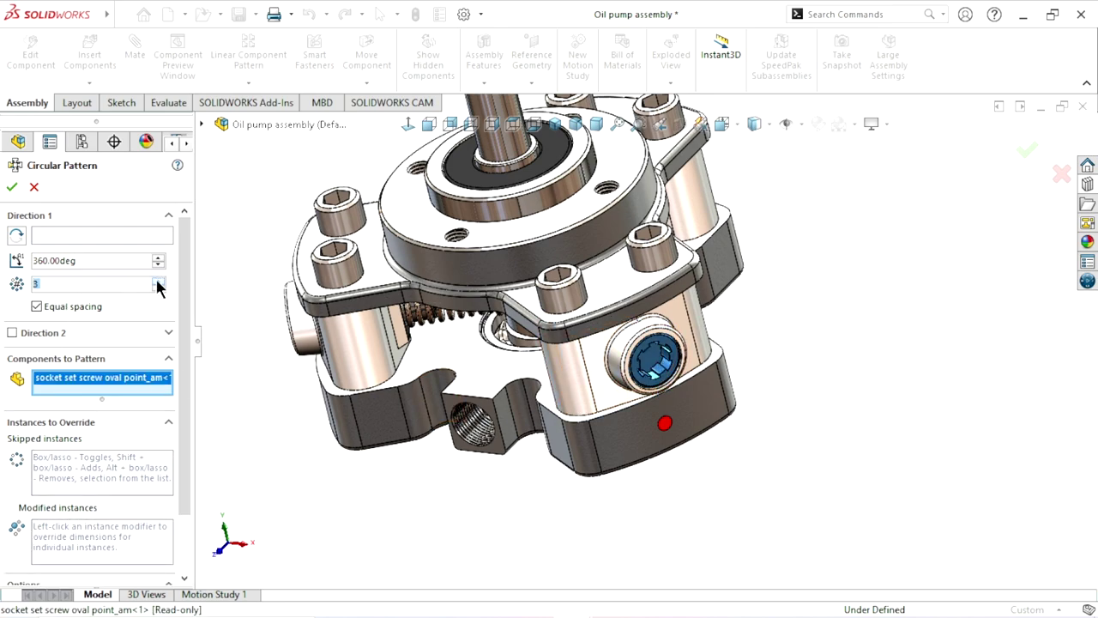
{"action": "left_click", "coordinate": [91, 235]}
{"action": "left_click", "coordinate": [507, 273]}
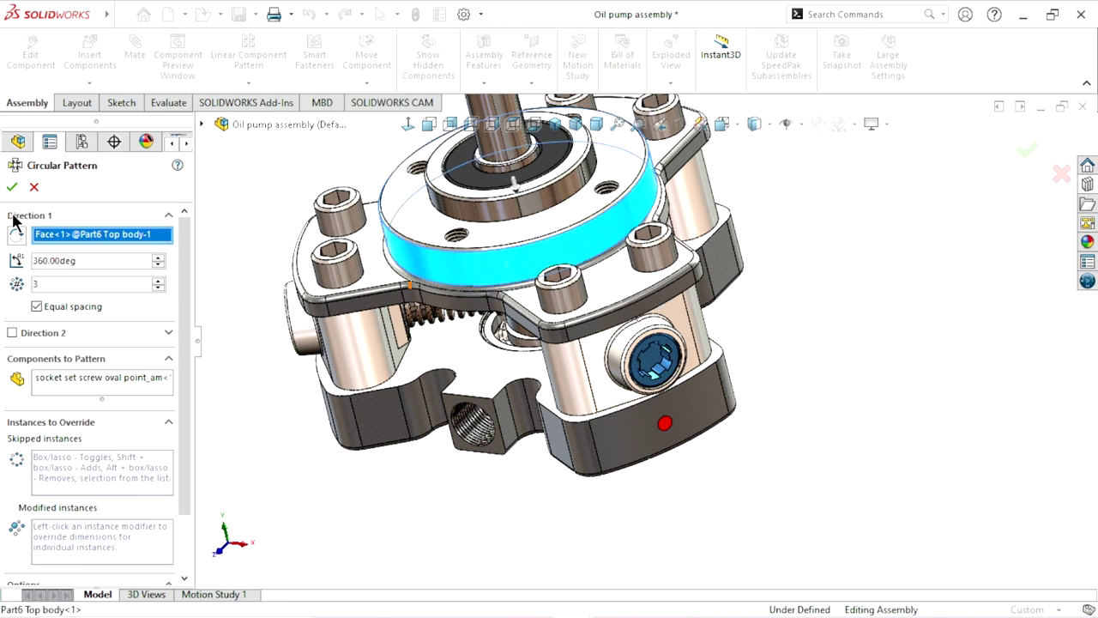
{"action": "key", "text": "Return"}
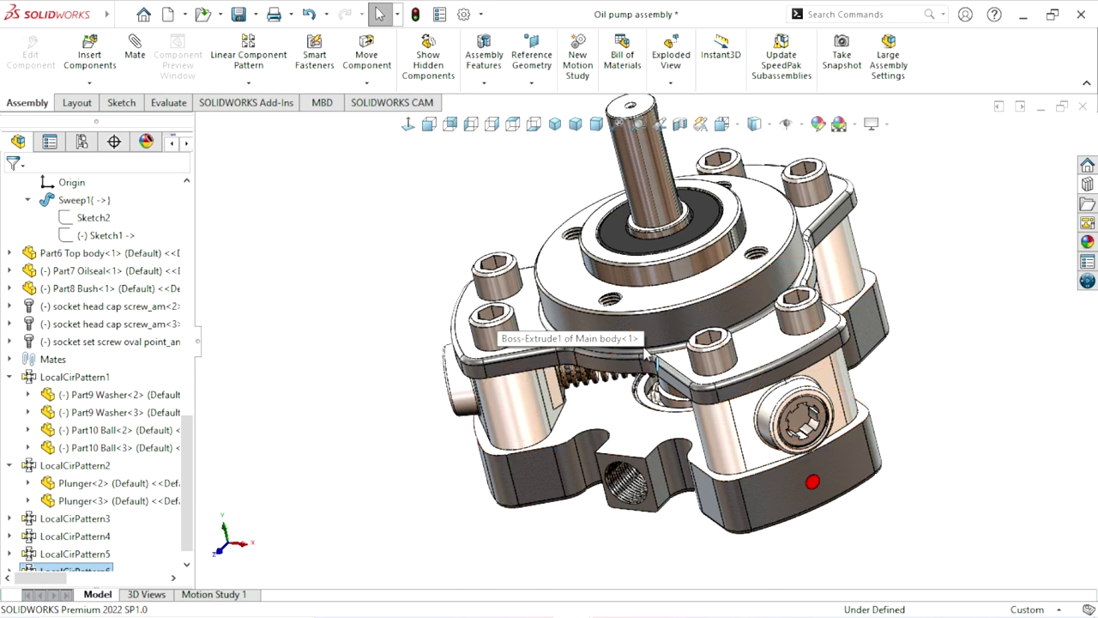
Orbit and zoom the pump to inspect its underside, flange and shaft.
{"action": "middle_click_drag", "start_coordinate": [480, 378], "coordinate": [690, 340]}
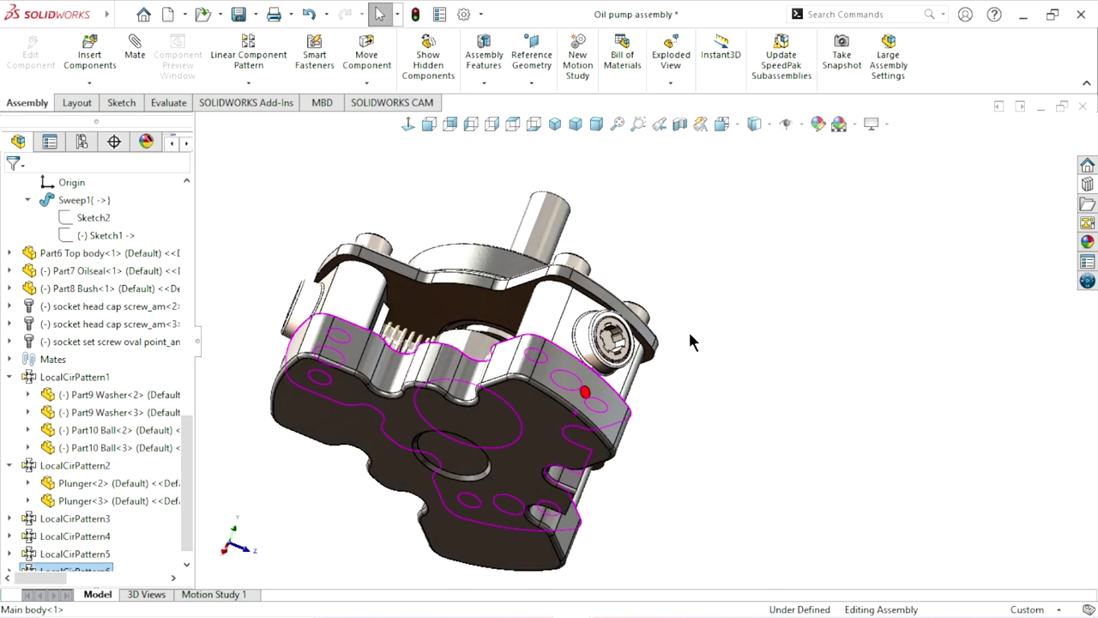
{"action": "scroll", "coordinate": [573, 380], "scroll_direction": "up", "scroll_amount": 3}
{"action": "scroll", "coordinate": [573, 380], "scroll_direction": "down", "scroll_amount": 3}
{"action": "scroll", "coordinate": [618, 365], "scroll_direction": "down", "scroll_amount": 3}
{"action": "scroll", "coordinate": [633, 369], "scroll_direction": "down", "scroll_amount": 4}
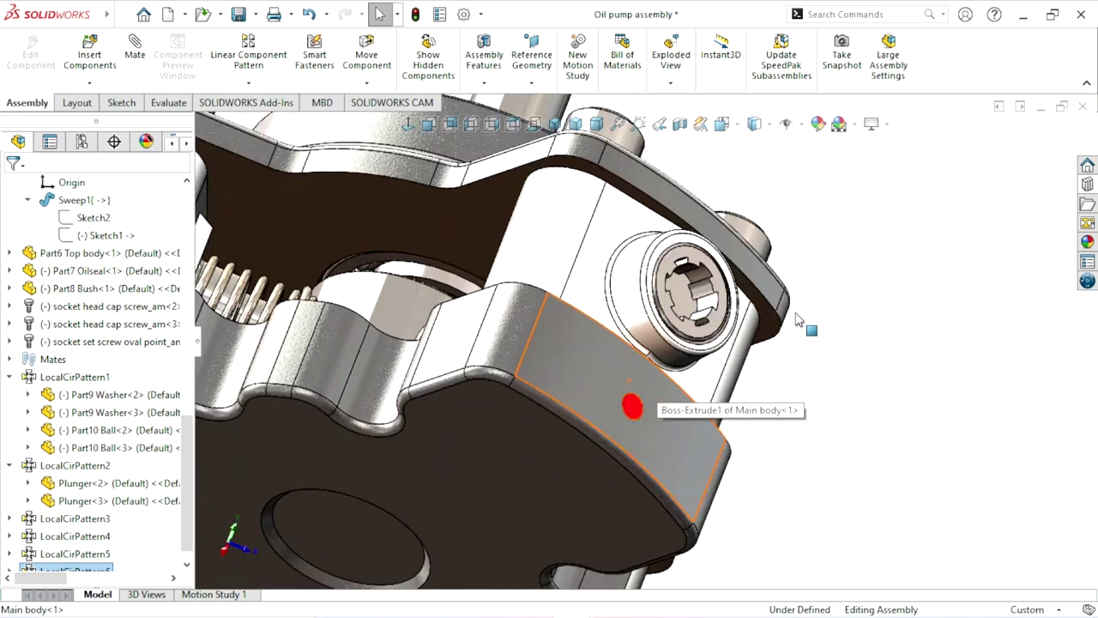
{"action": "middle_click_drag", "start_coordinate": [687, 356], "coordinate": [328, 377]}
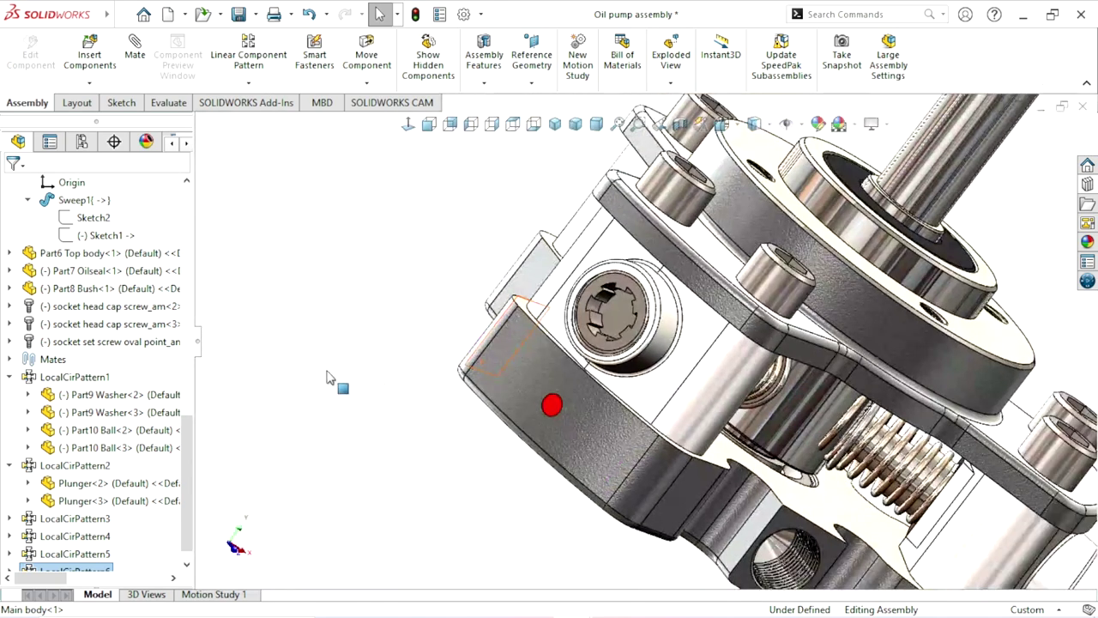
{"action": "scroll", "coordinate": [820, 365], "scroll_direction": "up", "scroll_amount": 3}
{"action": "scroll", "coordinate": [927, 326], "scroll_direction": "down", "scroll_amount": 2}
With Rotate View, orbit the pump to front-facing and close oblique views of the shaft.
{"action": "right_click", "coordinate": [927, 318]}
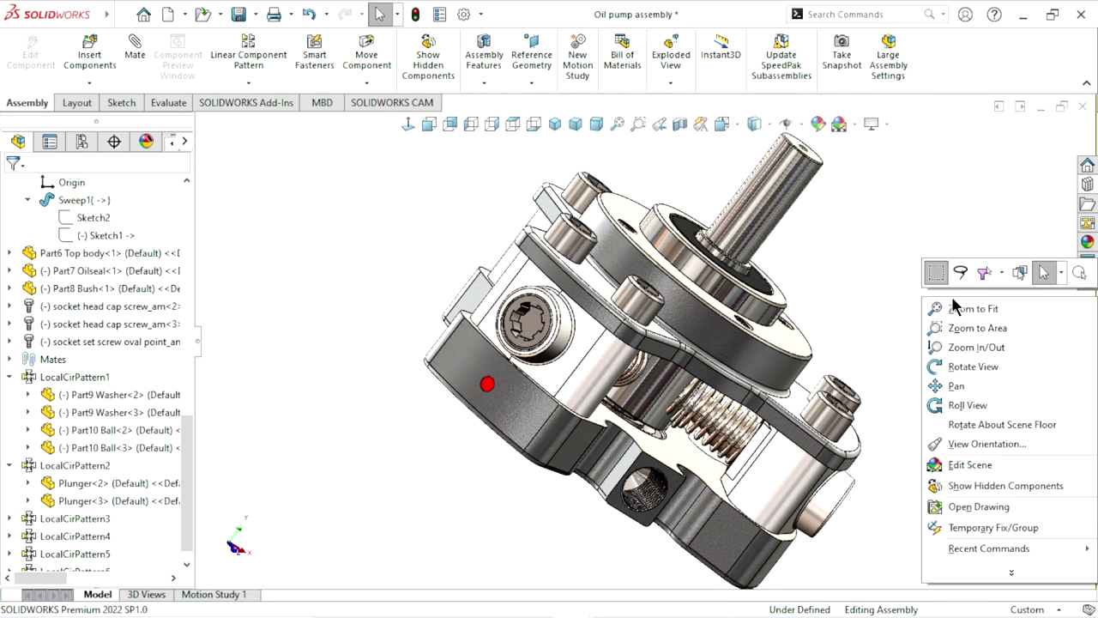
{"action": "left_click", "coordinate": [973, 367]}
{"action": "left_click_drag", "start_coordinate": [746, 403], "coordinate": [766, 507]}
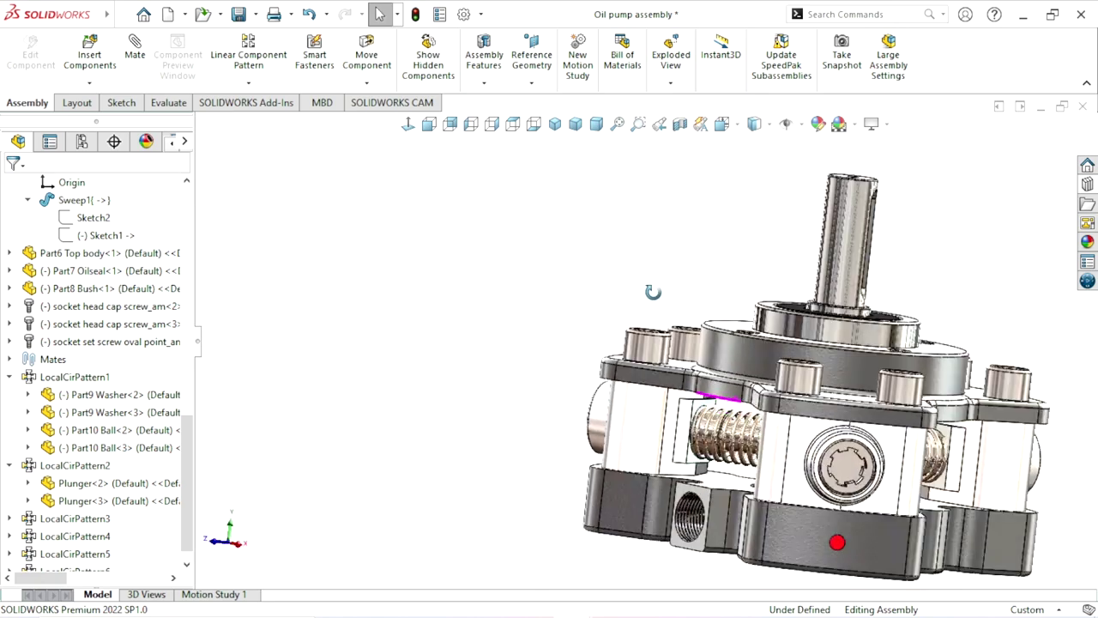
{"action": "scroll", "coordinate": [755, 386], "scroll_direction": "down", "scroll_amount": 5}
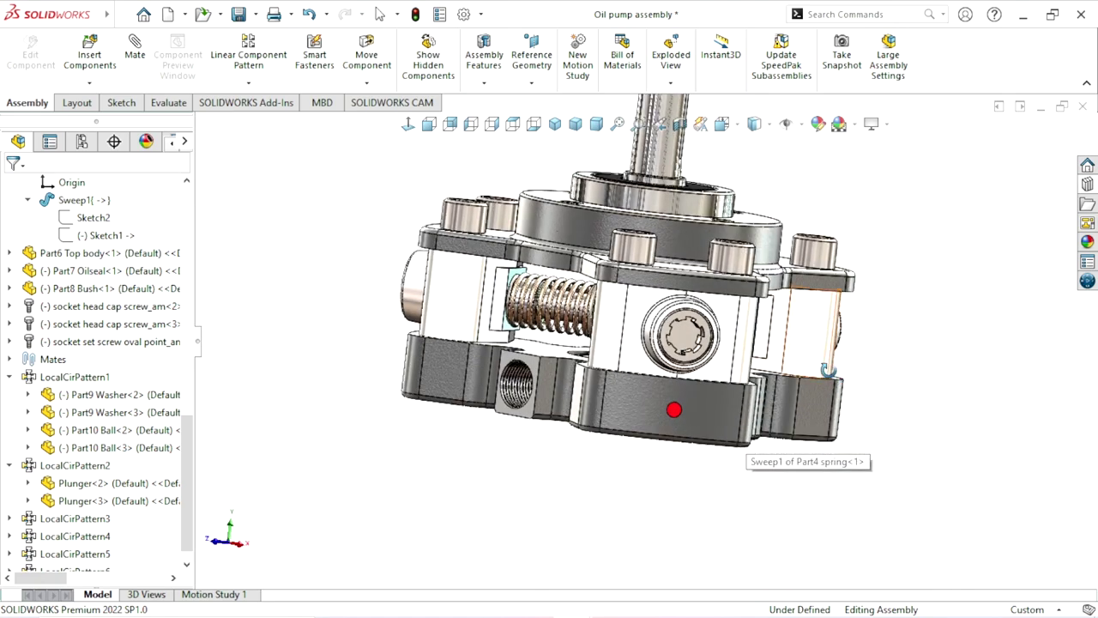
{"action": "mouse_move", "coordinate": [827, 369]}
{"action": "left_mouse_down"}
{"action": "mouse_move", "coordinate": [793, 315]}
{"action": "mouse_move", "coordinate": [746, 464]}
{"action": "left_mouse_up"}
{"action": "scroll", "coordinate": [794, 315], "scroll_direction": "up", "scroll_amount": 3}
{"action": "scroll", "coordinate": [794, 315], "scroll_direction": "down", "scroll_amount": 3}
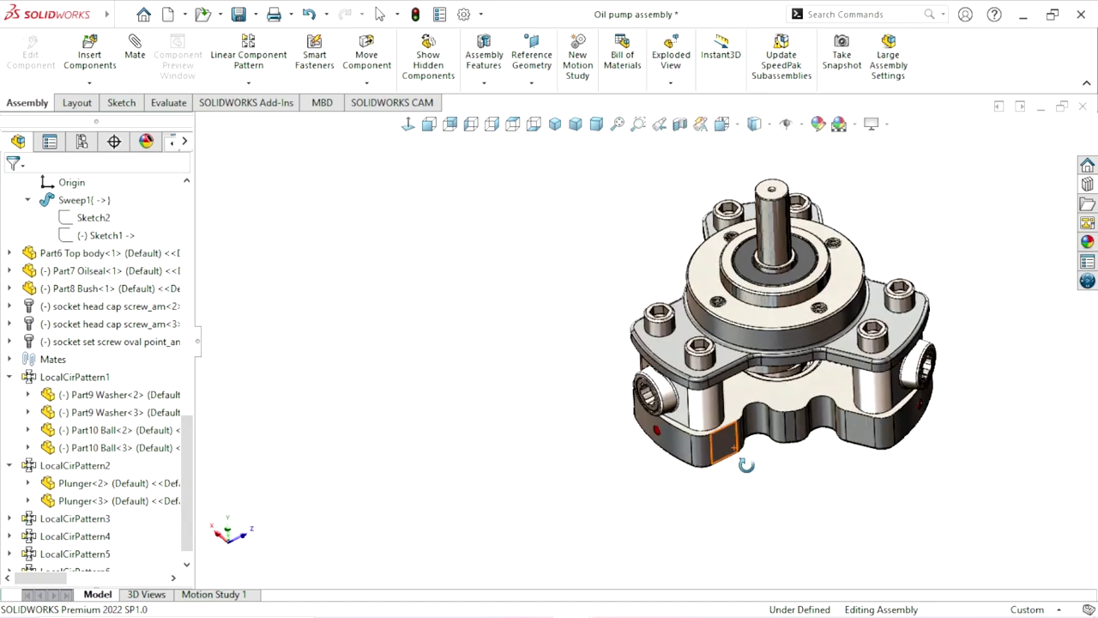
{"action": "scroll", "coordinate": [846, 343], "scroll_direction": "down", "scroll_amount": 3}
{"action": "left_click_drag", "start_coordinate": [846, 343], "coordinate": [799, 496]}
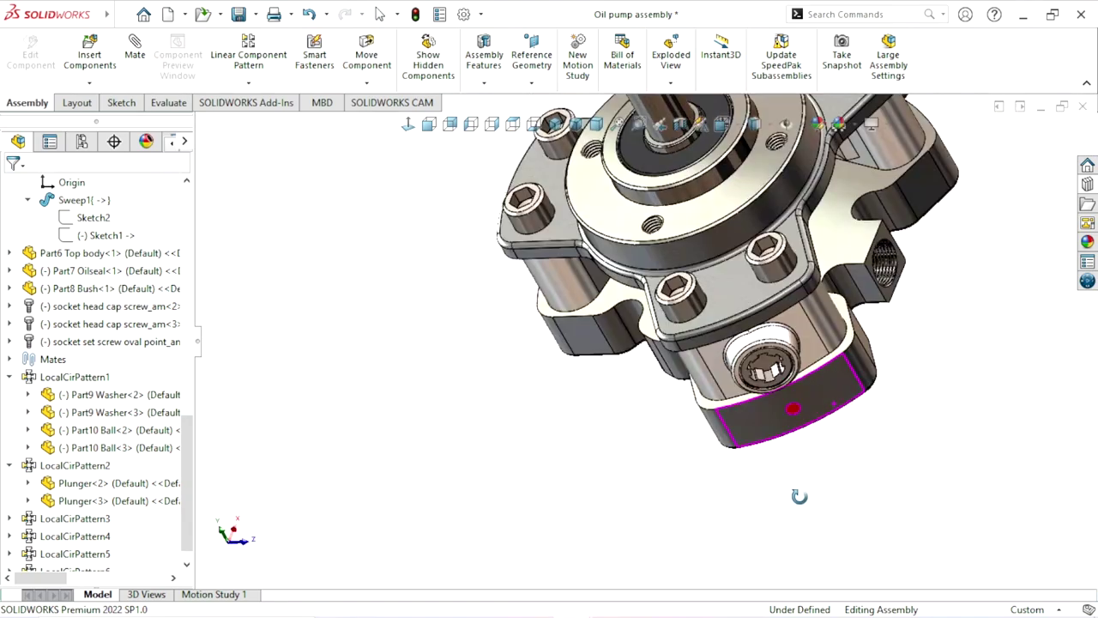
{"action": "scroll", "coordinate": [799, 496], "scroll_direction": "up", "scroll_amount": 3}
{"action": "left_click_drag", "start_coordinate": [804, 300], "coordinate": [674, 268]}
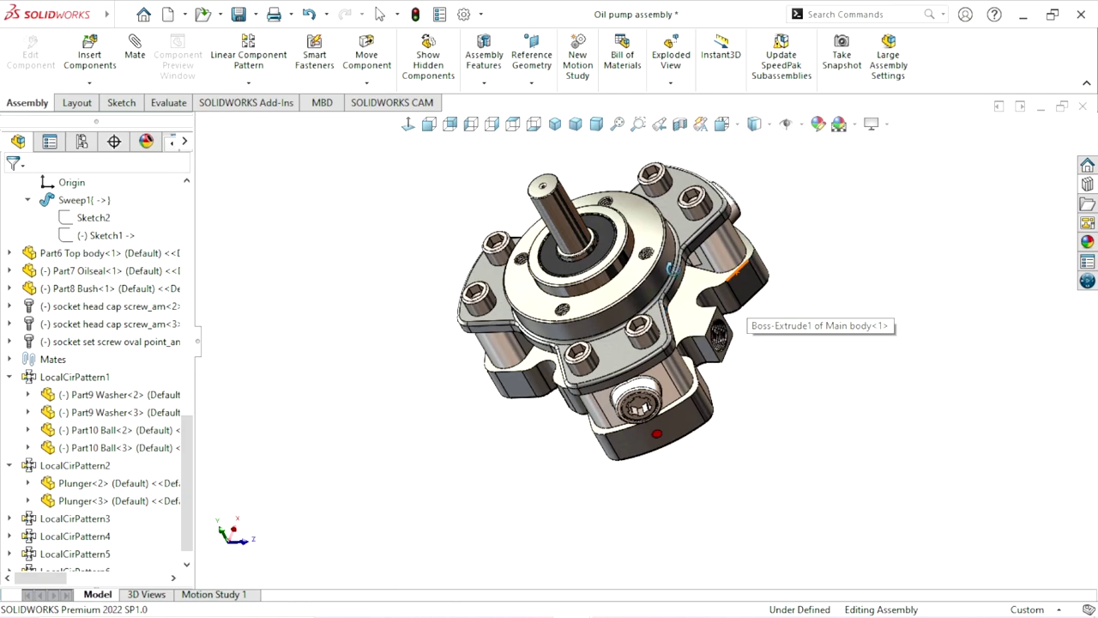
{"action": "scroll", "coordinate": [674, 267], "scroll_direction": "down", "scroll_amount": 1}
{"action": "scroll", "coordinate": [673, 267], "scroll_direction": "down", "scroll_amount": 2}
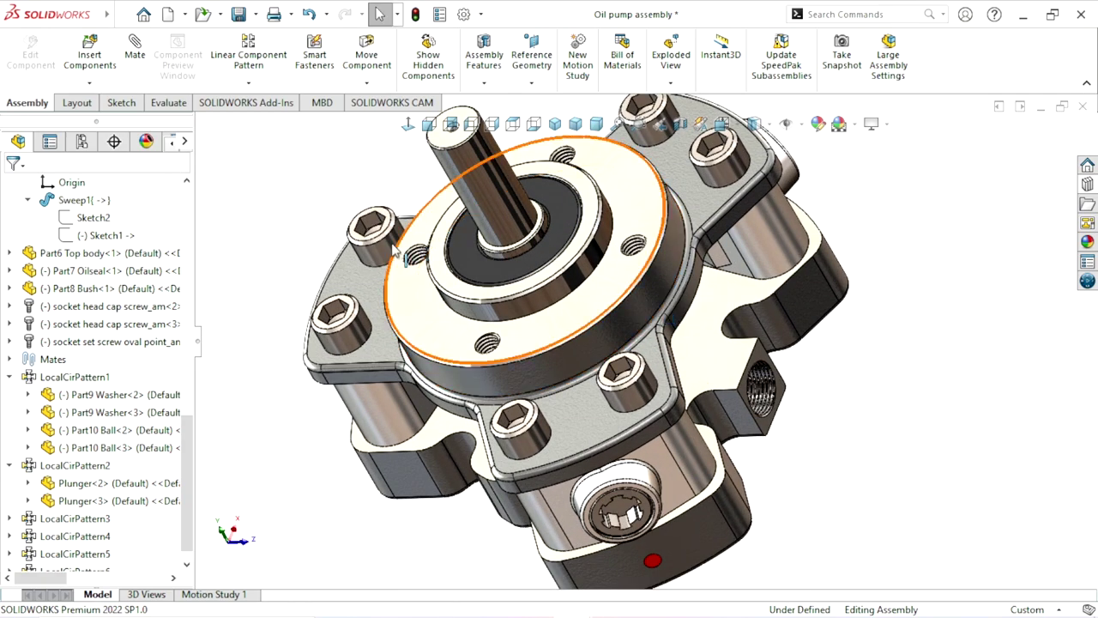
Snap the view to isometric, then dimetric, and fine-tune the angle slightly.
{"action": "left_click", "coordinate": [556, 124]}
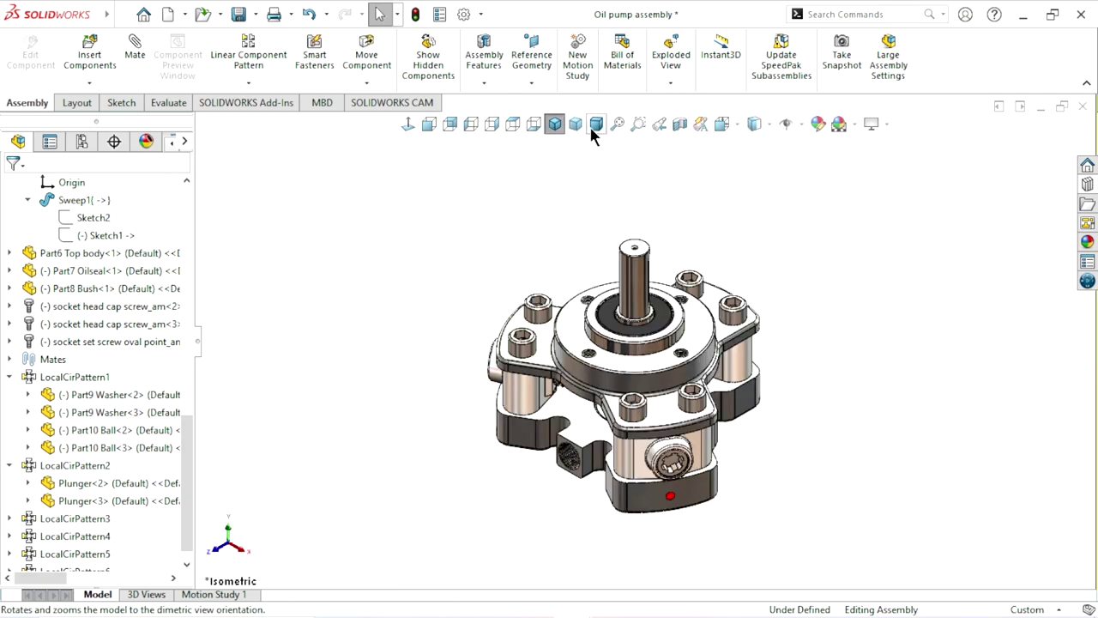
{"action": "left_click", "coordinate": [595, 124]}
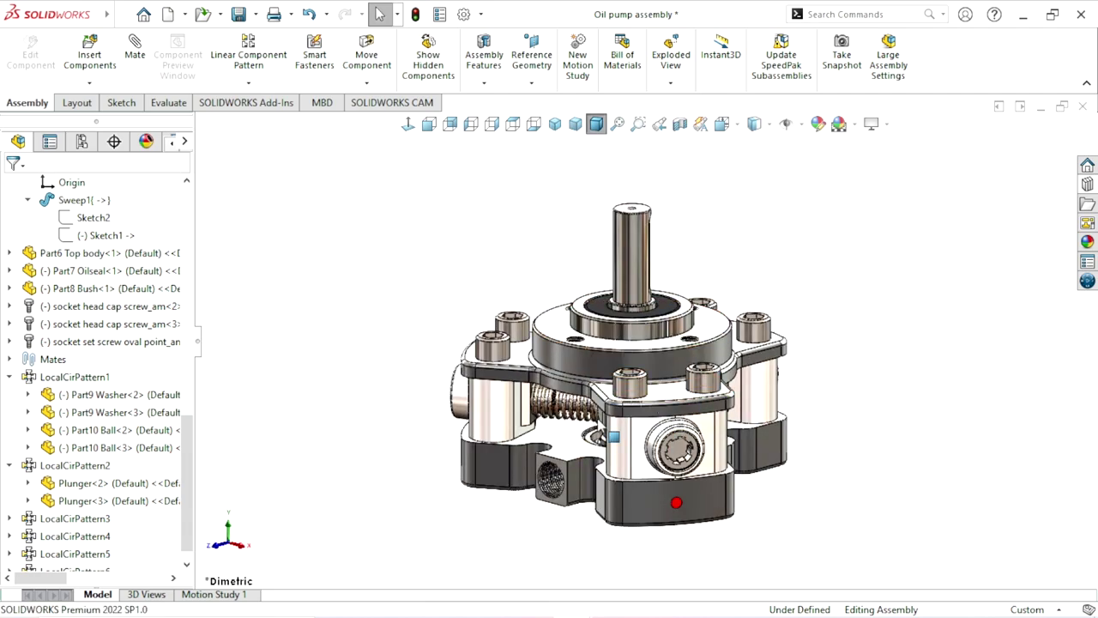
{"action": "scroll", "coordinate": [599, 426], "scroll_direction": "down", "scroll_amount": 2}
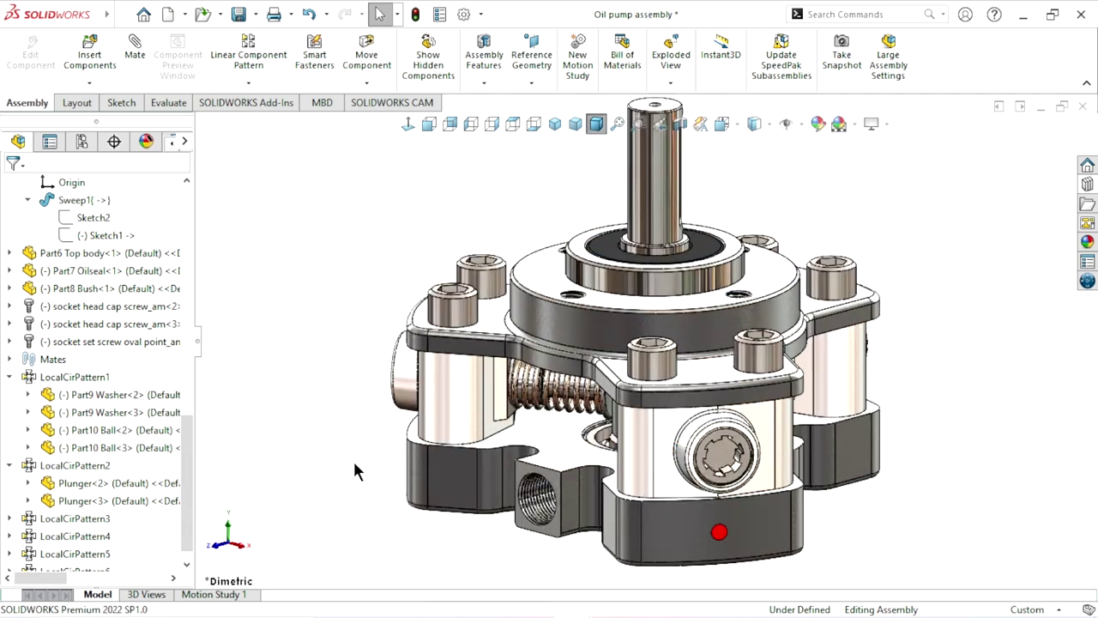
{"action": "mouse_move", "coordinate": [353, 459]}
{"action": "middle_mouse_down"}
{"action": "mouse_move", "coordinate": [485, 468]}
{"action": "mouse_move", "coordinate": [600, 446]}
{"action": "middle_mouse_up"}
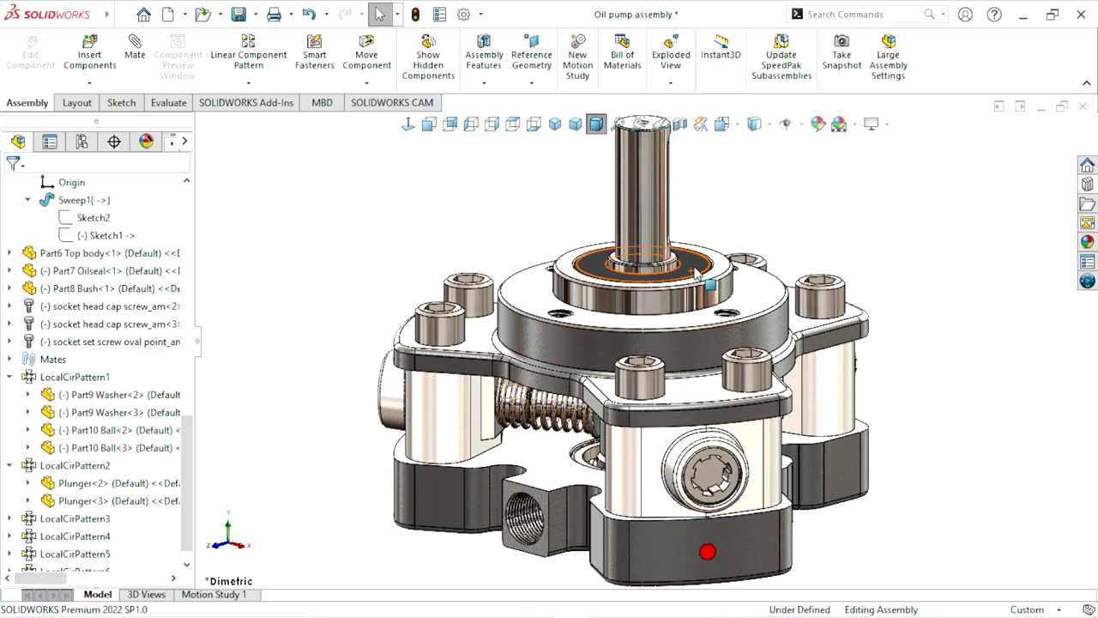
{"action": "scroll", "coordinate": [686, 283], "scroll_direction": "up", "scroll_amount": 3}
{"action": "scroll", "coordinate": [609, 289], "scroll_direction": "down", "scroll_amount": 2}
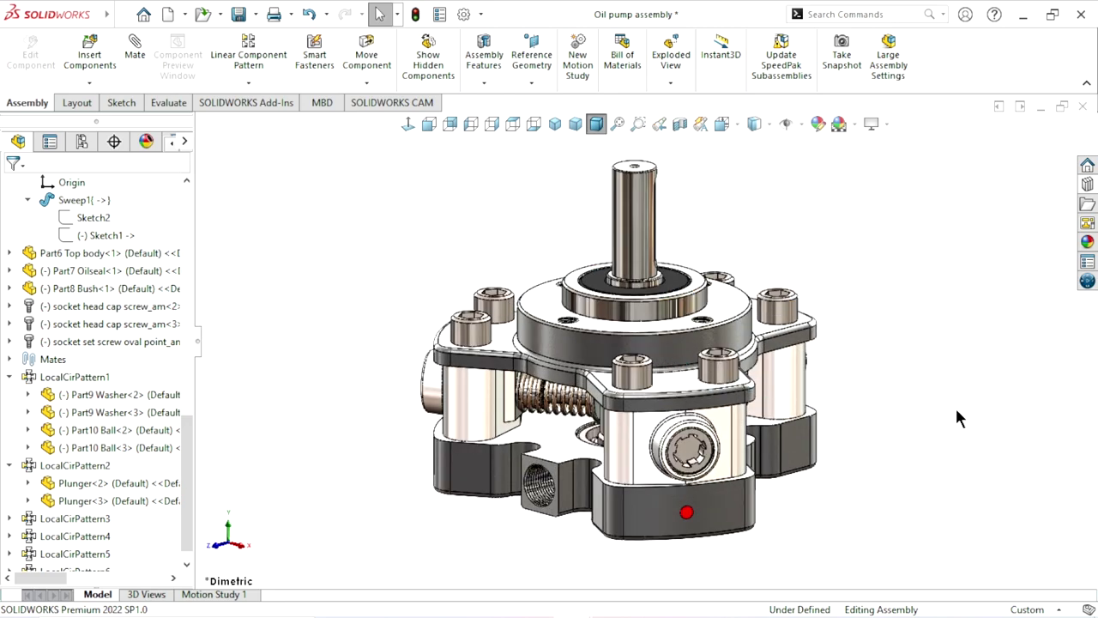
In Motion Study 1, add RotaryMotor1 on the acentric shaft face at a constant 50 RPM.
{"action": "left_click", "coordinate": [239, 596]}
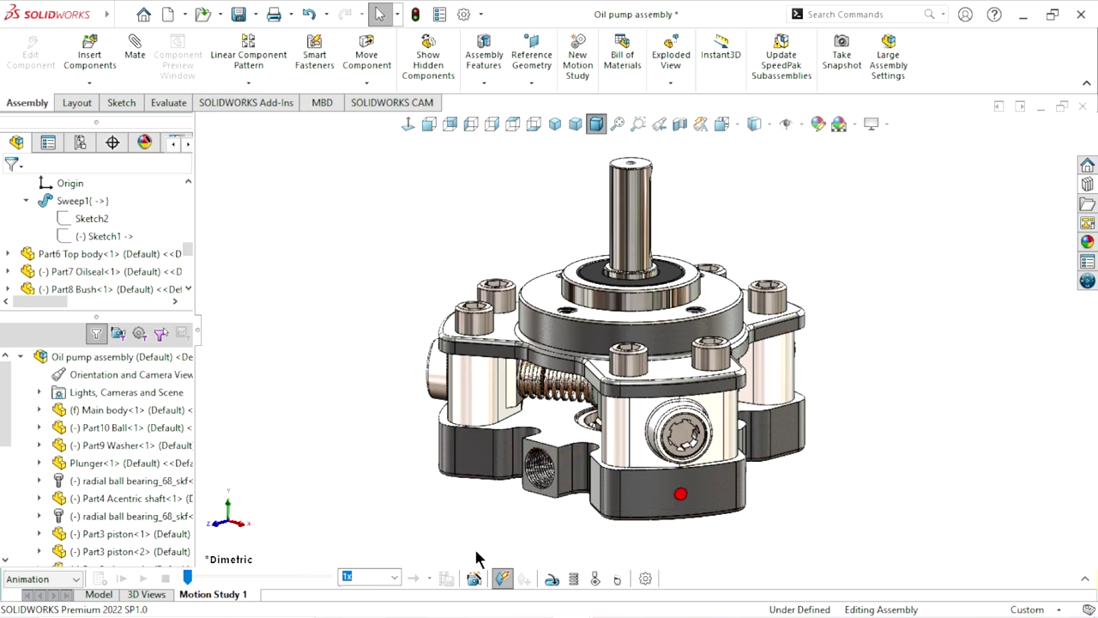
{"action": "left_click", "coordinate": [1085, 581]}
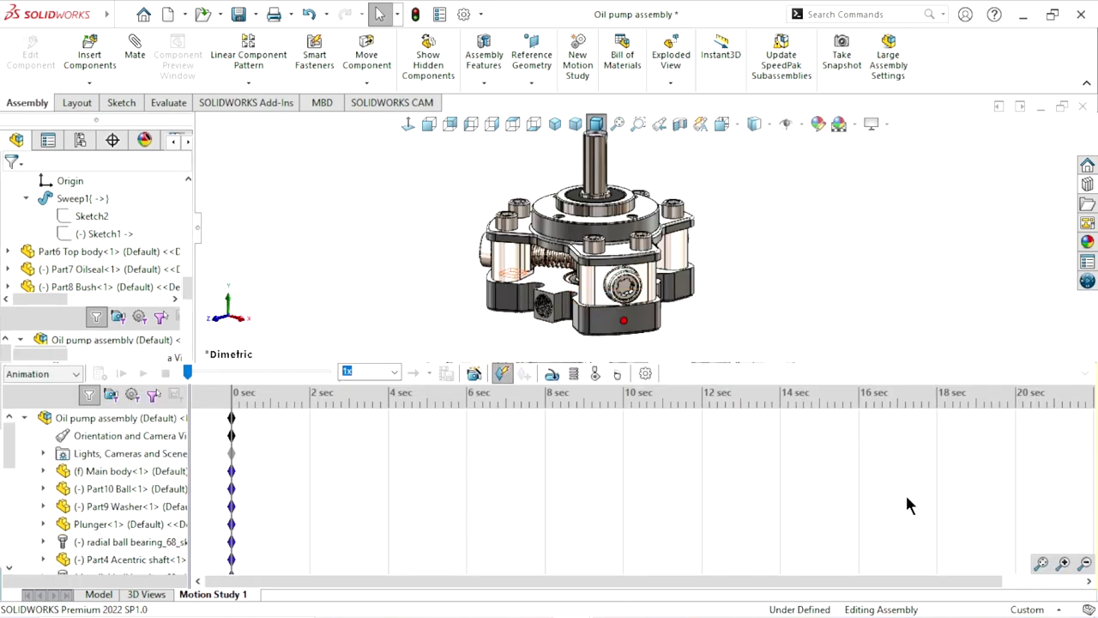
{"action": "left_click", "coordinate": [560, 382]}
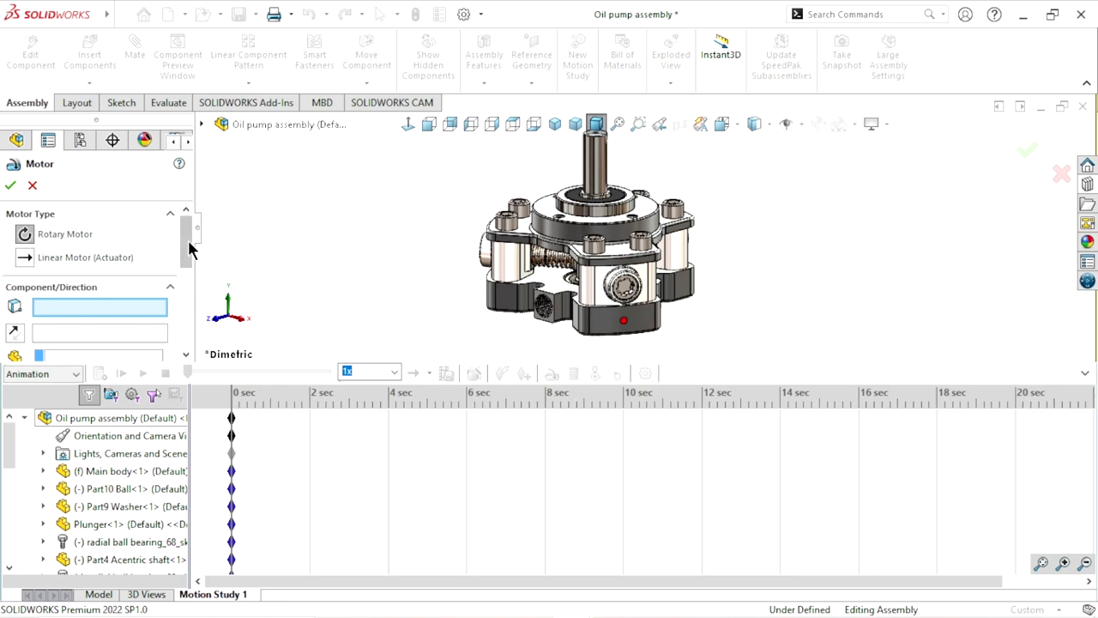
{"action": "left_click", "coordinate": [603, 172]}
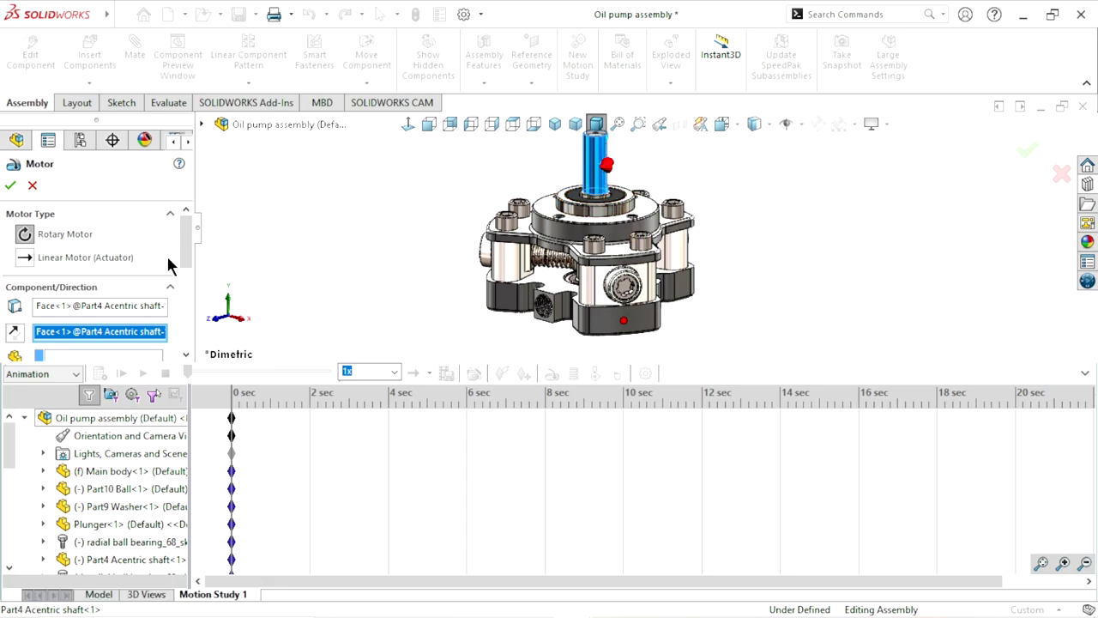
{"action": "left_click_drag", "start_coordinate": [187, 249], "coordinate": [192, 342]}
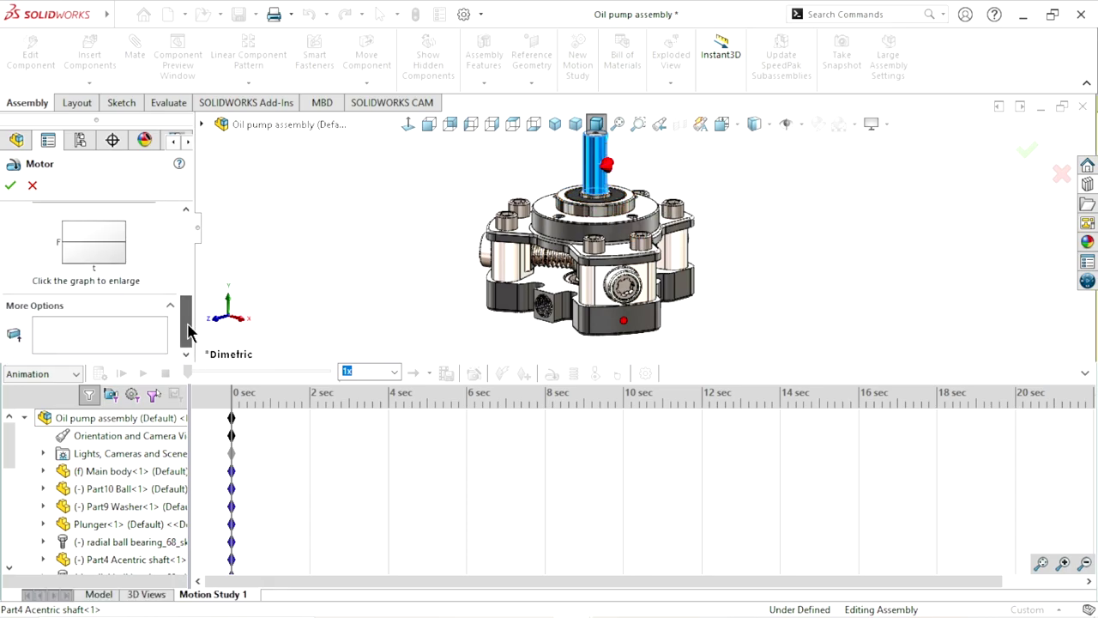
{"action": "scroll", "coordinate": [193, 325], "scroll_direction": "up", "scroll_amount": 3}
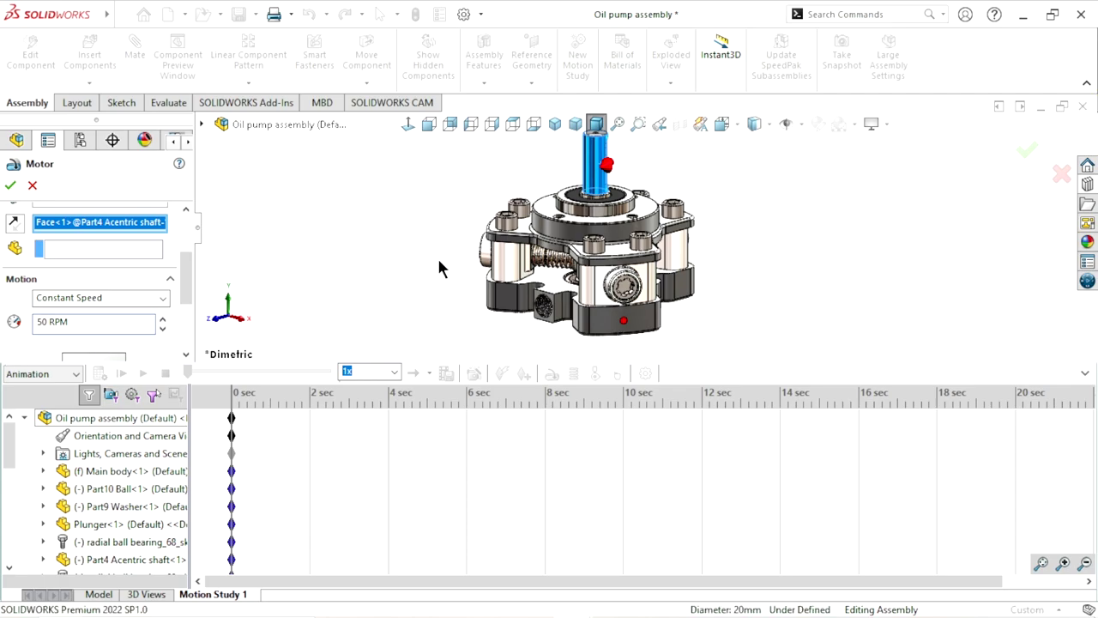
{"action": "left_click", "coordinate": [11, 186]}
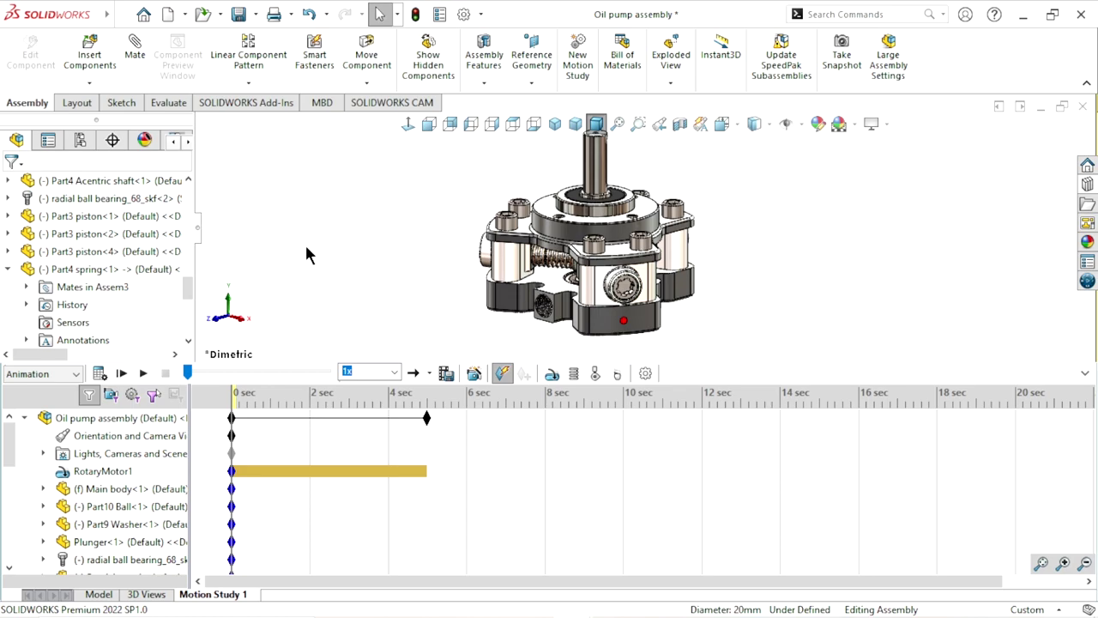
Calculate the 5-second Motion Study 1 and play back the motor-driven pump animation.
{"action": "scroll", "coordinate": [635, 249], "scroll_direction": "down", "scroll_amount": 1}
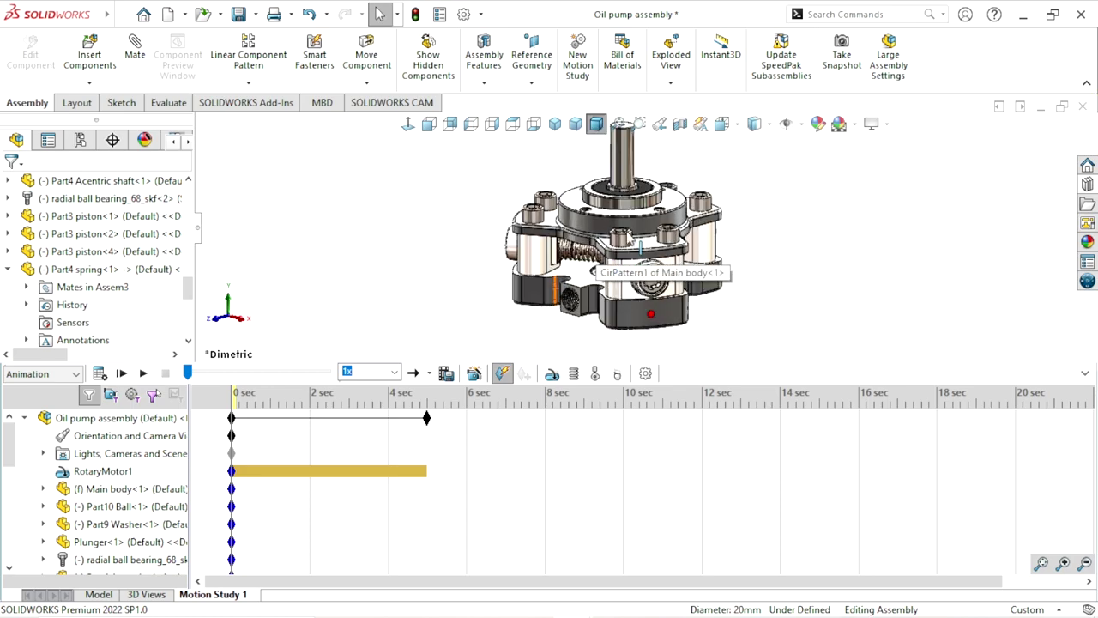
{"action": "scroll", "coordinate": [635, 249], "scroll_direction": "down", "scroll_amount": 2}
{"action": "scroll", "coordinate": [616, 264], "scroll_direction": "up", "scroll_amount": 1}
{"action": "scroll", "coordinate": [618, 262], "scroll_direction": "up", "scroll_amount": 1}
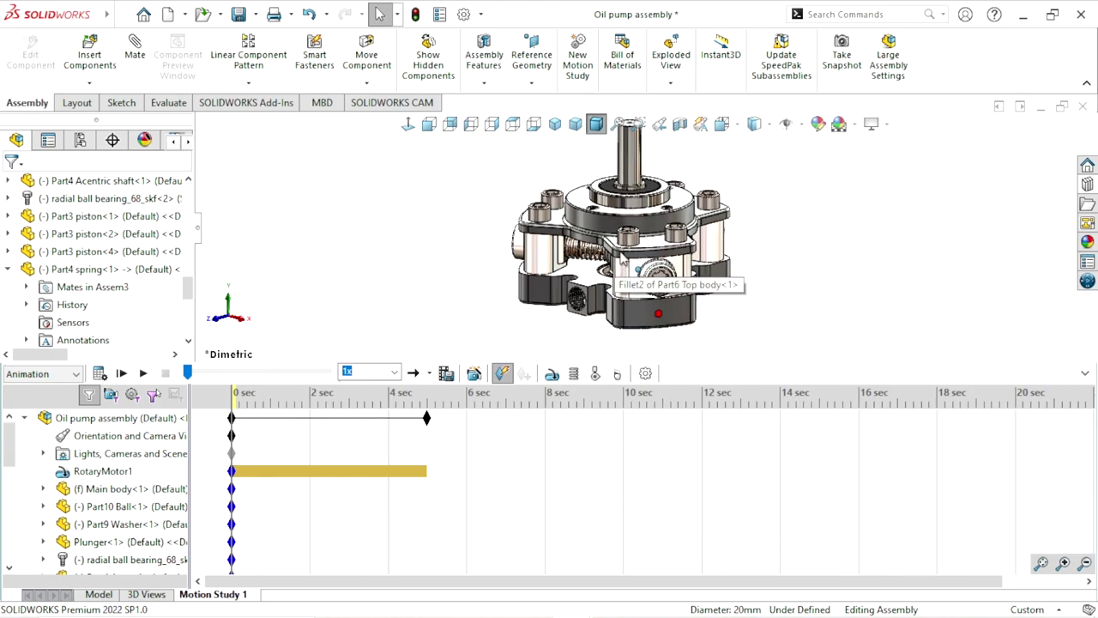
{"action": "scroll", "coordinate": [622, 257], "scroll_direction": "up", "scroll_amount": 1}
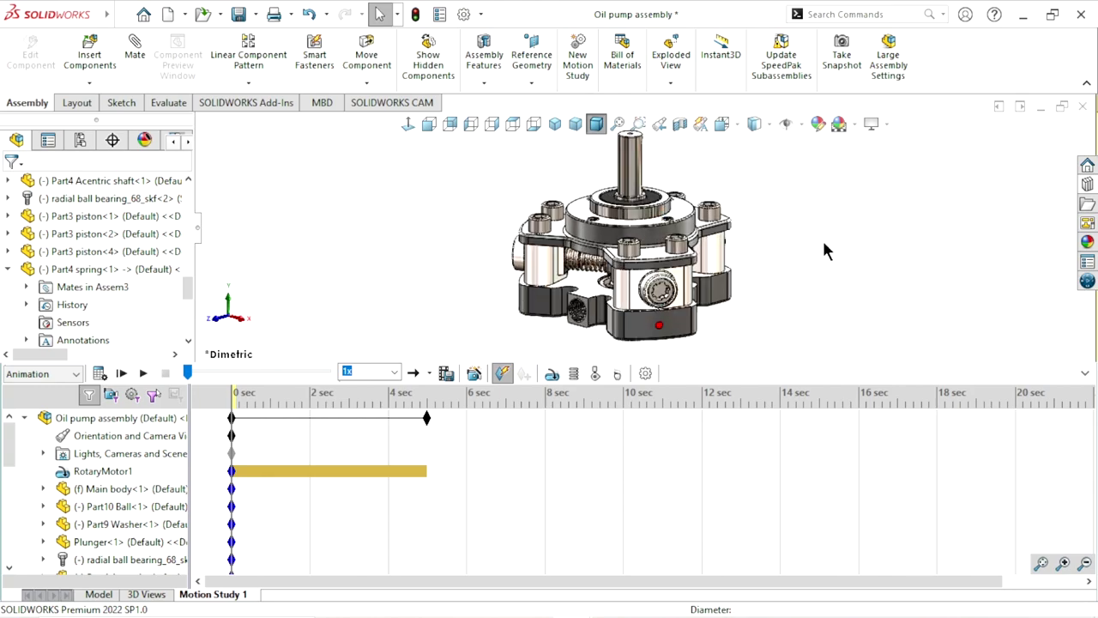
{"action": "scroll", "coordinate": [664, 201], "scroll_direction": "down", "scroll_amount": 1}
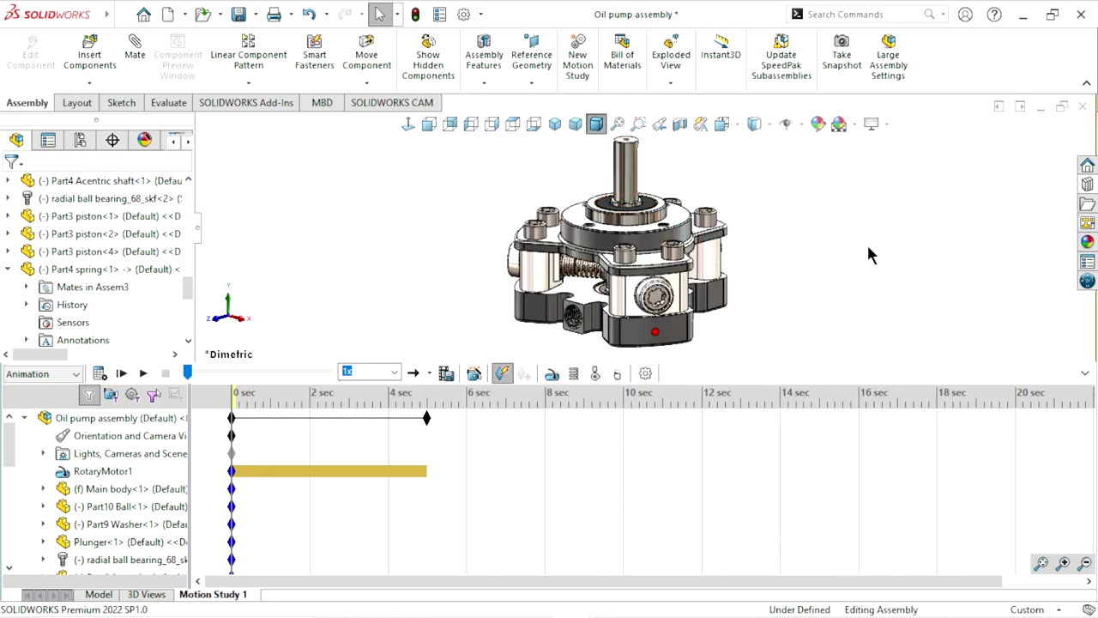
{"action": "left_click", "coordinate": [99, 374]}
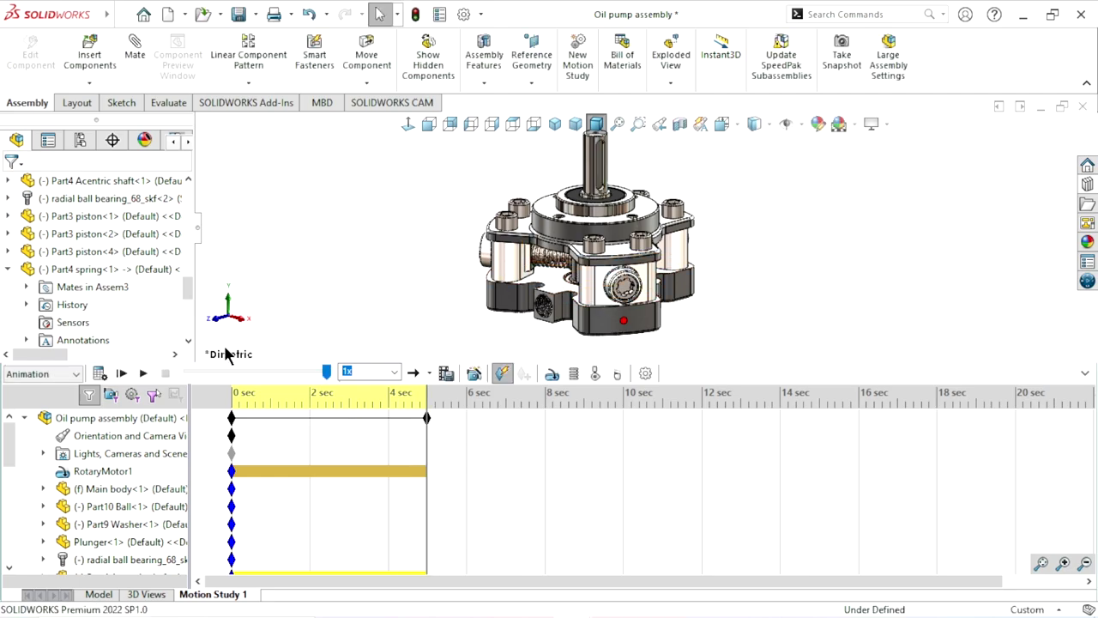
{"action": "left_click", "coordinate": [142, 374]}
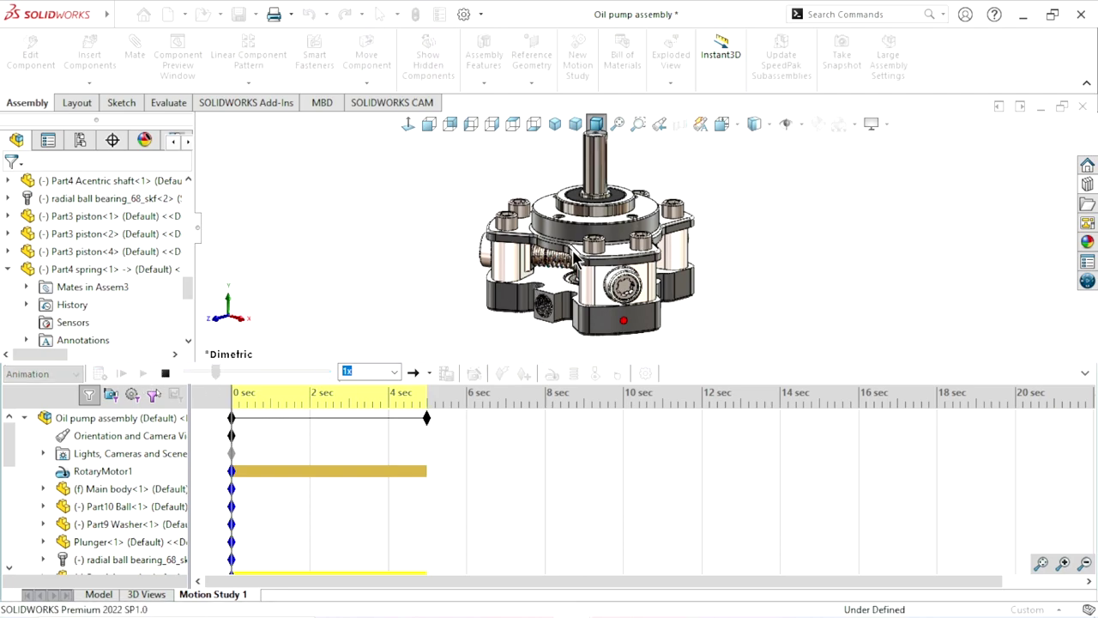
Zoom in on the spring while the animation plays through to its 5-second end.
{"action": "scroll", "coordinate": [558, 270], "scroll_direction": "down", "scroll_amount": 3}
{"action": "scroll", "coordinate": [514, 267], "scroll_direction": "down", "scroll_amount": 2}
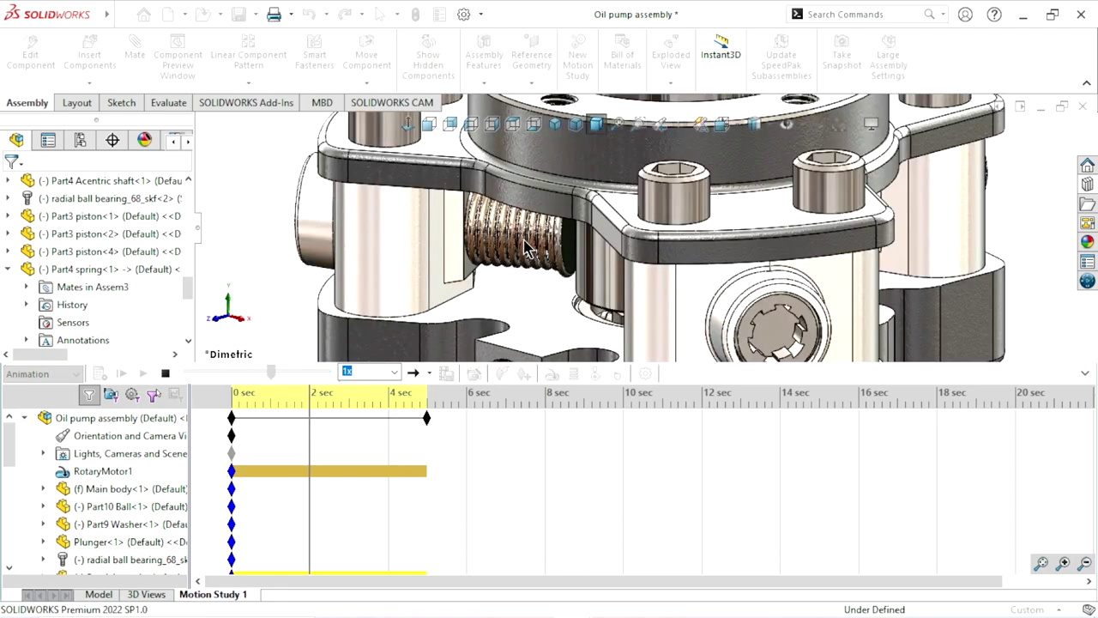
{"action": "scroll", "coordinate": [512, 269], "scroll_direction": "down", "scroll_amount": 2}
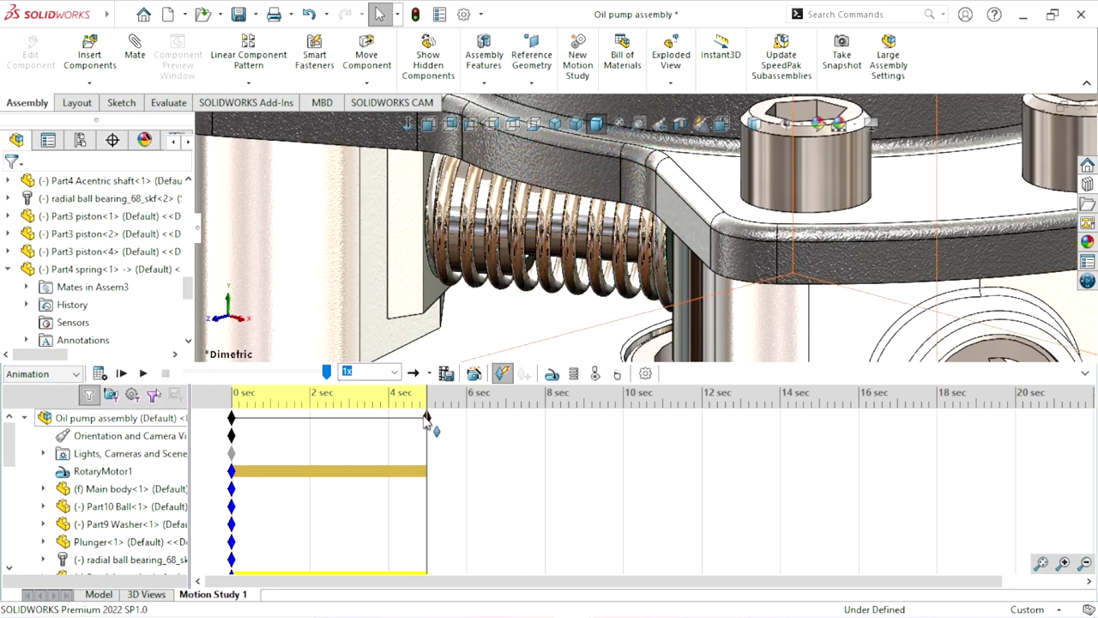
Drag the study's end key out to 12 seconds and recalculate Motion Study 1.
{"action": "left_click_drag", "start_coordinate": [427, 418], "coordinate": [603, 430]}
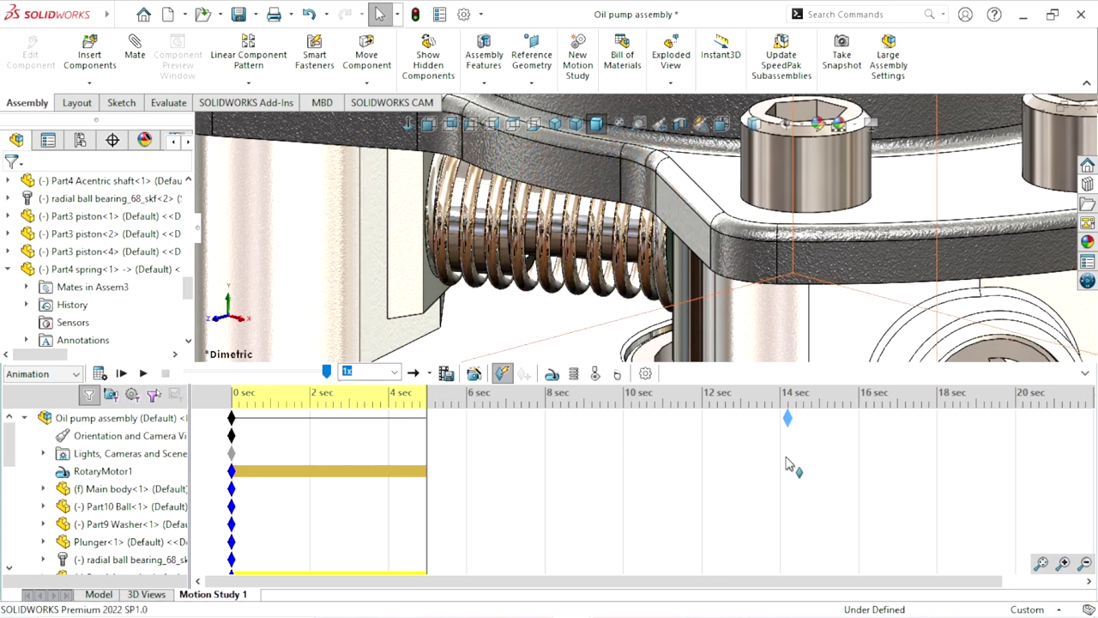
{"action": "left_click_drag", "start_coordinate": [701, 464], "coordinate": [702, 470]}
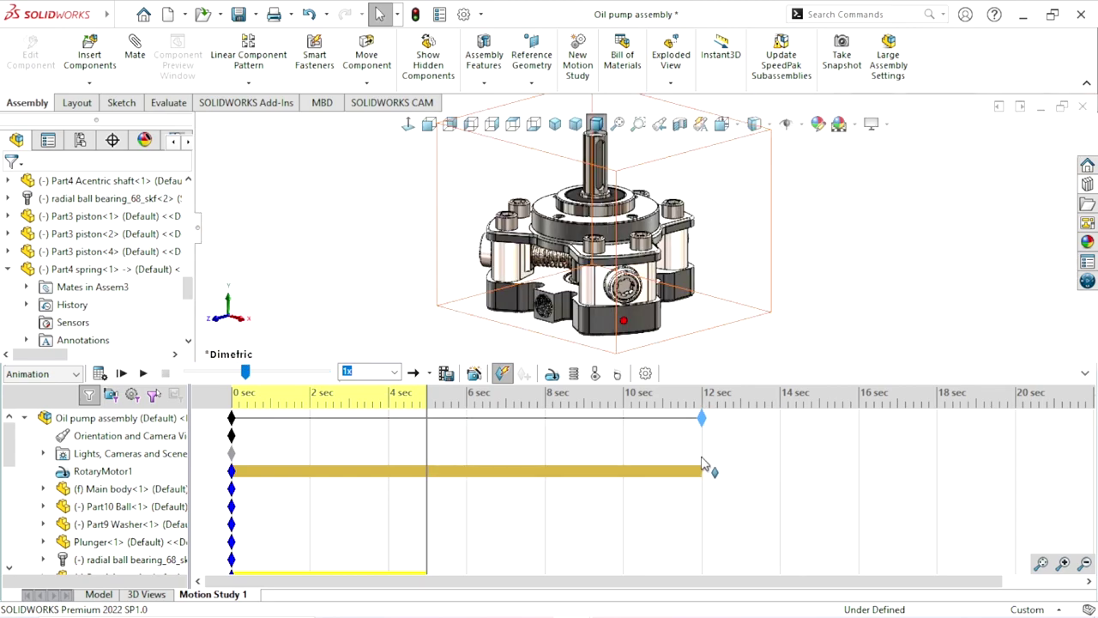
{"action": "left_click", "coordinate": [101, 375]}
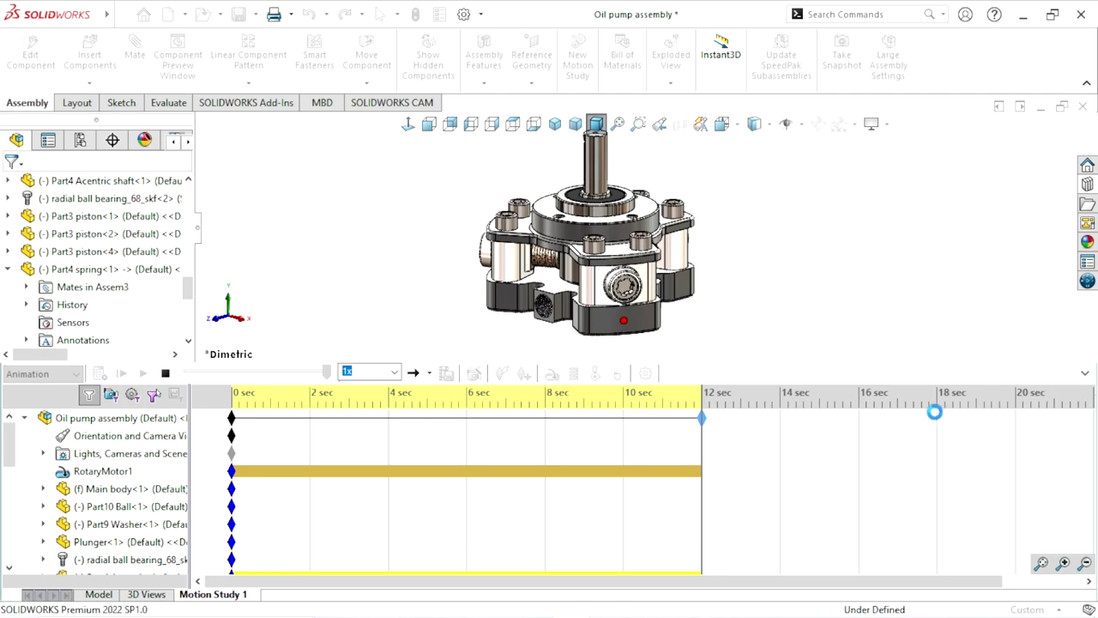
{"action": "left_click", "coordinate": [1085, 375]}
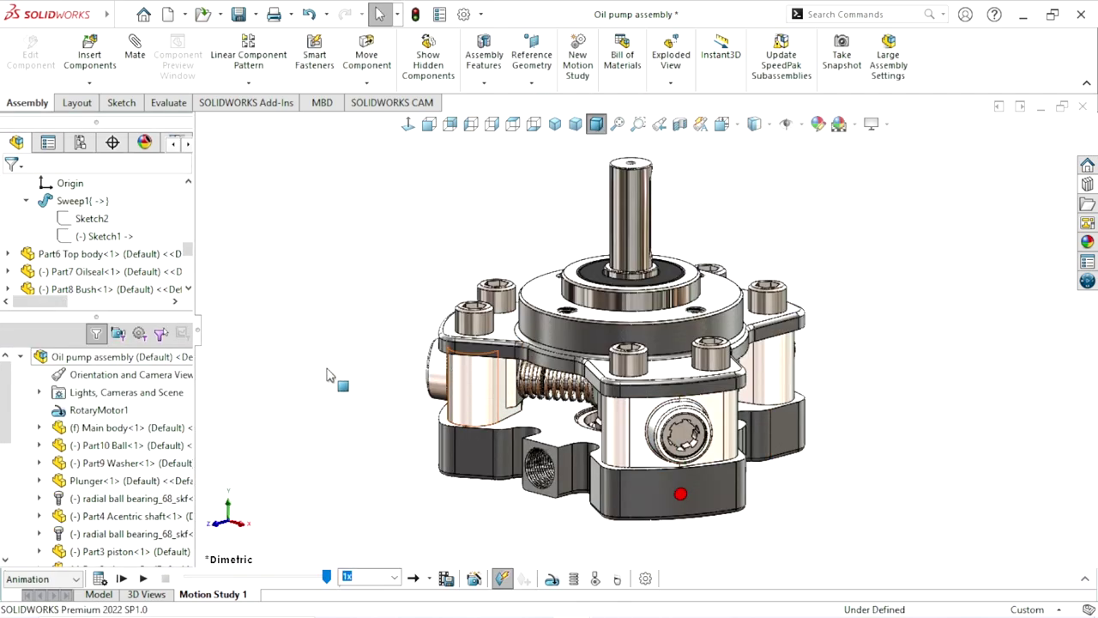
{"action": "left_click", "coordinate": [143, 579]}
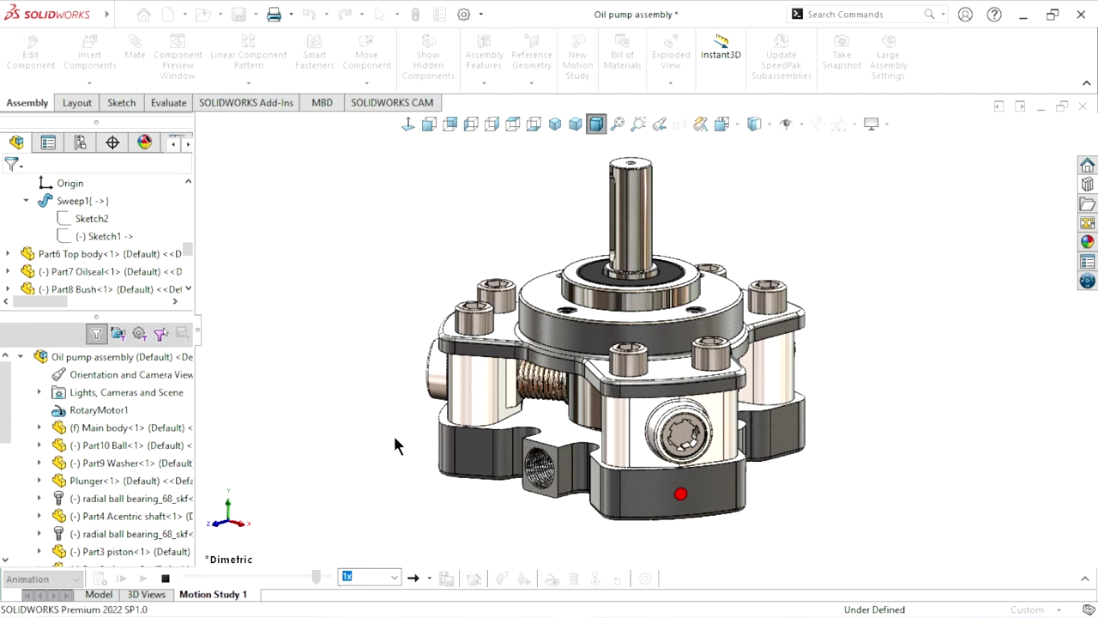
{"action": "left_click", "coordinate": [394, 576]}
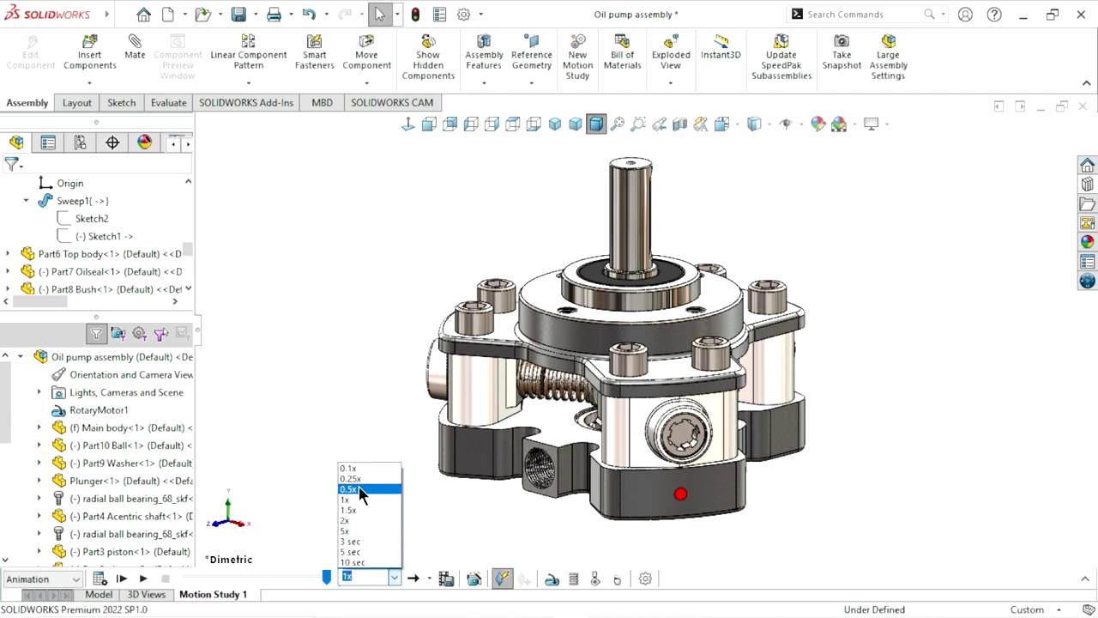
{"action": "left_click", "coordinate": [359, 487]}
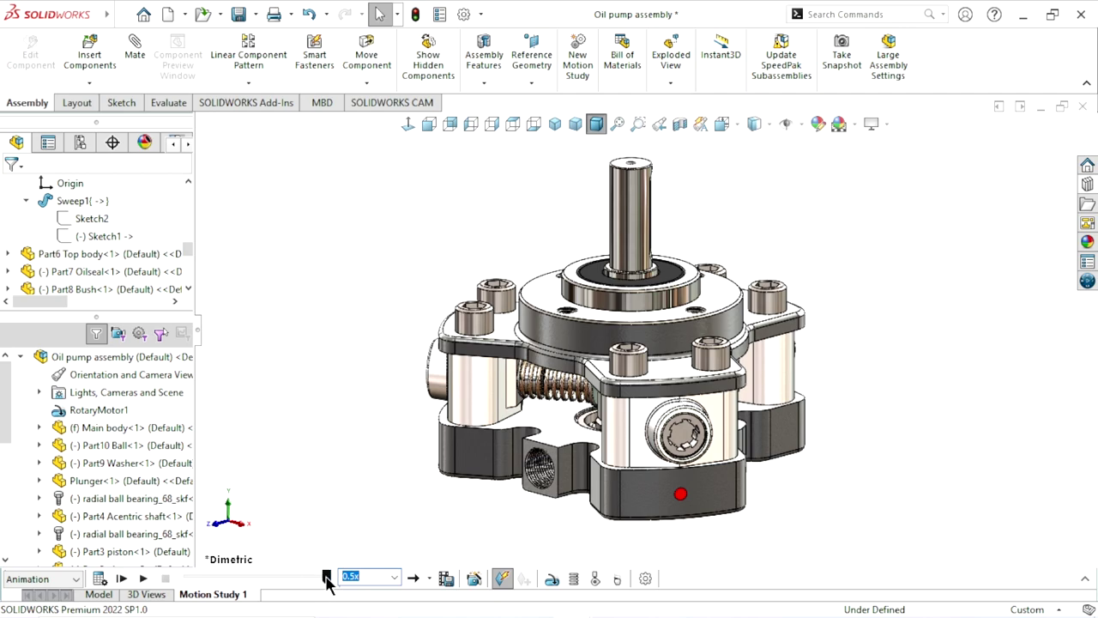
{"action": "left_click_drag", "start_coordinate": [327, 578], "coordinate": [183, 612]}
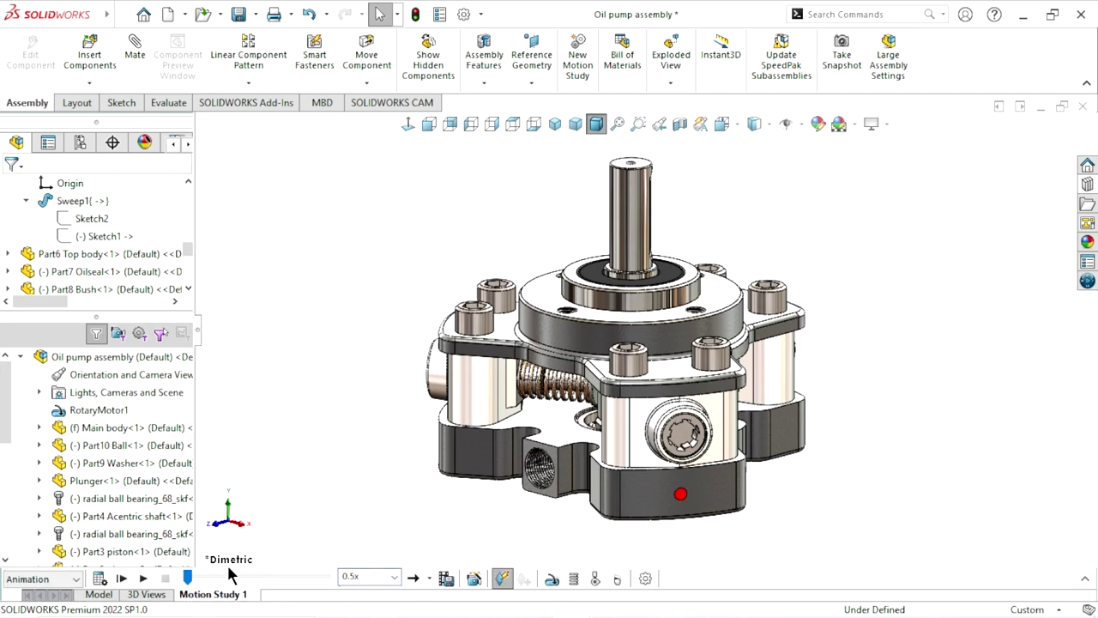
{"action": "left_click", "coordinate": [146, 580]}
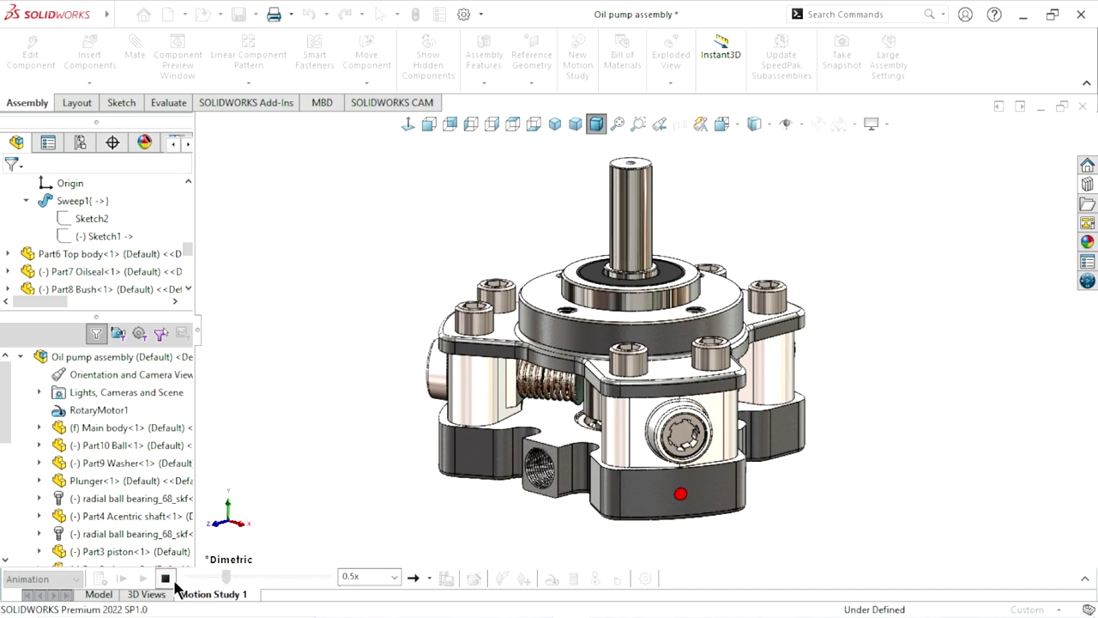
{"action": "left_click", "coordinate": [394, 577]}
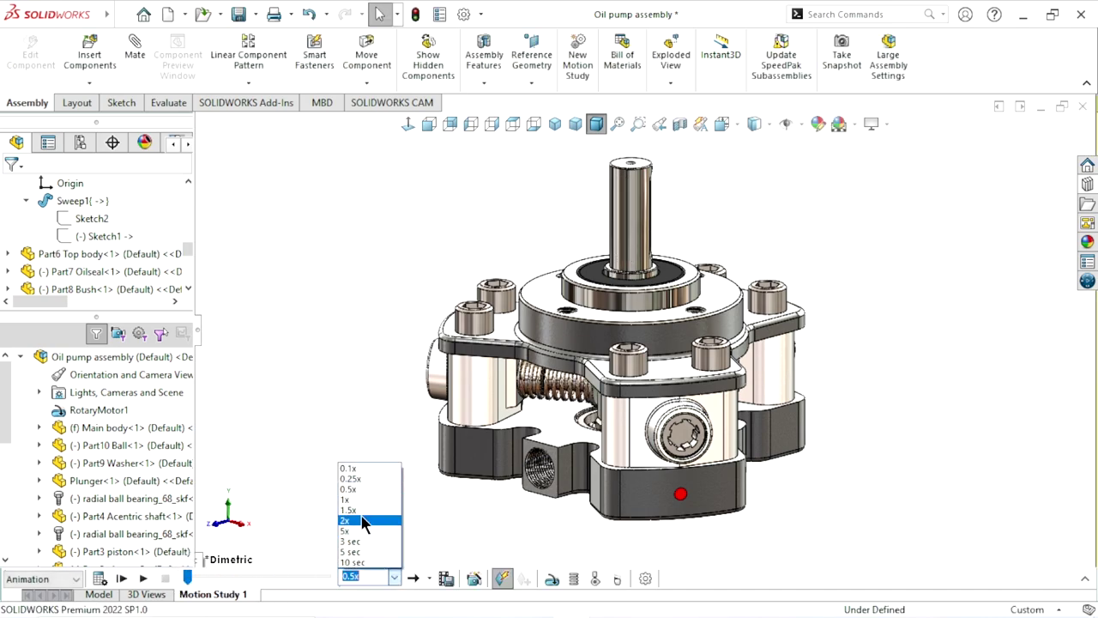
{"action": "left_click", "coordinate": [367, 501]}
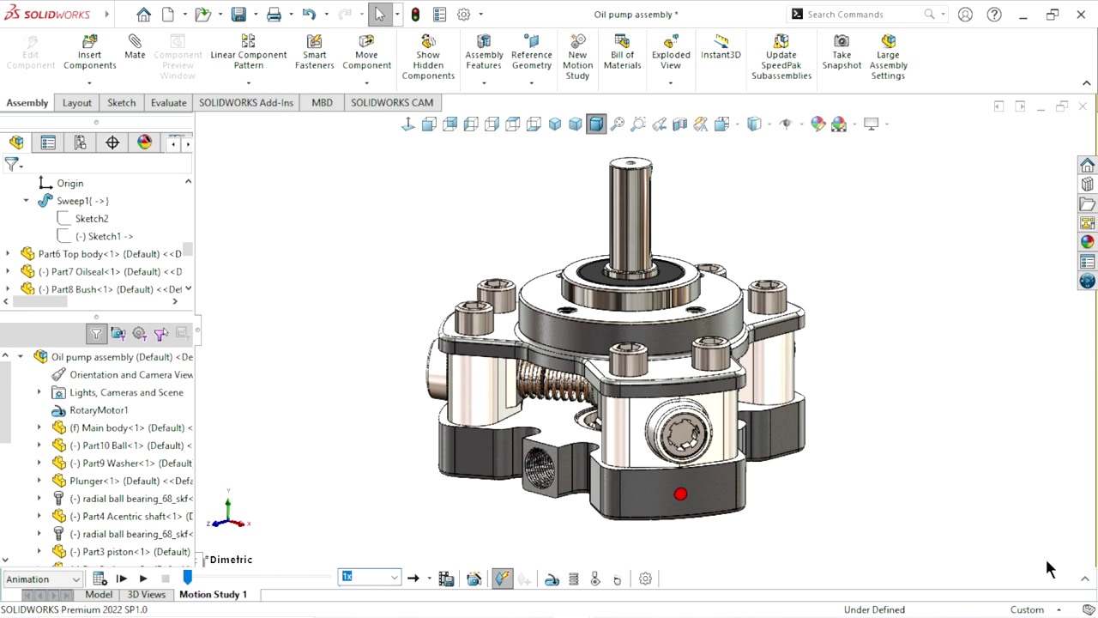
{"action": "left_click", "coordinate": [1085, 580]}
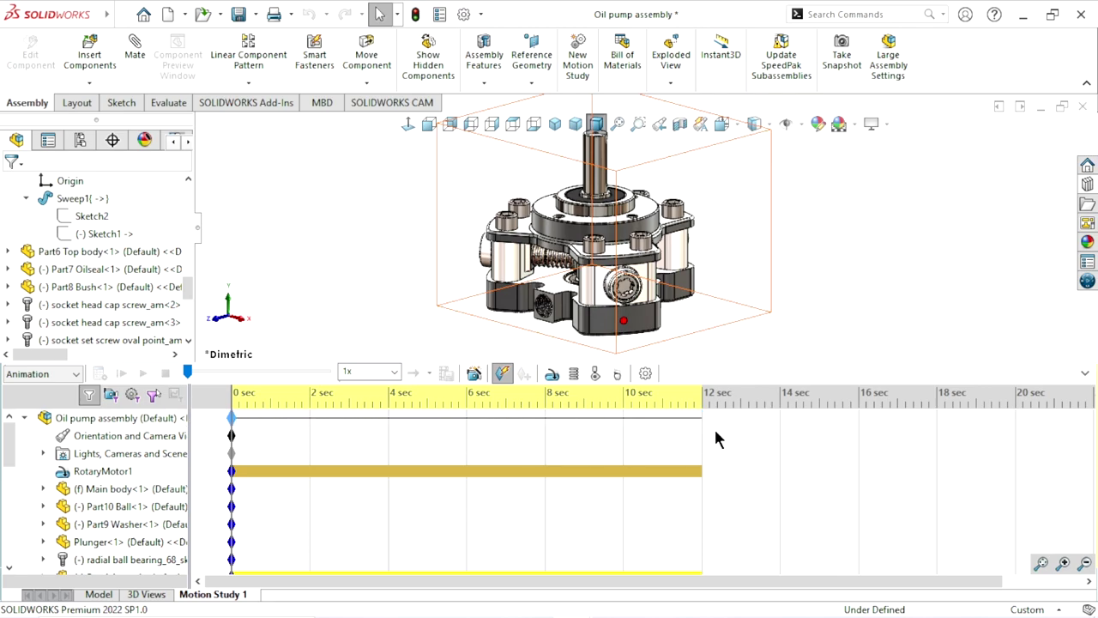
Delete the 12-second timeline keys and change RotaryMotor1 to a constant 25 RPM.
{"action": "left_click", "coordinate": [702, 471]}
{"action": "key", "text": "Delete"}
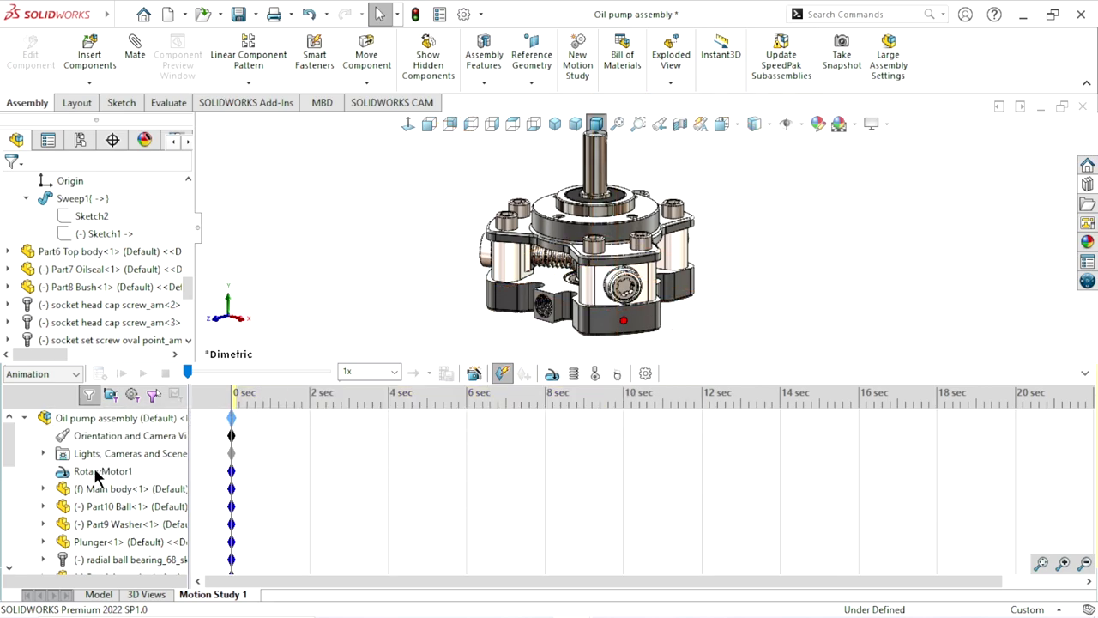
{"action": "right_click", "coordinate": [93, 478]}
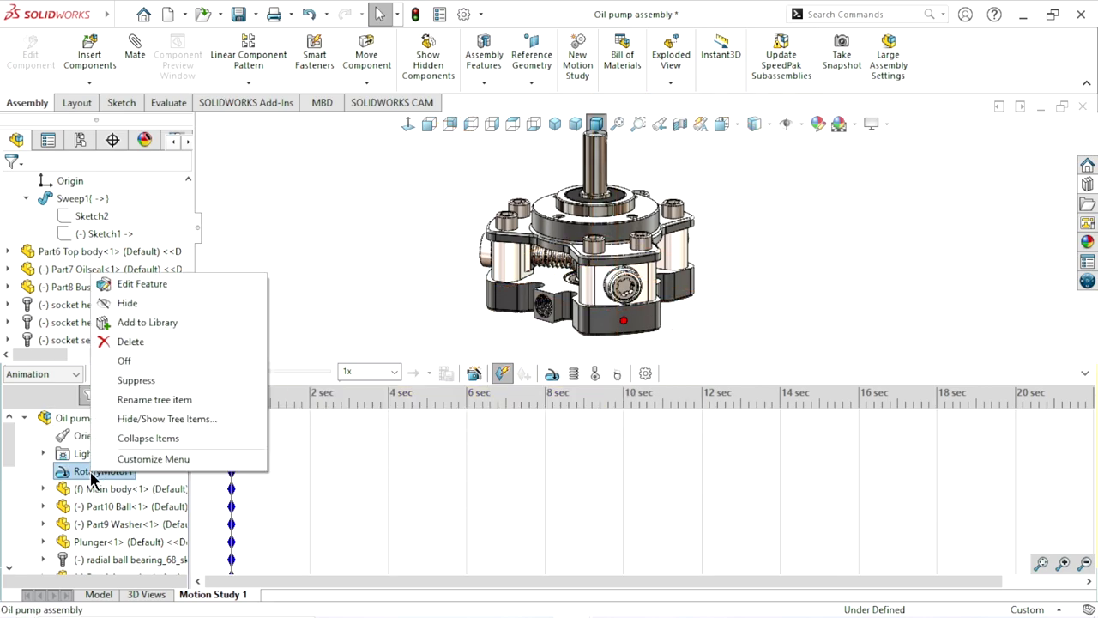
{"action": "left_click", "coordinate": [143, 284]}
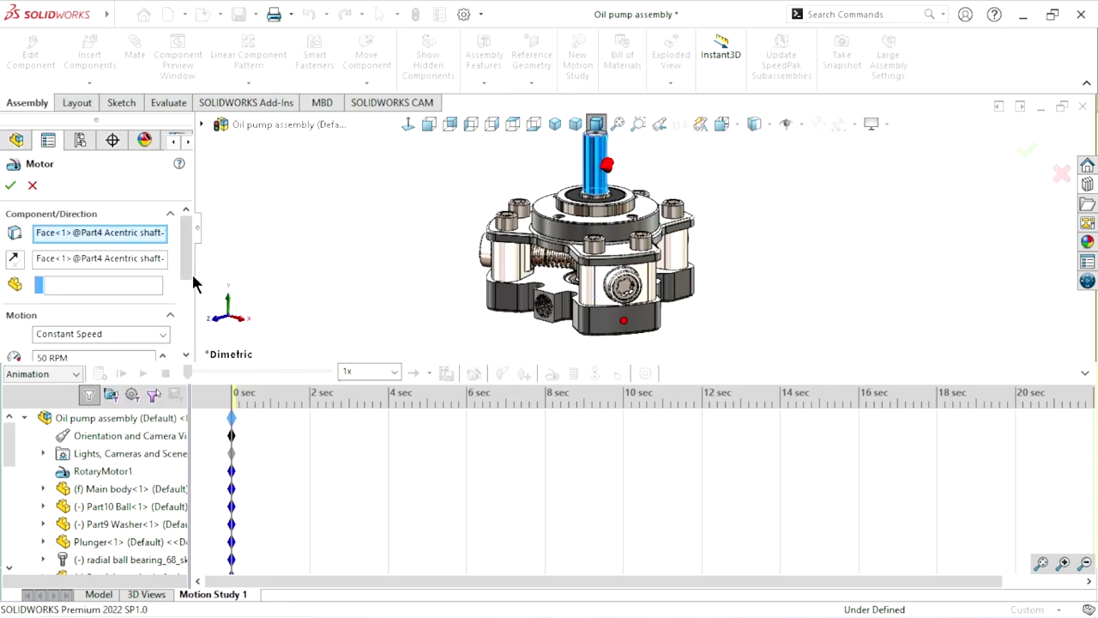
{"action": "scroll", "coordinate": [129, 284], "scroll_direction": "down", "scroll_amount": 2}
{"action": "scroll", "coordinate": [103, 284], "scroll_direction": "down", "scroll_amount": 2}
{"action": "scroll", "coordinate": [77, 287], "scroll_direction": "up", "scroll_amount": 2}
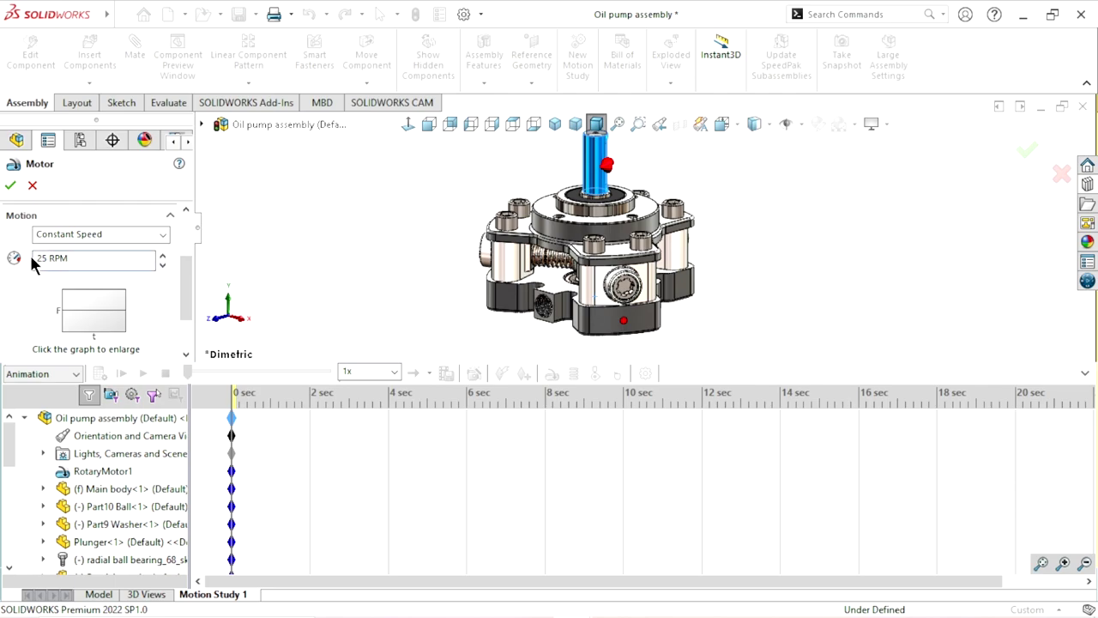
{"action": "left_click", "coordinate": [12, 185]}
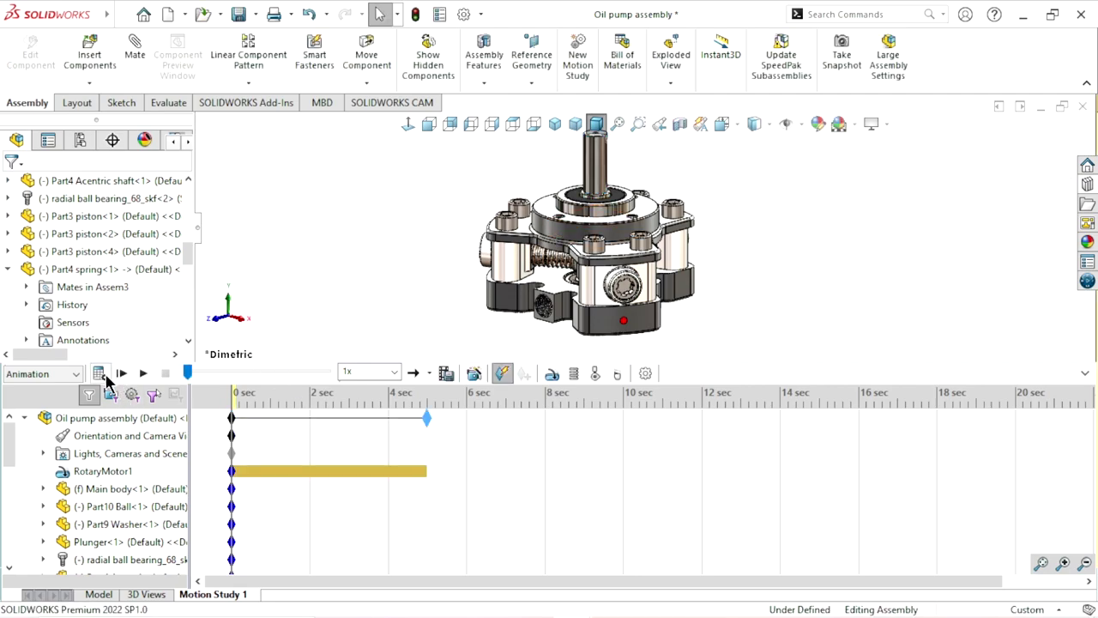
Calculate, stretch the study end to 12 seconds, and recalculate with the 25 RPM motor.
{"action": "left_click", "coordinate": [102, 375]}
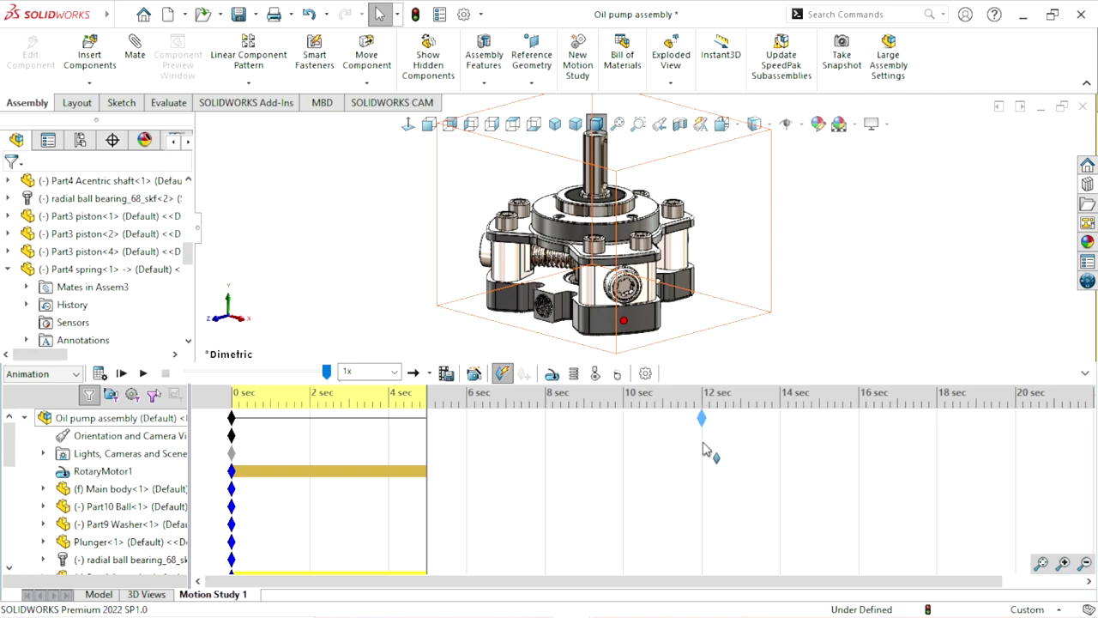
{"action": "left_click_drag", "start_coordinate": [704, 449], "coordinate": [702, 449]}
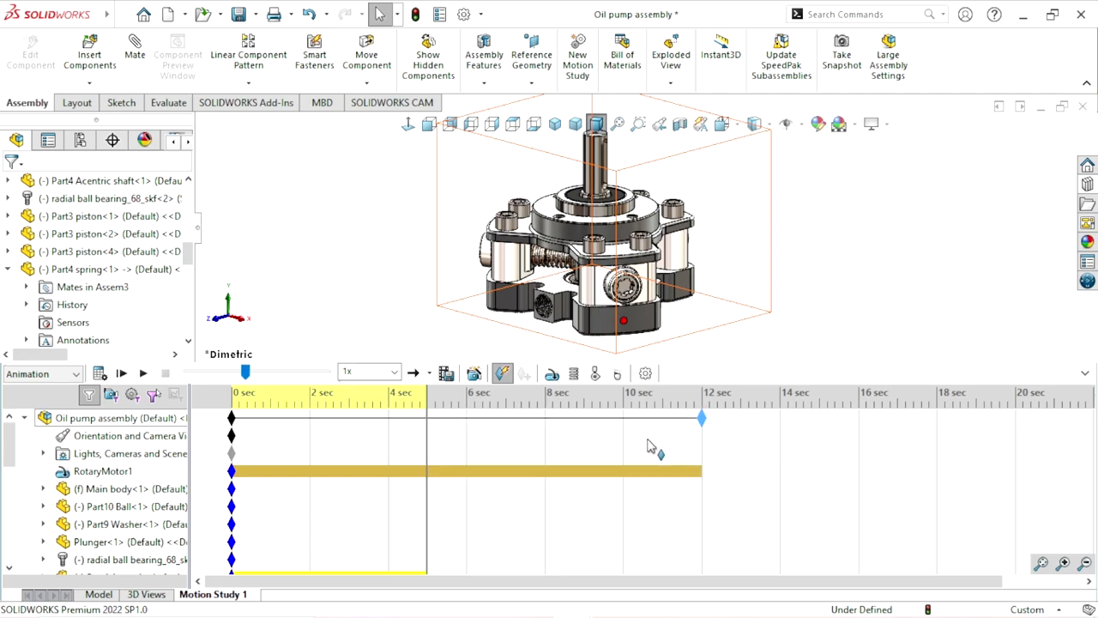
{"action": "left_click", "coordinate": [99, 375]}
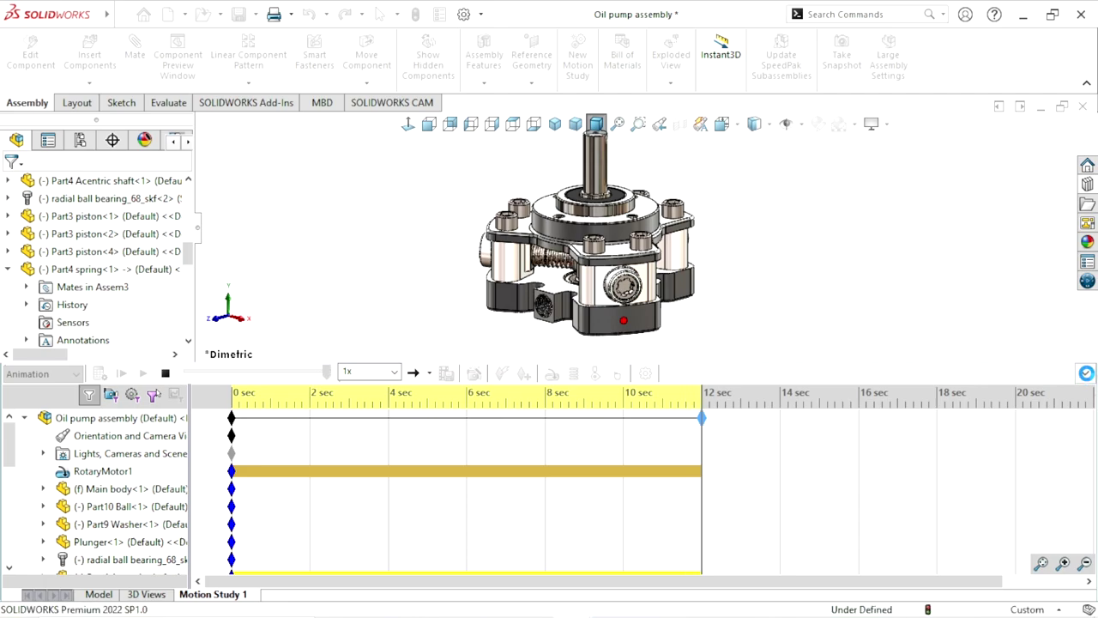
Collapse the timeline, zoom to fit the assembly, and play the 12-second animation.
{"action": "left_click", "coordinate": [1085, 375]}
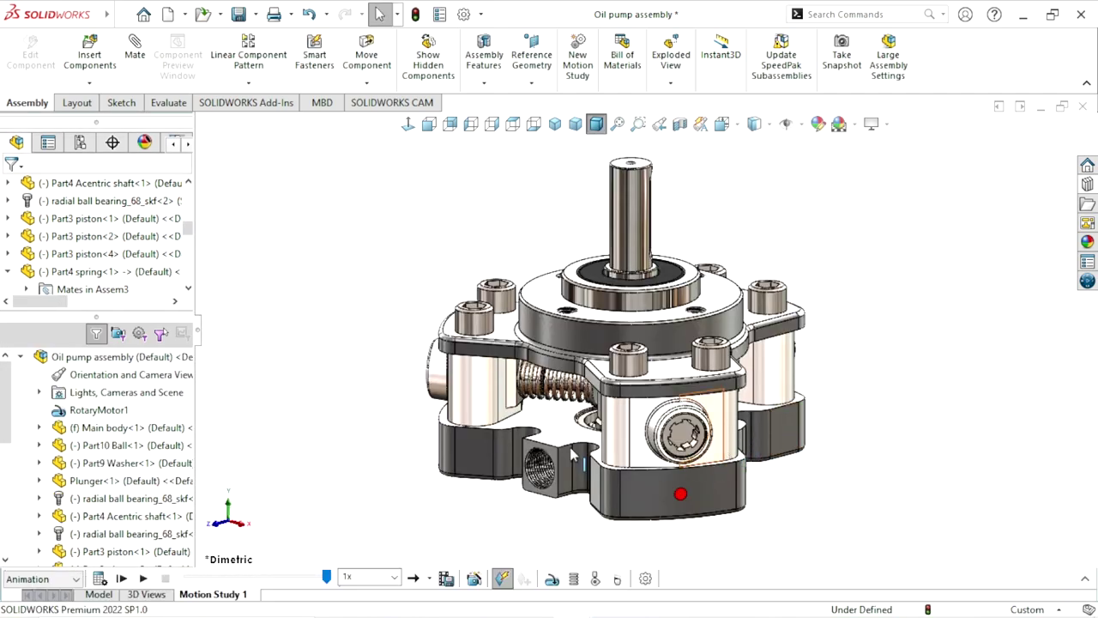
{"action": "key", "text": "f"}
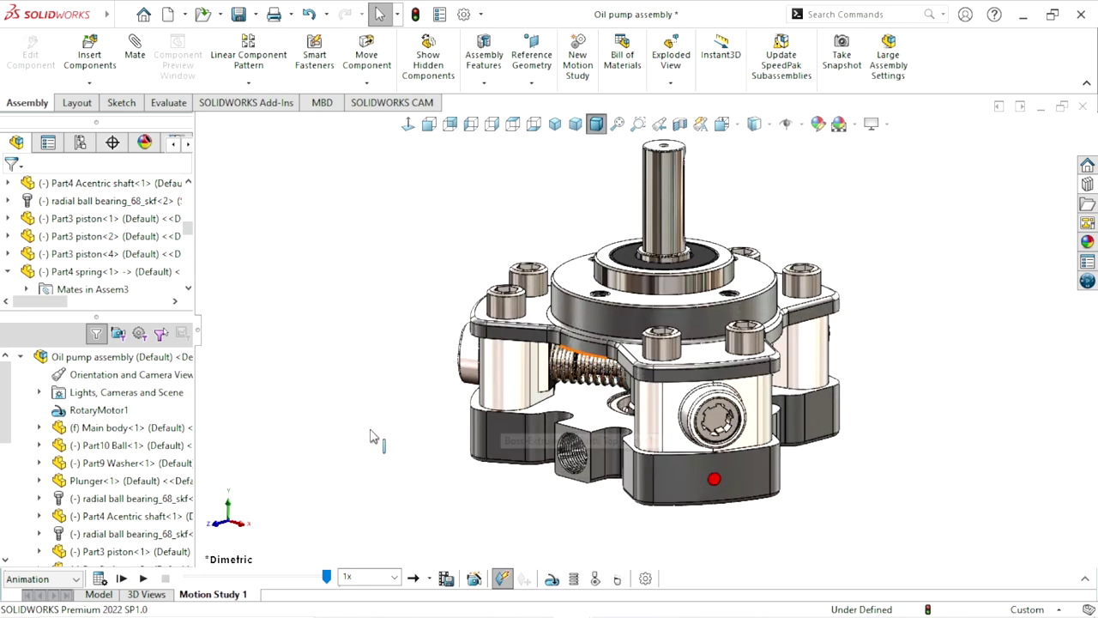
{"action": "left_click", "coordinate": [142, 580]}
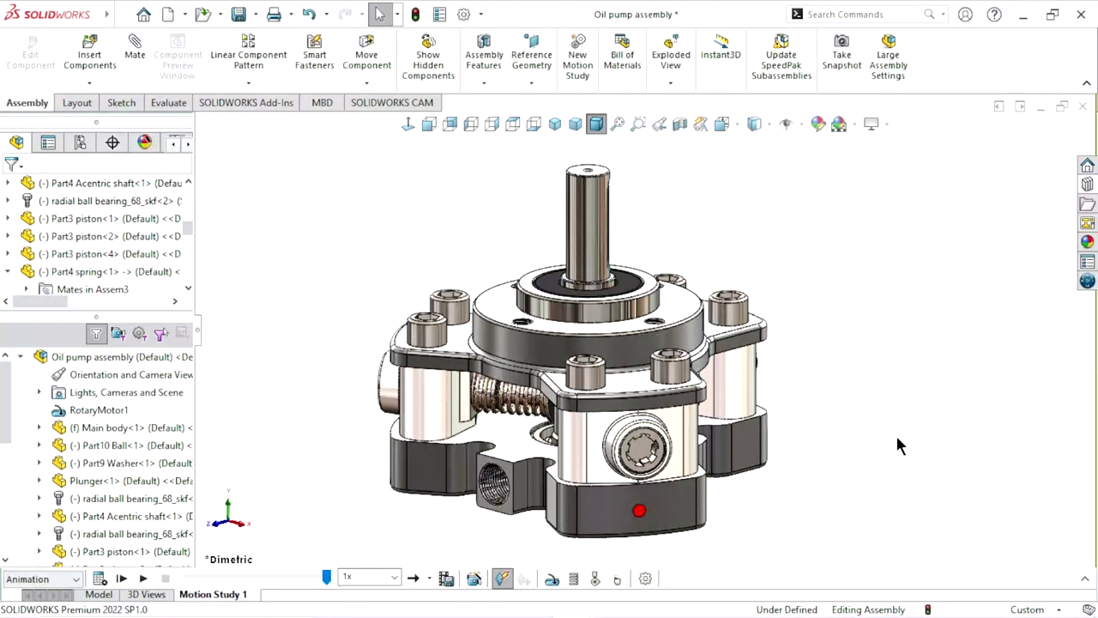
Zoom in and out around the assembly while the slower 25 RPM animation plays.
{"action": "scroll", "coordinate": [586, 338], "scroll_direction": "down", "scroll_amount": 1}
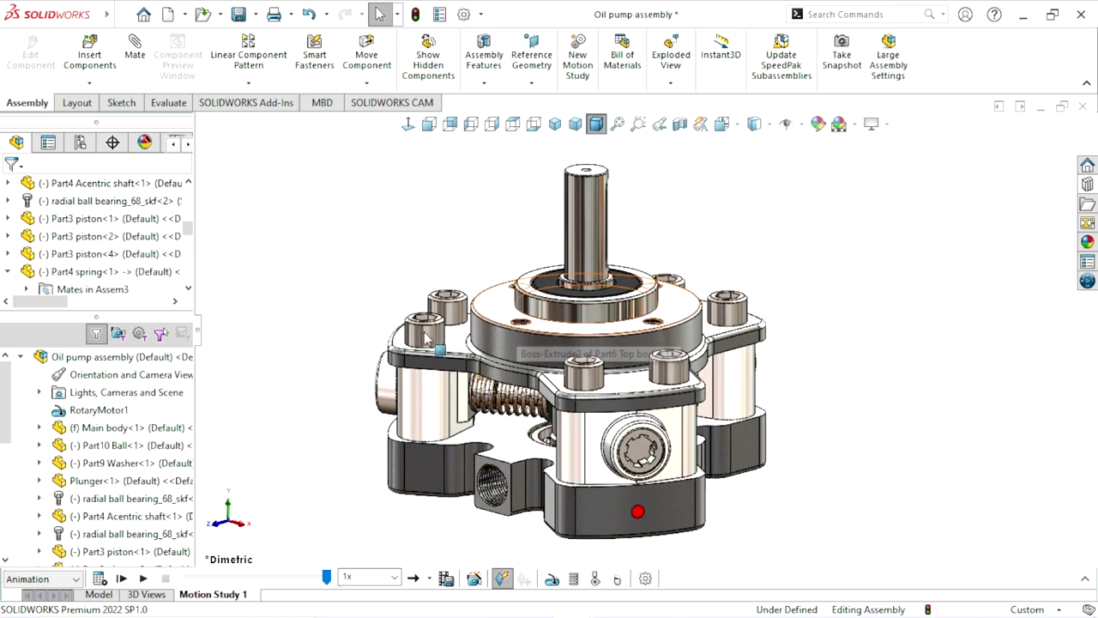
{"action": "scroll", "coordinate": [587, 352], "scroll_direction": "up", "scroll_amount": 1}
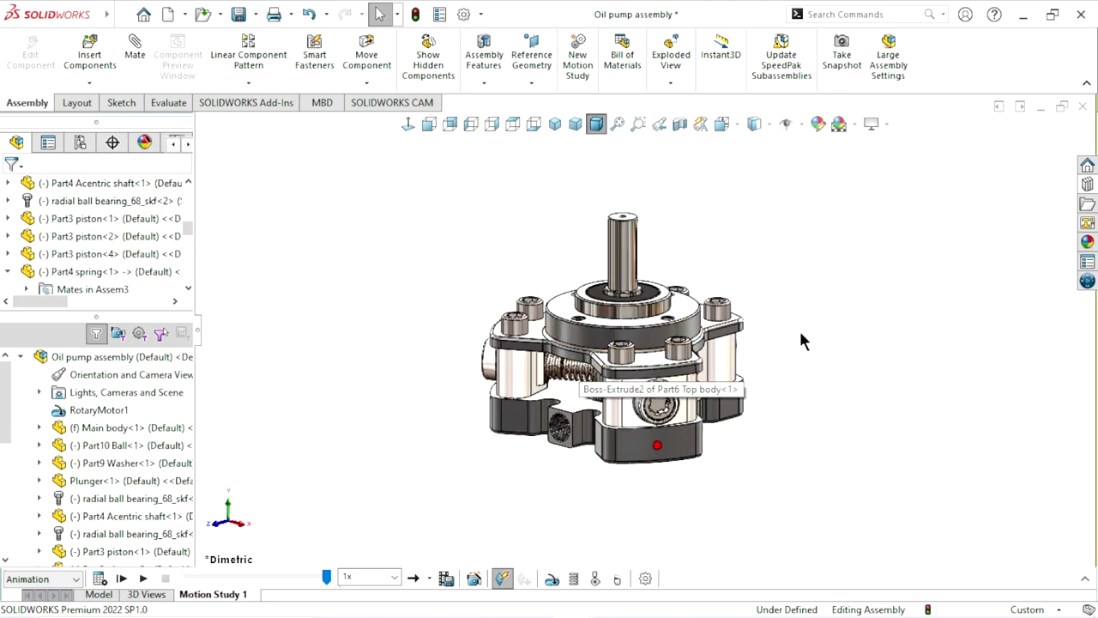
{"action": "scroll", "coordinate": [851, 392], "scroll_direction": "up", "scroll_amount": 2}
{"action": "scroll", "coordinate": [755, 352], "scroll_direction": "up", "scroll_amount": 2}
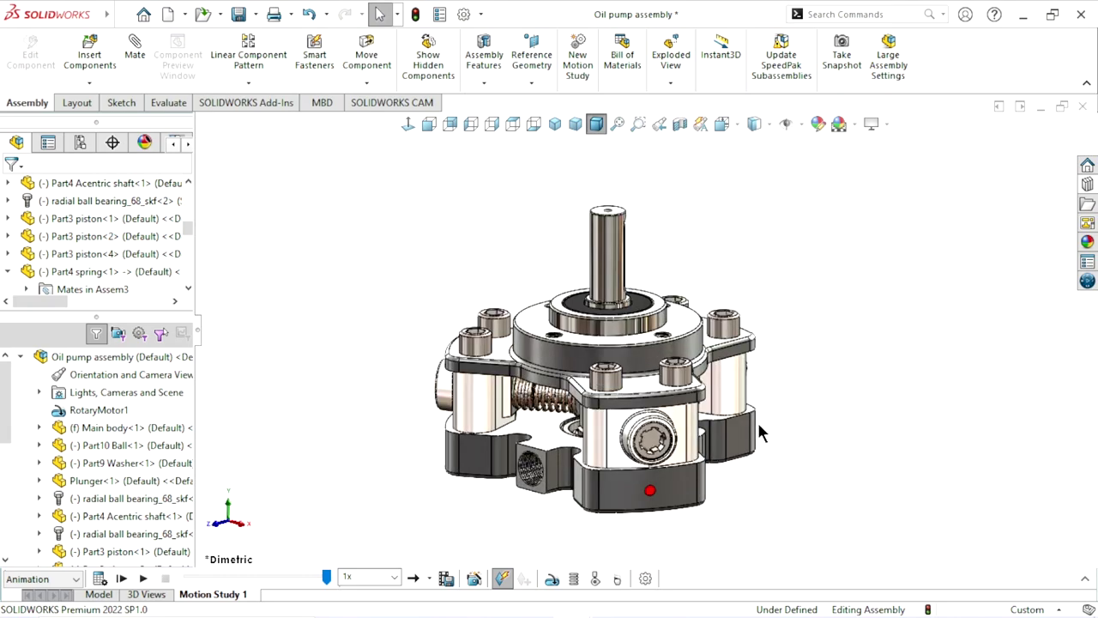
{"action": "scroll", "coordinate": [625, 390], "scroll_direction": "down", "scroll_amount": 3}
{"action": "scroll", "coordinate": [782, 373], "scroll_direction": "up", "scroll_amount": 2}
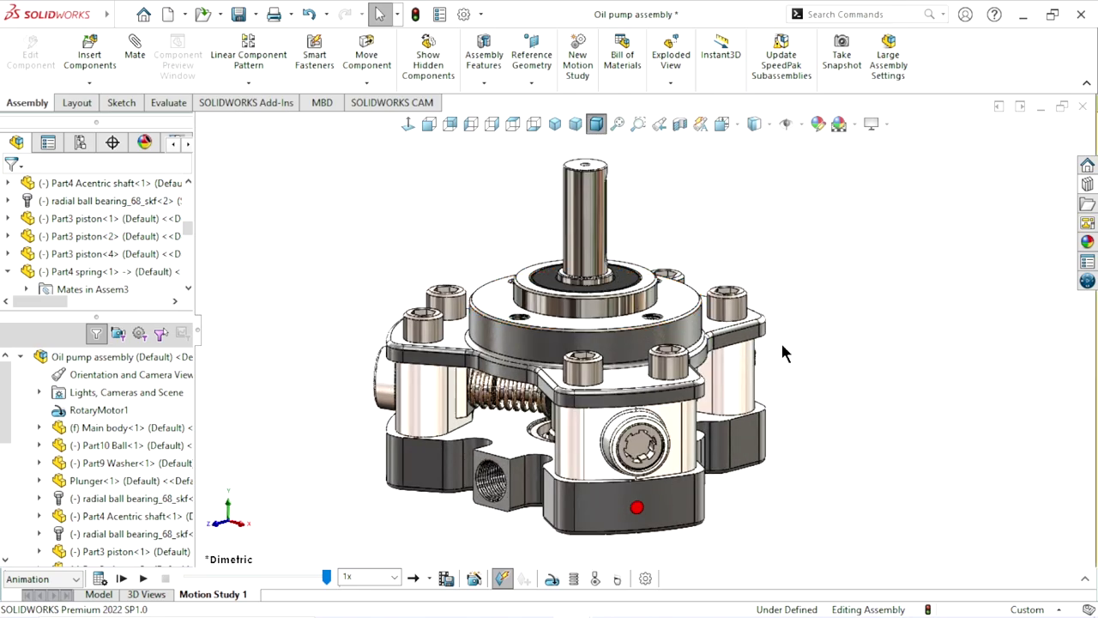
{"action": "scroll", "coordinate": [798, 382], "scroll_direction": "up", "scroll_amount": 2}
{"action": "scroll", "coordinate": [699, 294], "scroll_direction": "down", "scroll_amount": 3}
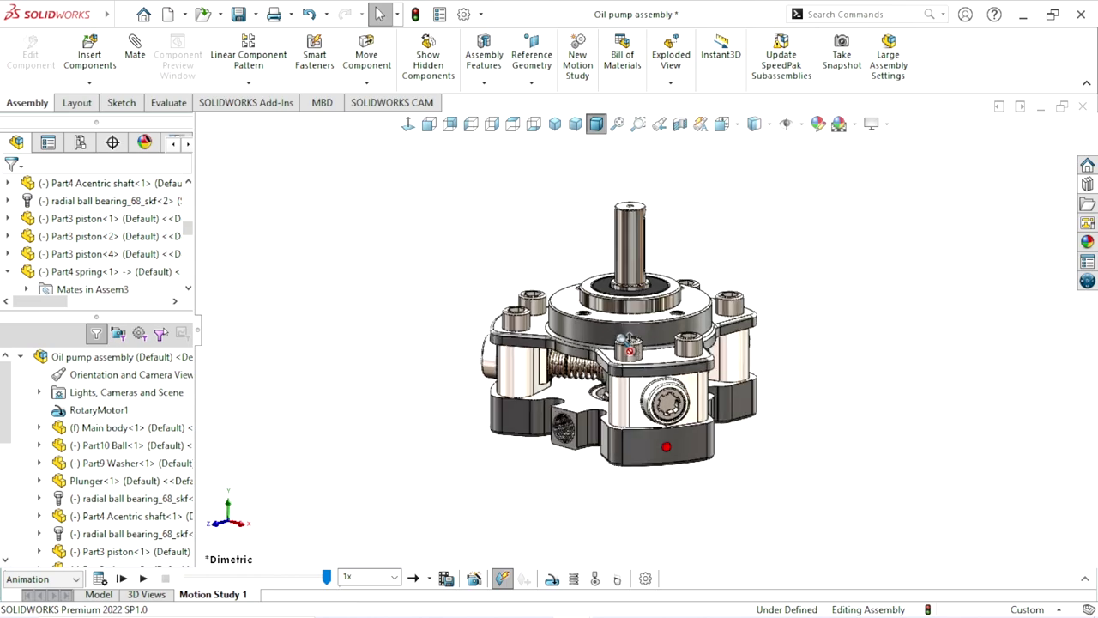
{"action": "scroll", "coordinate": [699, 294], "scroll_direction": "down", "scroll_amount": 2}
{"action": "scroll", "coordinate": [873, 370], "scroll_direction": "up", "scroll_amount": 2}
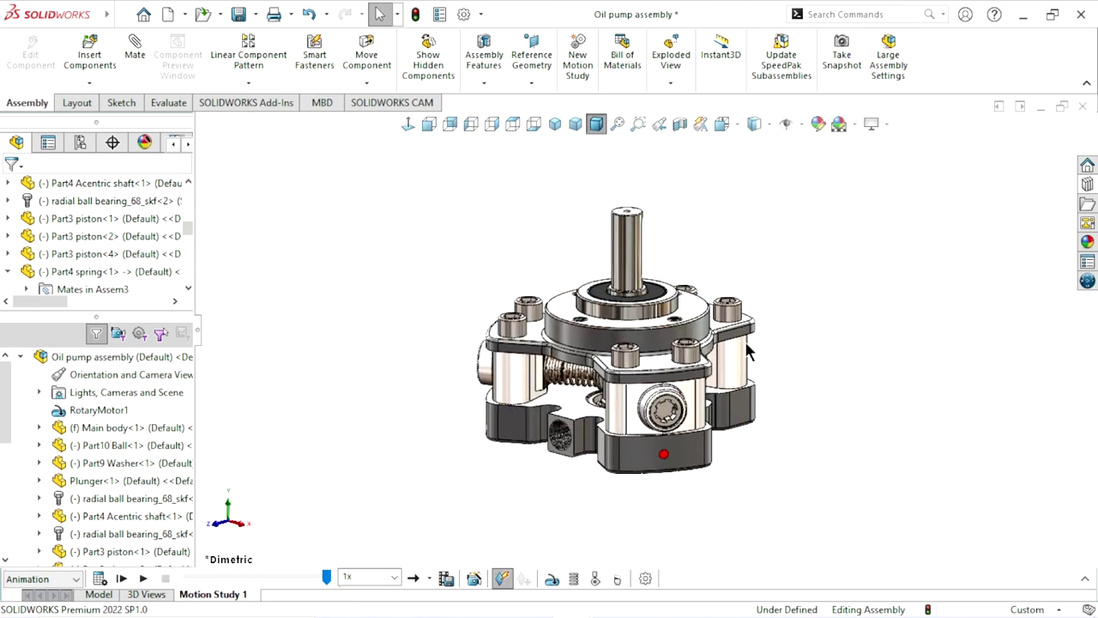
{"action": "scroll", "coordinate": [856, 380], "scroll_direction": "down", "scroll_amount": 2}
{"action": "scroll", "coordinate": [858, 378], "scroll_direction": "up", "scroll_amount": 1}
{"action": "scroll", "coordinate": [864, 367], "scroll_direction": "up", "scroll_amount": 1}
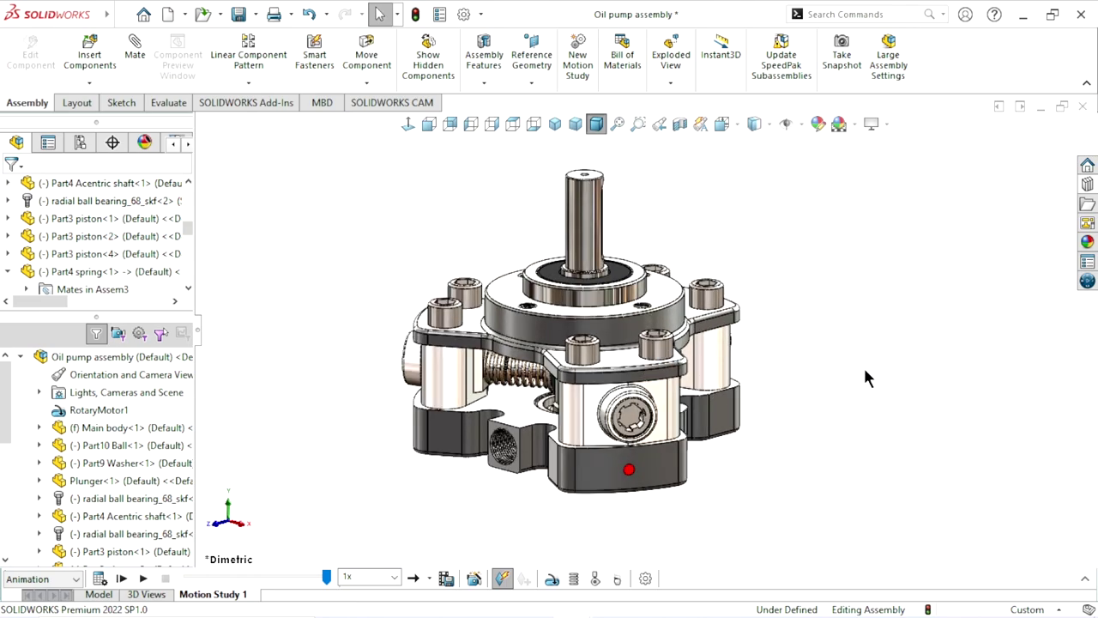
{"action": "scroll", "coordinate": [803, 347], "scroll_direction": "up", "scroll_amount": 1}
{"action": "scroll", "coordinate": [820, 373], "scroll_direction": "down", "scroll_amount": 2}
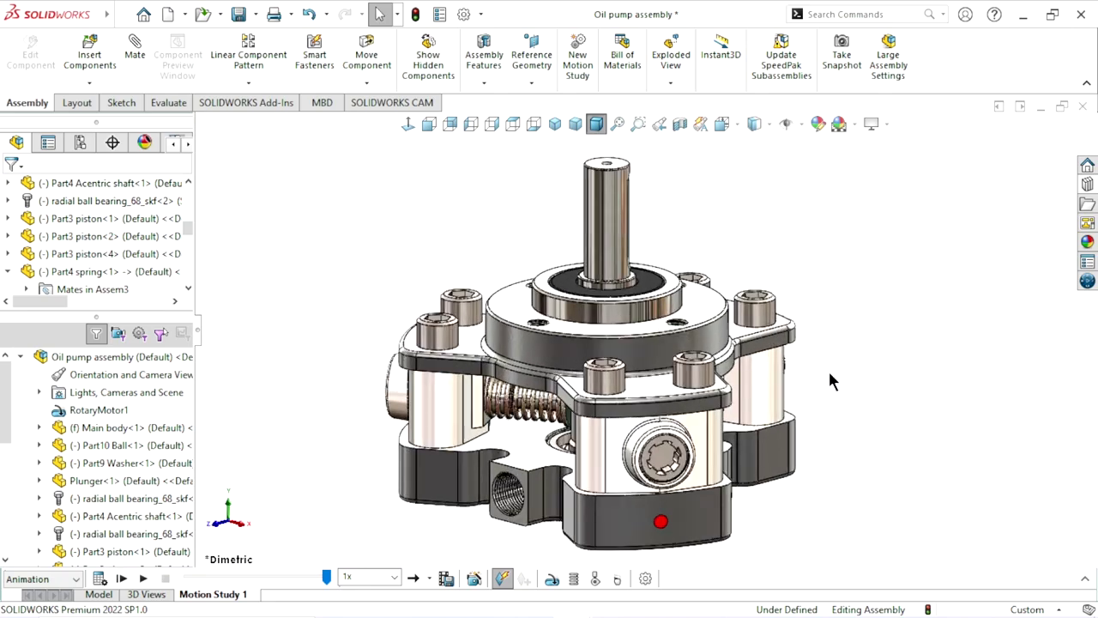